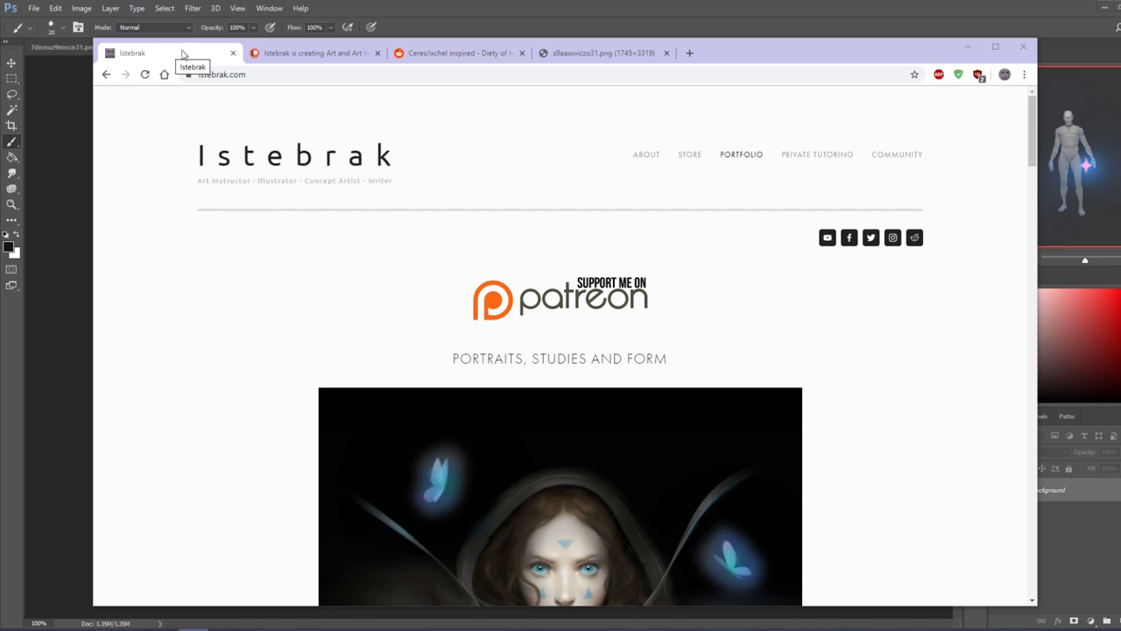
Step: View the artist's Patreon page and the Ceres/ixchel inspired post on Reddit, and return to the istebrak.com homepage
click(311, 53)
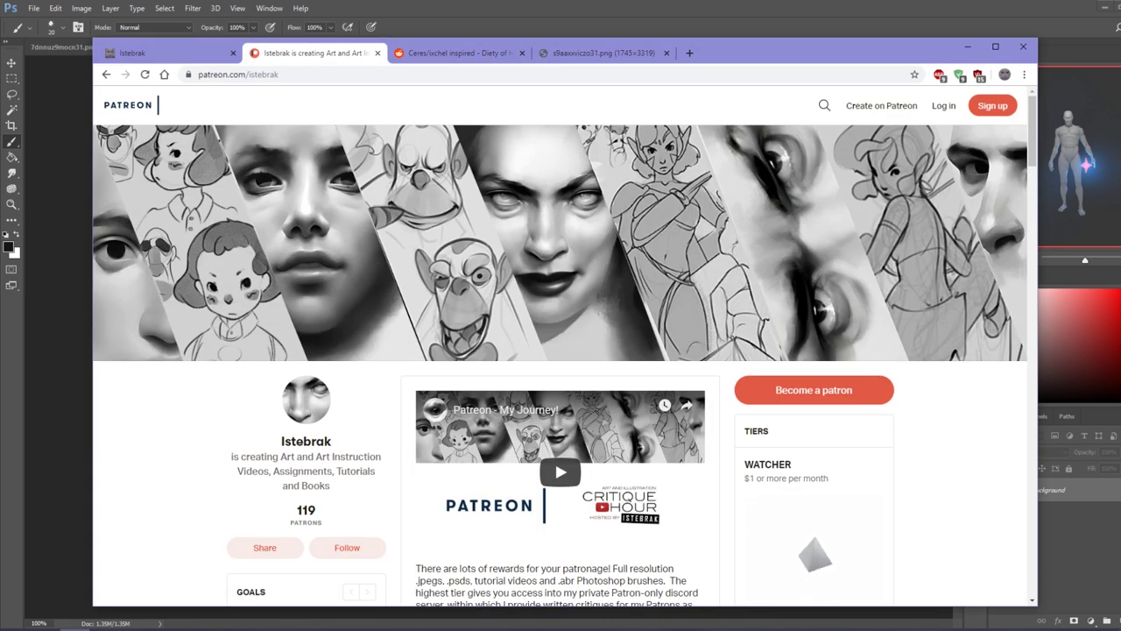
click(1115, 629)
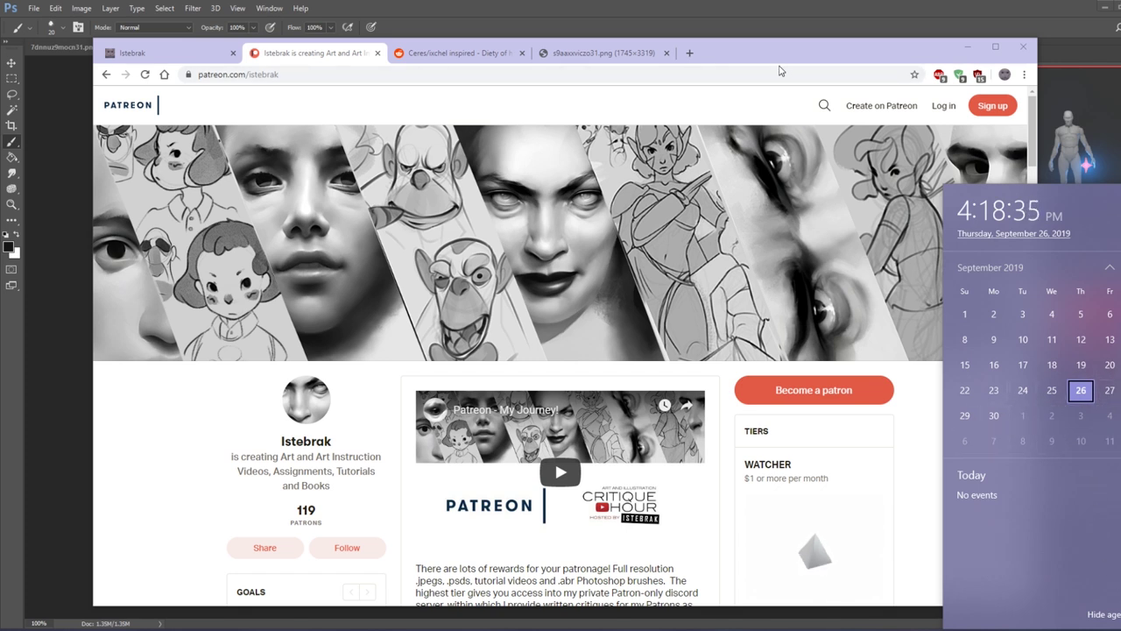
click(725, 436)
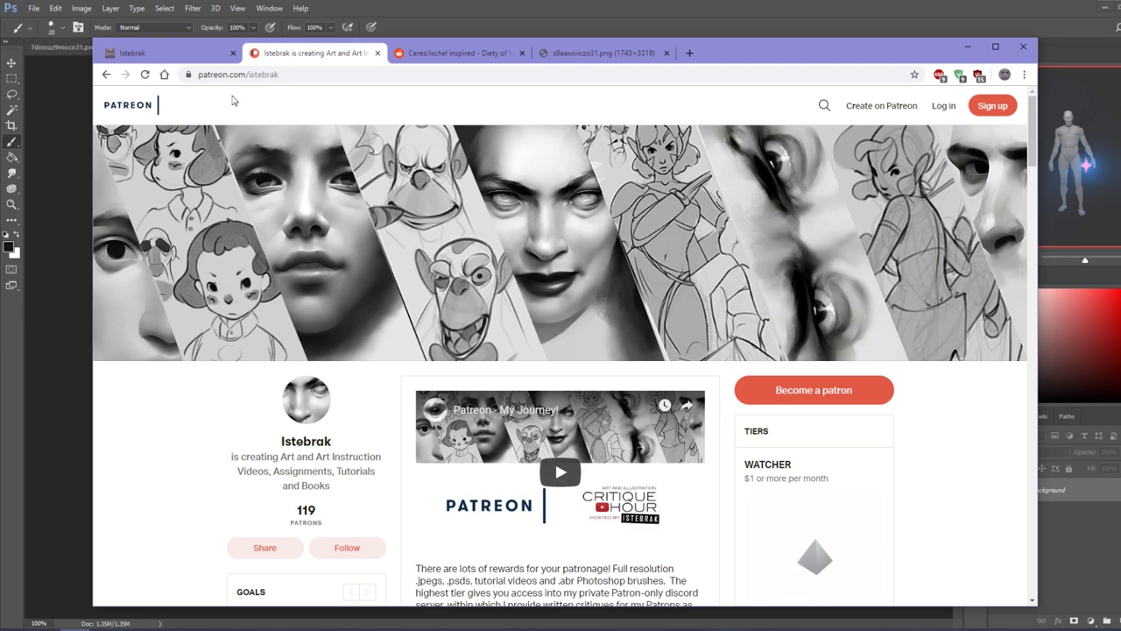
click(458, 56)
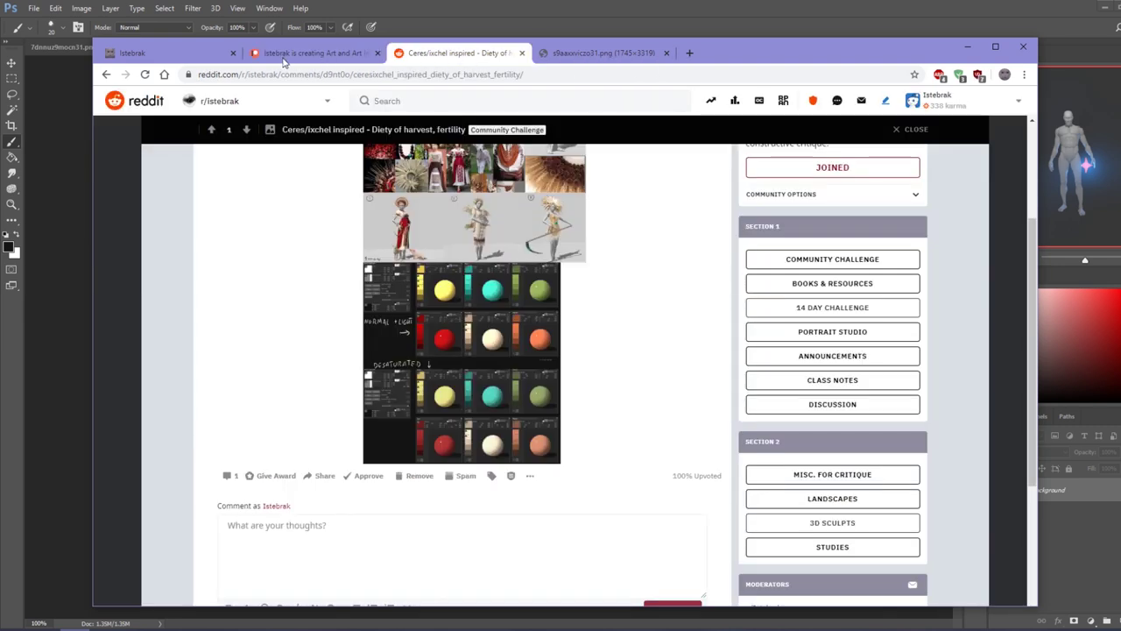
scroll(295, 159, up, 2)
click(158, 56)
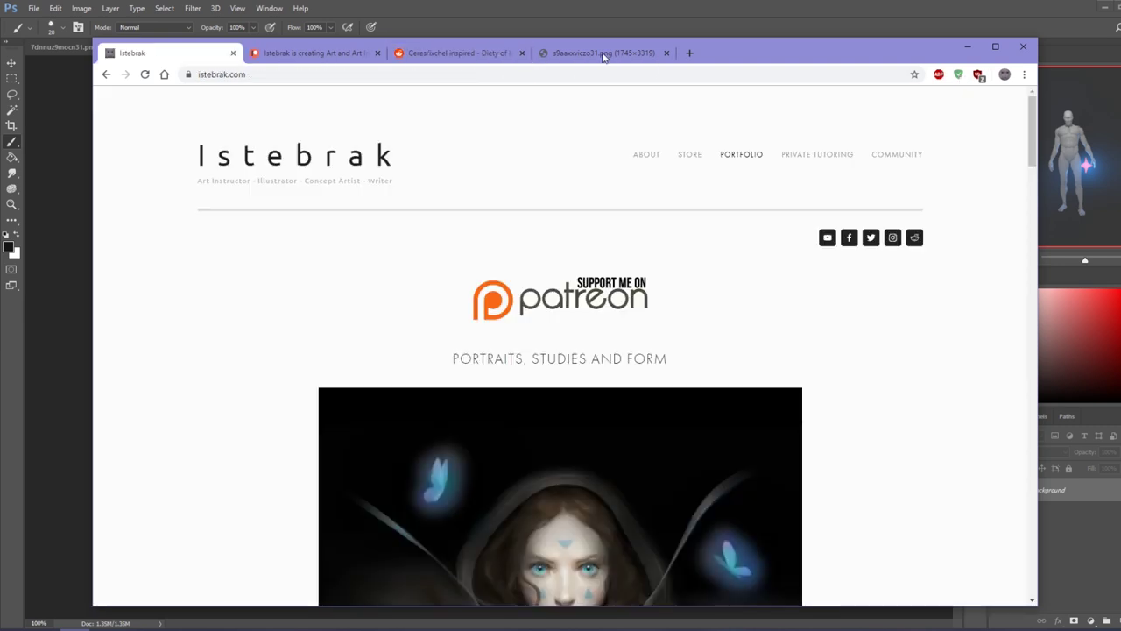
Step: Open the homepage's Reddit community link in a new tab and browse down to the Ceres/ixchel inspired challenge post
right_click(914, 242)
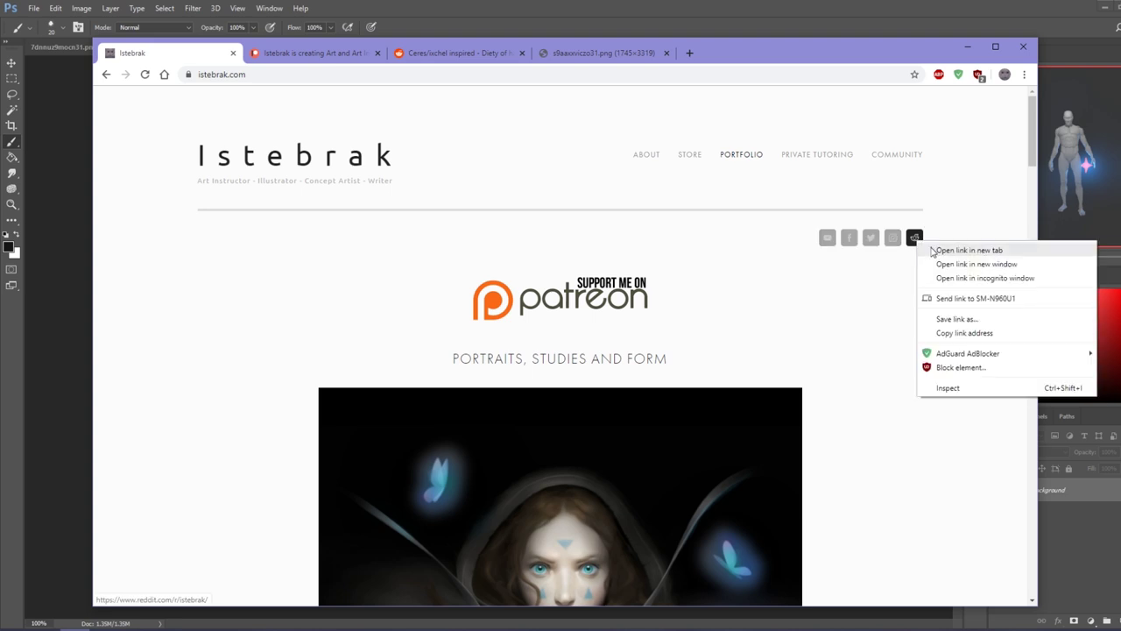
click(942, 251)
click(302, 54)
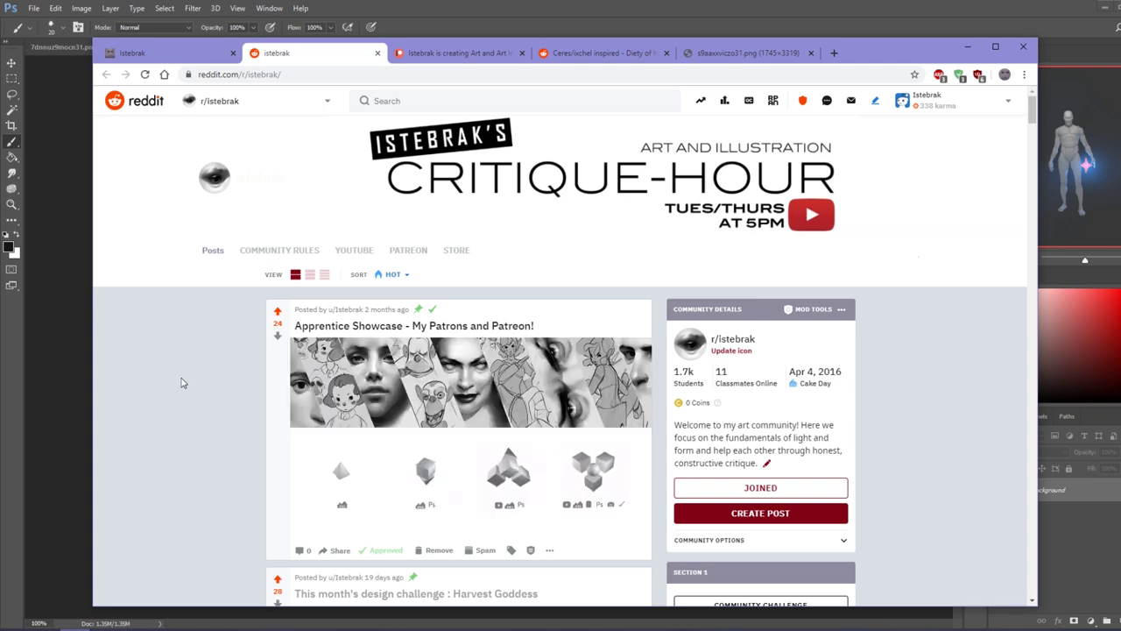
scroll(179, 384, down, 3)
scroll(181, 382, down, 3)
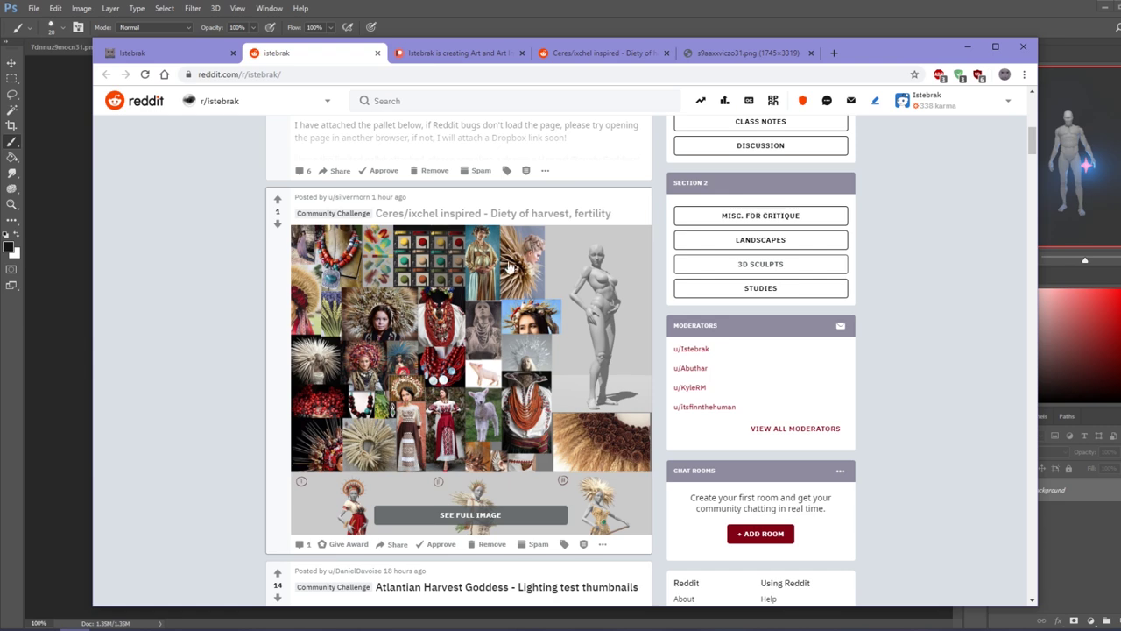
Step: Examine the full-size Ceres/ixchel image, including the reference collage, the three costume designs and the colour palette spheres
click(473, 54)
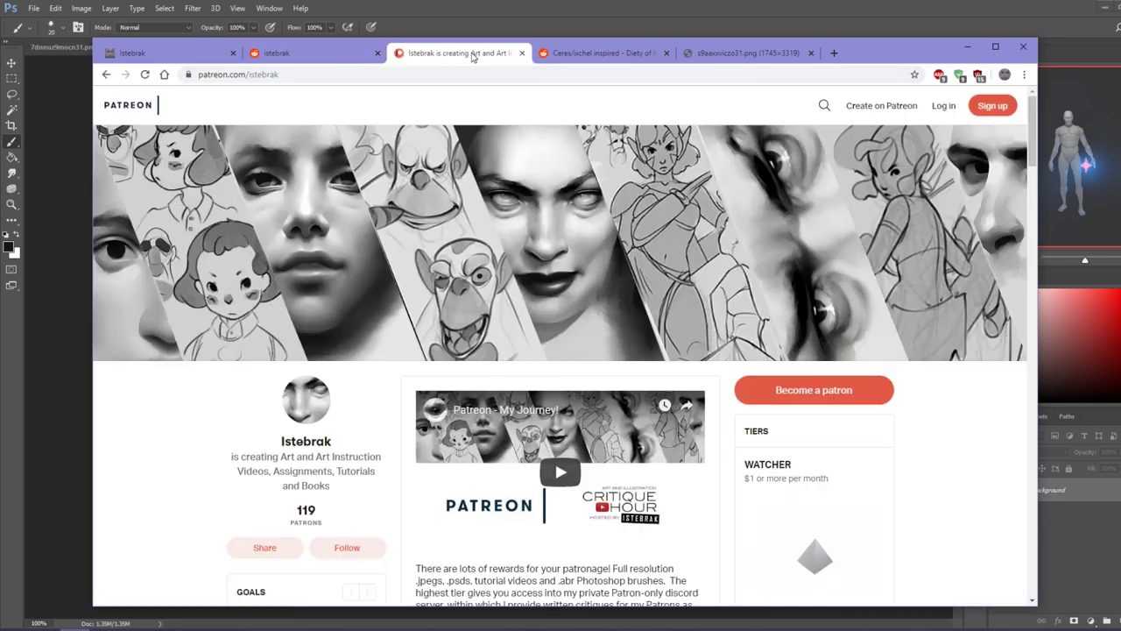
click(616, 57)
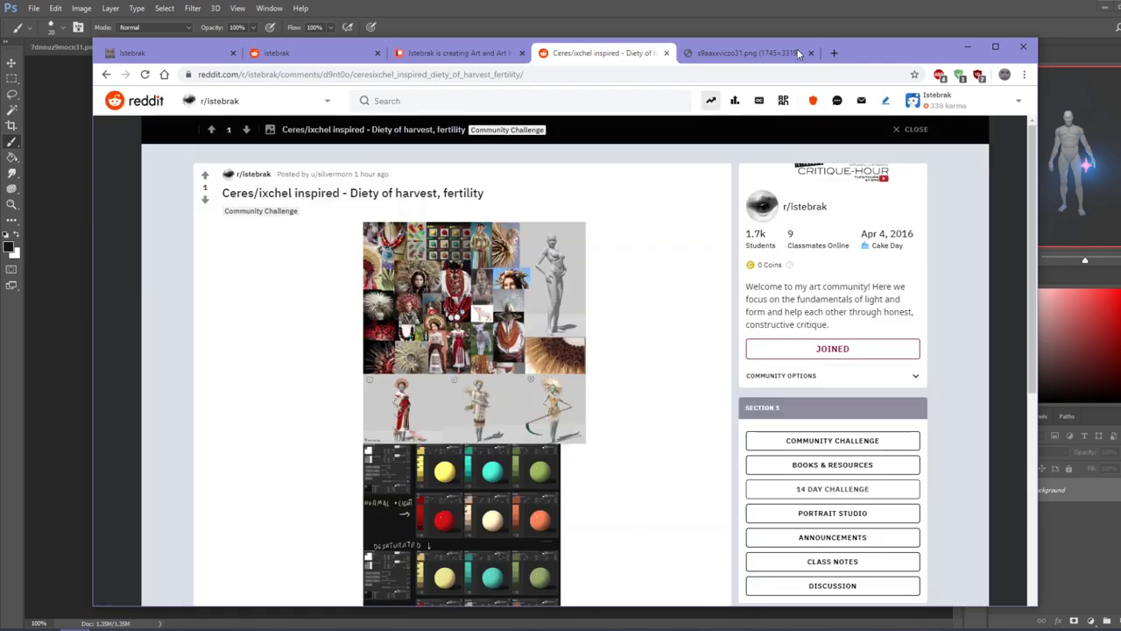
click(760, 53)
scroll(818, 344, up, 5)
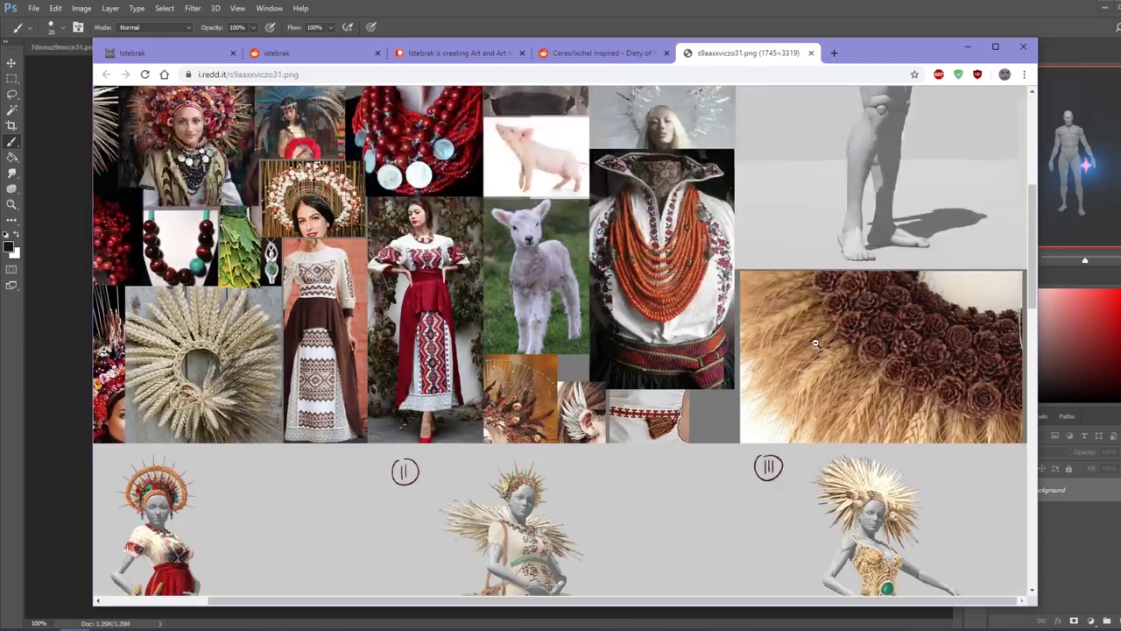
scroll(816, 343, up, 1)
scroll(816, 344, down, 4)
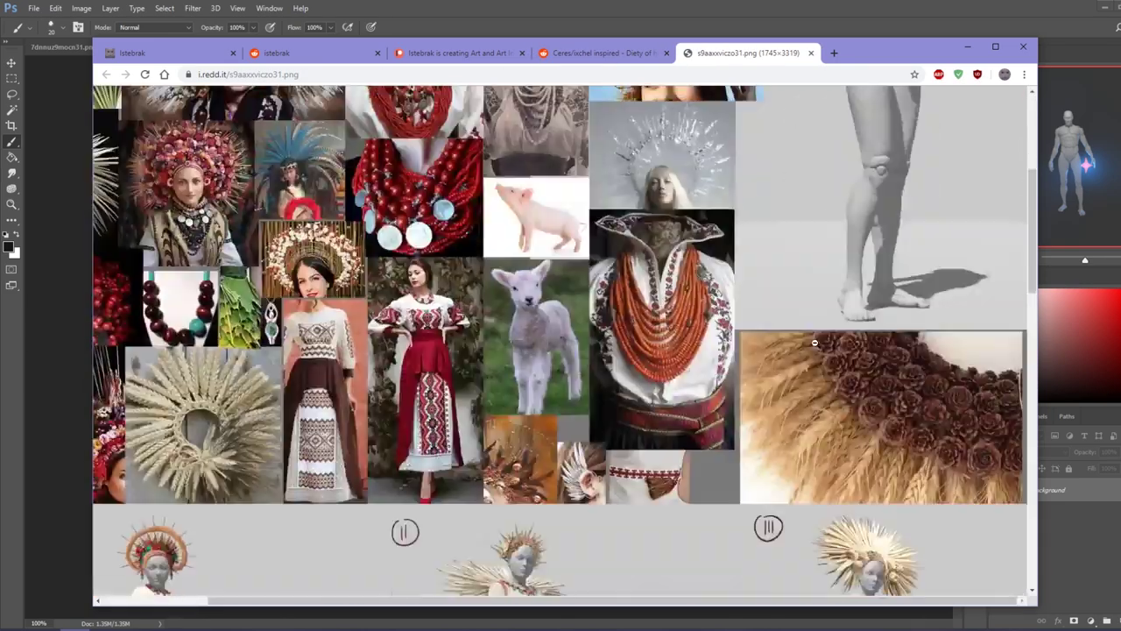
scroll(816, 343, up, 4)
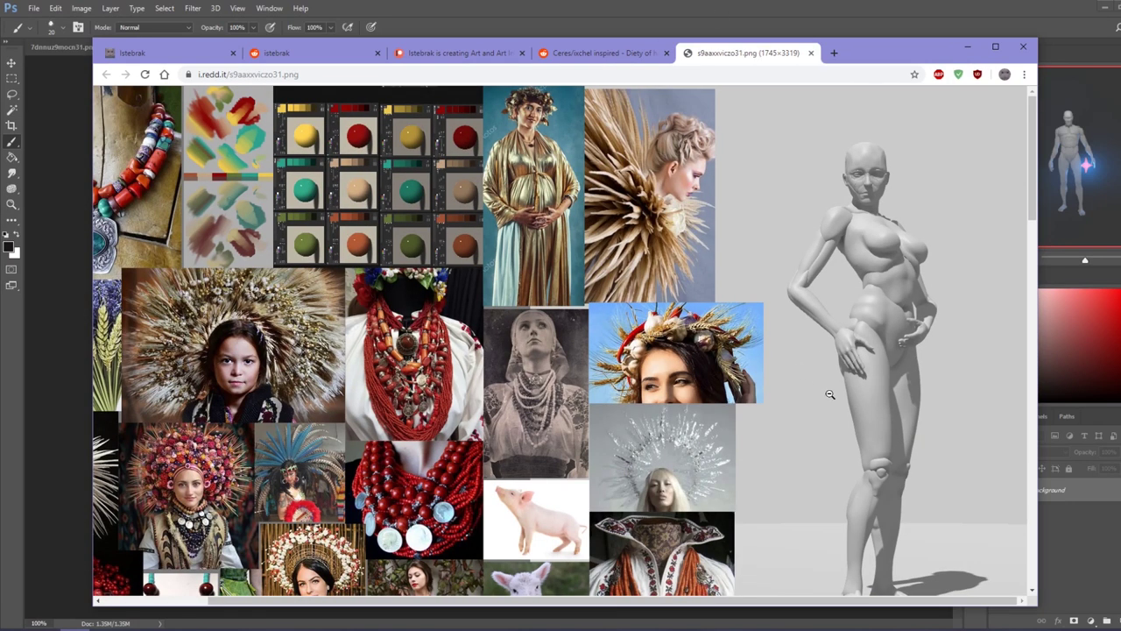
scroll(857, 315, down, 1)
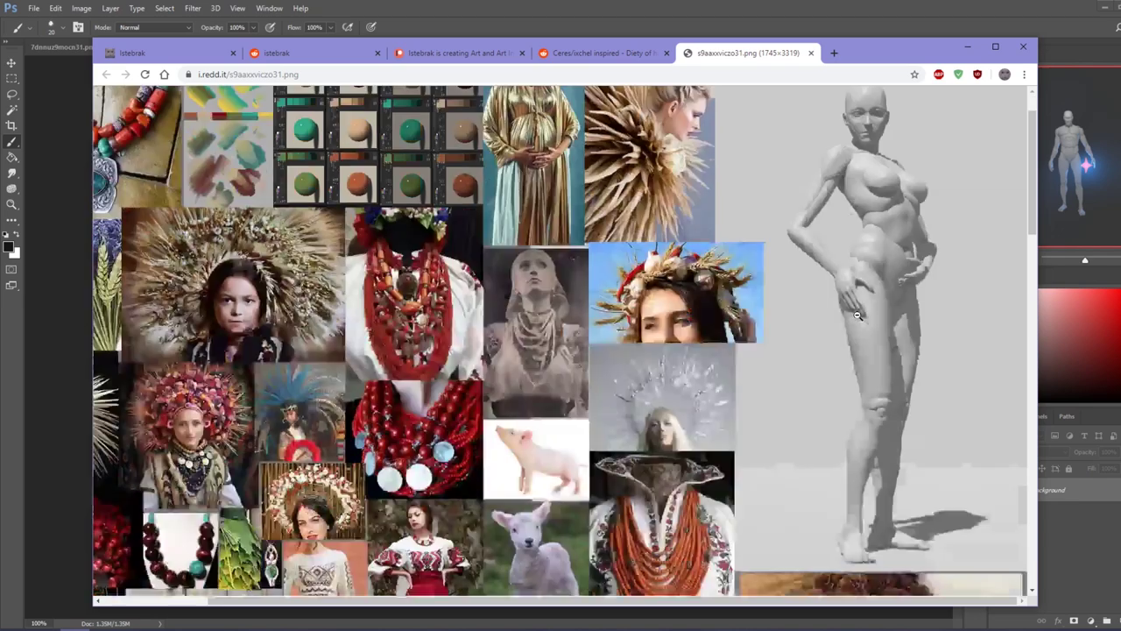
scroll(857, 316, down, 8)
scroll(856, 317, up, 1)
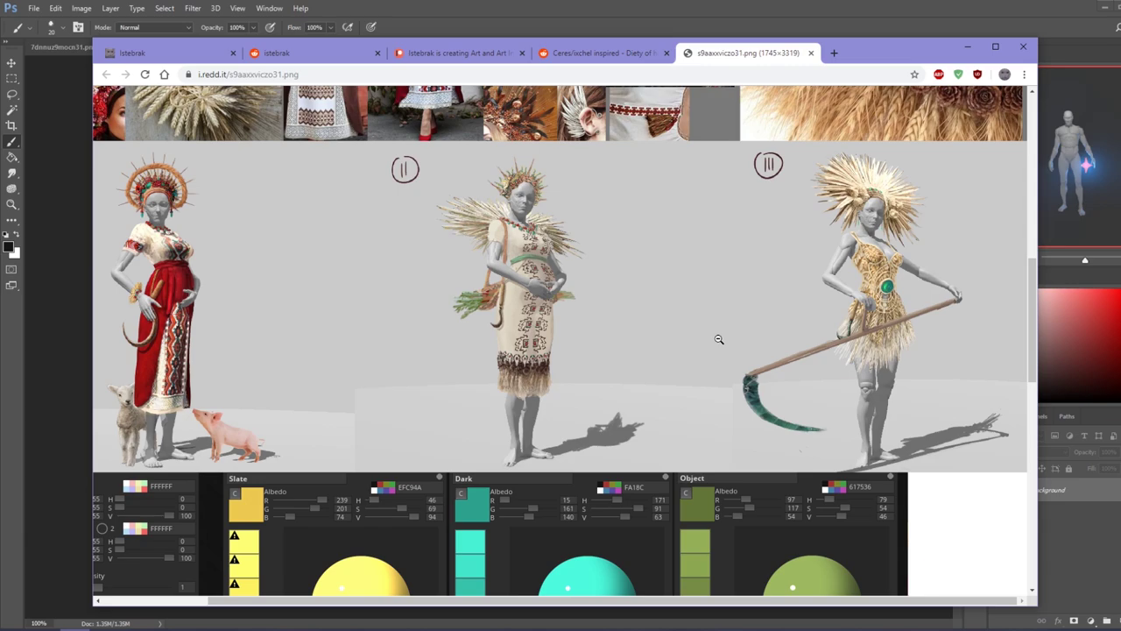
scroll(715, 336, down, 10)
scroll(705, 336, up, 4)
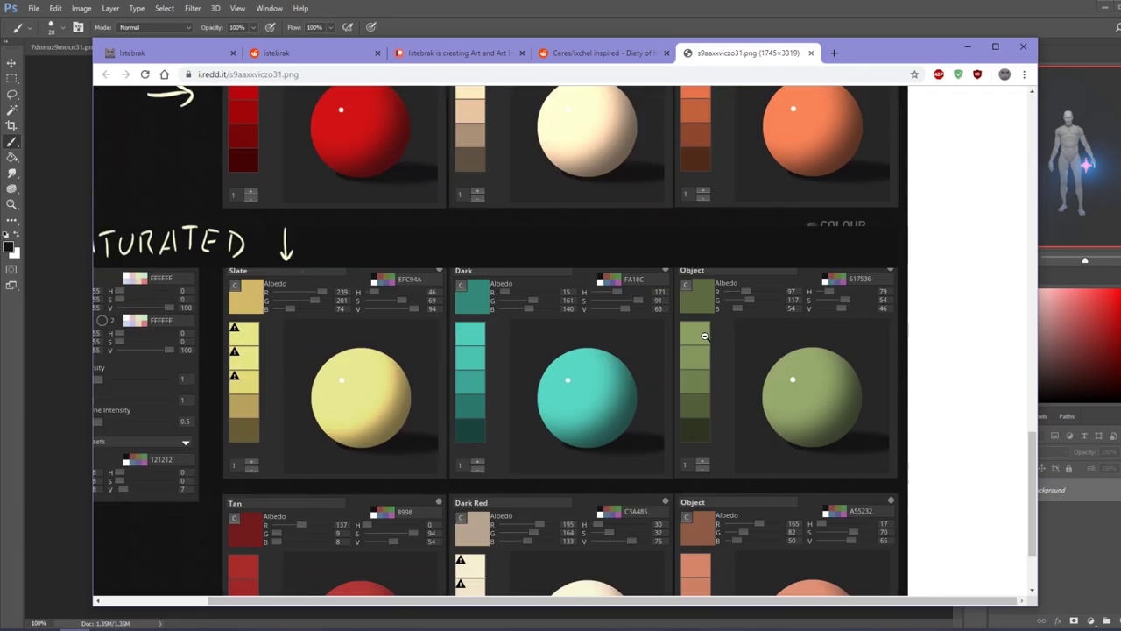
scroll(704, 336, up, 12)
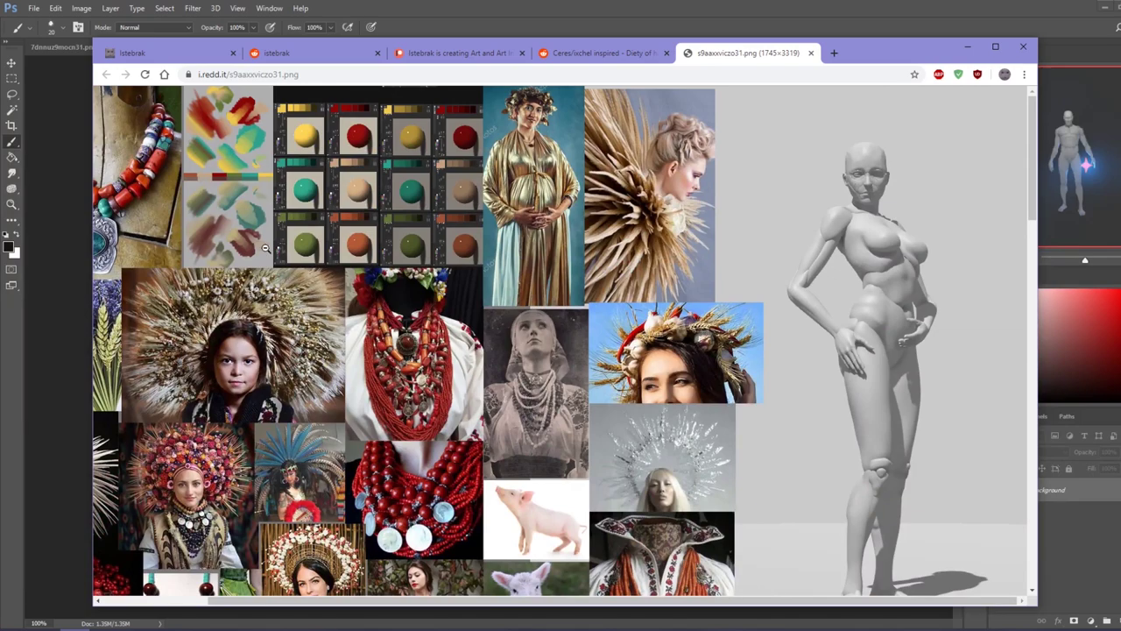
scroll(634, 343, down, 4)
scroll(635, 343, down, 5)
scroll(635, 343, up, 2)
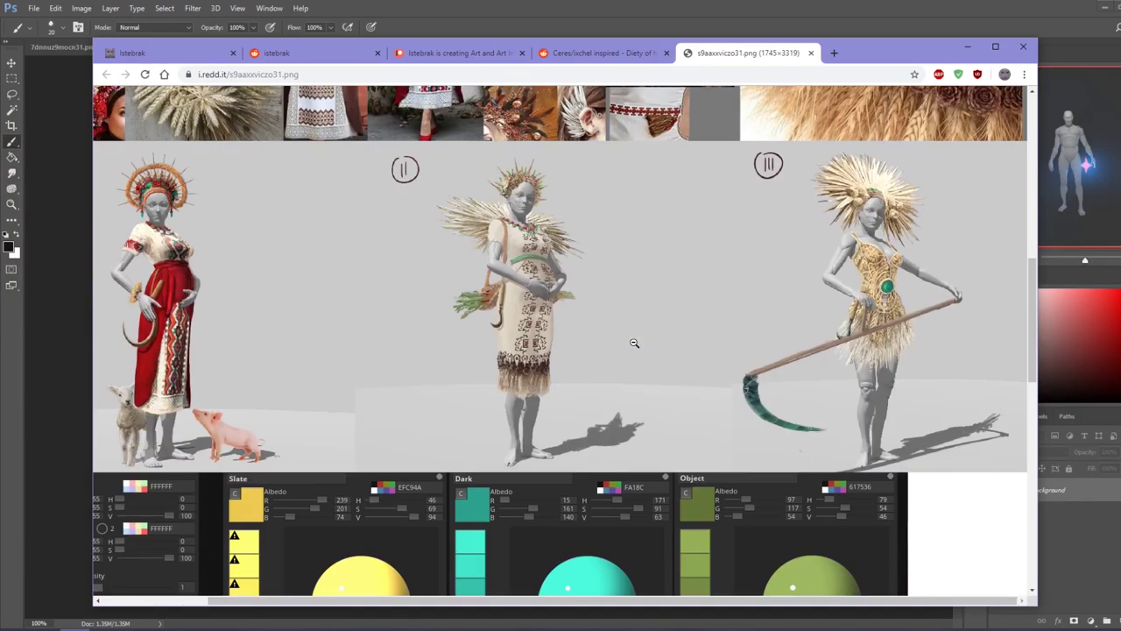
scroll(634, 343, down, 10)
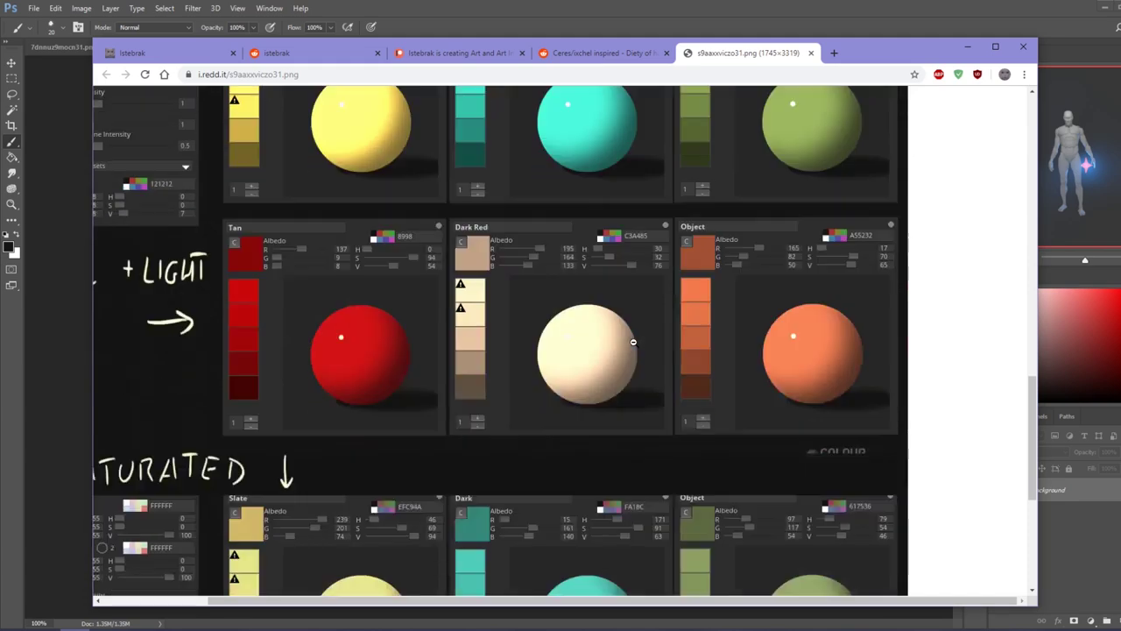
scroll(633, 342, up, 15)
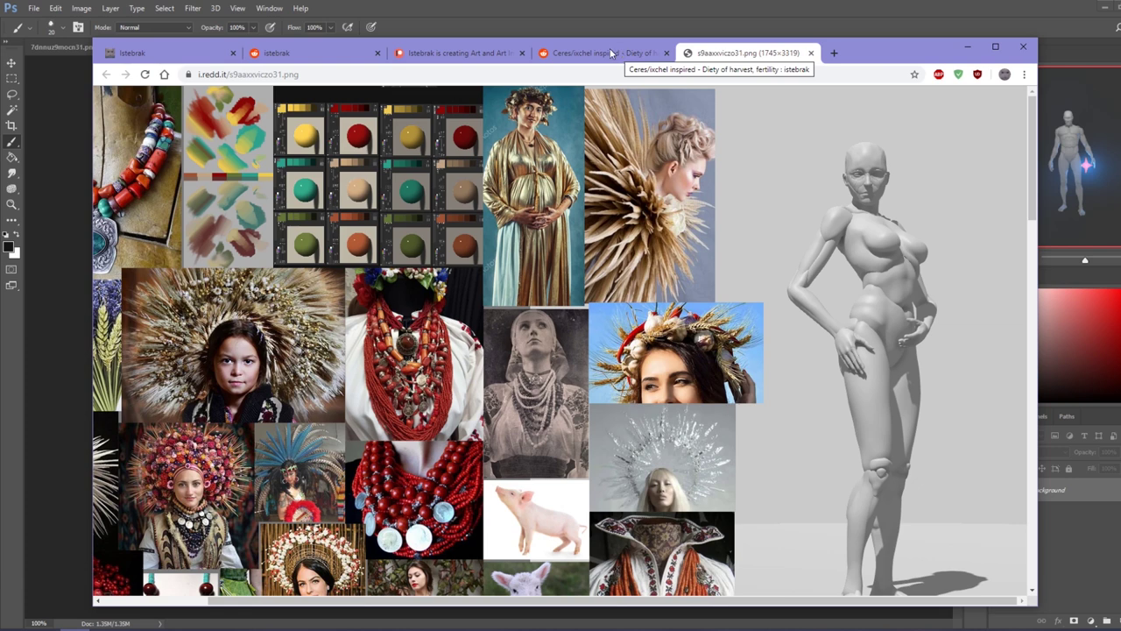
Step: Return to the istebrak.com homepage and check the current time and date in the system calendar
click(154, 54)
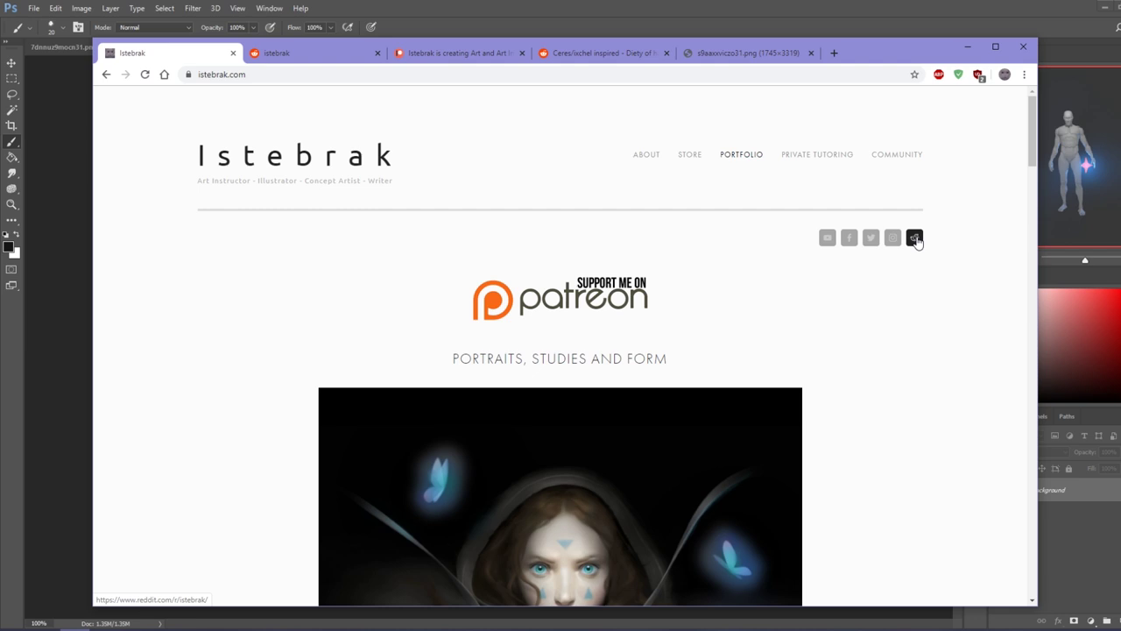
click(1117, 630)
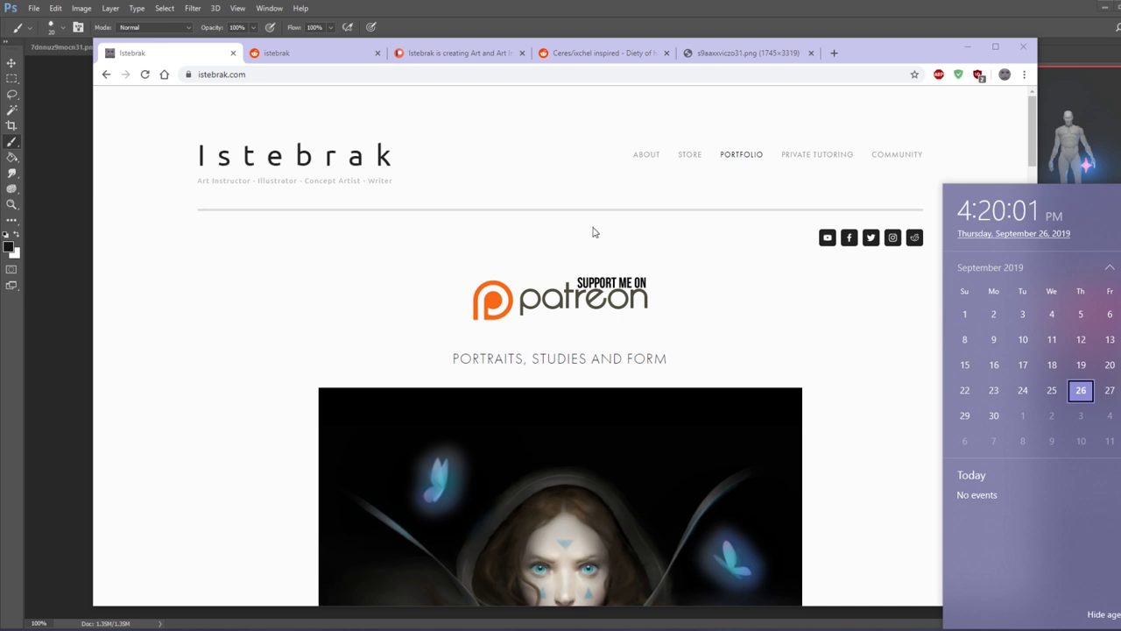
click(889, 406)
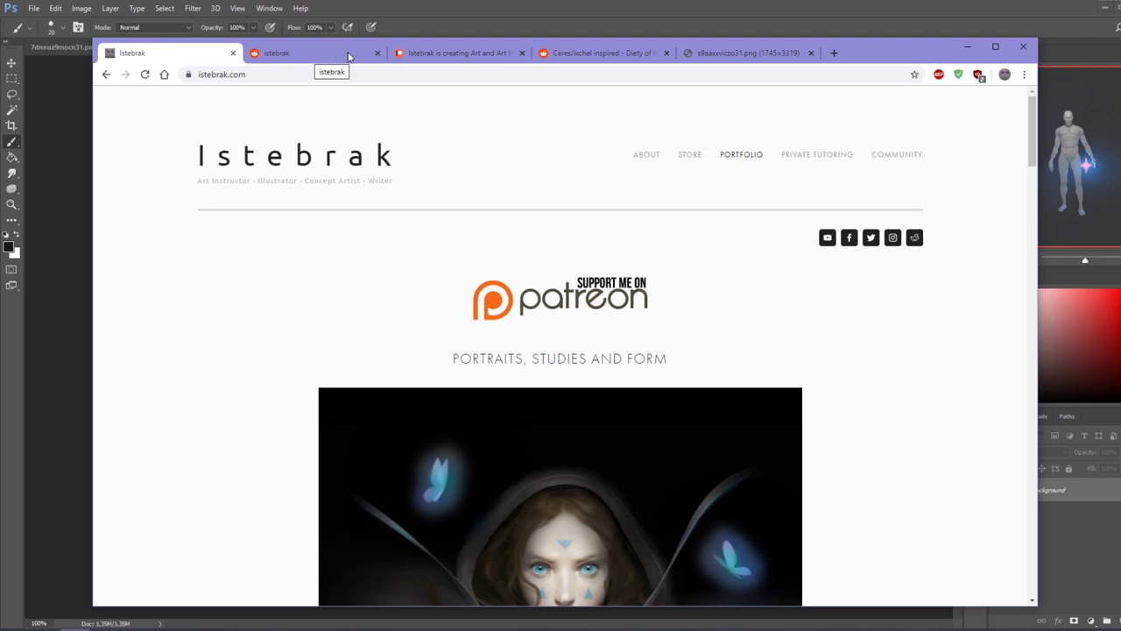
Step: View the Patreon page and the subreddit's Harvest Goddess design challenge post
click(437, 55)
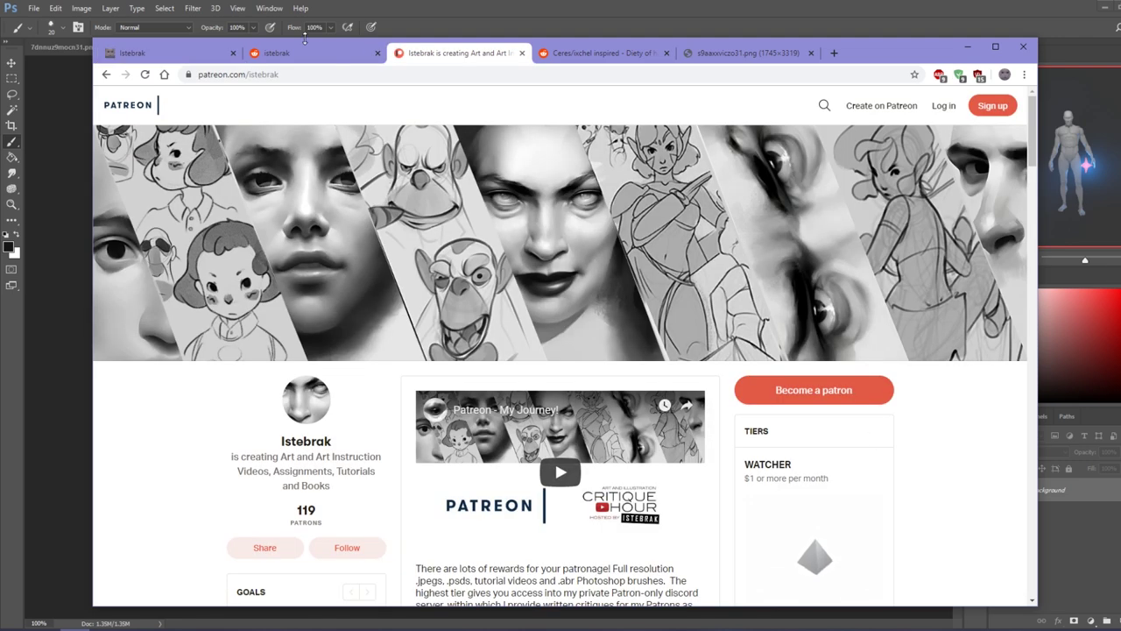
click(332, 56)
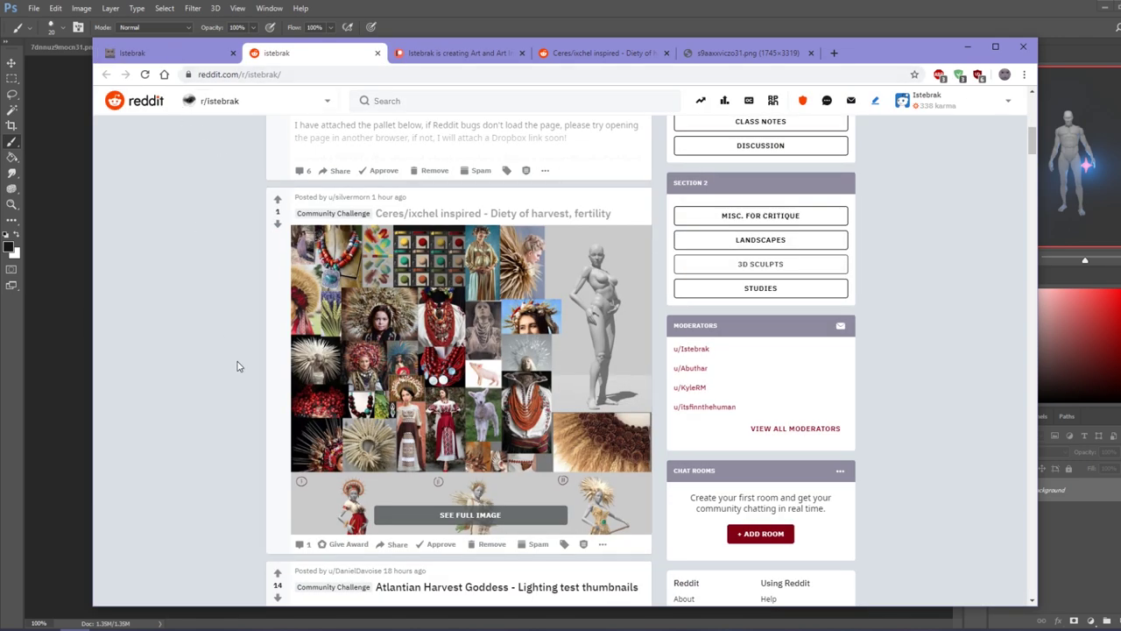
scroll(237, 366, up, 5)
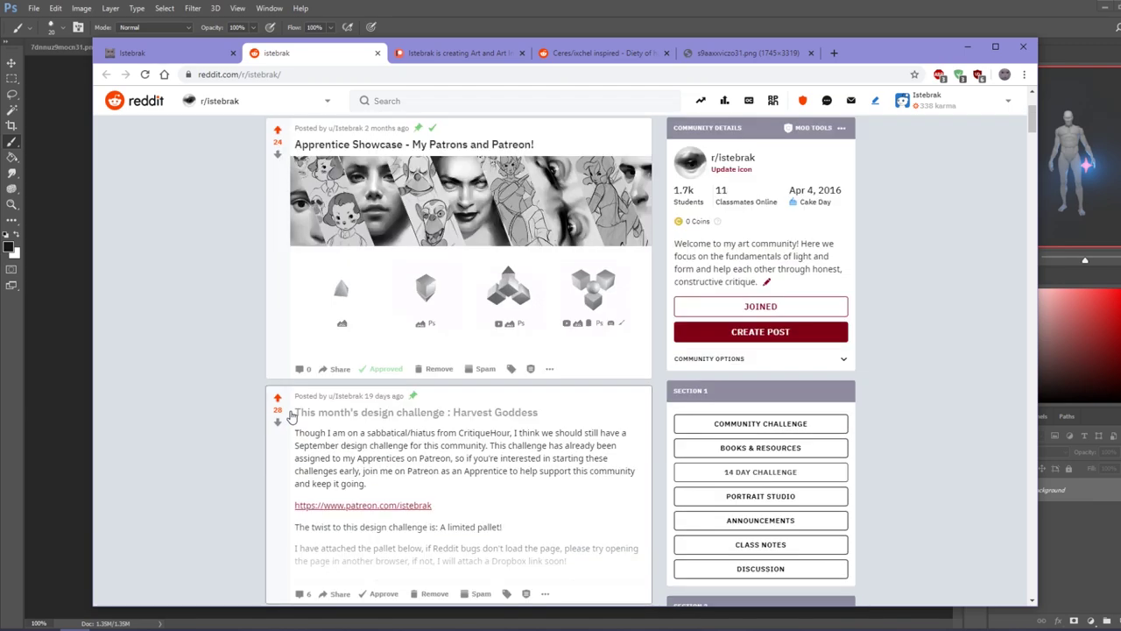
scroll(291, 416, down, 4)
Step: Switch to Photoshop by clearing away the browser and video player, and show the 7dnnuz9mocn31.png painting
click(967, 47)
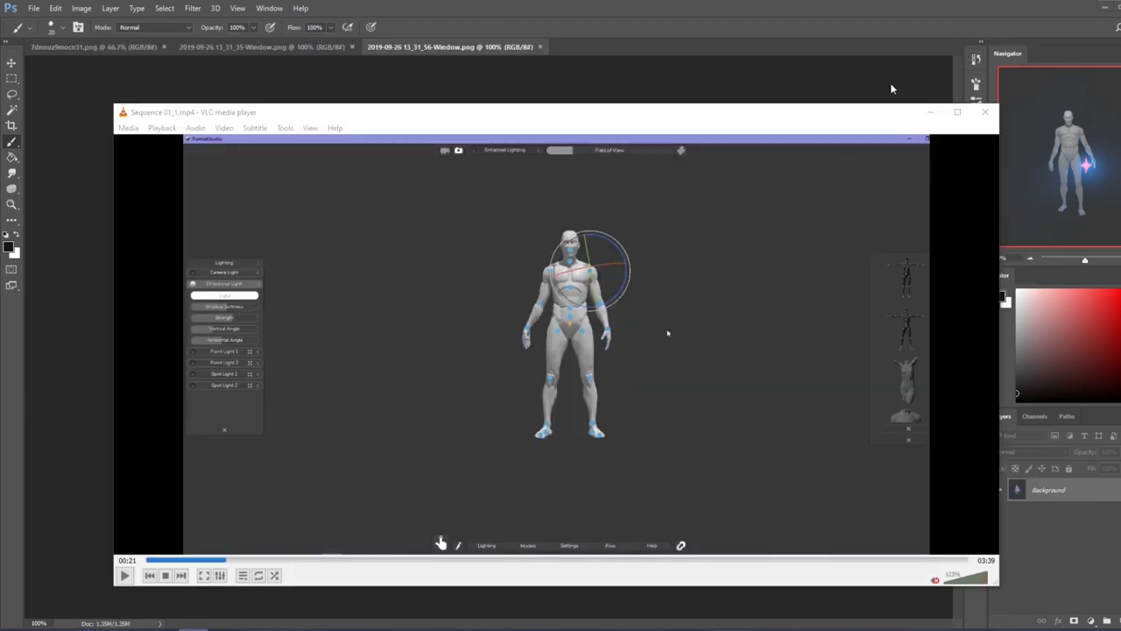
click(578, 6)
click(94, 46)
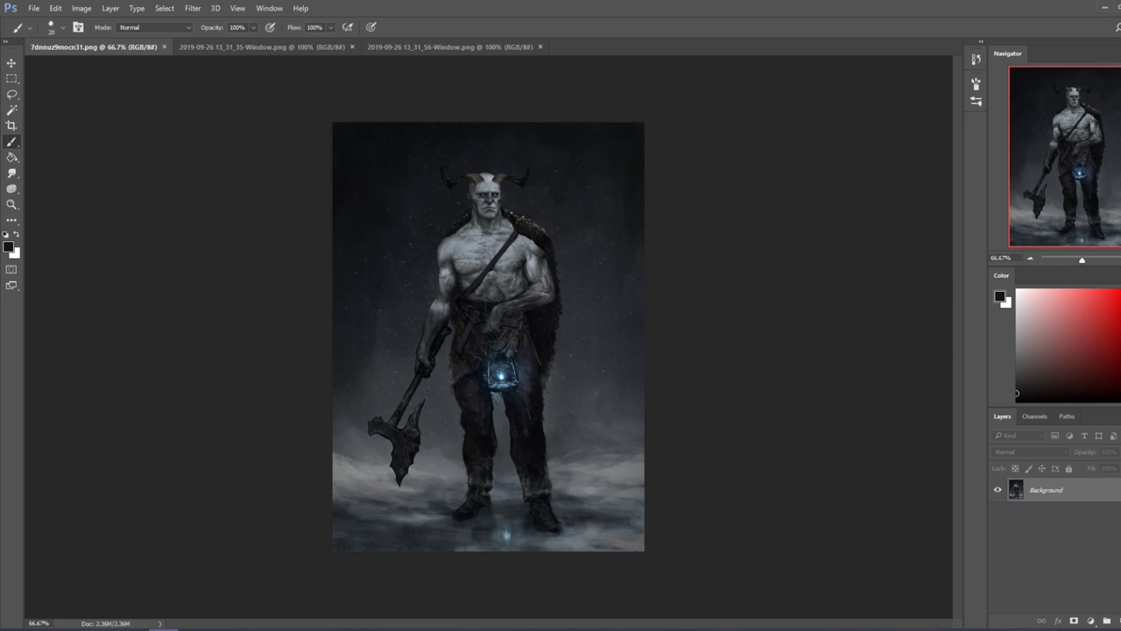
Step: Set the brush colour to red, trace the bent arm above the lantern, and undo the tracing
click(1095, 306)
drag(493, 317, 489, 331)
key(ctrl)
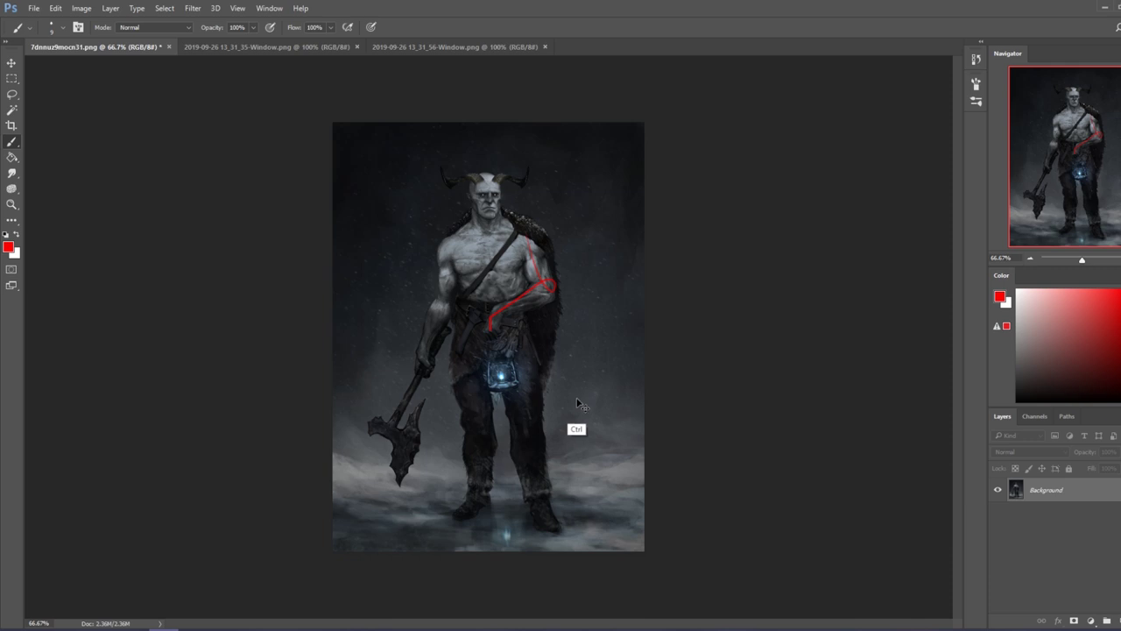
key(ctrl+z)
Step: Sketch red guides linking a circle around the lantern to an oval around the head and shoulders, and undo them
drag(505, 338, 508, 338)
drag(451, 278, 553, 230)
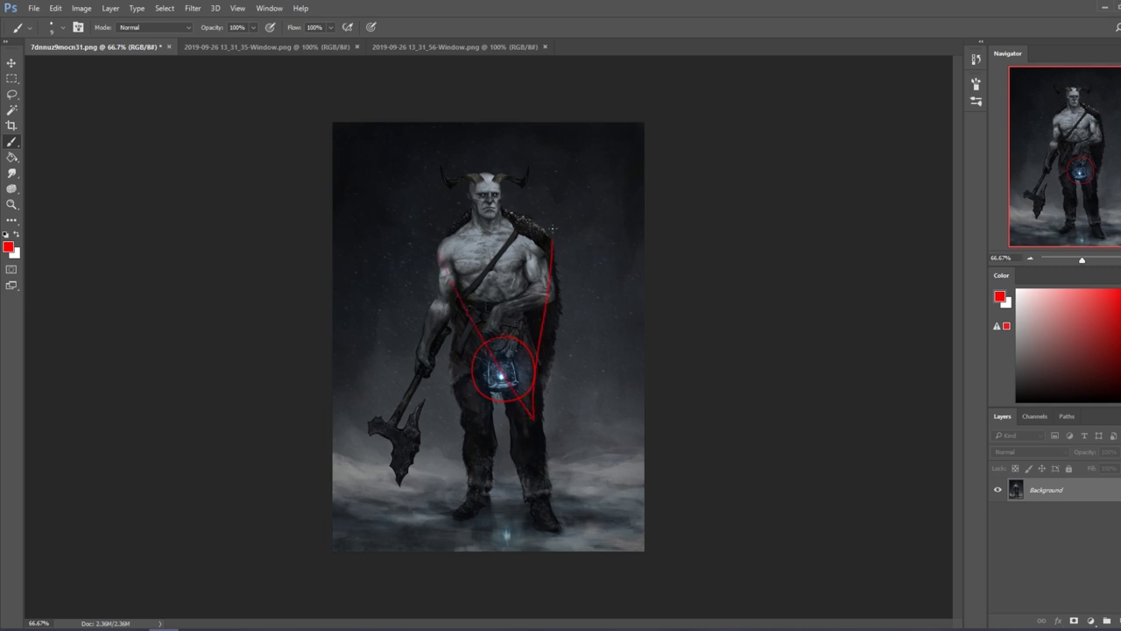
drag(424, 217, 449, 167)
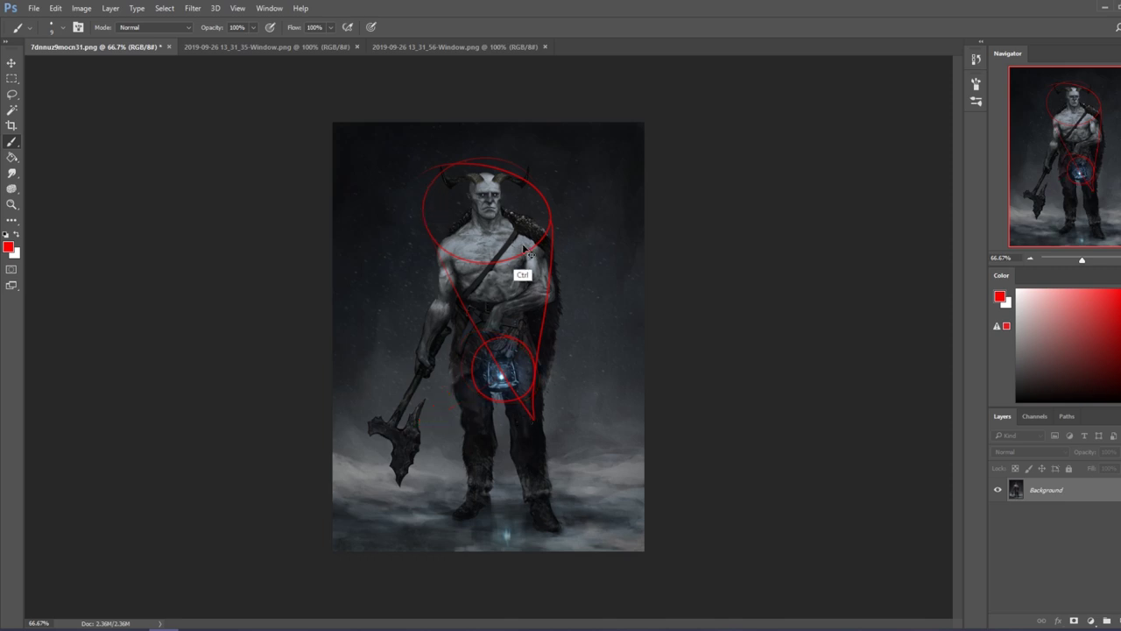
key(ctrl+z)
key(ctrl+z)
key(ctrl+z)
key(ctrl+z)
key(ctrl+z)
Step: Undo a trial red oval around the figure's chest and mark the chest area with red strokes instead
drag(466, 286, 514, 230)
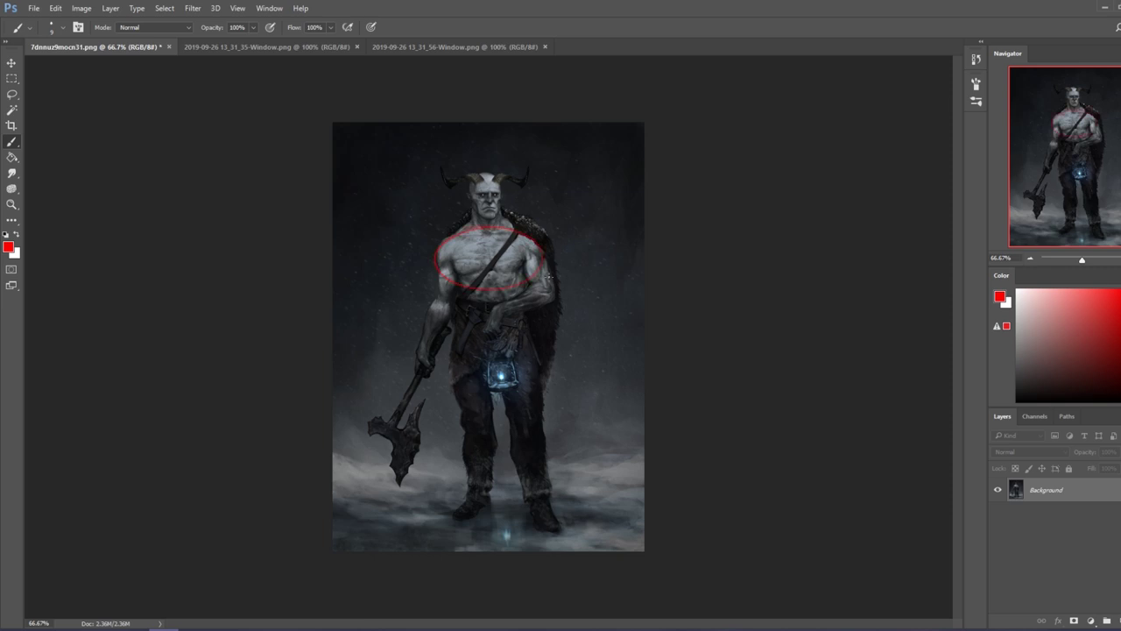
key(ctrl+z)
mouse_move(517, 255)
mouse_down()
mouse_move(517, 272)
mouse_move(551, 254)
mouse_up()
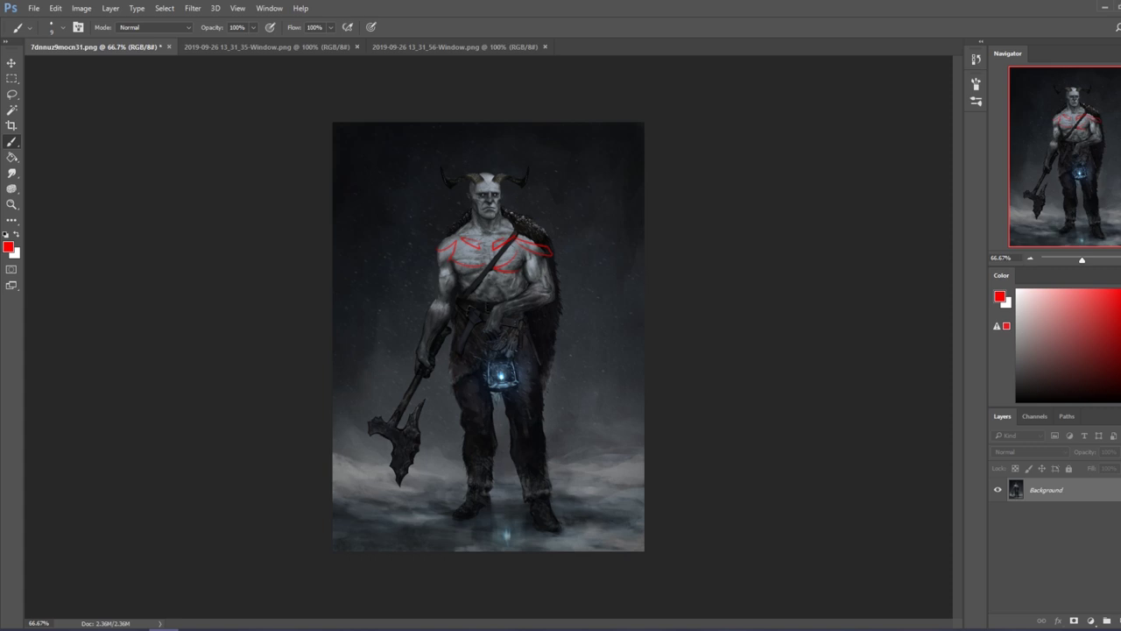
Step: Switch to VLC media player, rewind Sequence 01_1.mp4 to 00:00, and reposition the player window over the painting
click(224, 629)
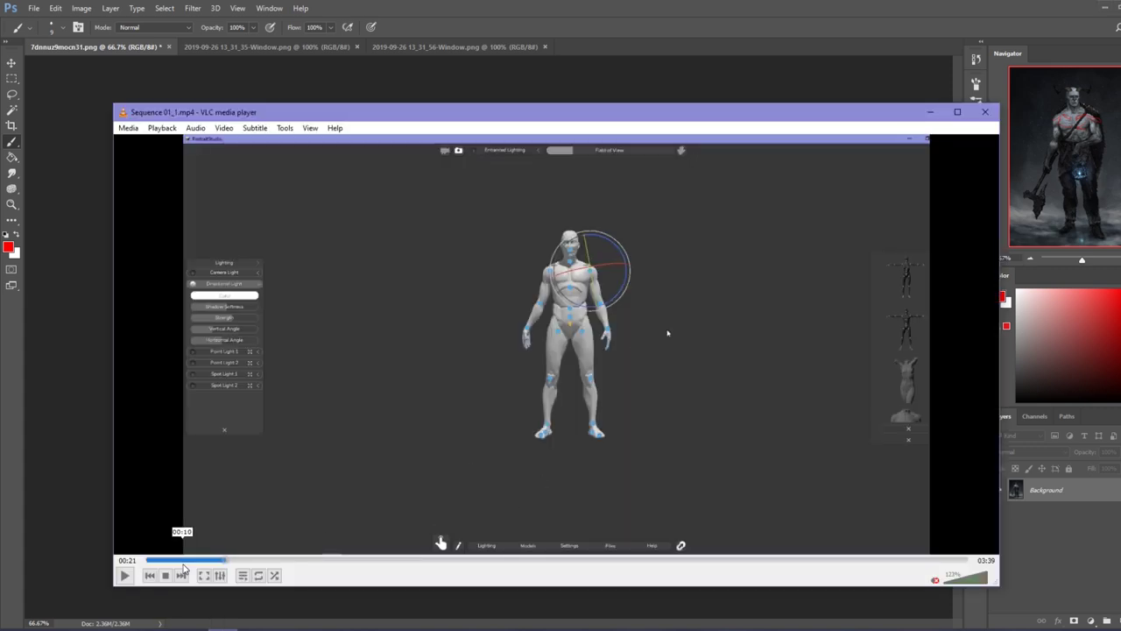
drag(184, 570, 146, 566)
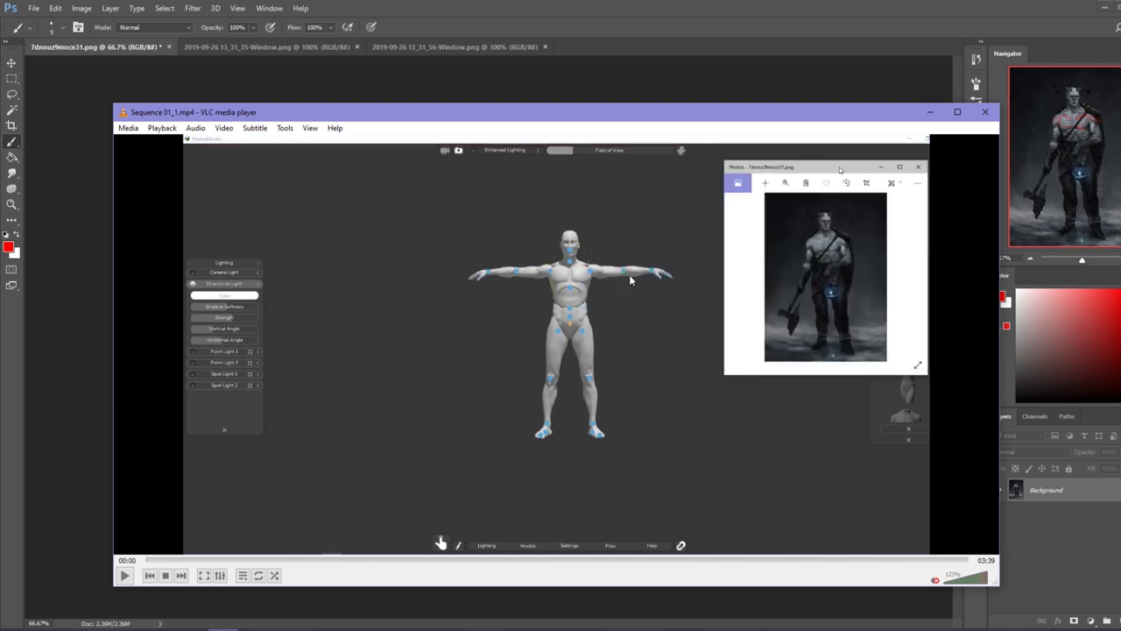
drag(721, 111, 657, 63)
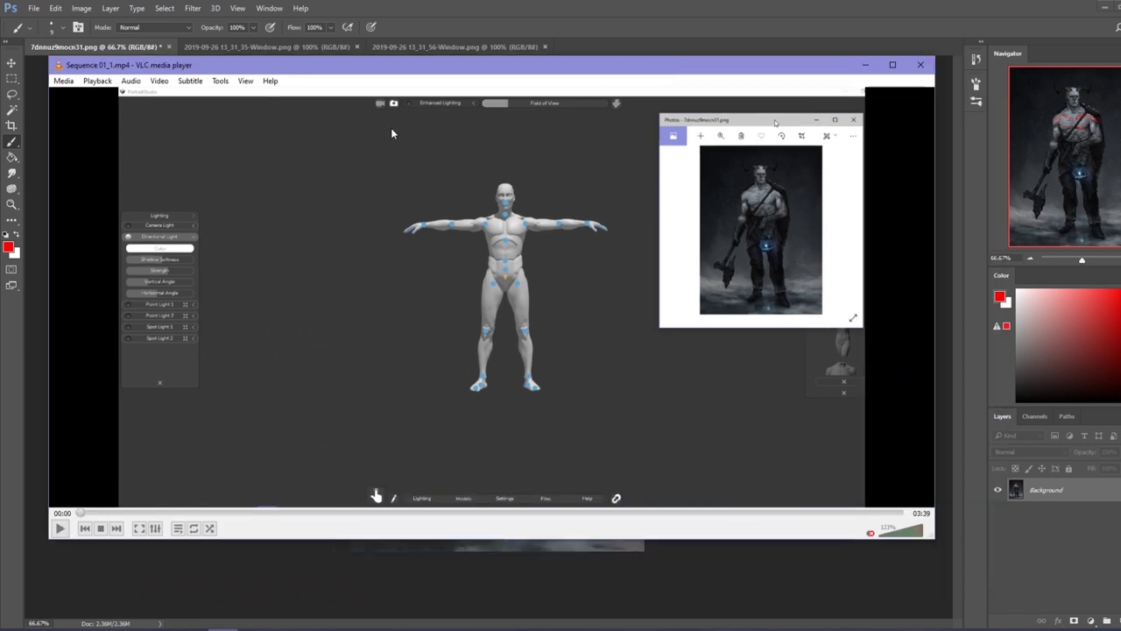
Step: Move the player aside to view the painting, reposition it over the canvas, and play Sequence 01_1.mp4 in full screen
drag(428, 72, 514, 539)
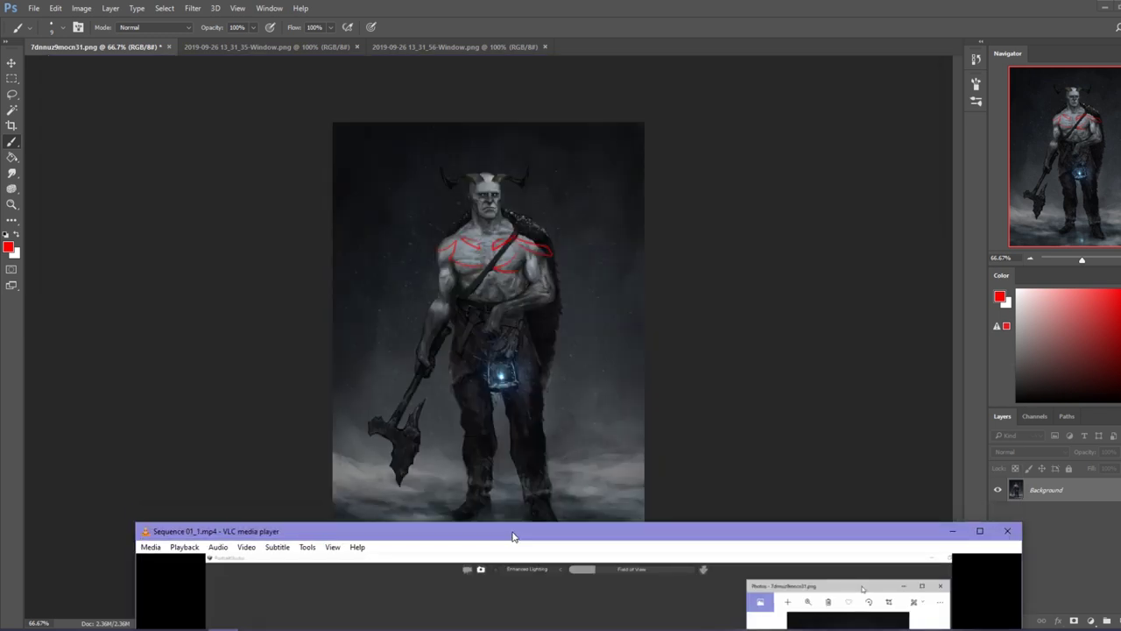
drag(514, 538, 511, 579)
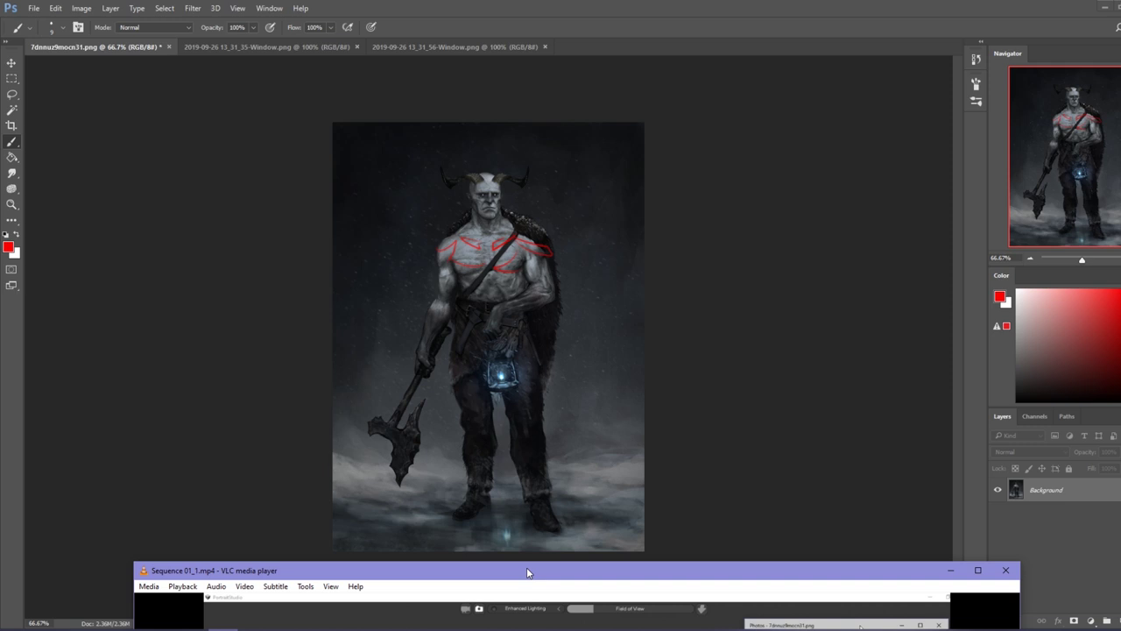
drag(527, 573, 510, 87)
click(127, 549)
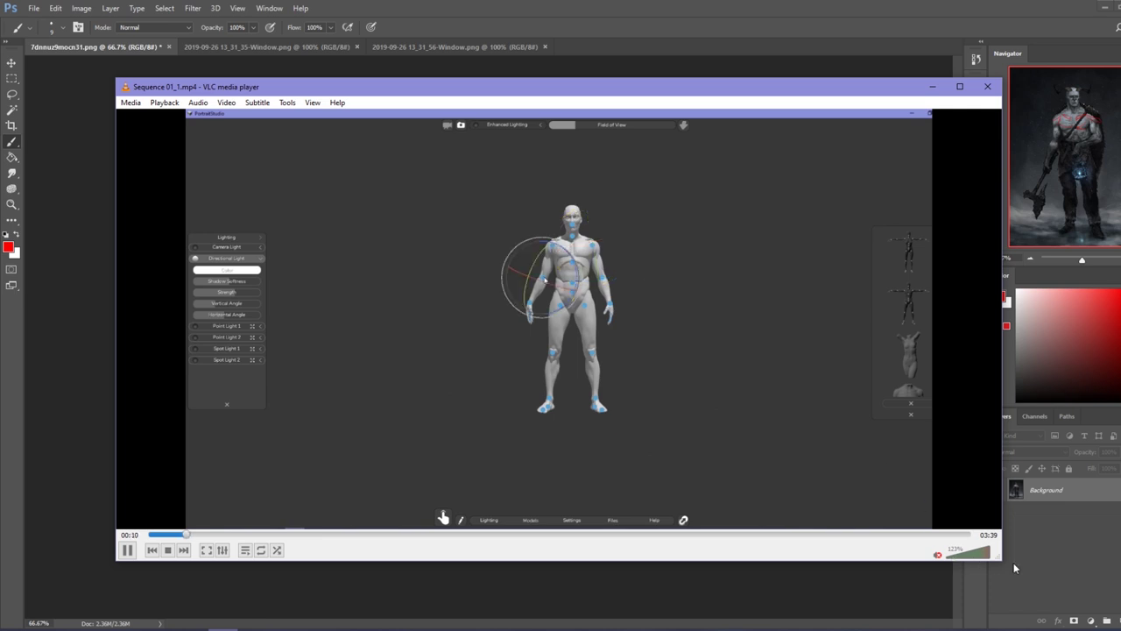
double_click(794, 303)
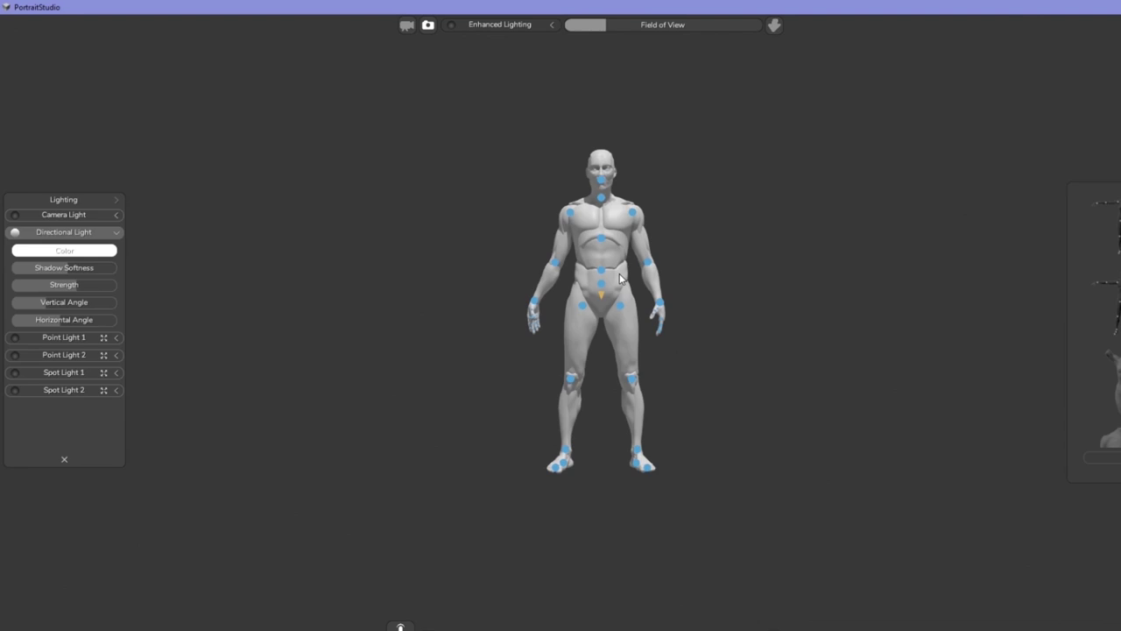
Step: Show the rotation rings on the figure's left shoulder and head, and rotate the whole body from the pelvis
click(635, 213)
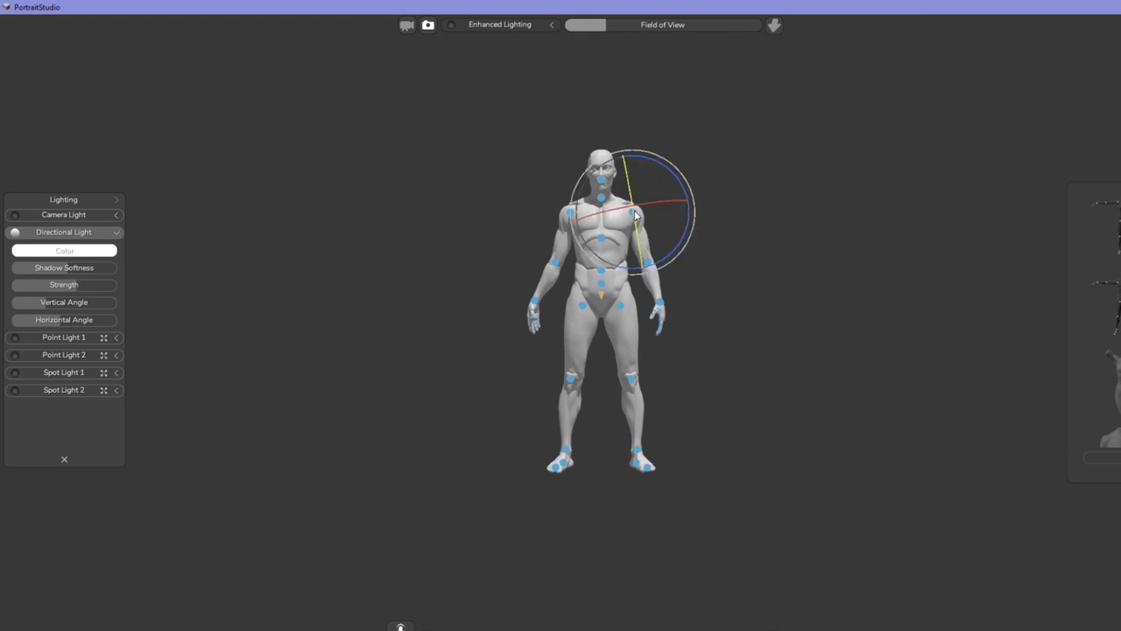
click(603, 179)
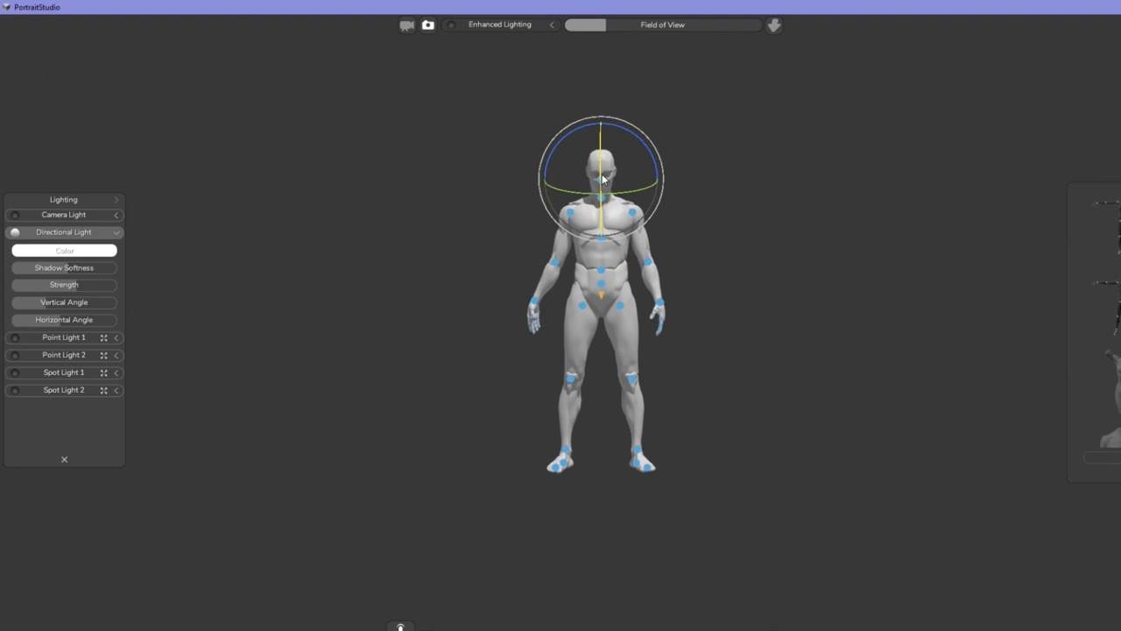
click(601, 291)
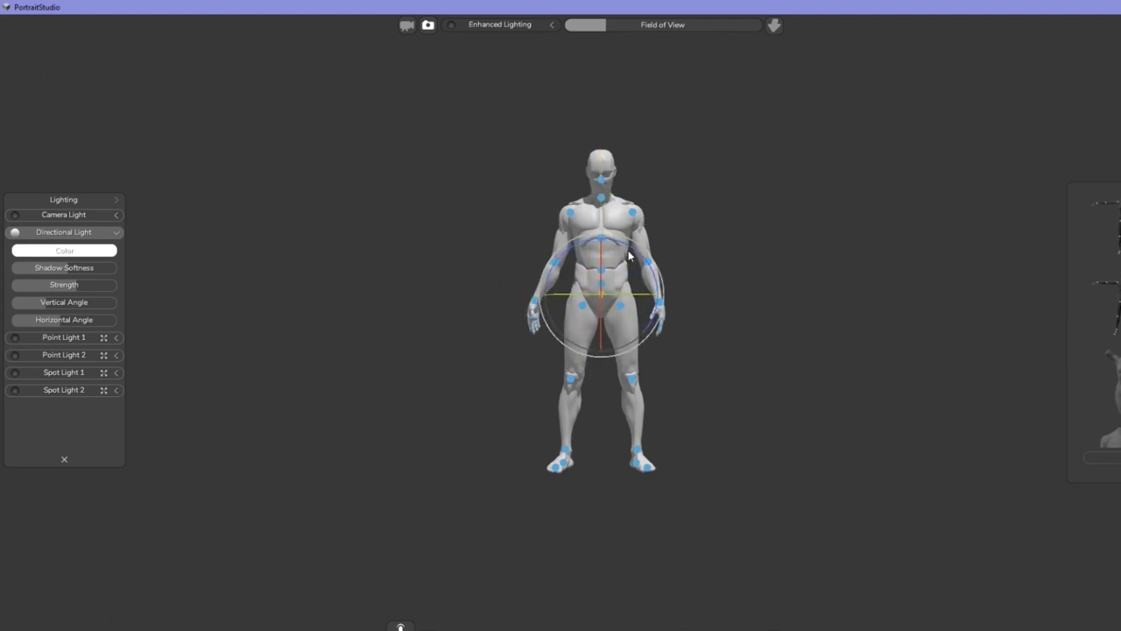
drag(628, 250, 578, 244)
Step: Rotate the pelvis and both hip joints to straighten the torso and angle the figure's legs
click(583, 304)
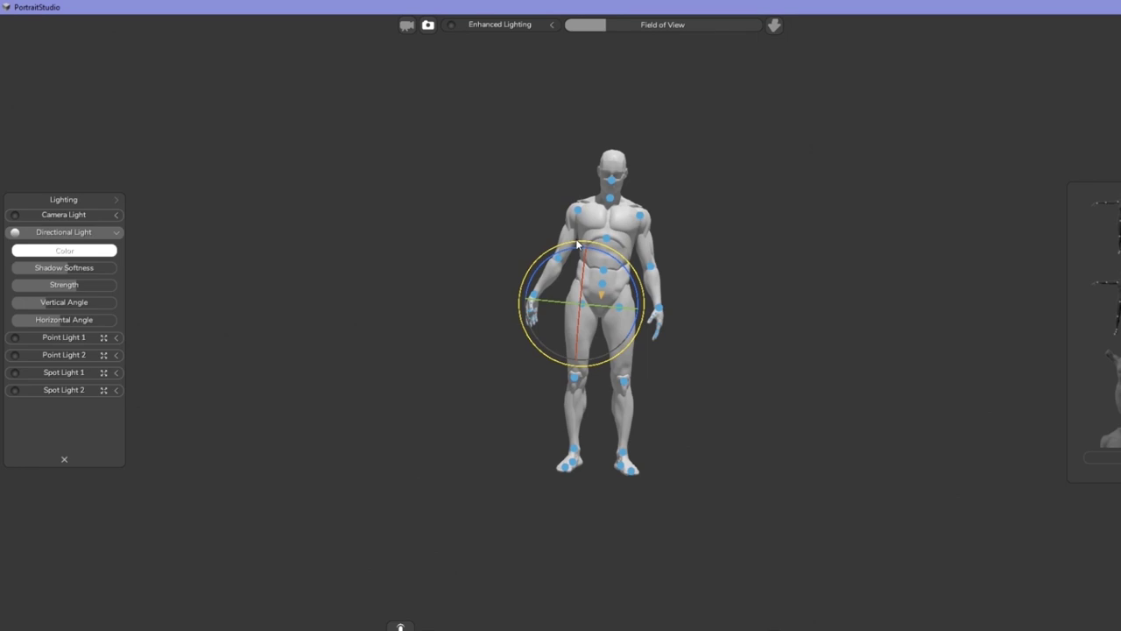
drag(631, 260, 657, 256)
click(602, 294)
click(621, 304)
drag(680, 325, 682, 329)
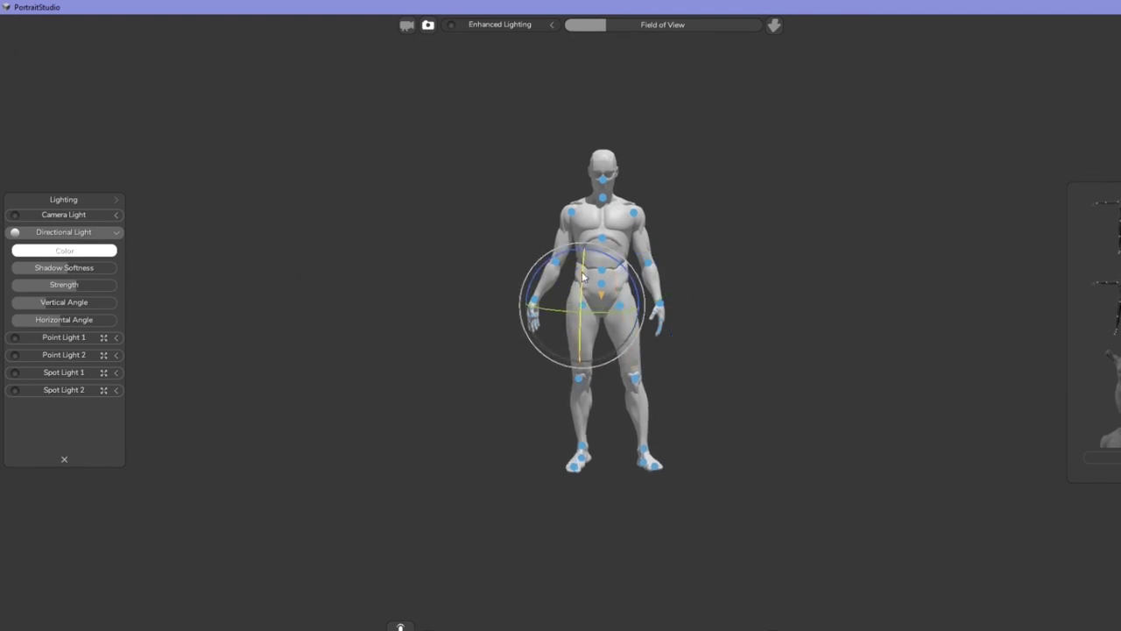
Step: Refine the standing pose by rotating both ankles and readjusting the figure's left hip
click(581, 447)
click(618, 309)
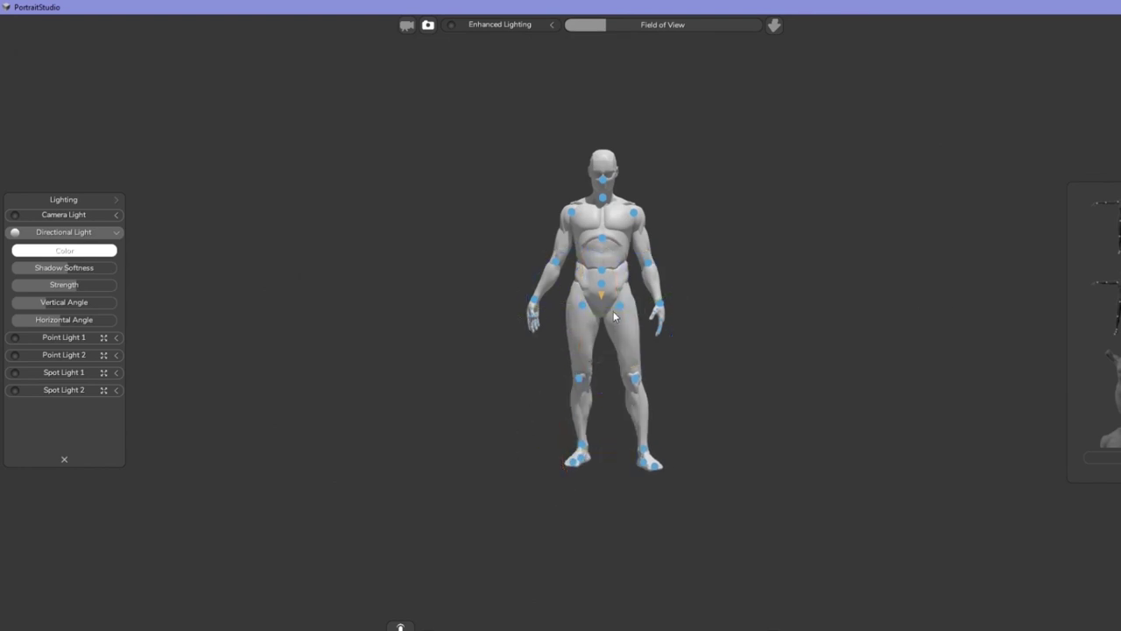
drag(683, 303, 684, 307)
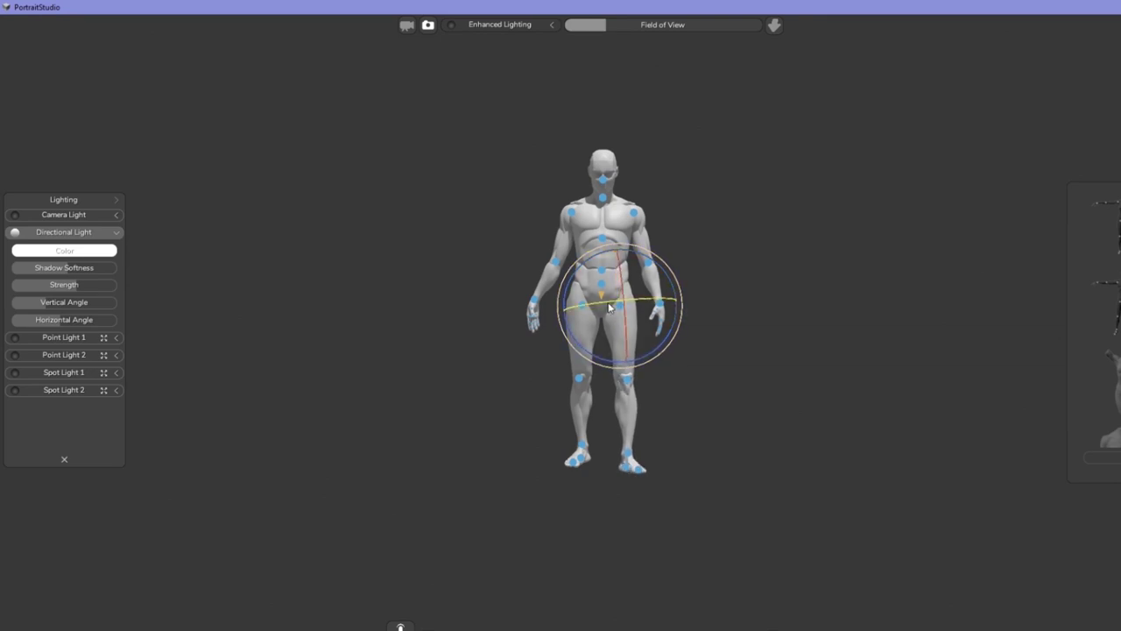
click(767, 356)
click(629, 455)
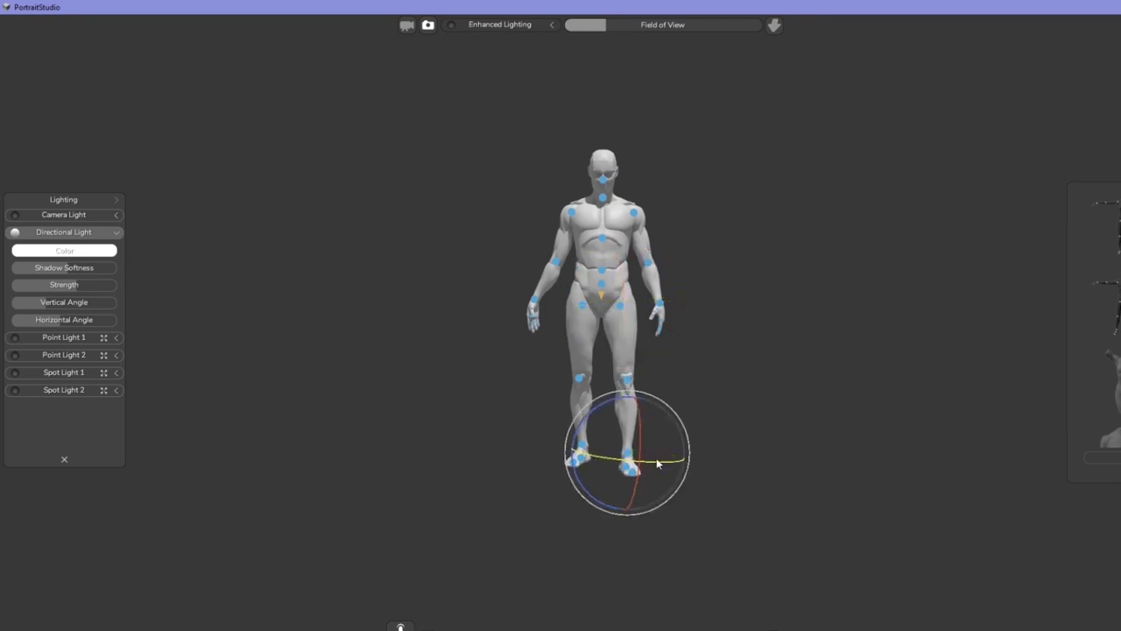
click(725, 400)
click(620, 304)
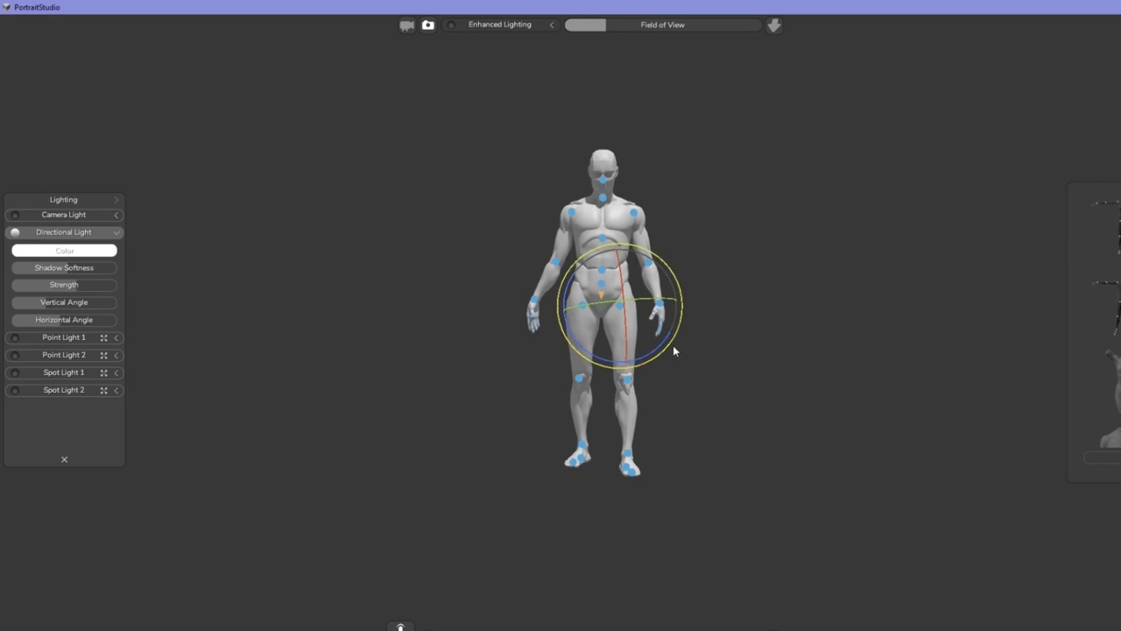
drag(672, 345, 676, 344)
click(686, 343)
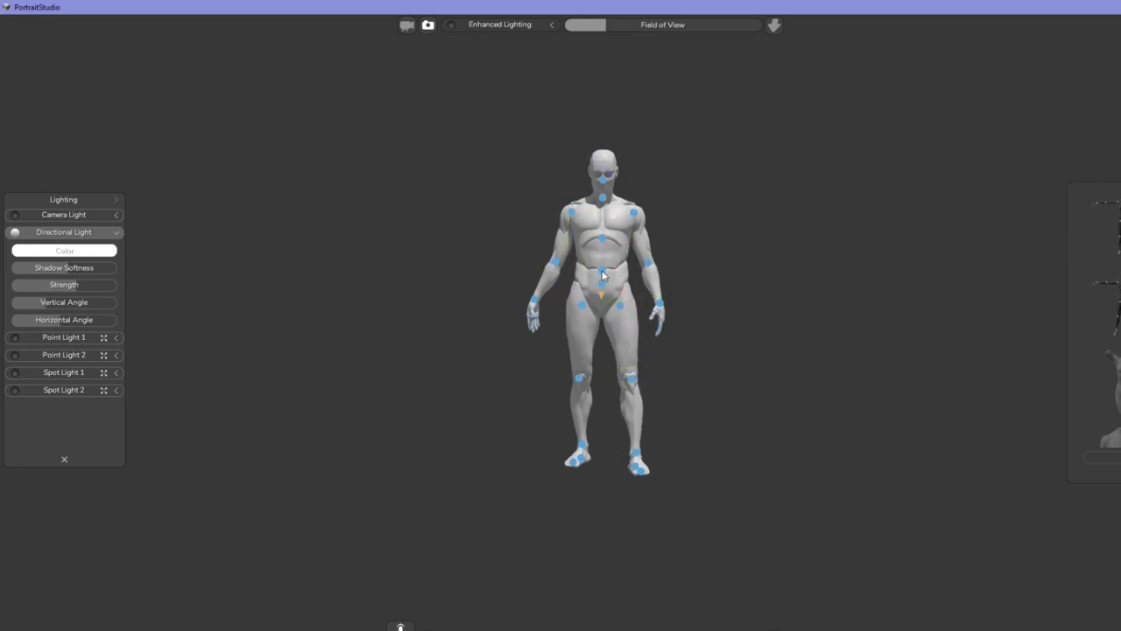
Step: Rotate the waist joint to lean the torso slightly, and adjust the joint at the base of the neck
click(602, 269)
click(665, 240)
click(598, 197)
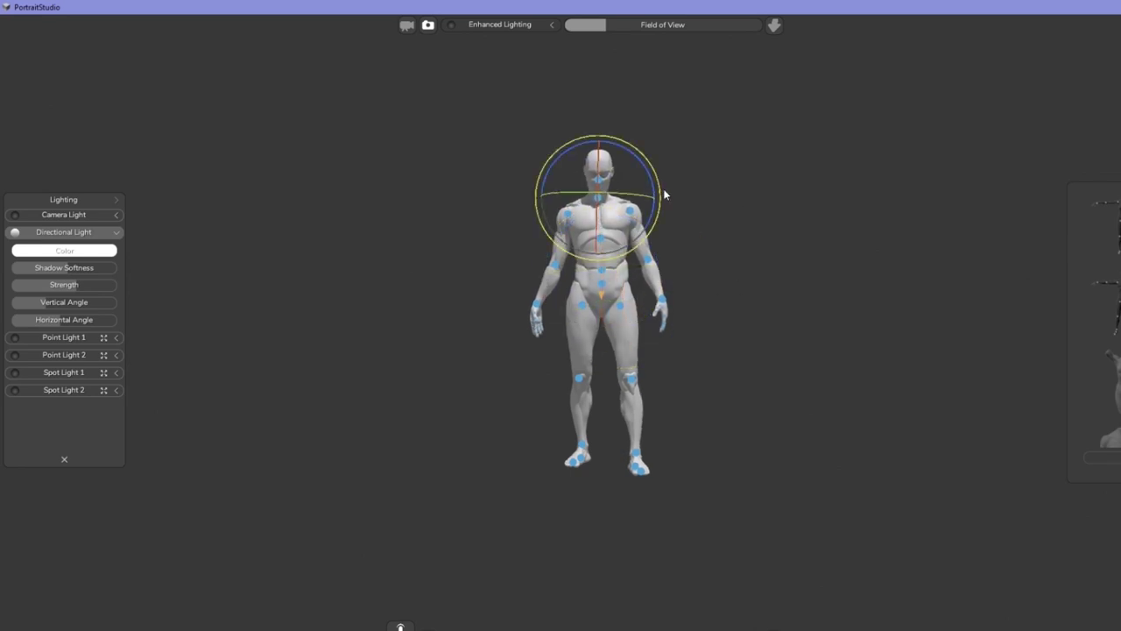
click(759, 208)
Step: Rotate both shoulder joints to bring the figure's arms down closer to the body
click(565, 214)
click(682, 202)
click(630, 210)
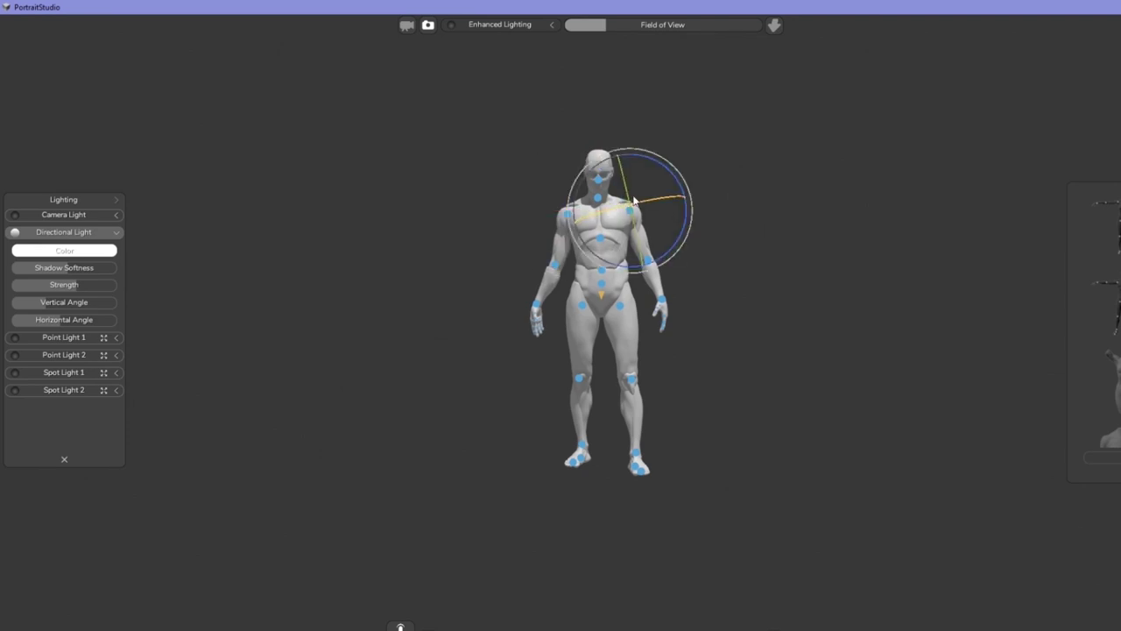
drag(692, 193, 696, 200)
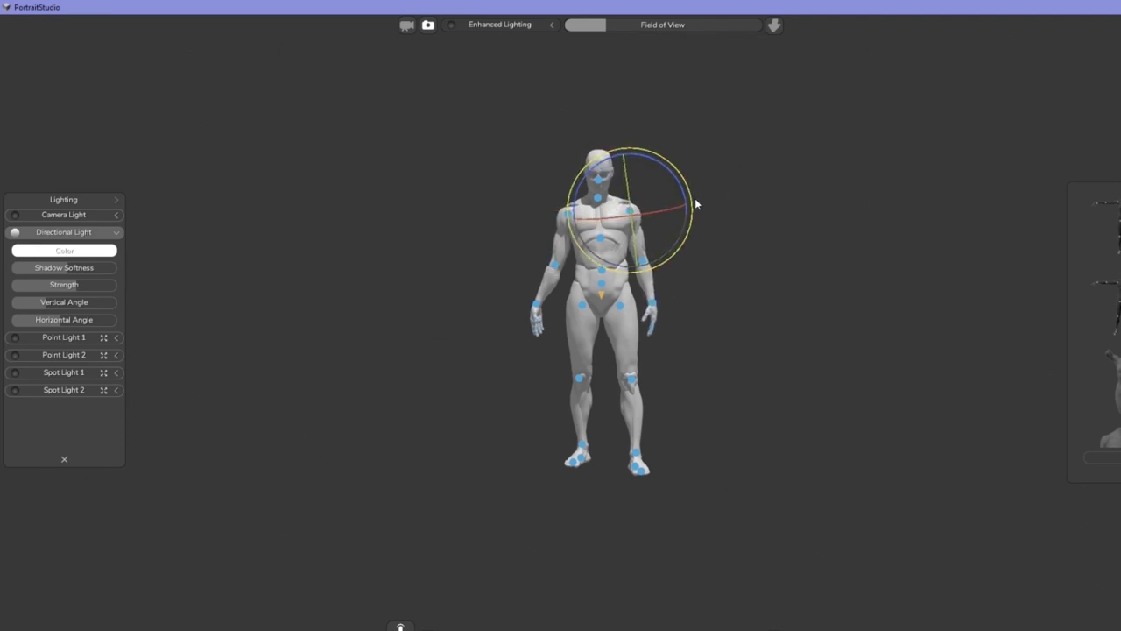
click(417, 256)
click(567, 214)
drag(537, 166, 533, 162)
click(657, 213)
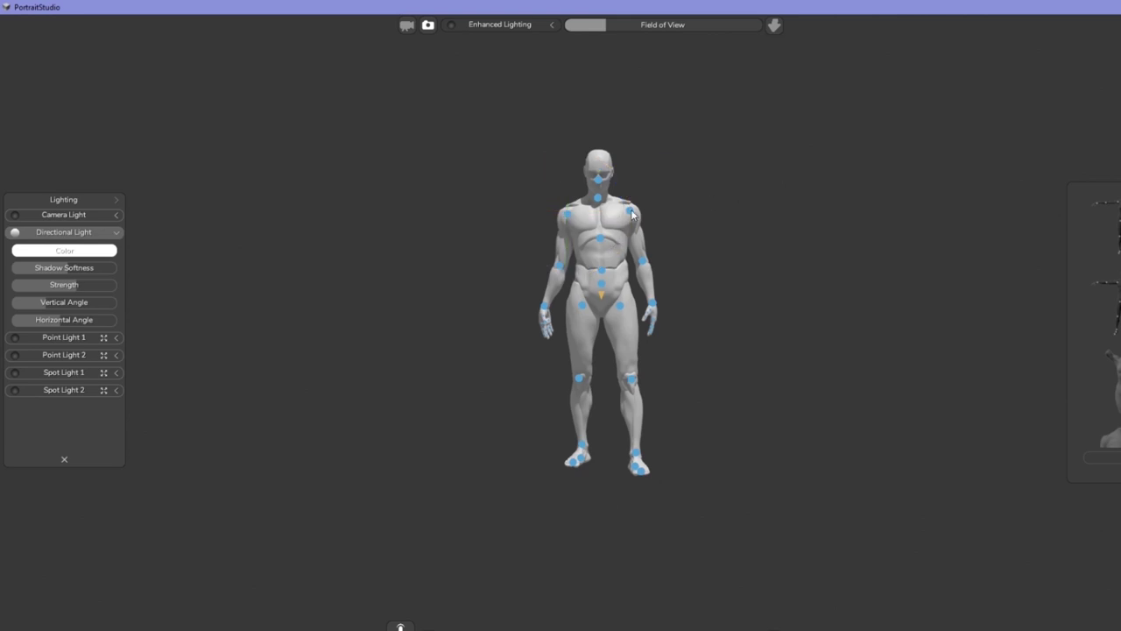
Step: Swing the figure's left arm outward from the shoulder and rotate the wrist so the hand hangs downward
click(631, 210)
drag(679, 251, 688, 241)
click(692, 250)
click(670, 297)
drag(729, 311, 743, 300)
click(876, 262)
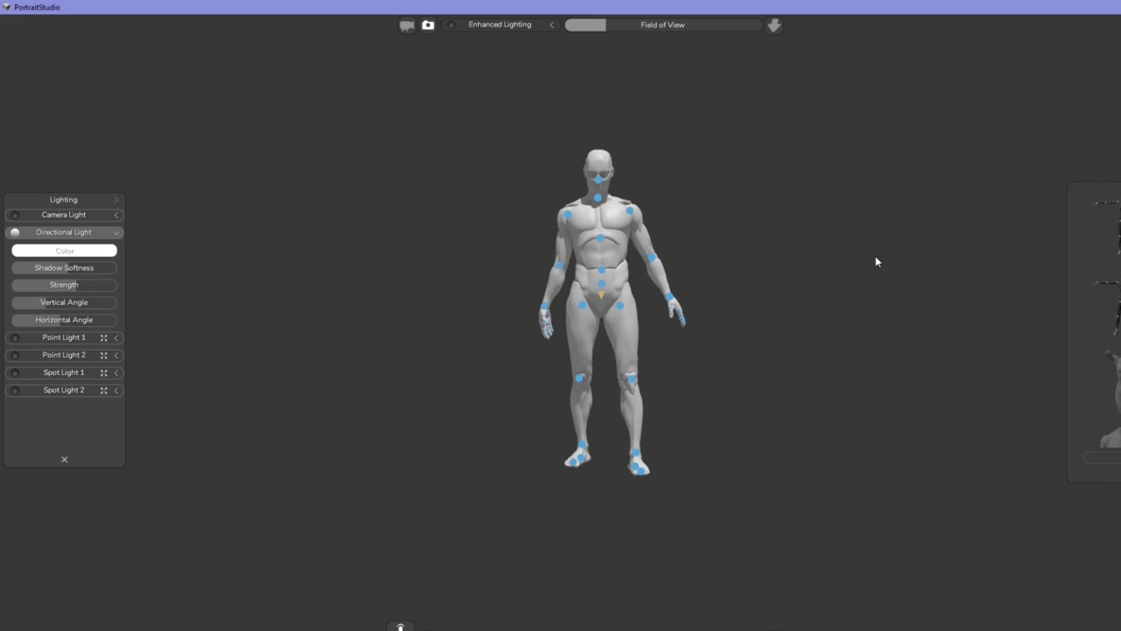
click(669, 297)
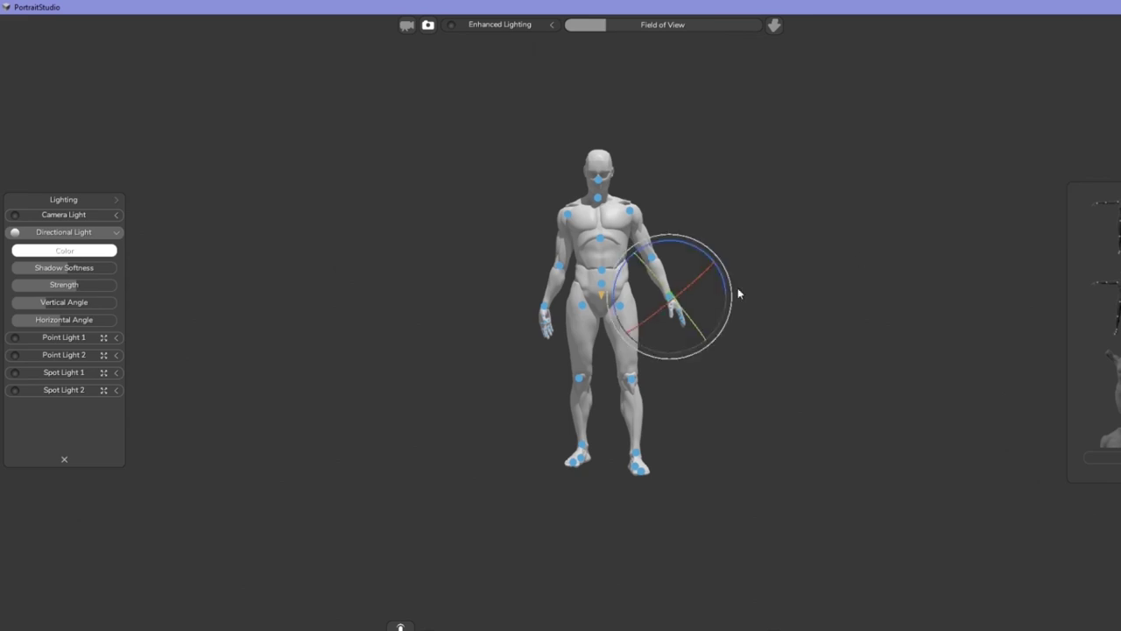
click(735, 294)
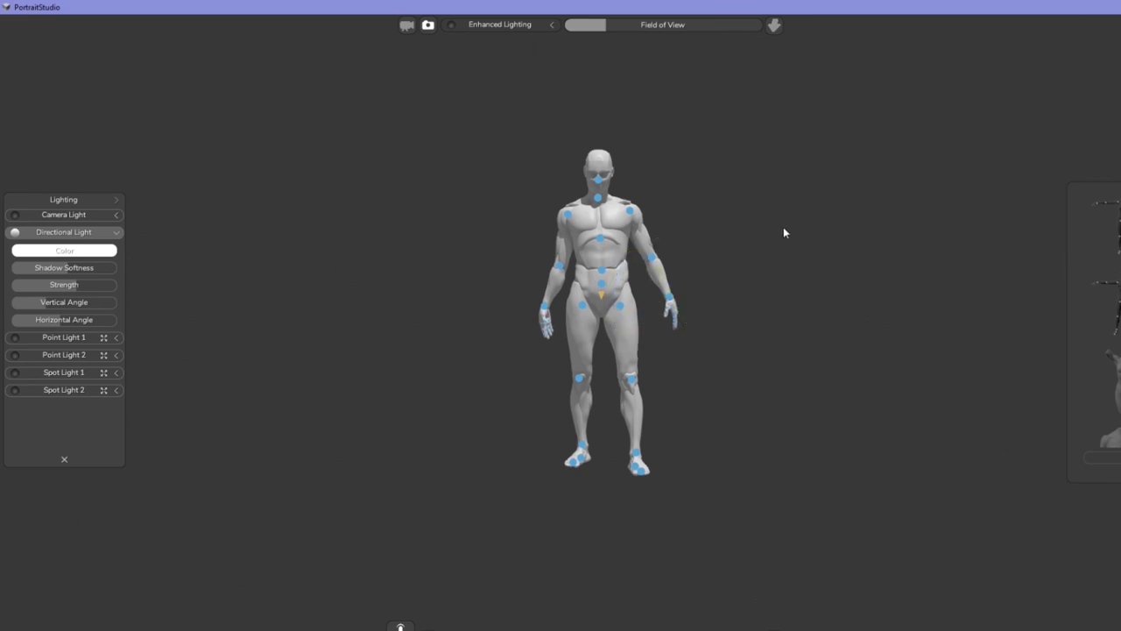
Step: Adjust the neck joint to lift the head, and widen the waist slightly with the scale handles
click(600, 198)
click(601, 270)
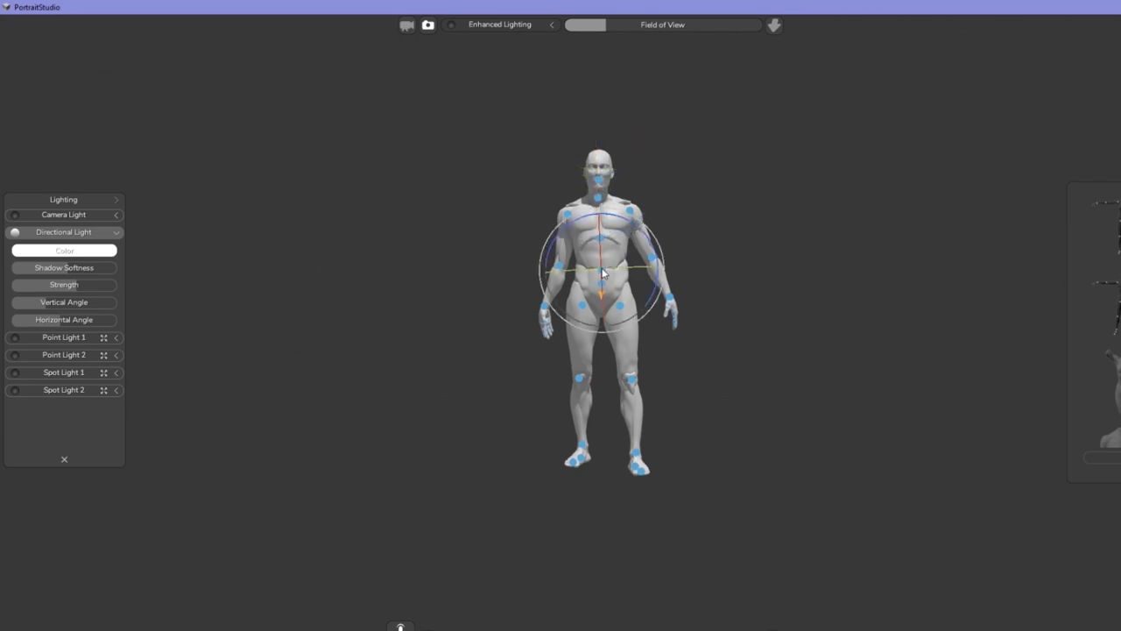
click(602, 270)
click(602, 270)
click(602, 270)
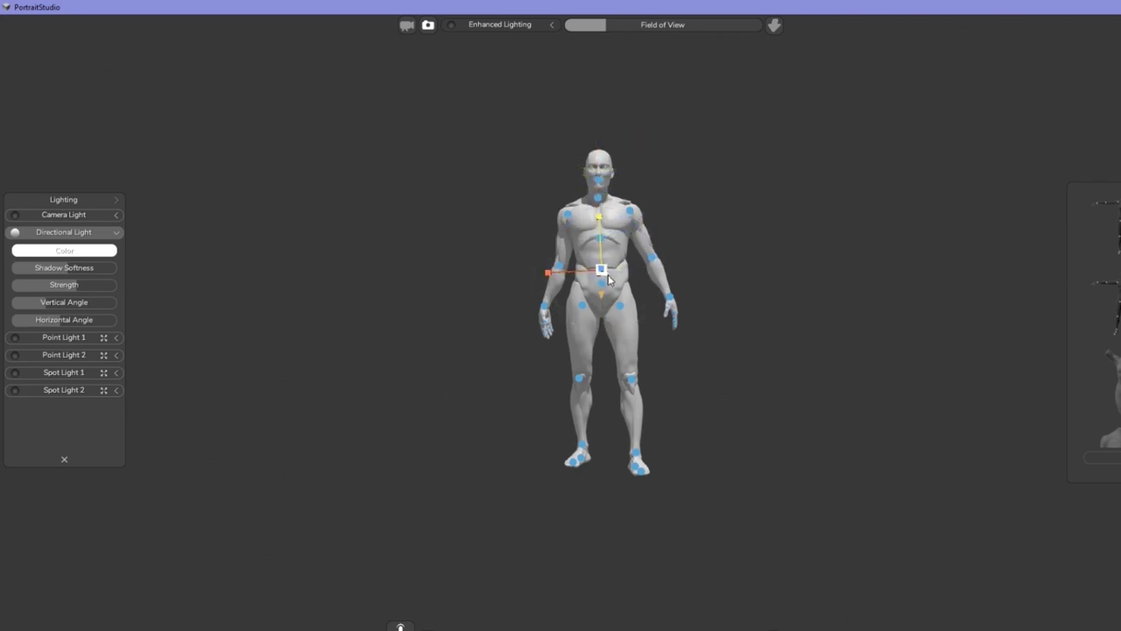
drag(550, 278, 544, 277)
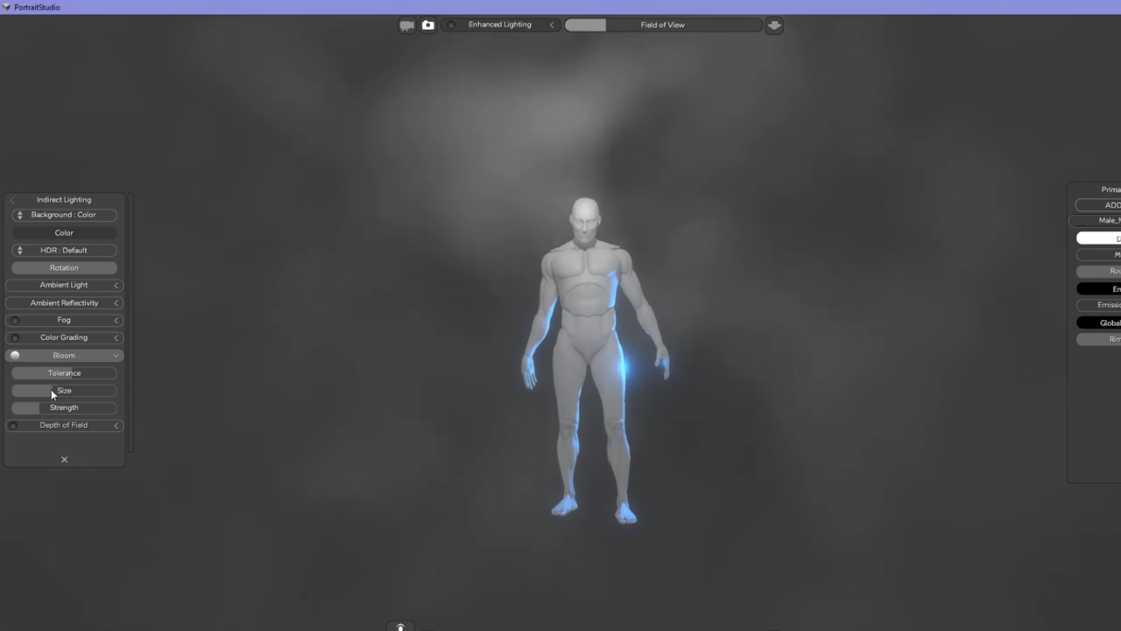
Step: Disable the volumetric effect on Point Light 1, enable it on Point Light 2, and increase Point Light 2's magnitude
mouse_move(738, 517)
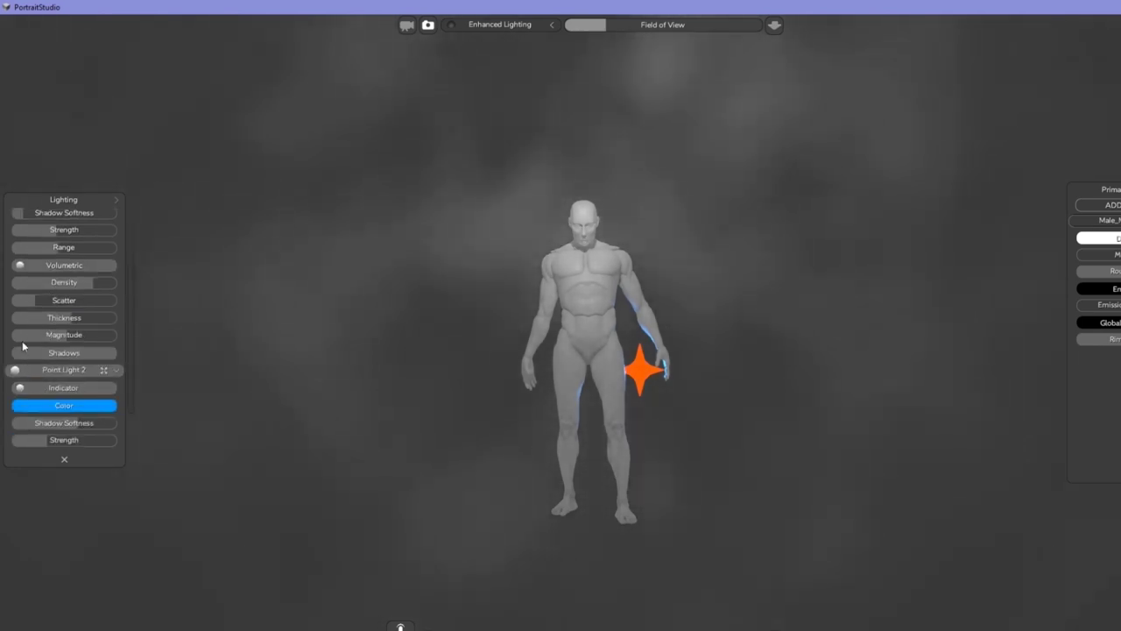
click(20, 266)
drag(129, 303, 123, 230)
click(116, 250)
click(116, 268)
click(115, 268)
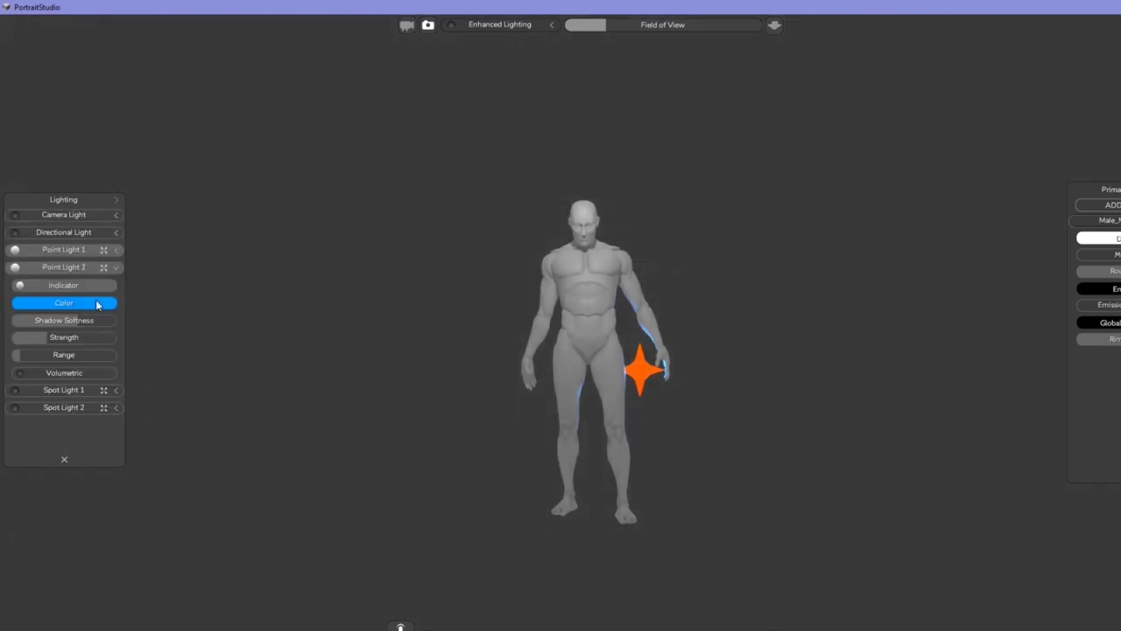
click(38, 374)
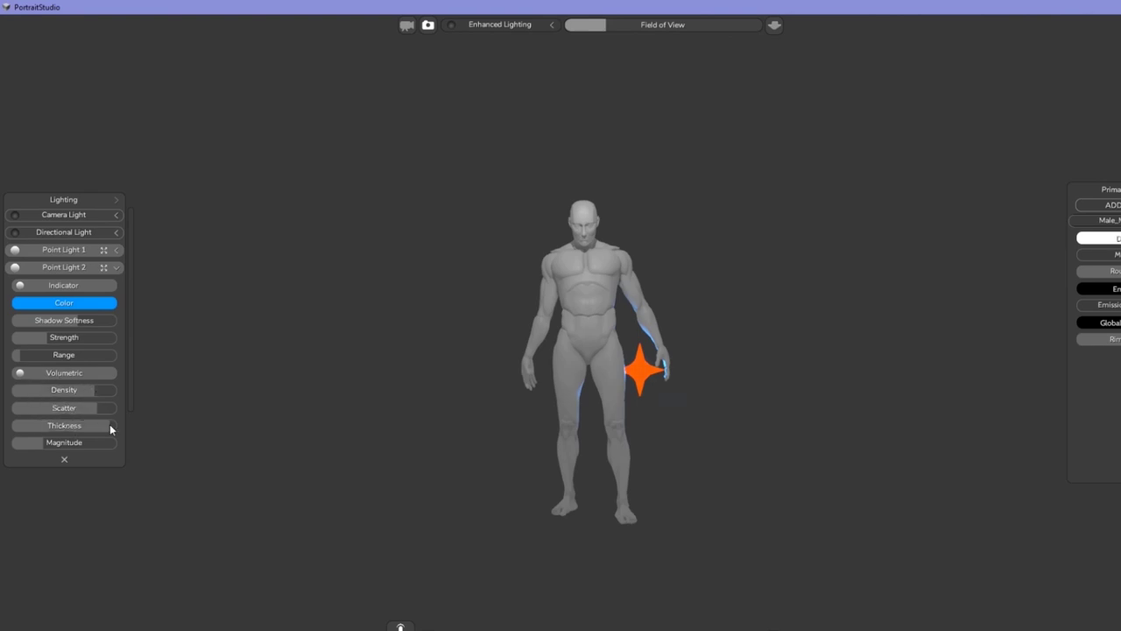
drag(74, 441, 103, 440)
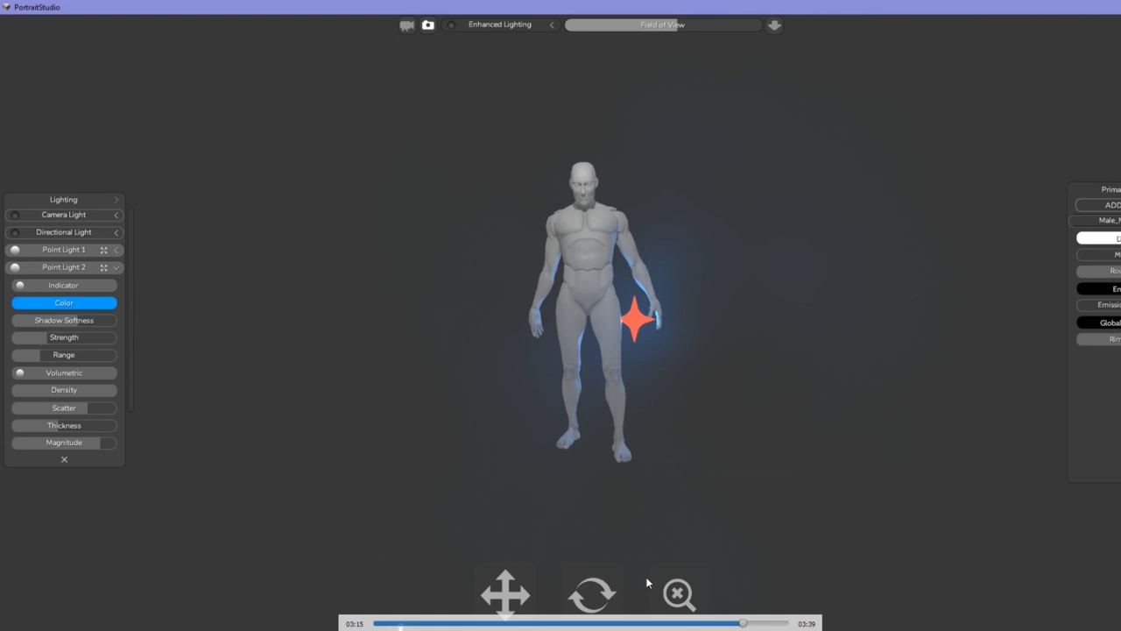
double_click(674, 367)
click(935, 88)
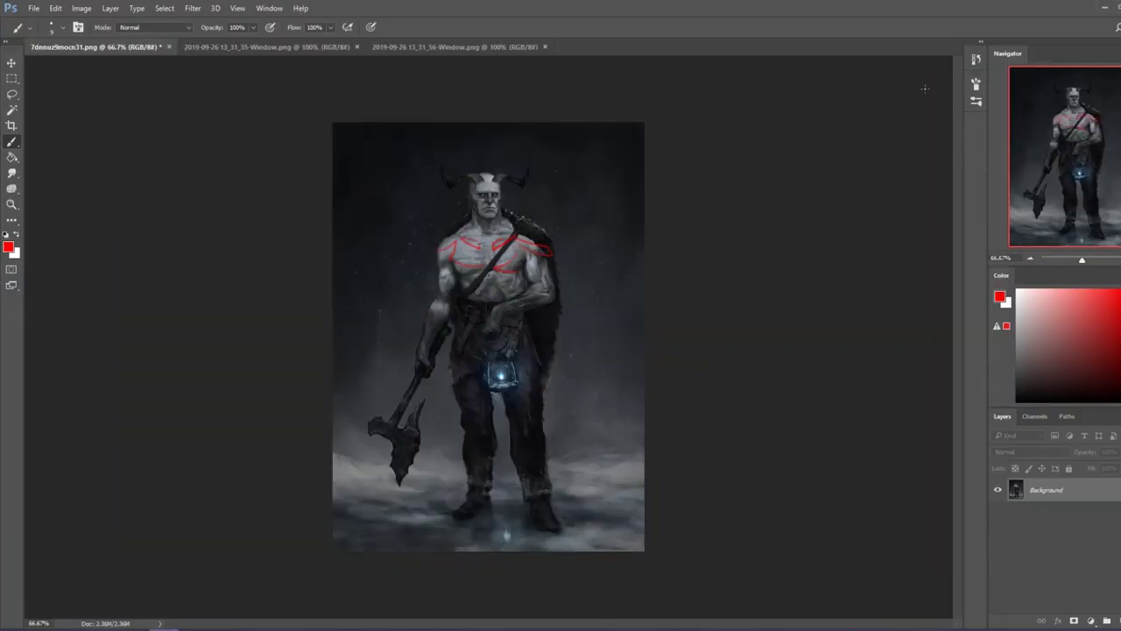
click(248, 48)
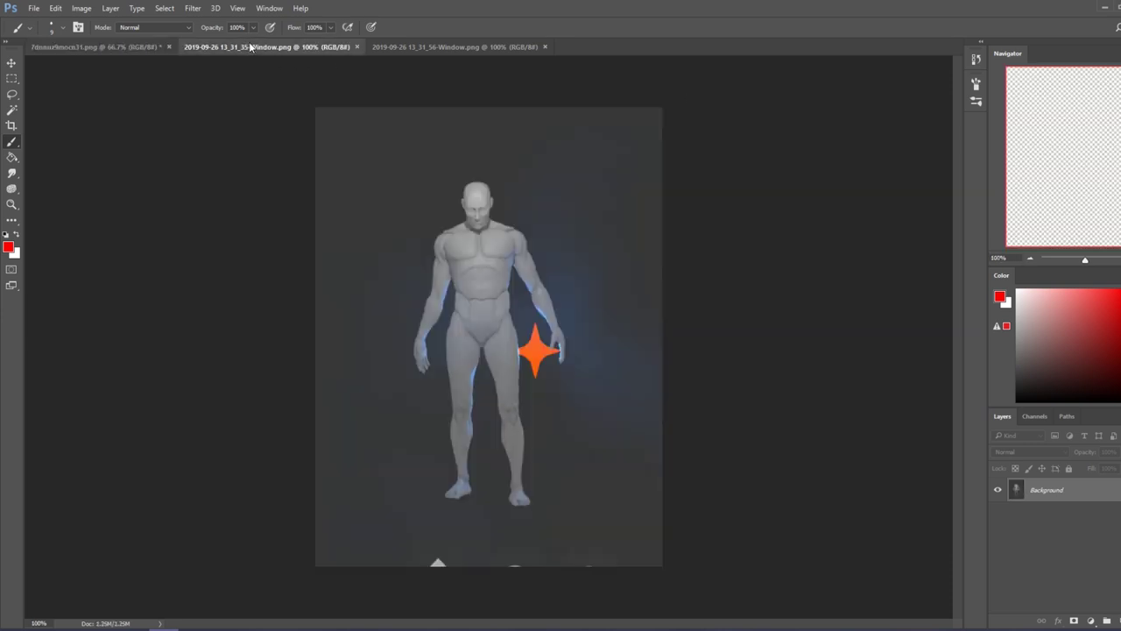
click(431, 47)
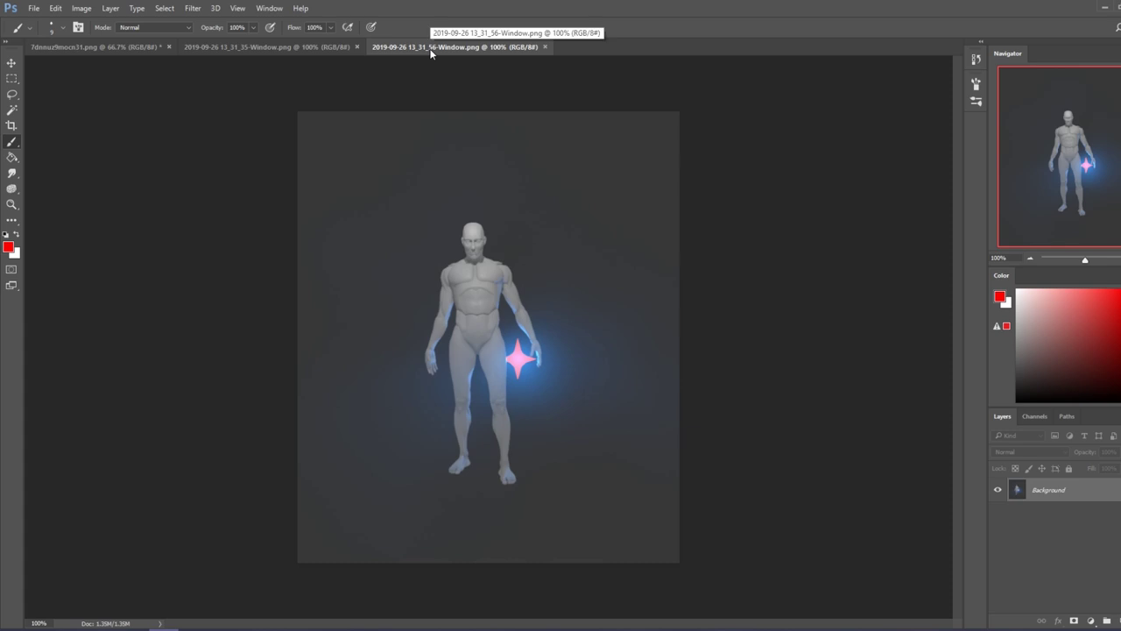
click(307, 46)
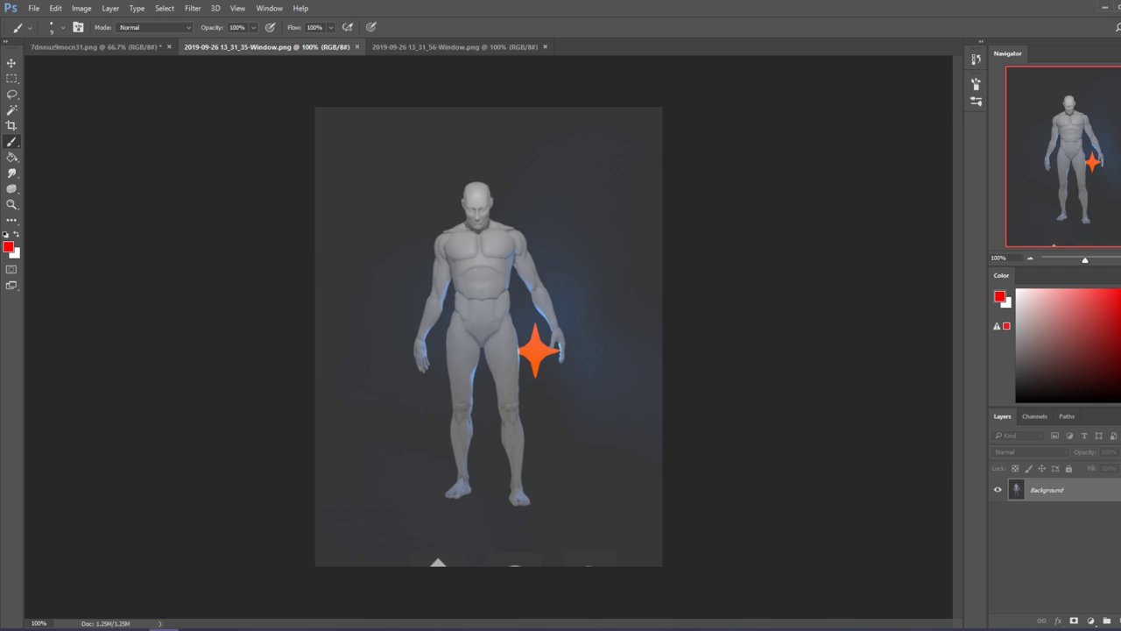
Step: Paint red horizontal guides across the figure's waist and hands, vertical lines ending in triangles above and below, and diagonals toward the lower left
mouse_move(552, 296)
mouse_down()
mouse_move(342, 310)
mouse_move(664, 303)
mouse_up()
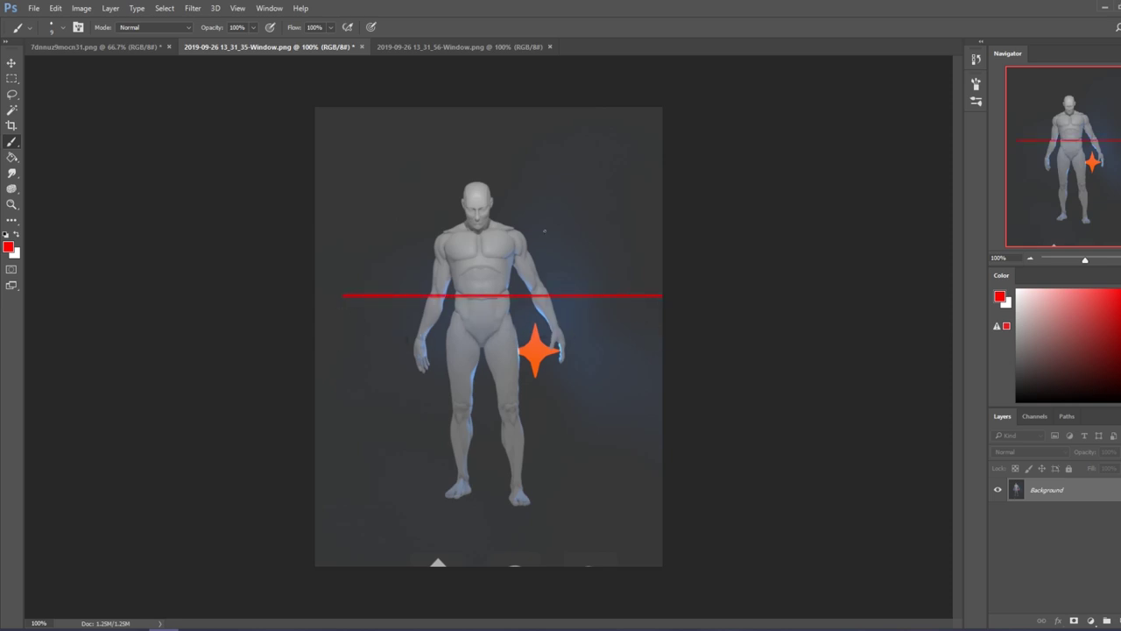
drag(523, 295, 523, 200)
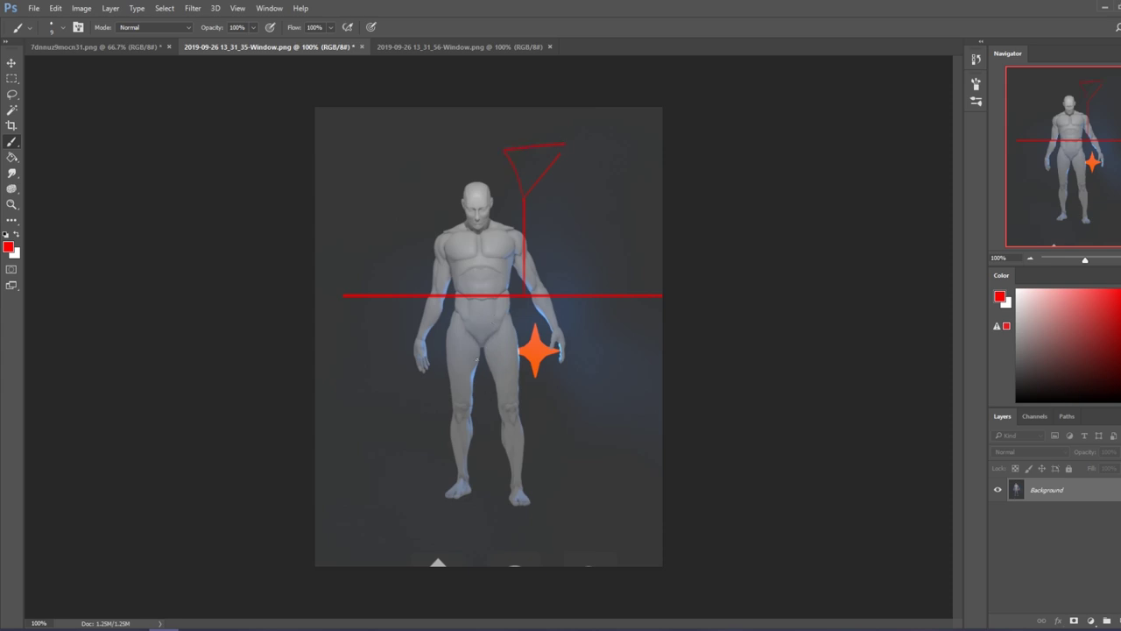
drag(421, 358, 592, 357)
drag(512, 357, 513, 484)
drag(470, 527, 509, 482)
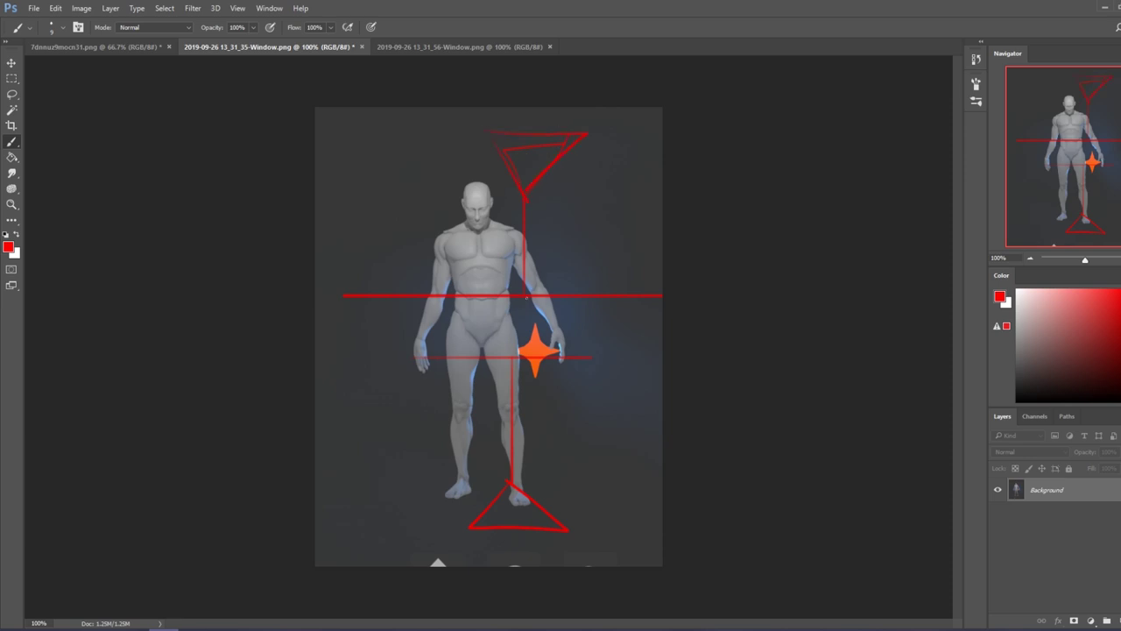
mouse_move(426, 305)
mouse_down()
mouse_move(509, 302)
mouse_move(401, 560)
mouse_up()
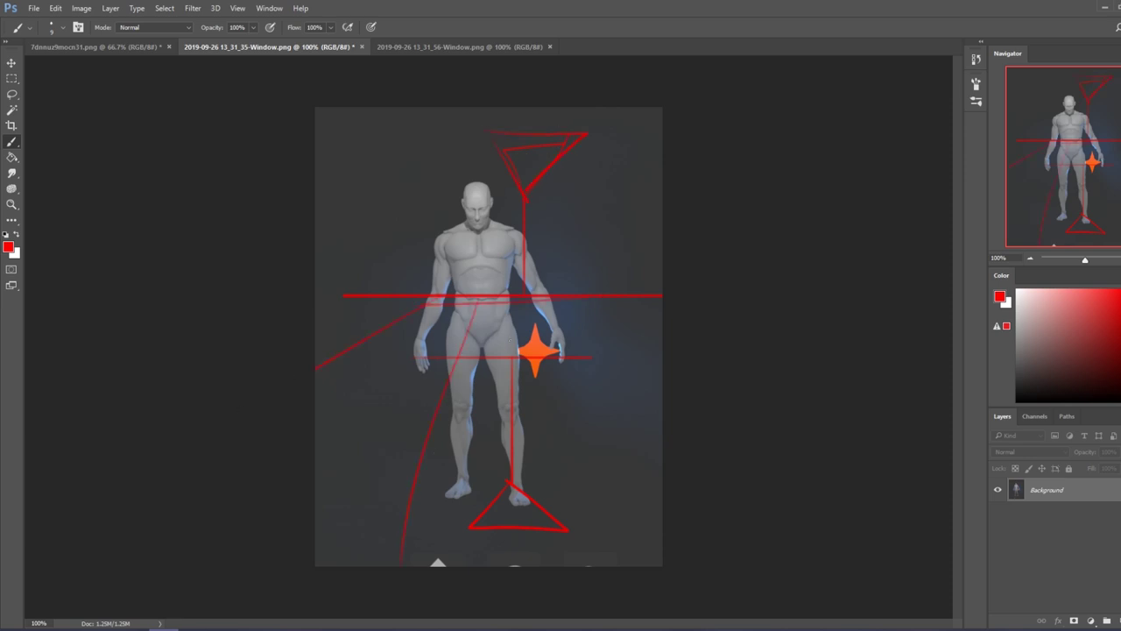
Step: Paint red diagonals toward the lower right and horizontal lines across the feet of the 13_31_35 figure, checking it against the 13_31_56 render
key(ctrl+Tab)
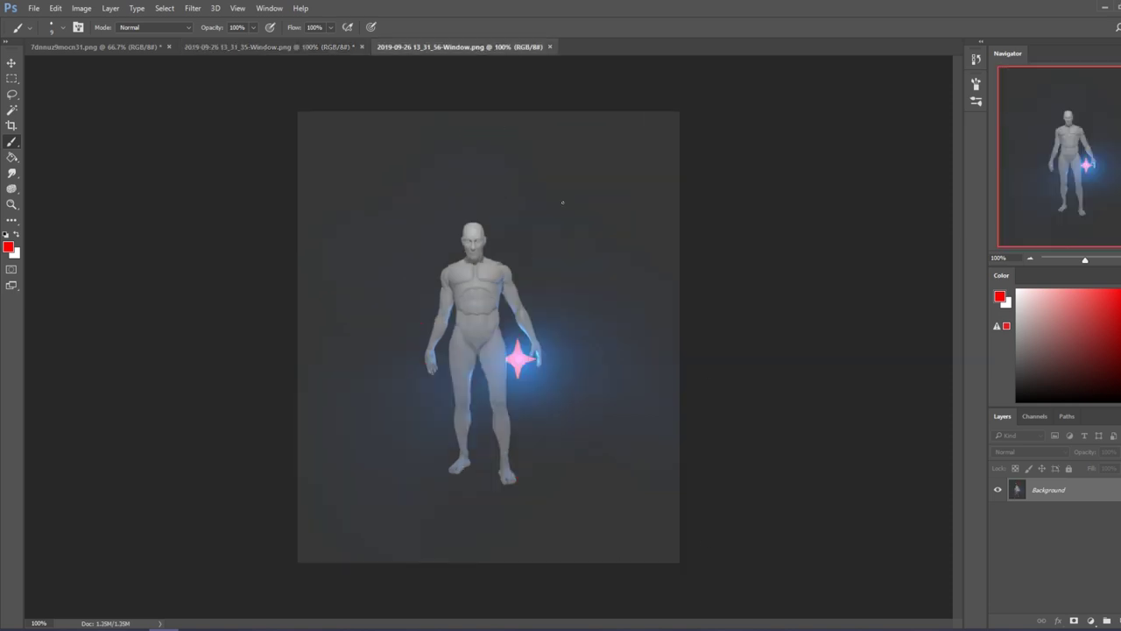
click(280, 47)
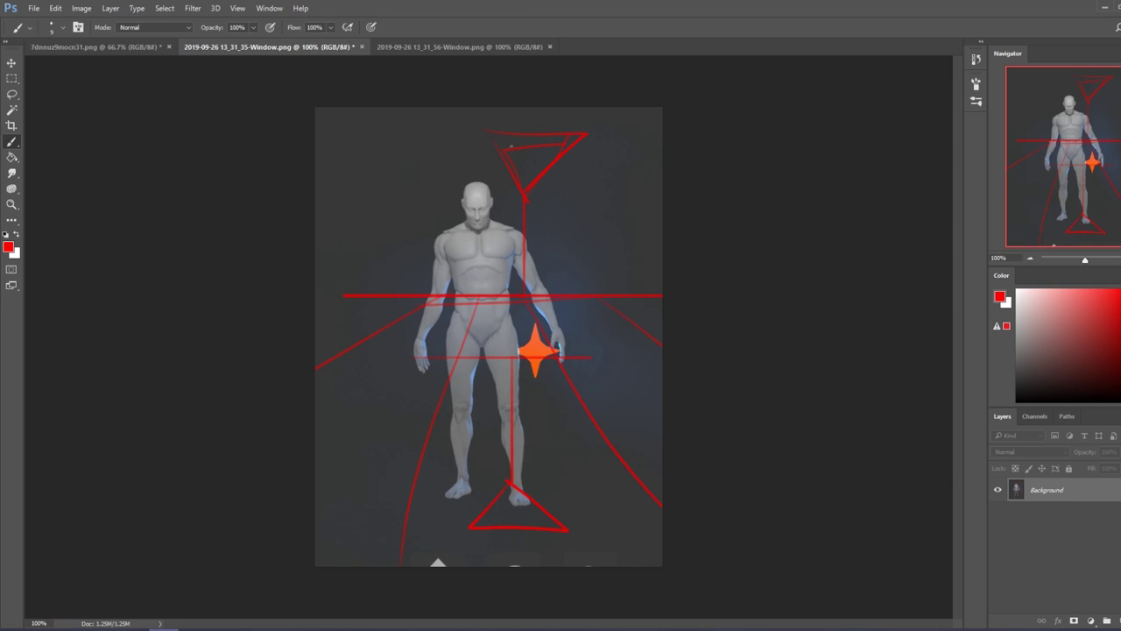
key(ctrl+Tab)
key(ctrl+shift+Tab)
drag(462, 494, 589, 493)
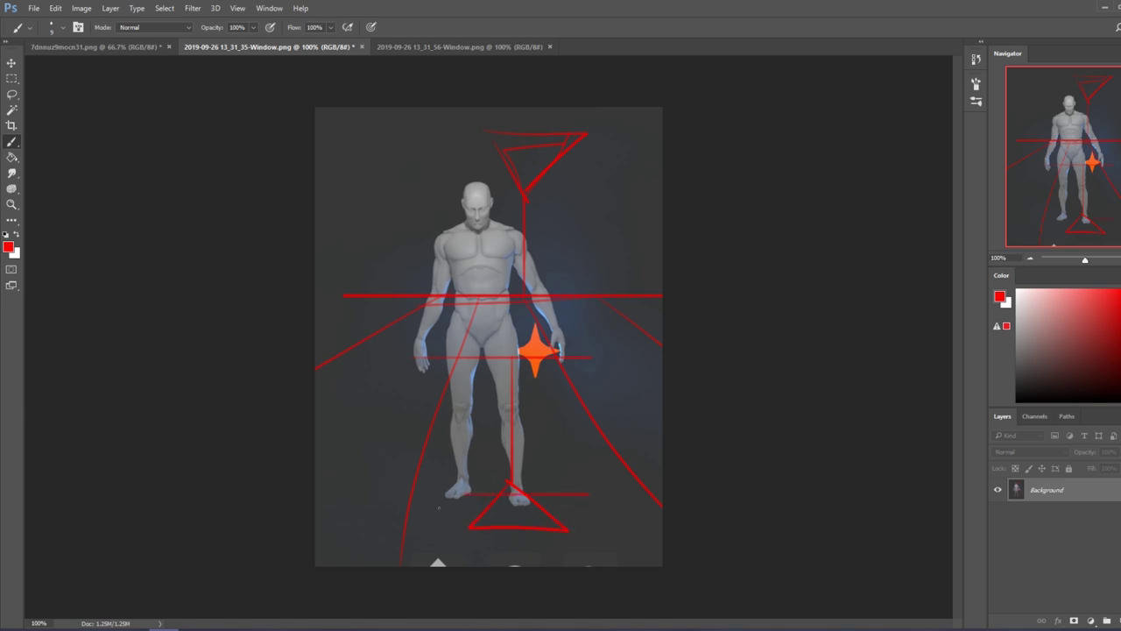
drag(407, 498, 588, 498)
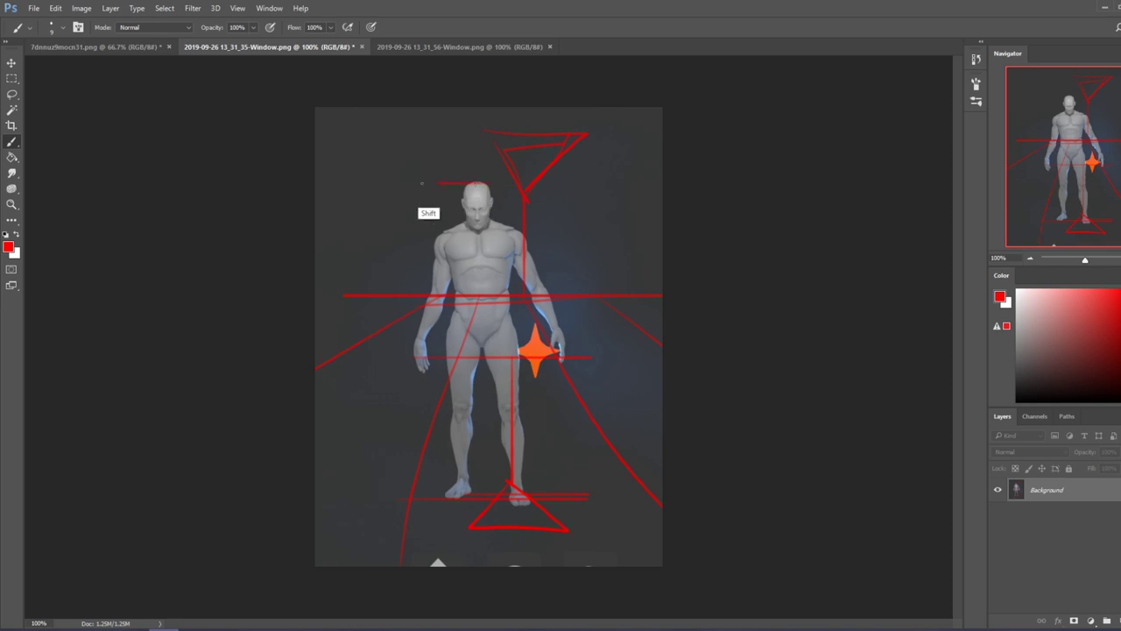
Step: Paint red direction strokes on both feet and a horizontal red line across the waist of the 13_31_56 figure
key(ctrl+Tab)
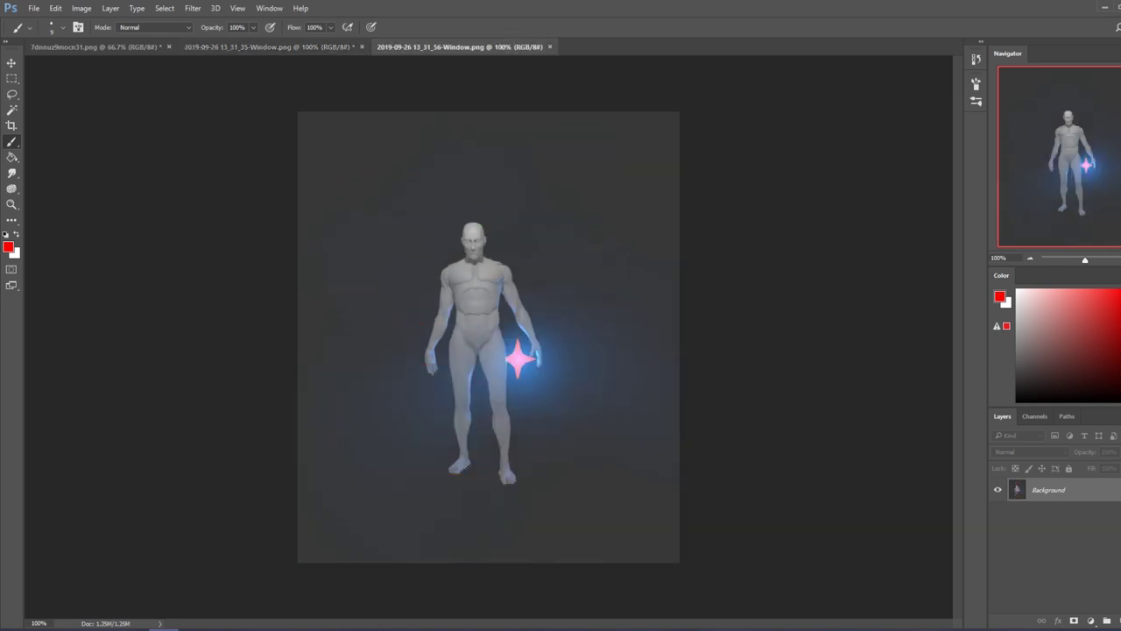
key(ctrl+shift+Tab)
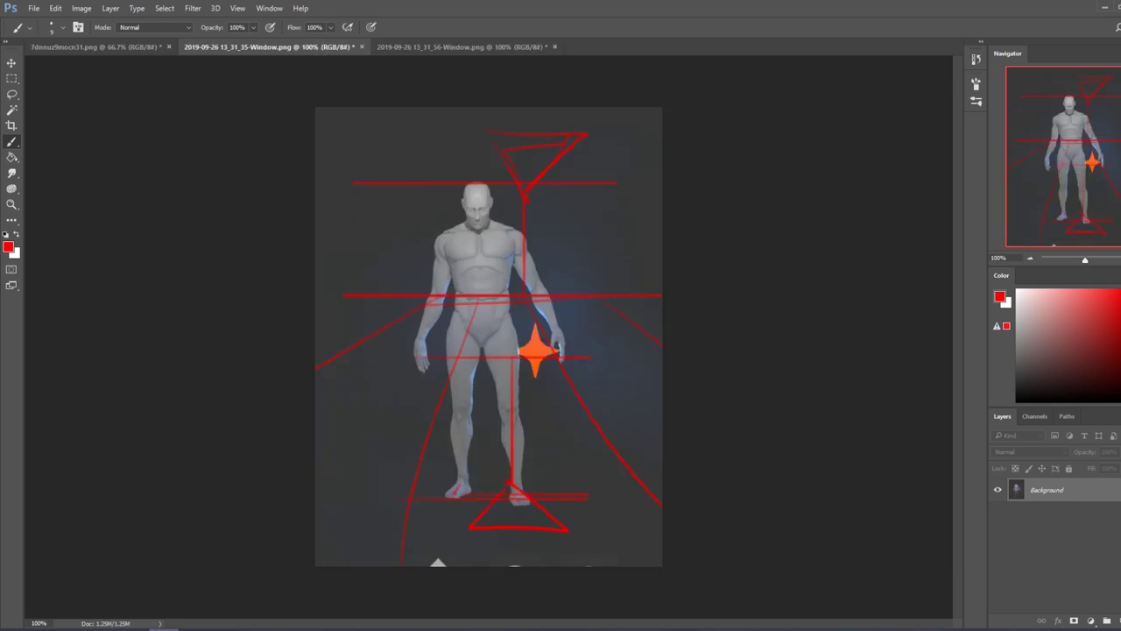
key(ctrl+Tab)
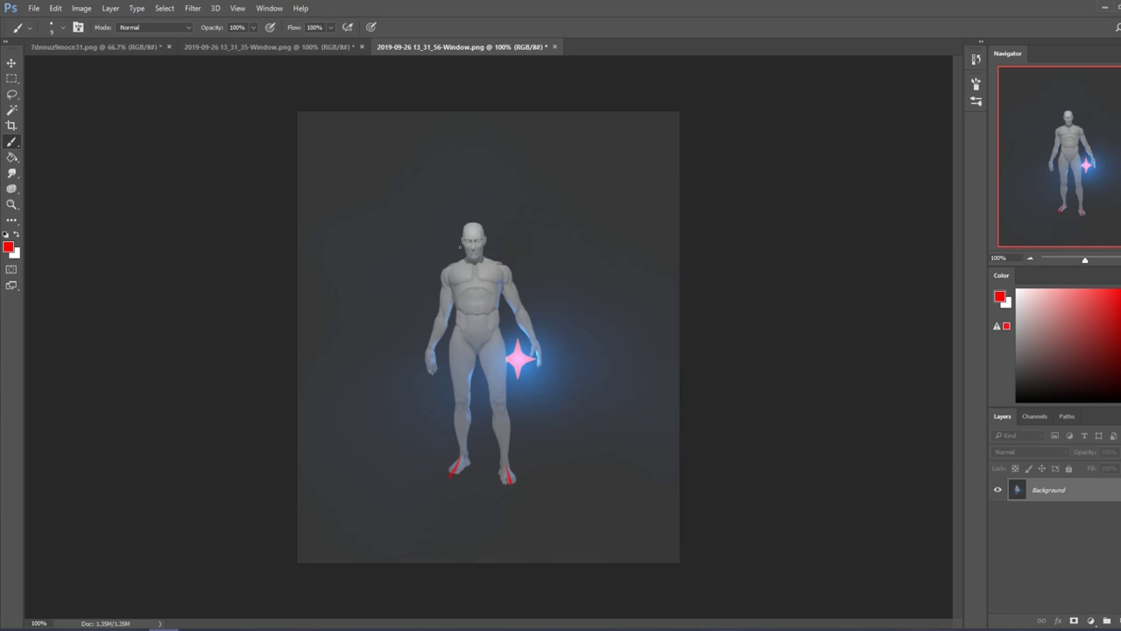
mouse_move(489, 325)
mouse_down()
mouse_move(406, 343)
mouse_move(673, 331)
mouse_move(679, 365)
mouse_up()
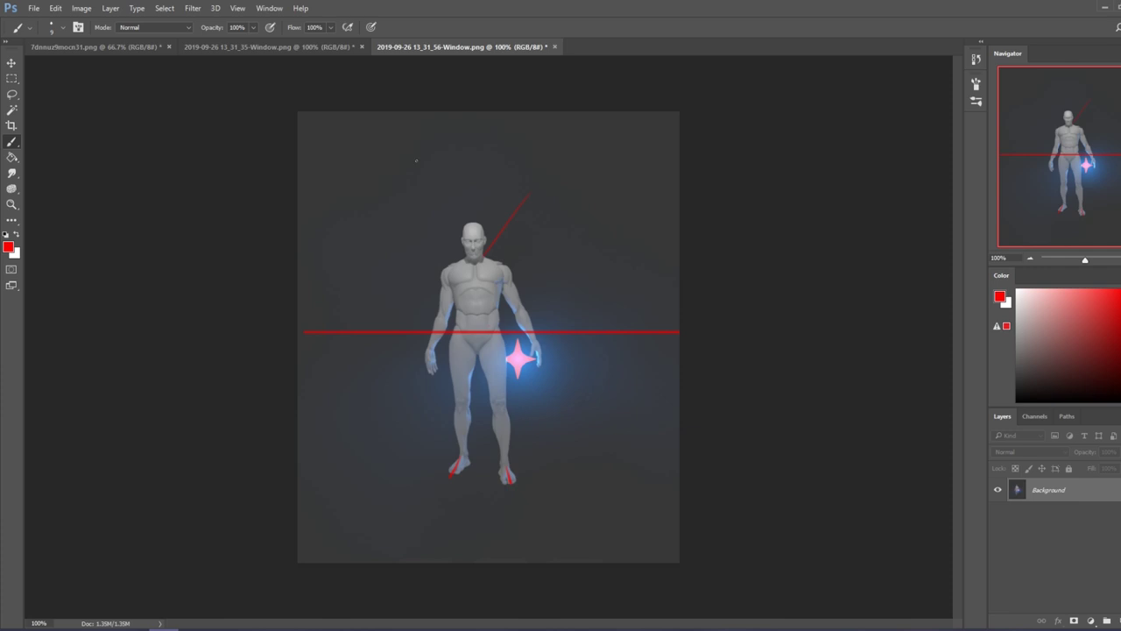
Step: Restore the 13_31_35 render to its opened state in the history, clearing all the red guides
click(267, 47)
click(976, 58)
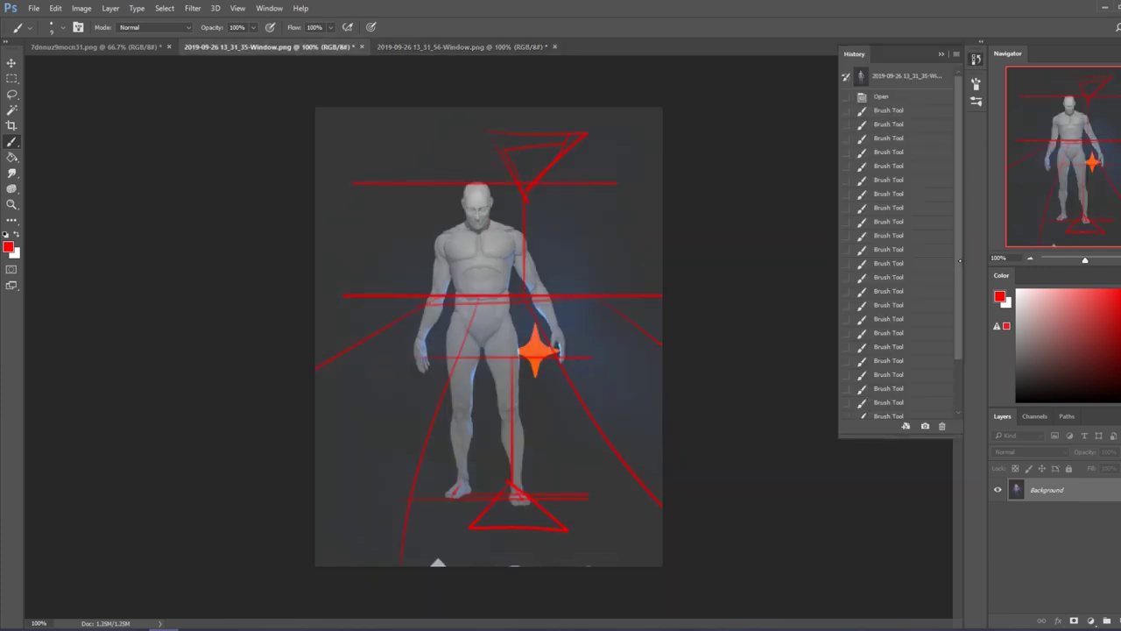
click(907, 75)
click(976, 58)
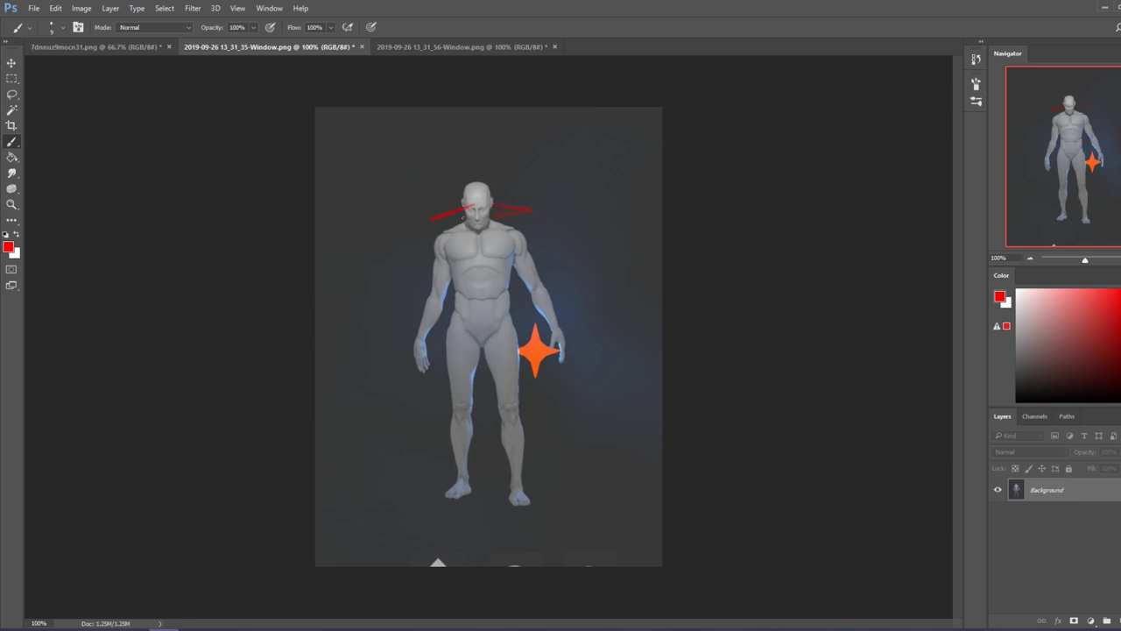
Step: Paint a wide, flat red triangle from the head across the shoulders of the 13_31_35 figure and smaller triangles at its feet
mouse_move(464, 216)
mouse_down()
mouse_move(465, 194)
mouse_move(521, 202)
mouse_up()
mouse_move(524, 206)
mouse_down()
mouse_move(463, 239)
mouse_move(626, 235)
mouse_up()
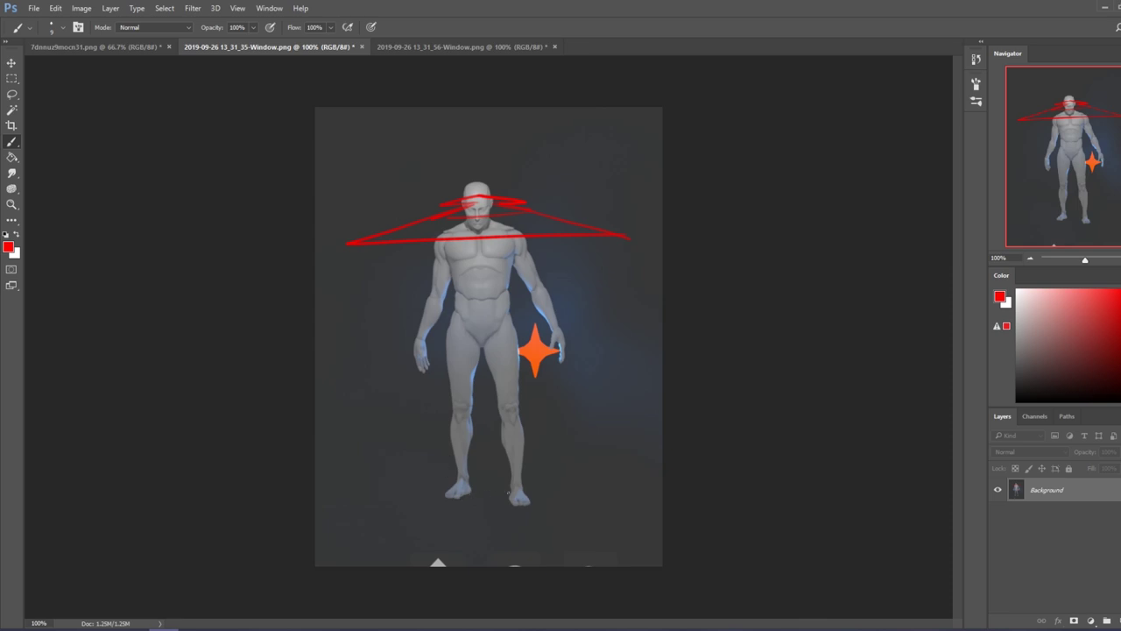
drag(425, 508, 474, 474)
Step: Paint red triangles around the feet and a side-view leg sketch on the 13_31_56 render, and undo the last three strokes
click(424, 48)
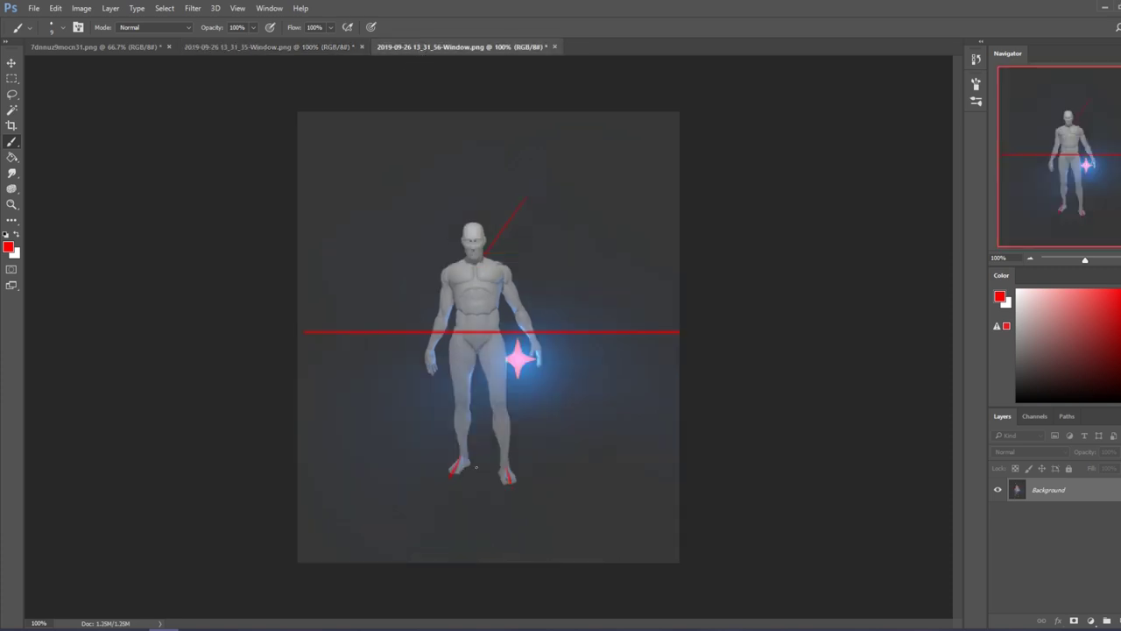
mouse_move(452, 448)
mouse_down()
mouse_move(498, 455)
mouse_move(439, 485)
mouse_move(496, 487)
mouse_move(462, 488)
mouse_move(458, 445)
mouse_move(506, 429)
mouse_up()
mouse_move(531, 348)
mouse_down()
mouse_move(524, 489)
mouse_move(544, 459)
mouse_move(551, 505)
mouse_move(557, 478)
mouse_up()
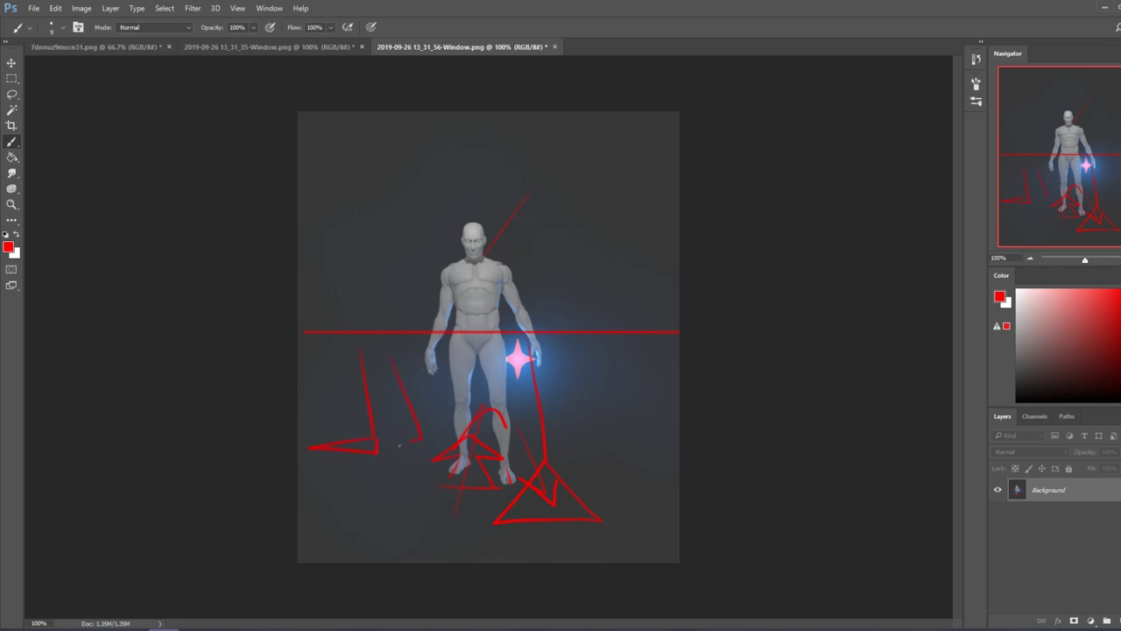
drag(379, 451, 427, 440)
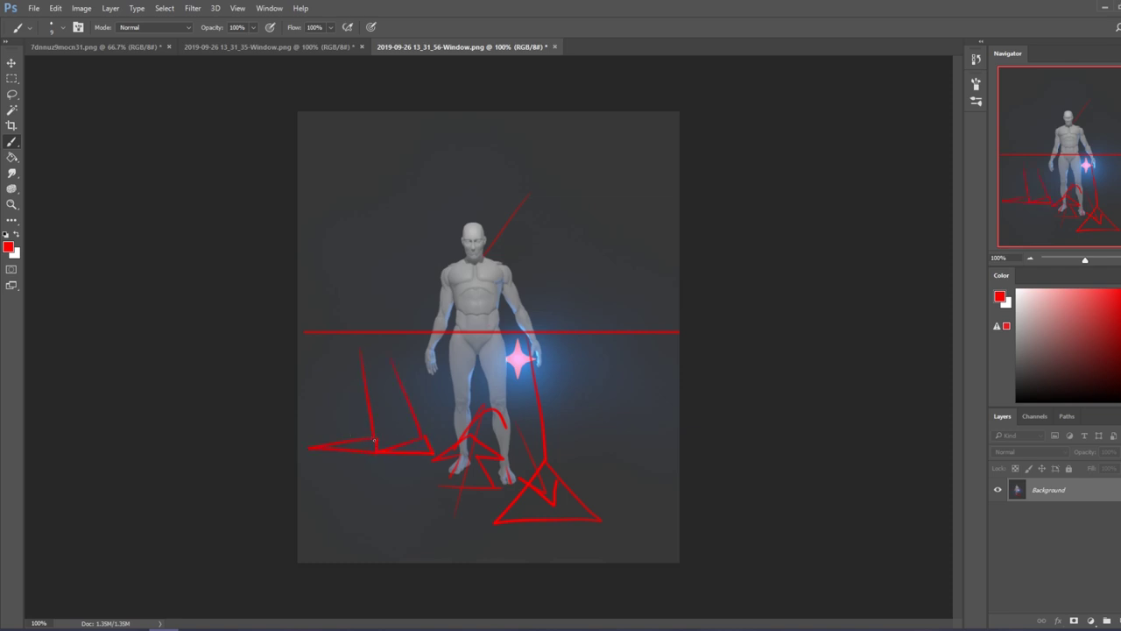
mouse_move(370, 469)
mouse_down()
mouse_move(325, 517)
mouse_move(391, 534)
mouse_up()
drag(370, 470, 299, 385)
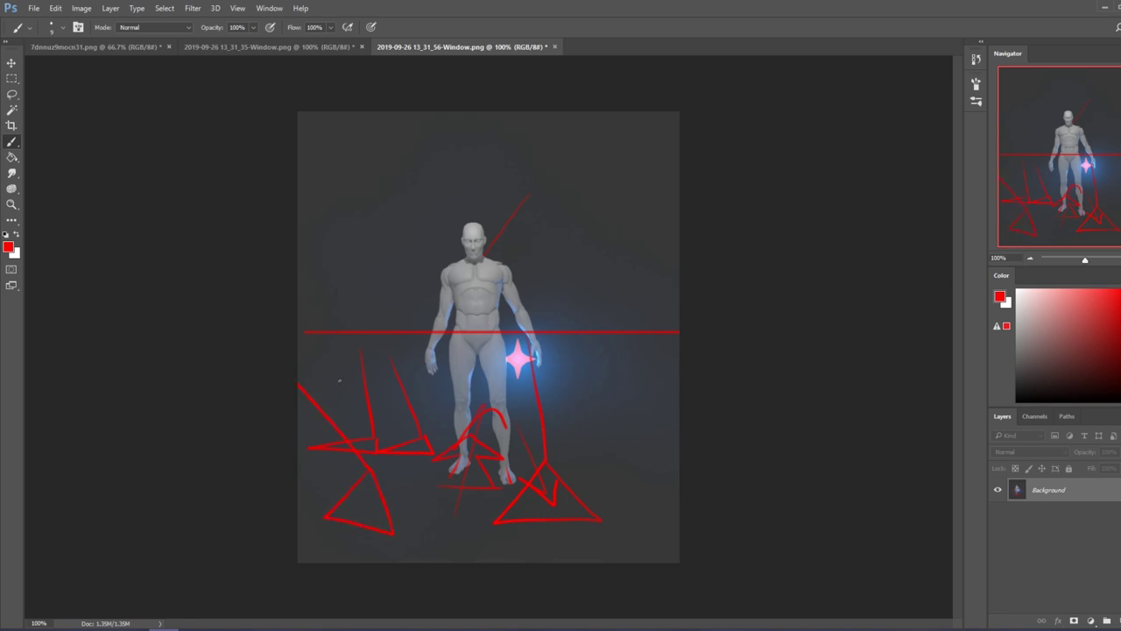
key(ctrl+z)
key(ctrl+z)
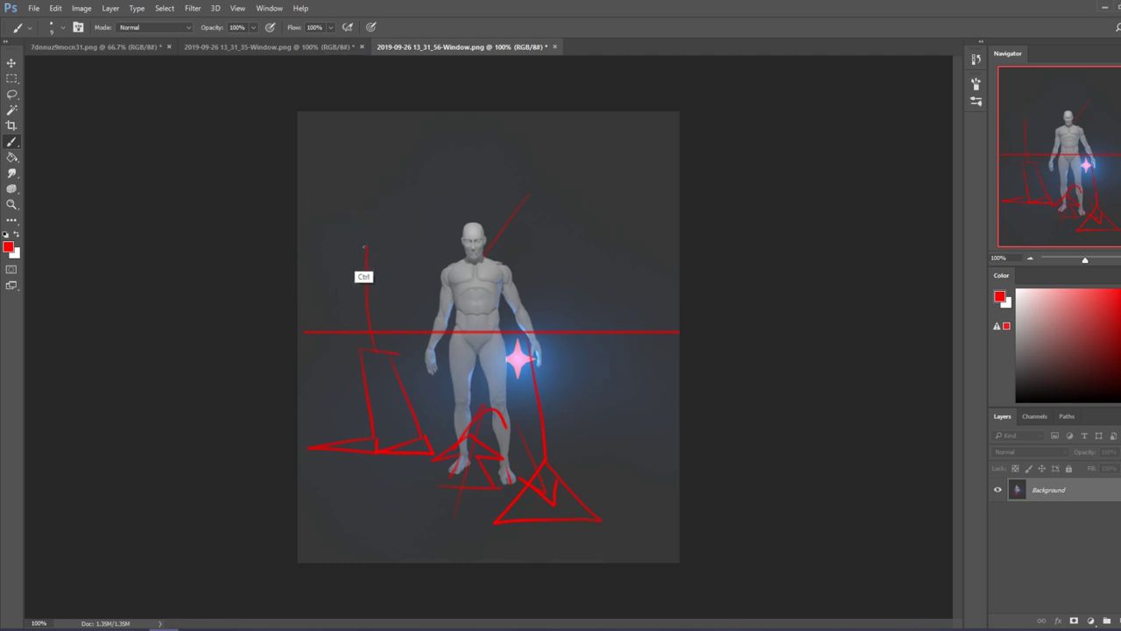
key(ctrl+z)
Step: Paint a side-view upper shape, red ellipses stacked over the figure, and matching ellipses beside it on the 13_31_56 render
drag(310, 247, 352, 250)
mouse_move(313, 215)
mouse_down()
mouse_move(379, 207)
mouse_move(369, 238)
mouse_up()
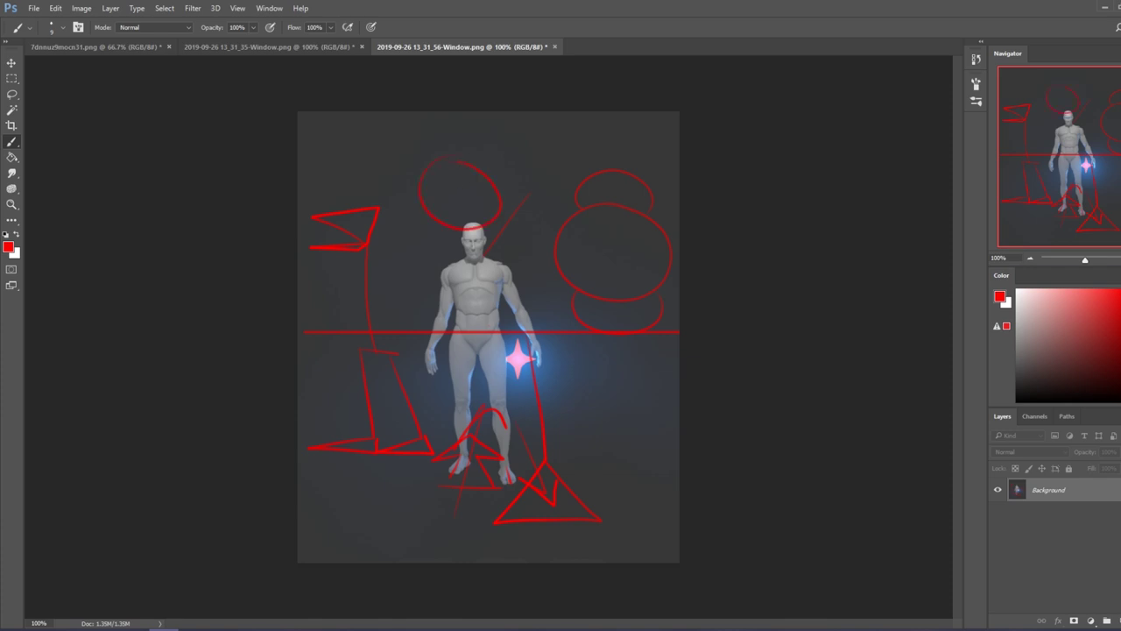
drag(451, 233, 480, 231)
mouse_move(449, 306)
mouse_down()
mouse_move(480, 372)
mouse_move(490, 301)
mouse_up()
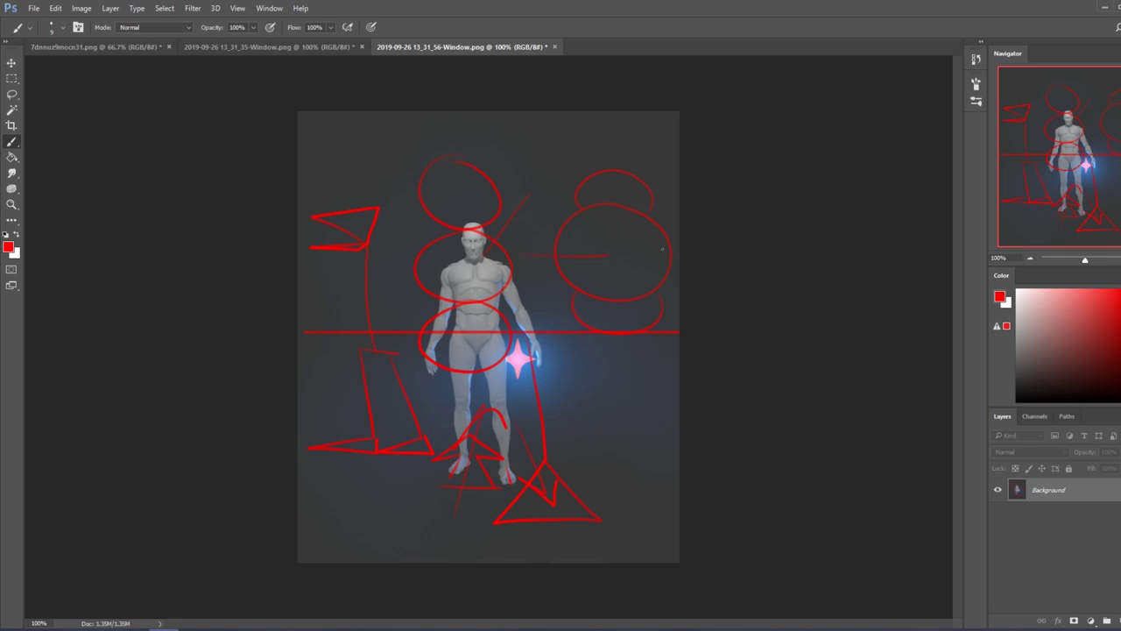
drag(368, 253, 534, 261)
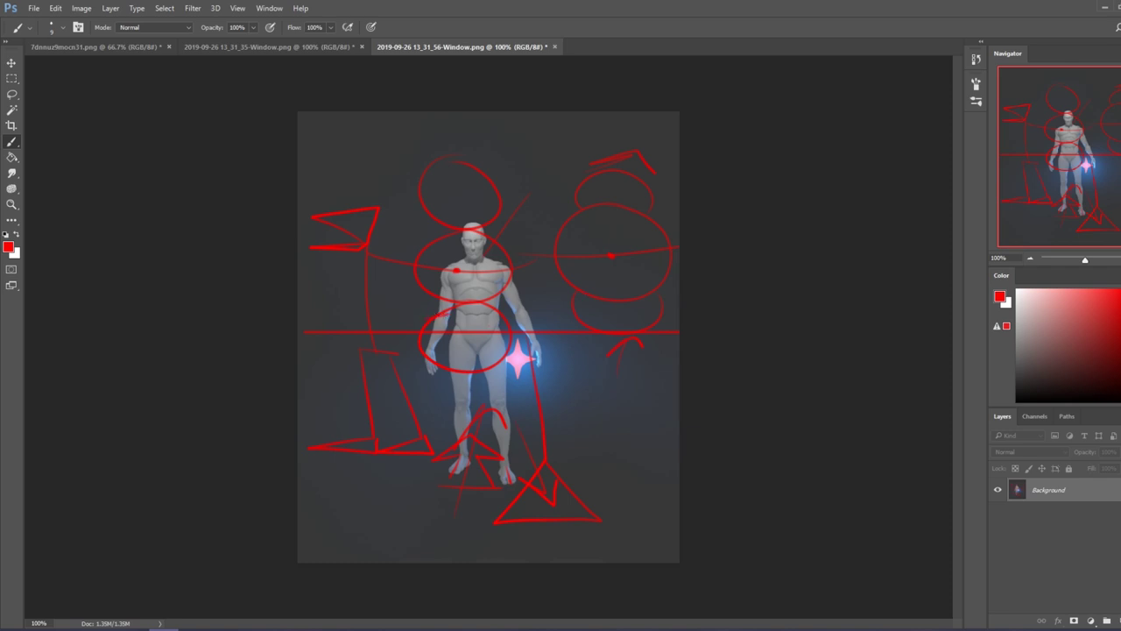
key(ctrl+z)
drag(455, 326, 493, 311)
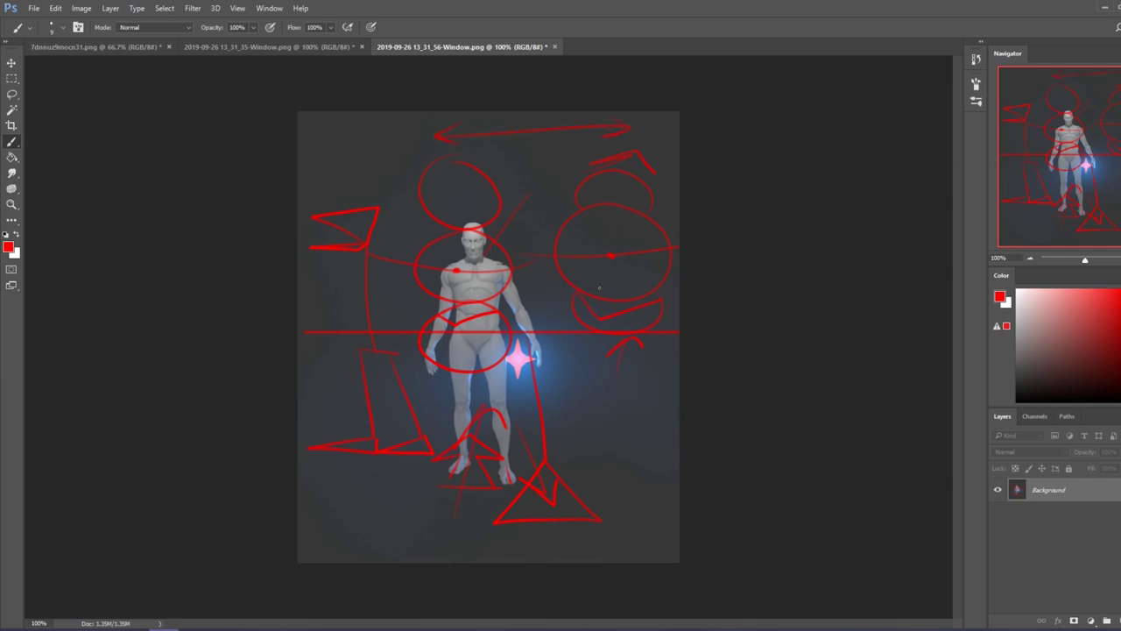
Step: Restore the 13_31_56 render to its opened state in the history, removing the red sketches
click(976, 59)
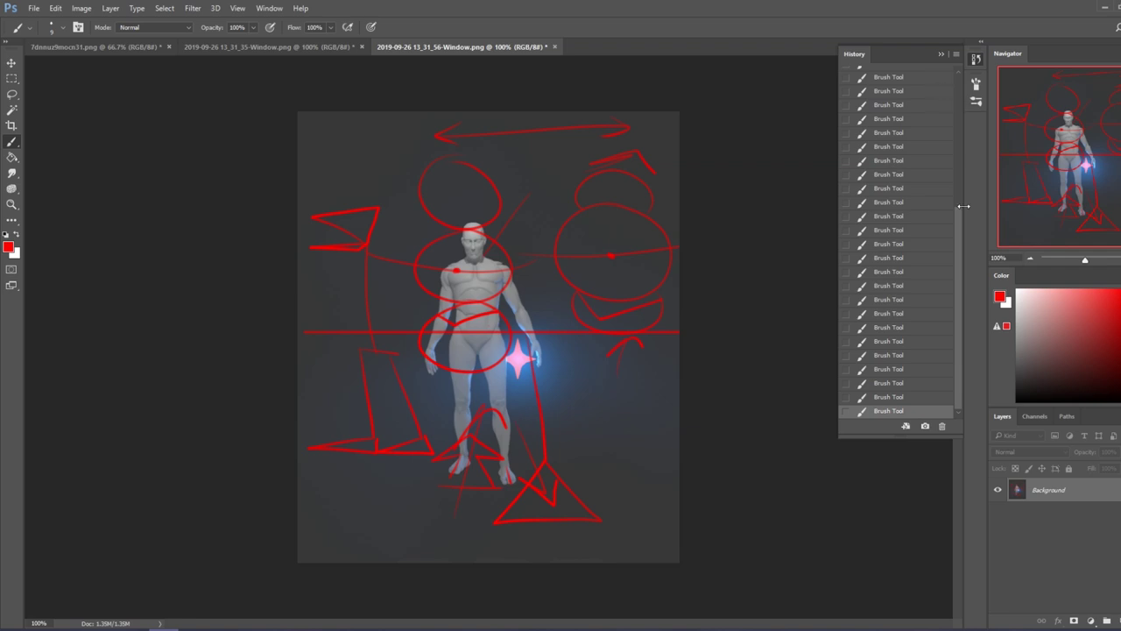
drag(960, 207, 960, 77)
click(913, 77)
click(941, 55)
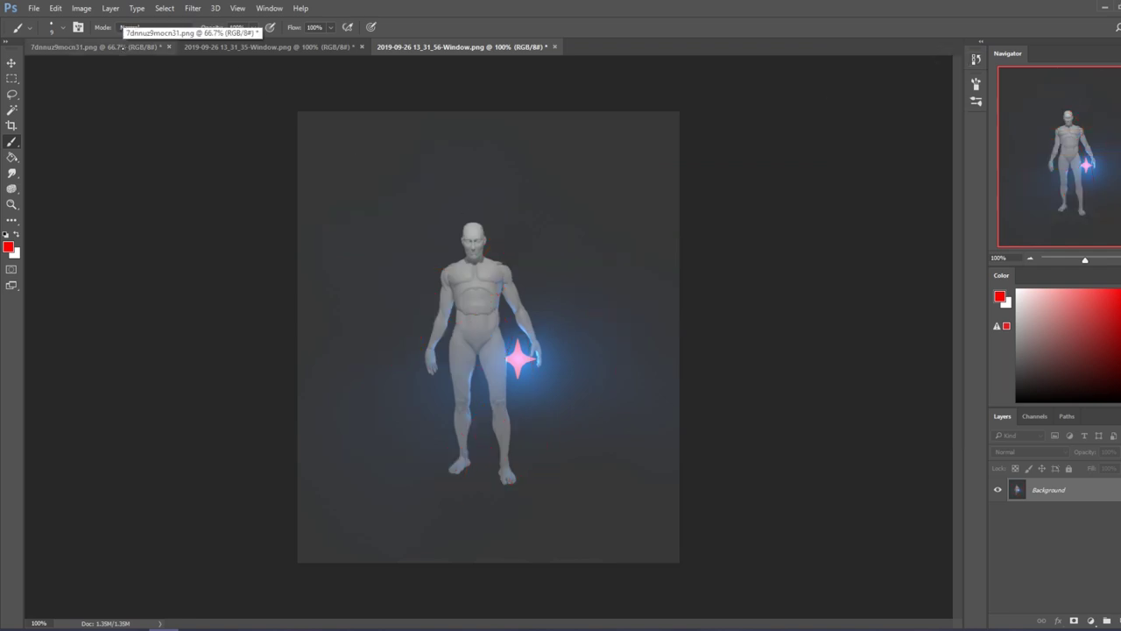
Step: Restore the 13_31_35 render to its opened state, removing the red triangles at the head and feet
click(272, 47)
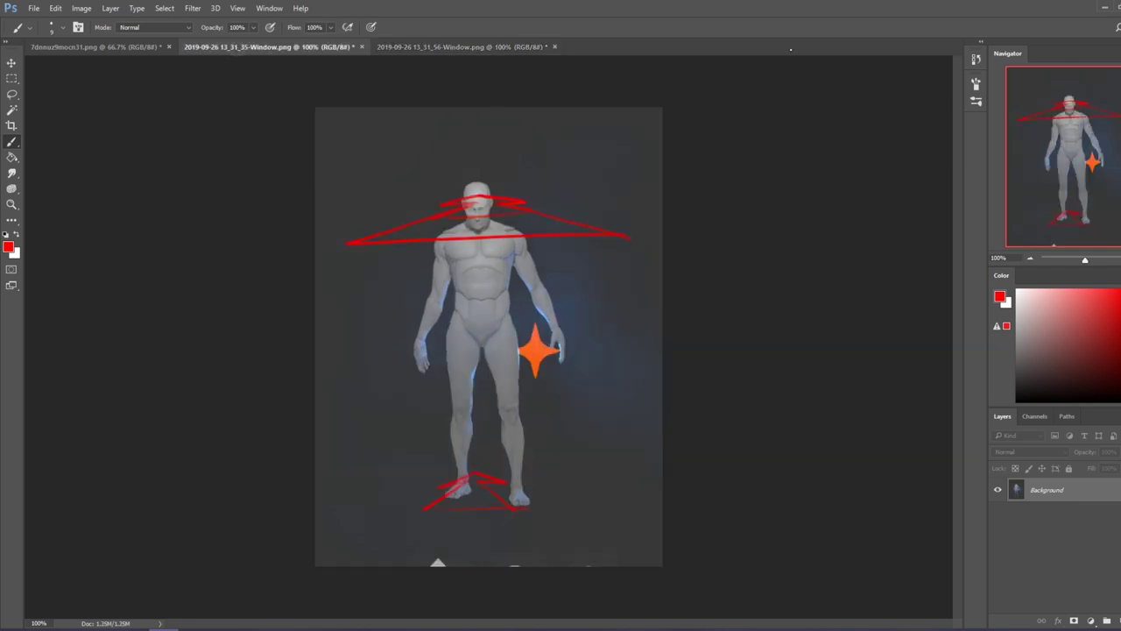
click(976, 58)
click(920, 77)
click(941, 54)
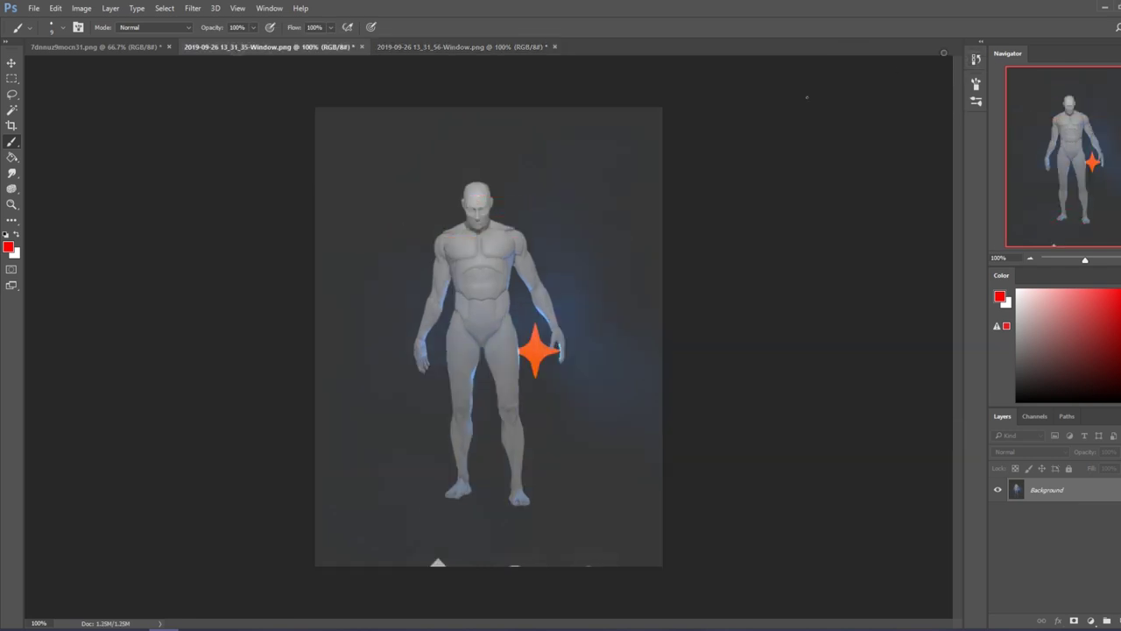
Step: Compare the 7dnnuz9mocn31.png painting with the 13_31_35 render, and restore the painting to its opened state to clear the red chest outlines
click(133, 47)
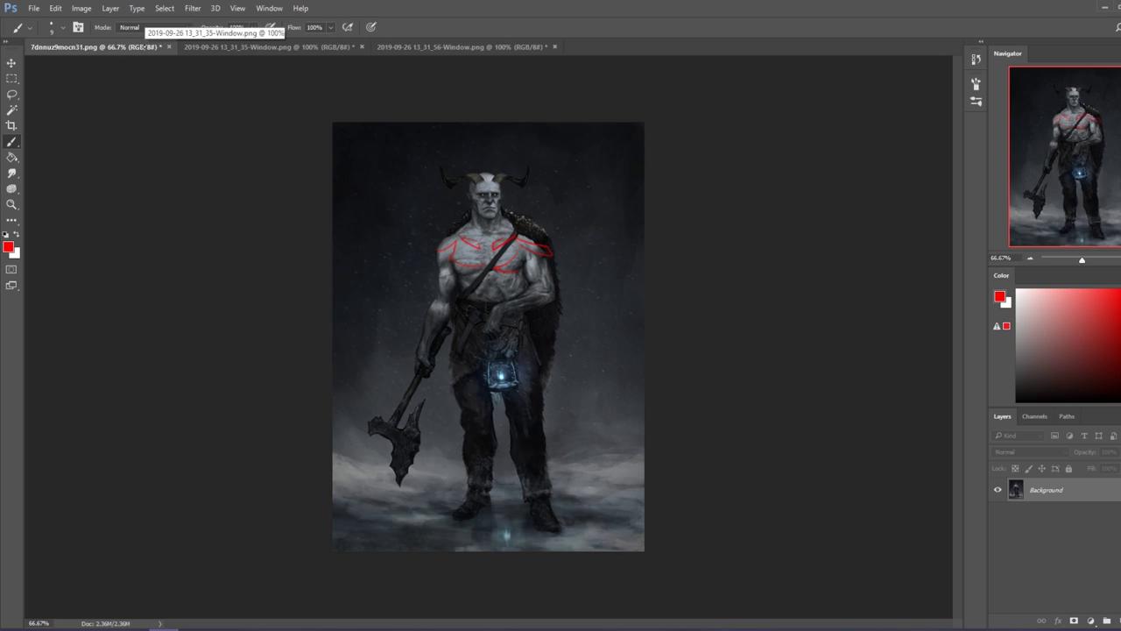
click(326, 47)
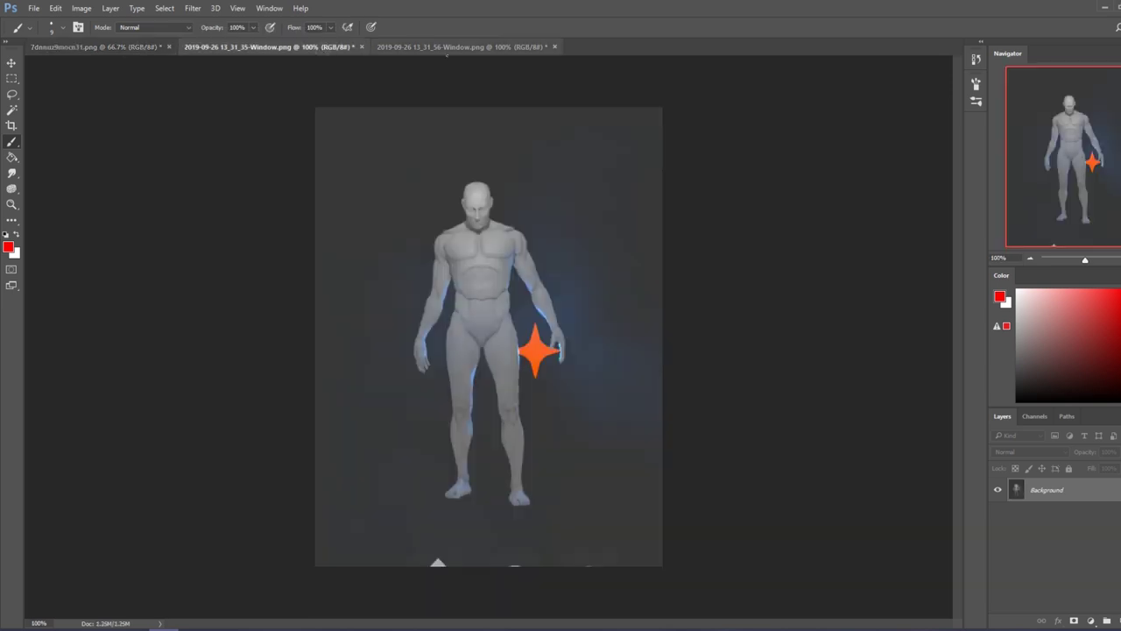
click(114, 47)
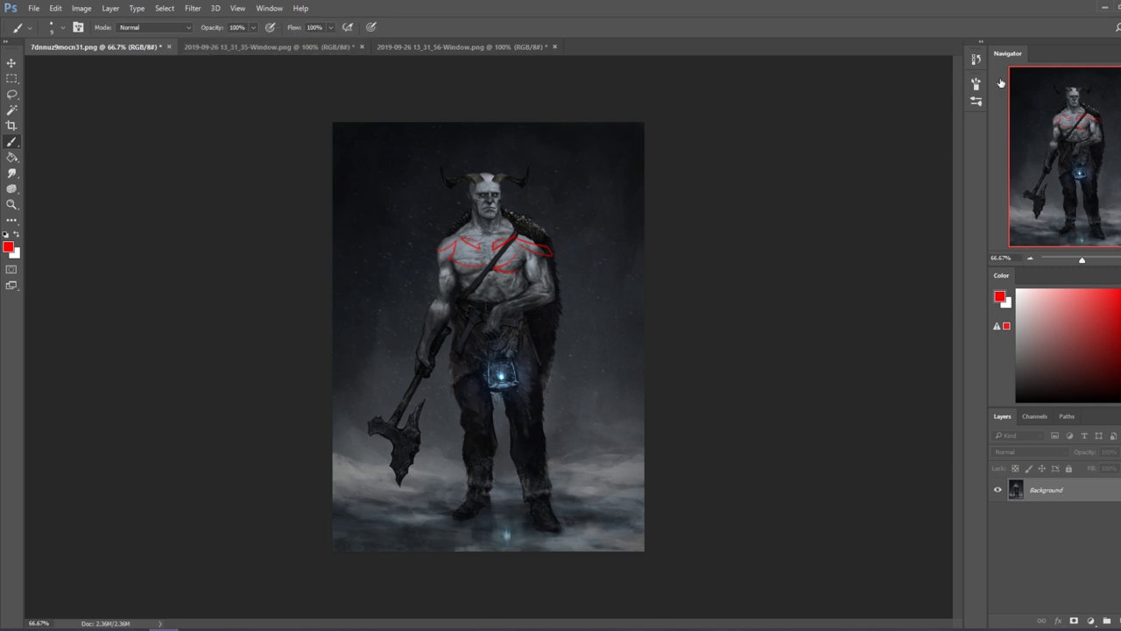
click(975, 58)
click(922, 79)
click(766, 174)
Step: Examine the lantern and the hand holding it up close, and return to the whole painting
key(z)
click(434, 303)
drag(447, 327, 576, 401)
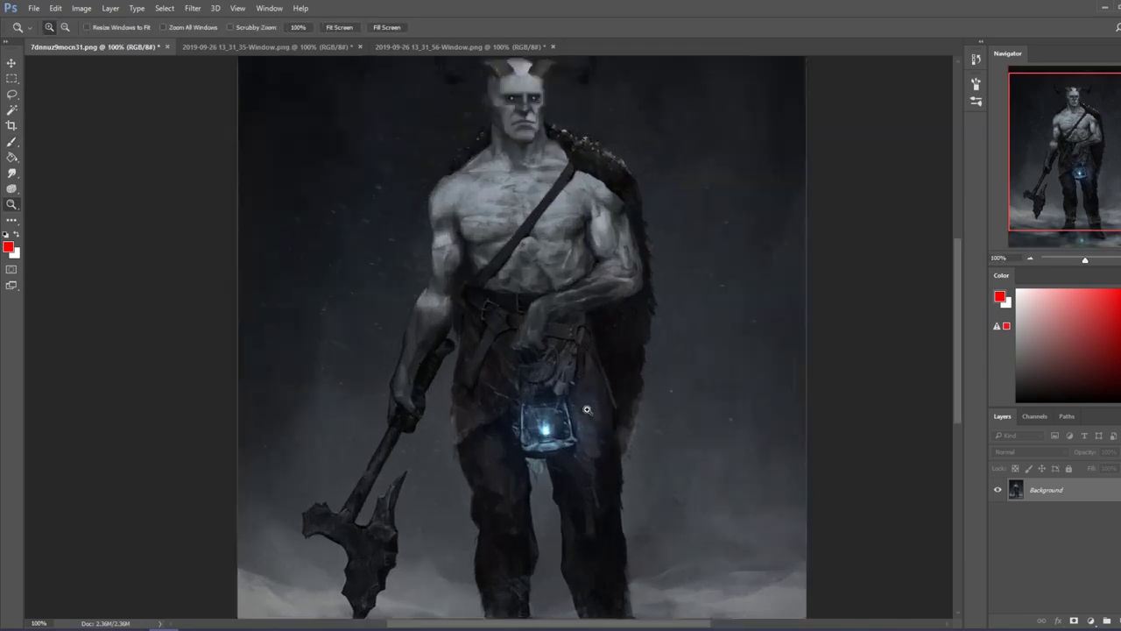
key(ctrl+minus)
key(ctrl+minus)
key(ctrl+minus)
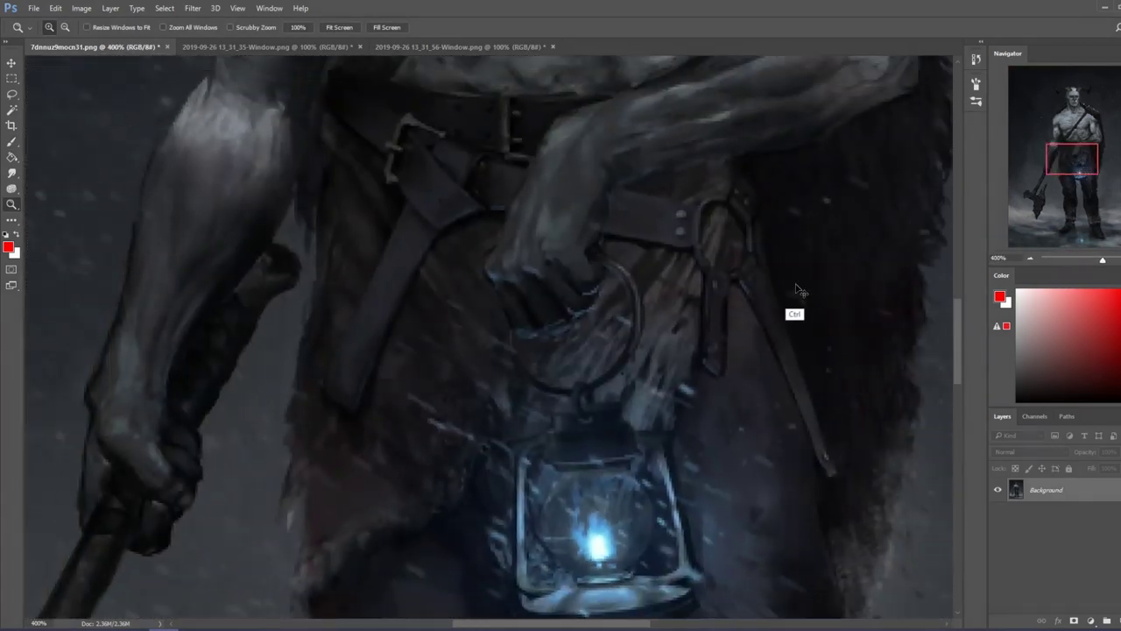
key(ctrl+minus)
key(ctrl+minus)
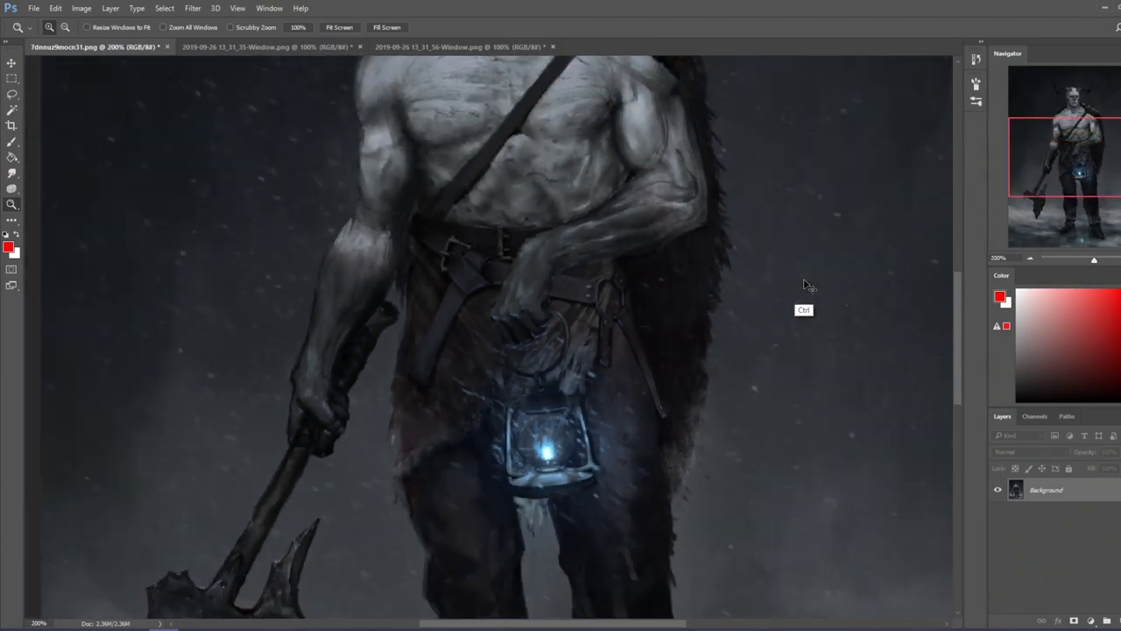
key(ctrl+minus)
key(ctrl+minus)
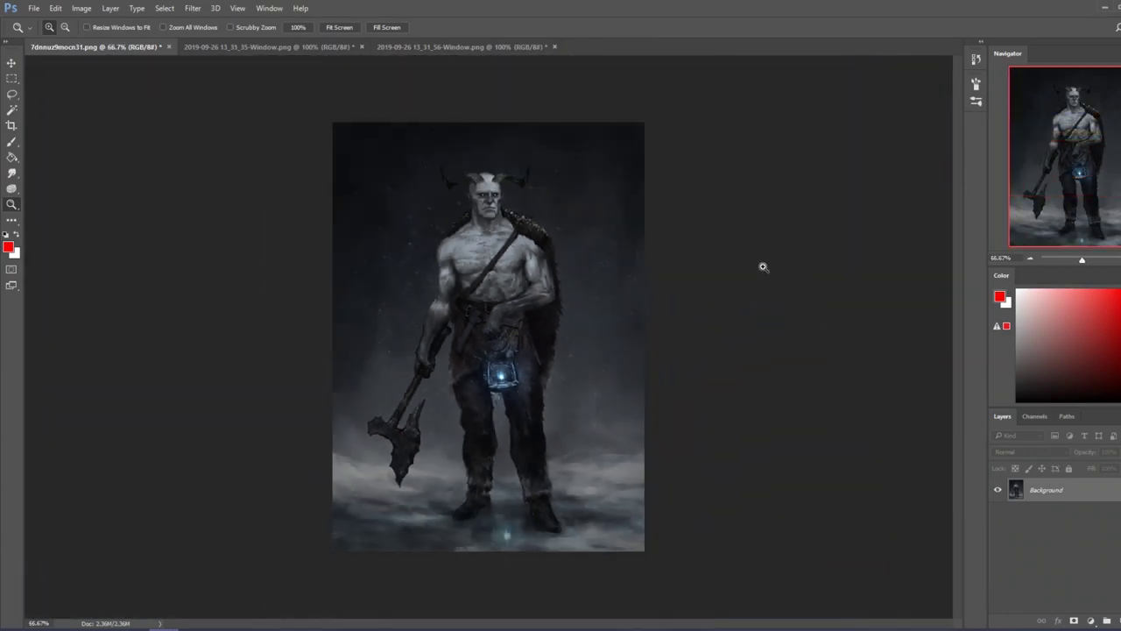
Step: Choose the 500 px brush preset and add a new layer above the painting
key(b)
right_click(527, 255)
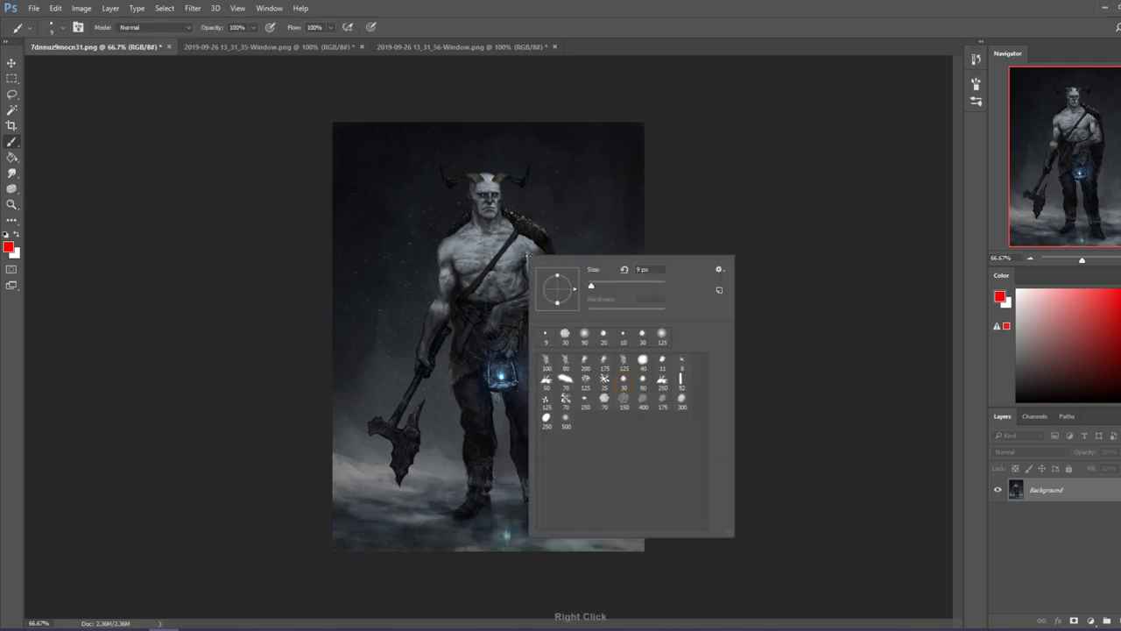
click(567, 420)
key(Return)
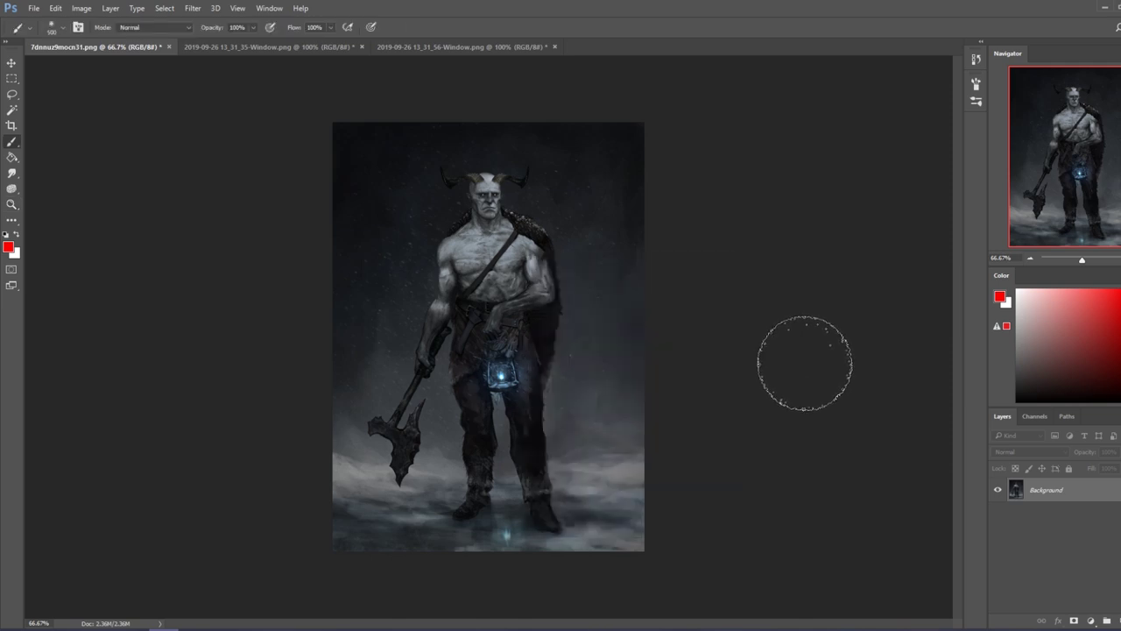
click(1091, 620)
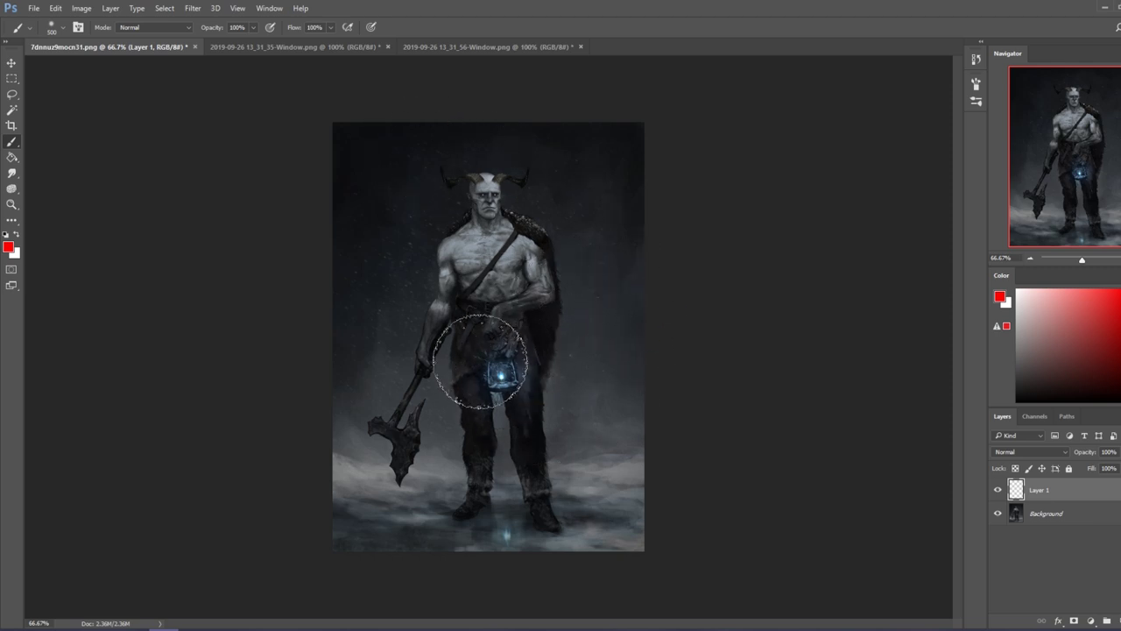
Step: Lasso the elbow and forearm of the lantern arm and paint the selection black on the Background layer
key(l)
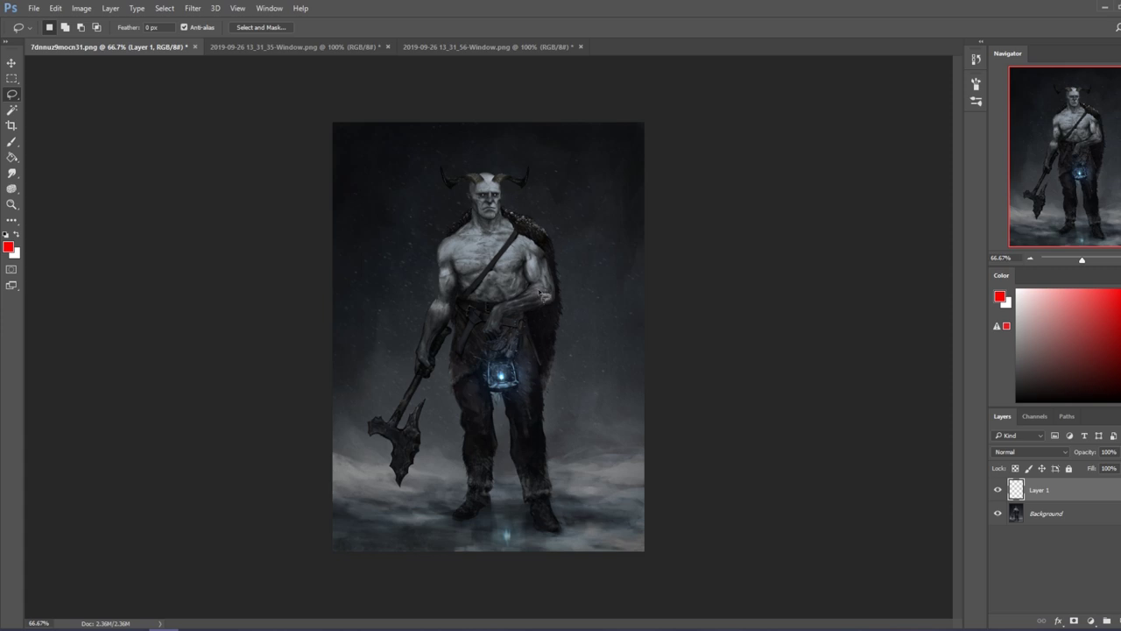
mouse_move(543, 295)
mouse_down()
mouse_move(553, 303)
mouse_move(541, 320)
mouse_move(522, 306)
mouse_move(531, 287)
mouse_up()
key(b)
key(d)
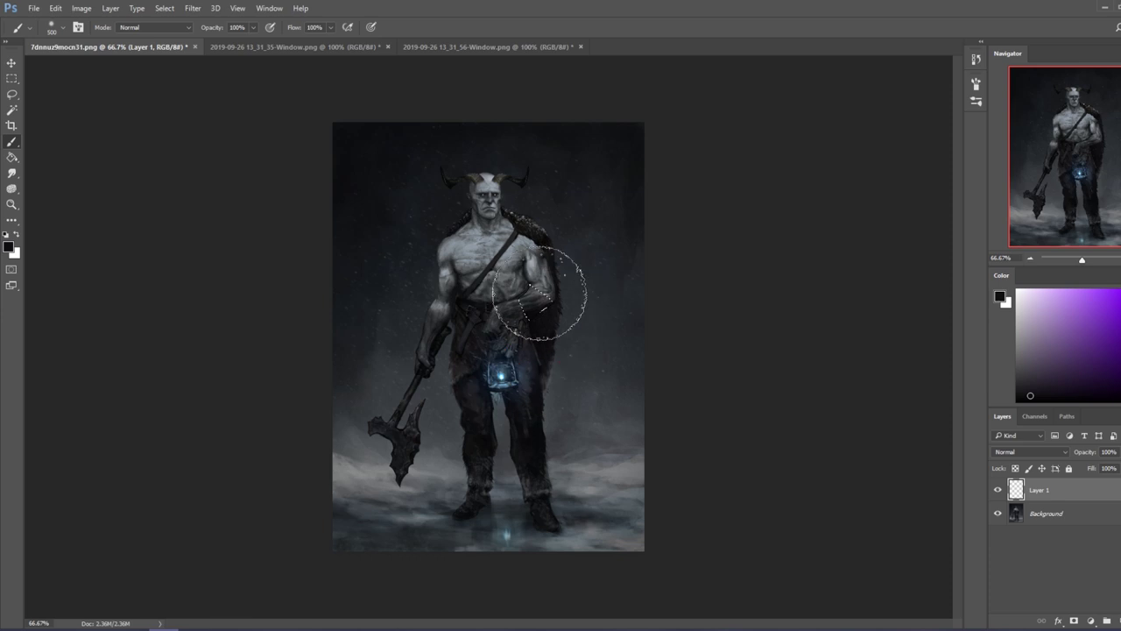
click(1051, 514)
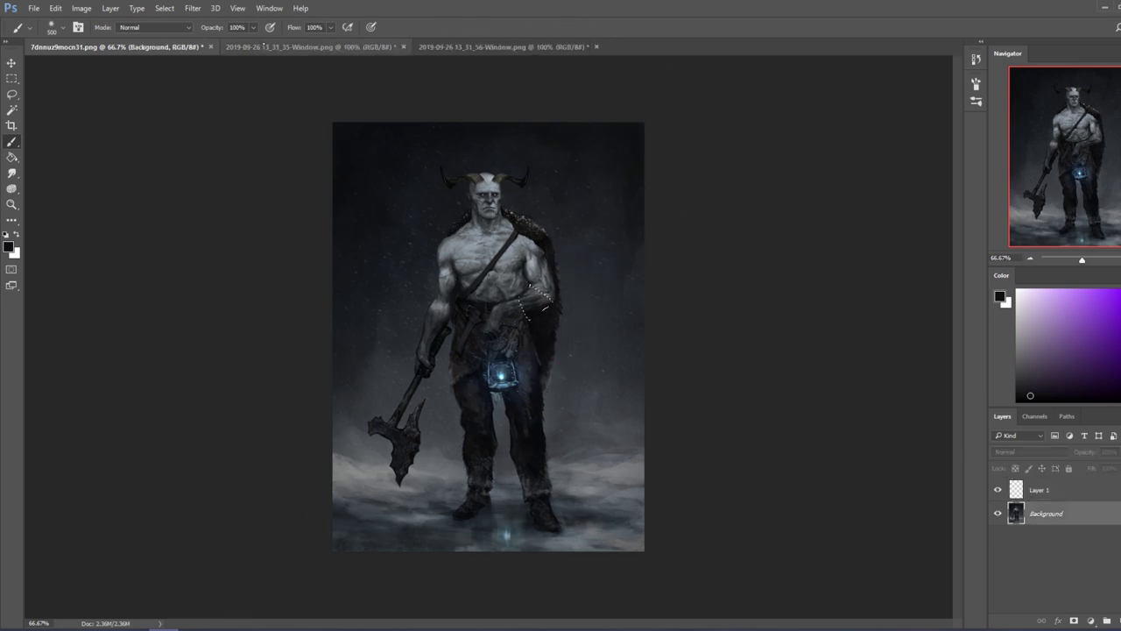
mouse_move(556, 318)
mouse_down()
mouse_move(531, 297)
mouse_move(553, 322)
mouse_up()
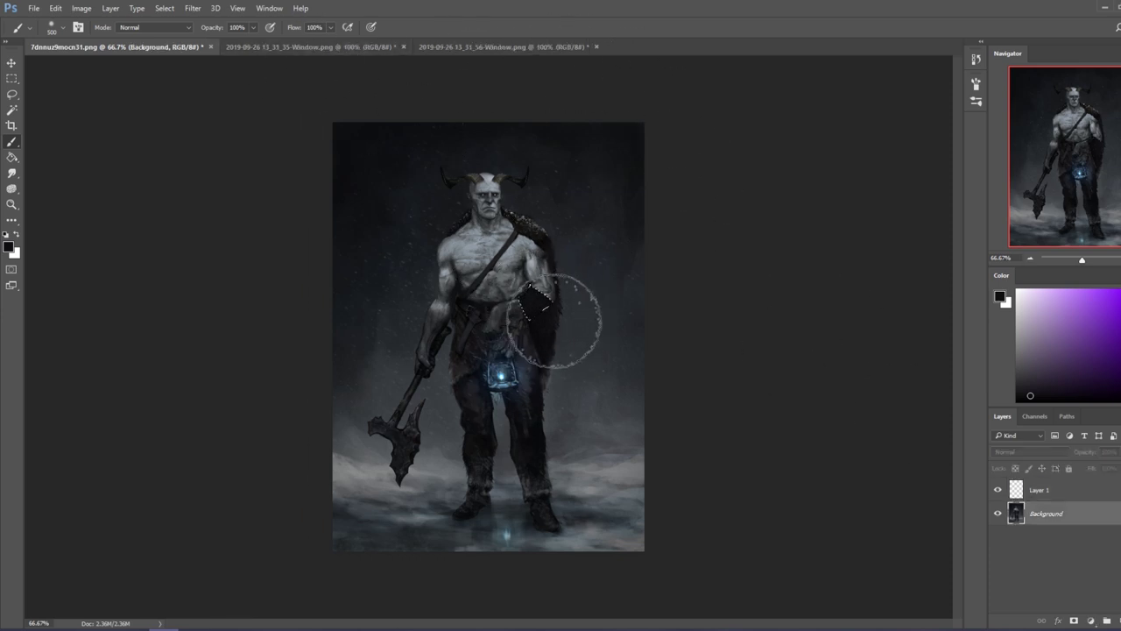
Step: Lasso the hand above the lantern and paint it over with a dark colour sampled from the nearby clothing
key(l)
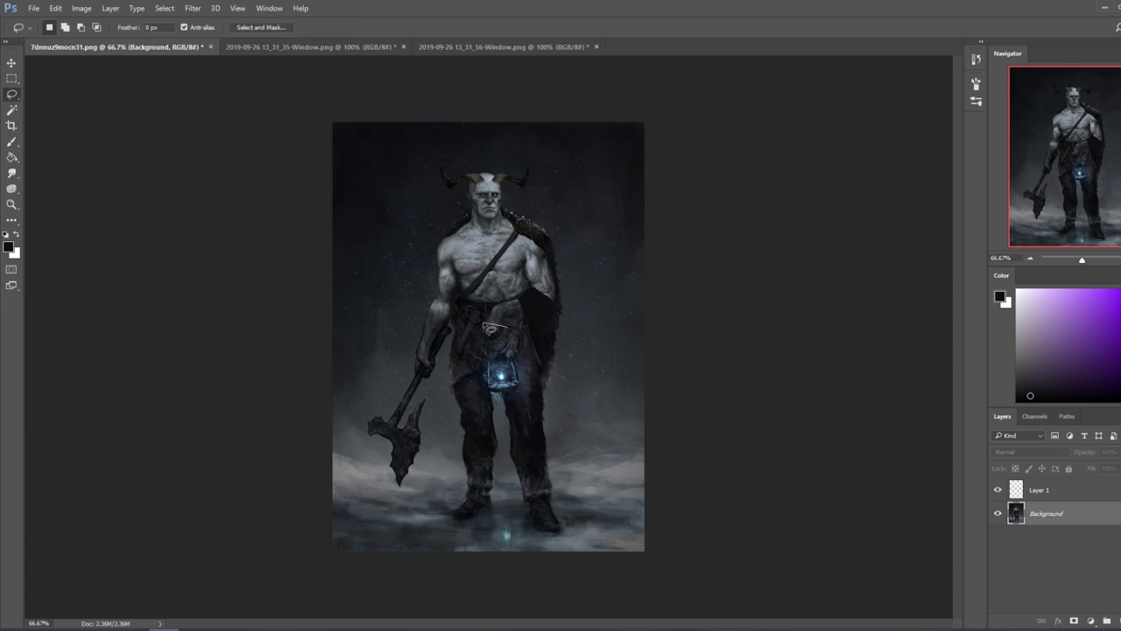
key(b)
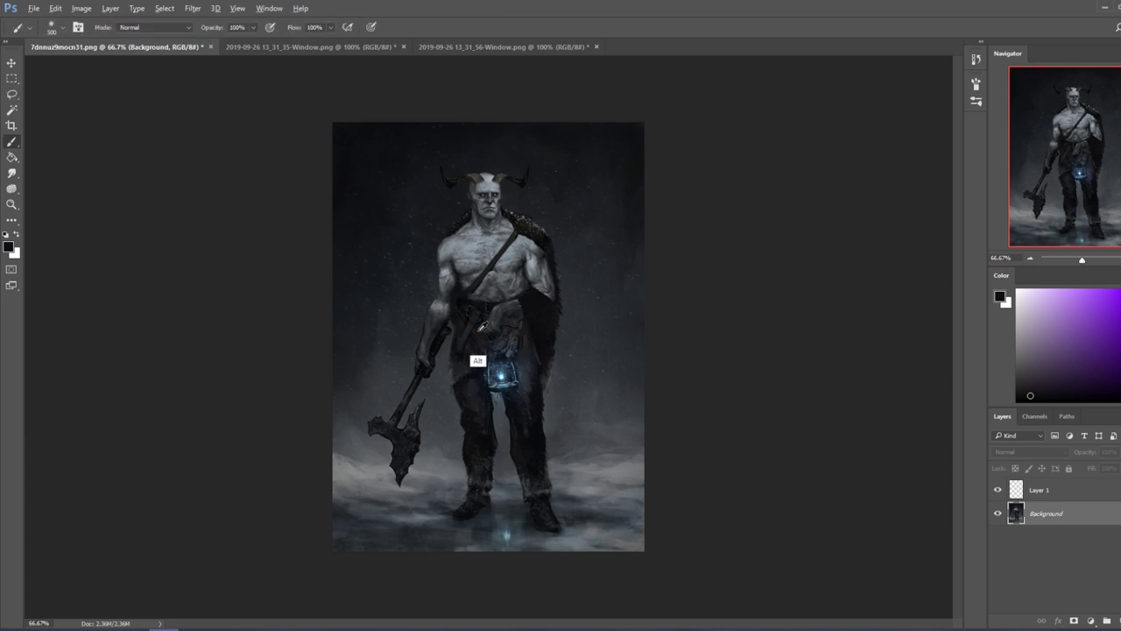
alt+click(478, 360)
drag(497, 339, 489, 326)
Step: Lasso the remaining forearm and hand patches below the belt and paint them over with dark colours sampled from the clothing
key(l)
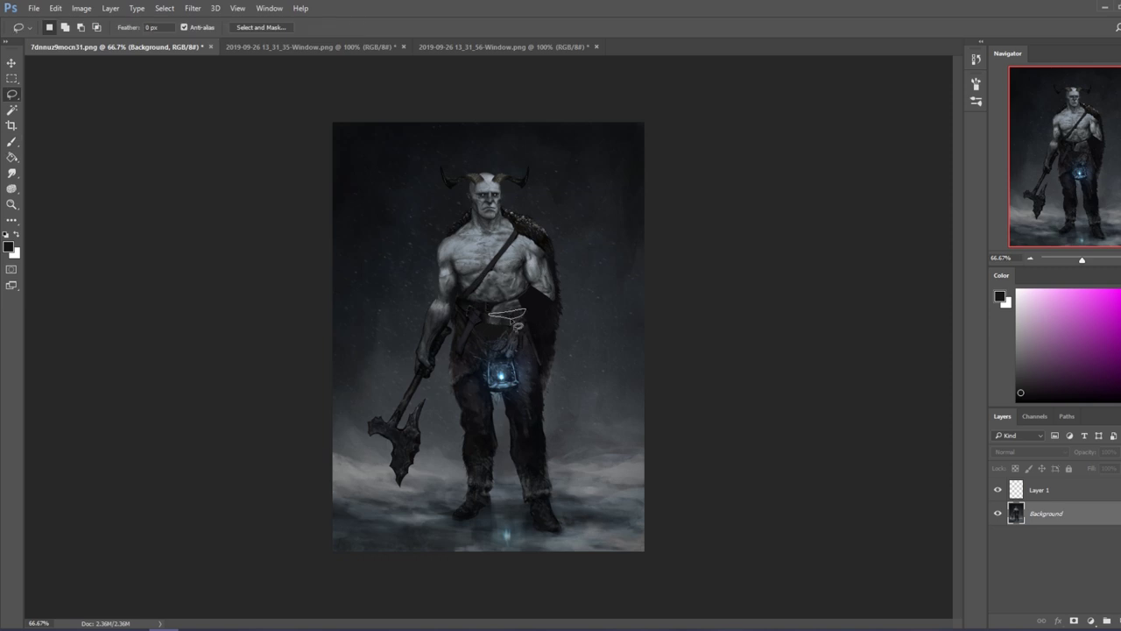
key(b)
alt+click(515, 354)
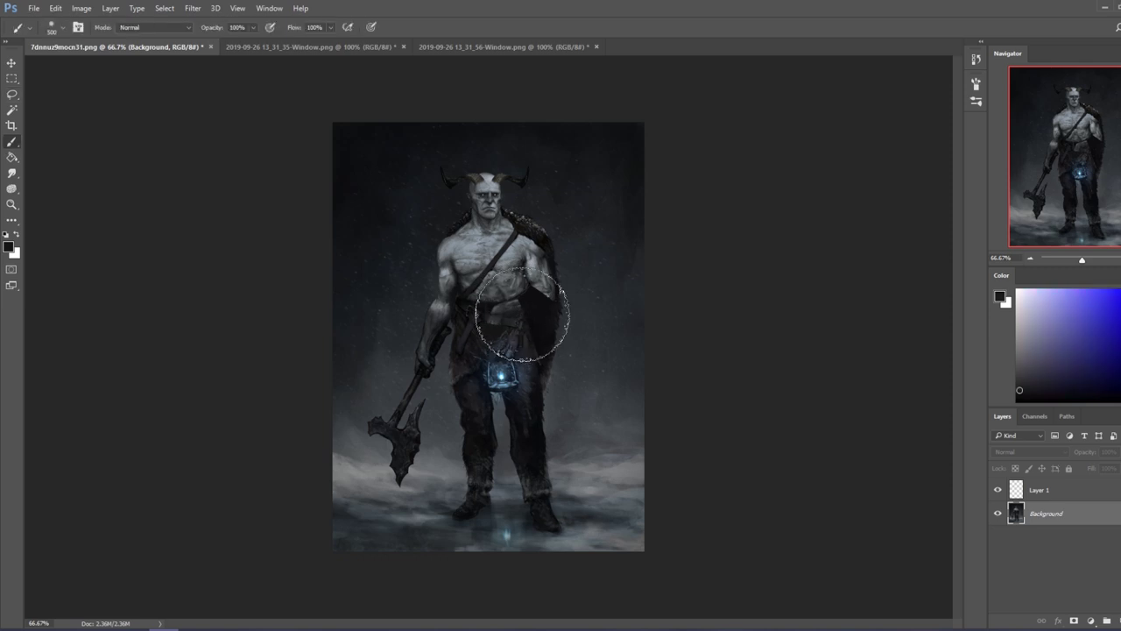
key(l)
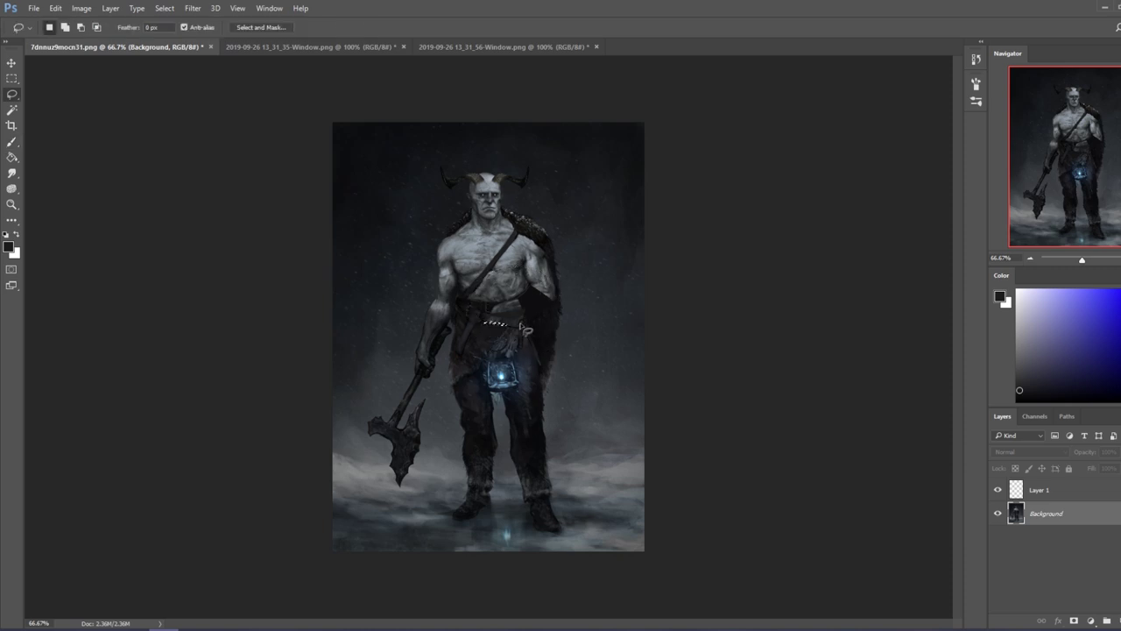
key(b)
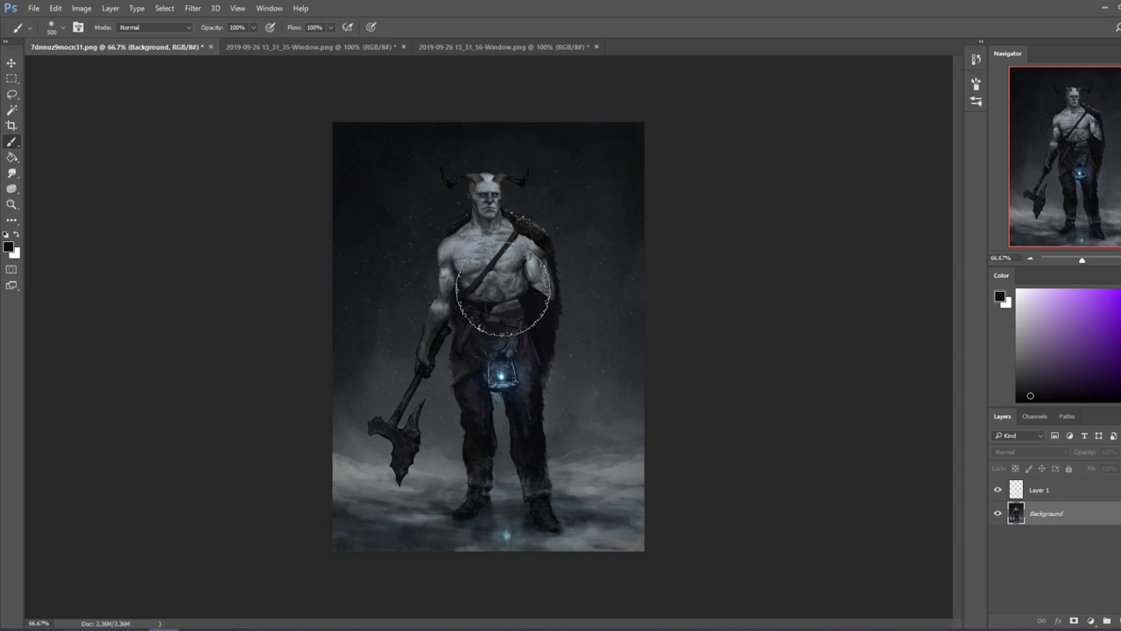
key(l)
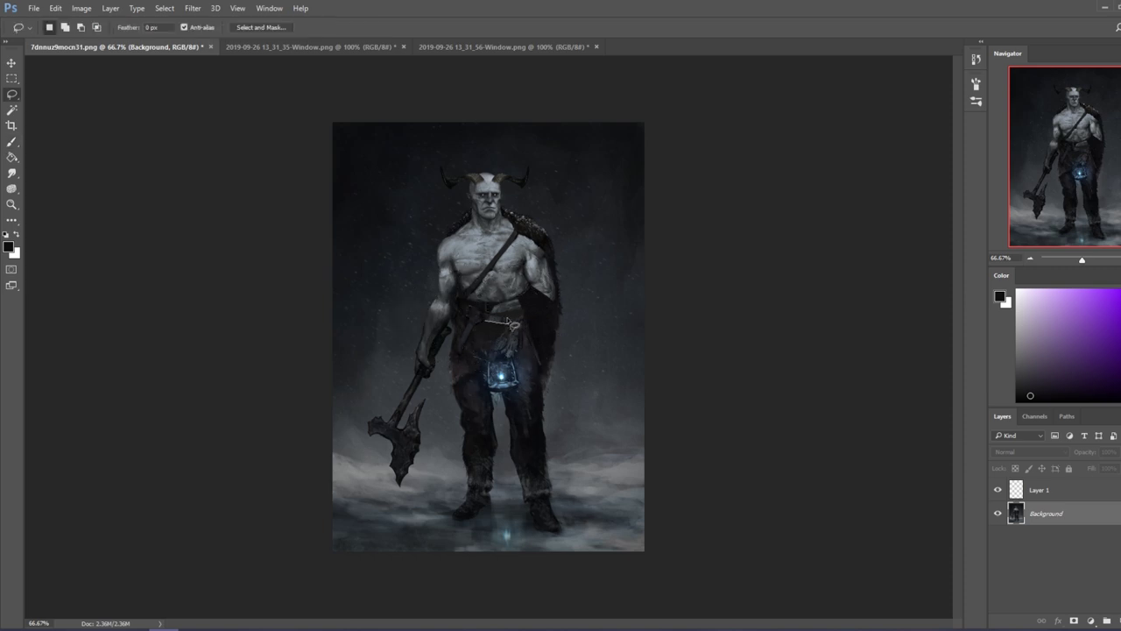
key(ctrl+d)
key(b)
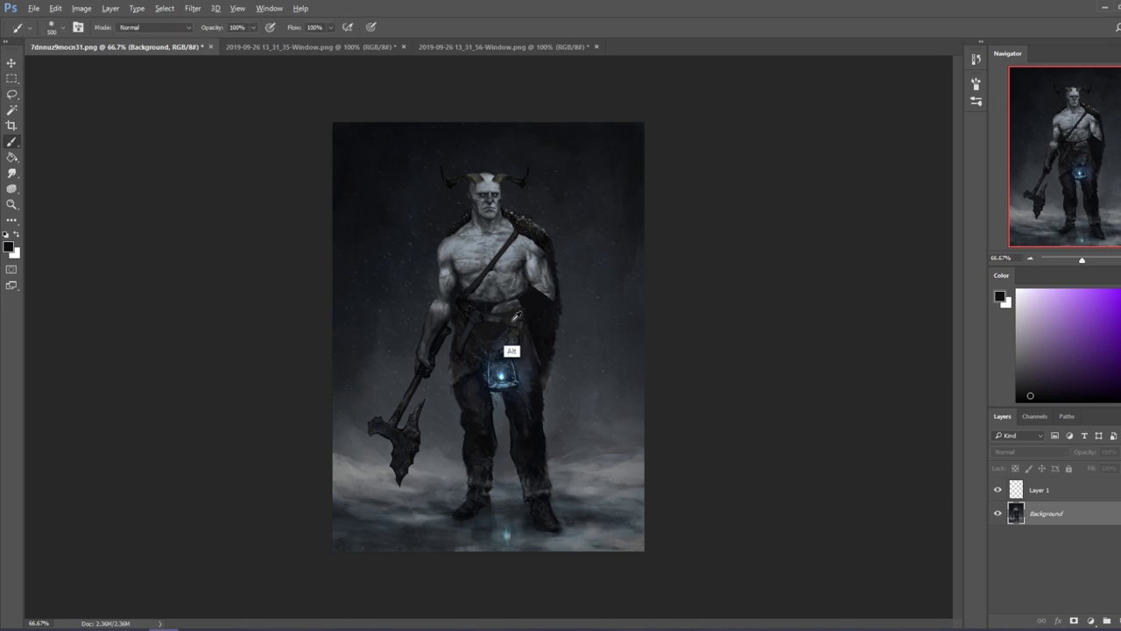
alt+click(508, 325)
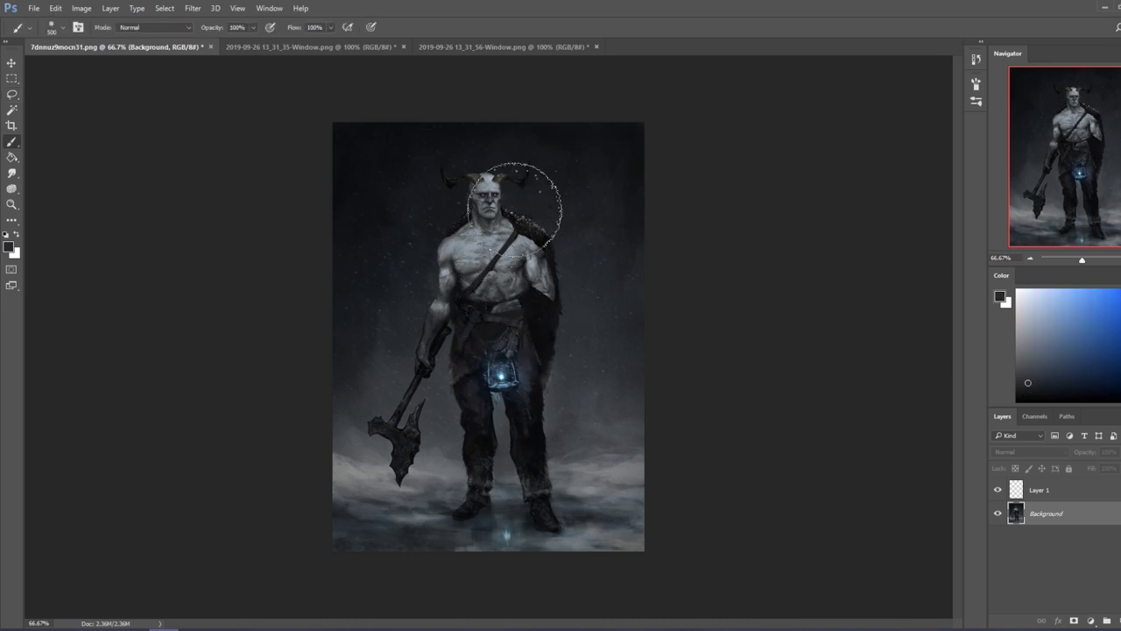
Step: Lasso a strip along the belt where the forearm crossed it and fill it in with a sampled dark belt colour
key(l)
mouse_move(497, 306)
mouse_down()
mouse_move(528, 308)
mouse_move(496, 310)
mouse_up()
key(ctrl+d)
key(b)
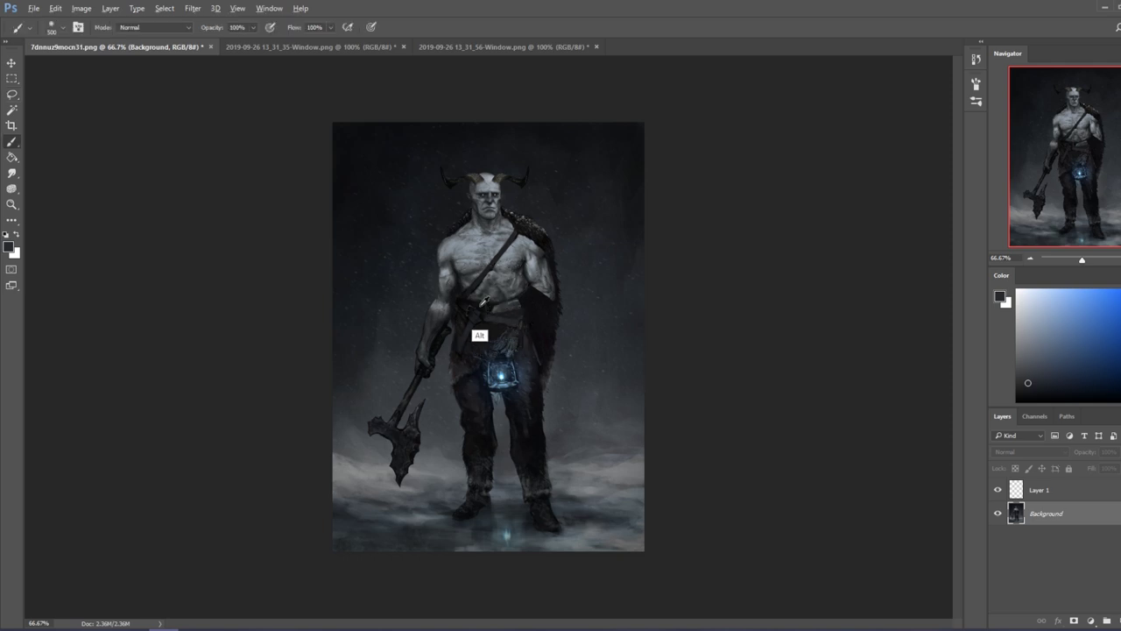
alt+click(480, 307)
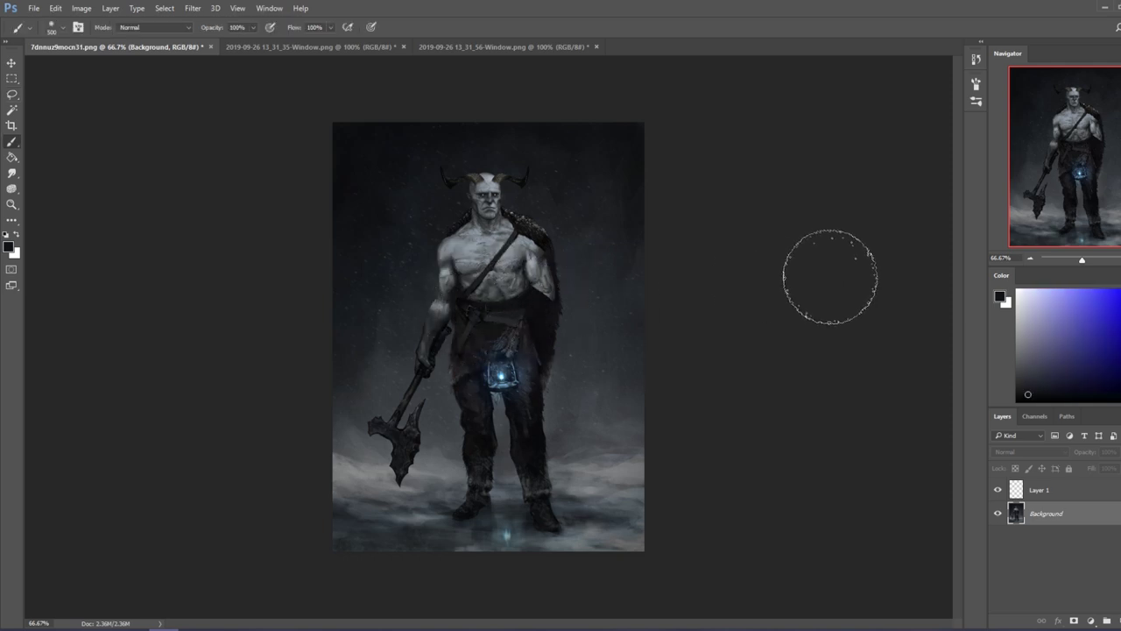
Step: Lasso the lantern, copy it to a new layer, and place the copy beside the cape, rotated 5.90°
key(l)
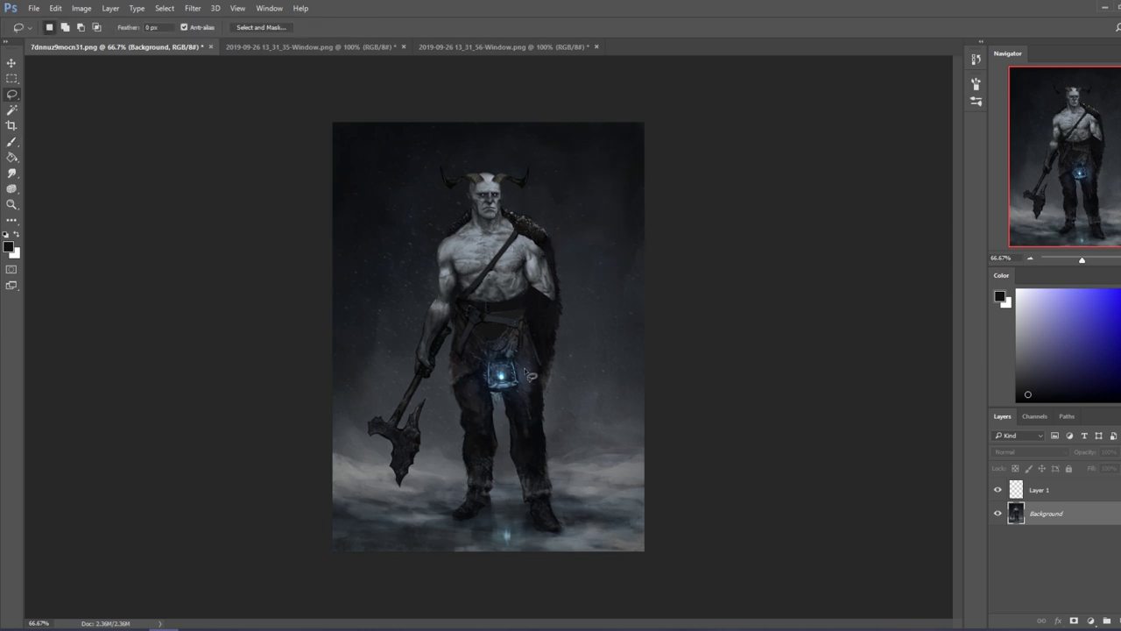
mouse_move(520, 367)
mouse_down()
mouse_move(491, 397)
mouse_move(518, 386)
mouse_move(487, 386)
mouse_move(485, 360)
mouse_move(522, 366)
mouse_up()
key(ctrl+j)
key(v)
drag(502, 374, 621, 329)
click(534, 28)
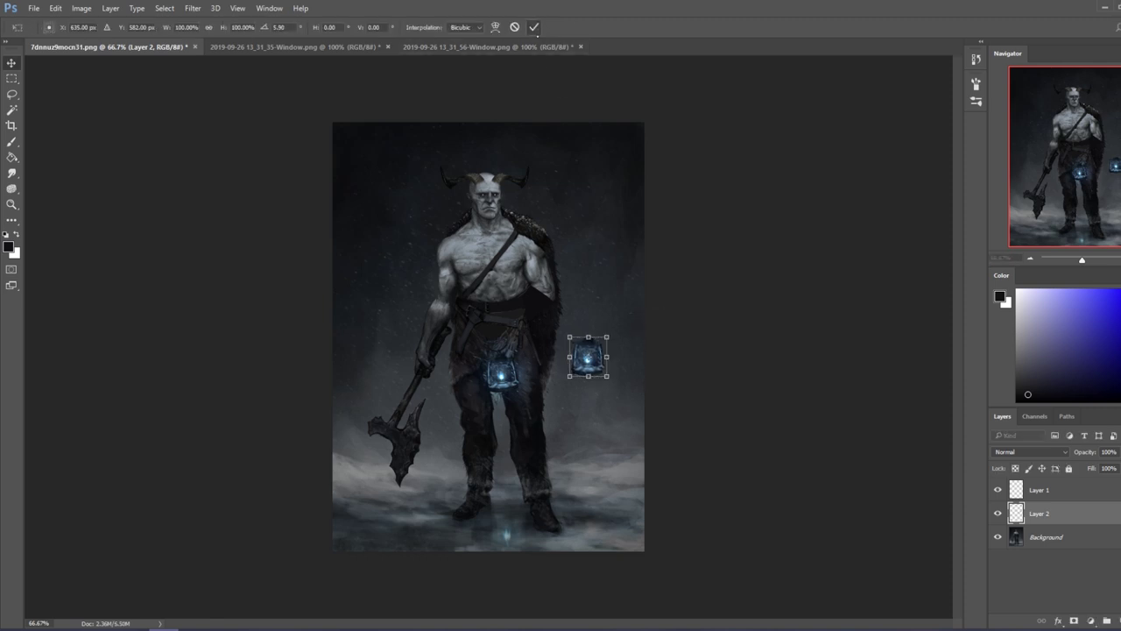
Step: On the Background layer, switch to the 80 px textured brush preset and sample a dark trouser colour near the original lantern
click(1093, 536)
key(b)
alt+click(511, 427)
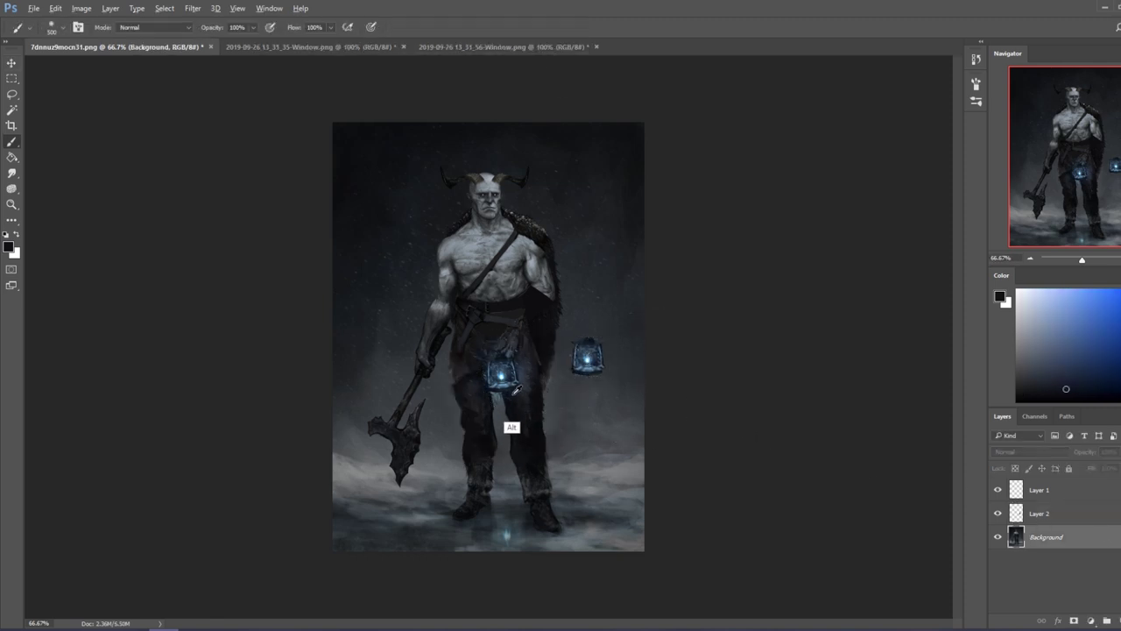
right_click(496, 347)
click(533, 454)
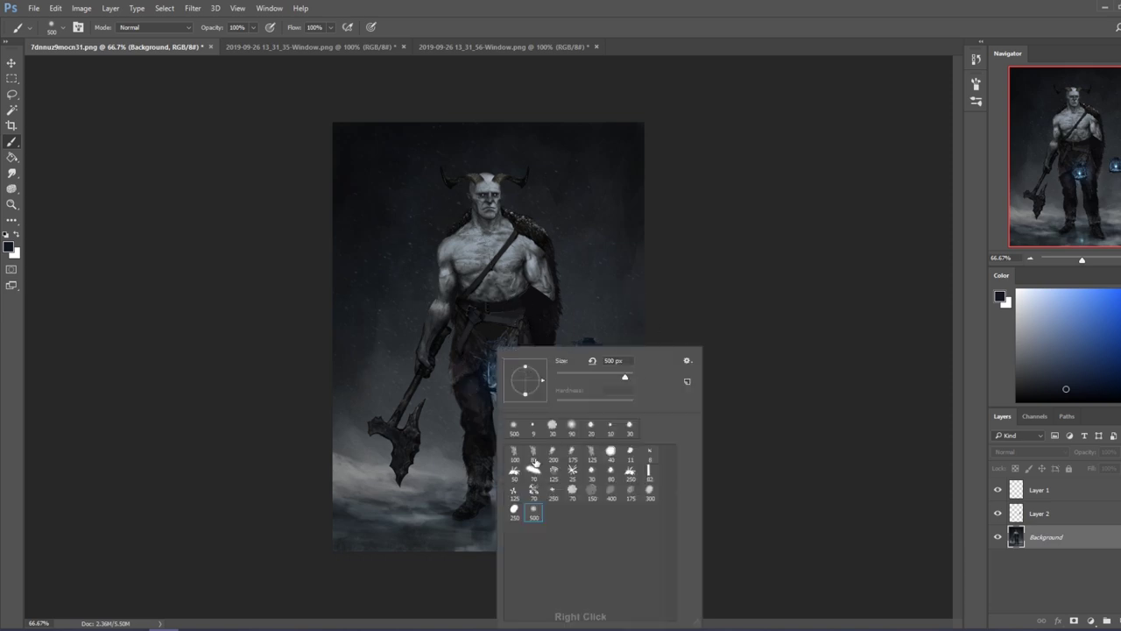
click(468, 391)
alt+click(508, 429)
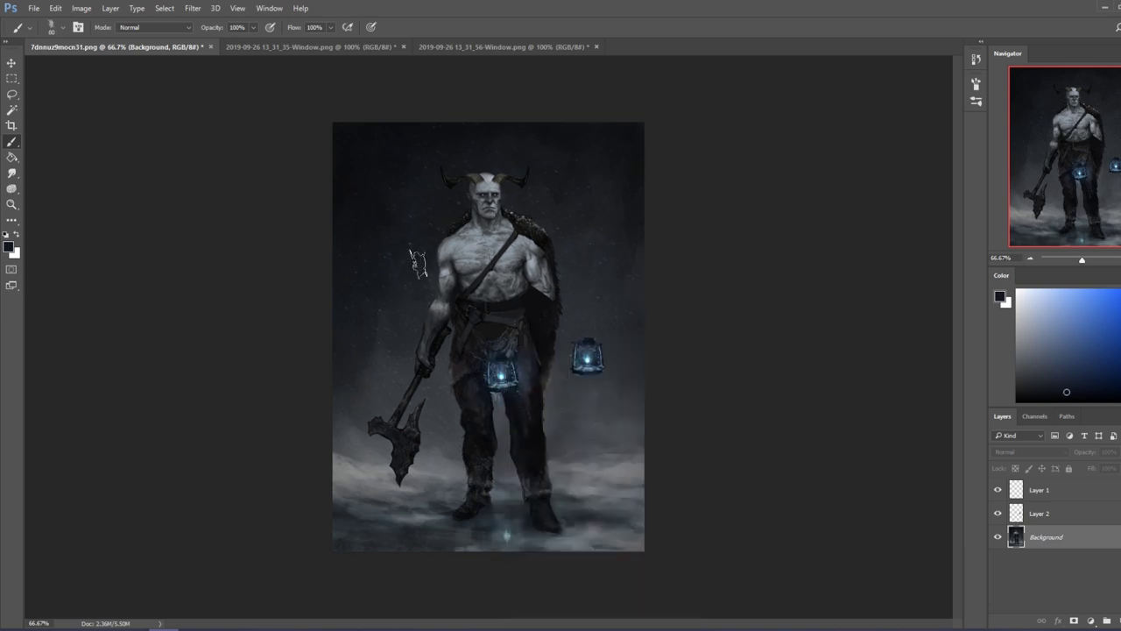
Step: Reduce the brush to 35 px and paint the original lantern out with dark trouser colours
key(bracketleft)
key(bracketleft)
mouse_move(507, 369)
mouse_down()
mouse_move(517, 410)
mouse_move(524, 373)
mouse_up()
alt+click(536, 384)
alt+click(527, 342)
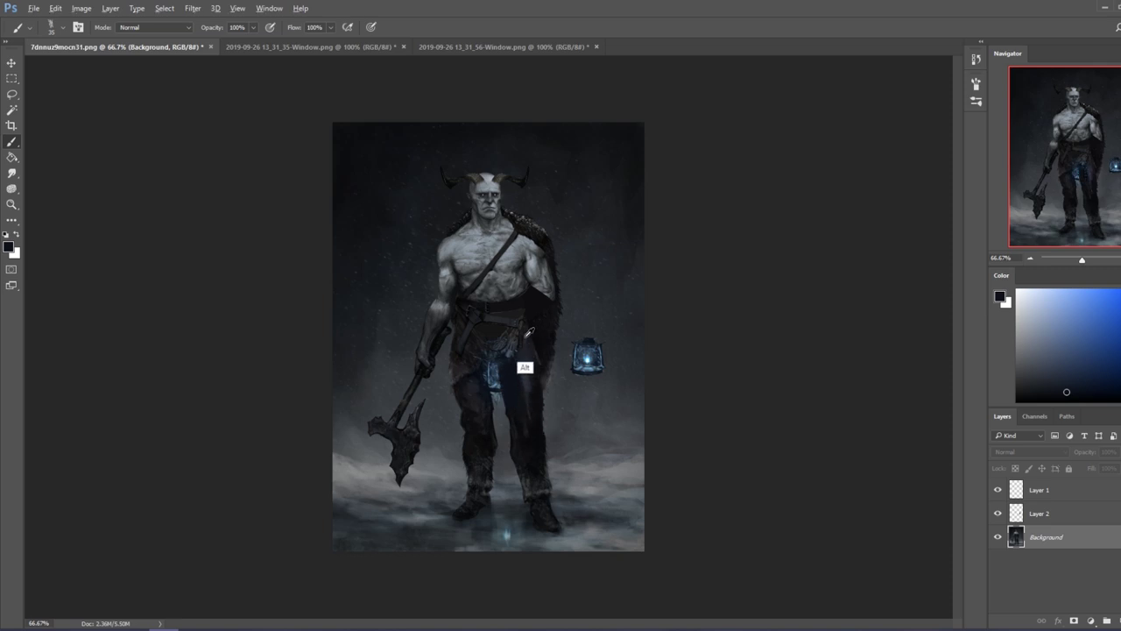
alt+click(471, 379)
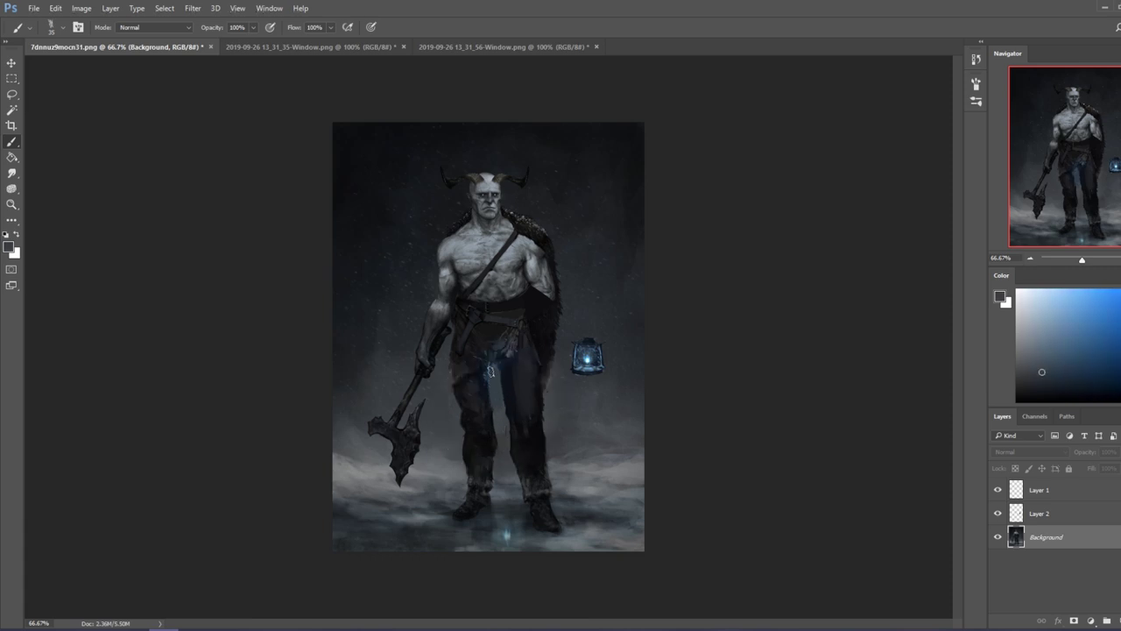
Step: Paint over the leftover blue glow on the inner thighs and the hand remnants above with sampled dark colours
alt+click(506, 368)
drag(507, 367, 482, 376)
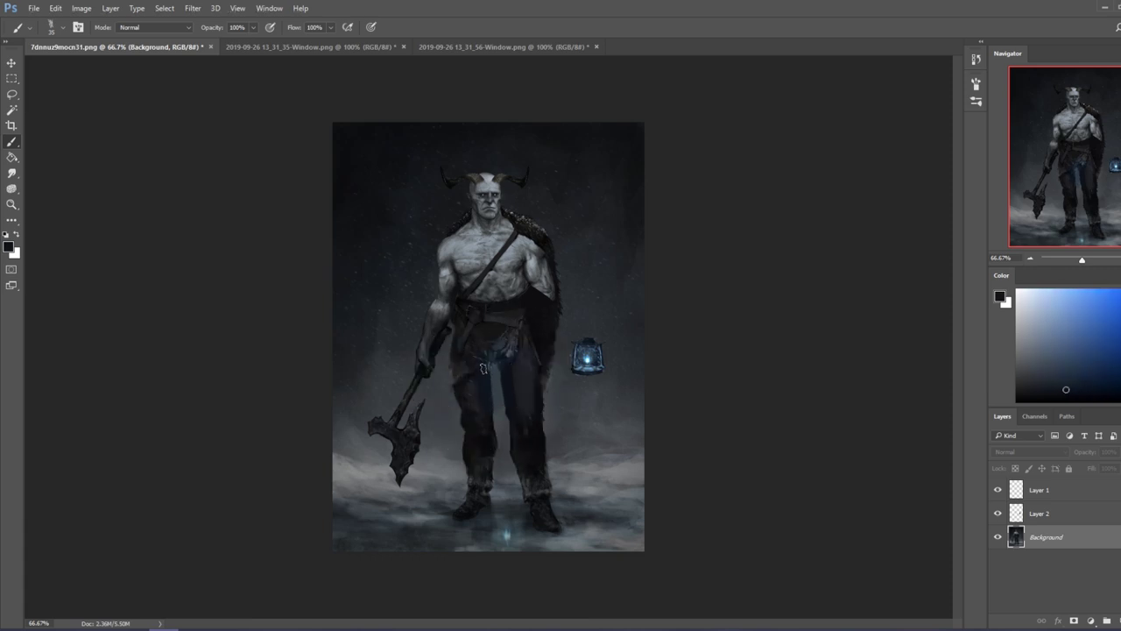
alt+click(490, 422)
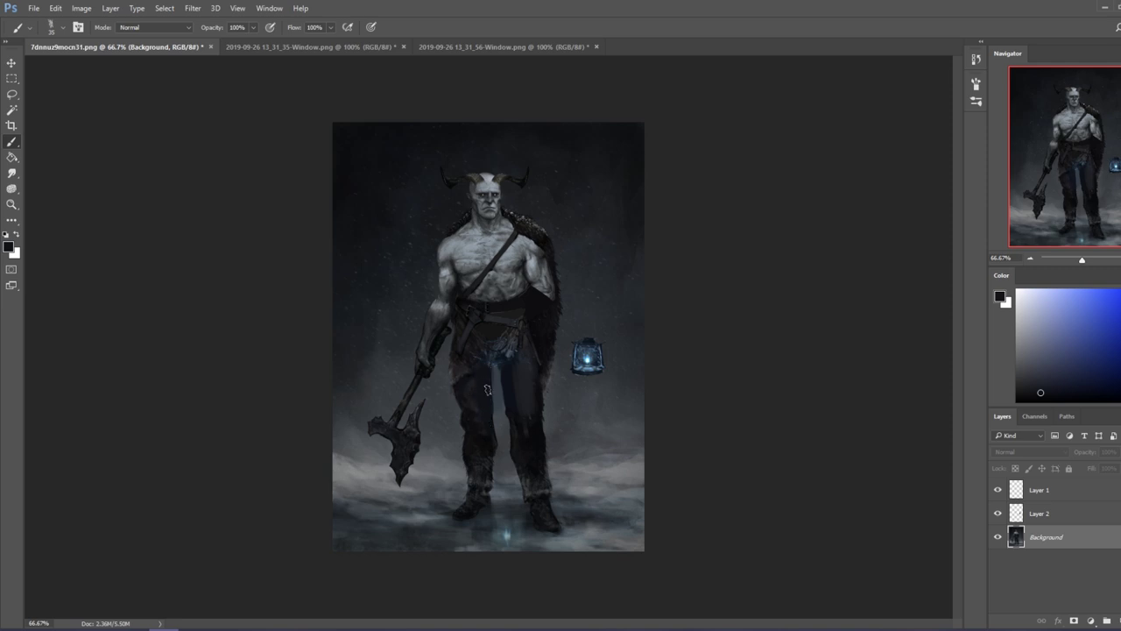
alt+click(472, 361)
alt+click(485, 351)
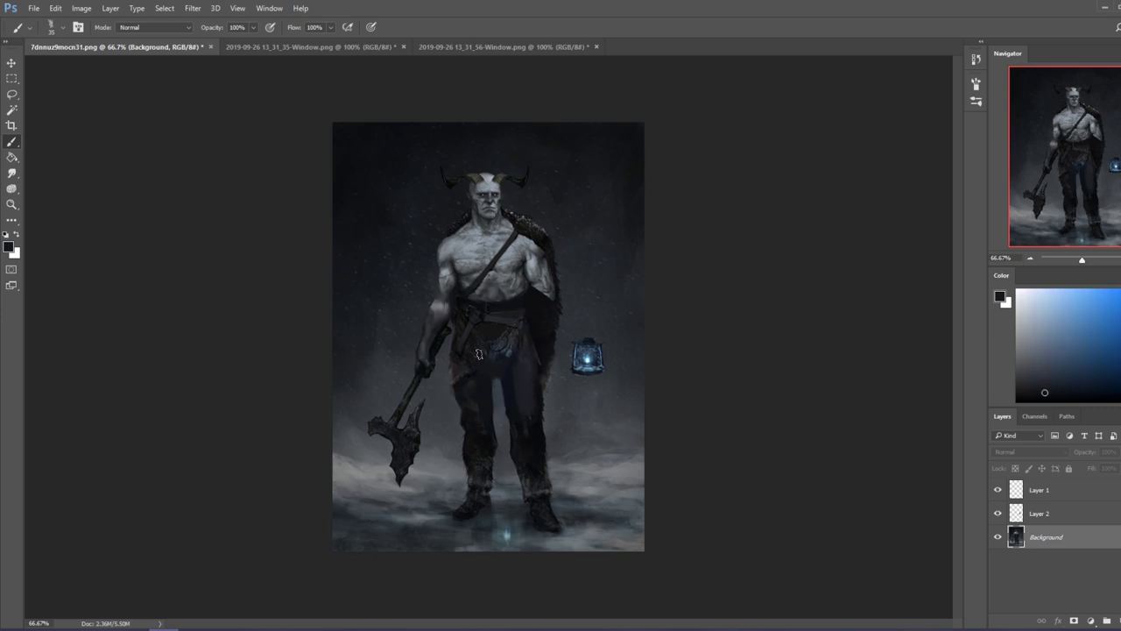
alt+click(500, 363)
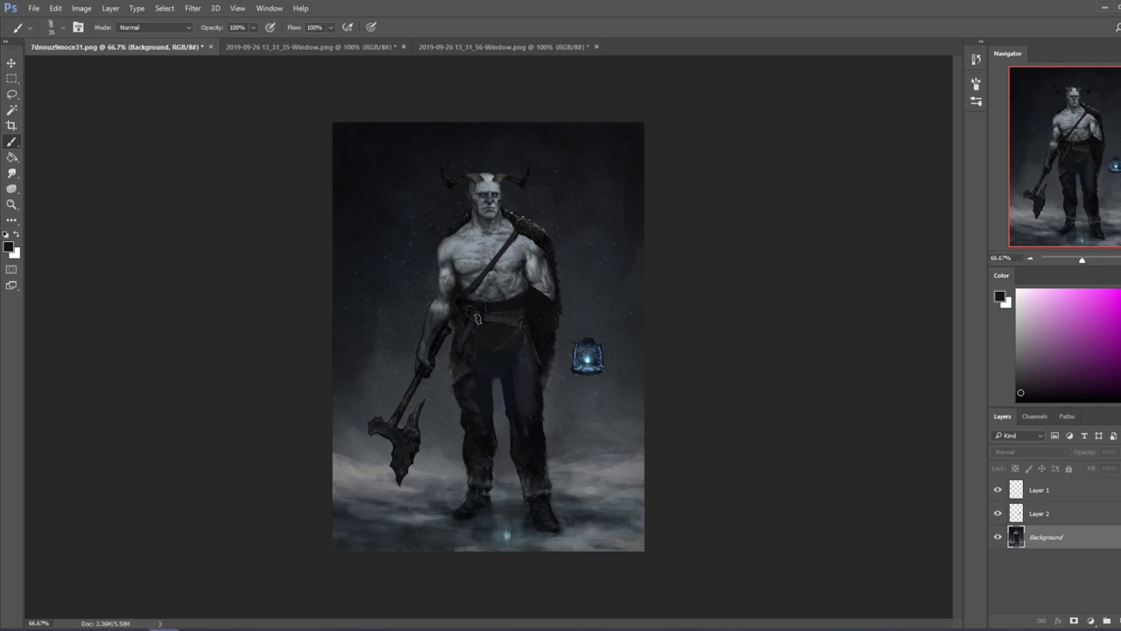
Step: Paint the edges and folds of the waist cloth below the belt with a brush of about 10 px
alt+click(467, 361)
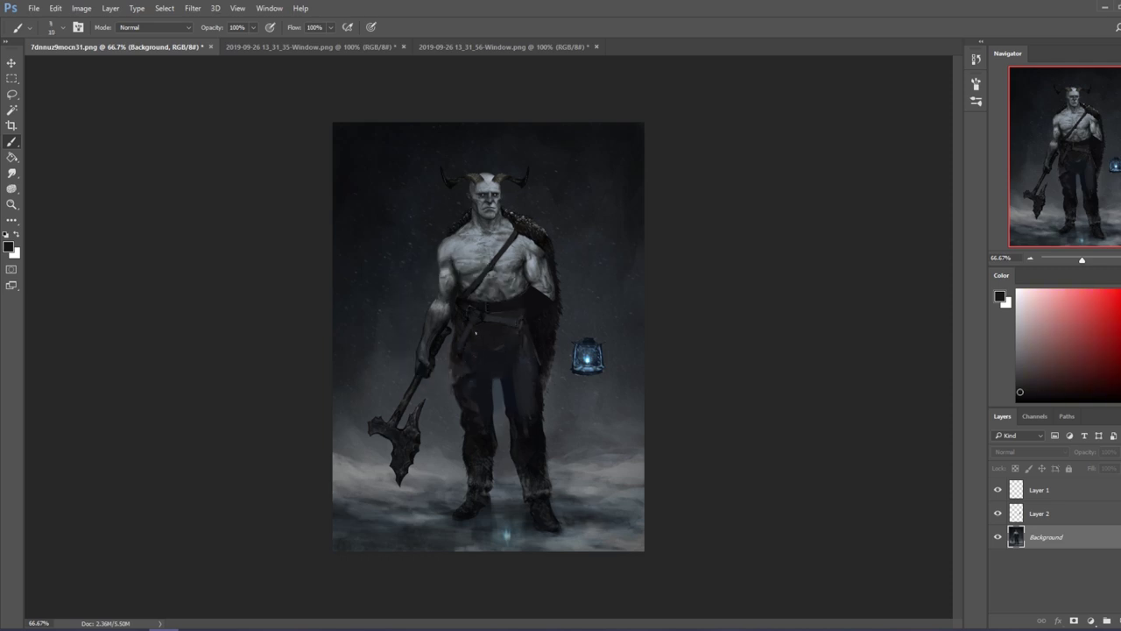
alt+click(516, 331)
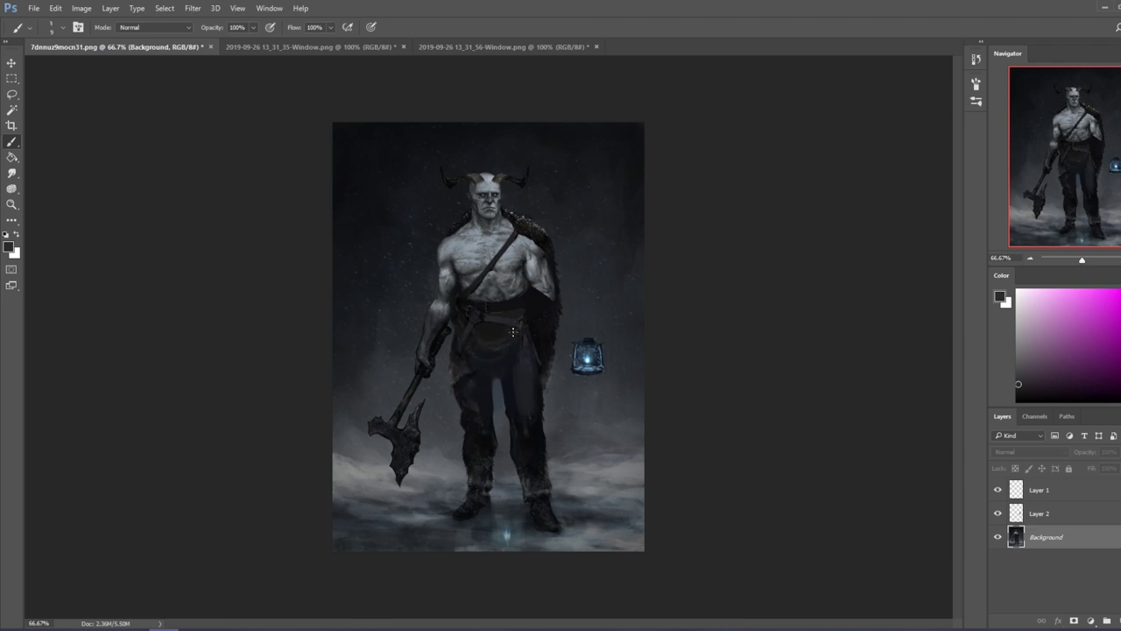
alt+click(517, 333)
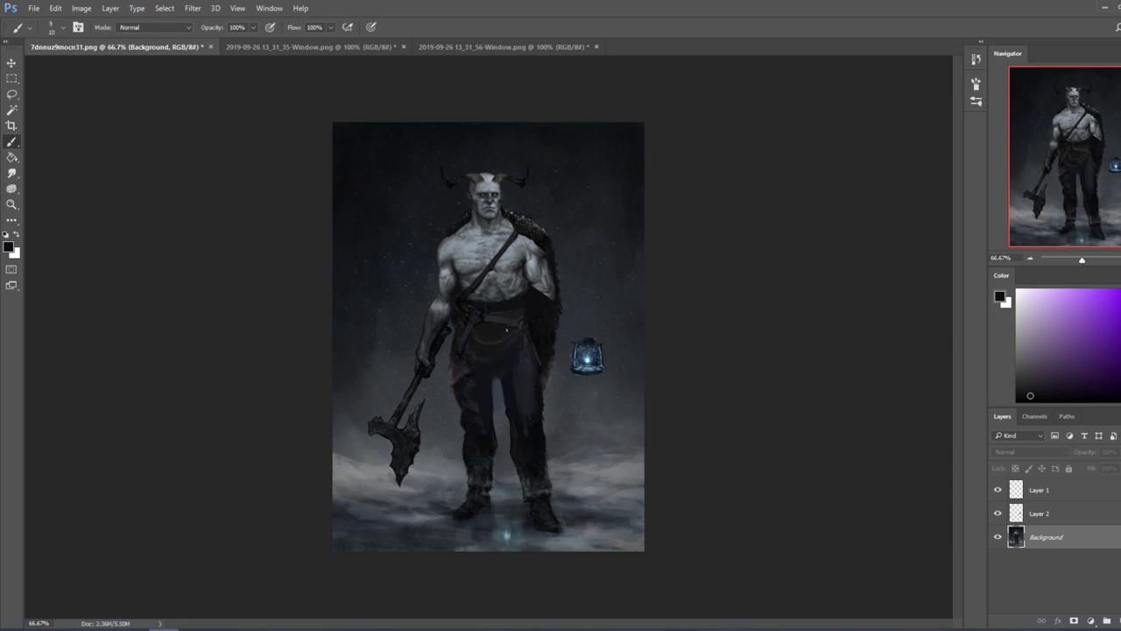
alt+click(509, 337)
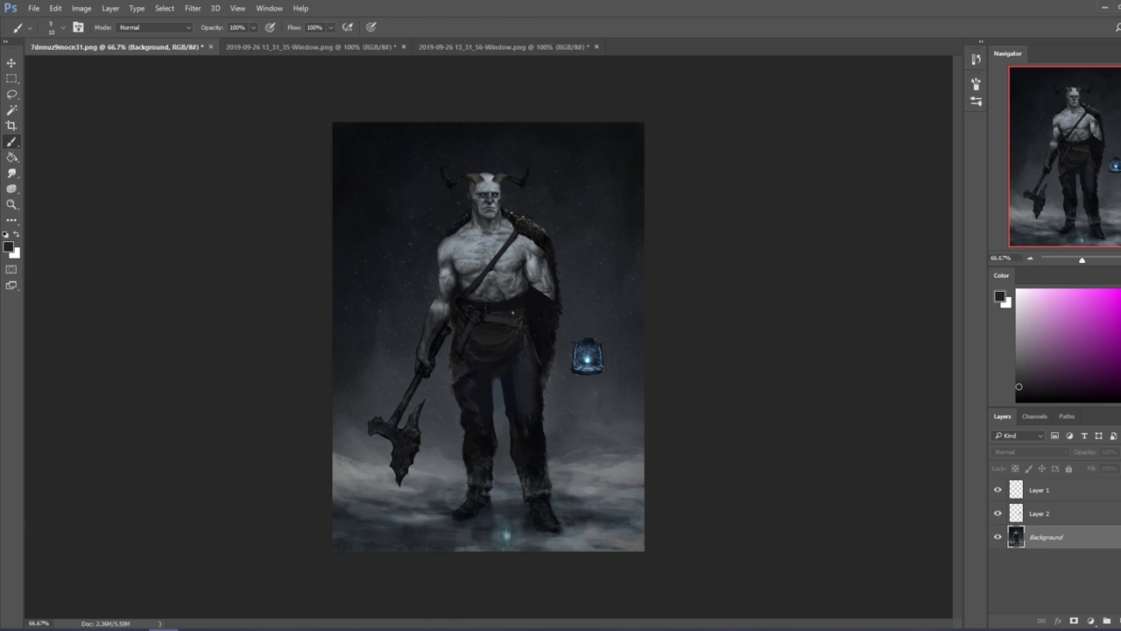
alt+click(503, 330)
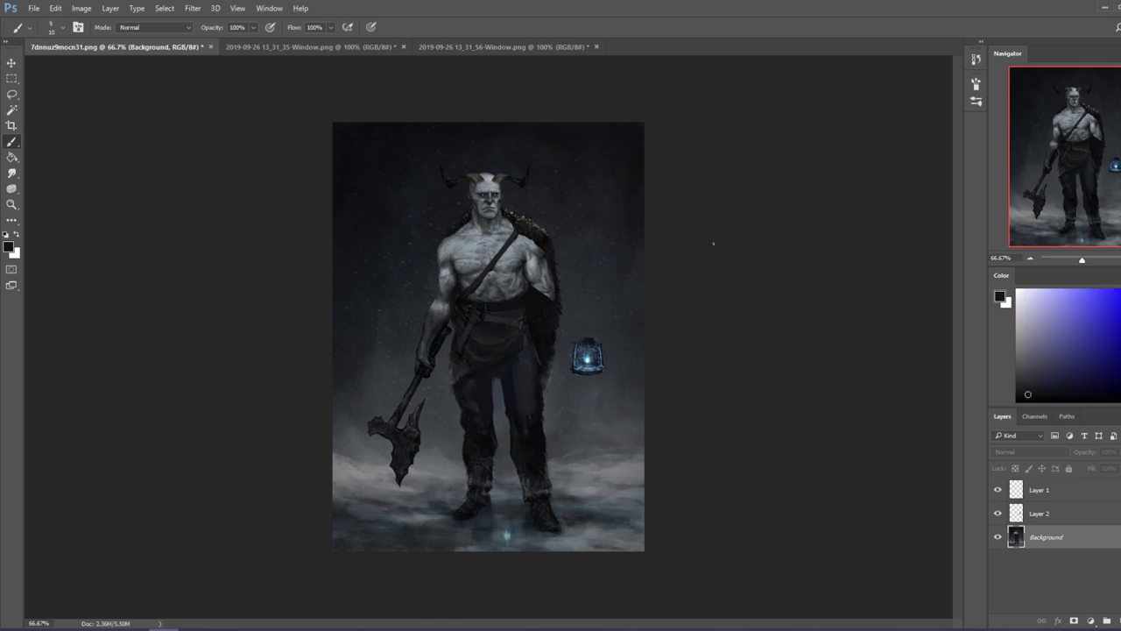
Step: Lasso the axe arm's forearm, copy it to a new layer, flip it horizontally and place it between the opposite elbow and the lantern
key(l)
mouse_move(452, 304)
mouse_down()
mouse_move(431, 299)
mouse_move(417, 338)
mouse_move(441, 383)
mouse_move(453, 341)
mouse_up()
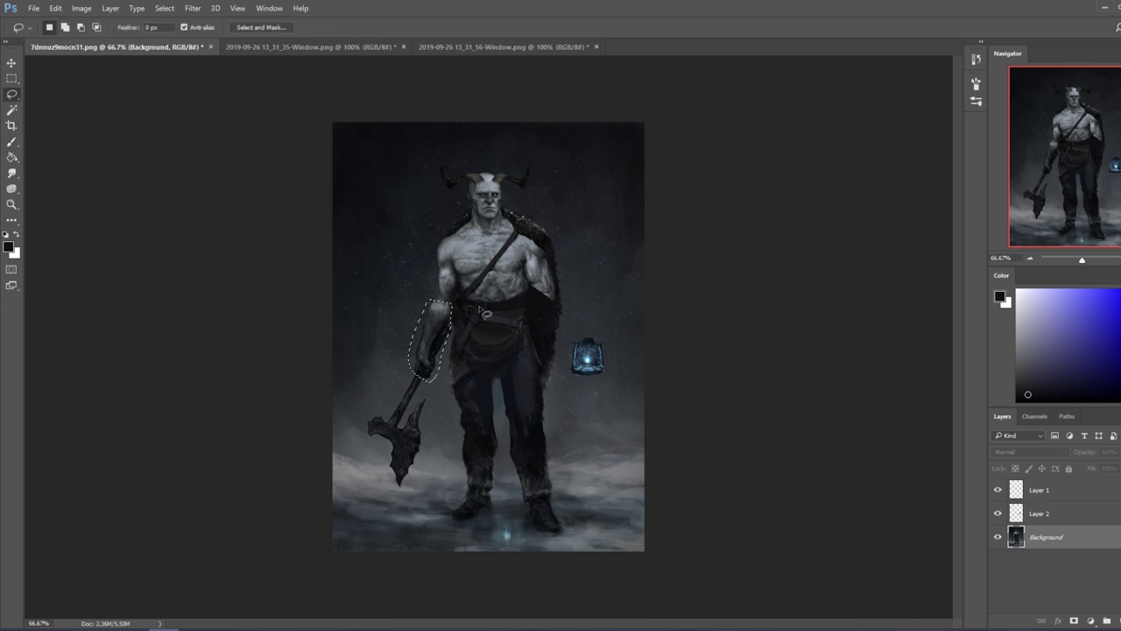
key(ctrl+j)
key(v)
key(ctrl+t)
right_click(429, 324)
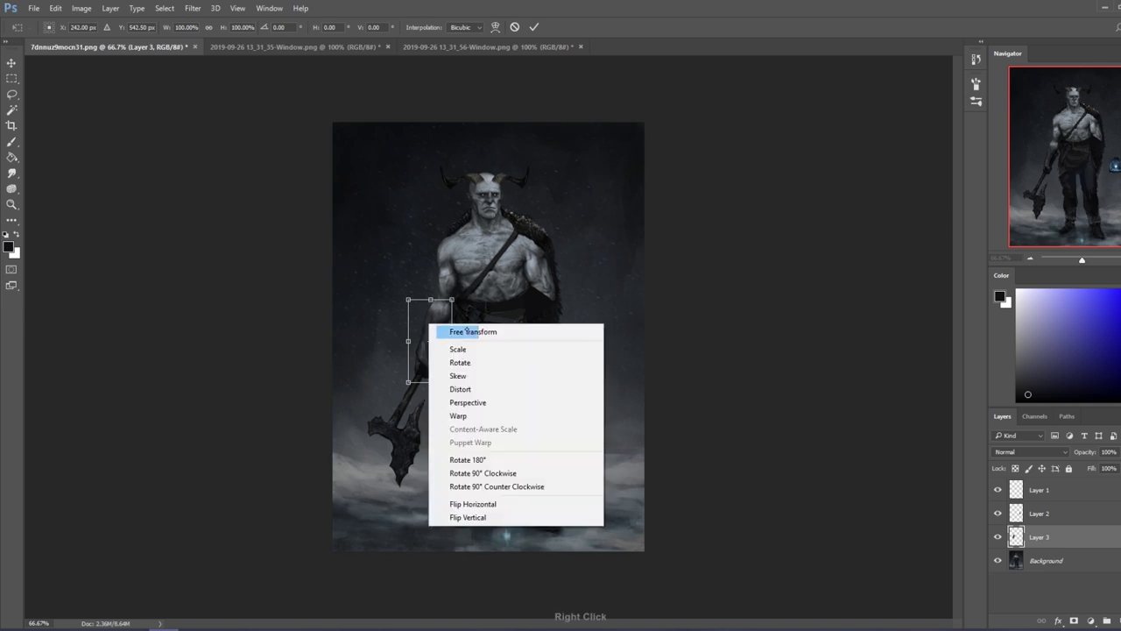
click(470, 504)
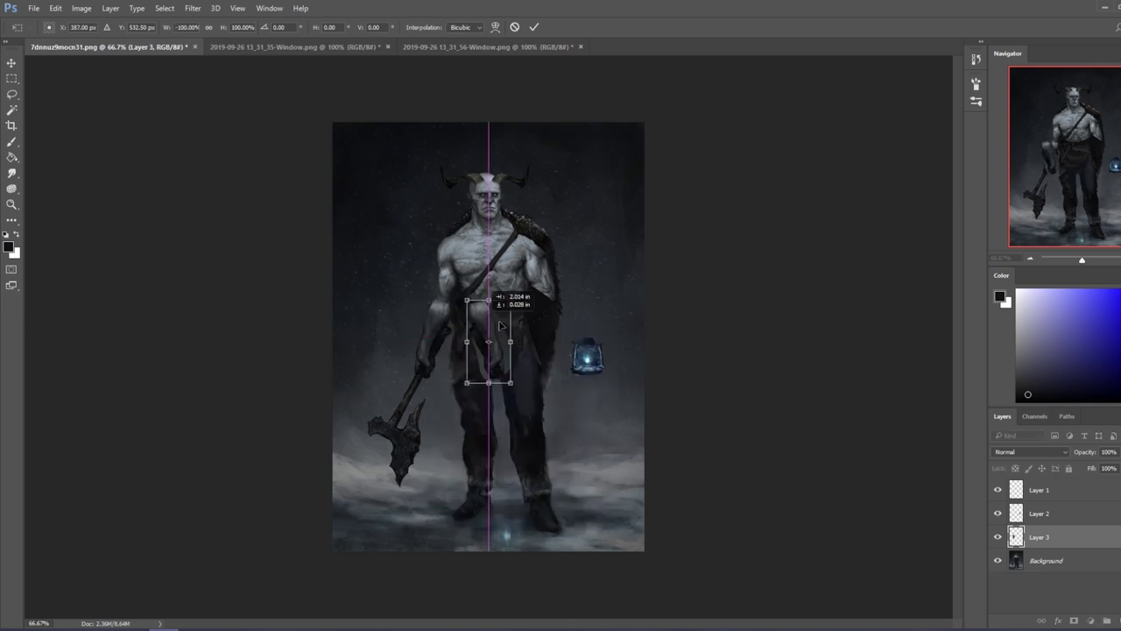
drag(500, 326, 581, 306)
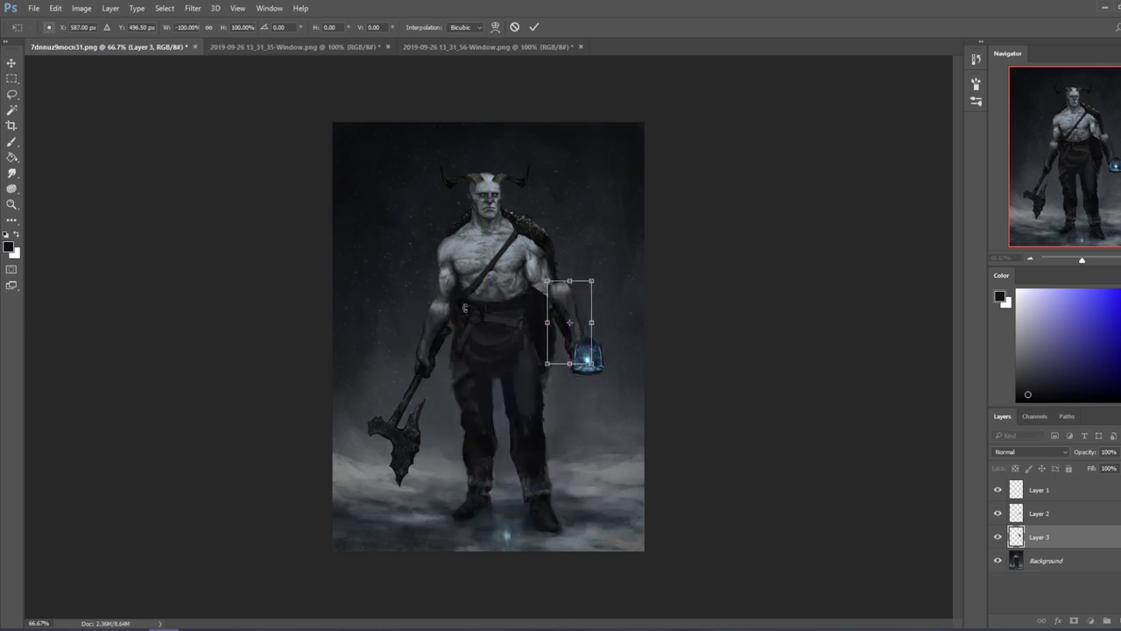
key(Return)
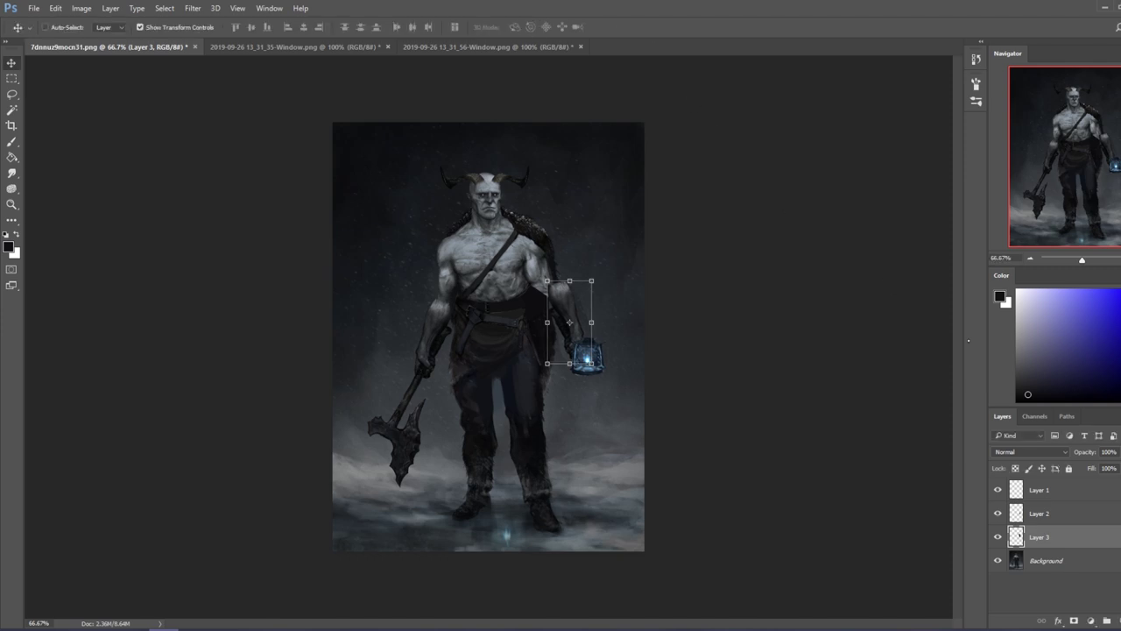
Step: Lasso the axe forearm and axe on the Background layer, copy them to a new layer, and rotate and move the copy closer to the body
click(1045, 560)
key(l)
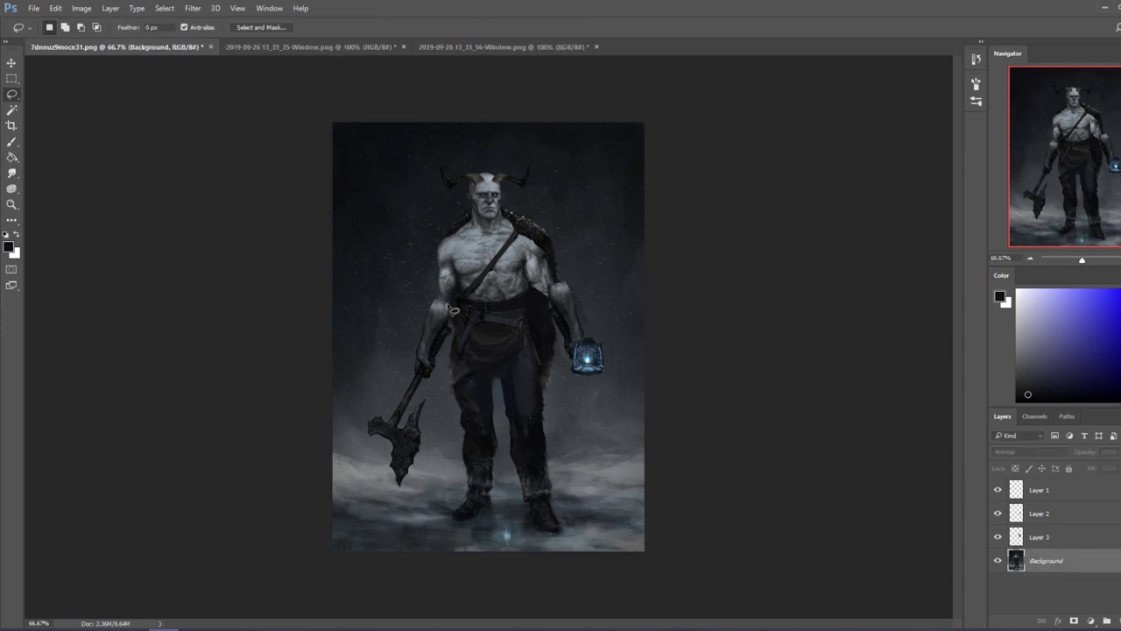
mouse_move(432, 297)
mouse_down()
mouse_move(360, 409)
mouse_move(381, 487)
mouse_move(414, 495)
mouse_move(454, 327)
mouse_move(451, 307)
mouse_move(412, 280)
mouse_up()
key(ctrl+j)
key(v)
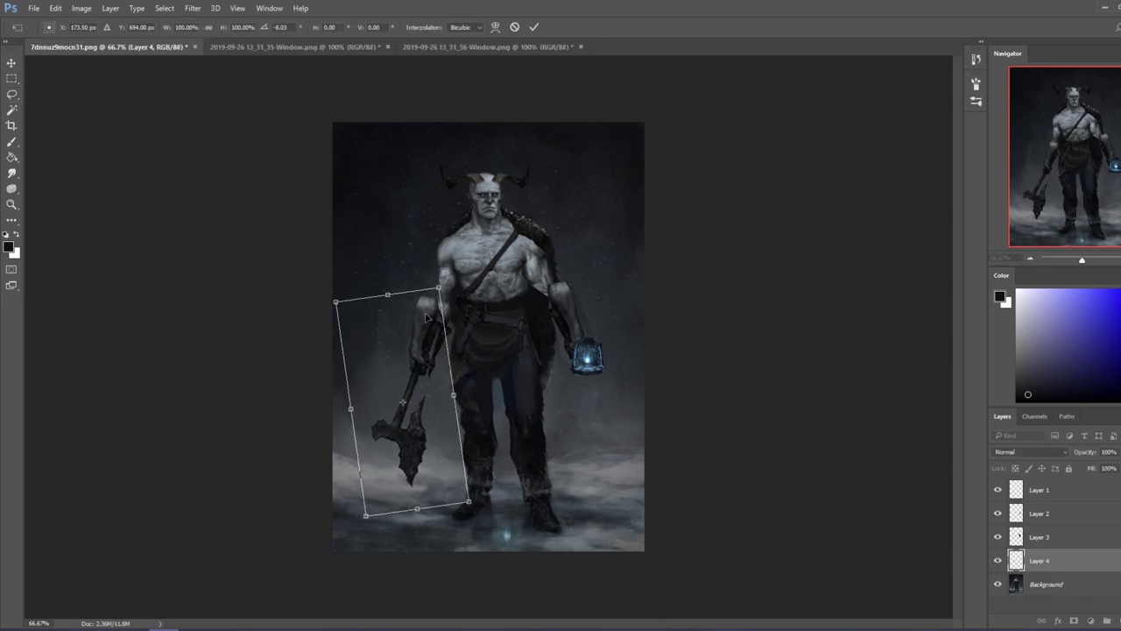
mouse_move(410, 342)
mouse_down()
mouse_move(438, 347)
mouse_move(445, 333)
mouse_up()
click(534, 27)
Step: Paint over the stray axe fragments around the repositioned axe with sampled background colours, and merge Layer 4 down into the Background
key(b)
key(e)
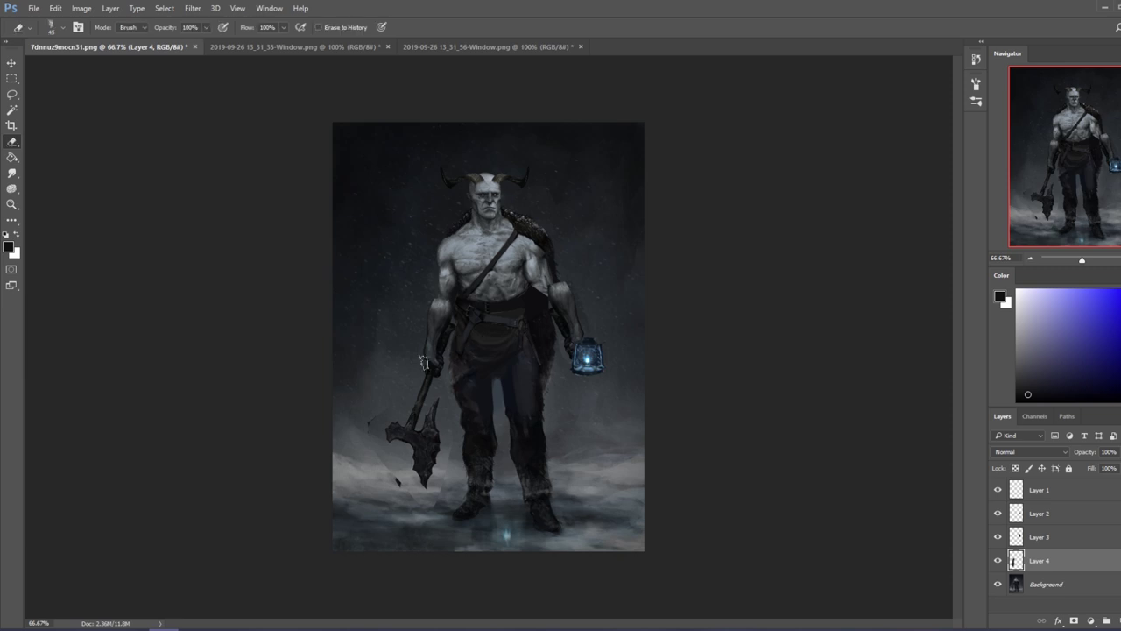
key(b)
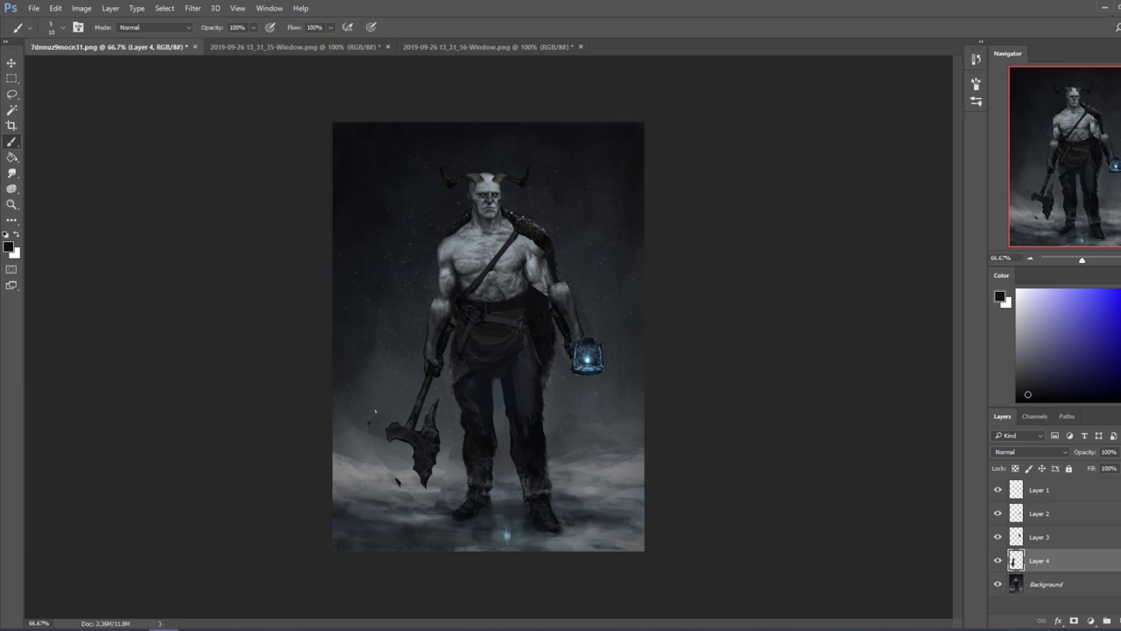
alt+click(374, 412)
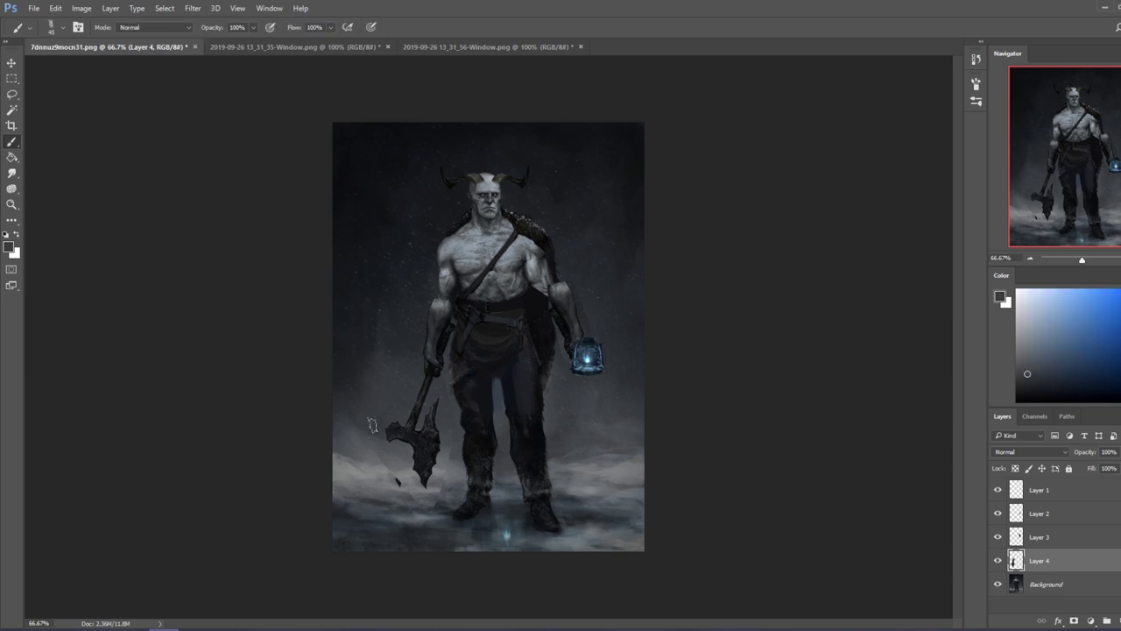
alt+click(394, 482)
alt+click(358, 447)
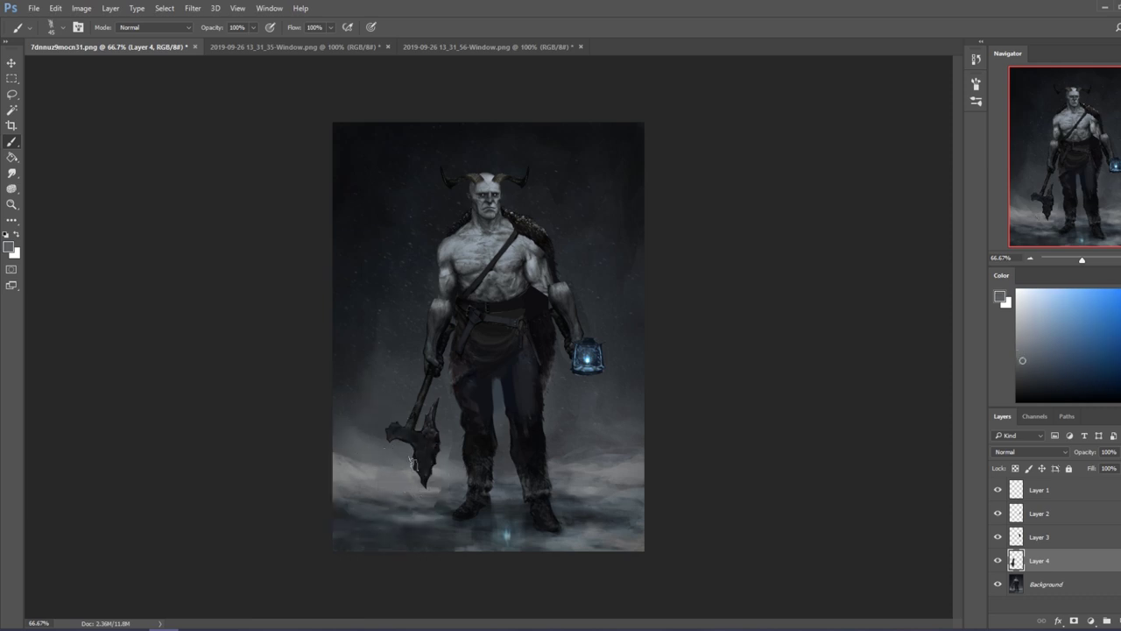
alt+click(442, 500)
alt+click(454, 473)
alt+click(444, 449)
right_click(1054, 559)
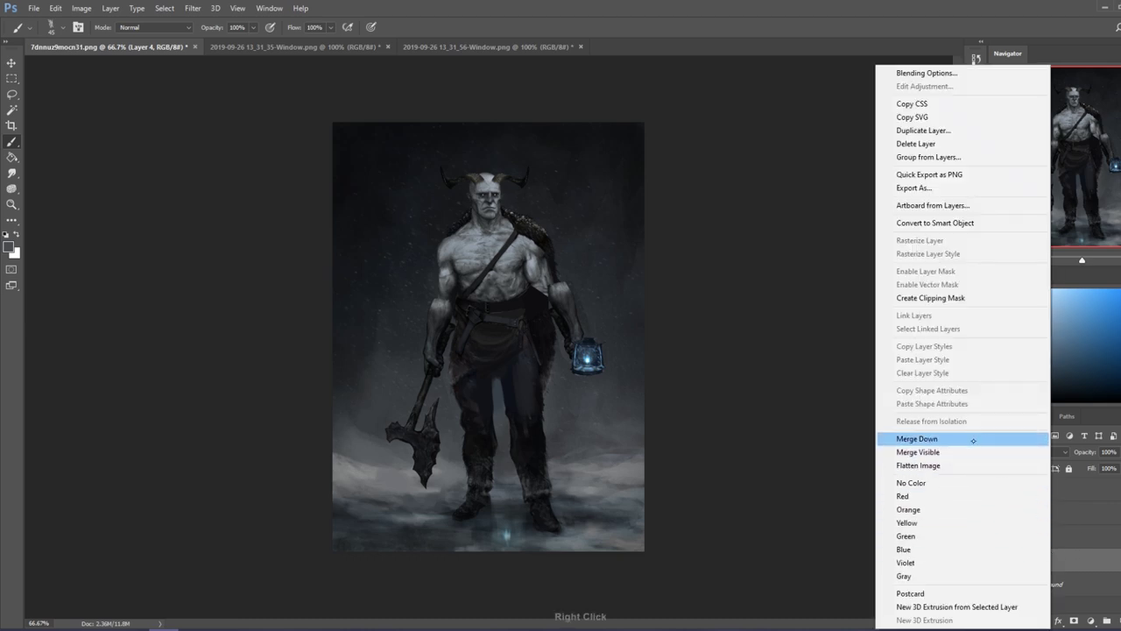
click(911, 438)
Step: Open Liquify on the Background and slim the fur collar over the lantern-side shoulder with Forward Warp brushes between 125 and 70
click(193, 8)
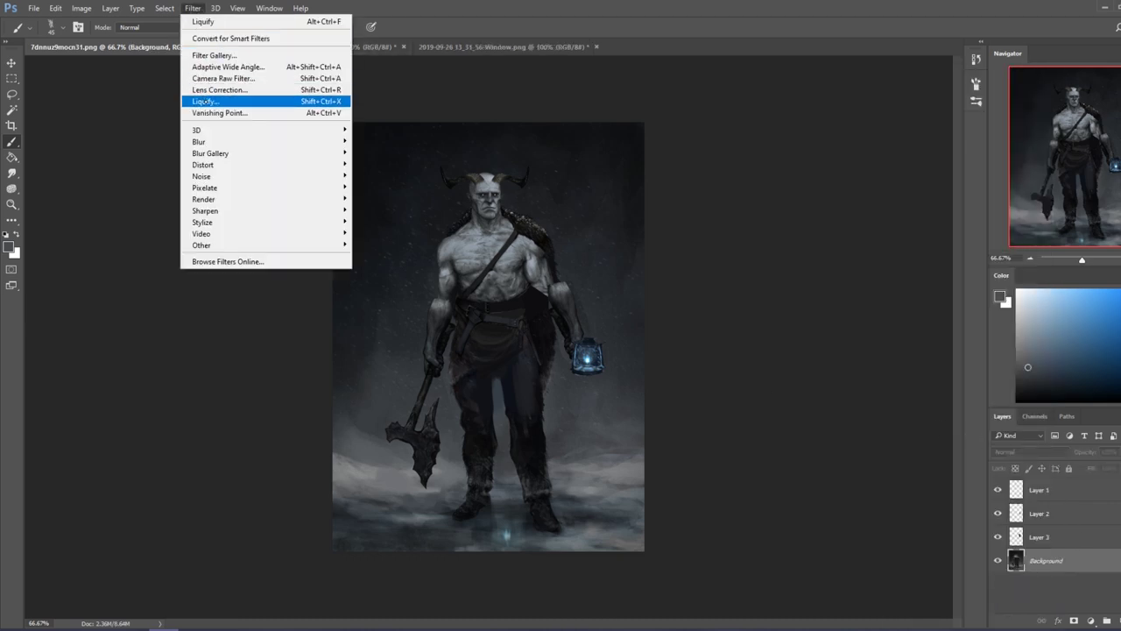
click(201, 99)
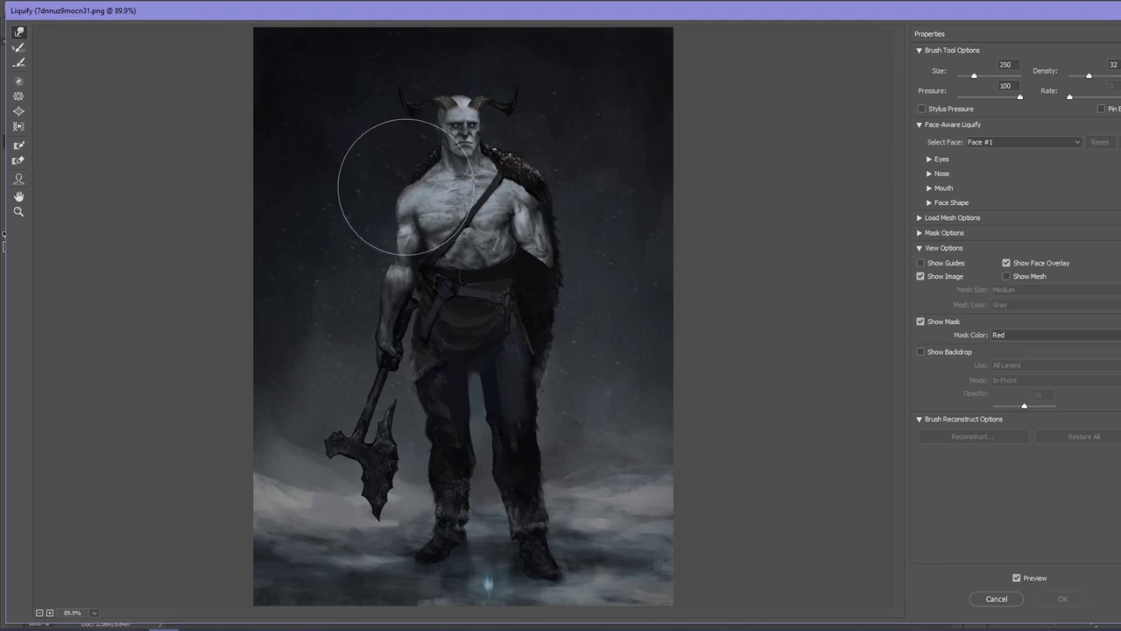
mouse_move(388, 176)
mouse_down()
mouse_move(475, 175)
mouse_move(529, 189)
mouse_up()
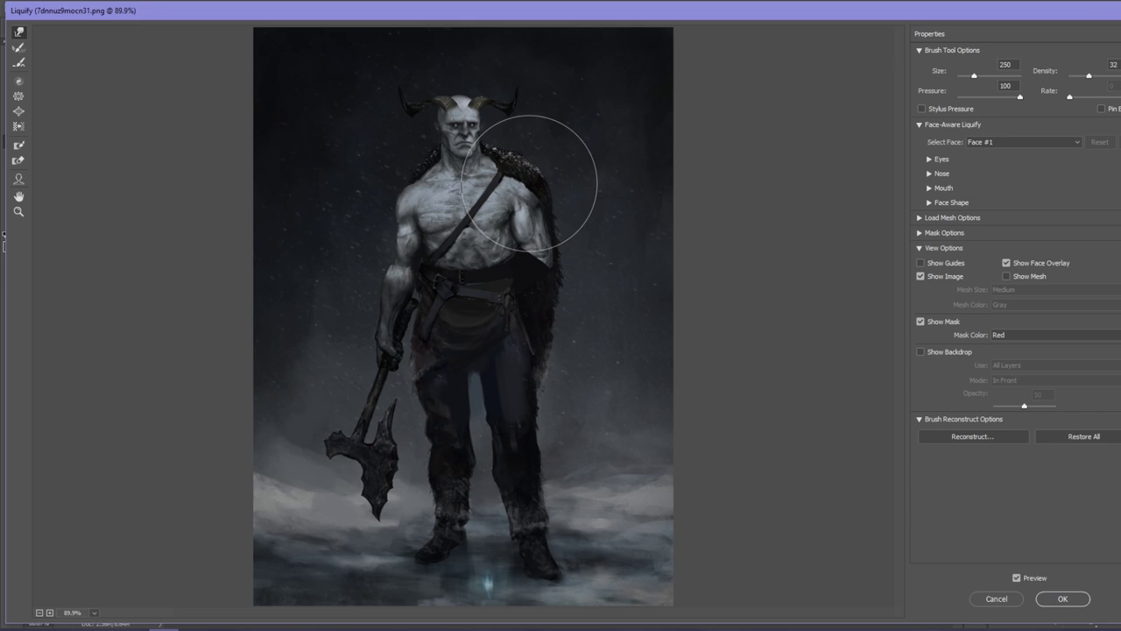
key(bracketleft)
key(bracketleft)
key(bracketleft)
key(bracketleft)
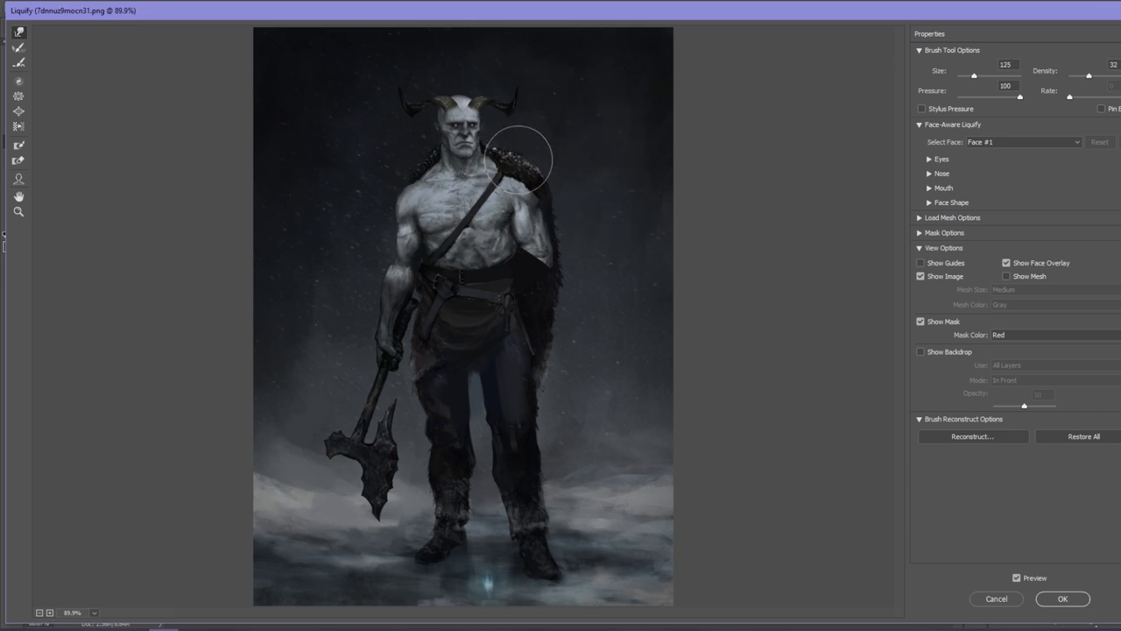
key(bracketleft)
key(bracketleft)
key(bracketleft)
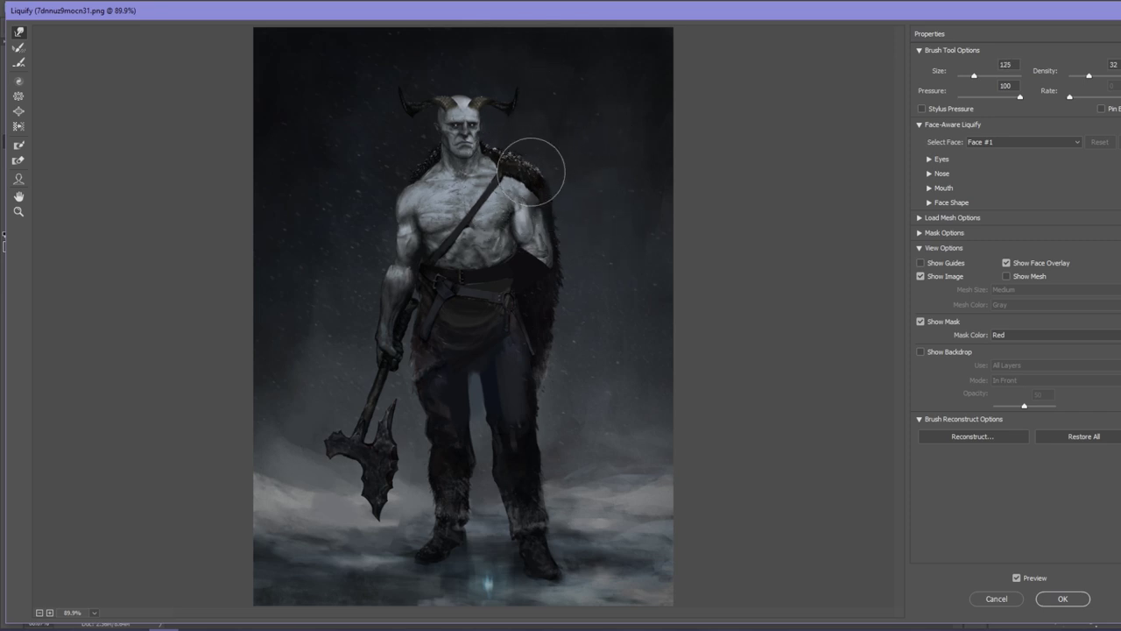
key(bracketleft)
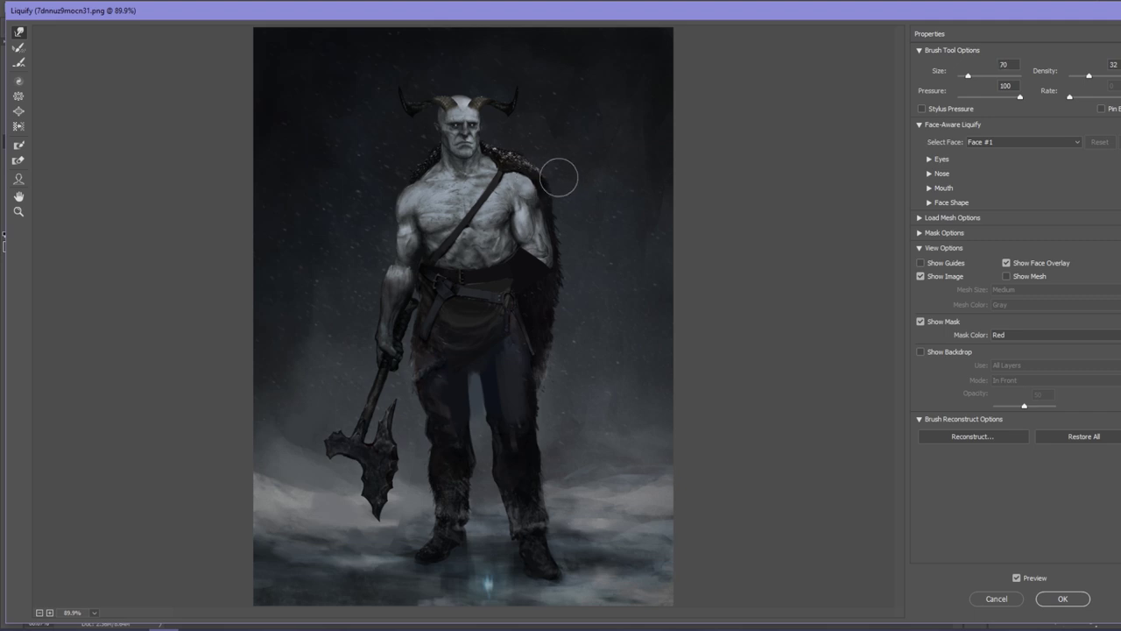
key(bracketright)
key(bracketright)
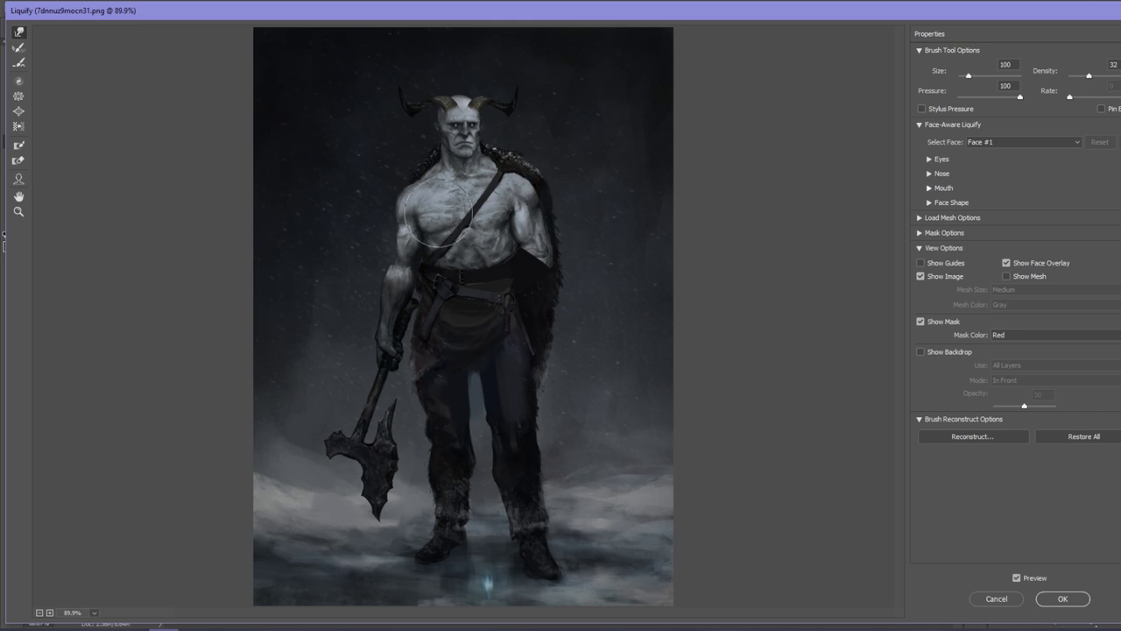
Step: Shrink the head and horns slightly with the Pucker tool at brush size 400
key(bracketright)
key(bracketright)
key(bracketright)
key(bracketright)
key(bracketright)
key(bracketright)
key(bracketright)
key(bracketright)
key(bracketright)
key(bracketright)
key(bracketleft)
key(bracketleft)
key(bracketleft)
key(bracketleft)
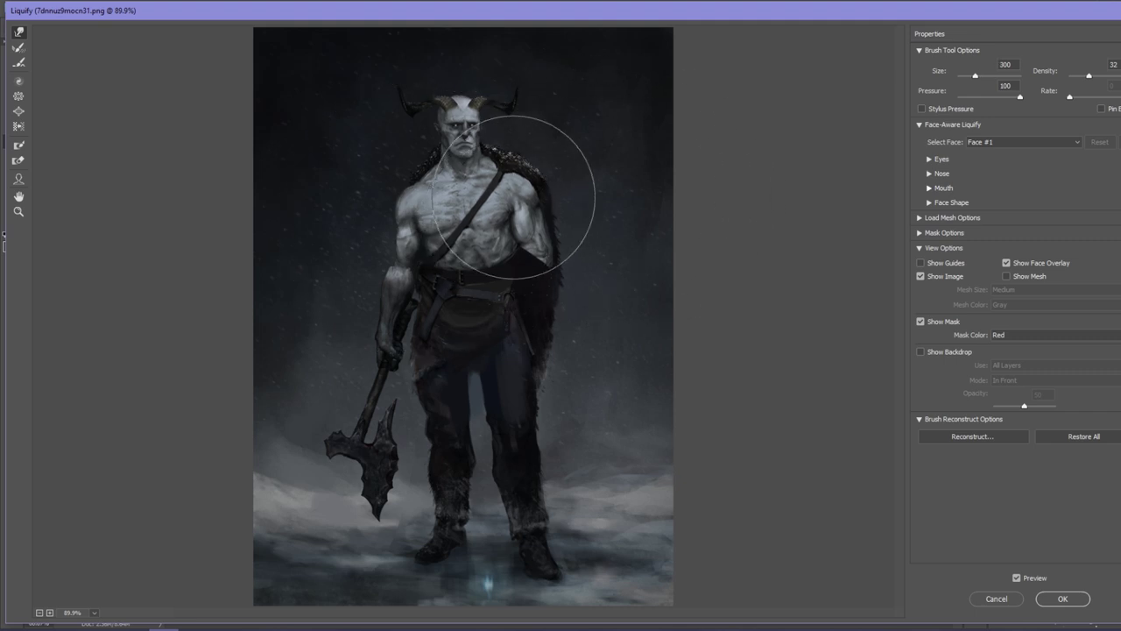
click(19, 96)
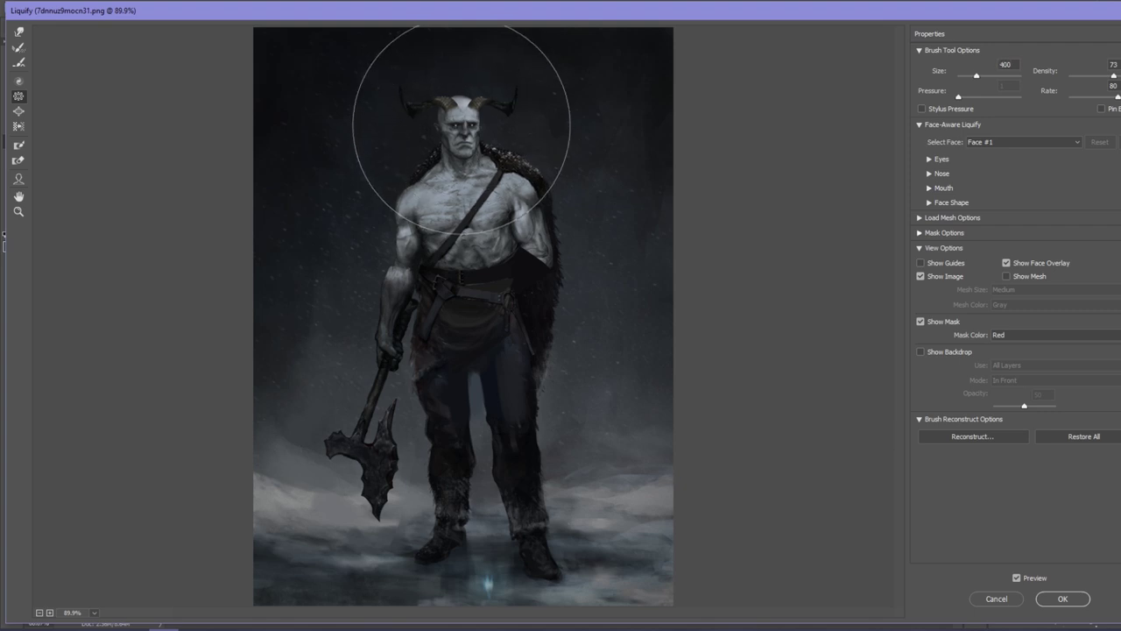
click(462, 124)
key(ctrl+z)
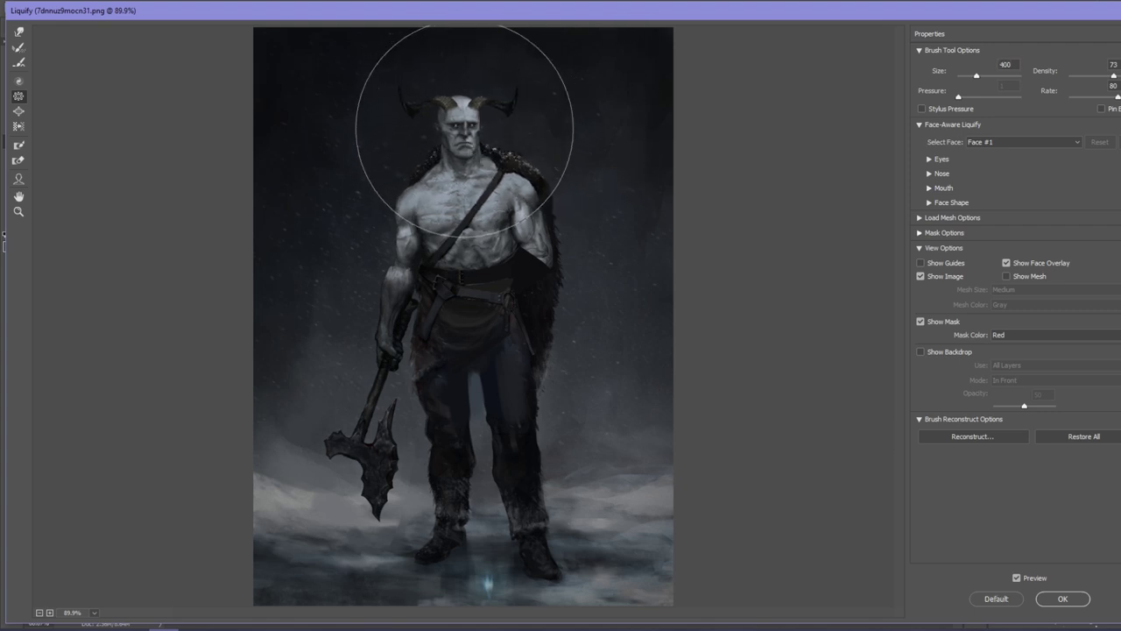
click(463, 128)
Step: Reshape the boots and push the face upward with the Forward Warp tool at size 150, and apply the Liquify filter
click(18, 34)
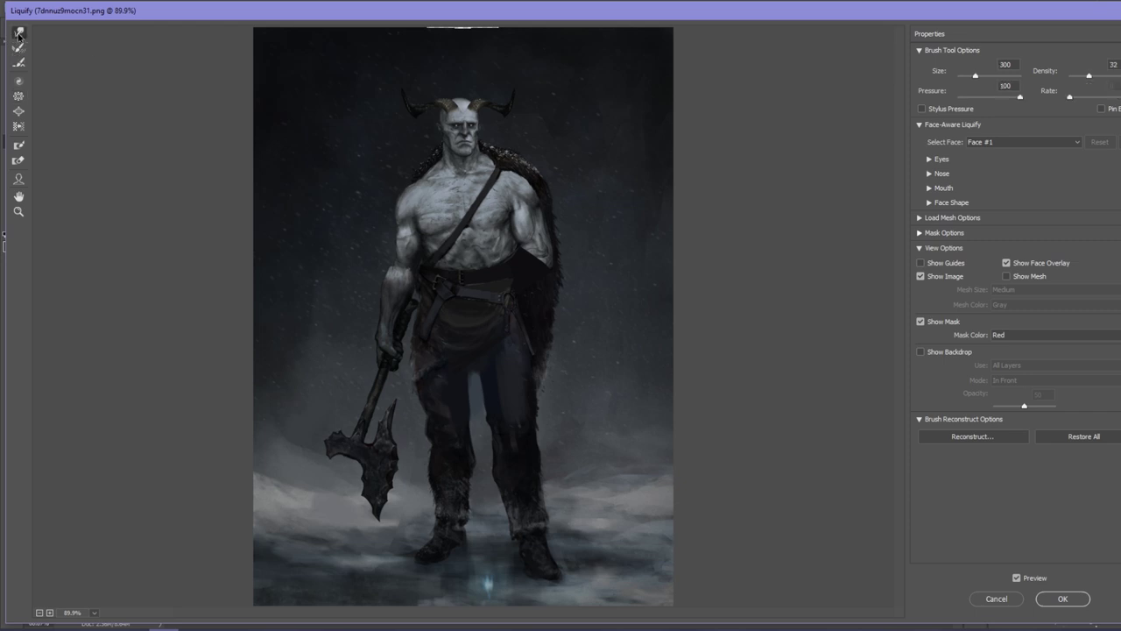
key(bracketleft)
key(bracketleft)
key(bracketleft)
key(bracketleft)
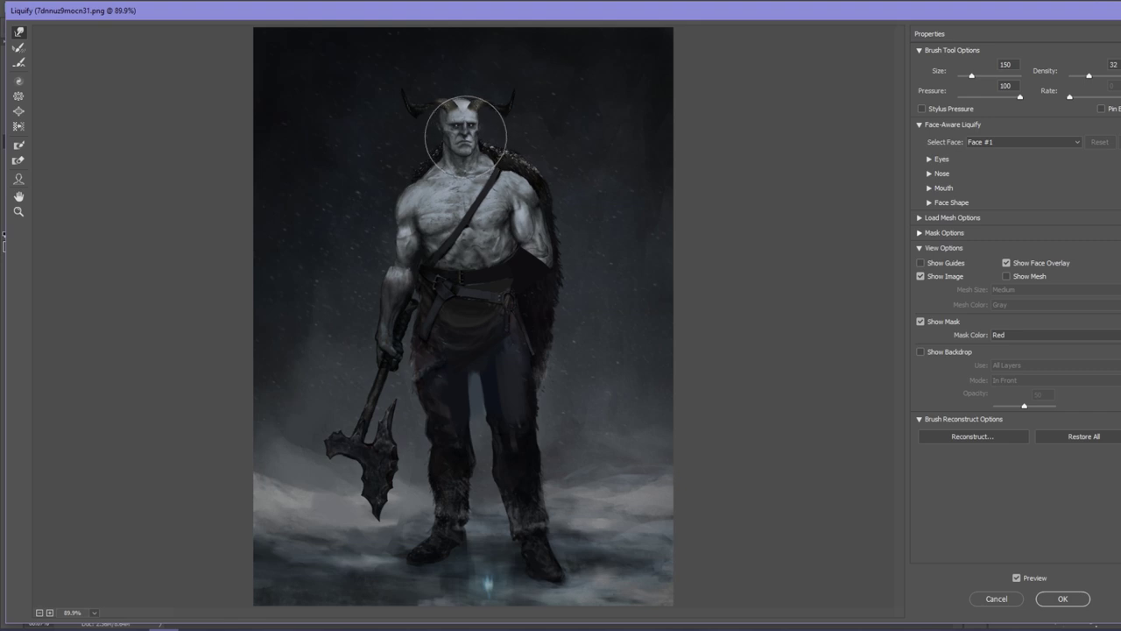
drag(465, 131, 461, 107)
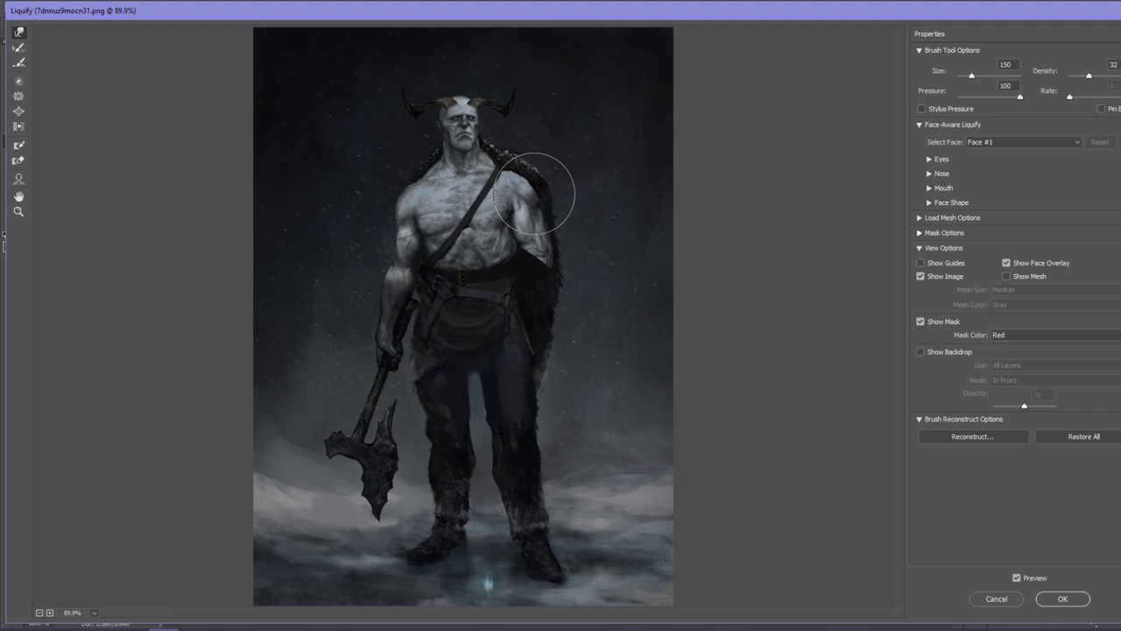
click(1062, 598)
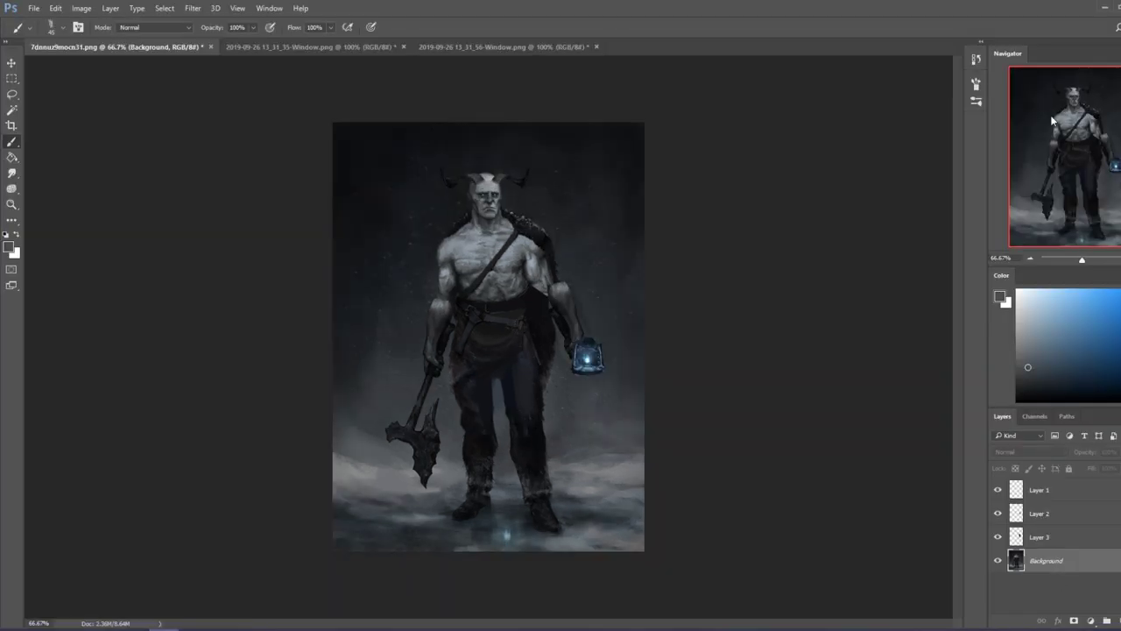
Step: Compare the figure before and after Liquify and against the earlier Free Transform states in the history, returning to the Liquify state
key(ctrl+1)
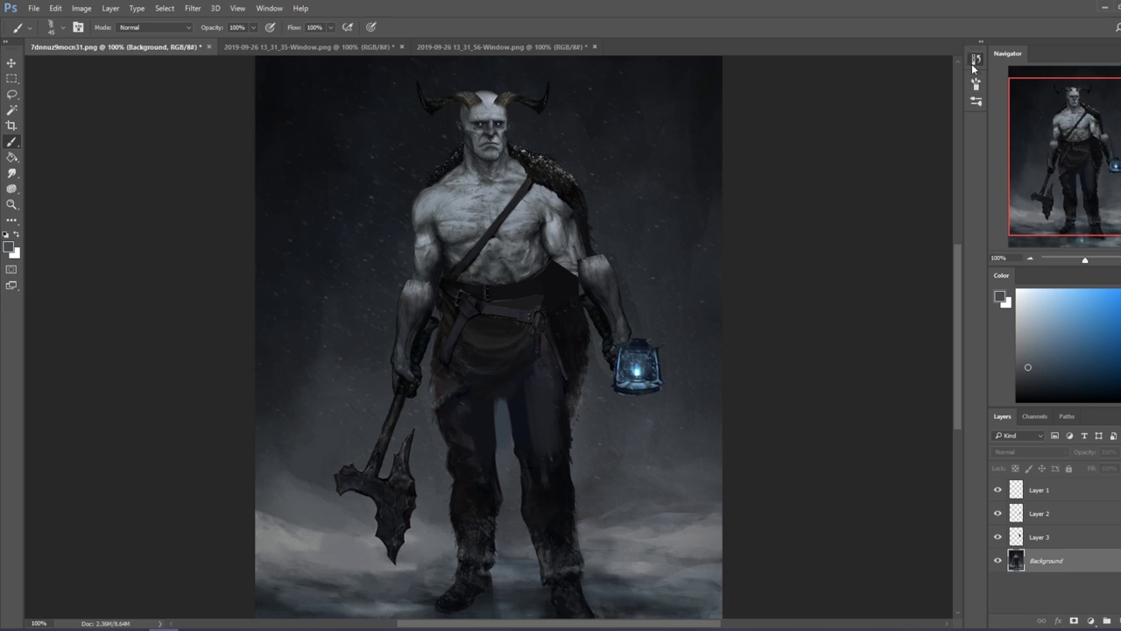
click(975, 61)
scroll(923, 253, up, 6)
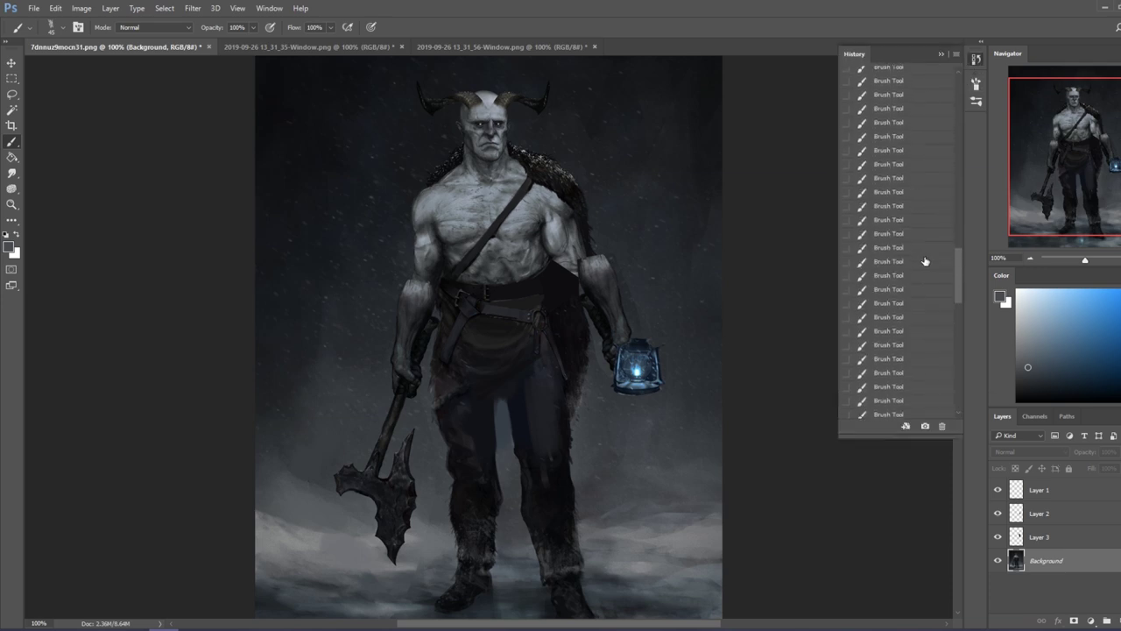
drag(962, 268, 961, 392)
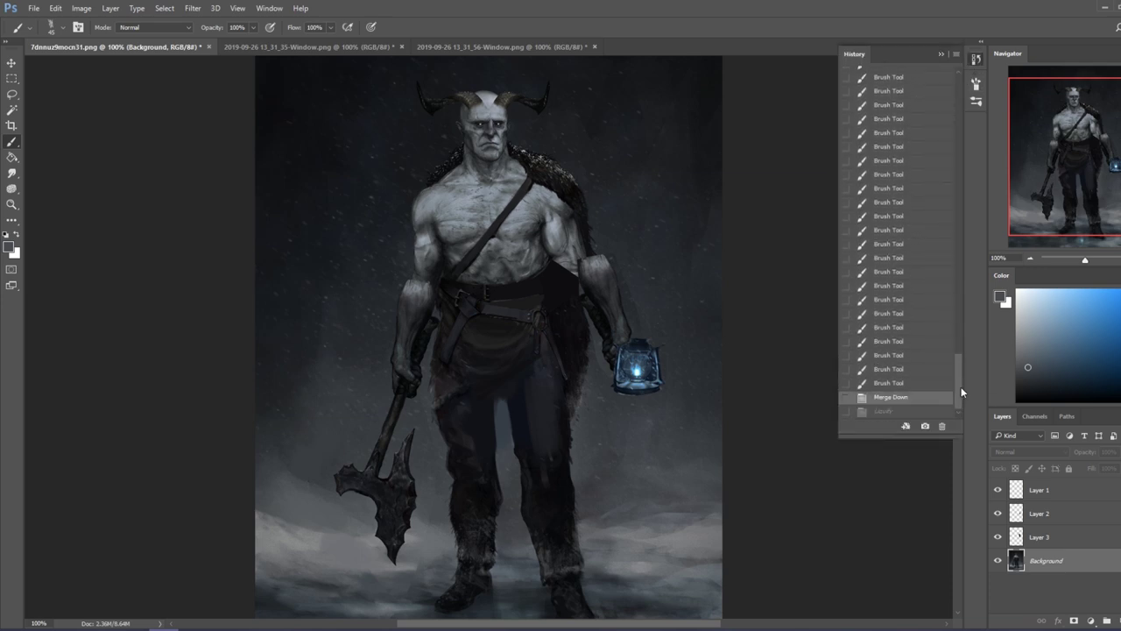
click(882, 412)
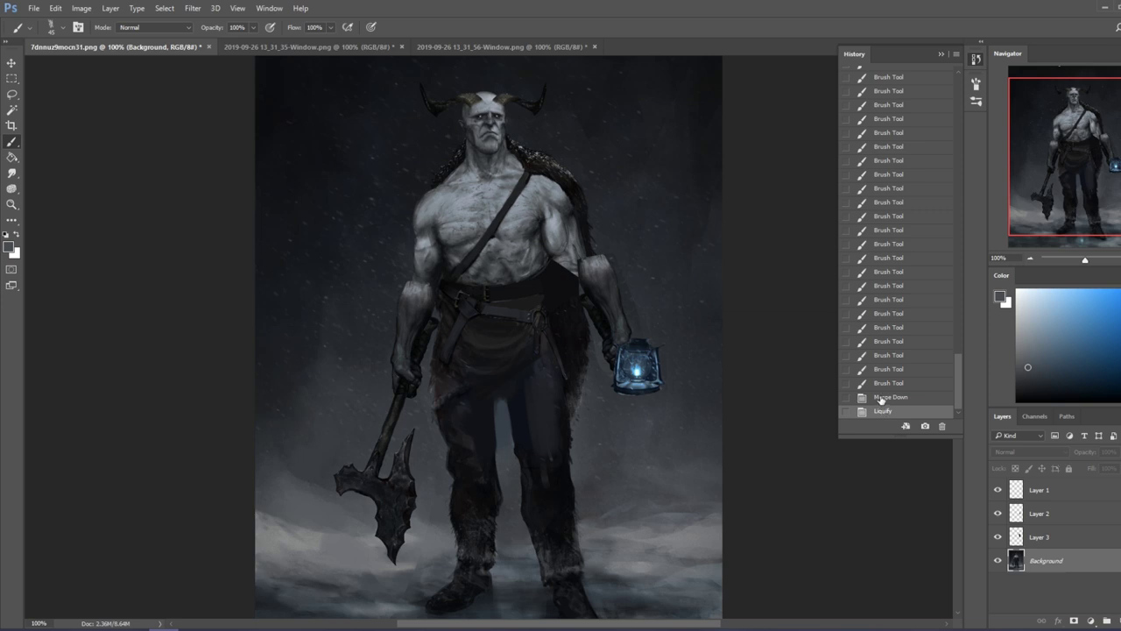
click(882, 398)
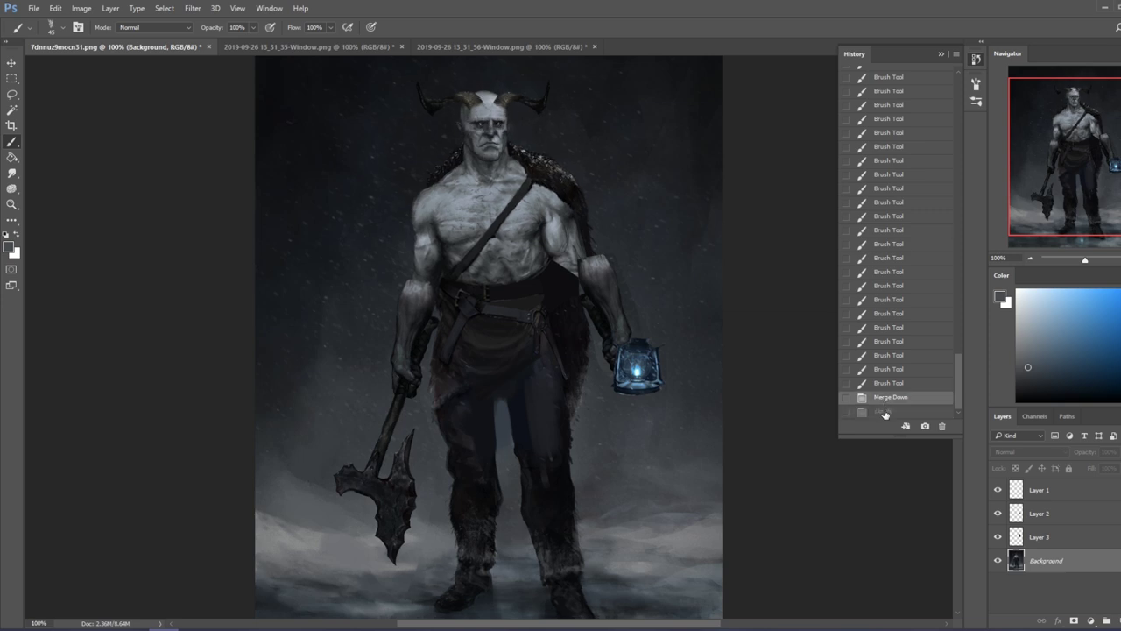
click(883, 412)
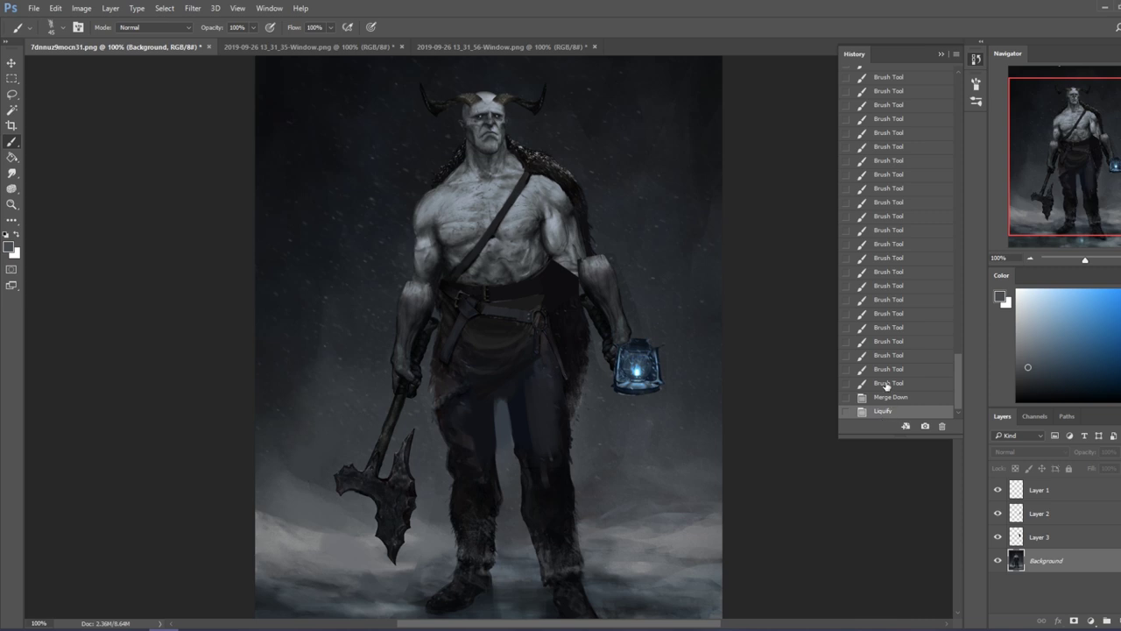
scroll(891, 252, up, 3)
click(891, 74)
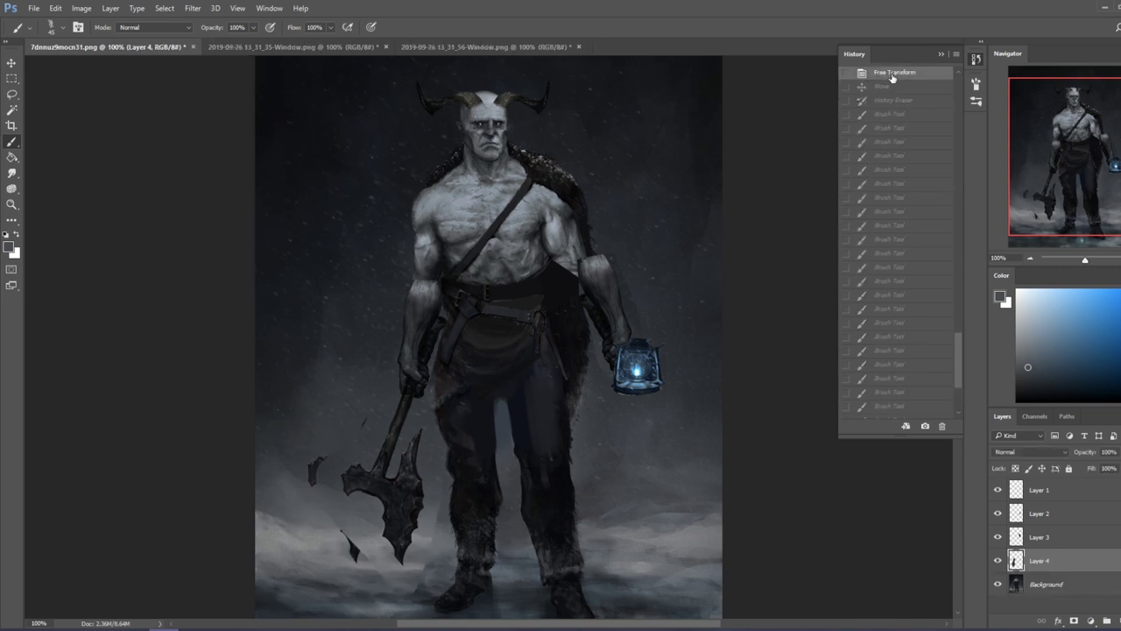
scroll(910, 98, up, 3)
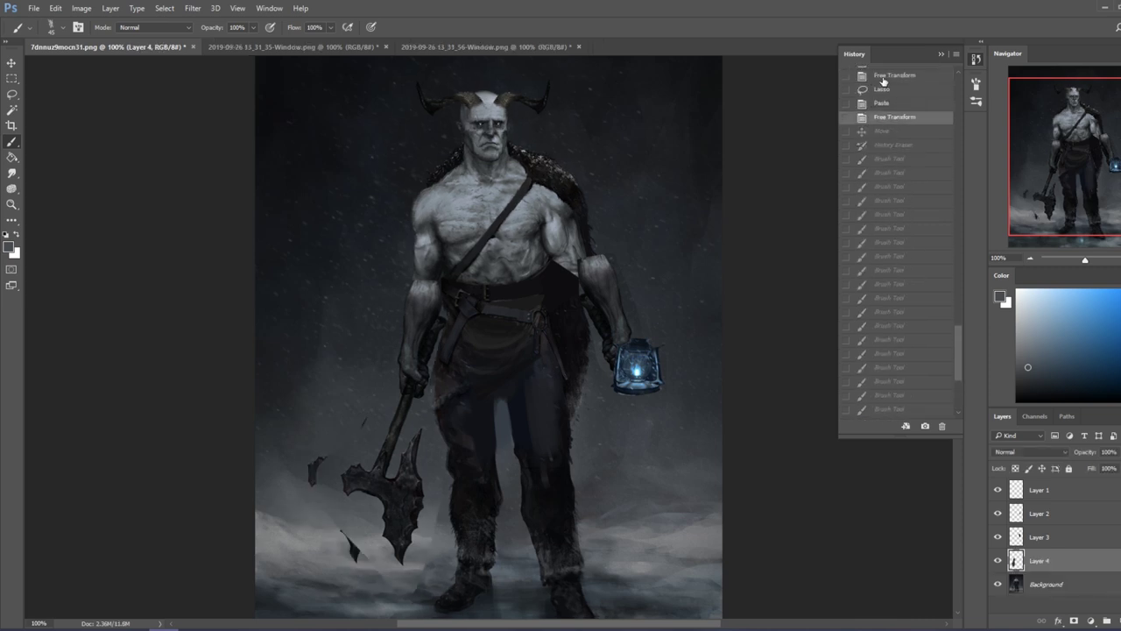
click(883, 77)
scroll(898, 237, down, 5)
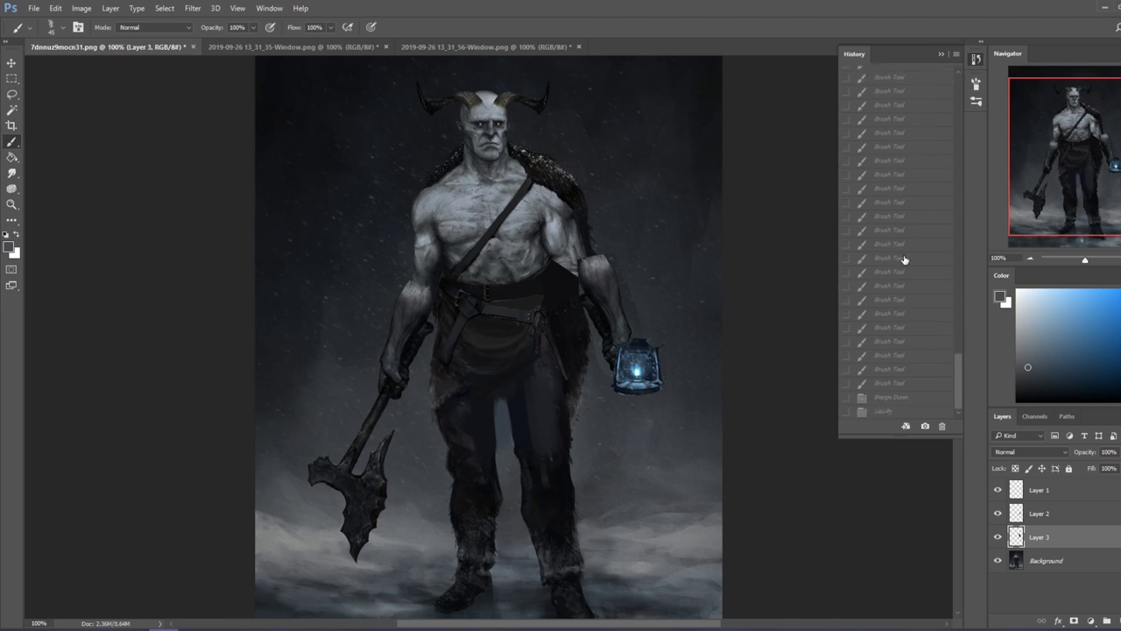
click(877, 412)
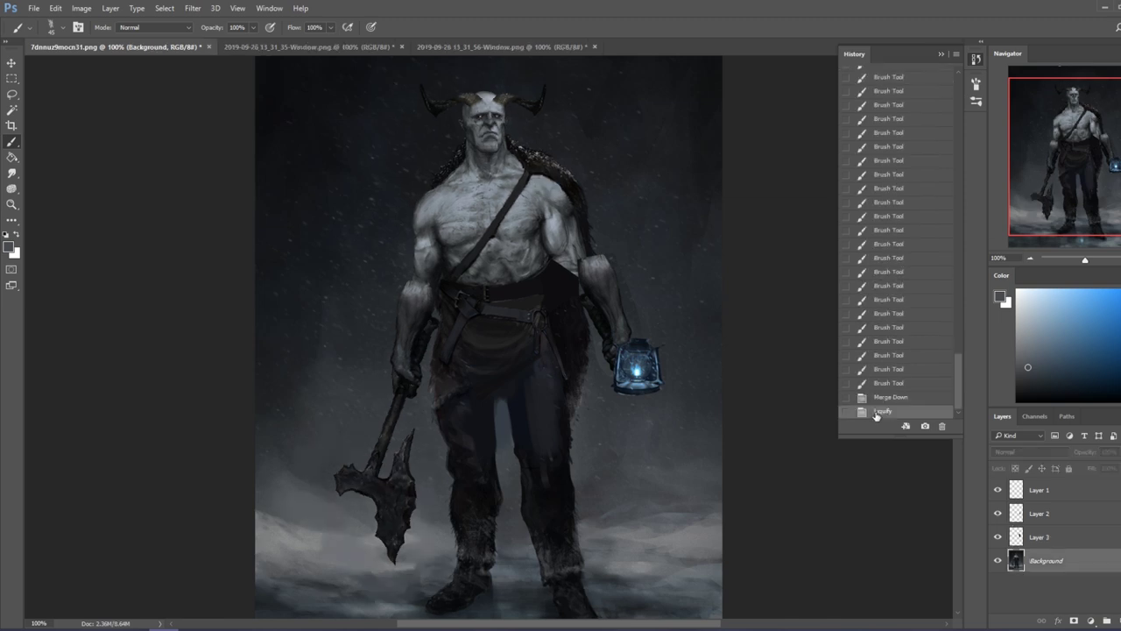
click(942, 55)
Step: Select Layer 2 and Layer 3 together and move the forearm and lantern slightly downward
key(ctrl+minus)
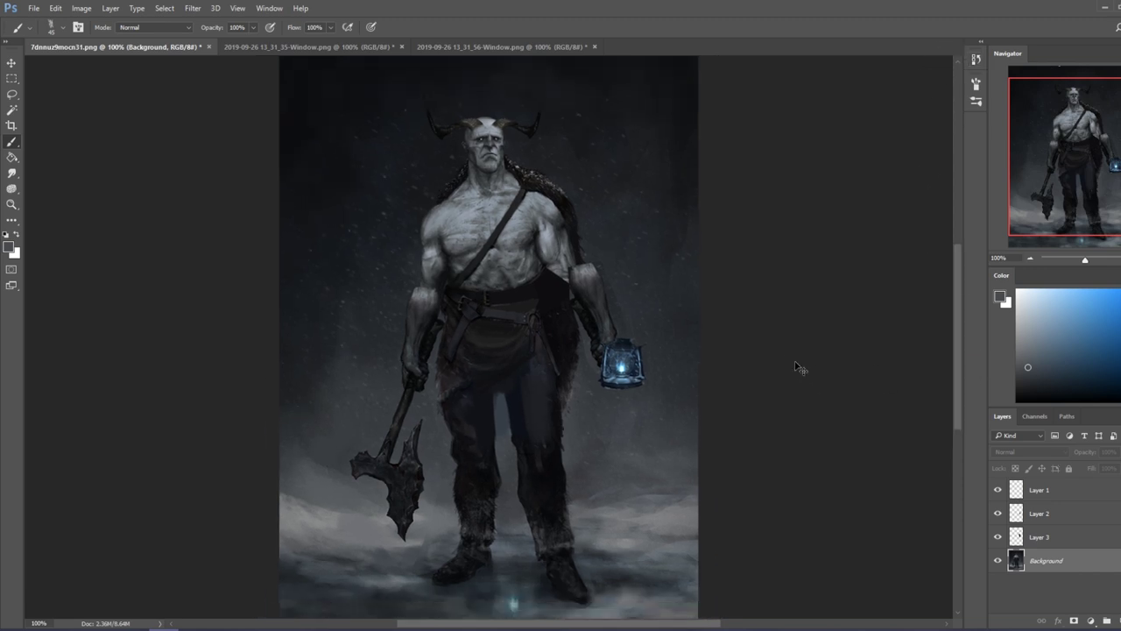
click(1077, 539)
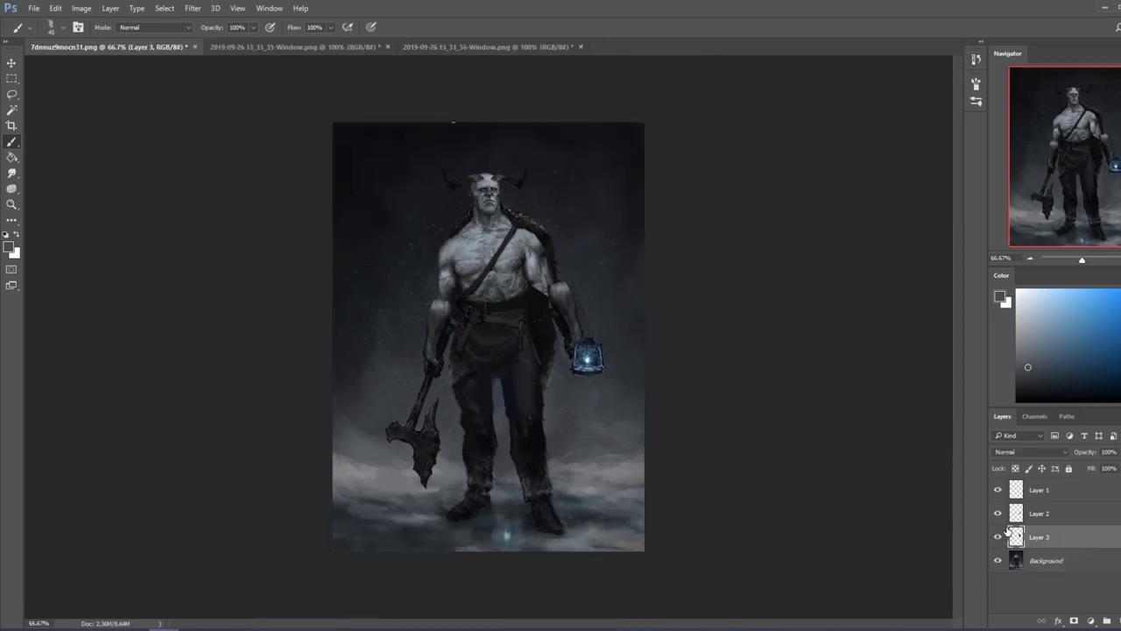
shift+click(1043, 518)
key(v)
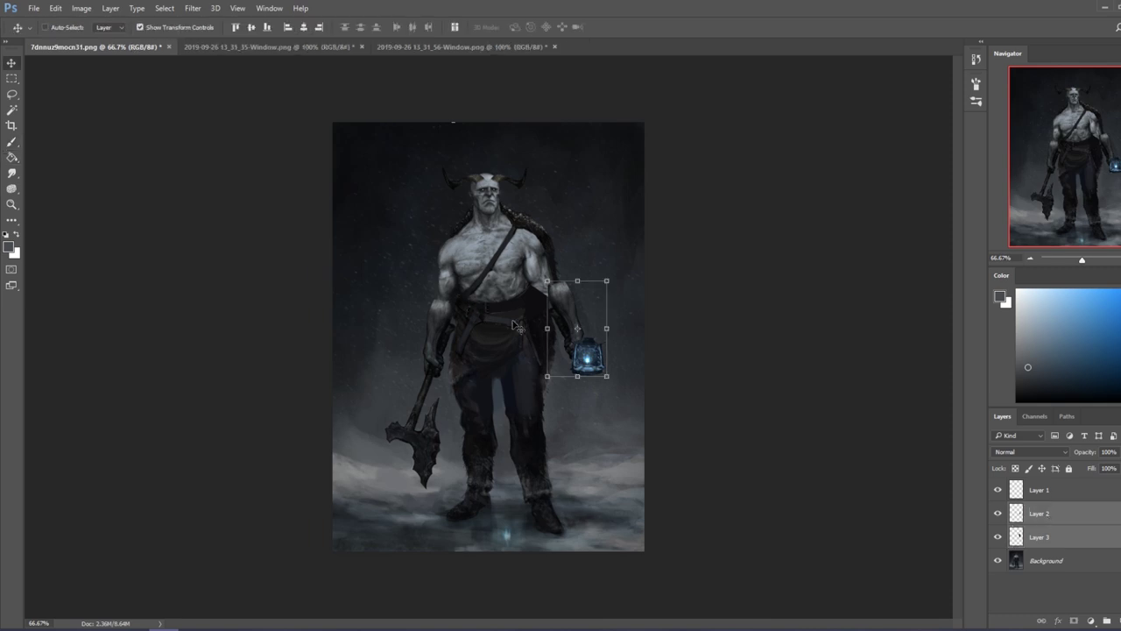
drag(566, 304, 564, 320)
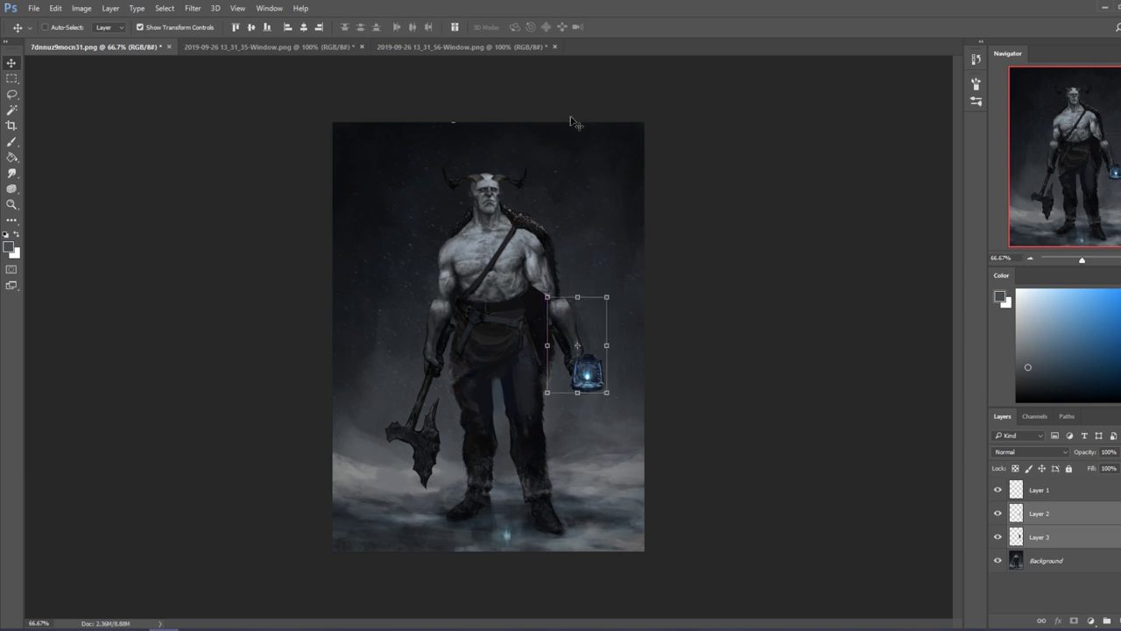
Step: Move only the lantern on Layer 2 down and slightly toward the leg so it hangs below the fist
click(1056, 532)
click(1052, 517)
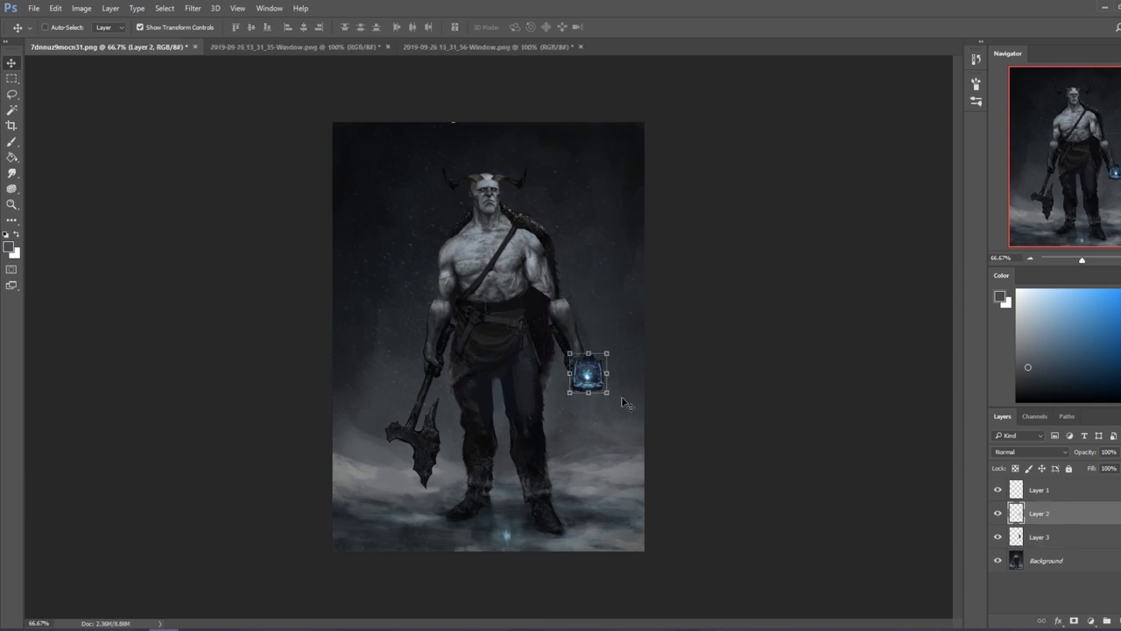
drag(599, 386, 591, 420)
key(Left)
key(Left)
key(Left)
key(Left)
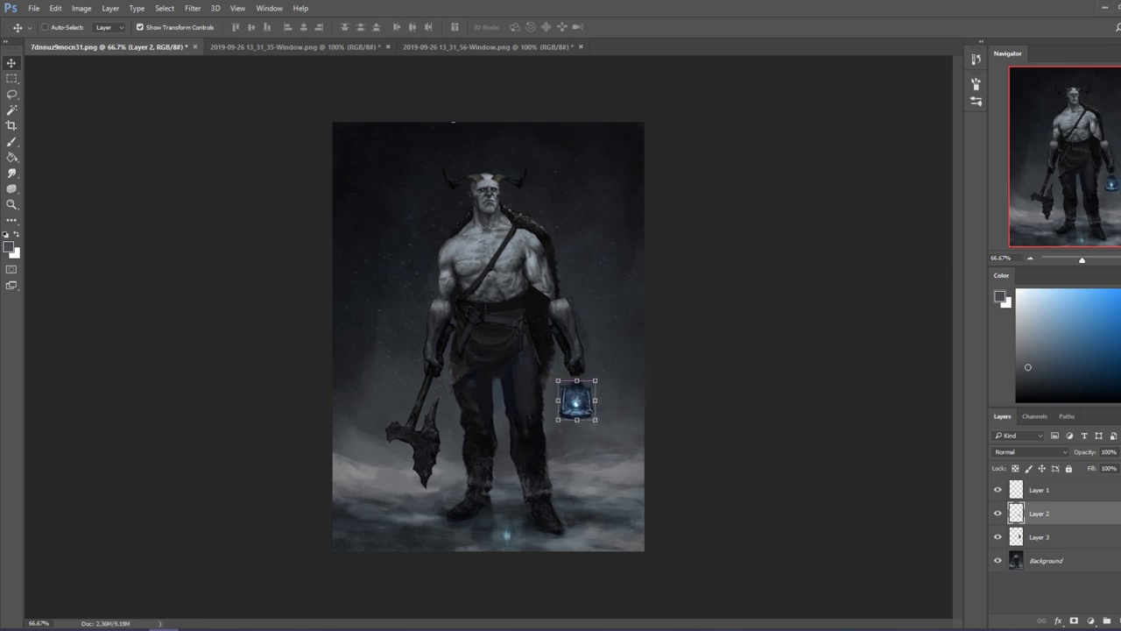
Step: Nudge the lantern on Layer 2 upward and slightly toward the leg so it sits against the fist
key(Up)
key(Up)
key(Up)
key(Up)
key(Up)
key(Left)
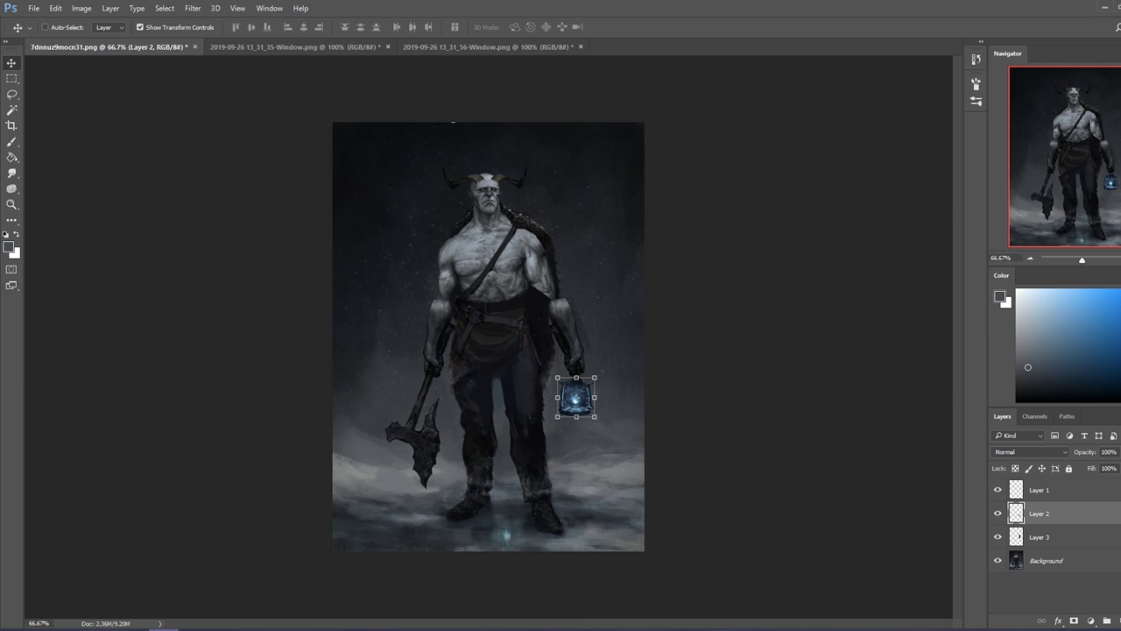
key(Up)
key(Up)
key(Up)
key(Up)
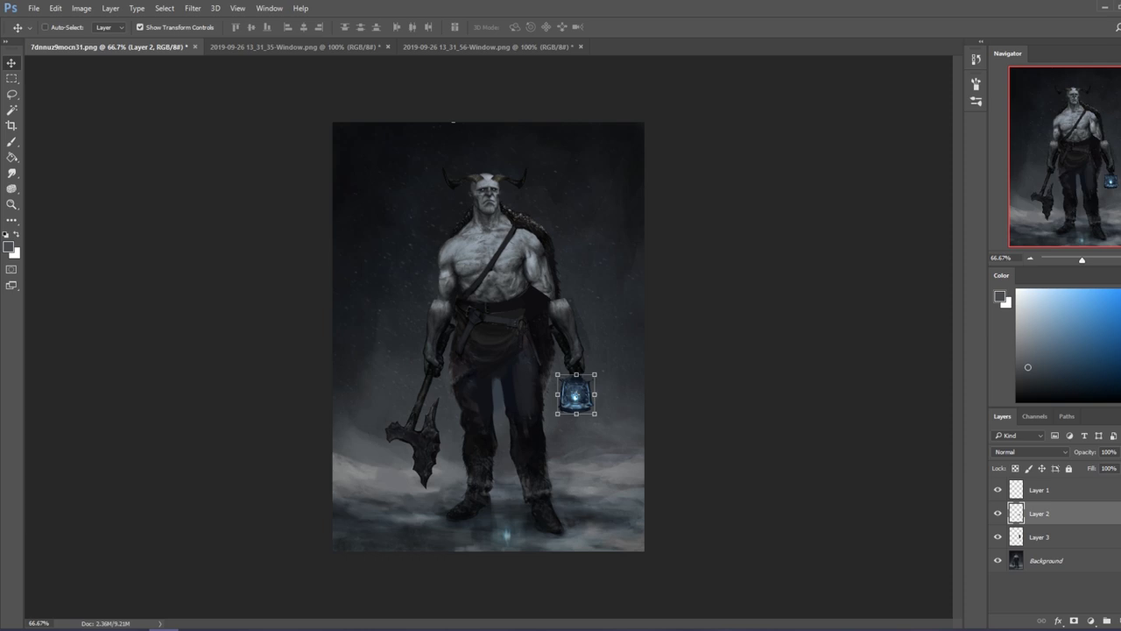
key(Up)
key(Up)
key(Up)
Step: Erase stray edges where the lantern handle meets the fist on Layer 2 and Layer 3, using the Eraser at size 20
key(e)
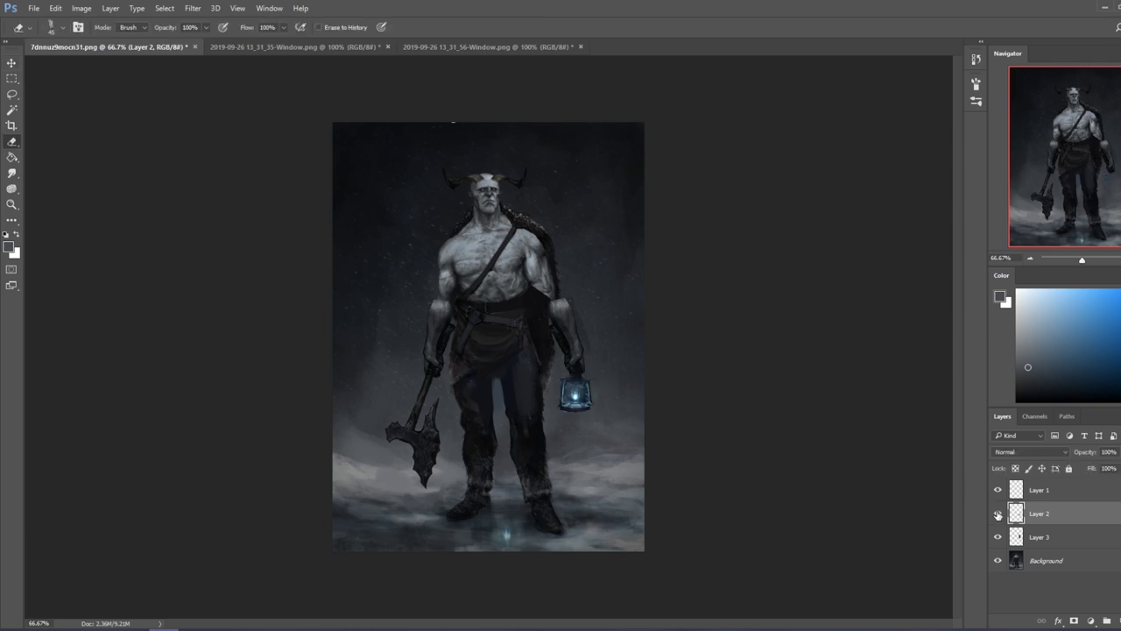
key(bracketleft)
key(bracketleft)
key(bracketleft)
click(1051, 536)
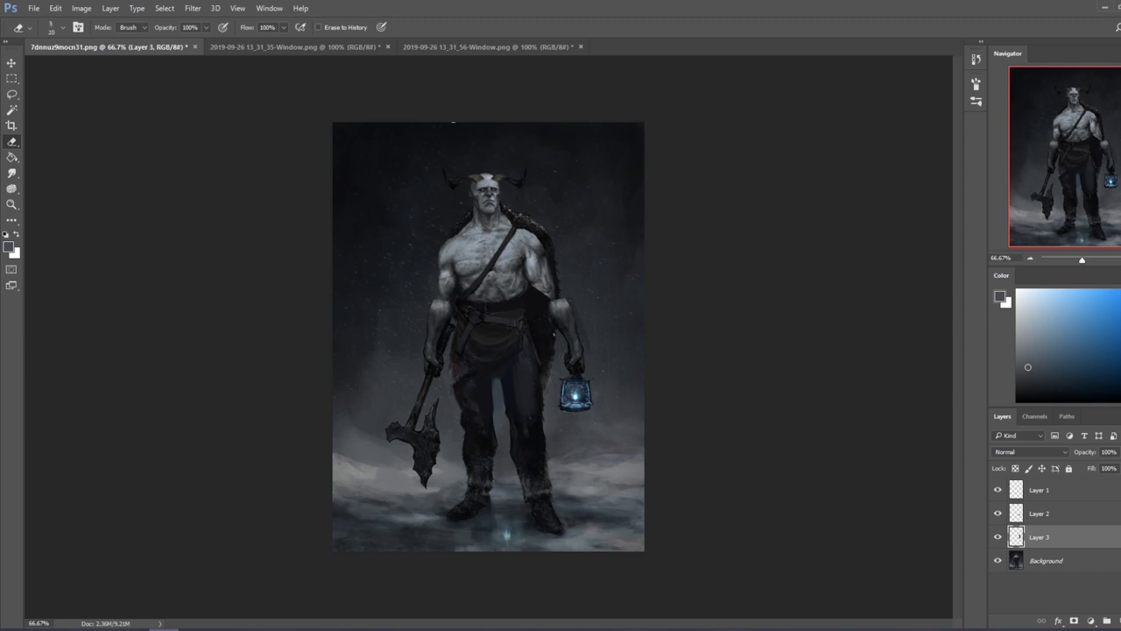
Step: Lasso the upper arm on the lantern side of the Background and copy it to a new layer
click(1047, 561)
key(l)
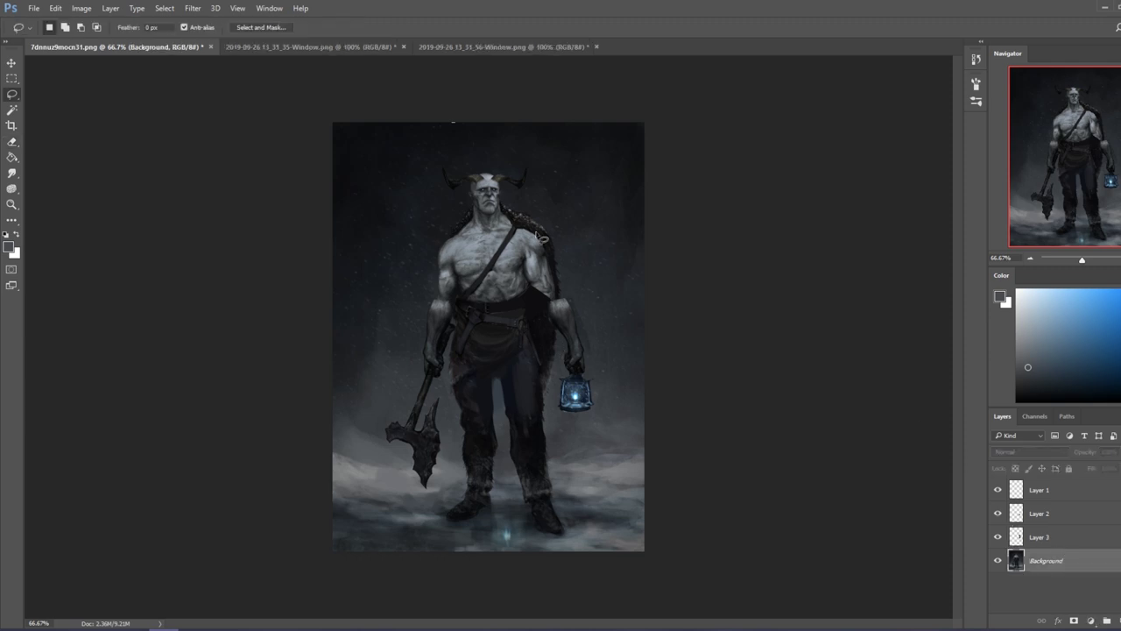
mouse_move(533, 230)
mouse_down()
mouse_move(528, 276)
mouse_move(557, 305)
mouse_move(559, 260)
mouse_move(534, 231)
mouse_move(564, 304)
mouse_move(571, 250)
mouse_up()
key(ctrl+j)
Step: Rotate the copied upper arm to about -3.63 degrees, shift it to line up with the forearm, and apply the transform
key(v)
drag(559, 230, 537, 246)
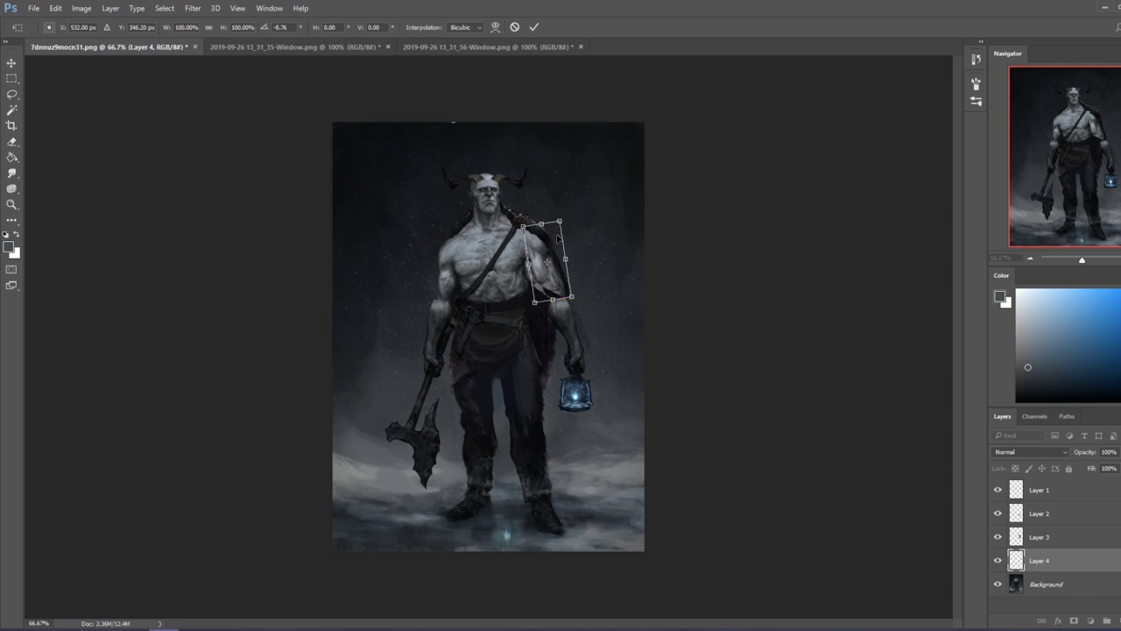
drag(548, 262, 545, 261)
drag(570, 208, 574, 210)
drag(545, 261, 545, 261)
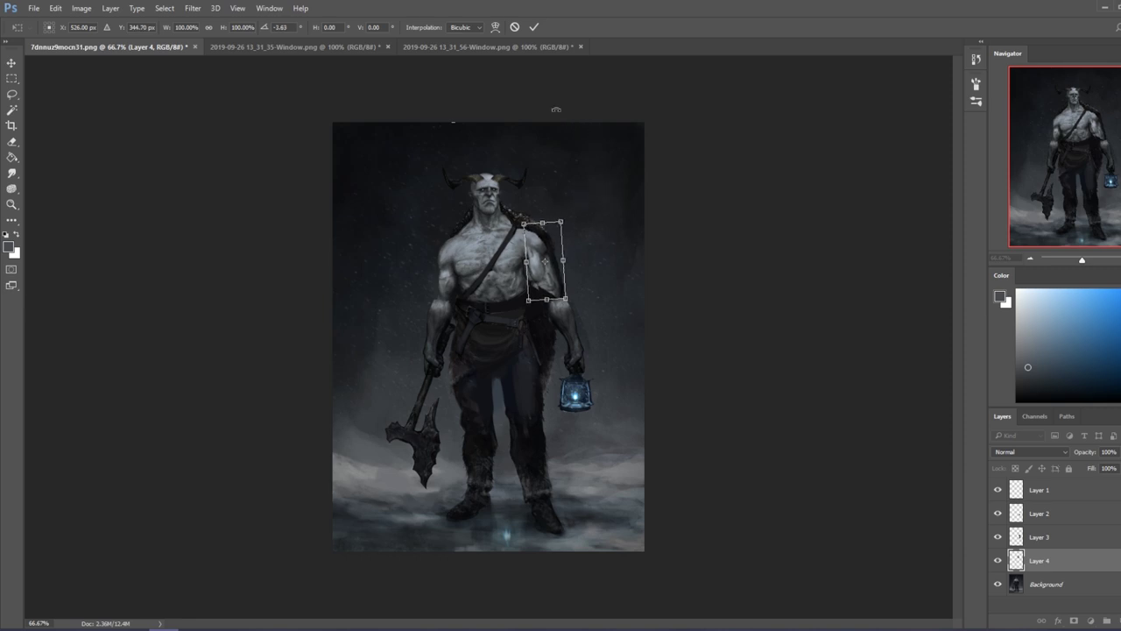
key(Return)
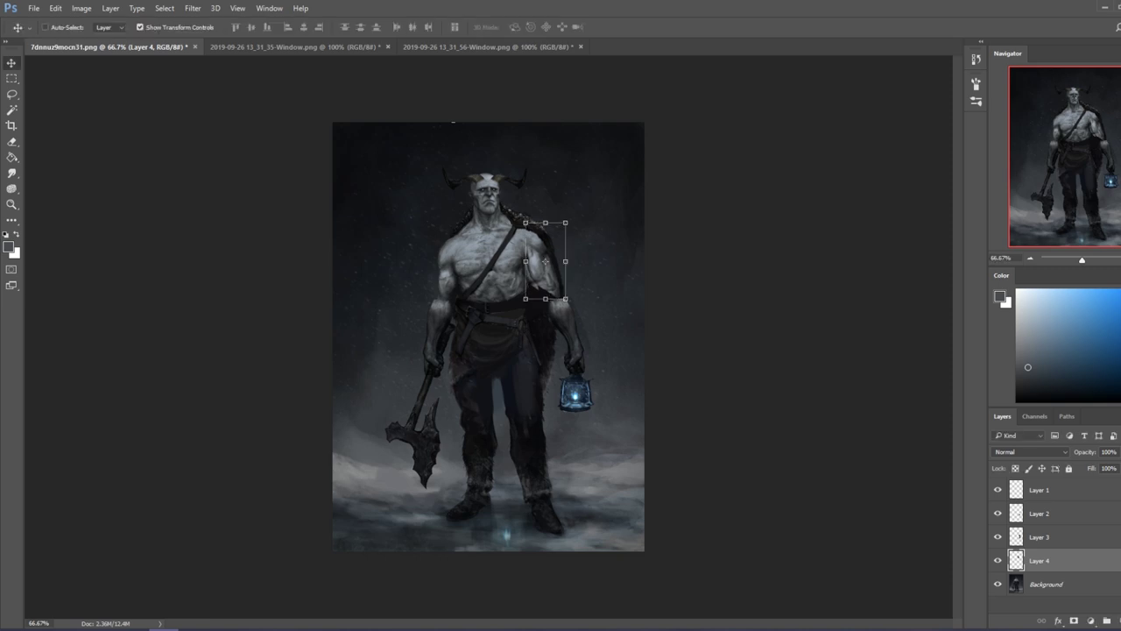
Step: Sample dark tones from the cloak and paint over the seam between the rotated upper arm and the cloak with a small brush
key(b)
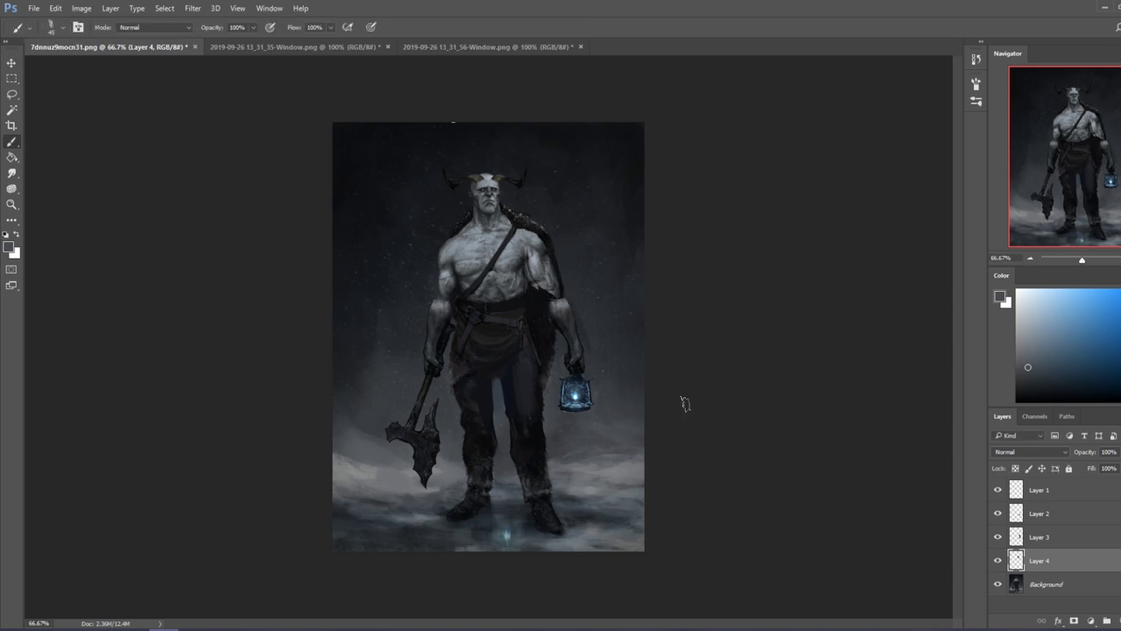
alt+click(531, 332)
key(bracketleft)
key(bracketleft)
key(bracketleft)
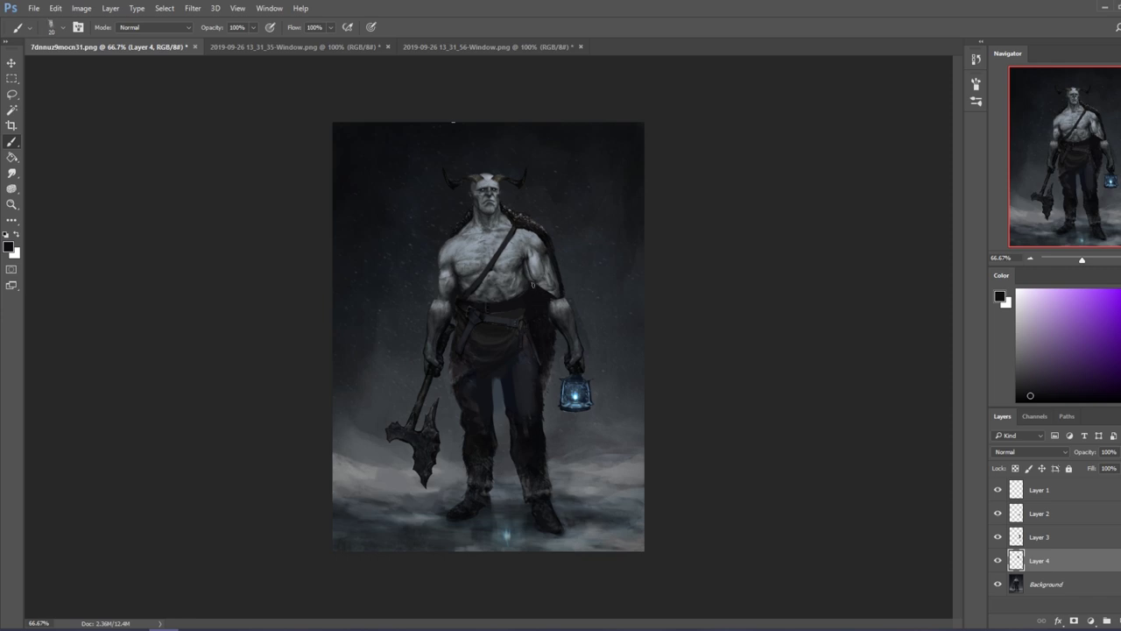
right_click(531, 282)
alt+click(538, 303)
alt+click(522, 296)
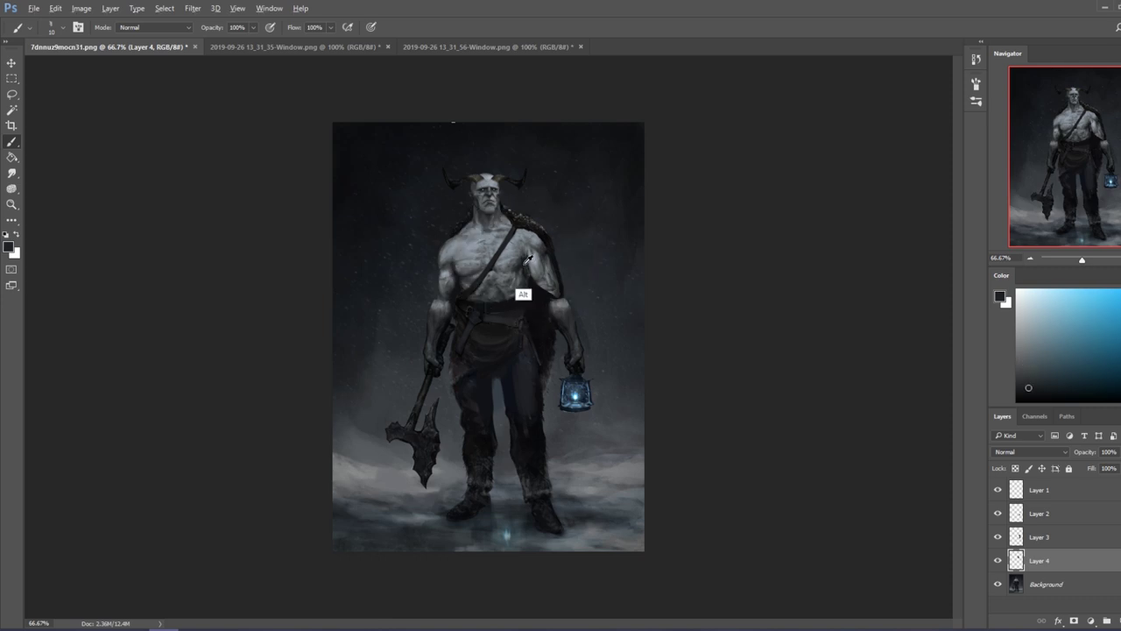
Step: Sample skin and shadow tones and blend the upper arm into the torso and elbow with the brush at size 10
alt+click(522, 293)
alt+click(532, 261)
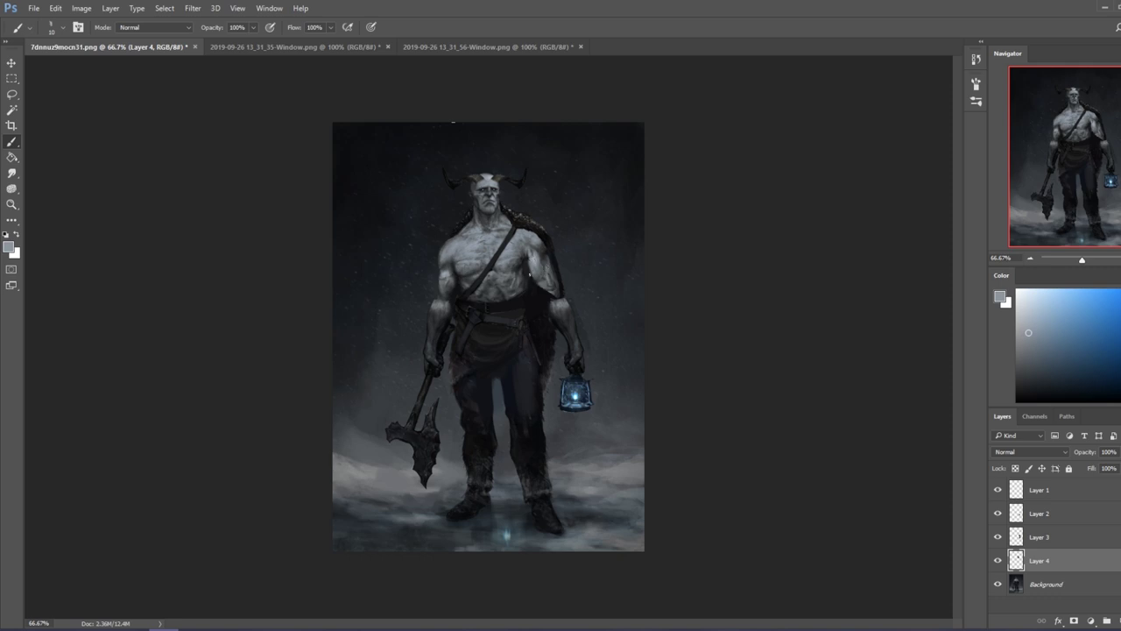
alt+click(520, 303)
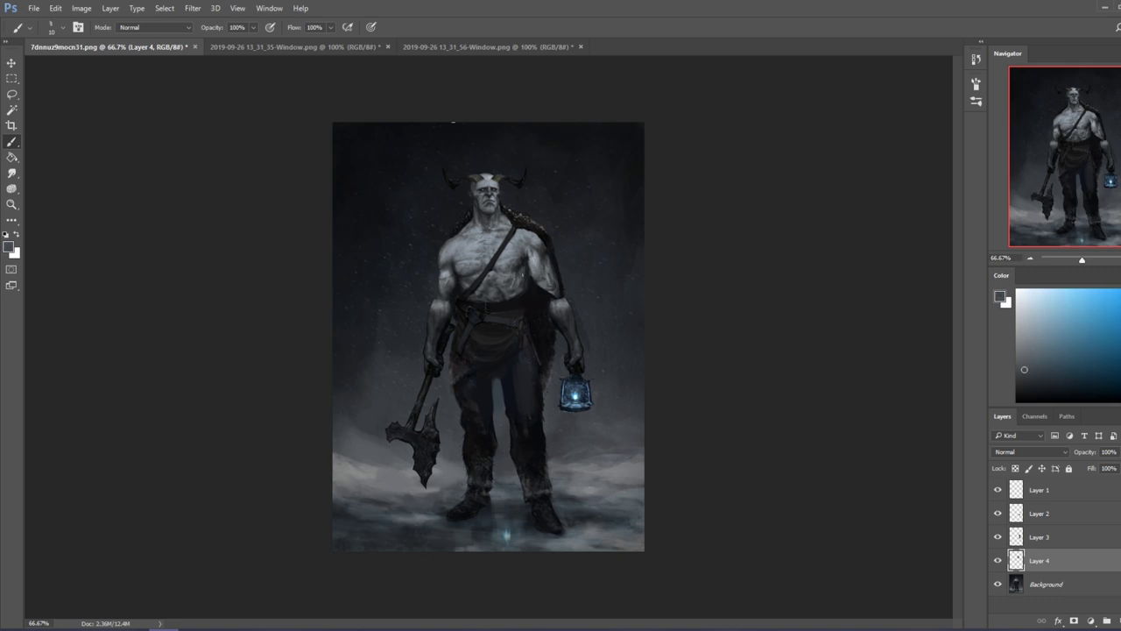
key(alt)
alt+click(534, 287)
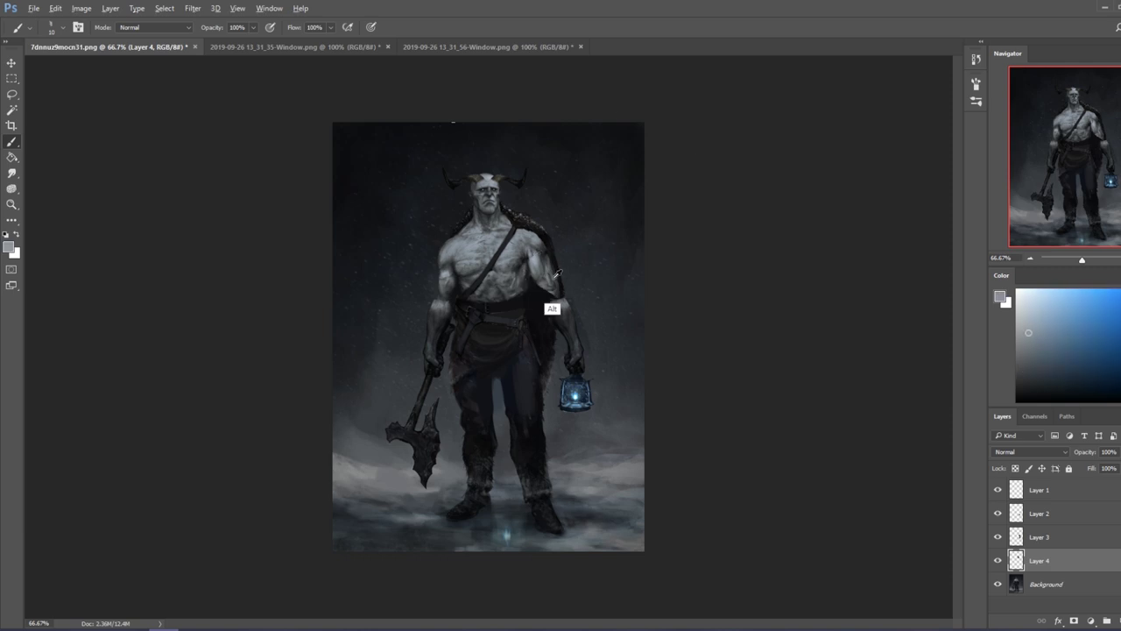
alt+click(534, 296)
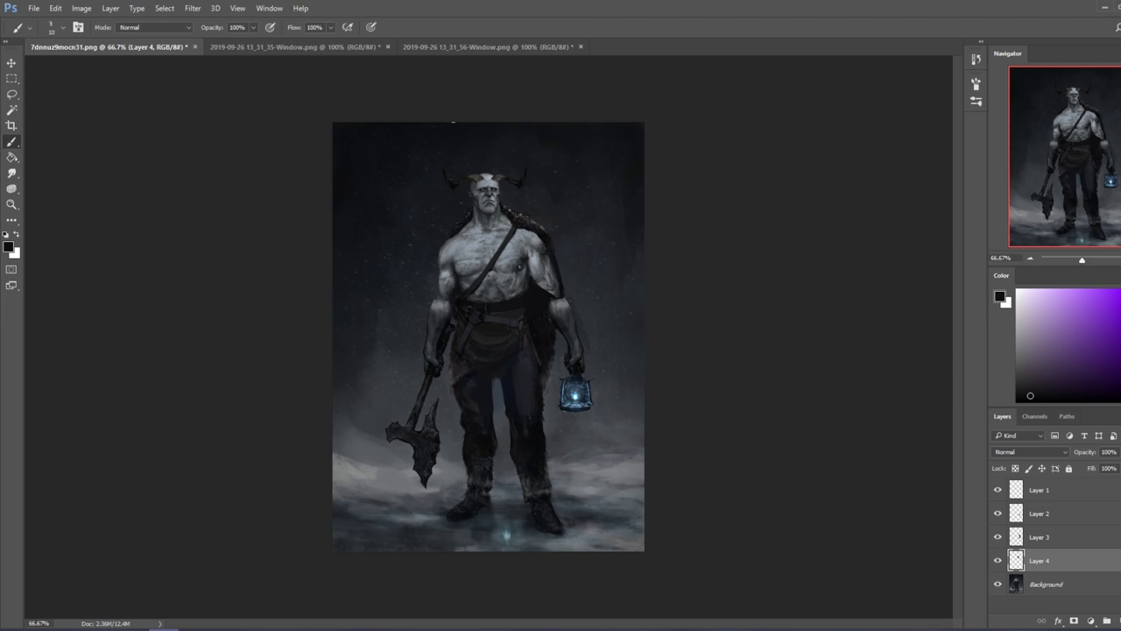
alt+click(550, 317)
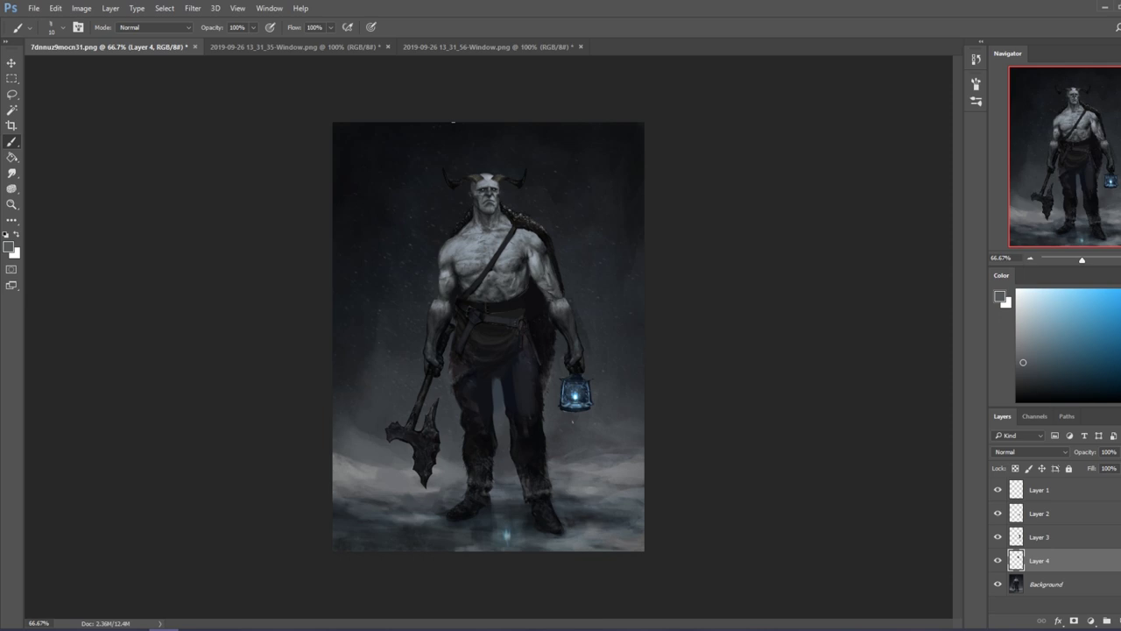
Step: Paint dark trouser and cloak tones over the bright gap between the upper legs and along the cloak's edge
alt+click(506, 386)
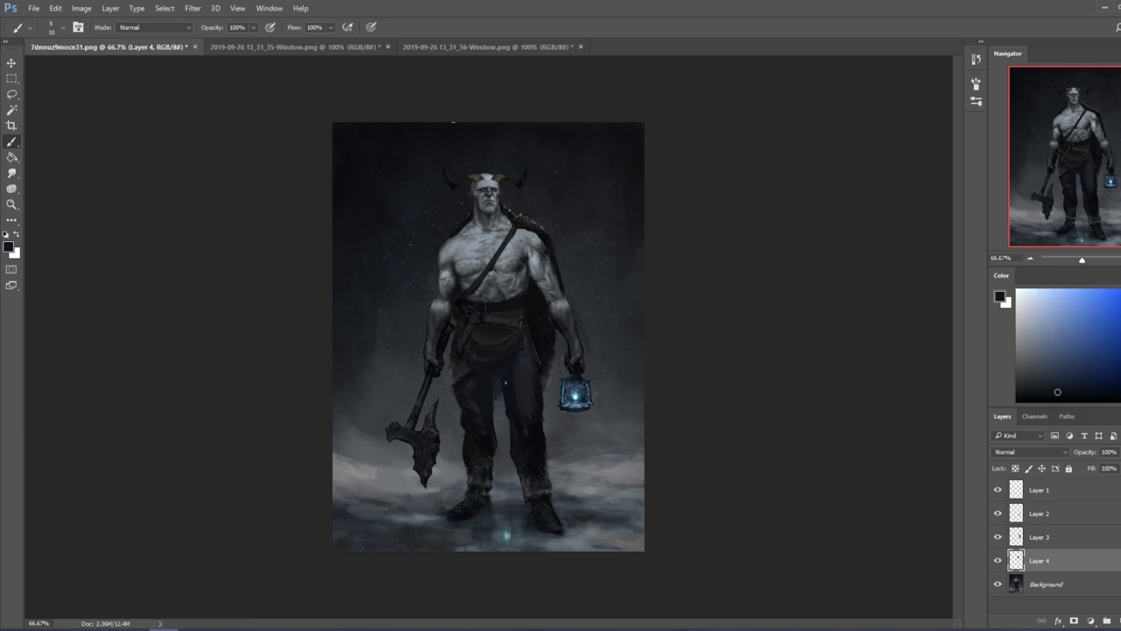
alt+click(547, 404)
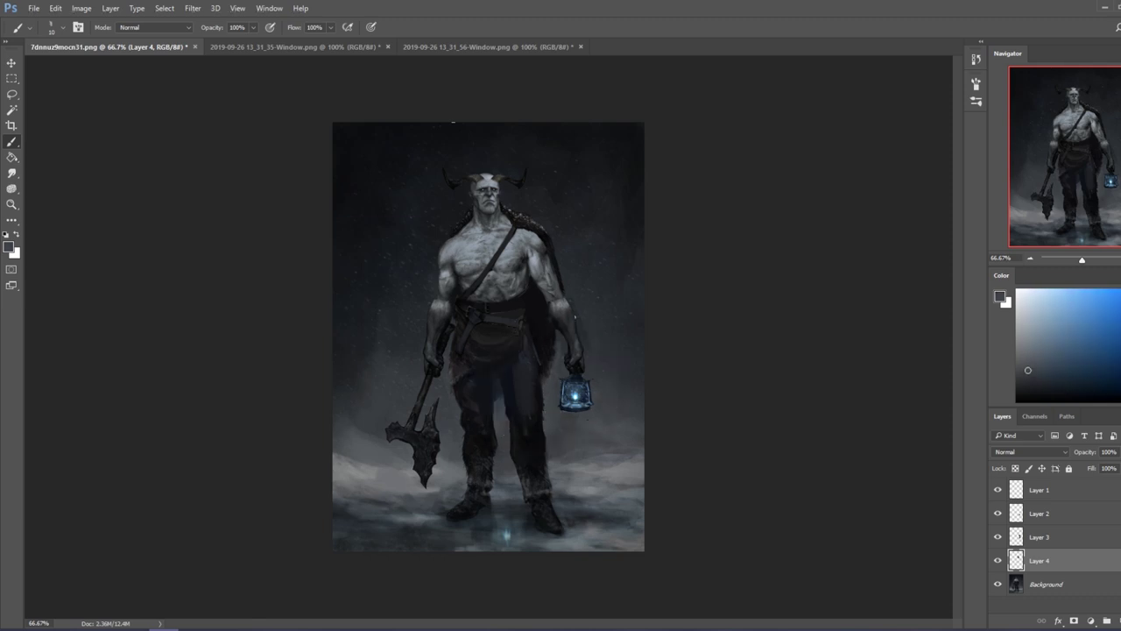
alt+click(552, 343)
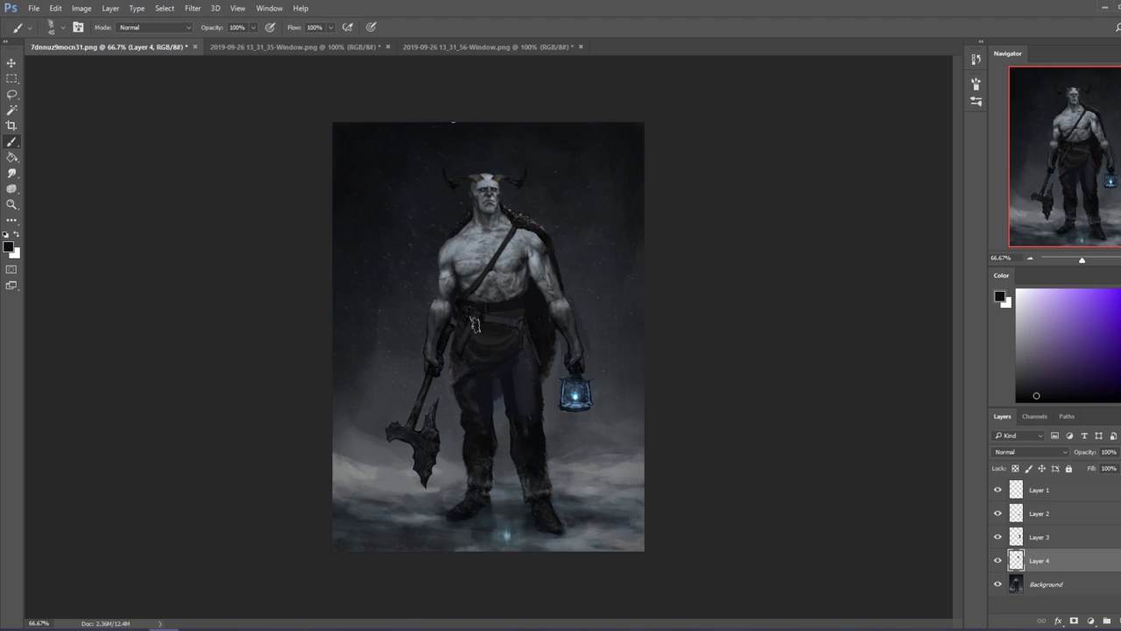
Step: Merge all layers down into the Background and neutralize the trousers' blue tint with a size 70 brush in Color mode
click(153, 27)
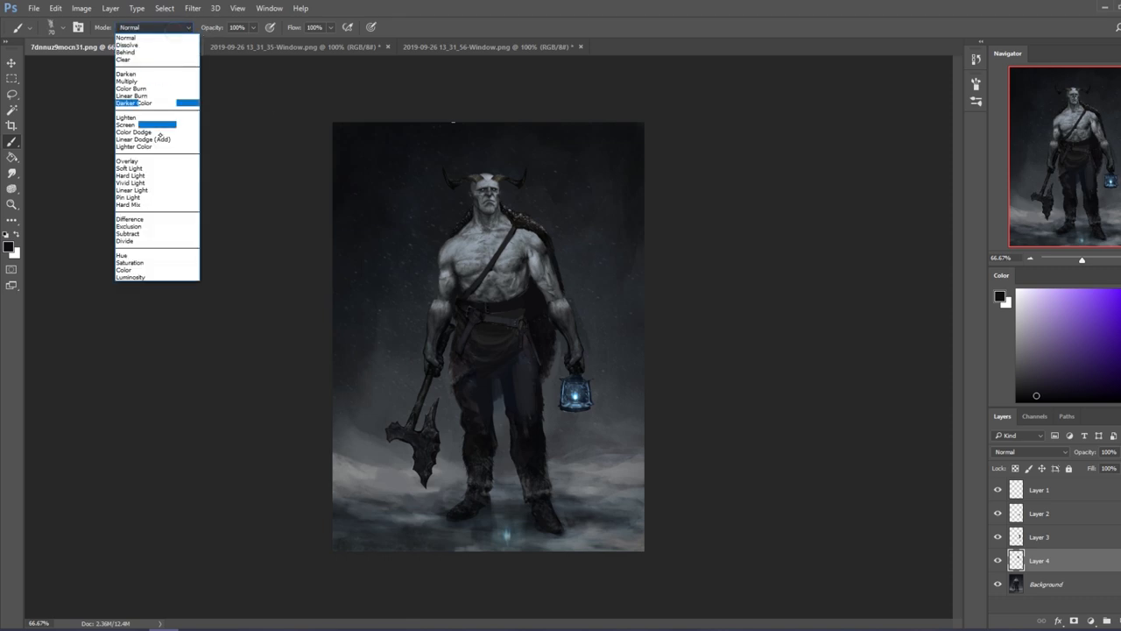
click(140, 269)
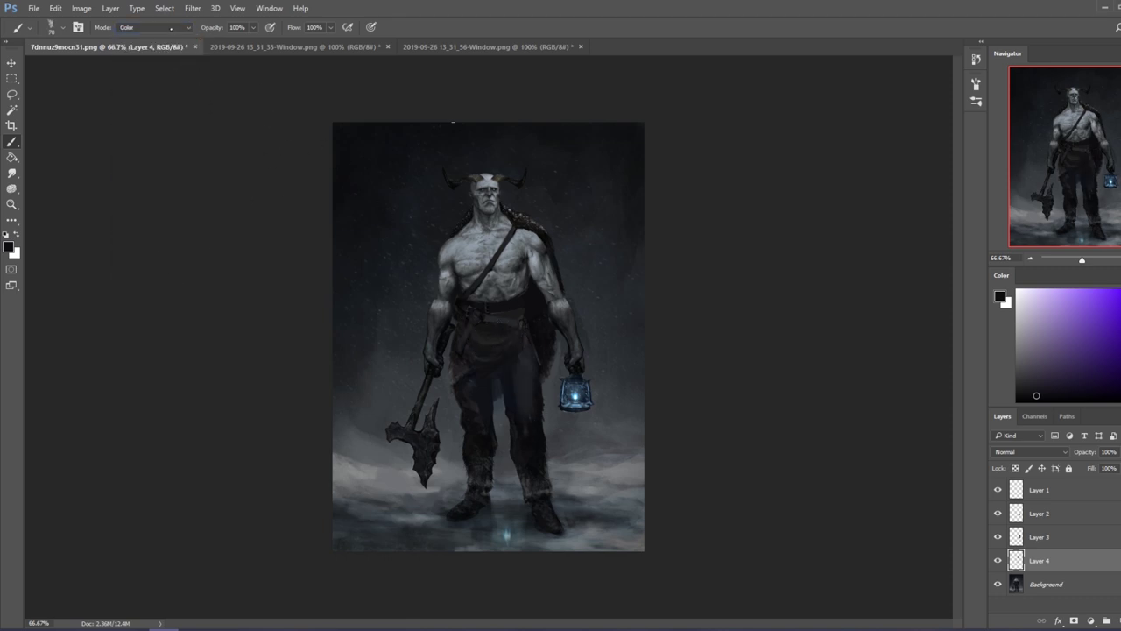
right_click(1062, 553)
click(977, 438)
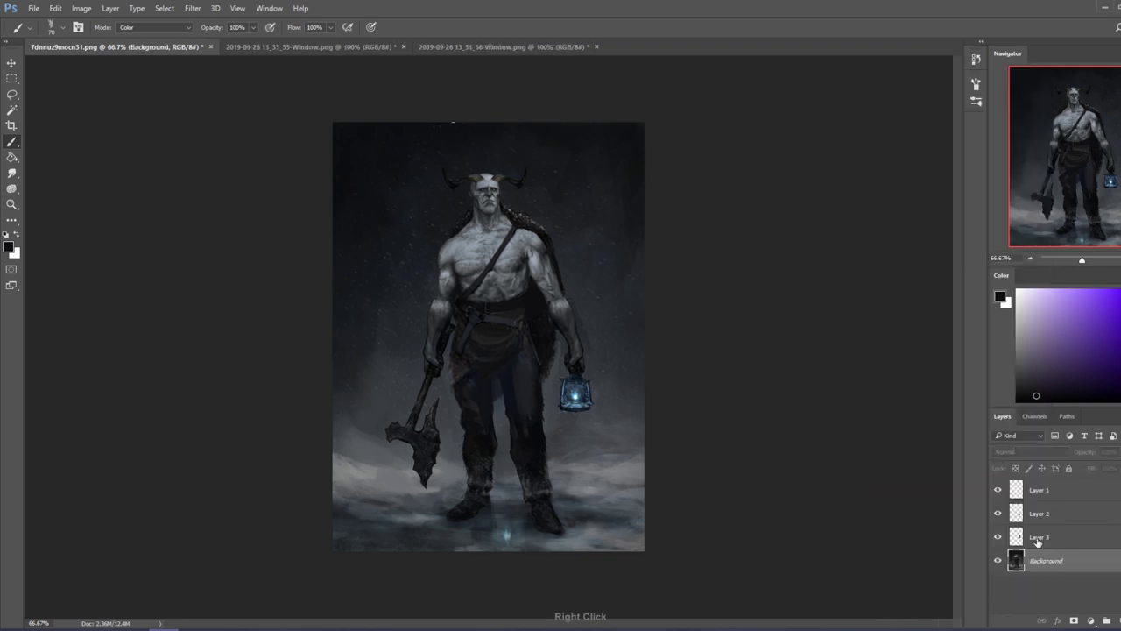
right_click(1038, 541)
click(977, 438)
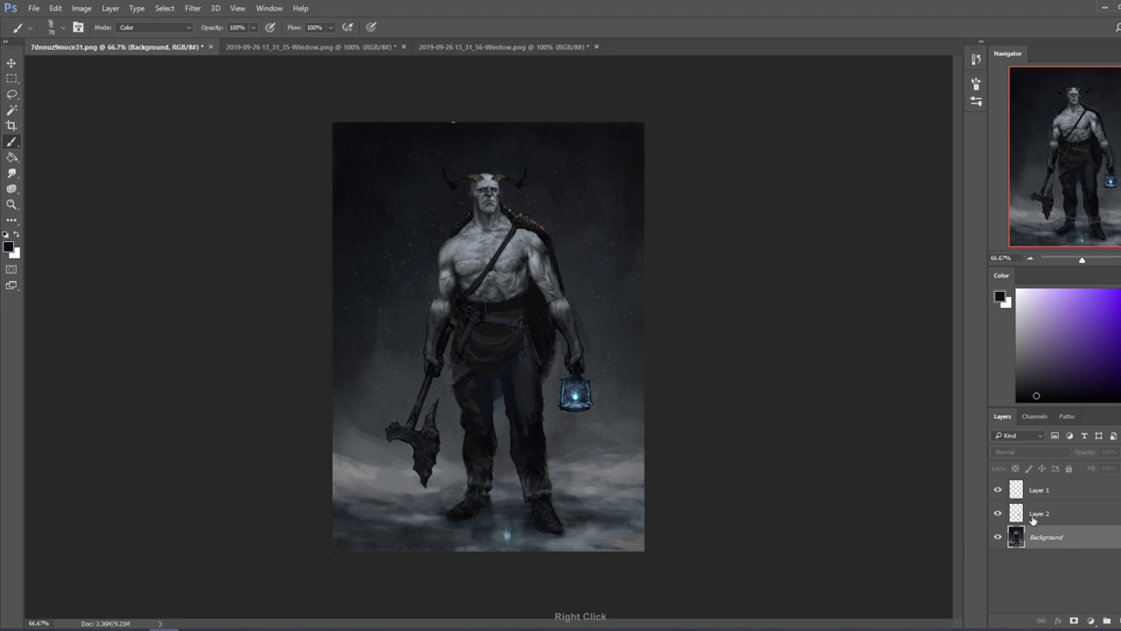
right_click(1034, 518)
click(964, 437)
right_click(1038, 492)
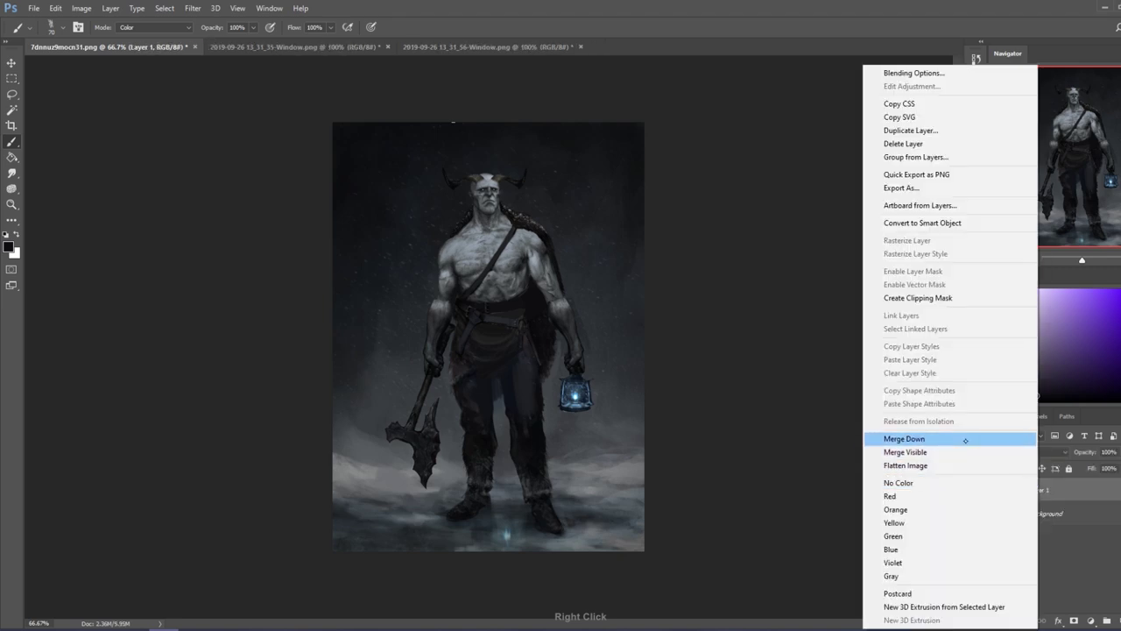
click(965, 440)
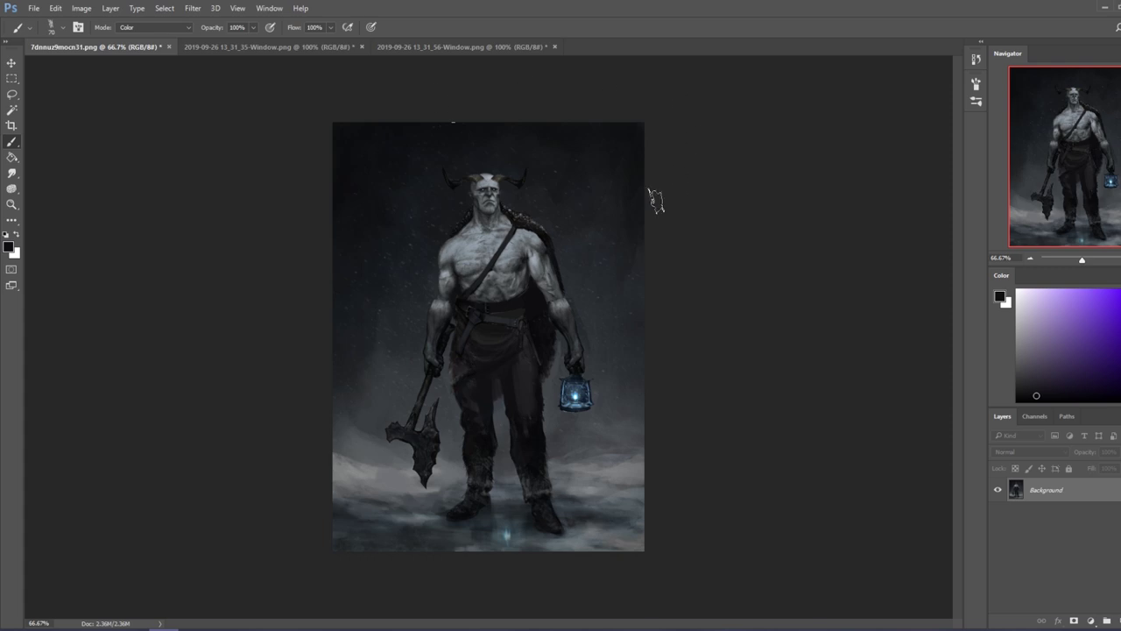
Step: Return the brush to Normal mode, choose a soft round brush at size 300, and add a new layer above the Background
alt+click(467, 157)
click(153, 27)
click(140, 35)
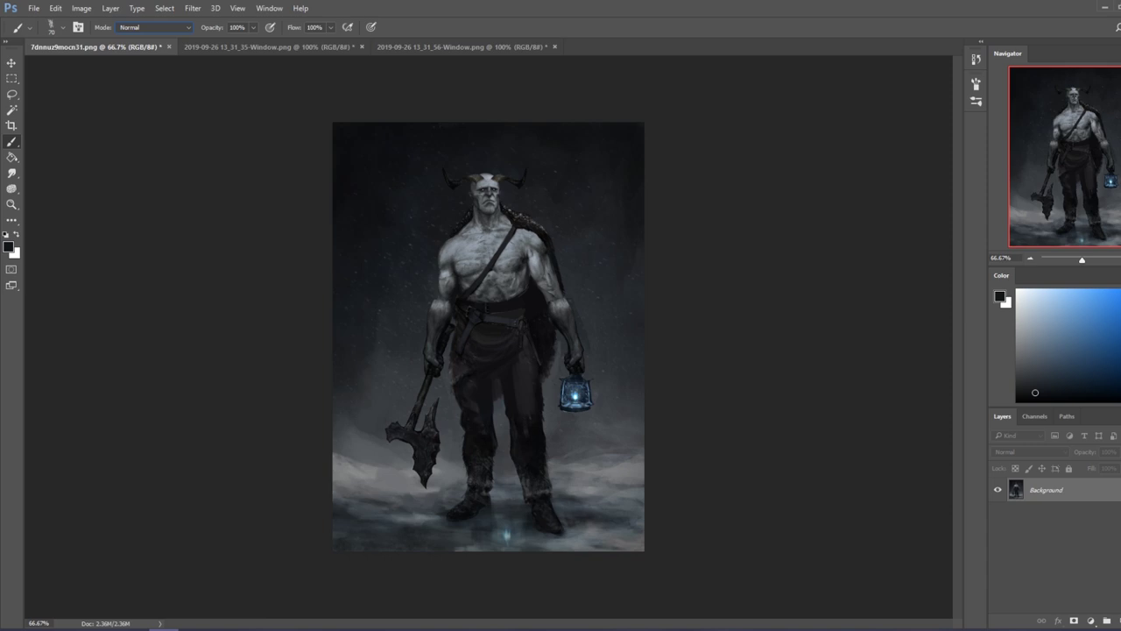
right_click(549, 216)
double_click(595, 388)
key(bracketleft)
key(bracketleft)
key(bracketleft)
key(bracketleft)
click(1120, 620)
key(bracketright)
key(bracketright)
key(bracketright)
key(bracketright)
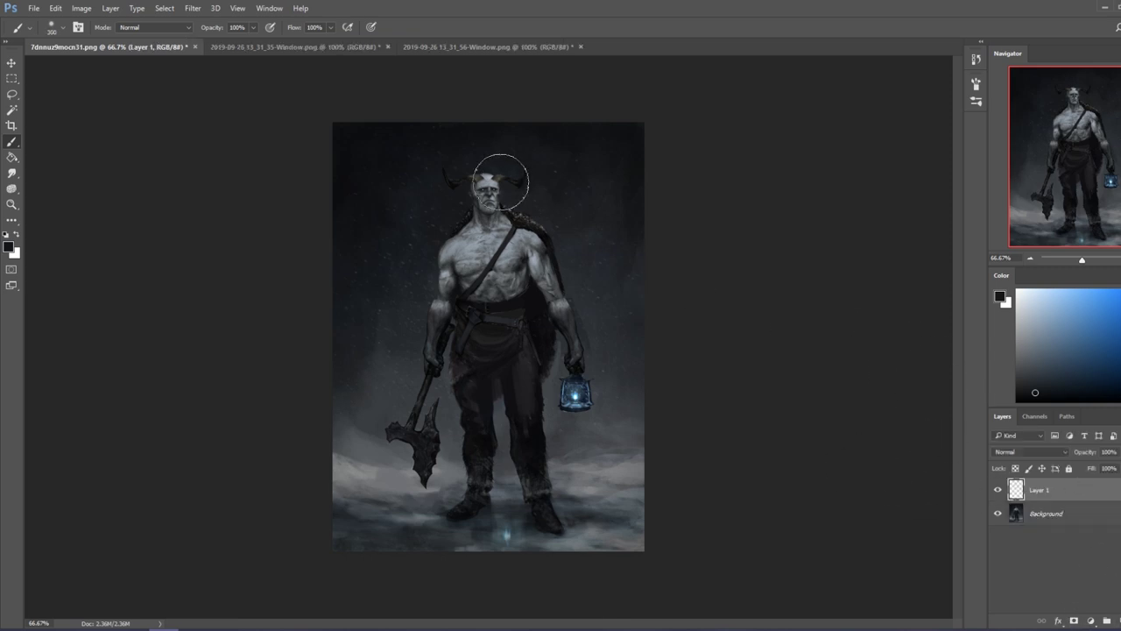
Step: Sample a pale skin tone and paint soft light over the top of the head and both horns with a brush around size 60
key(ctrl+plus)
scroll(517, 184, up, 3)
key(bracketleft)
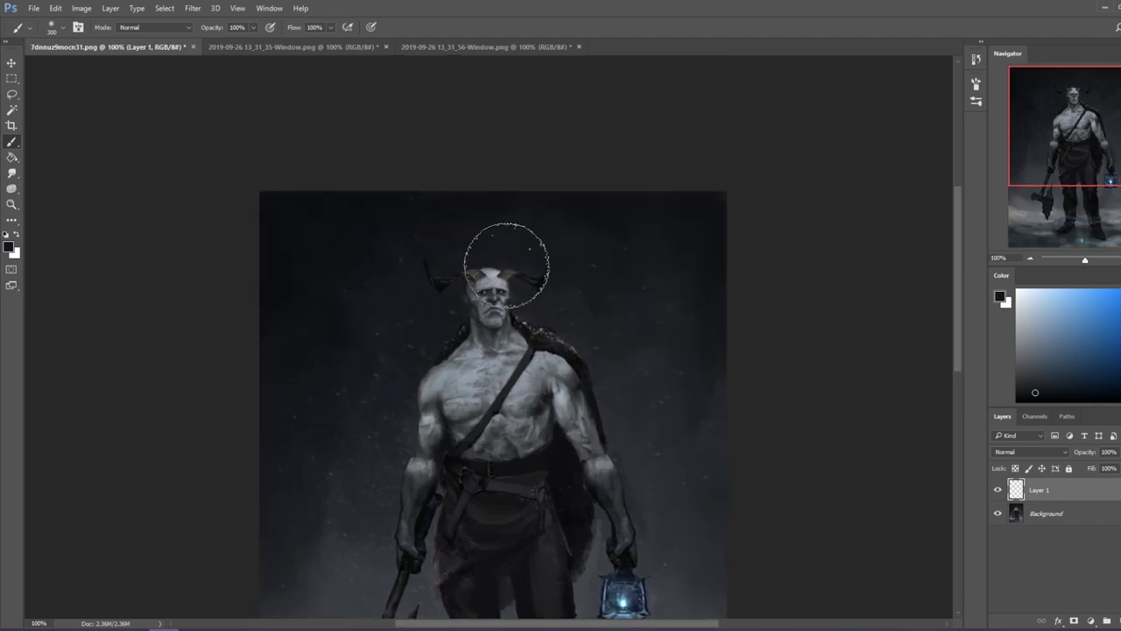
alt+click(496, 303)
key(bracketleft)
key(bracketleft)
key(bracketleft)
key(bracketleft)
key(bracketleft)
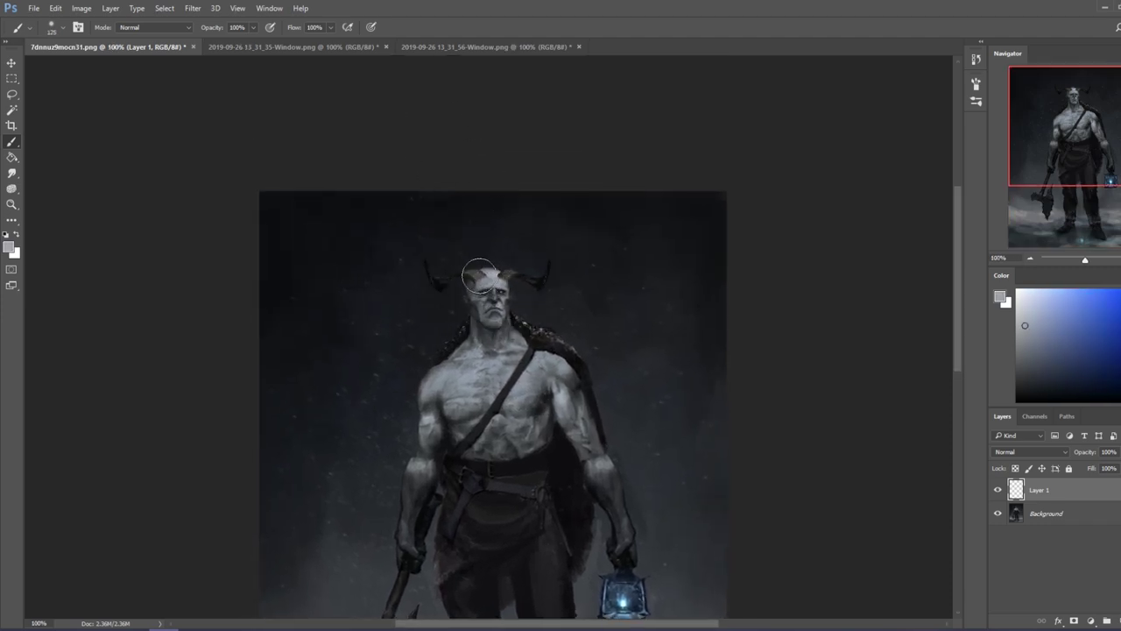
key(bracketleft)
key(bracketleft)
key(bracketleft)
mouse_move(502, 280)
mouse_down()
mouse_move(570, 274)
mouse_move(539, 276)
mouse_up()
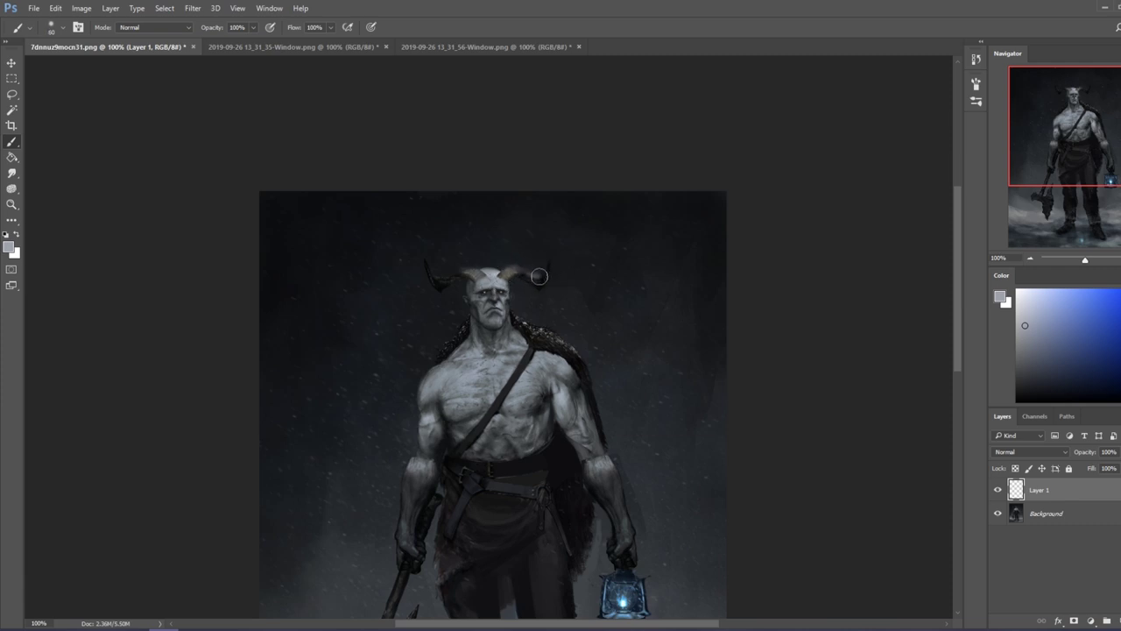
key(bracketleft)
drag(460, 272, 439, 275)
Step: Erase the light spilling past the head and horns on Layer 1 with the Eraser at size 10
key(z)
drag(371, 231, 649, 366)
key(e)
drag(448, 238, 503, 220)
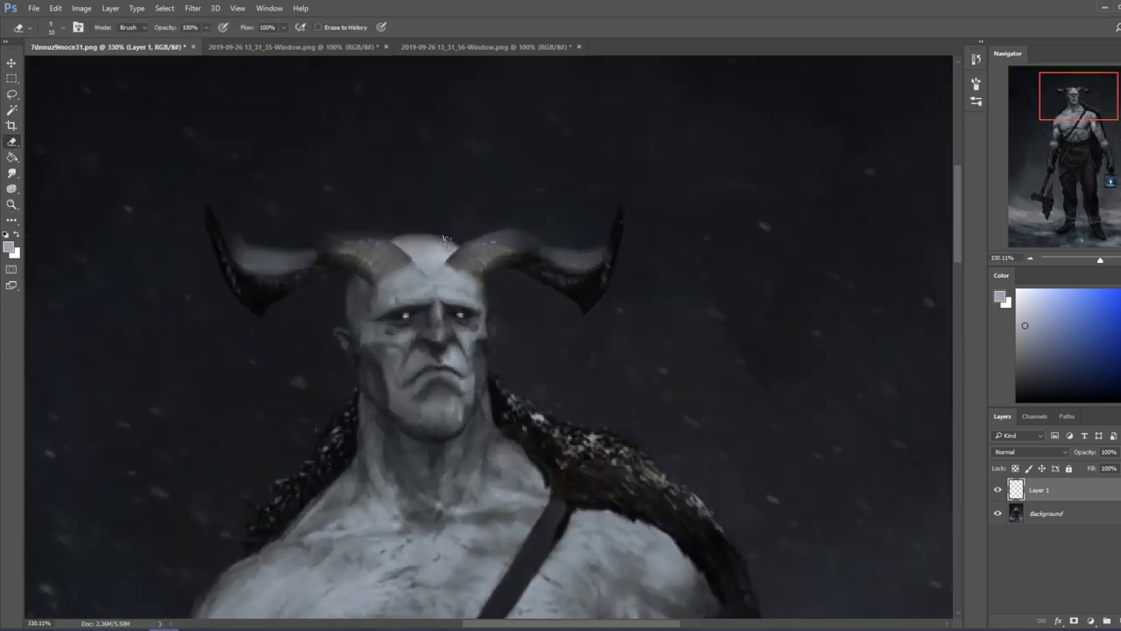
drag(448, 244, 554, 232)
drag(513, 264, 481, 291)
drag(322, 269, 369, 283)
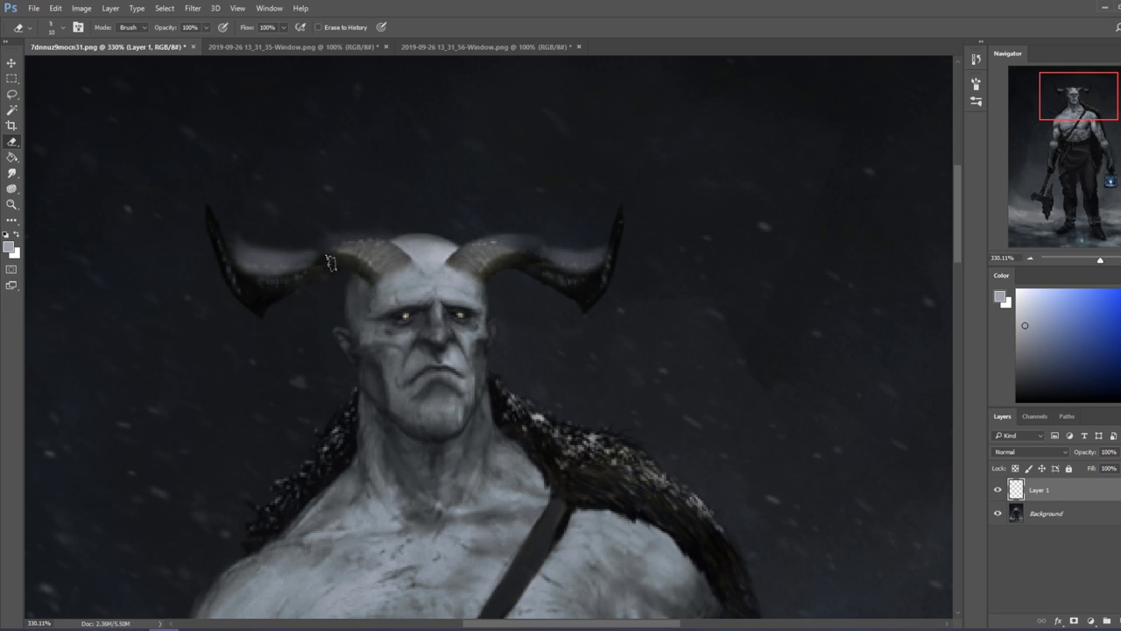
mouse_move(341, 222)
mouse_down()
mouse_move(246, 224)
mouse_move(304, 249)
mouse_move(263, 213)
mouse_move(289, 253)
mouse_move(271, 205)
mouse_move(307, 244)
mouse_move(550, 208)
mouse_move(447, 228)
mouse_move(563, 235)
mouse_move(493, 217)
mouse_move(561, 242)
mouse_move(546, 230)
mouse_move(583, 217)
mouse_move(591, 242)
mouse_up()
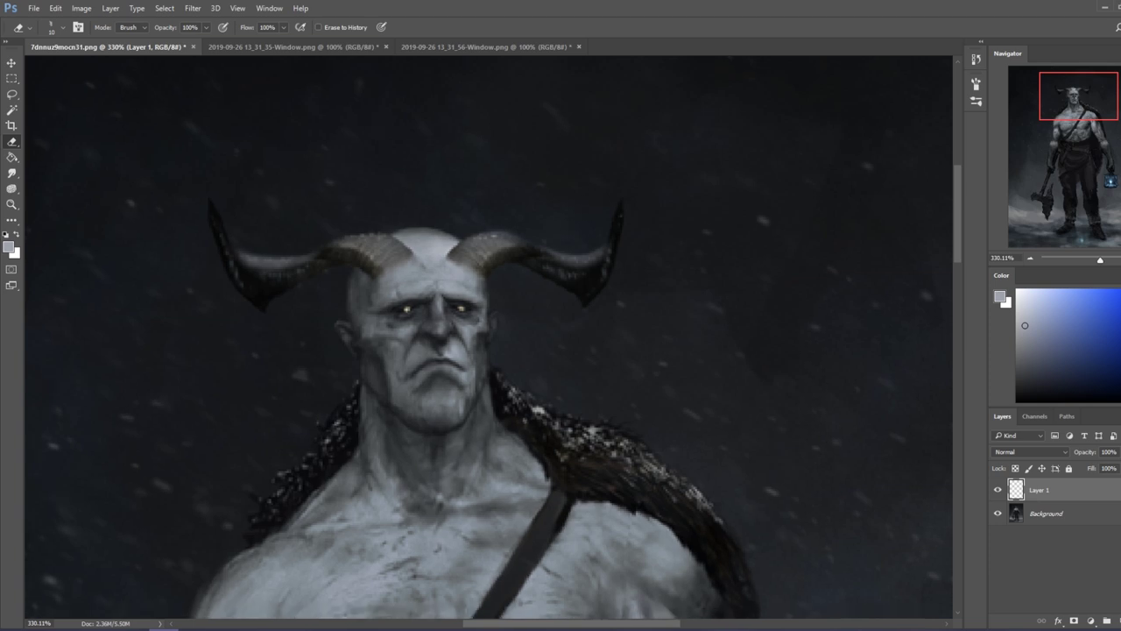
key(ctrl+0)
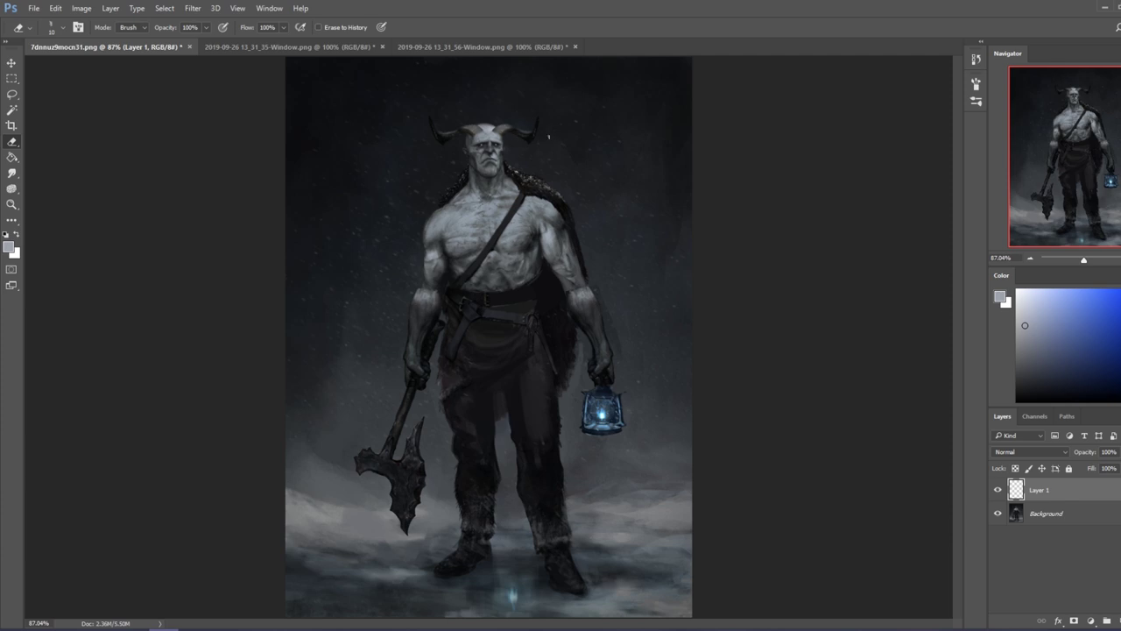
Step: Lower the brush opacity to 63% and toggle Layer 1's visibility to compare the head lighting
key(b)
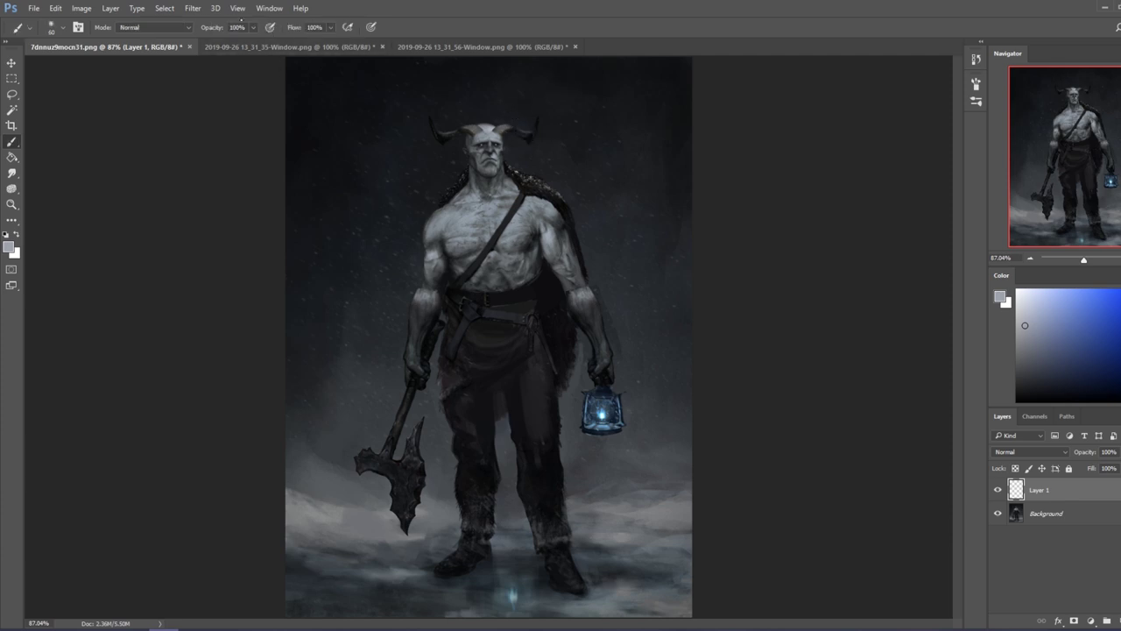
click(253, 27)
drag(253, 41, 210, 41)
key(e)
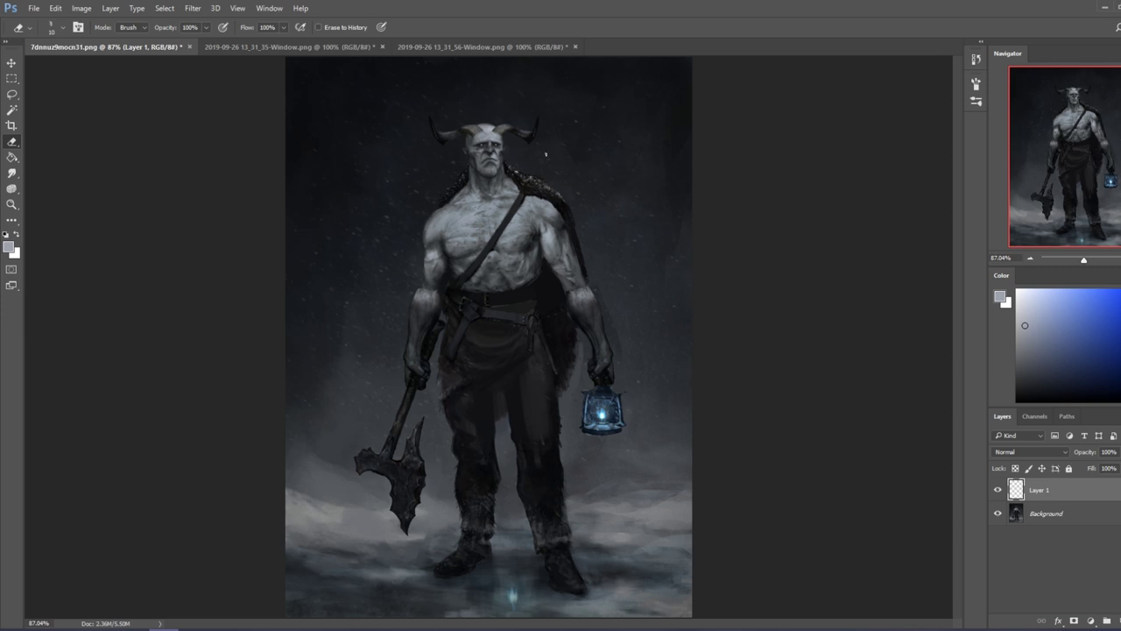
key(b)
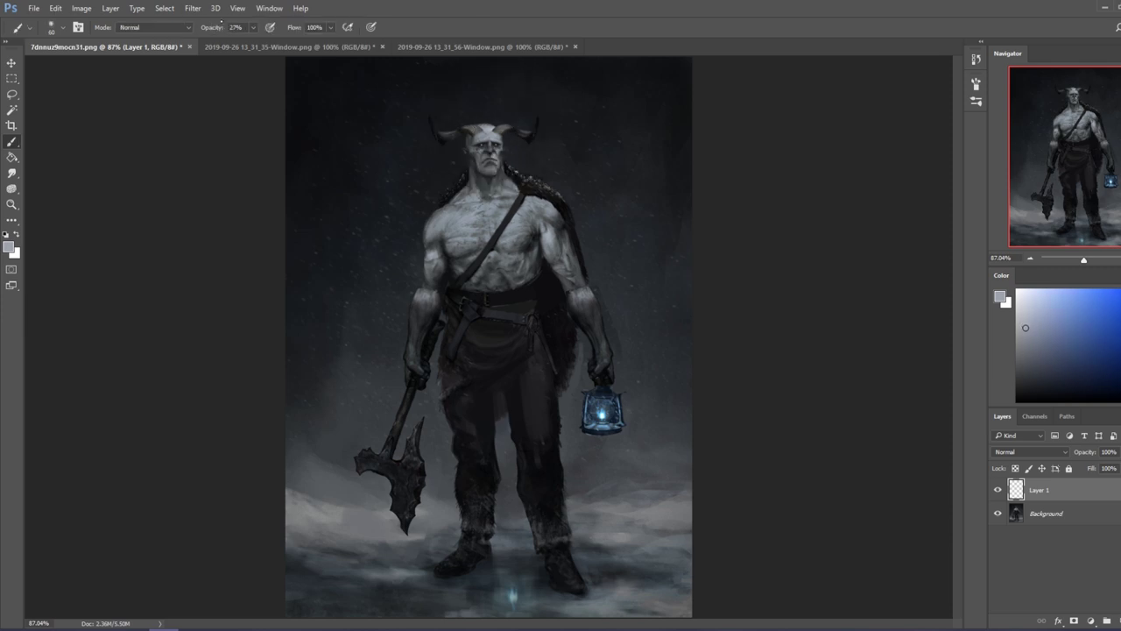
click(253, 27)
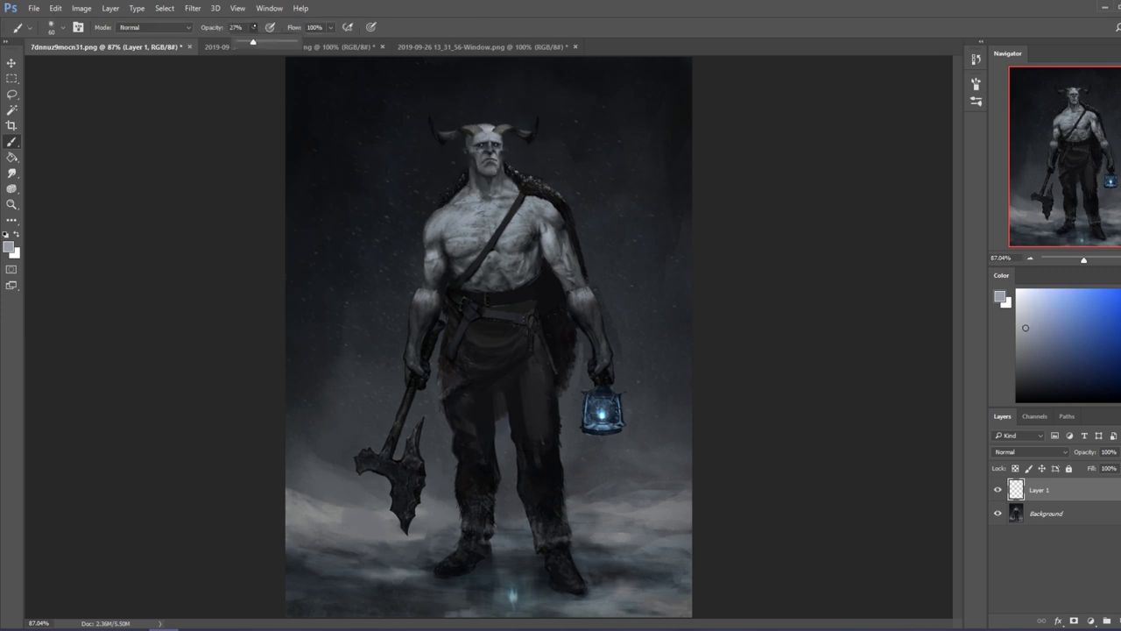
click(998, 491)
click(998, 490)
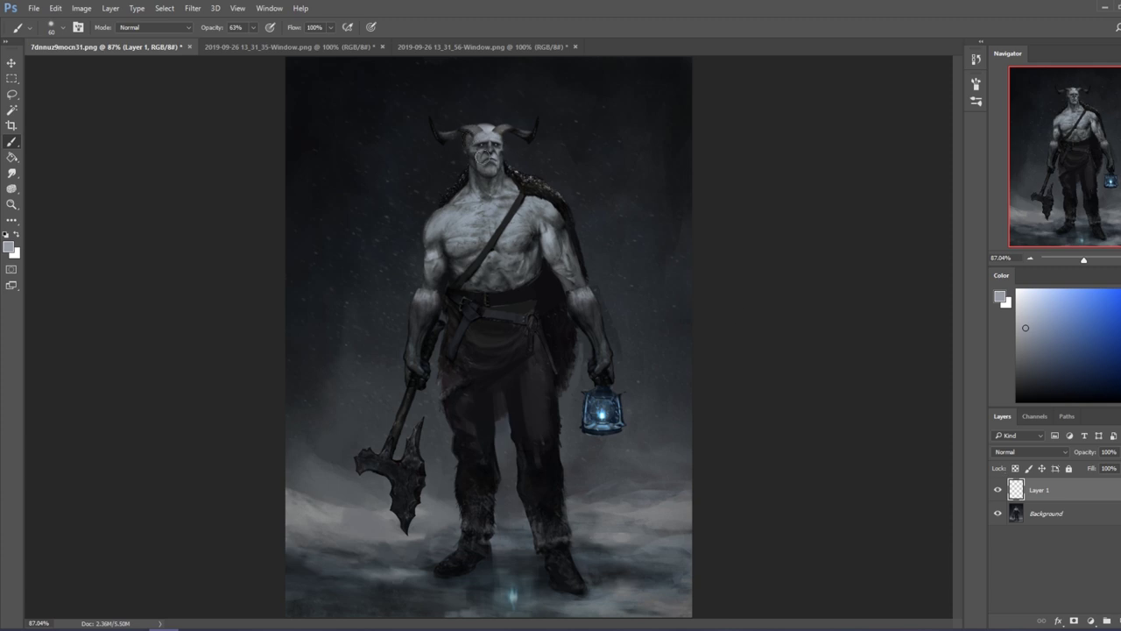
Step: Sample a pale skin tone, set the brush opacity to 84%, and touch up the light on the head at size 50
key(d)
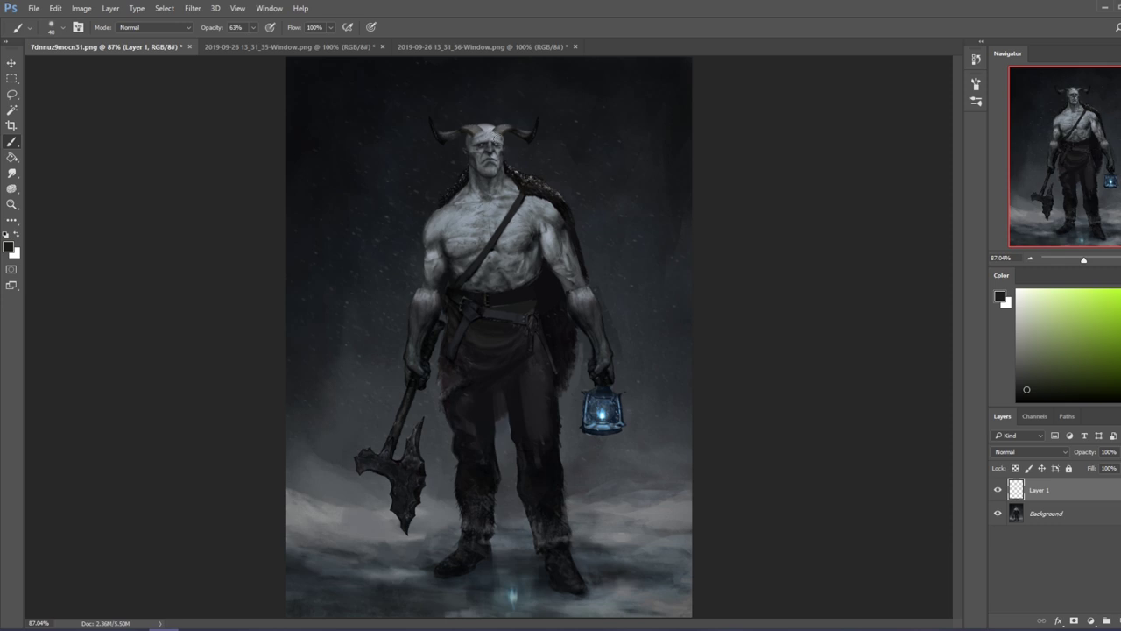
alt+click(488, 157)
drag(253, 28, 265, 42)
alt+click(489, 130)
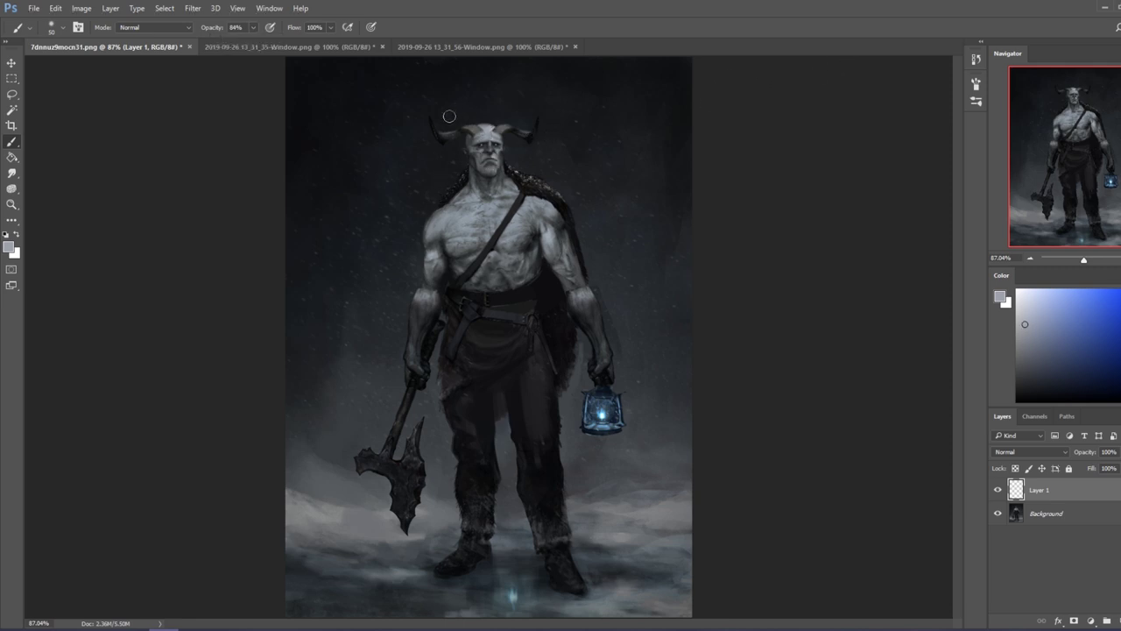
Step: Compare the head with Layer 1 hidden and shown, and inspect the lit head and horns up close
key(e)
key(Escape)
key(b)
key(e)
click(995, 491)
click(996, 491)
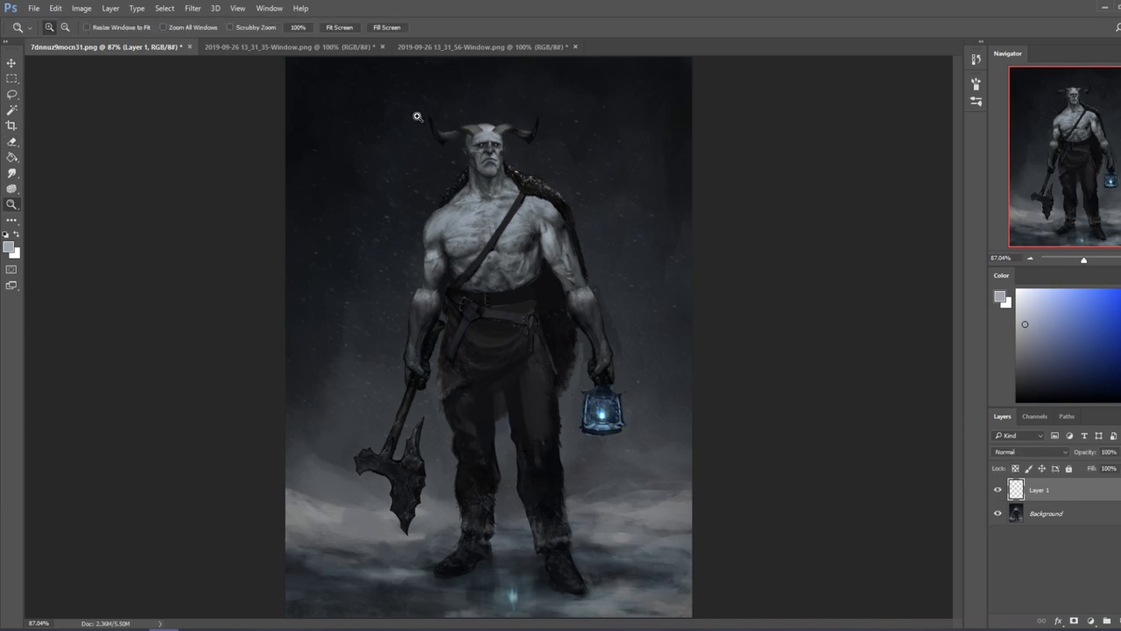
drag(417, 117, 518, 190)
key(e)
key(ctrl+minus)
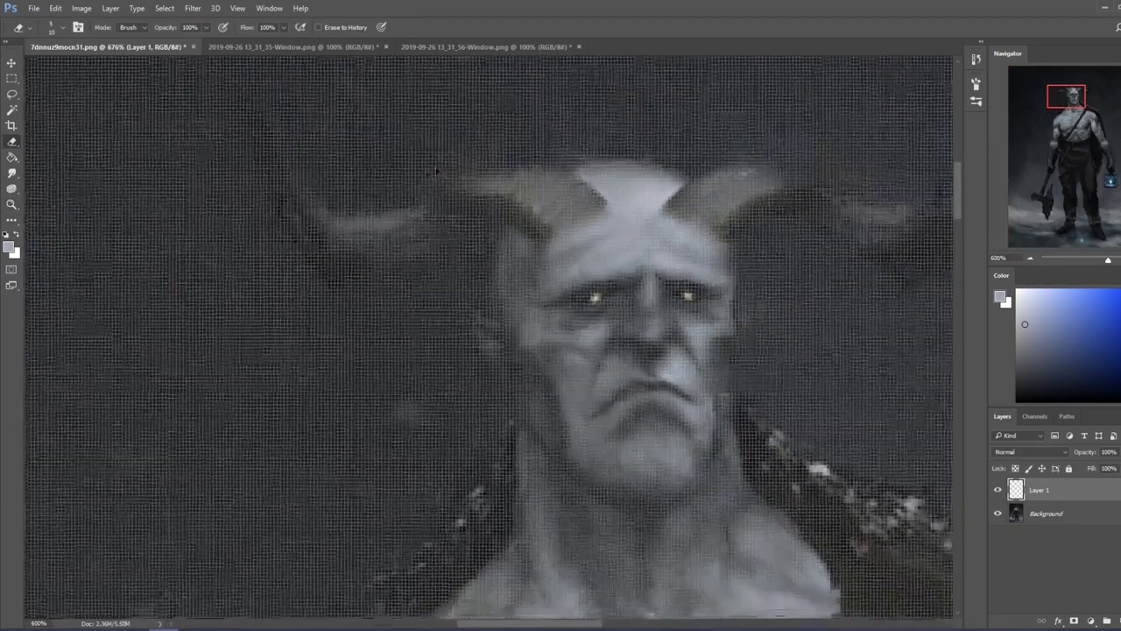
key(ctrl+minus)
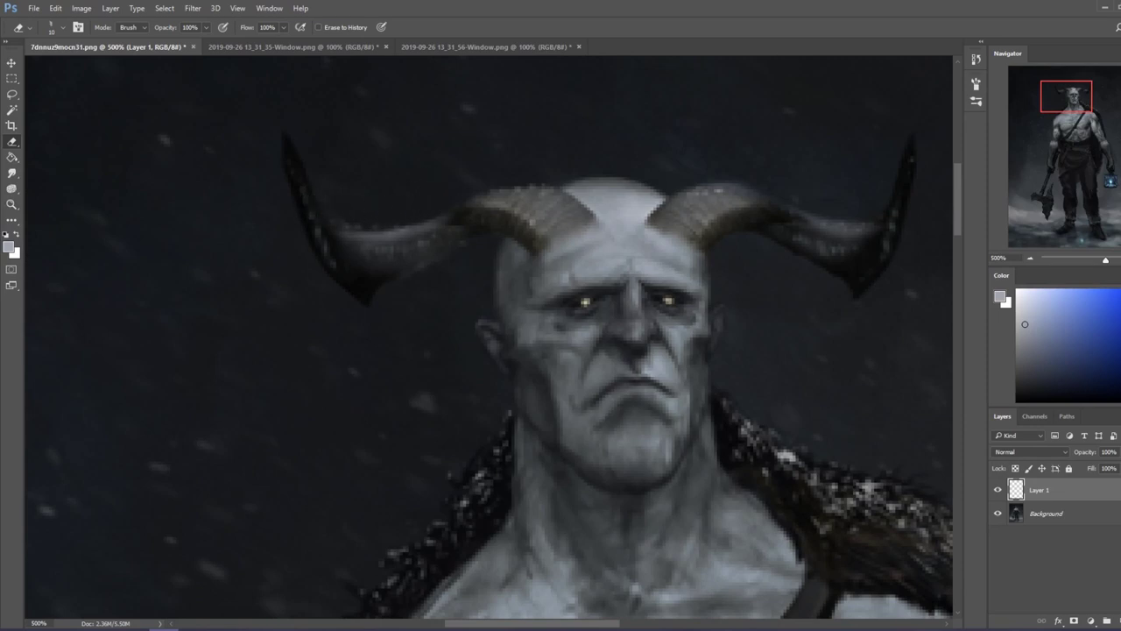
key(ctrl+0)
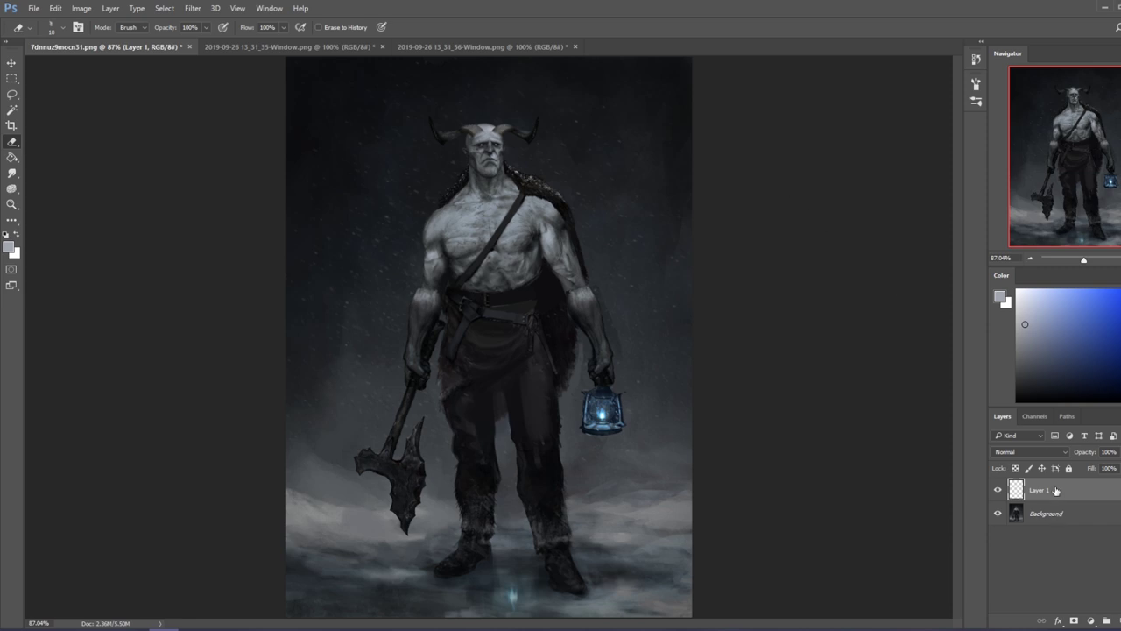
Step: Merge Layer 1 down into the Background and add a new layer set to Darken mode
right_click(1001, 482)
click(963, 440)
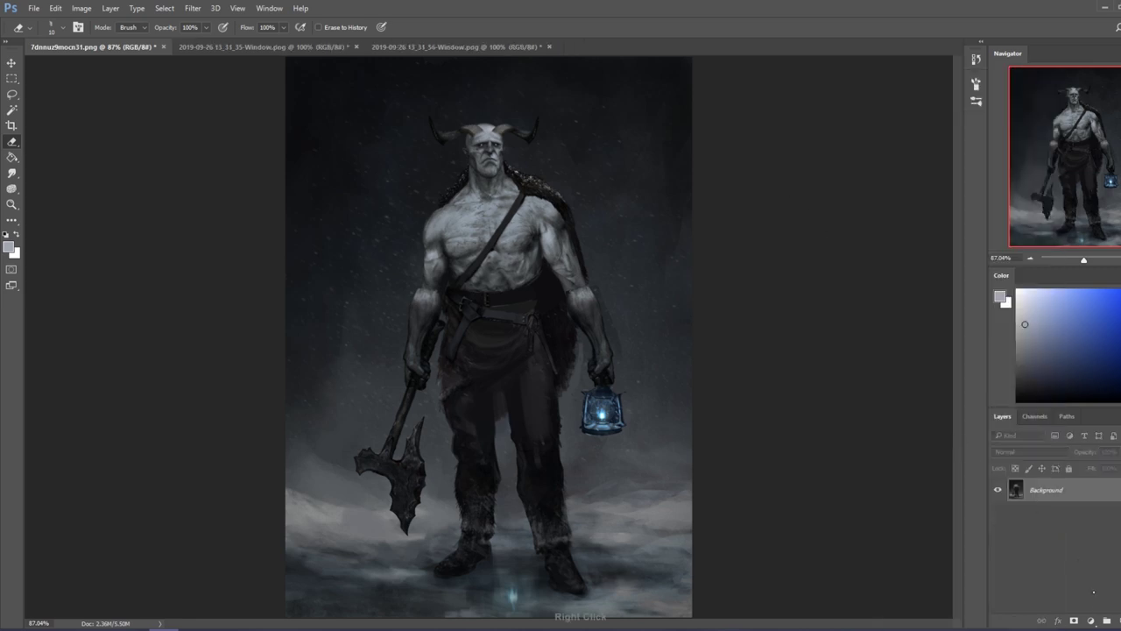
key(ctrl+z)
click(1029, 451)
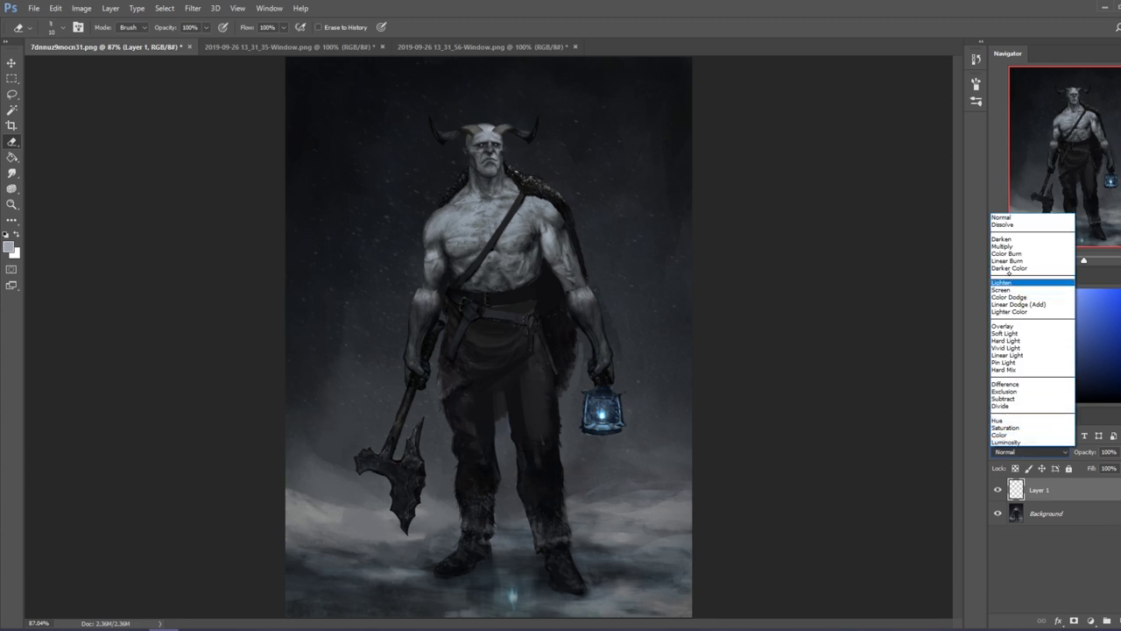
click(1003, 239)
Step: Choose the soft round size 500 tip for both the Eraser and the Brush, with black as the foreground color
right_click(493, 312)
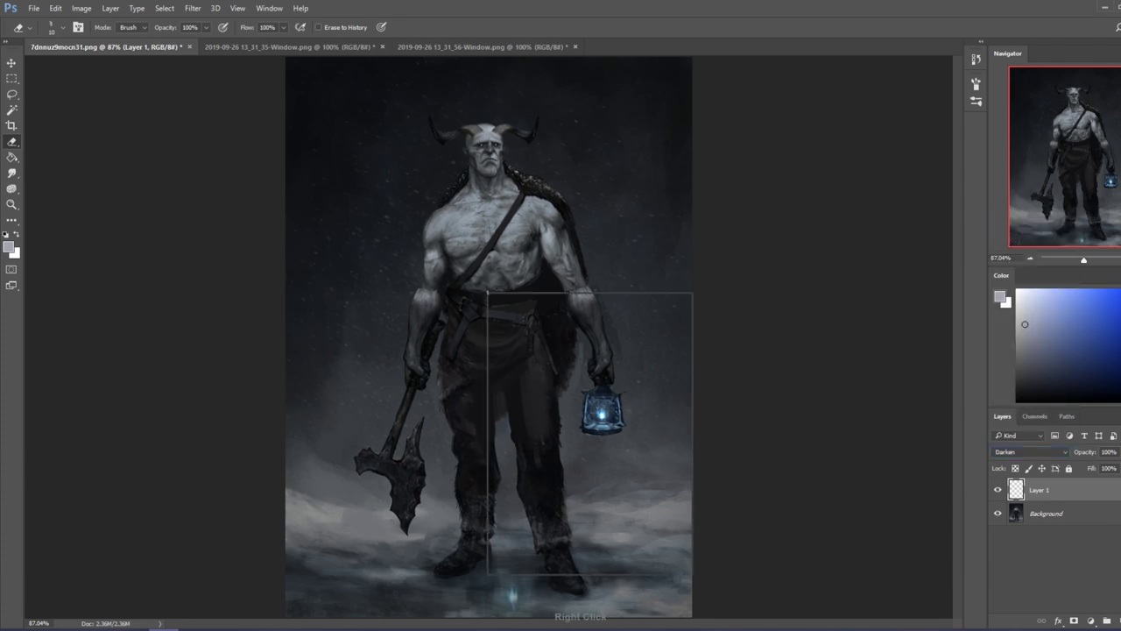
click(527, 459)
click(851, 358)
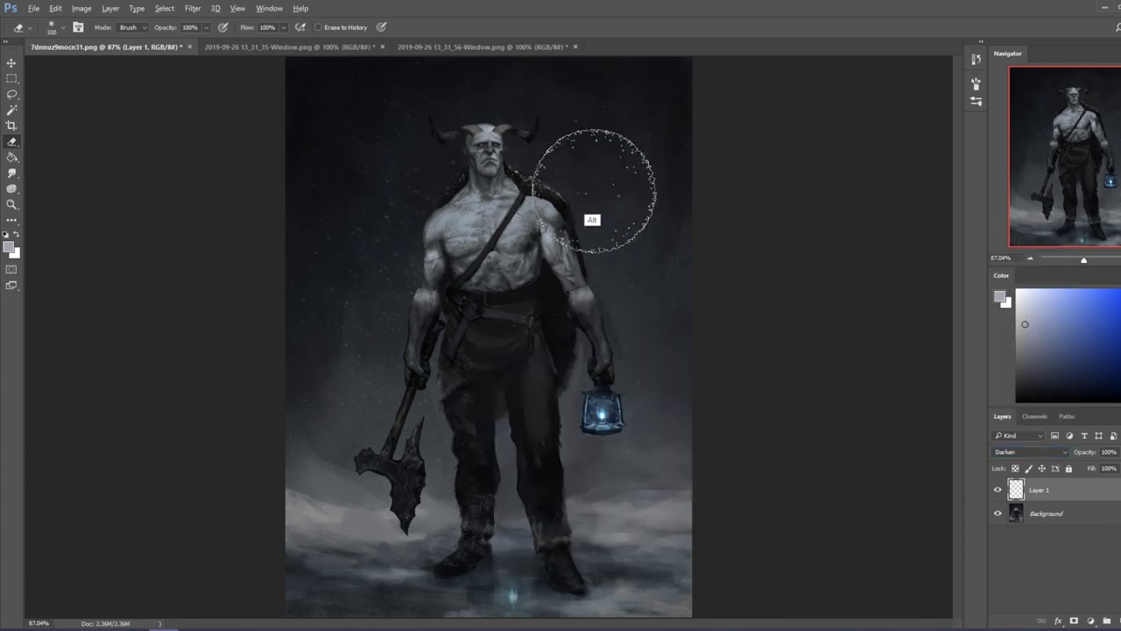
key(b)
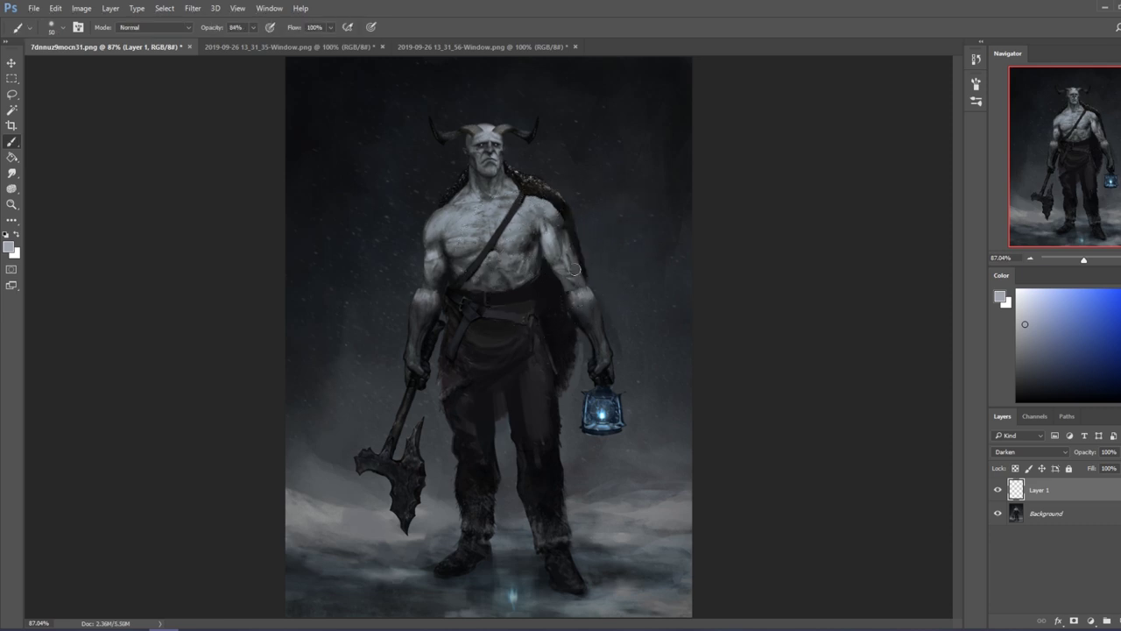
key(d)
right_click(499, 220)
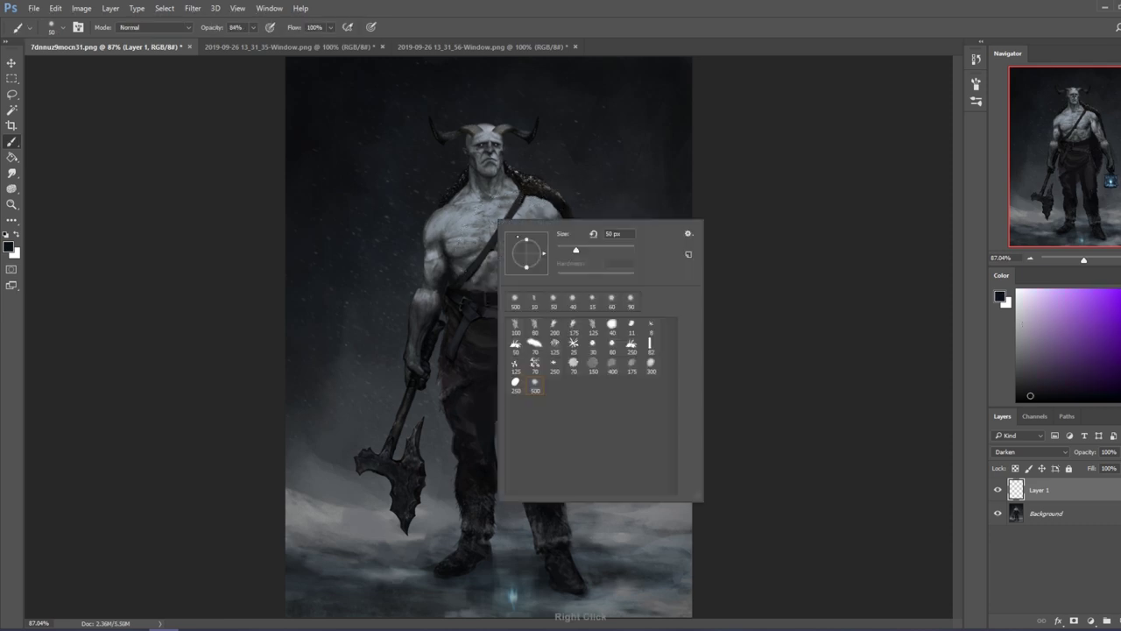
double_click(536, 386)
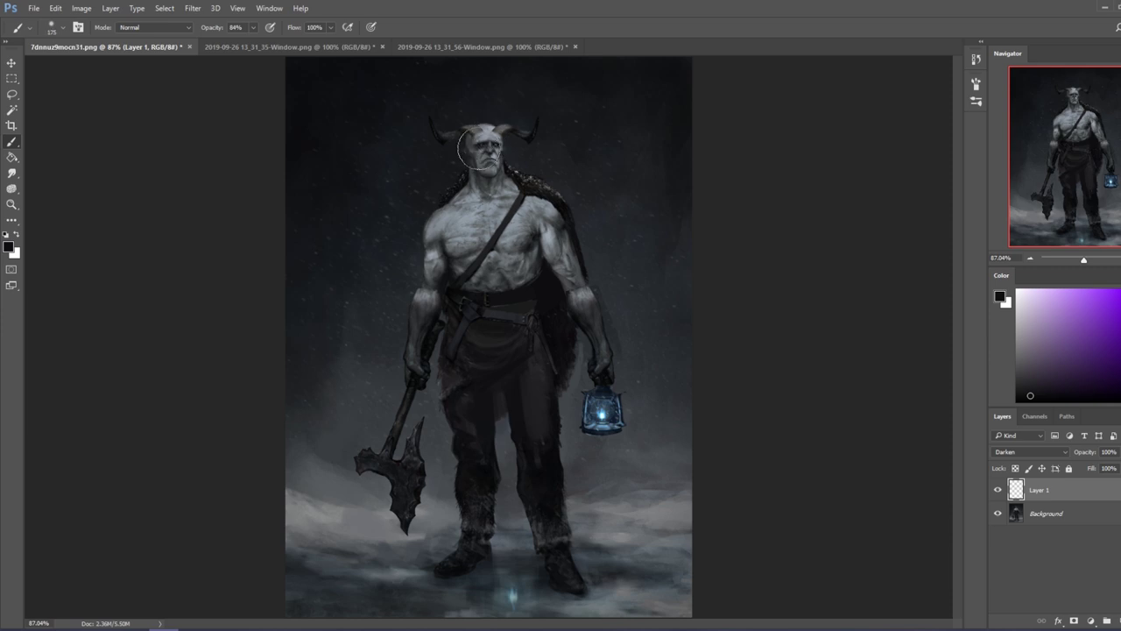
Step: Reduce the brush size and paint soft black shadow over the eyes and face on Layer 1
key([)
key(bracketleft)
key(bracketleft)
key(e)
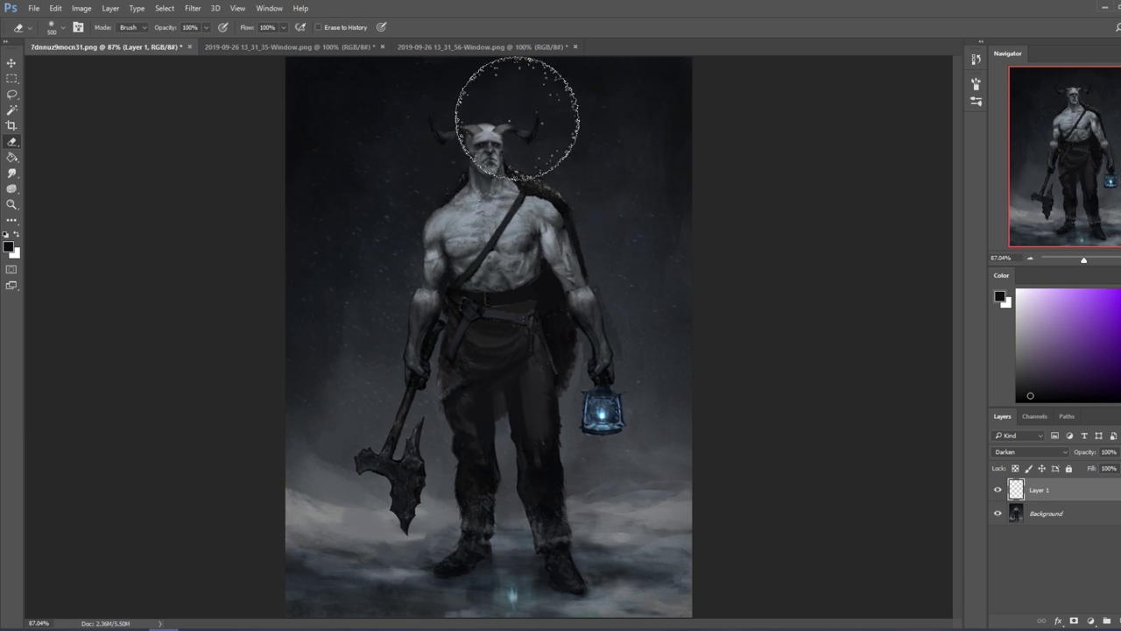
Step: Switch the Eraser to the size 30 tip, reduce it to 20, and erase excess shadow from the face
right_click(626, 229)
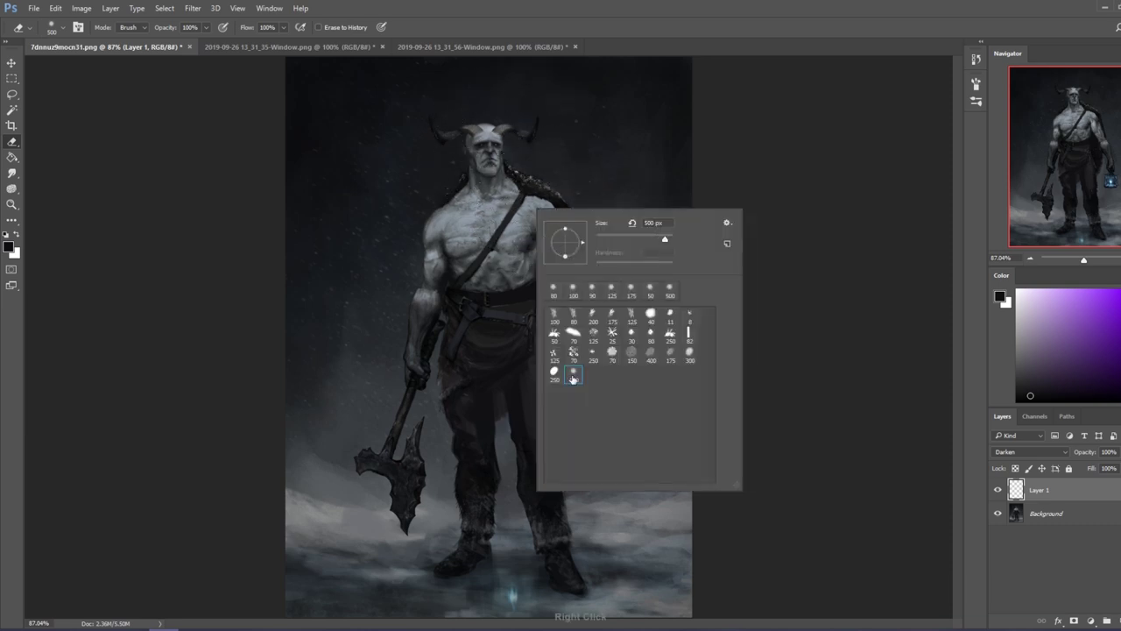
click(636, 340)
click(494, 151)
key(bracketleft)
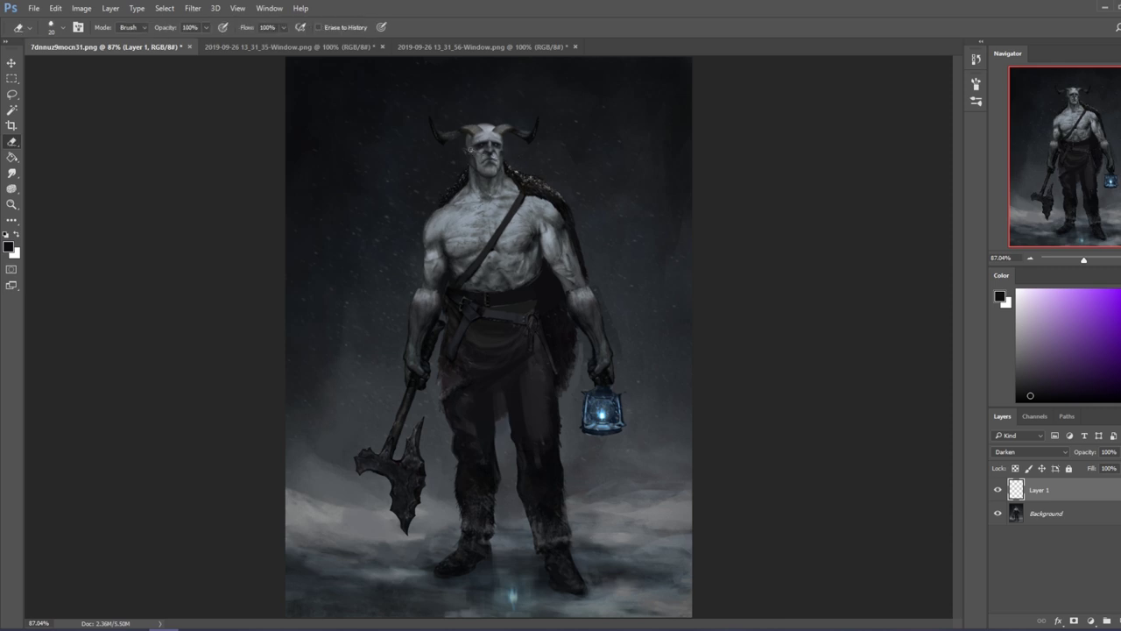
Step: Darken the area around the neck and fur collar with a size 175 brush, and merge Layer 1 into the Background
key(b)
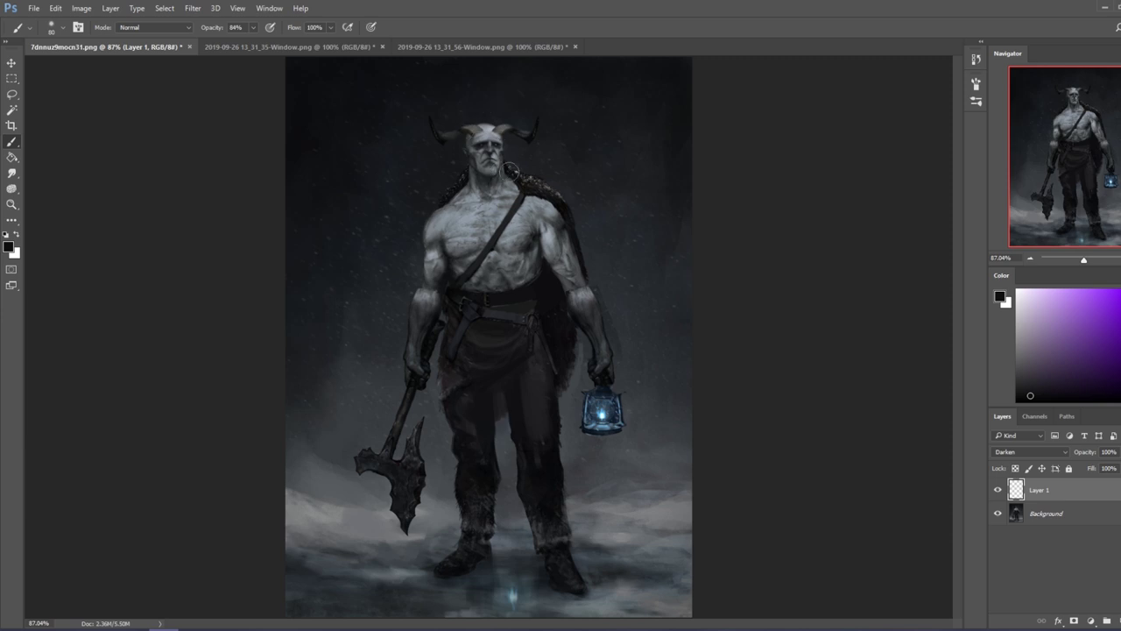
key(bracketright)
key(bracketright)
key(bracketright)
key(bracketright)
key(bracketright)
key(ctrl+minus)
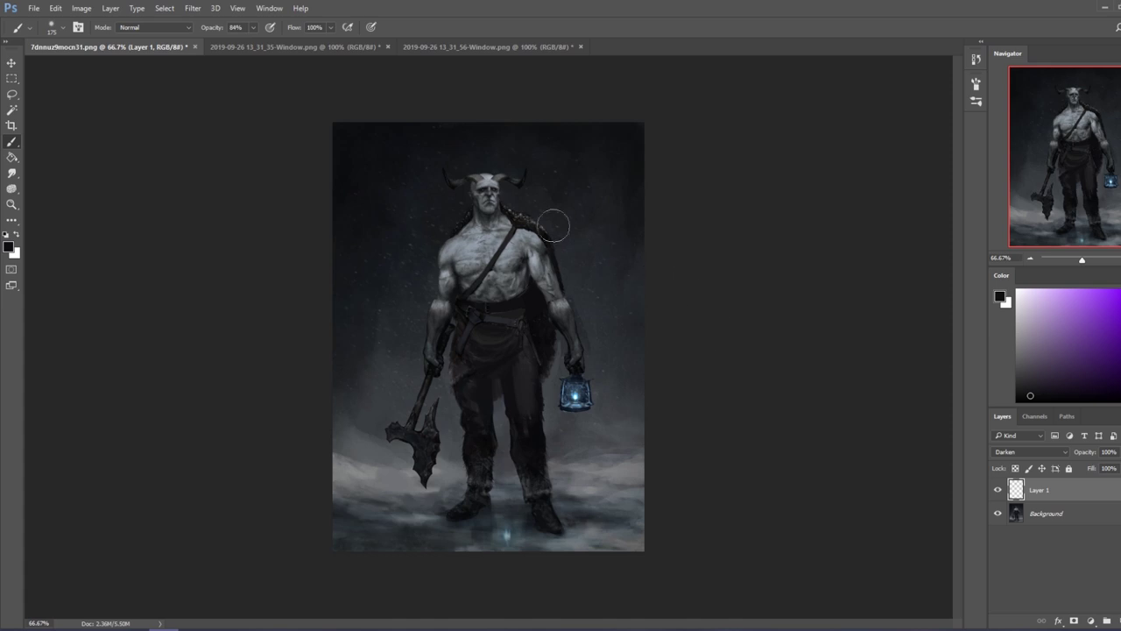
right_click(1056, 496)
click(973, 439)
Step: Pick the Burn Tool with its range on Shadows and reduce its size to 175
click(12, 205)
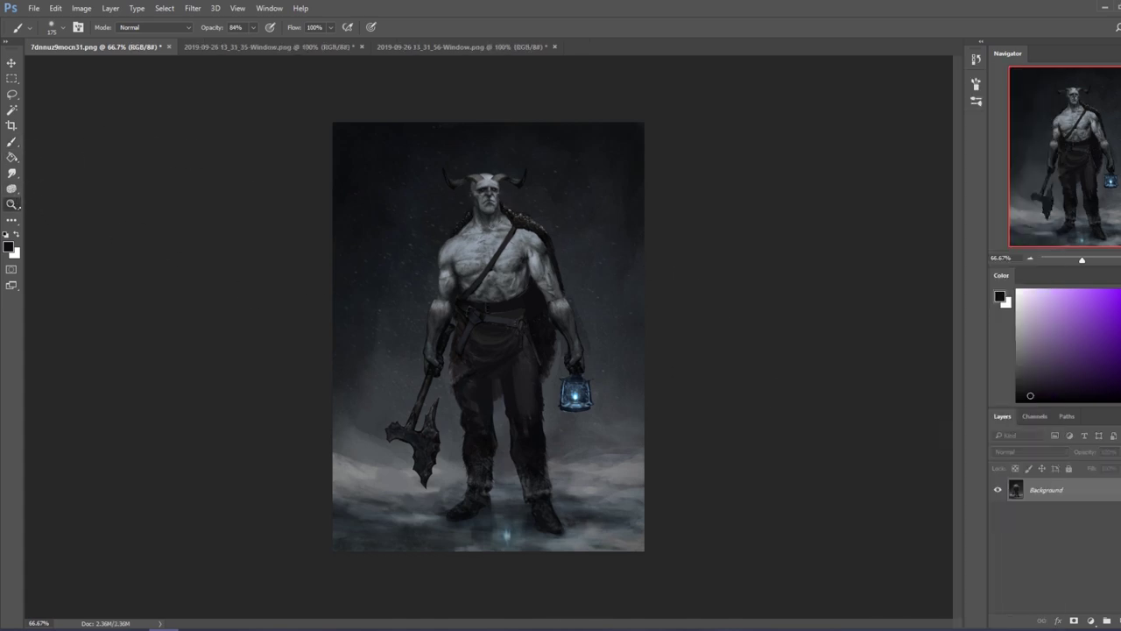
right_click(18, 206)
click(50, 210)
right_click(13, 191)
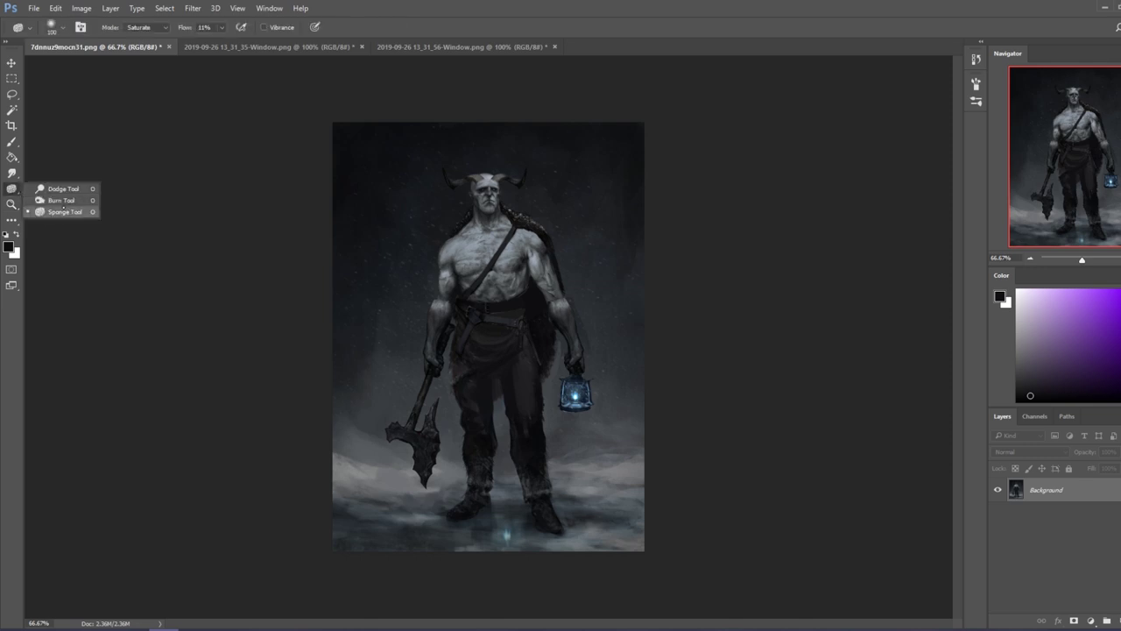
drag(63, 207, 61, 200)
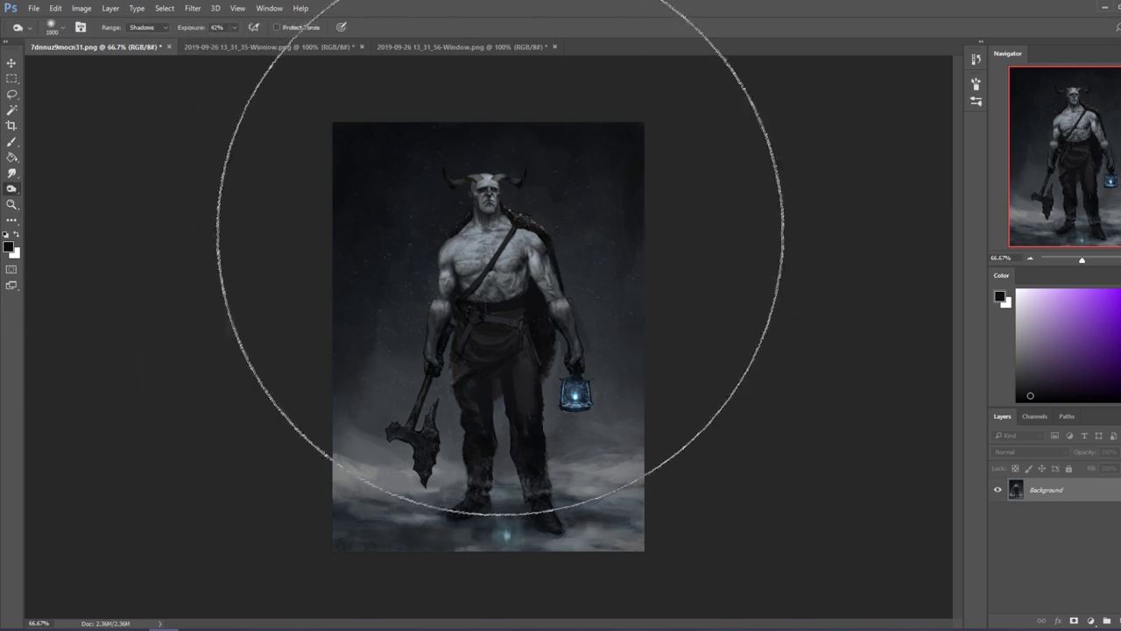
key(bracketleft)
key(bracketleft)
key(bracketleft)
key(bracketleft)
key(bracketleft)
key(bracketleft)
key(bracketleft)
key(bracketleft)
key(bracketleft)
key(bracketleft)
key(bracketleft)
key(bracketleft)
key(bracketleft)
key(bracketleft)
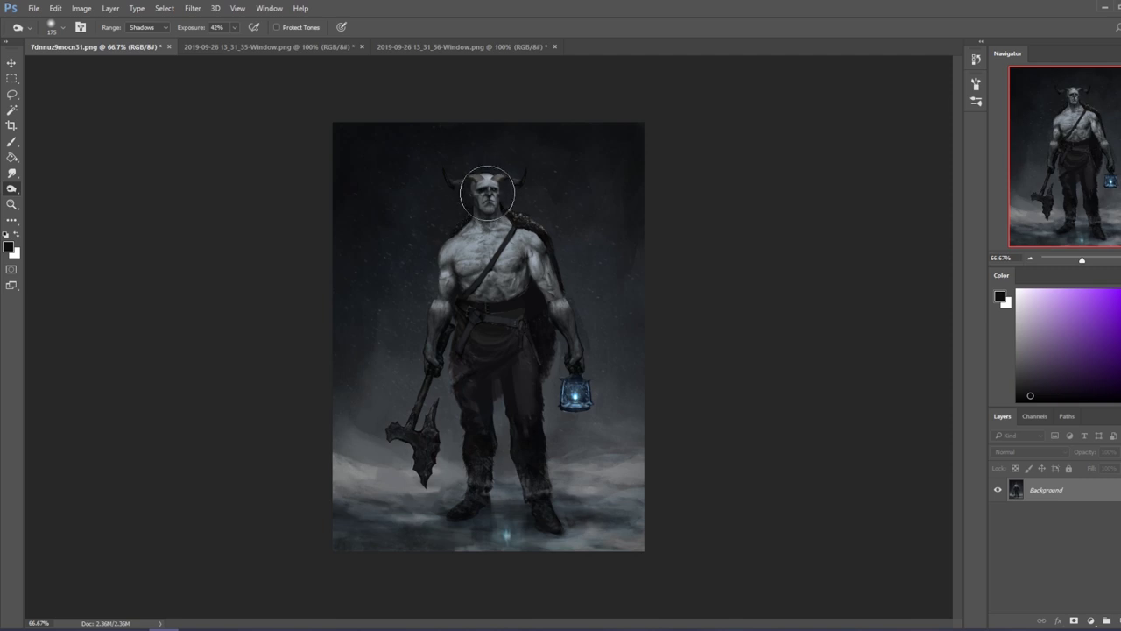
Step: Set the Burn Tool's exposure to 15% and darken the shadows of the face with progressively smaller sizes
click(234, 28)
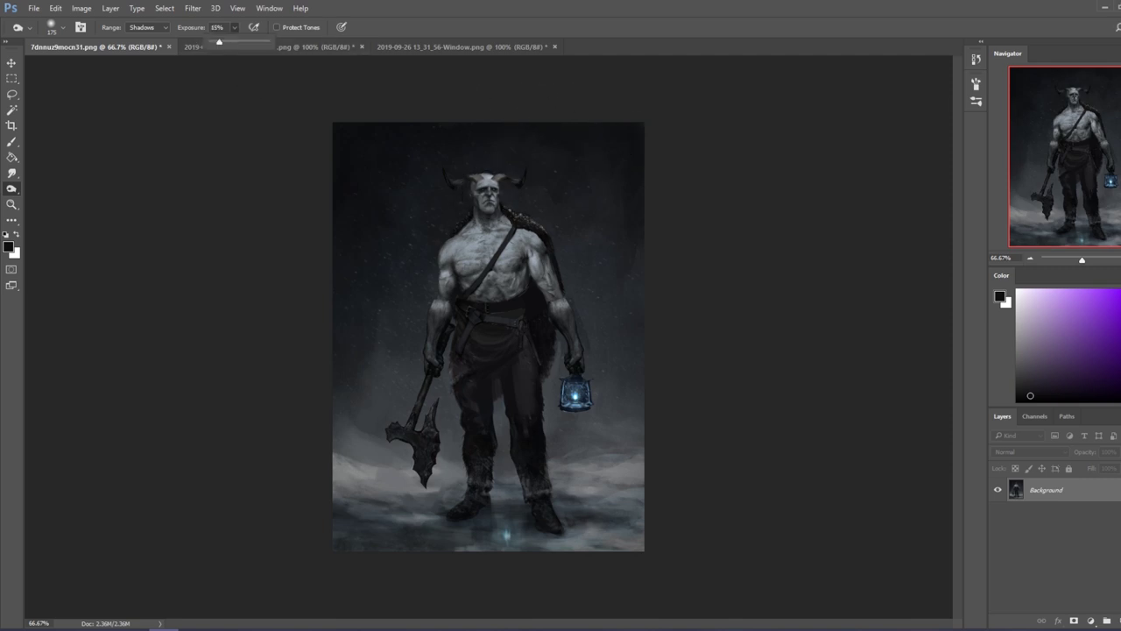
click(489, 198)
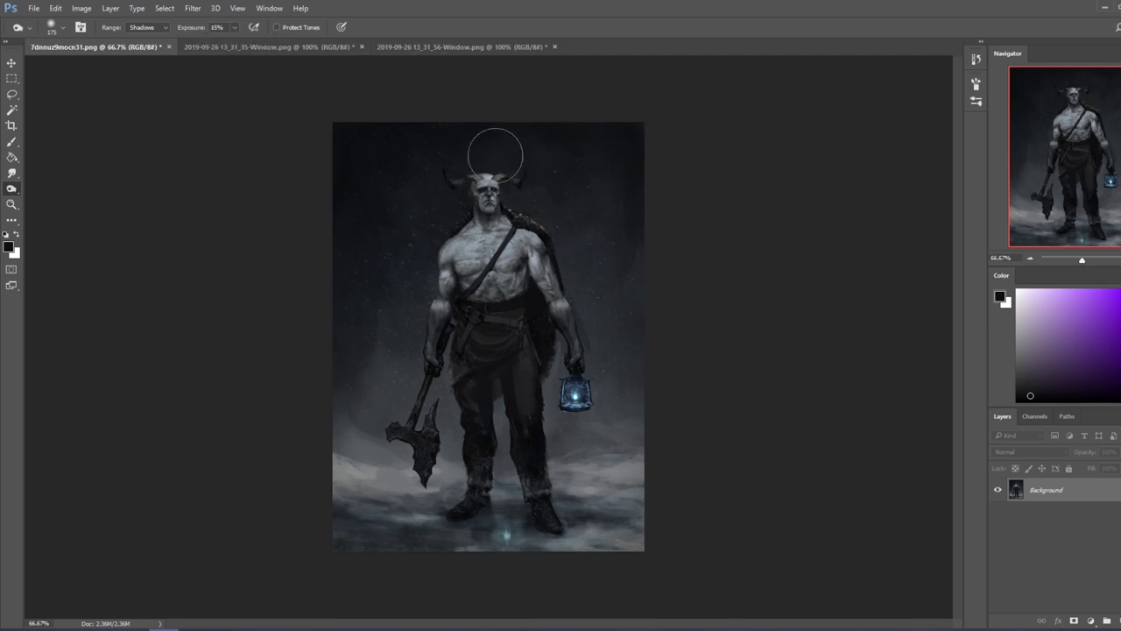
key(bracketleft)
key(bracketleft)
key(bracketleft)
key(bracketleft)
key(bracketleft)
Step: Paint near-black over the bright fur on the shoulder beside the neck with a size 150 brush
key(b)
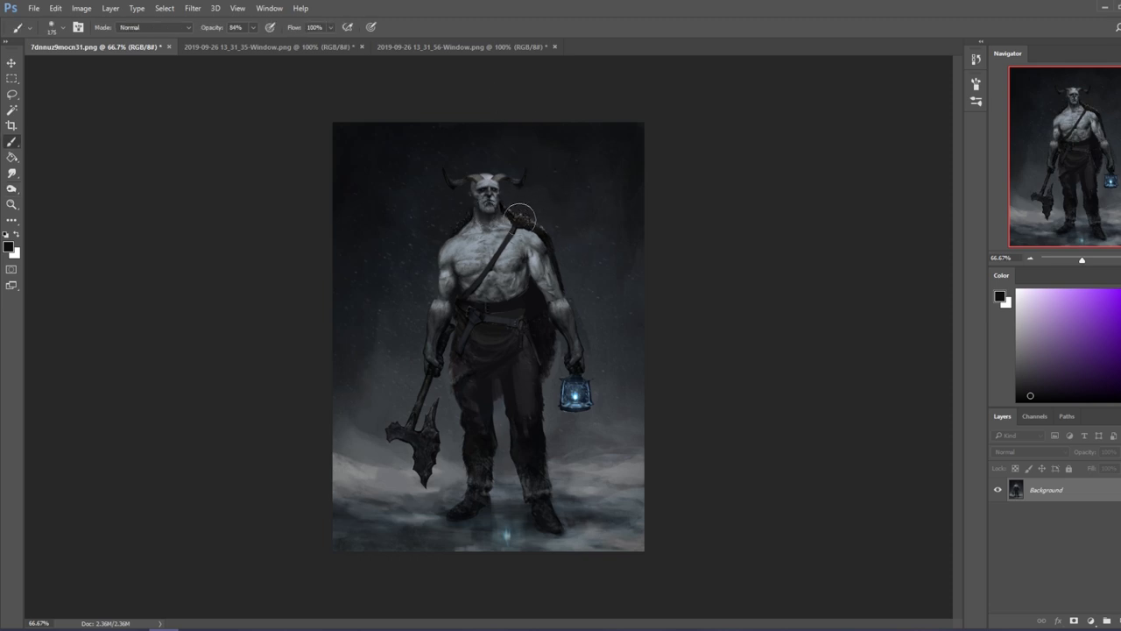
alt+click(519, 231)
key(bracketleft)
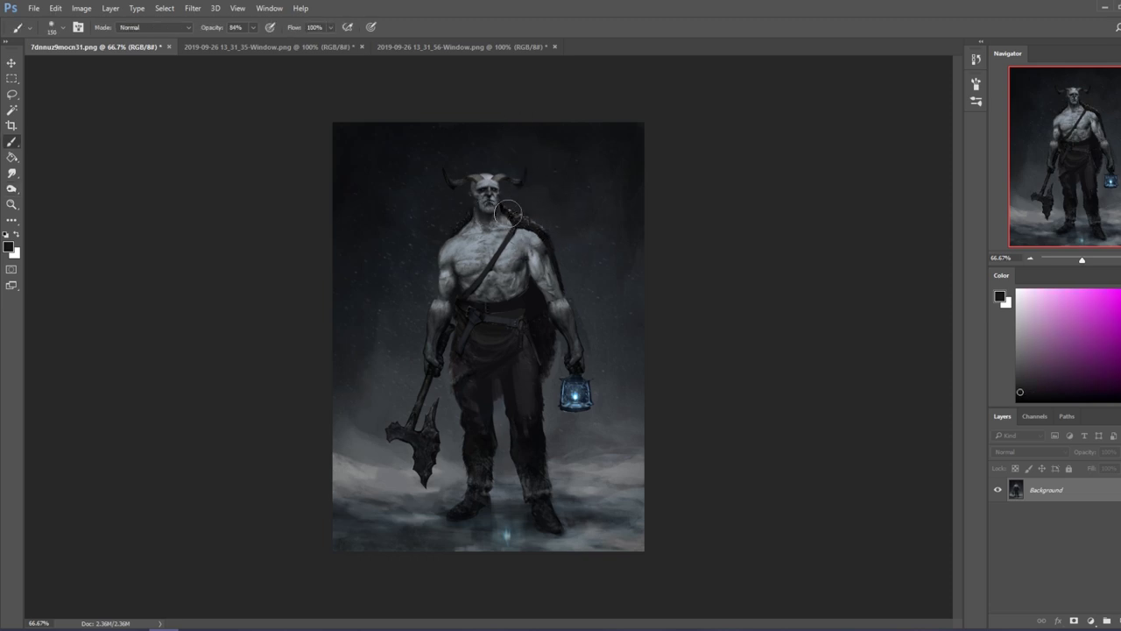
drag(510, 214, 521, 230)
Step: Enlarge the brush to 3600, sample a dark blue from the icy ground, and set the brush mode to Color
key(])
key(])
key(])
key(])
key(])
key(])
key(])
key(])
key(])
key(])
key(])
key(])
key(])
key(])
key(])
key(])
key(])
key(])
key(])
key(])
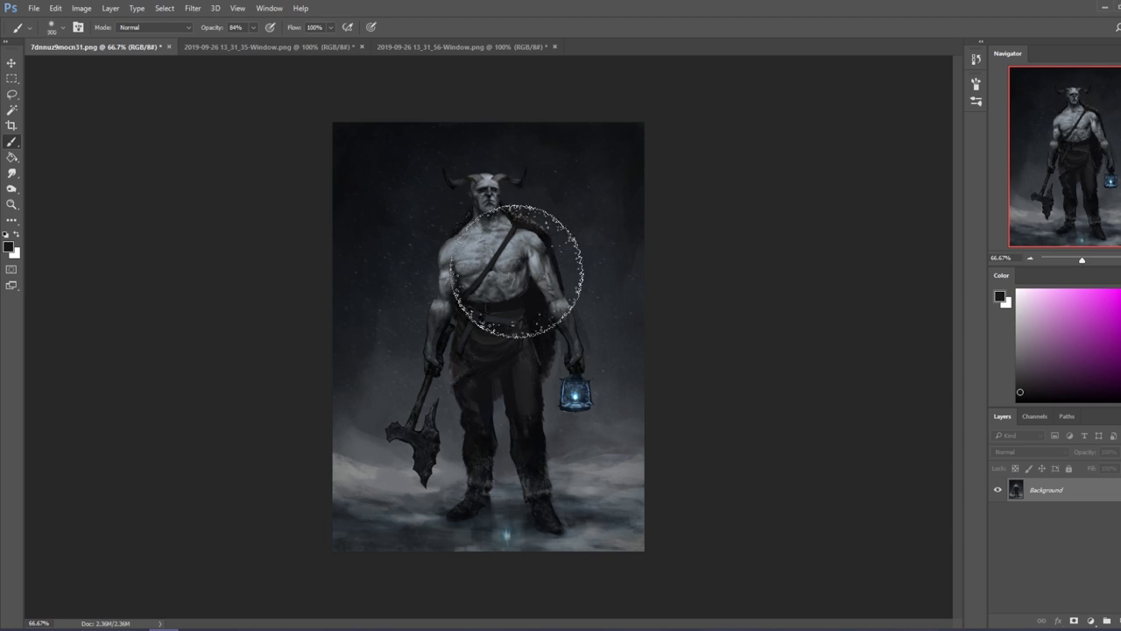
alt+click(505, 523)
click(154, 27)
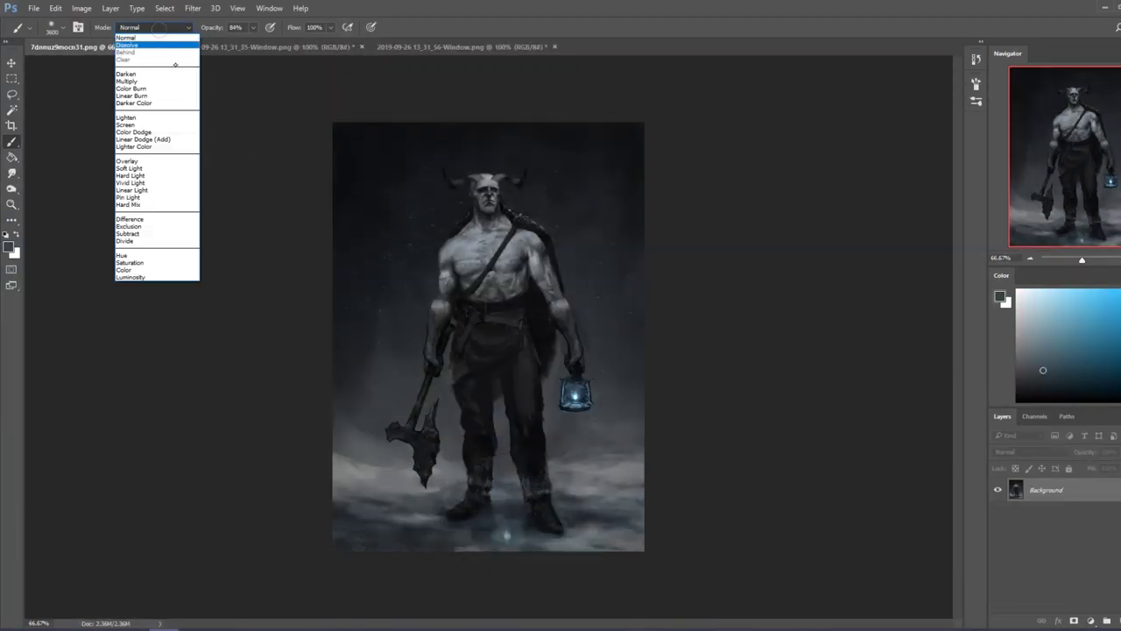
click(168, 269)
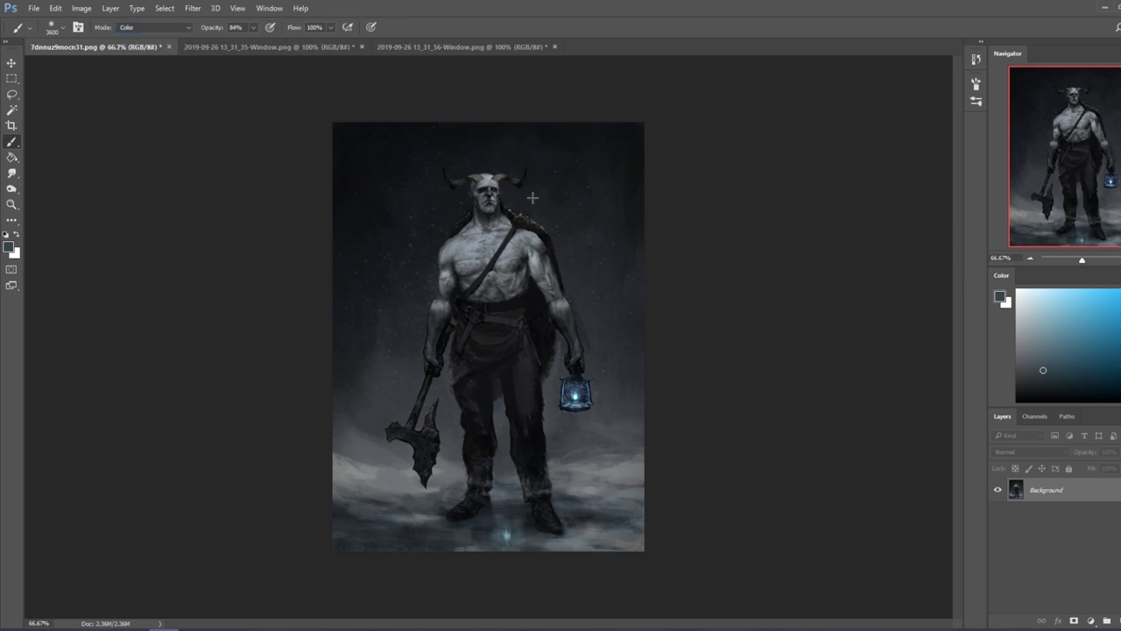
Step: Reduce the Color brush to size 1200, lower its opacity to 30%, and tint the upper figure
key(bracketleft)
key(bracketleft)
key(bracketleft)
key(bracketleft)
key(bracketleft)
key(bracketleft)
key(bracketleft)
key(bracketleft)
key(bracketleft)
key(bracketleft)
key(bracketleft)
key(bracketleft)
key(bracketleft)
key(bracketleft)
key(bracketleft)
key(bracketleft)
key(bracketleft)
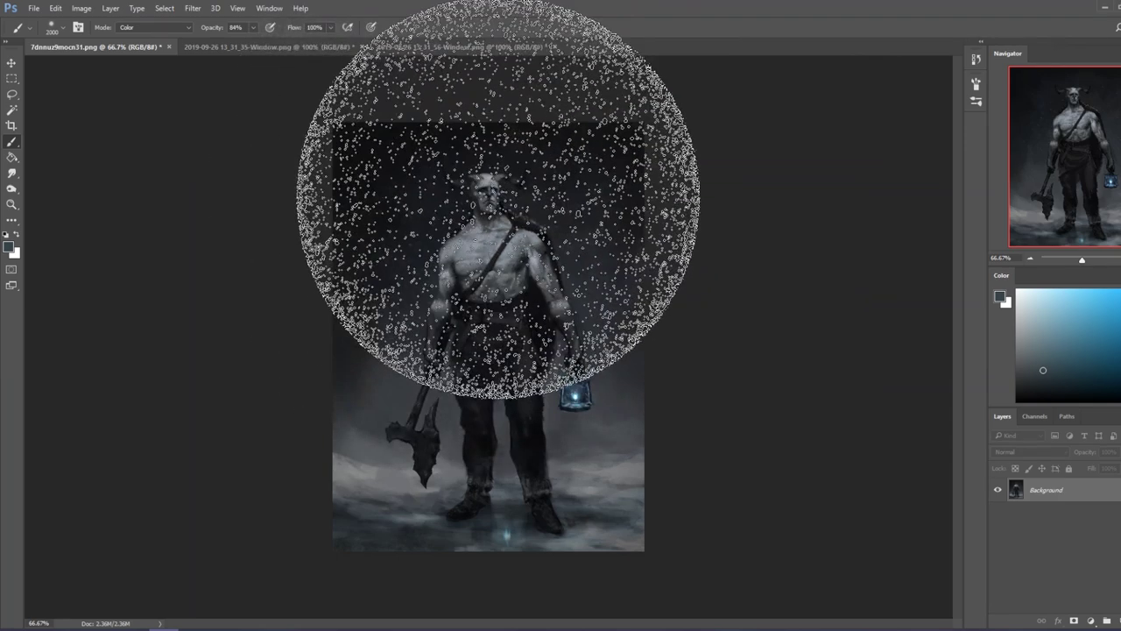
key(bracketleft)
key(bracketleft)
click(253, 28)
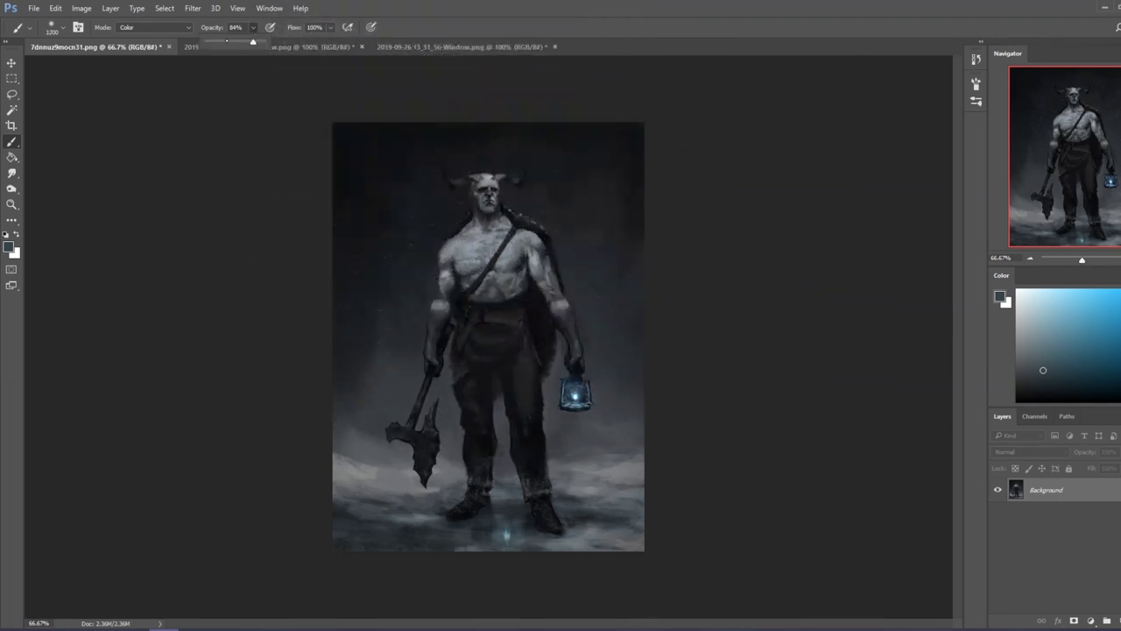
drag(254, 42, 223, 43)
click(504, 234)
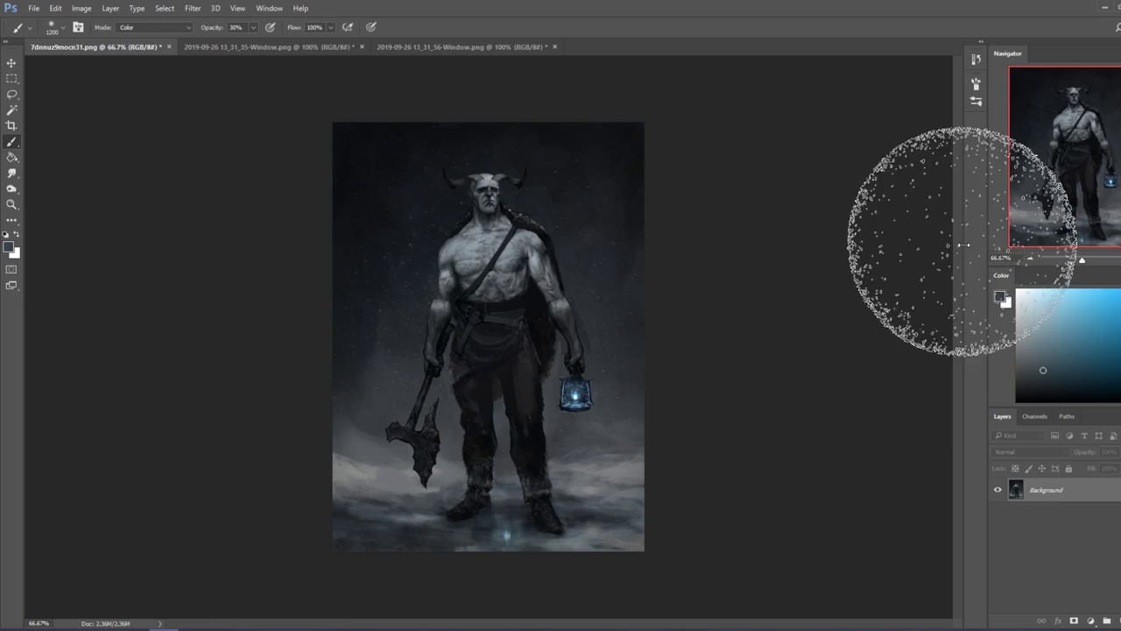
Step: Tint the background and figure with the sampled blue-gray, stepping the Color brush down from 1100 to a small size
key(bracketleft)
key(bracketleft)
key(bracketleft)
key(bracketleft)
key(bracketleft)
key(bracketleft)
key(bracketleft)
key(bracketleft)
key(bracketleft)
key(bracketleft)
key(bracketleft)
key(bracketleft)
key(bracketleft)
key(bracketleft)
key(bracketleft)
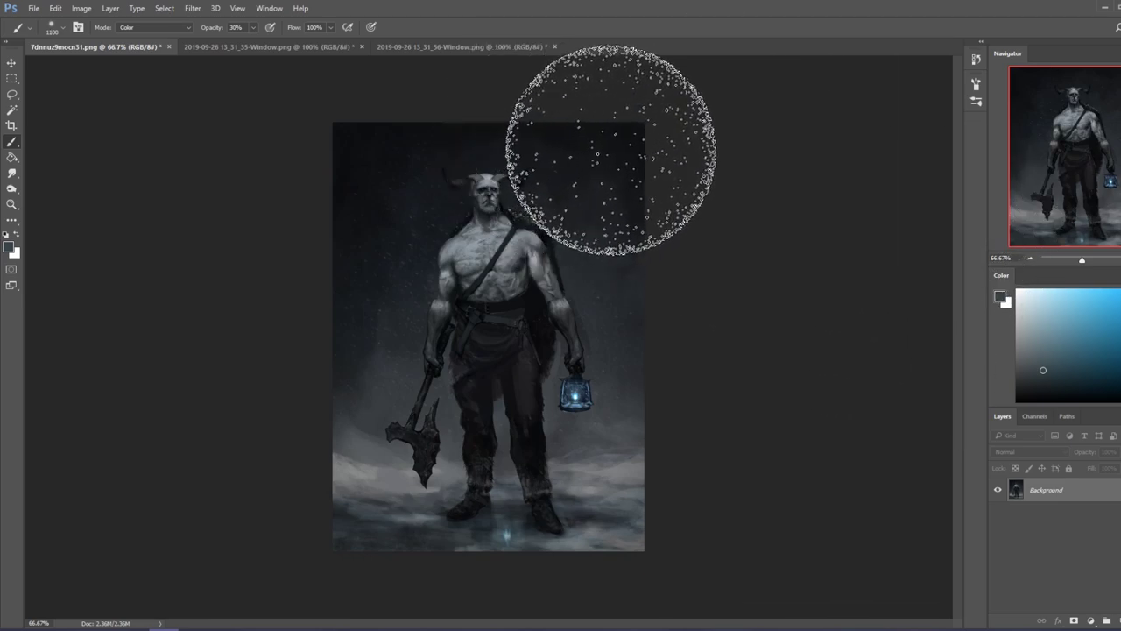
key(bracketleft)
key(bracketleft)
key(bracketleft)
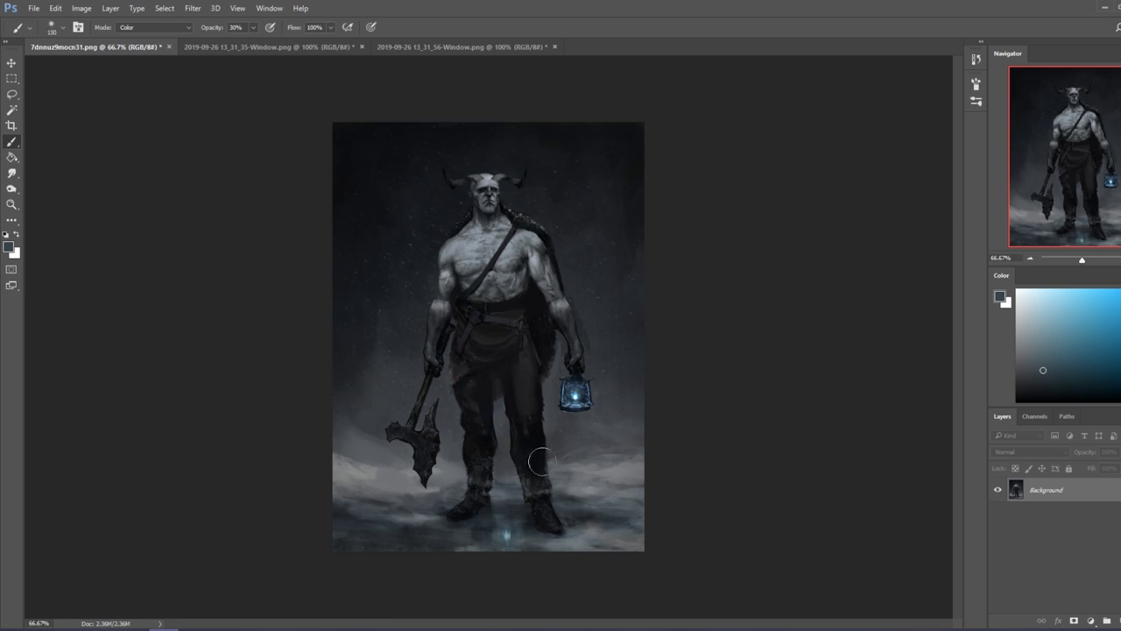
Step: Enlarge the Color brush to 1100, sample a blue from the lantern, and tint the lower background and legs
key(bracketright)
key(bracketright)
key(bracketright)
key(bracketright)
key(bracketright)
key(bracketright)
key(bracketright)
key(bracketright)
key(bracketright)
key(bracketright)
key(bracketright)
key(bracketright)
key(bracketright)
key(bracketright)
key(bracketright)
key(bracketright)
key(bracketright)
key(bracketright)
key(bracketright)
key(bracketright)
key(bracketright)
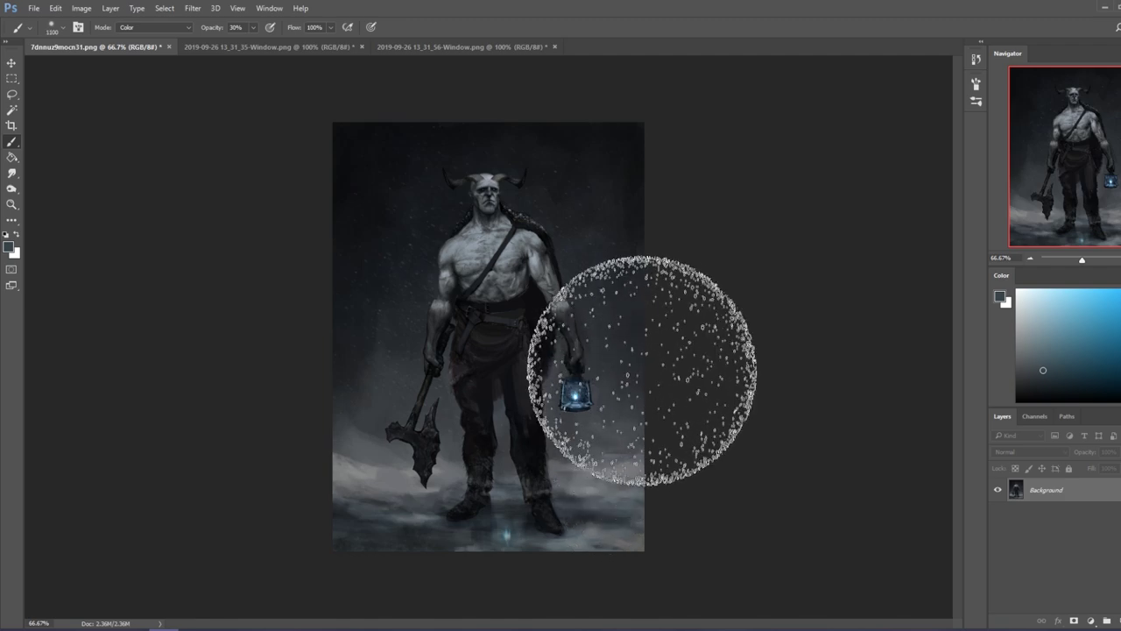
alt+click(576, 392)
mouse_move(648, 403)
mouse_down()
mouse_move(280, 473)
mouse_move(663, 393)
mouse_move(128, 549)
mouse_up()
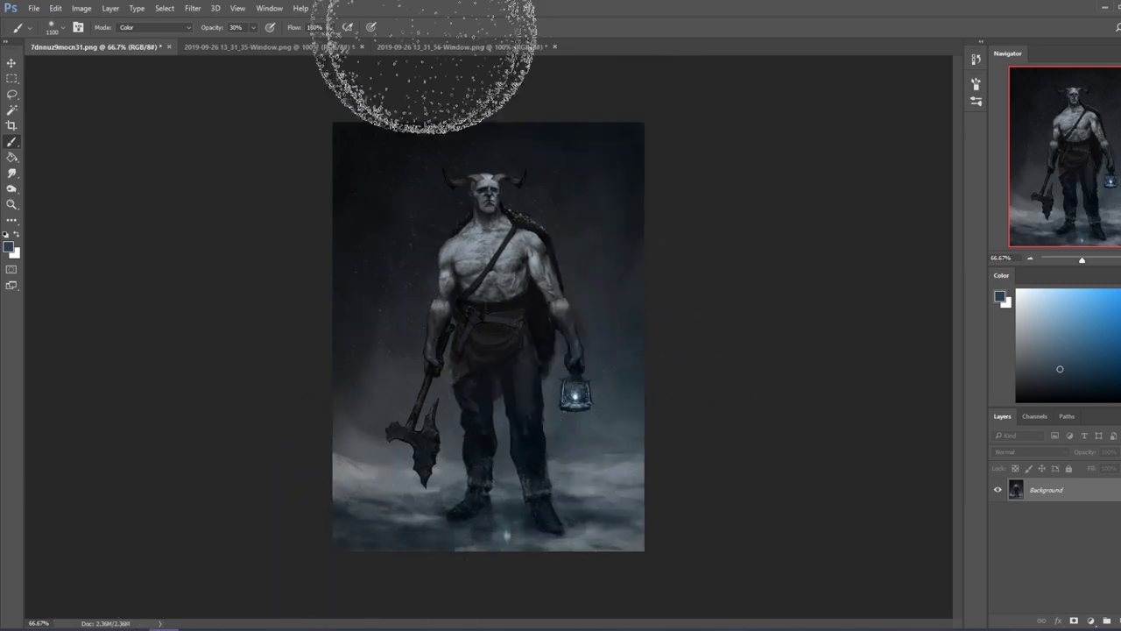
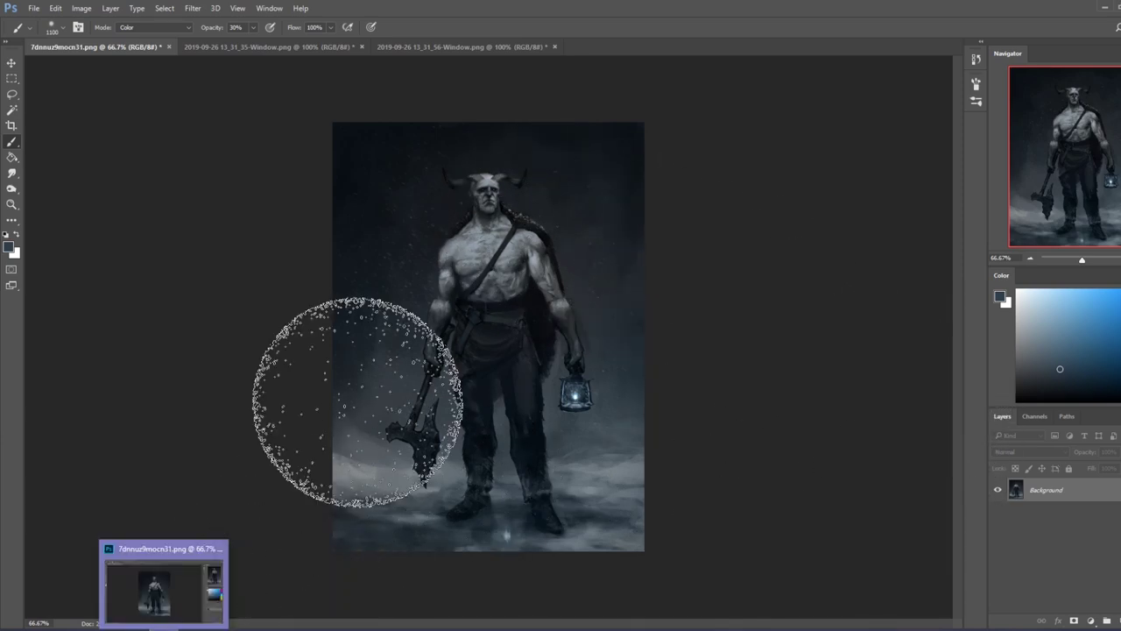
Step: Compare the light and shadow on the figure's torso and arms with the two mannequin lighting reference images
click(288, 47)
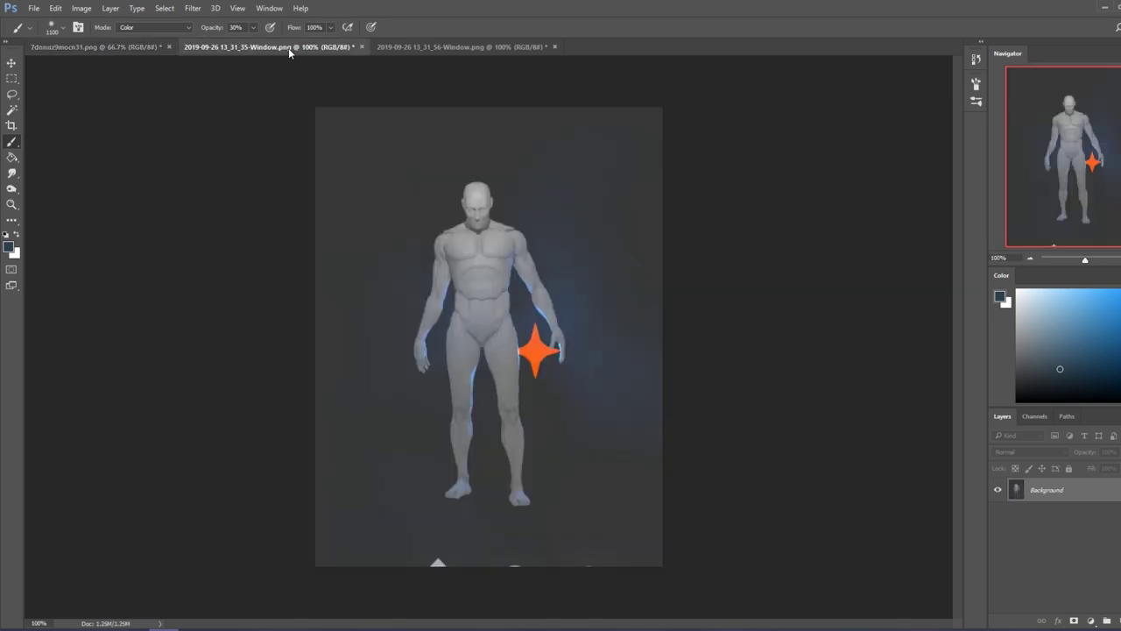
click(453, 46)
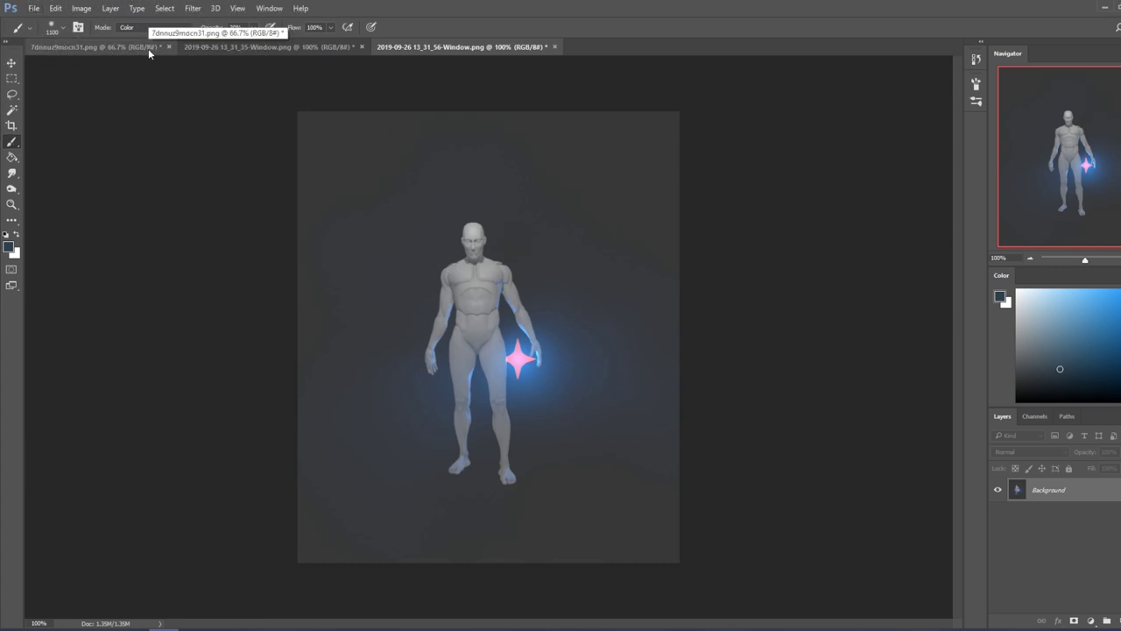
click(95, 47)
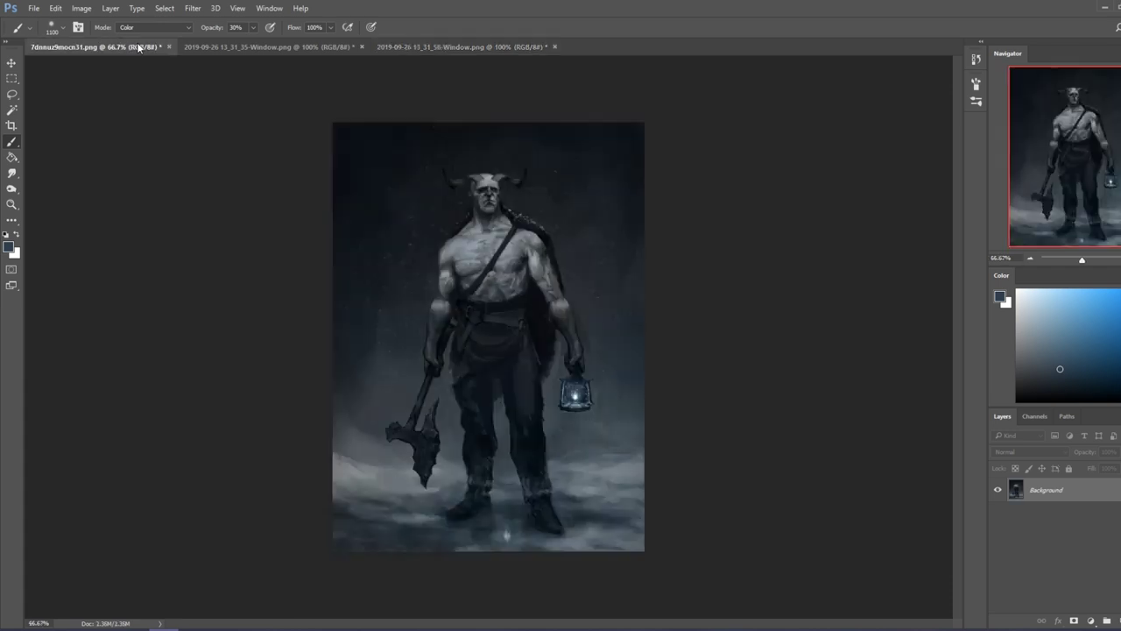
key(l)
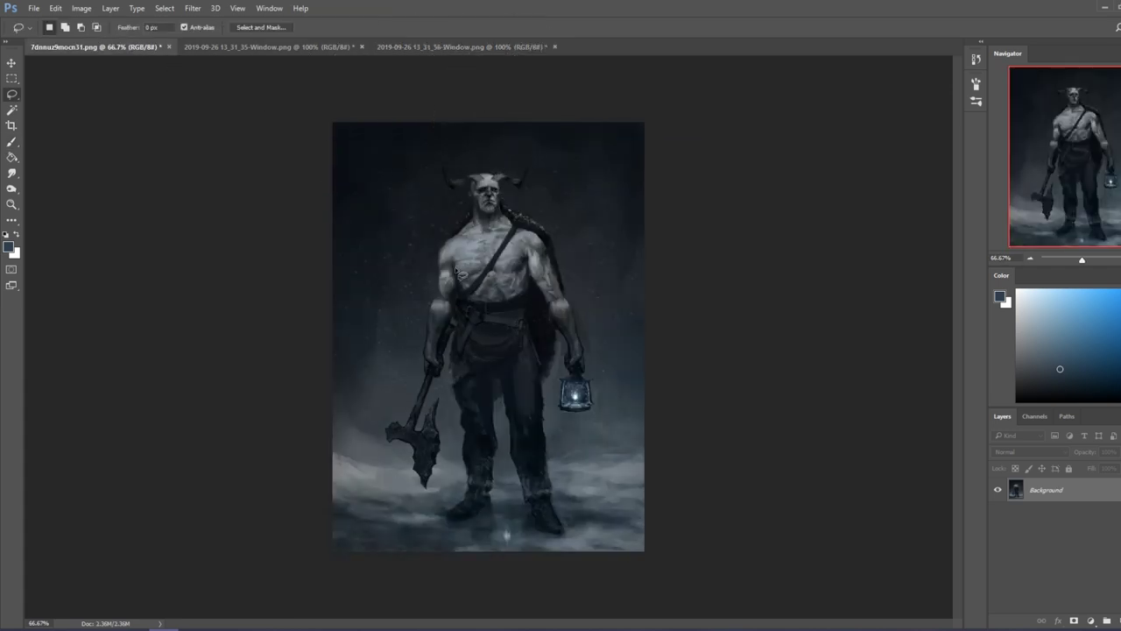
click(448, 46)
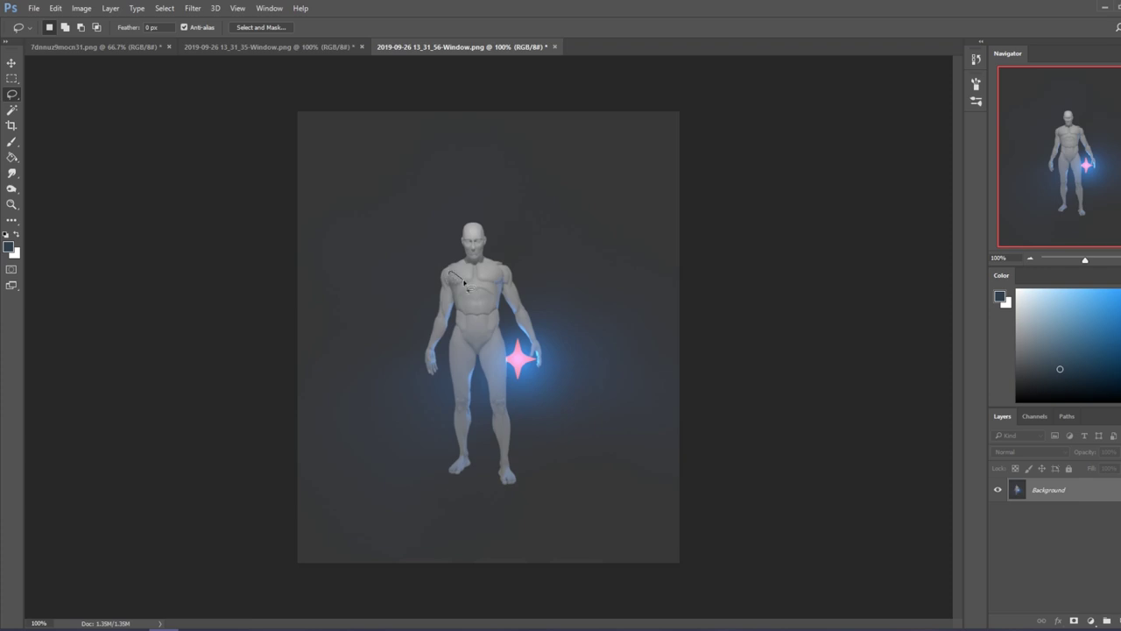
click(149, 46)
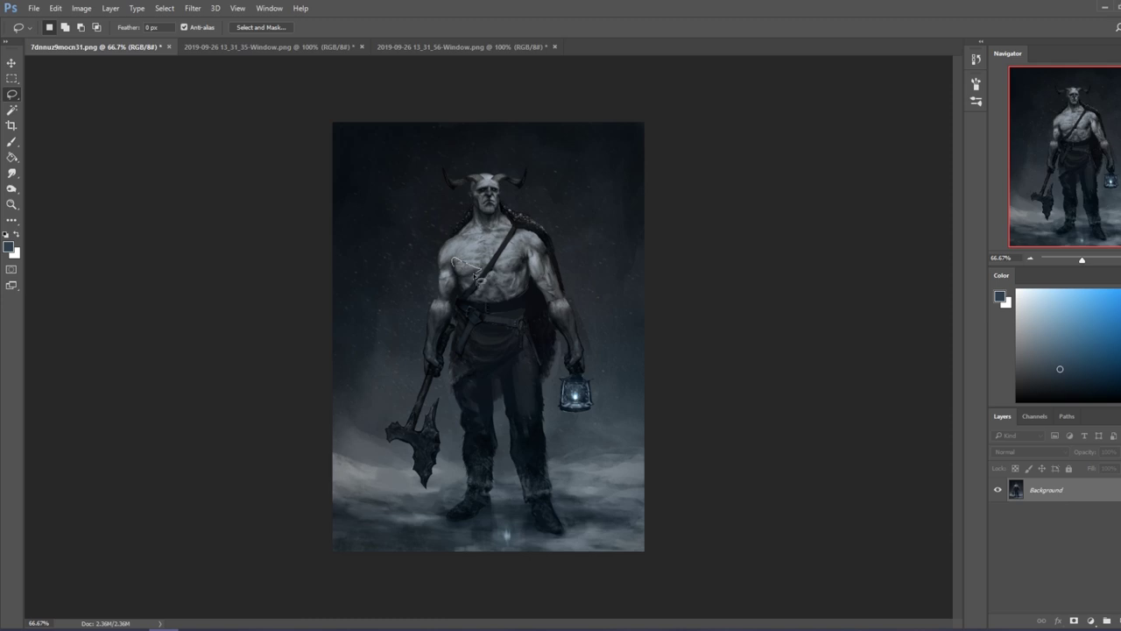
Step: Lasso freehand shadow shapes under both chest muscles, along the collarbones, and on the axe-side shoulder as one combined selection
key(shift)
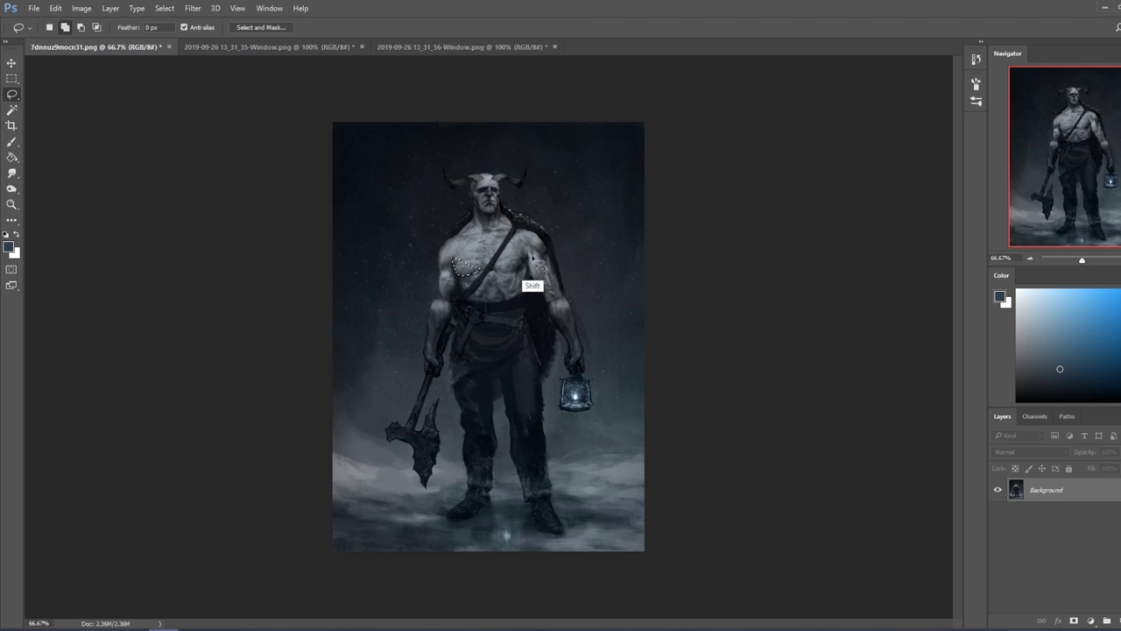
mouse_move(524, 259)
mouse_down()
mouse_move(494, 261)
mouse_move(501, 277)
mouse_move(520, 282)
mouse_move(525, 251)
mouse_up()
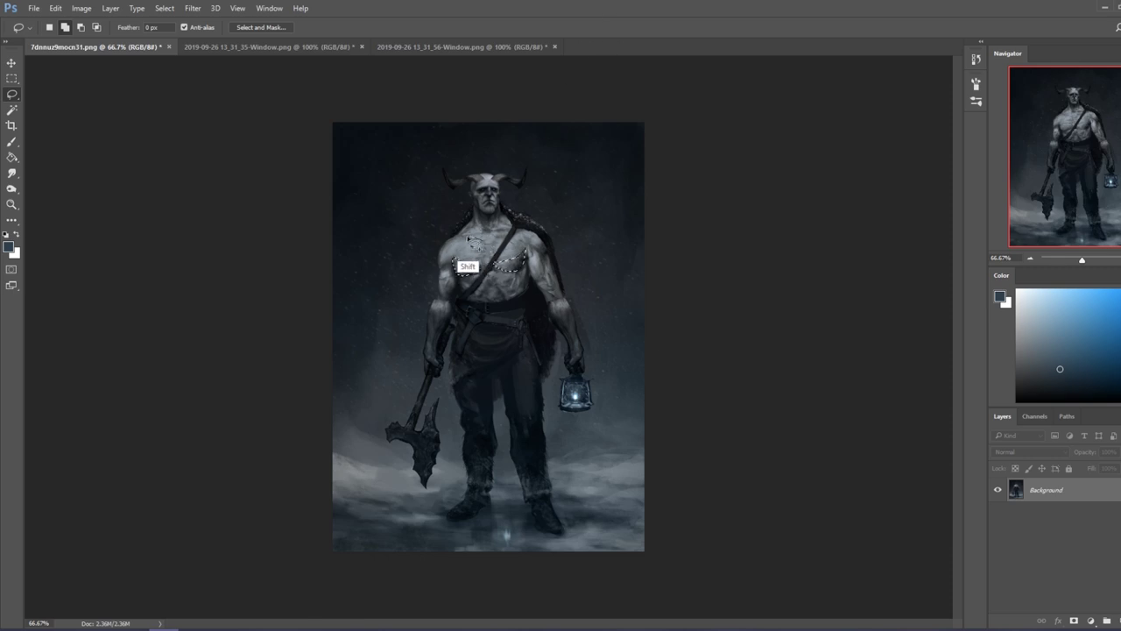
drag(482, 244, 510, 234)
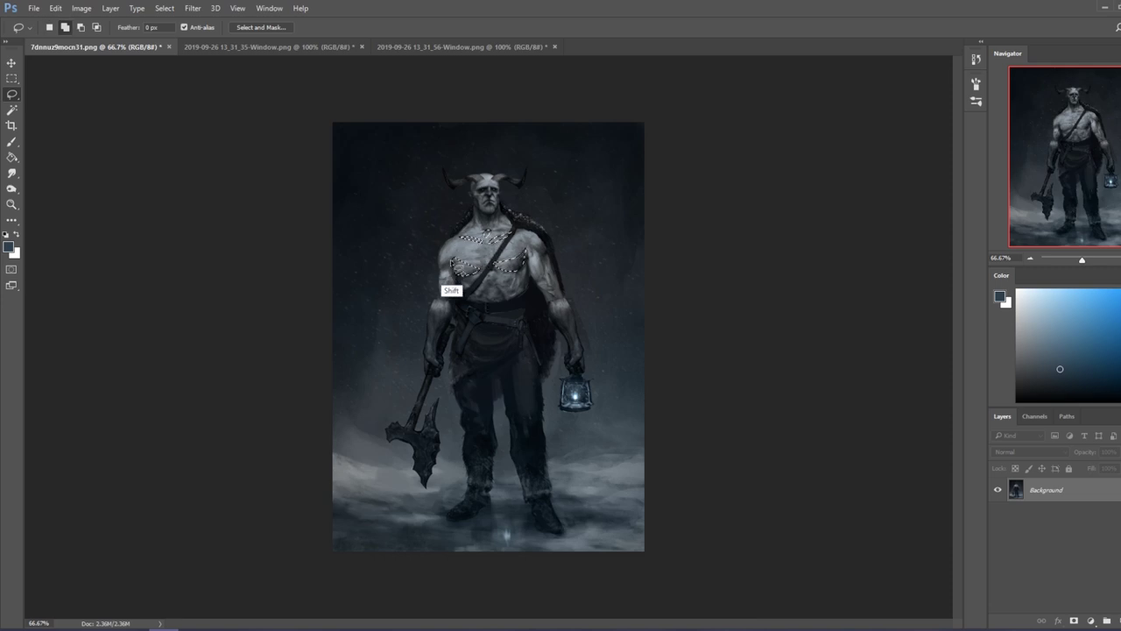
mouse_move(452, 265)
mouse_down()
mouse_move(455, 252)
mouse_move(439, 255)
mouse_up()
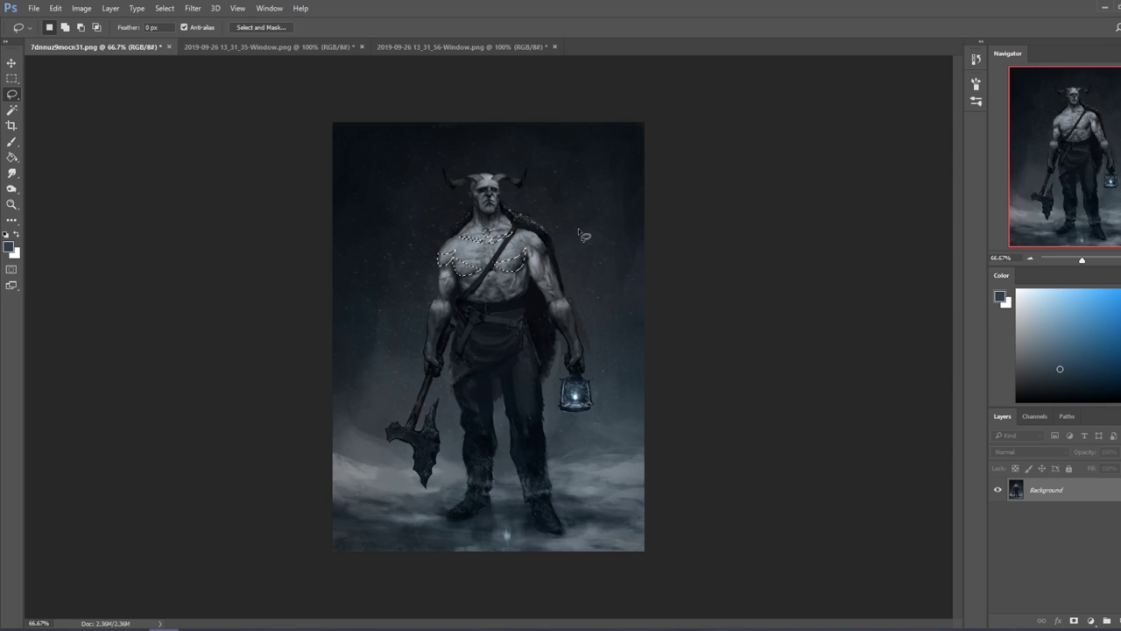
Step: Add freehand shadow shapes on the lantern-side shoulder and down both upper arms and forearms to the selection
key(shift)
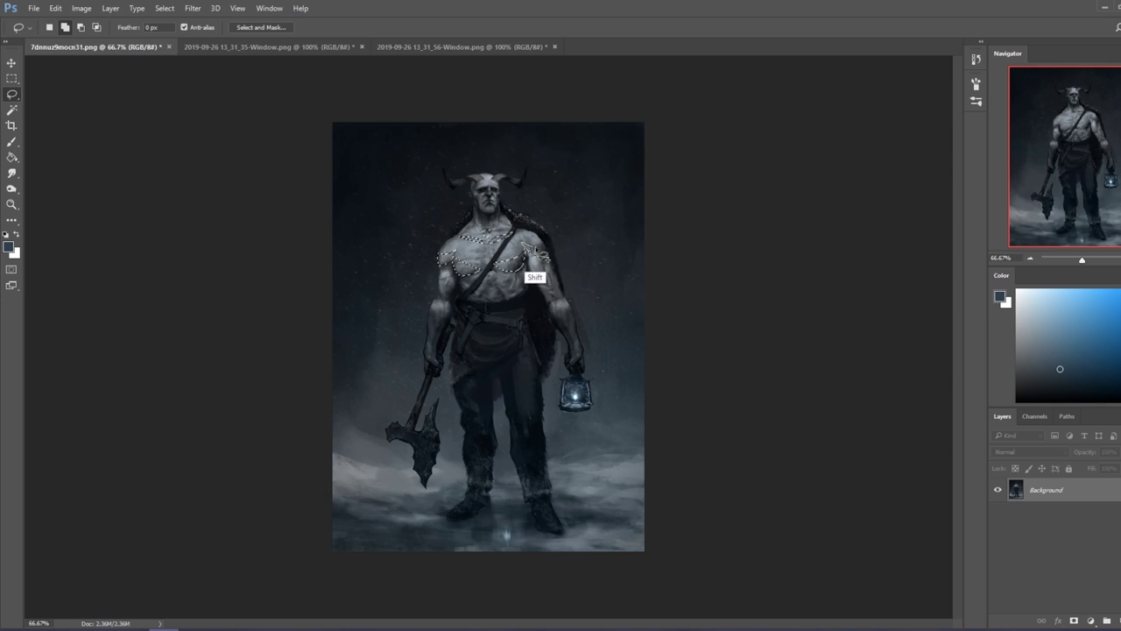
drag(562, 271, 530, 252)
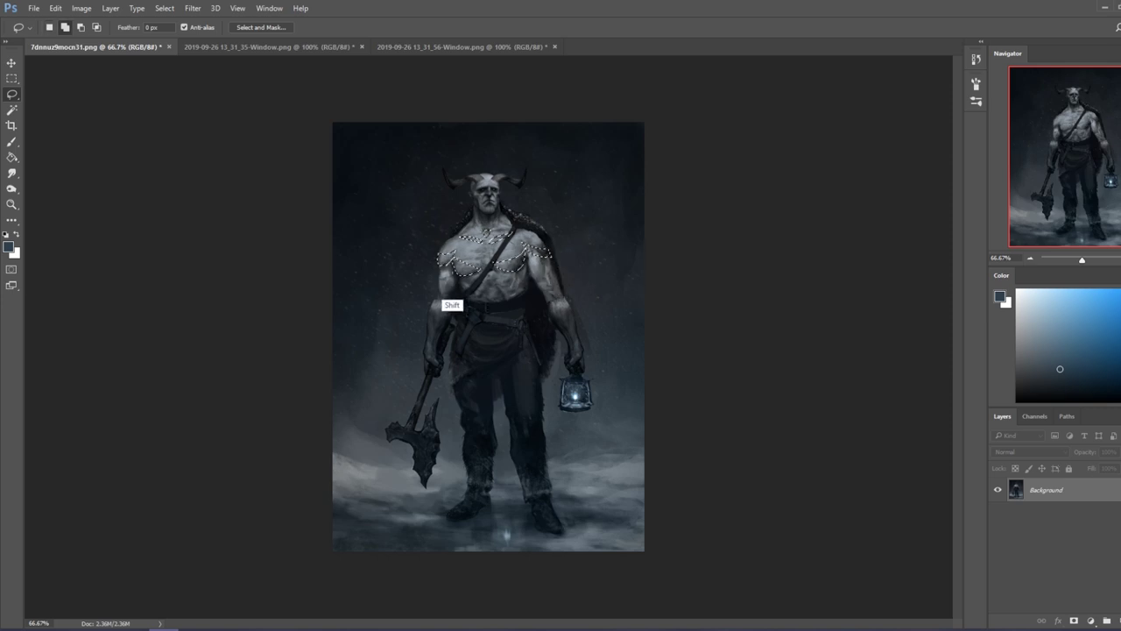
drag(444, 299, 454, 277)
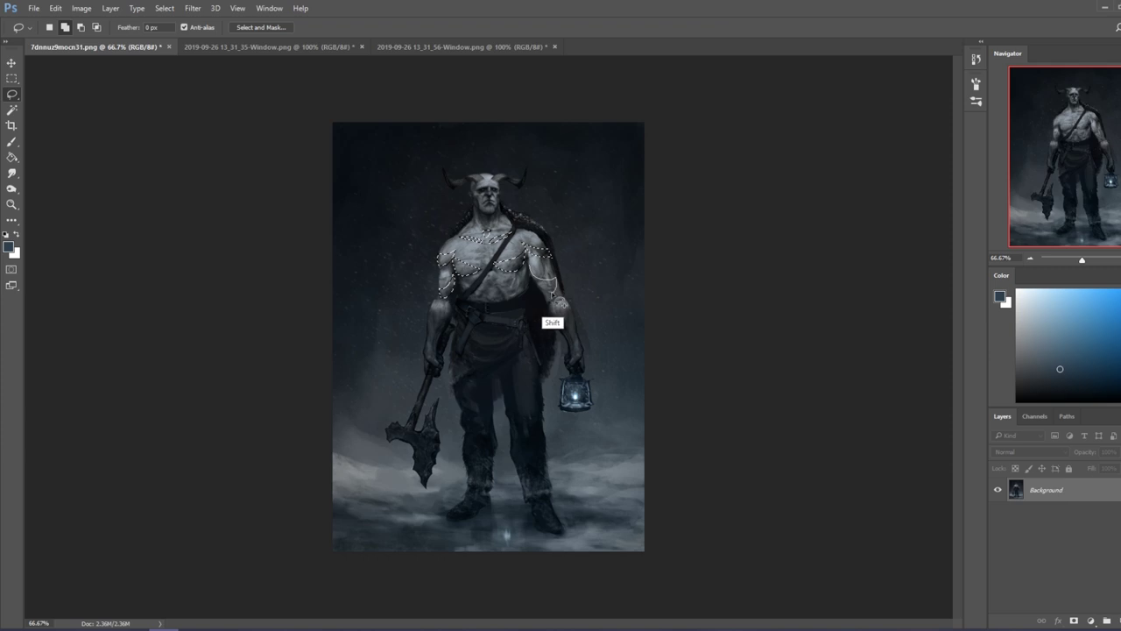
drag(553, 293, 531, 265)
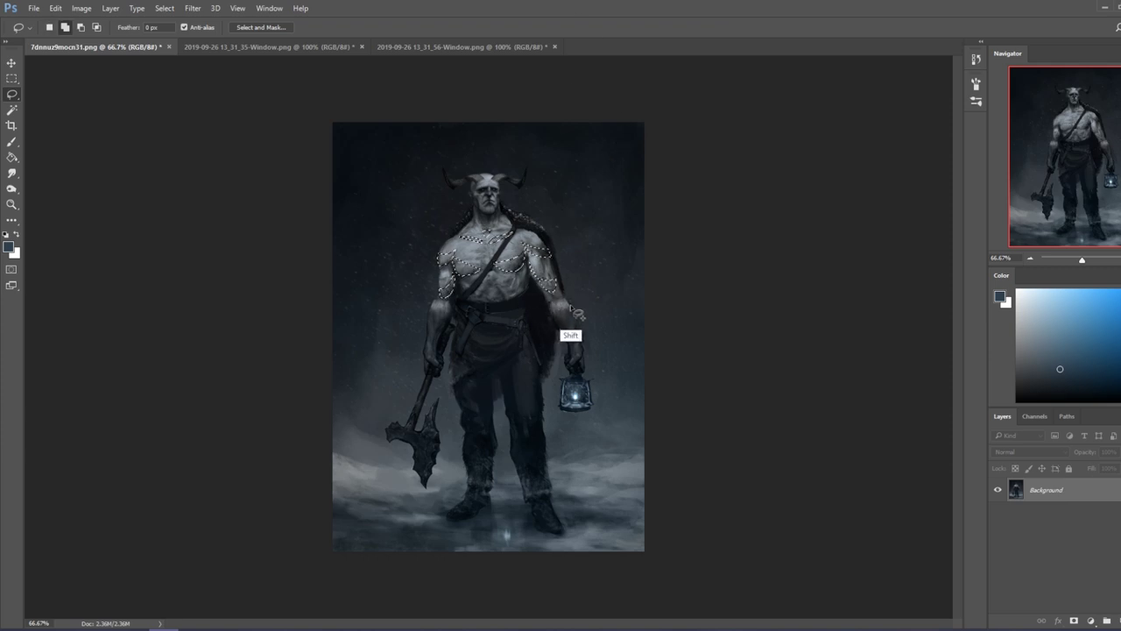
drag(563, 292, 565, 289)
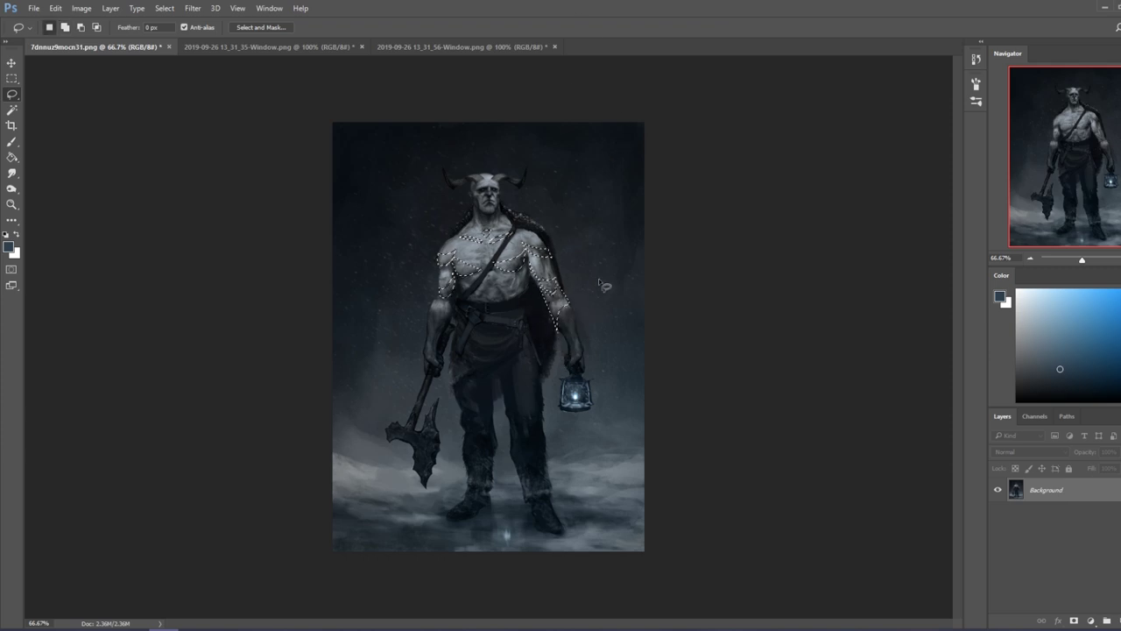
mouse_move(432, 309)
mouse_down()
mouse_move(447, 332)
mouse_move(434, 308)
mouse_up()
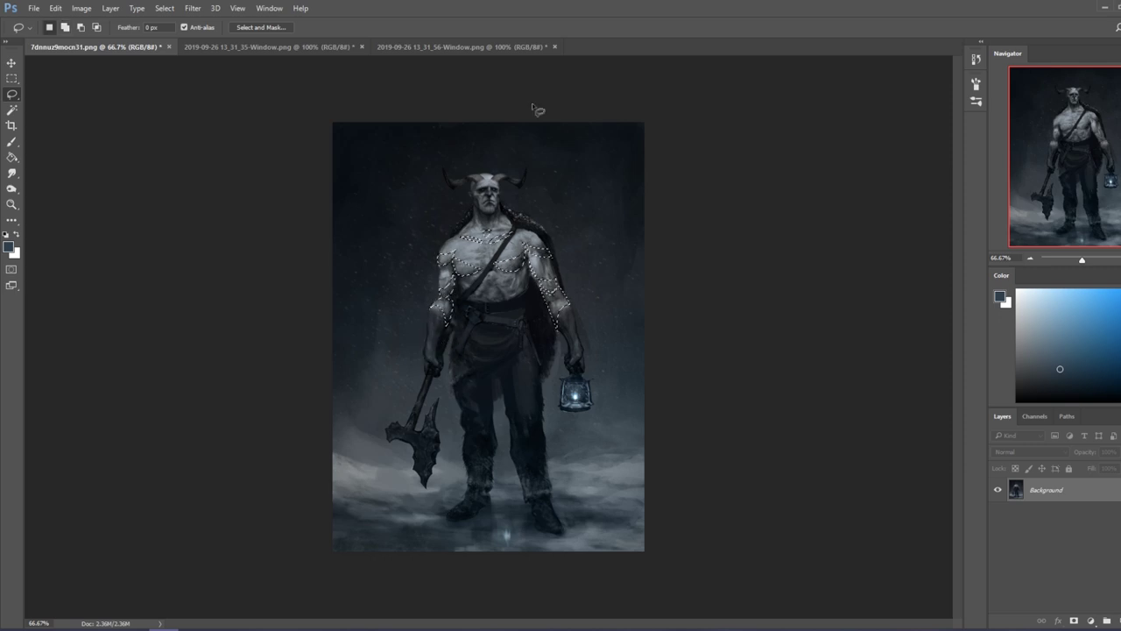
Step: Sample a near-black blue beside the waist, set the brush mode to Darken, and shade the selected areas
key(b)
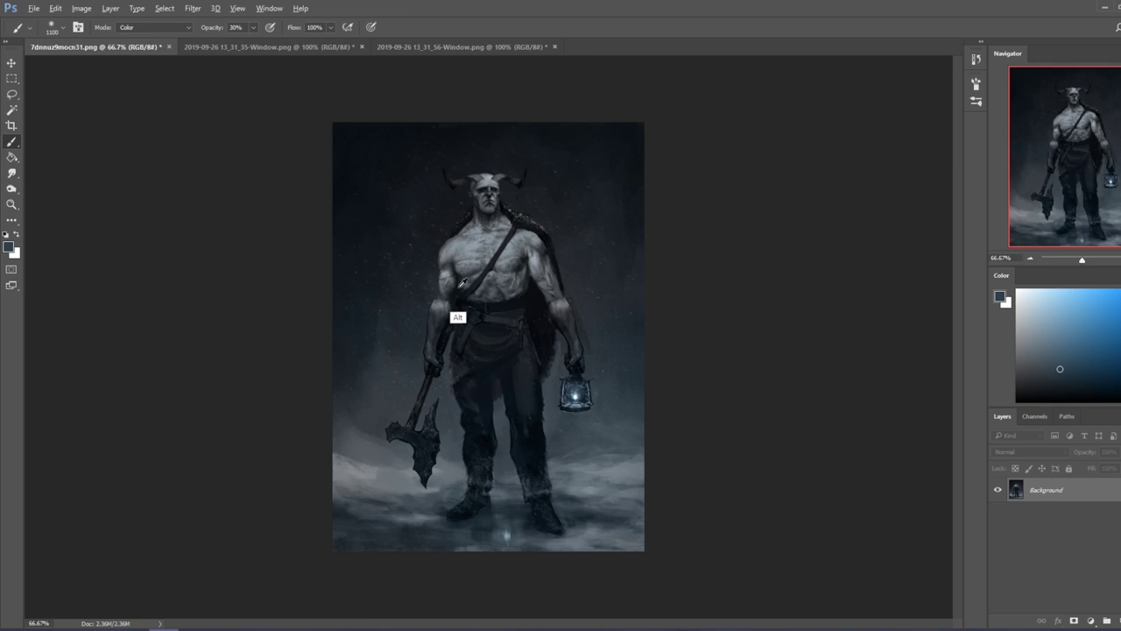
alt+click(460, 293)
key(alt)
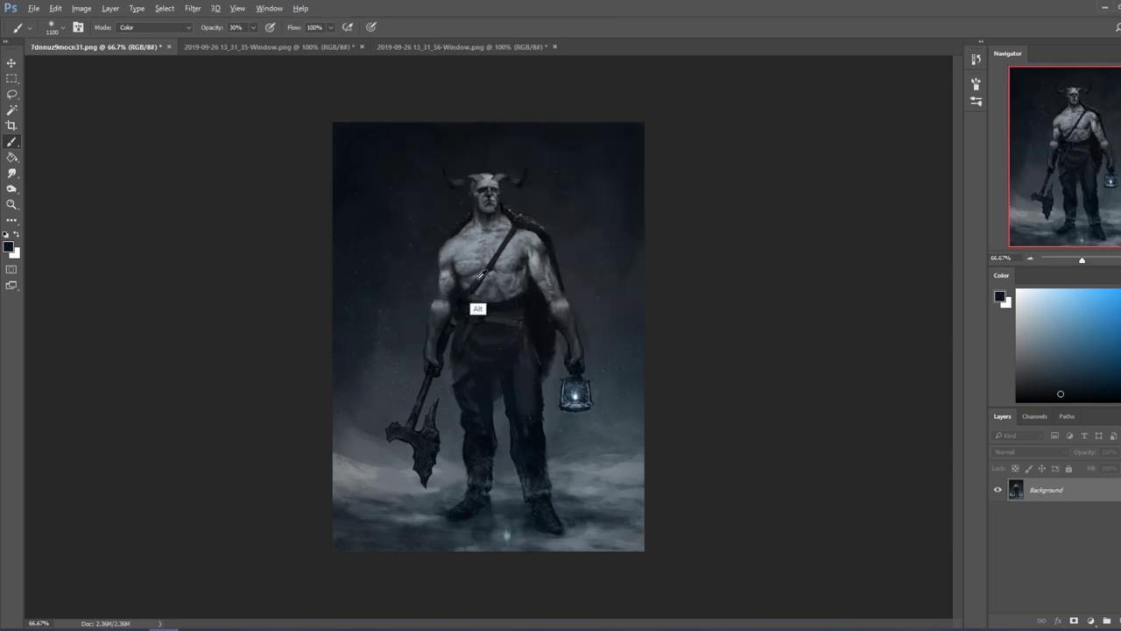
click(185, 27)
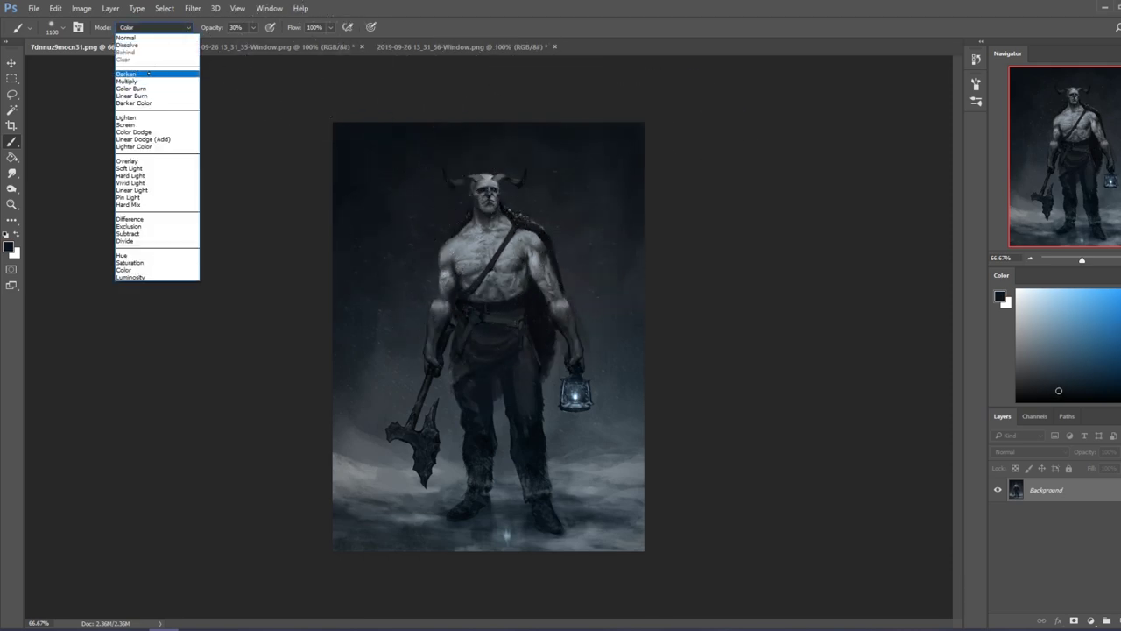
click(140, 74)
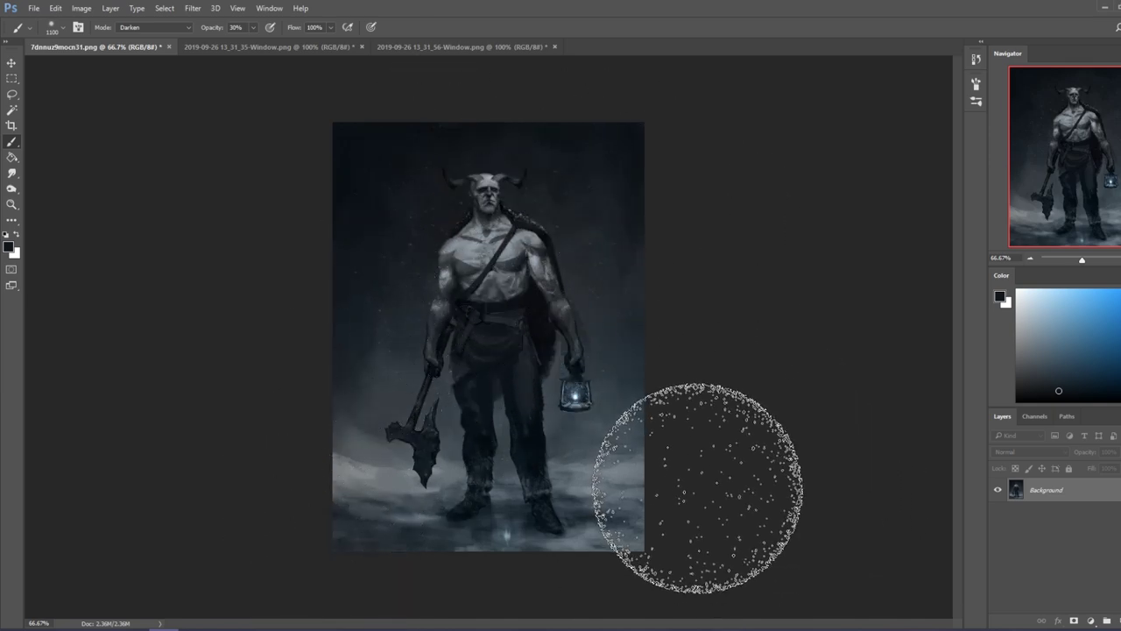
Step: Undo the shading on the background and repaint the selected chest and arm shadows on a new layer
key(ctrl)
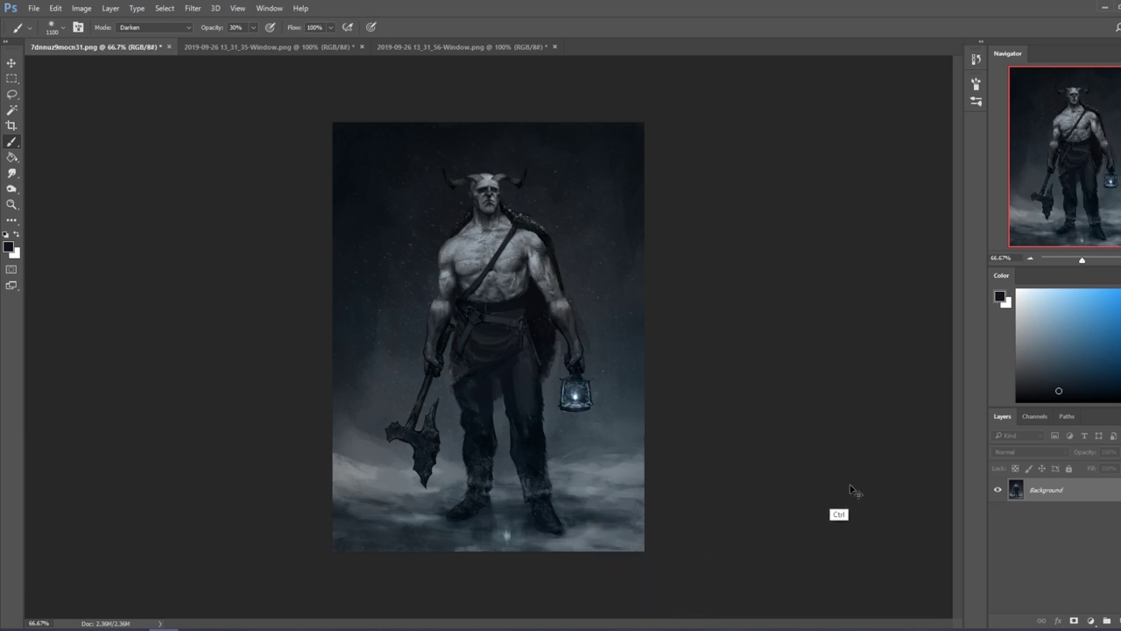
click(1118, 621)
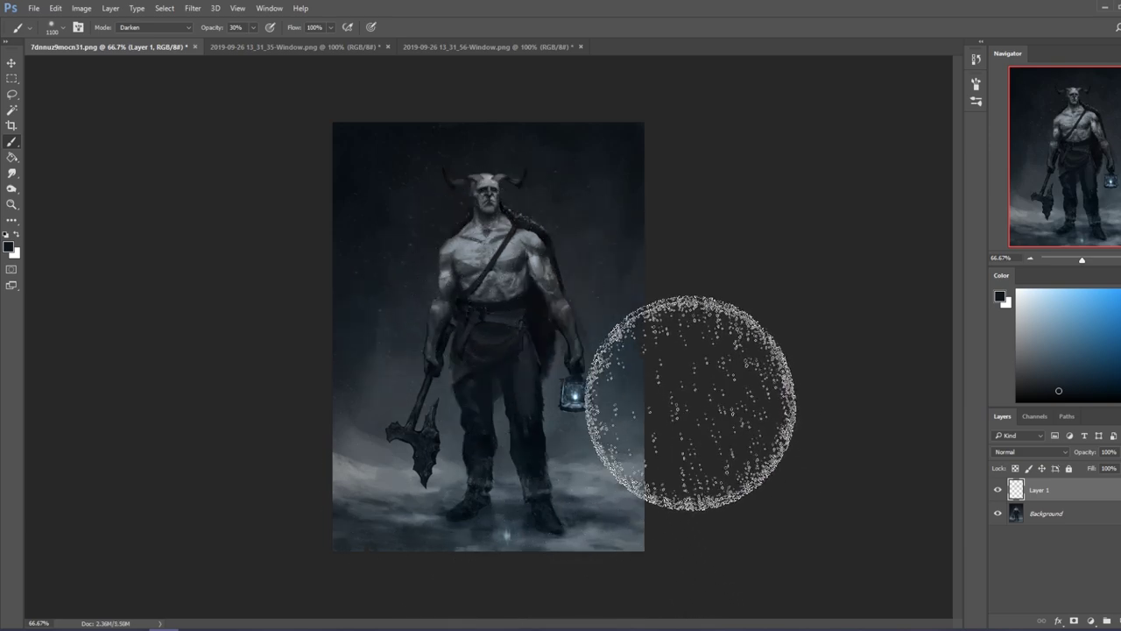
key(m)
right_click(511, 285)
key(Escape)
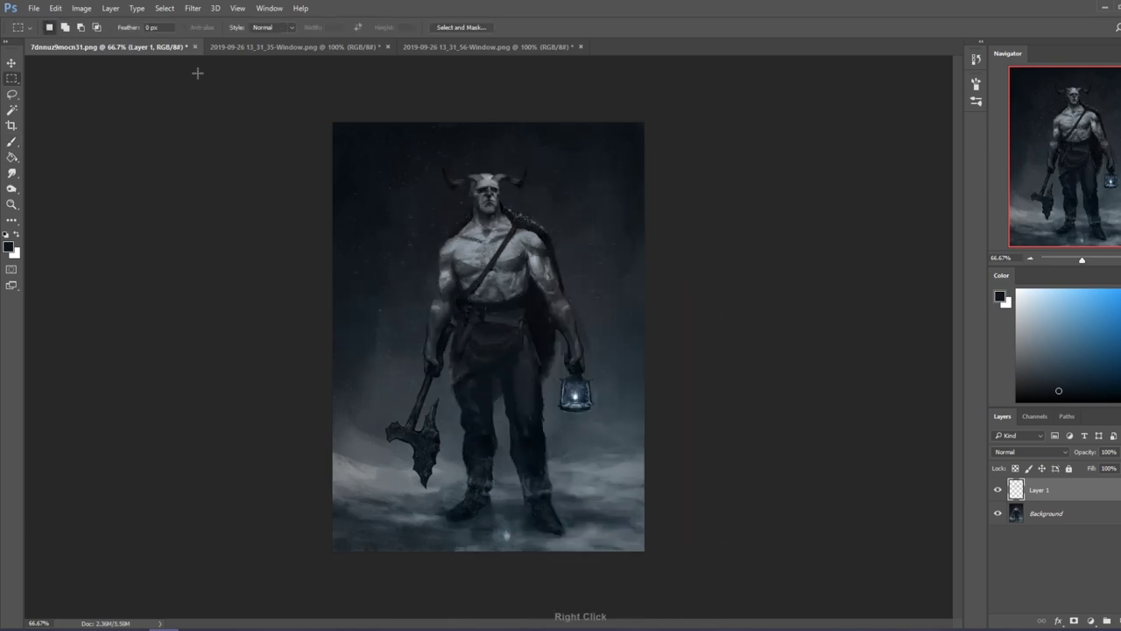
Step: Soften the painted shadows on the new layer with a slight Gaussian Blur
click(190, 13)
mouse_move(333, 141)
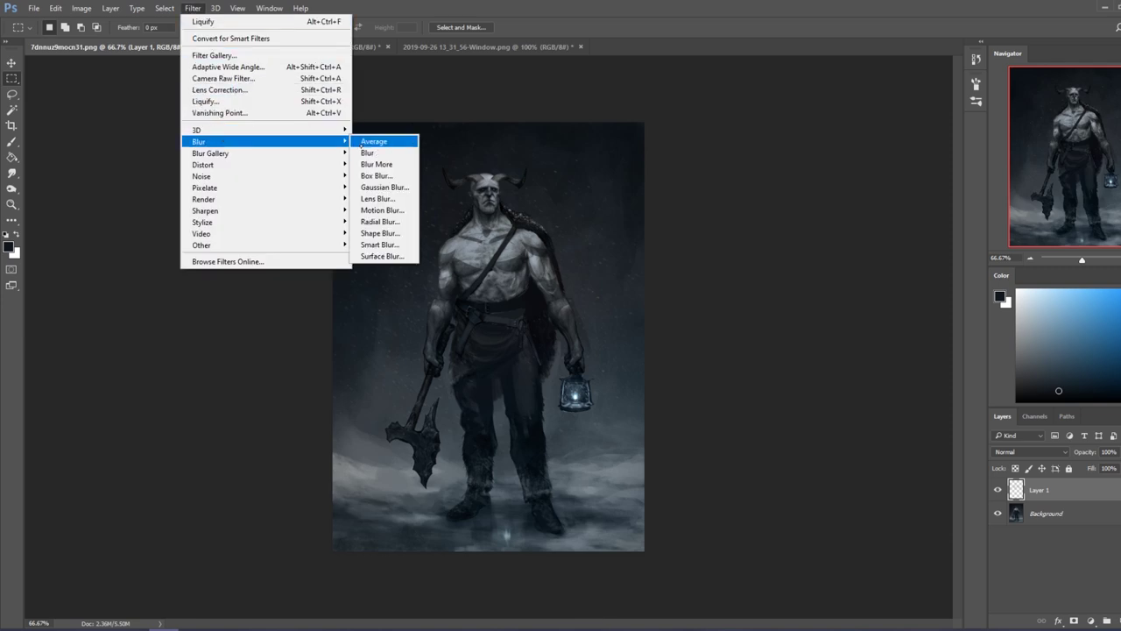
click(384, 187)
drag(793, 323, 671, 328)
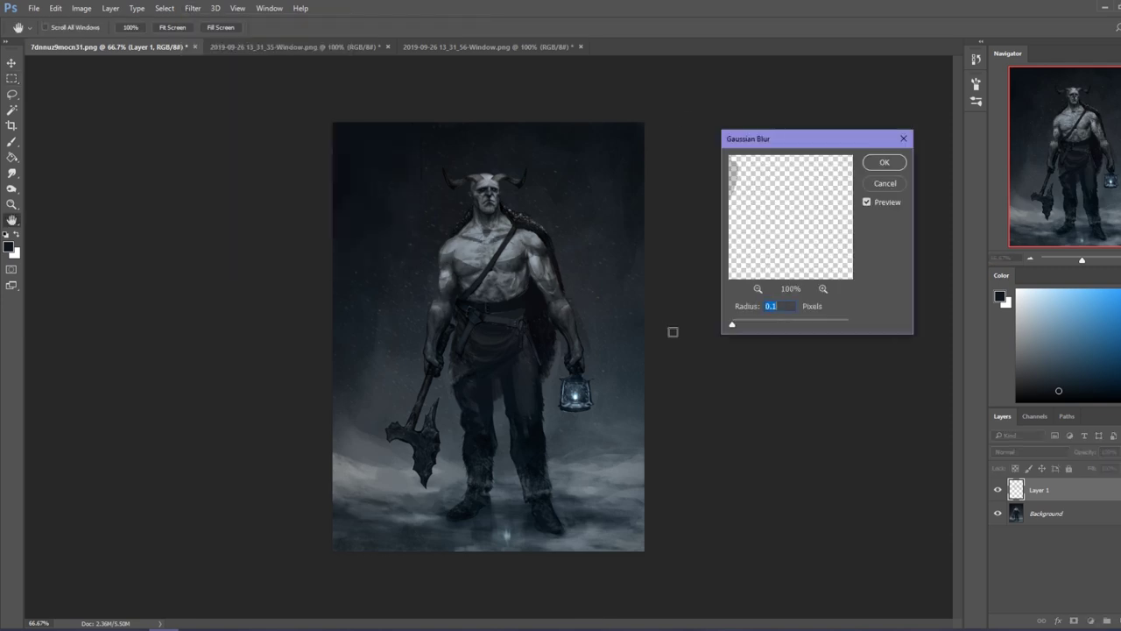
drag(740, 325, 749, 325)
click(885, 162)
Step: Set the shadow layer's blend mode to Darken
key(m)
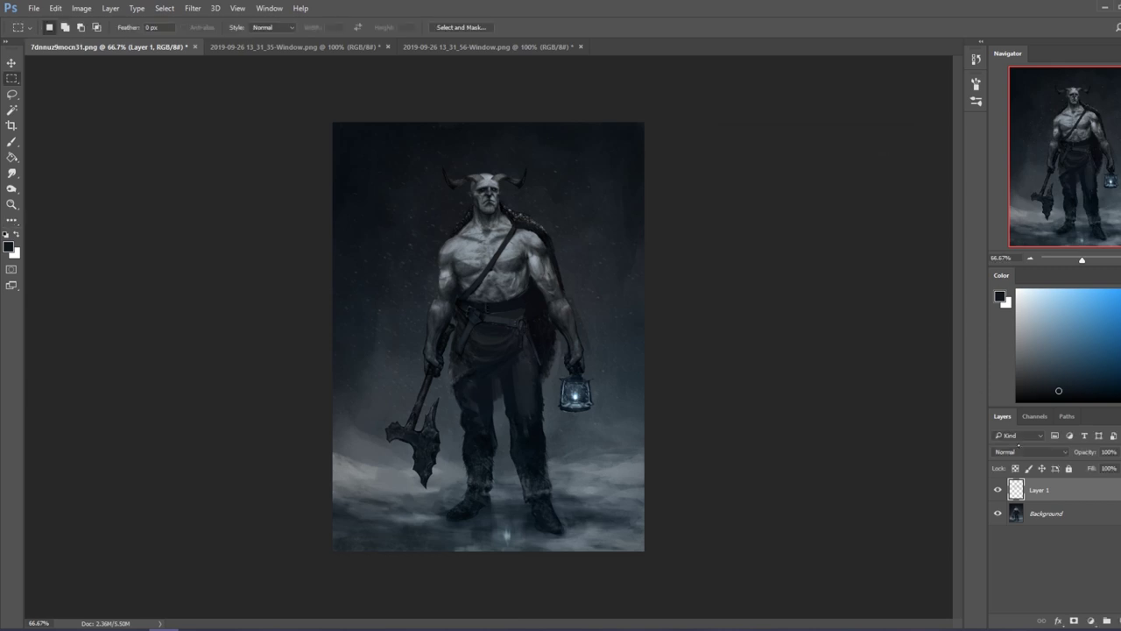
click(1030, 451)
click(1003, 239)
right_click(508, 251)
click(726, 323)
right_click(504, 274)
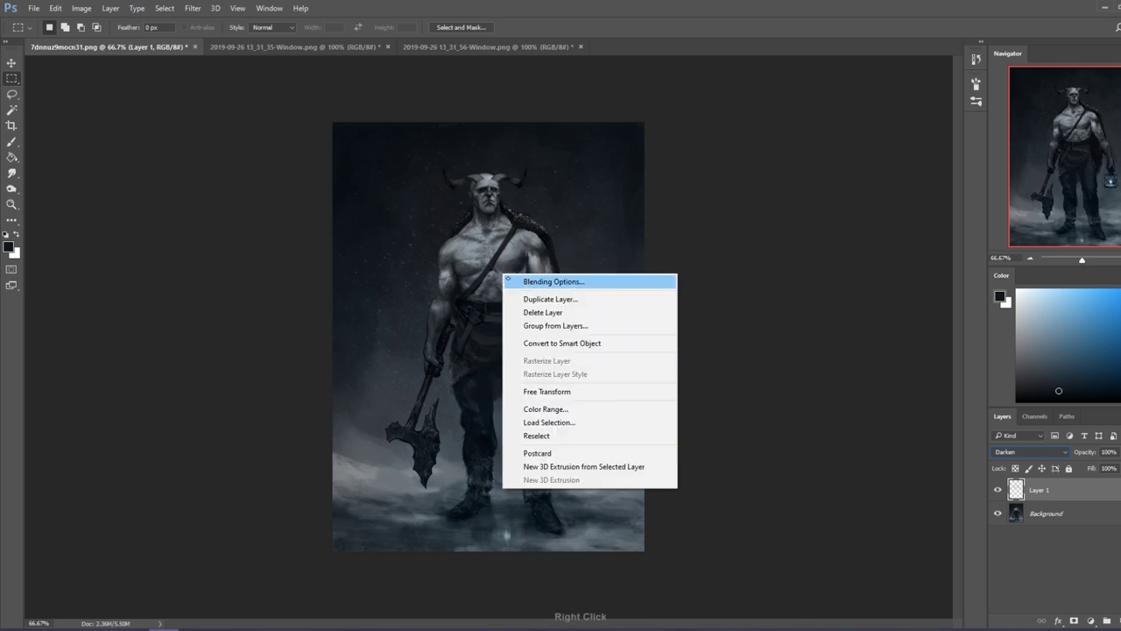
click(510, 281)
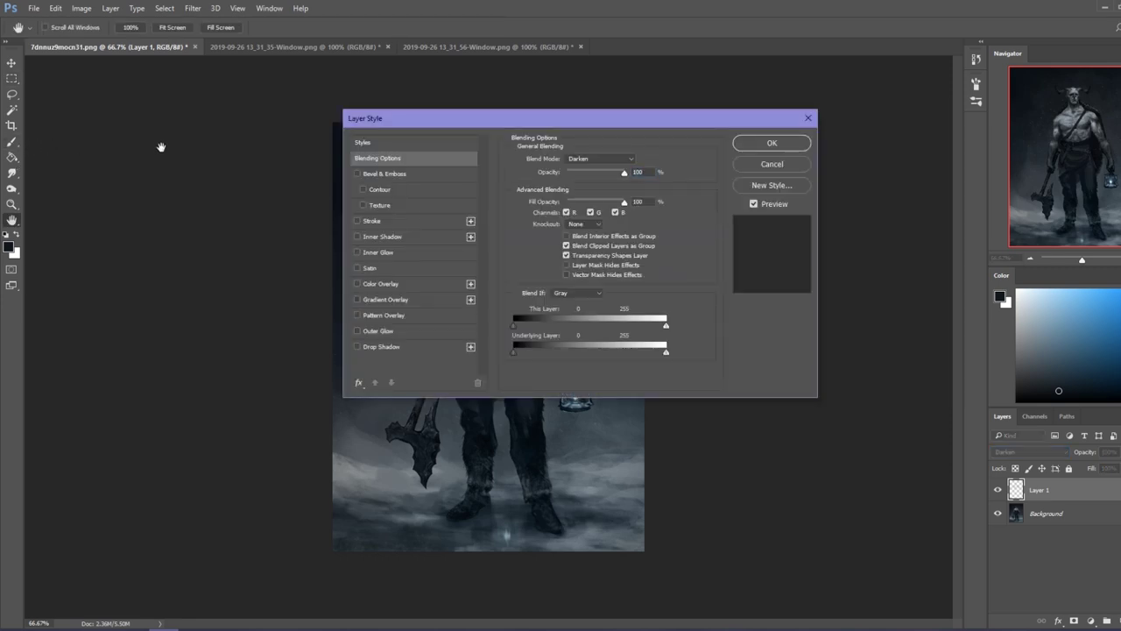
click(772, 164)
Step: Choose a textured eraser brush at size 25 and break up the shadow shapes on the chest and arms
key(e)
right_click(493, 218)
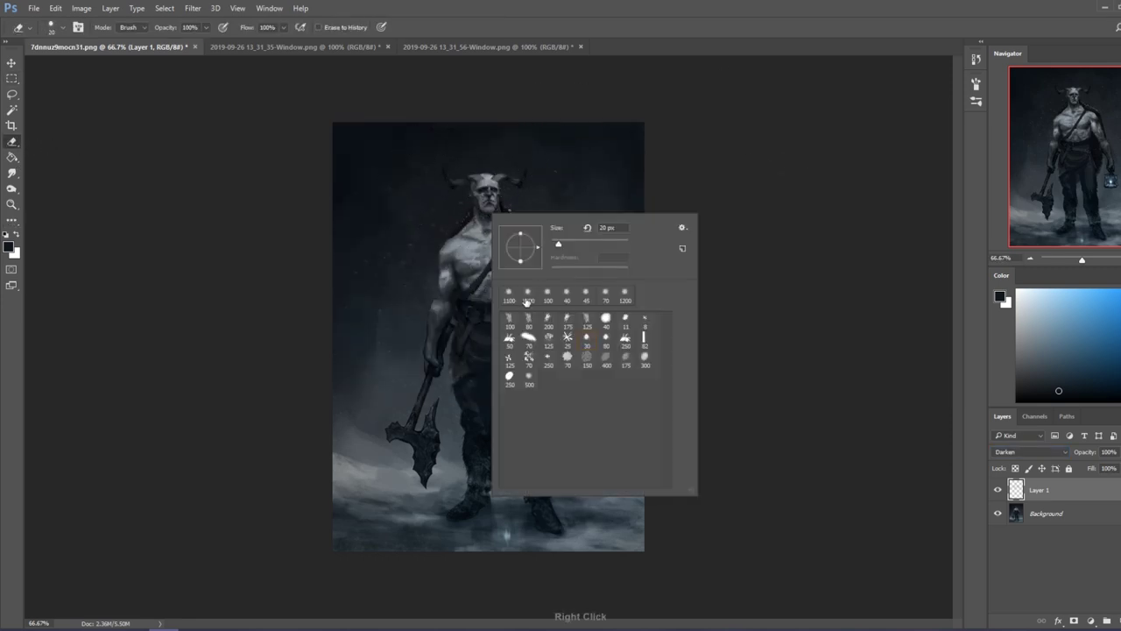
double_click(528, 326)
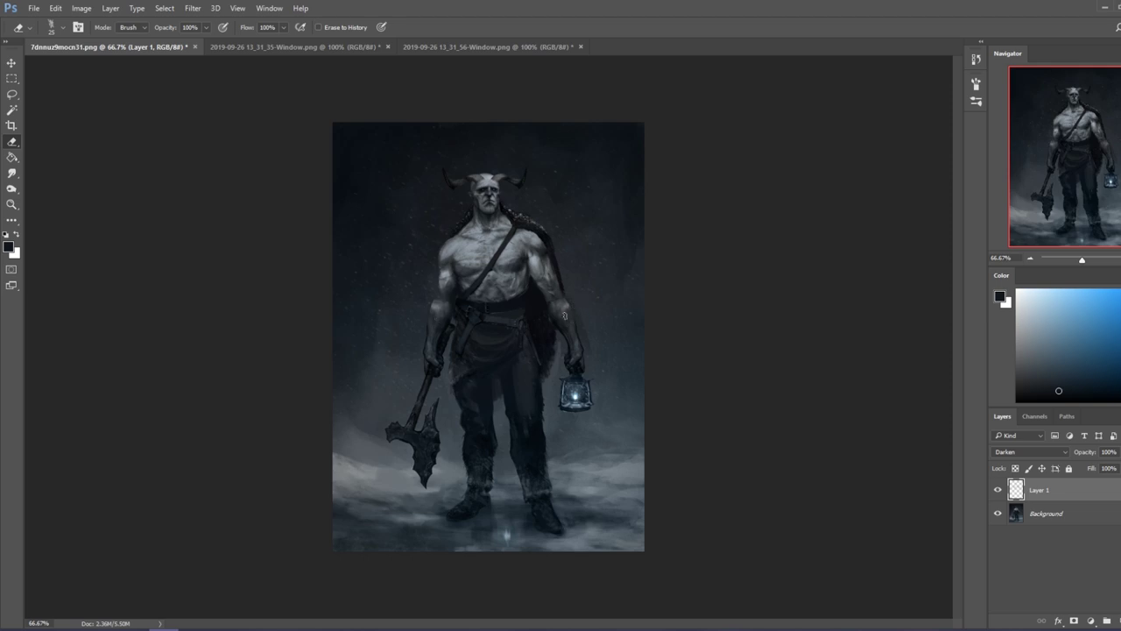
Step: Compare the figure with and without the shadow layer, and merge that layer down into the background
click(997, 491)
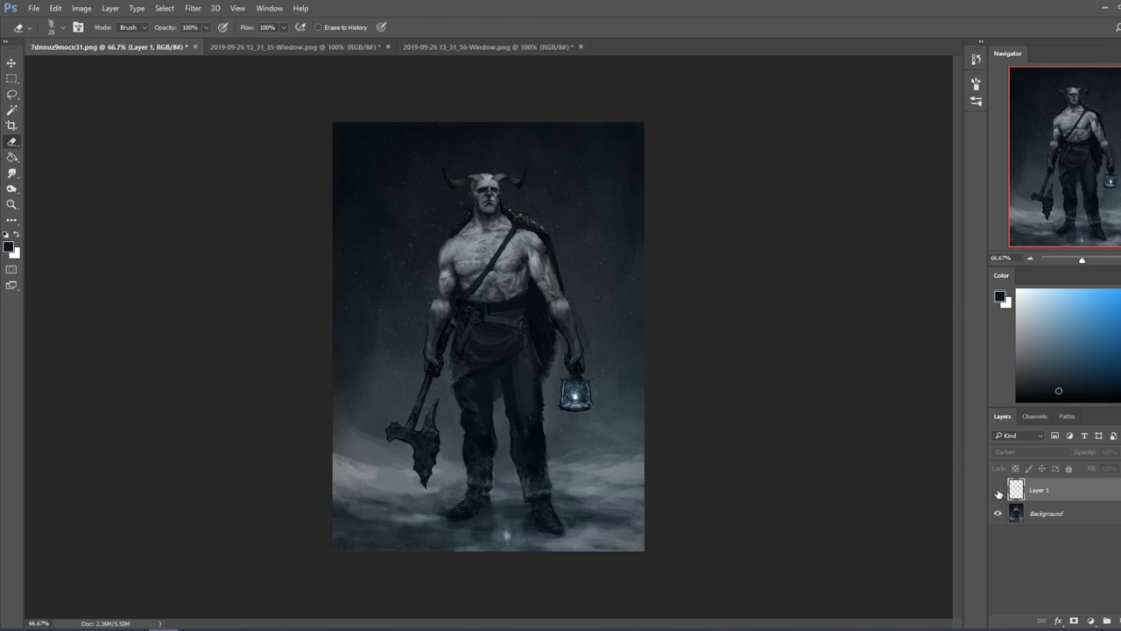
click(997, 491)
key(ctrl+minus)
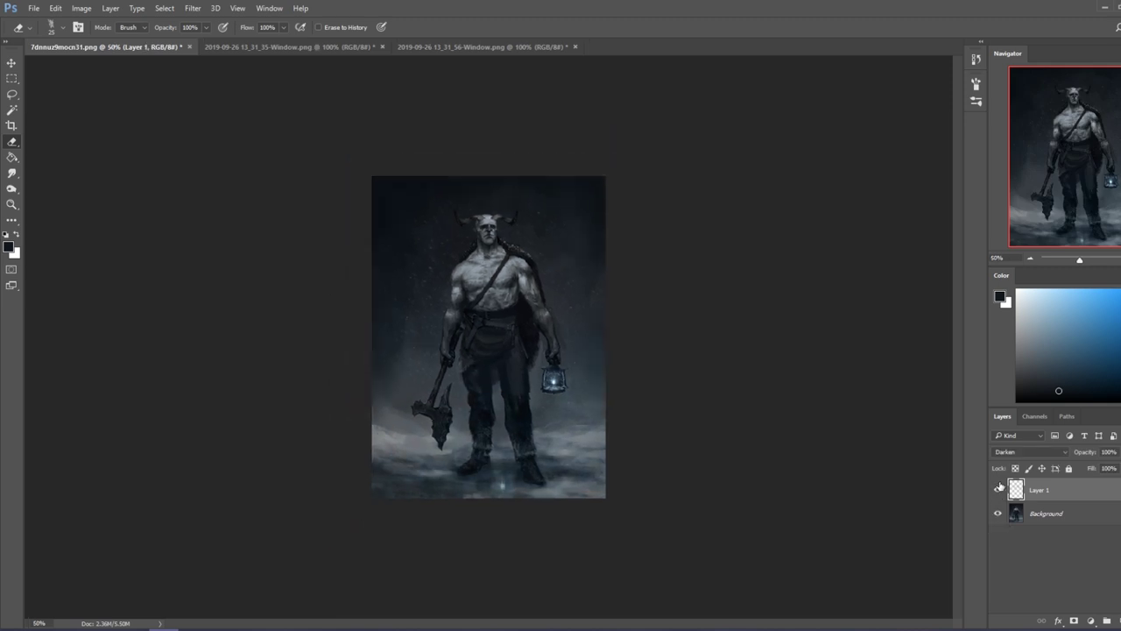
click(998, 490)
click(998, 491)
click(1085, 504)
right_click(1084, 503)
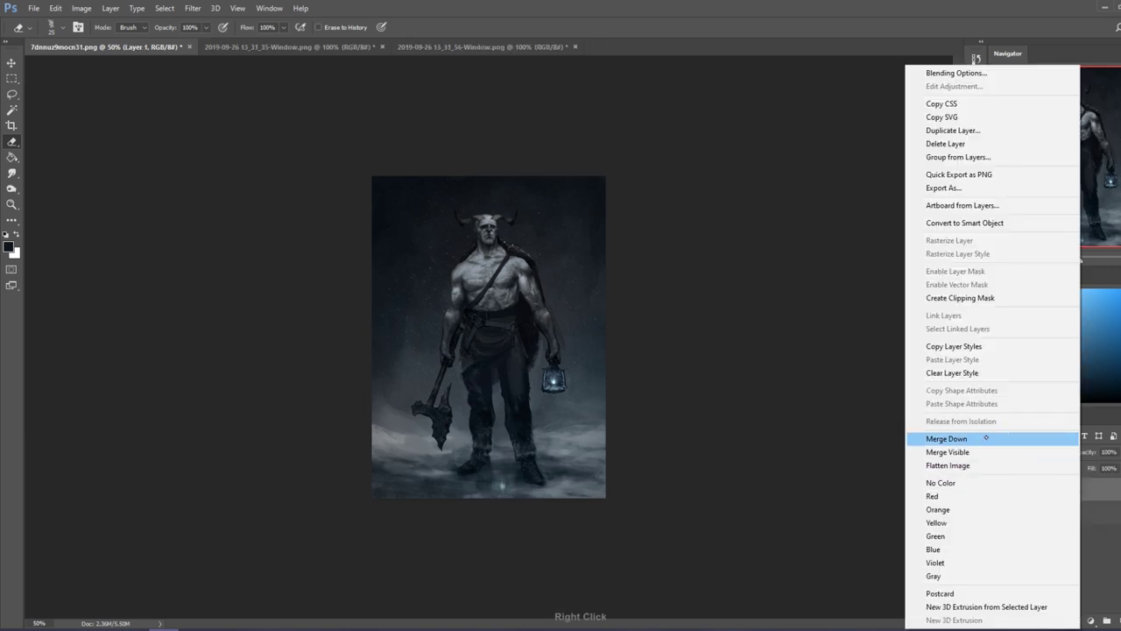
click(954, 437)
Step: Darken the whole painting with Hue/Saturation, setting the lightness to -16
key(ctrl+u)
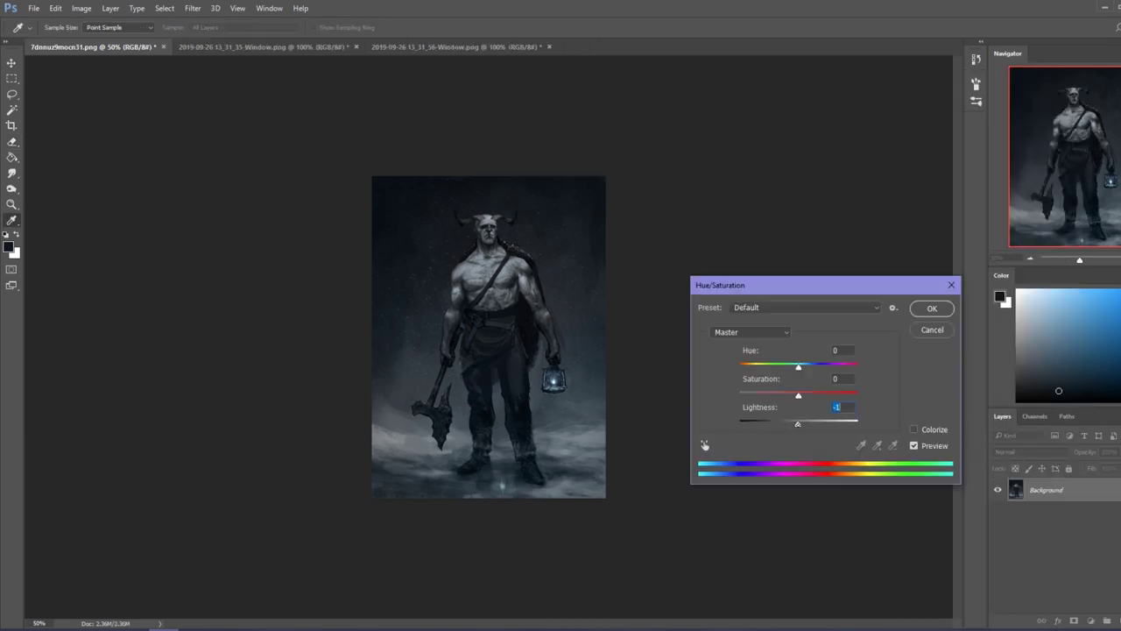
key(Down)
key(Down)
key(Down)
key(Down)
key(Down)
key(Down)
key(Down)
key(Down)
key(Down)
key(Down)
key(Down)
key(Down)
key(Down)
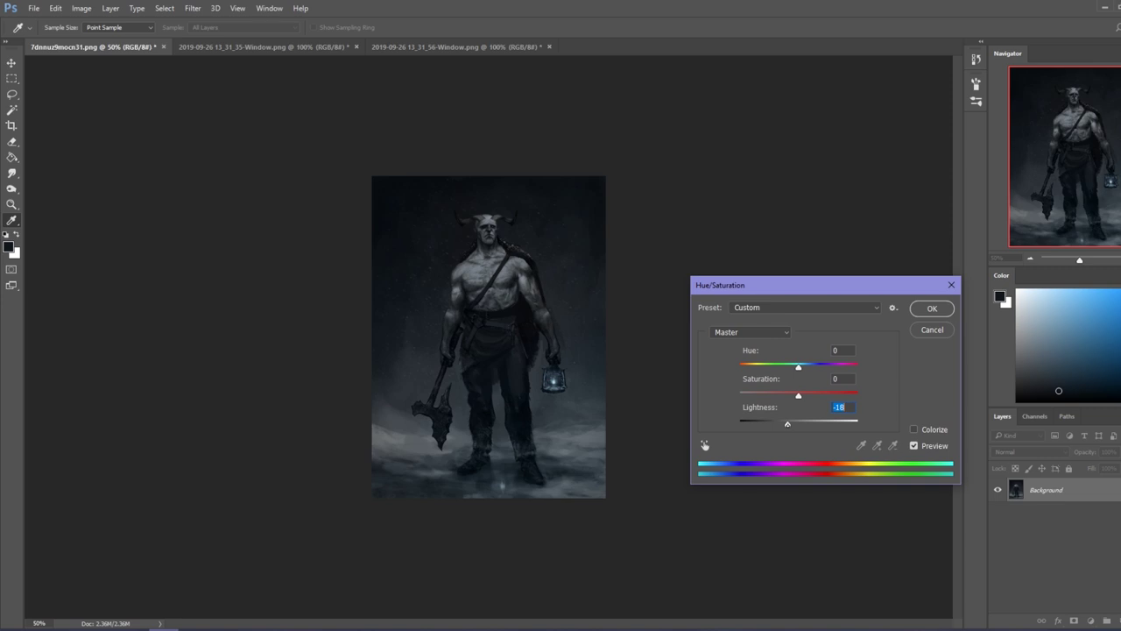
click(932, 309)
Step: Copy the darkened canvas, revert the history to the merged state, and paste the dark copy as a new layer
key(e)
key(ctrl+a)
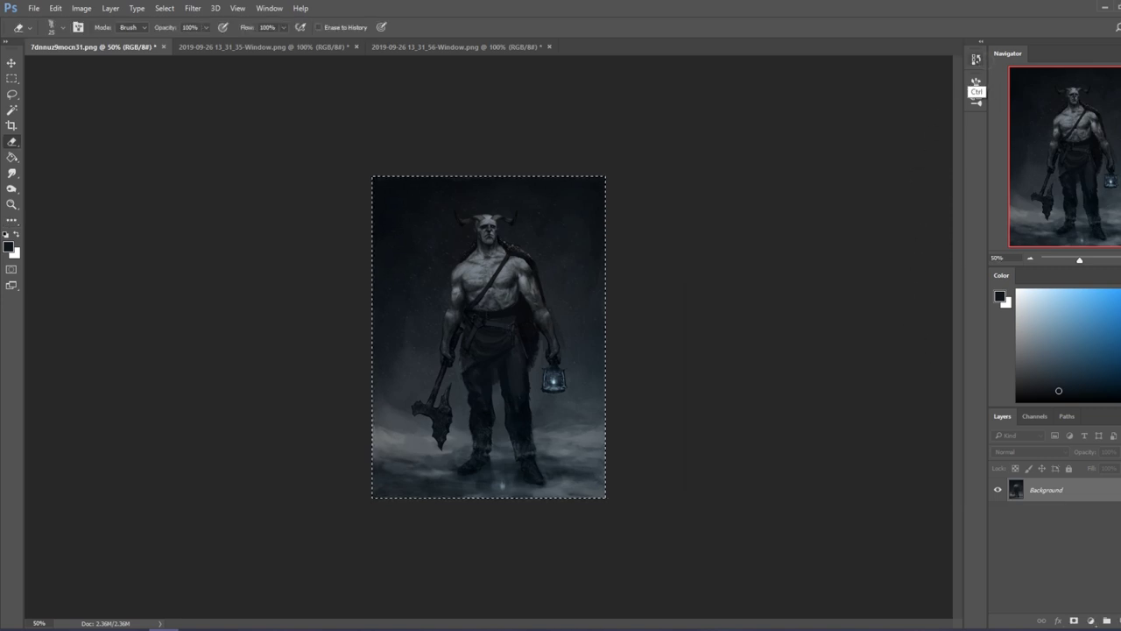
click(976, 59)
click(894, 398)
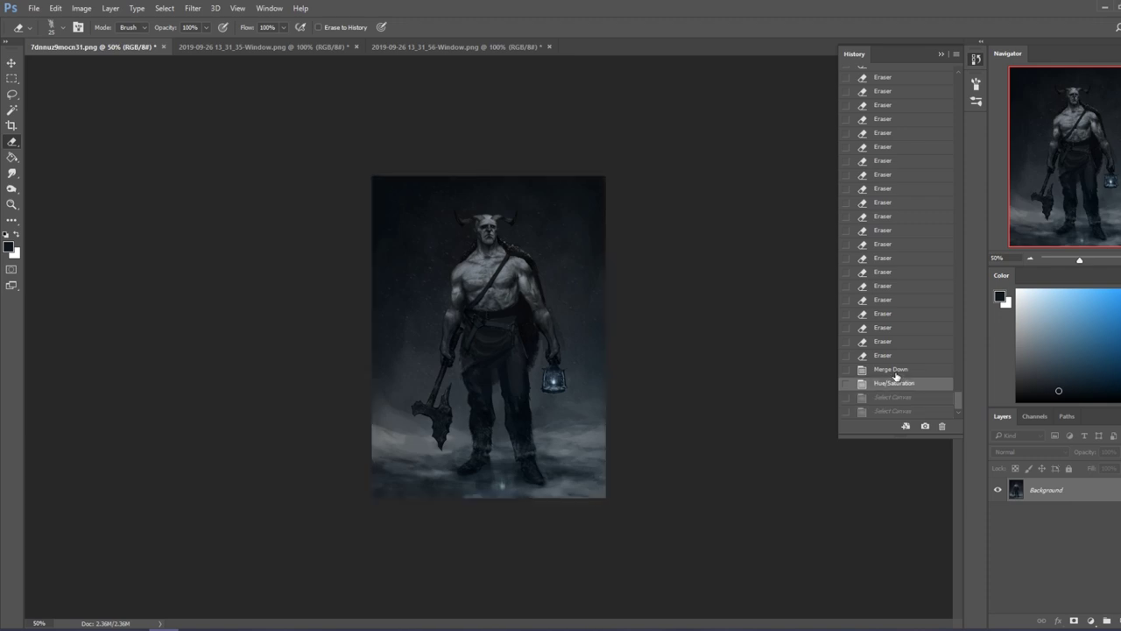
click(893, 370)
key(ctrl+v)
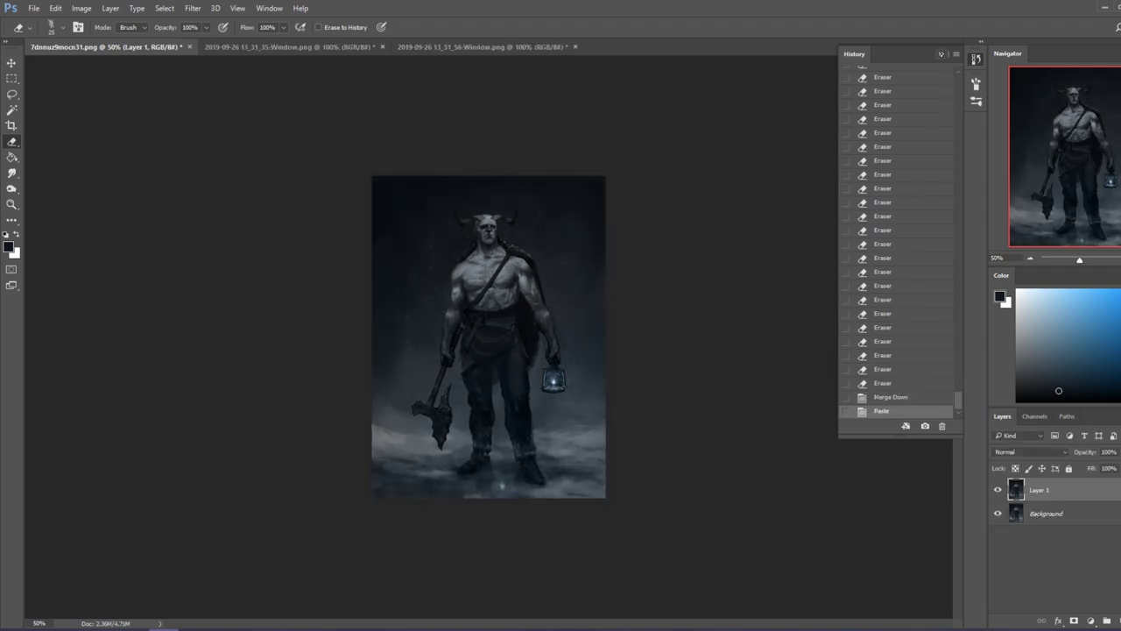
click(975, 59)
Step: Choose a soft round eraser, reduce it to size 90, and erase the dark layer over the lit areas of the figure's upper body
right_click(514, 247)
click(550, 410)
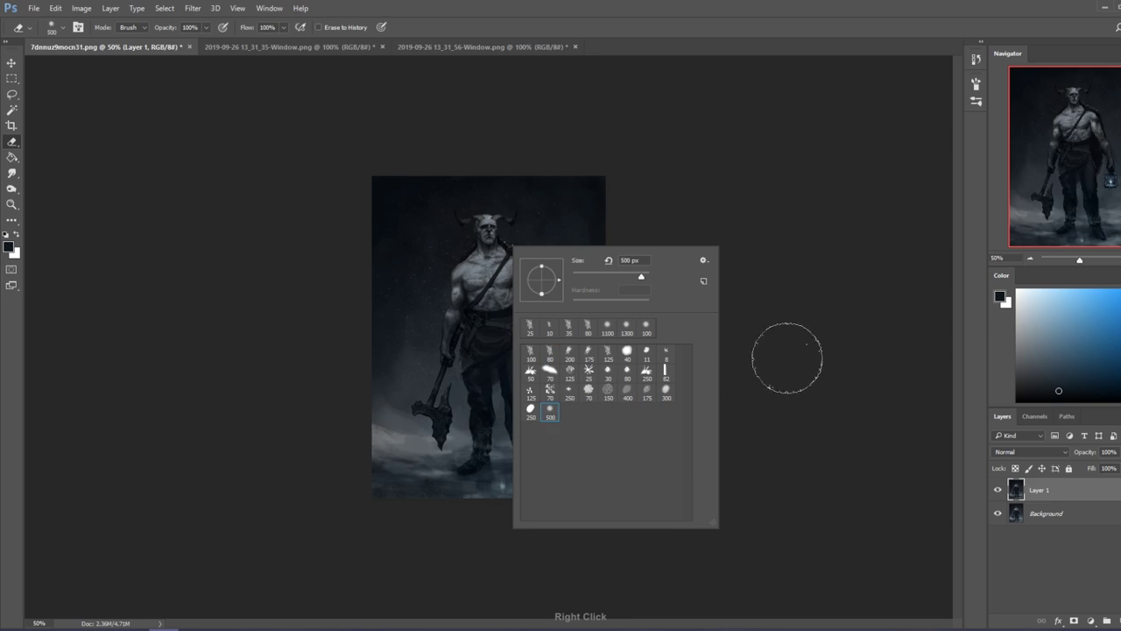
click(792, 357)
key(bracketright)
key(bracketright)
key(bracketleft)
key(bracketleft)
key(bracketleft)
key(bracketleft)
key(bracketleft)
key(bracketleft)
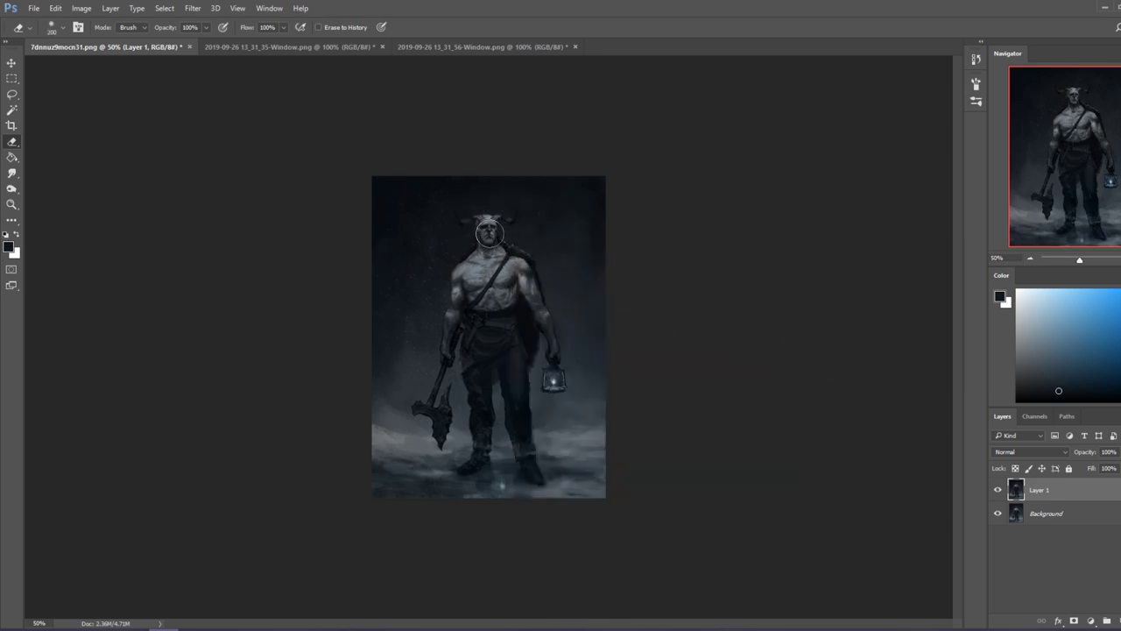
key(bracketleft)
key(bracketleft)
key(bracketleft)
key(bracketleft)
key(bracketleft)
key(bracketleft)
key(bracketleft)
key(bracketright)
drag(463, 265, 477, 271)
Step: Compare the painting with and without the dark layer, and merge that layer down into the background
click(998, 491)
click(998, 491)
click(998, 494)
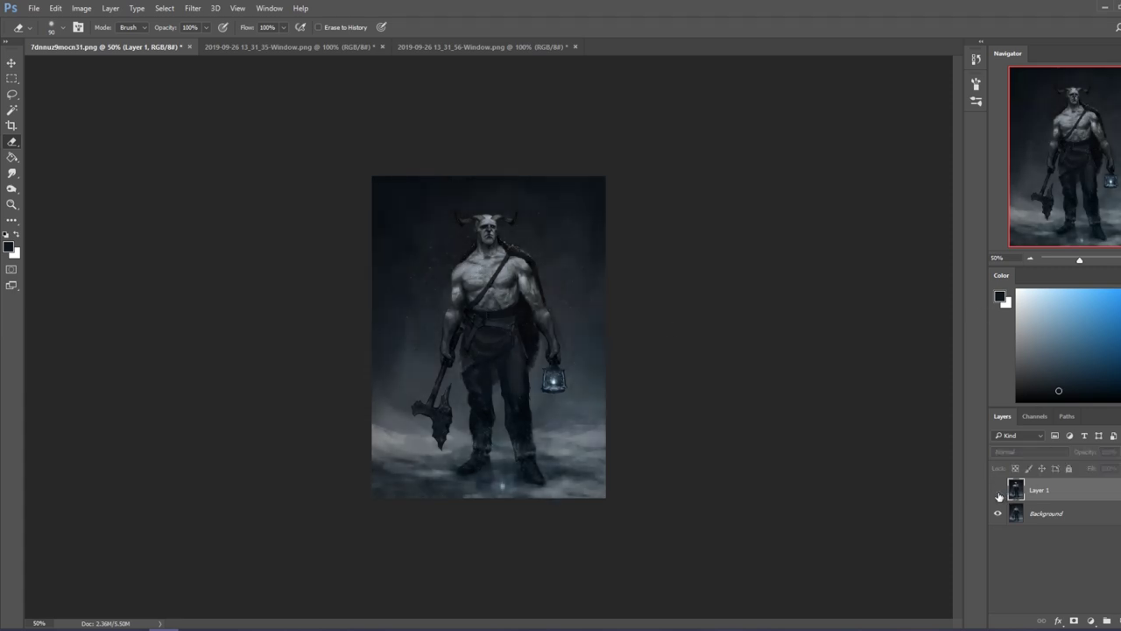
click(999, 494)
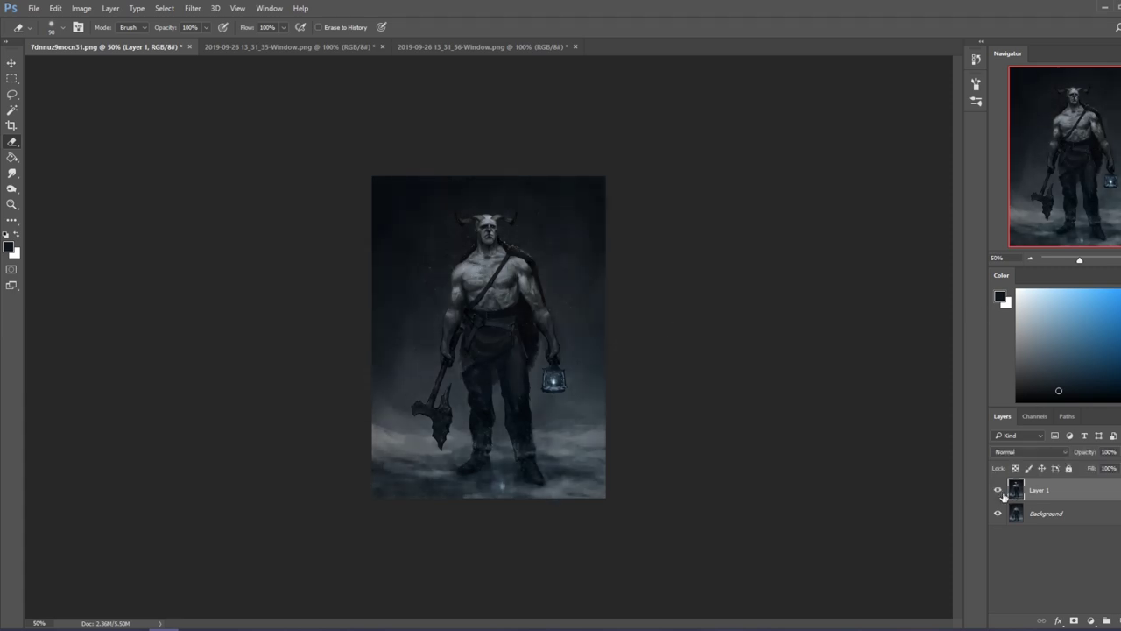
right_click(1078, 495)
click(947, 436)
Step: Paint out the bright spot on the ground between the feet with sampled ground colors, using a size 100 brush in Normal mode at 100% opacity
key(b)
key(alt)
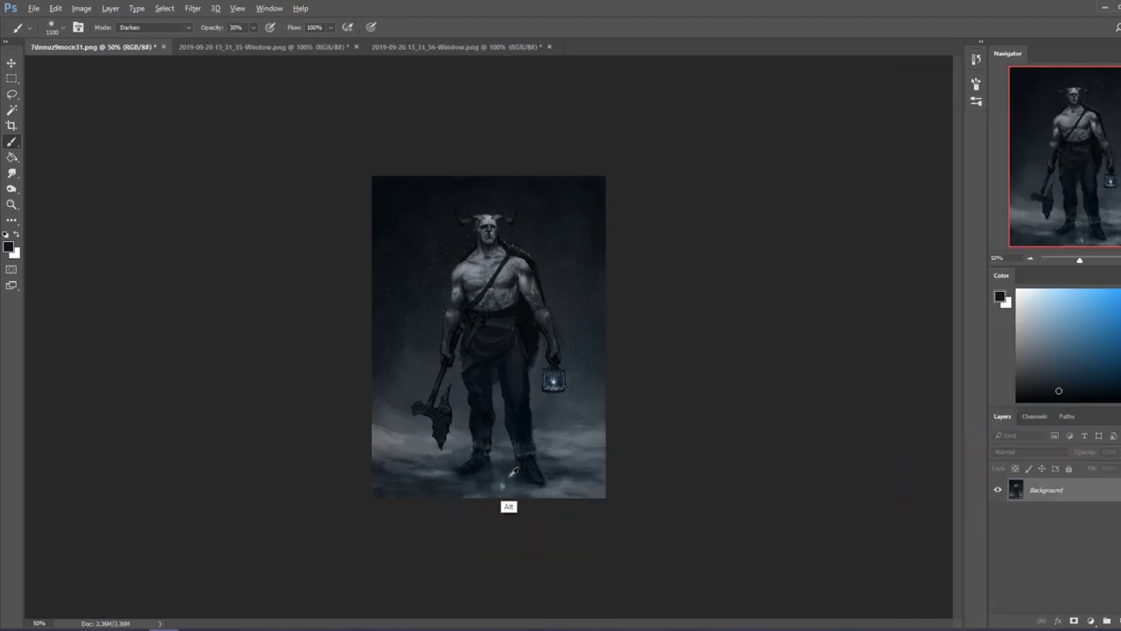
alt+click(511, 476)
key([)
key([)
key([)
key([)
key([)
key([)
key([)
key([)
key([)
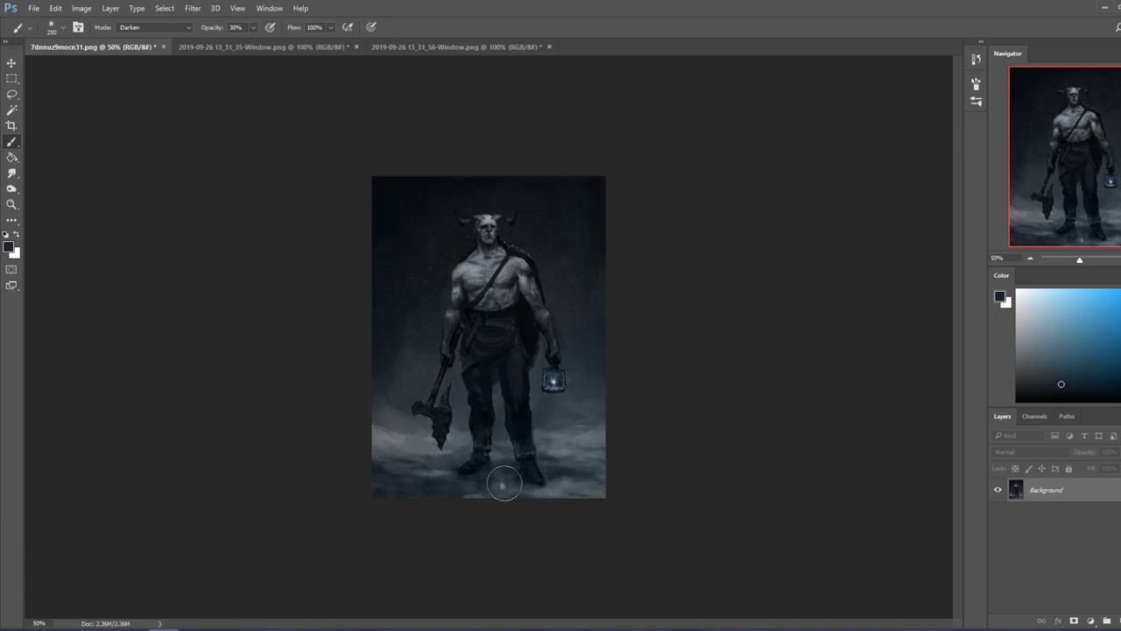
key(bracketleft)
key(bracketleft)
key(bracketleft)
key(bracketleft)
key(bracketleft)
click(166, 27)
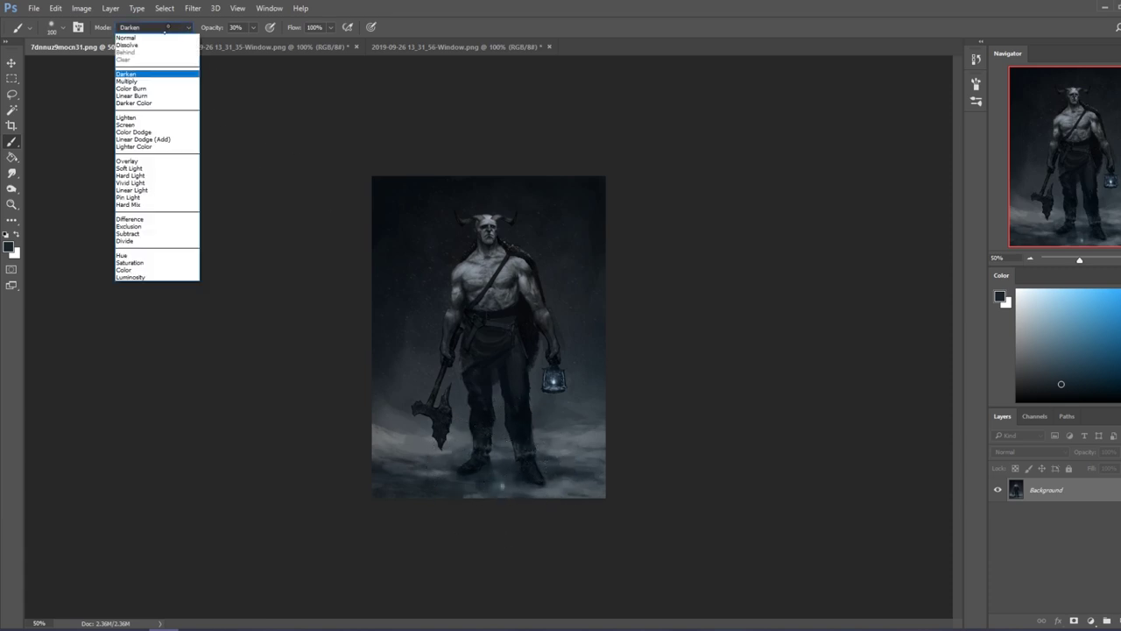
click(158, 37)
click(253, 28)
drag(254, 42, 333, 45)
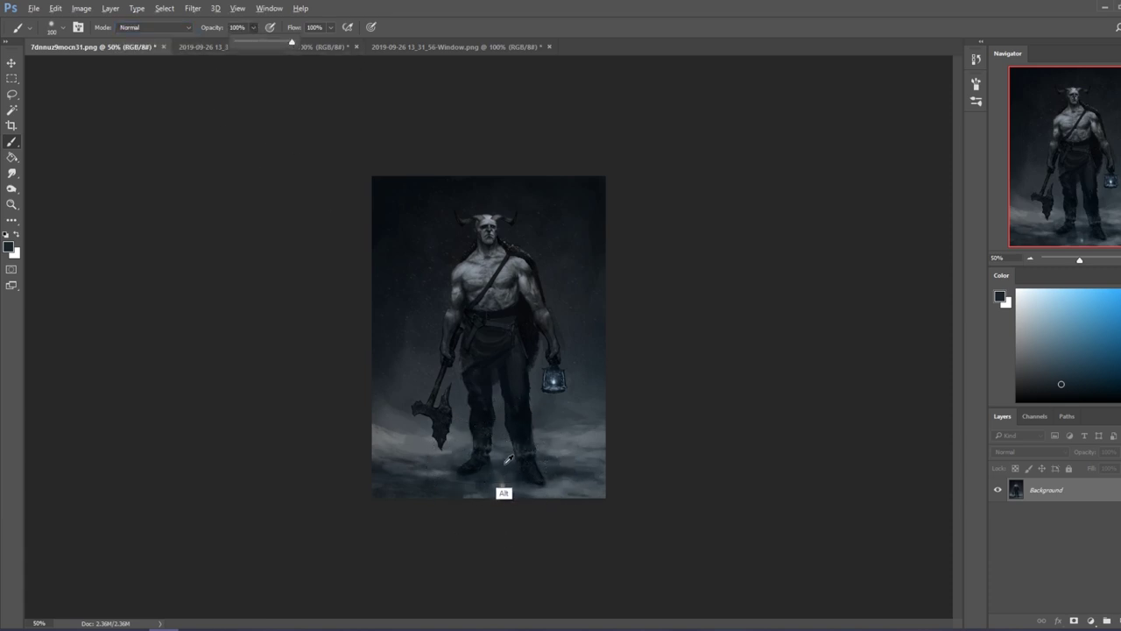
alt+click(513, 489)
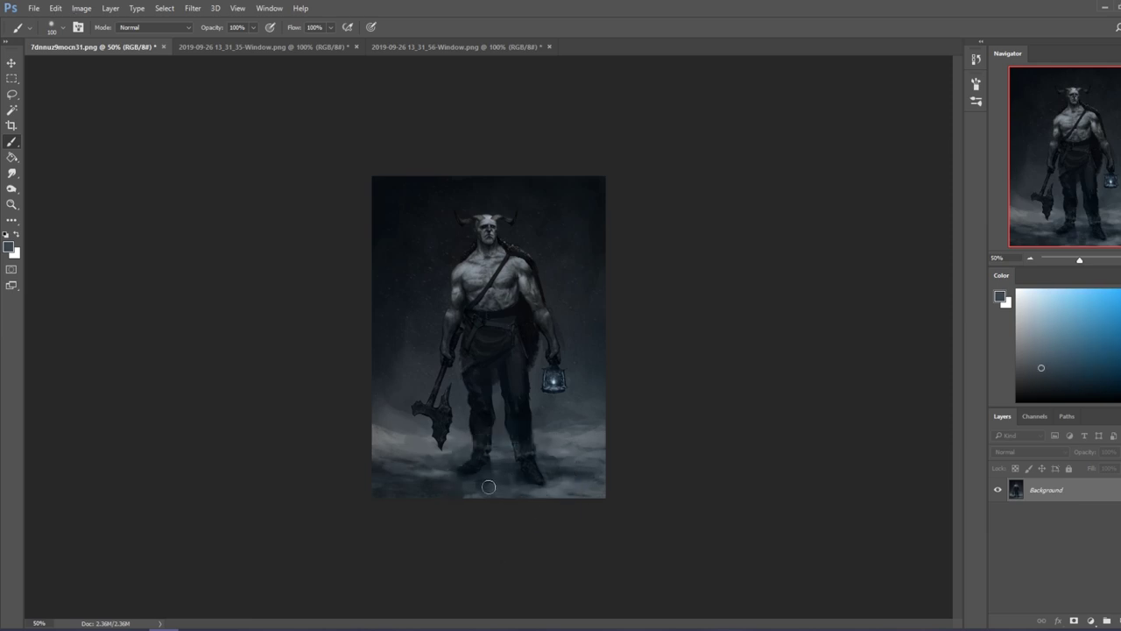
alt+click(517, 478)
Step: Brighten the lantern using the Dodge tool at size 175, with the Highlights range and 100% exposure
click(11, 204)
click(12, 174)
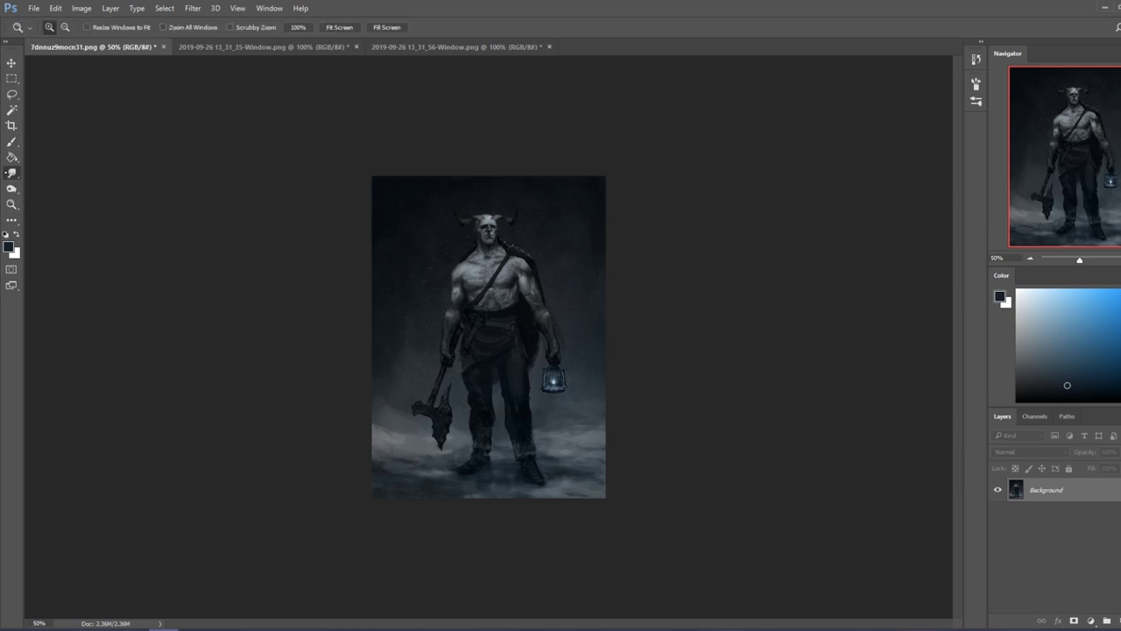
click(60, 185)
click(12, 189)
click(11, 188)
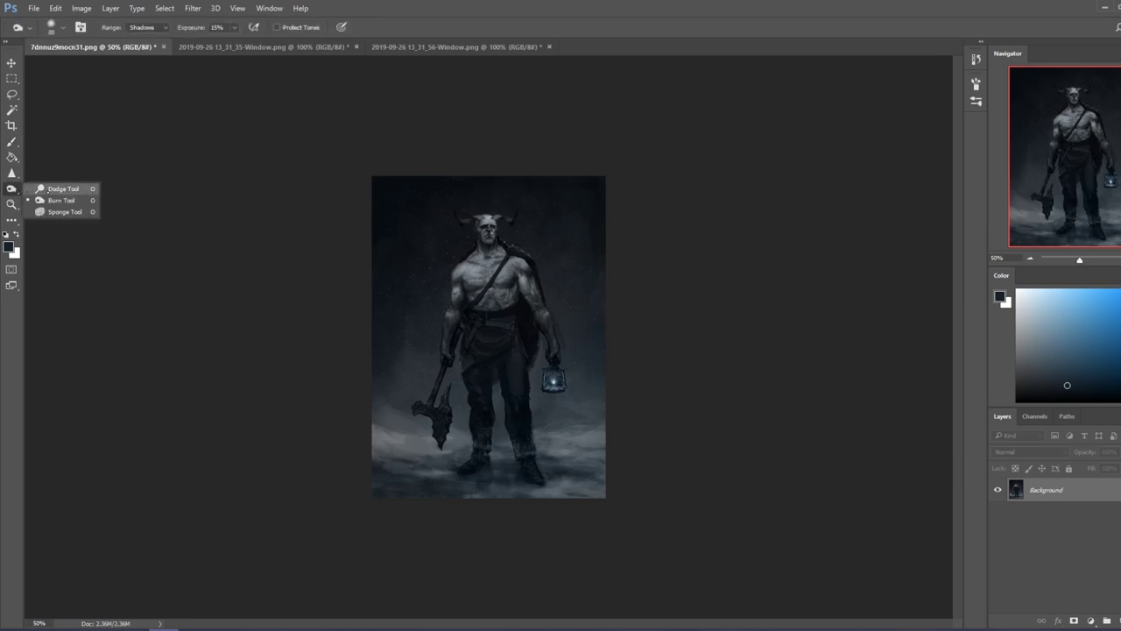
click(52, 186)
key(bracketleft)
key(bracketleft)
key(bracketleft)
key(bracketleft)
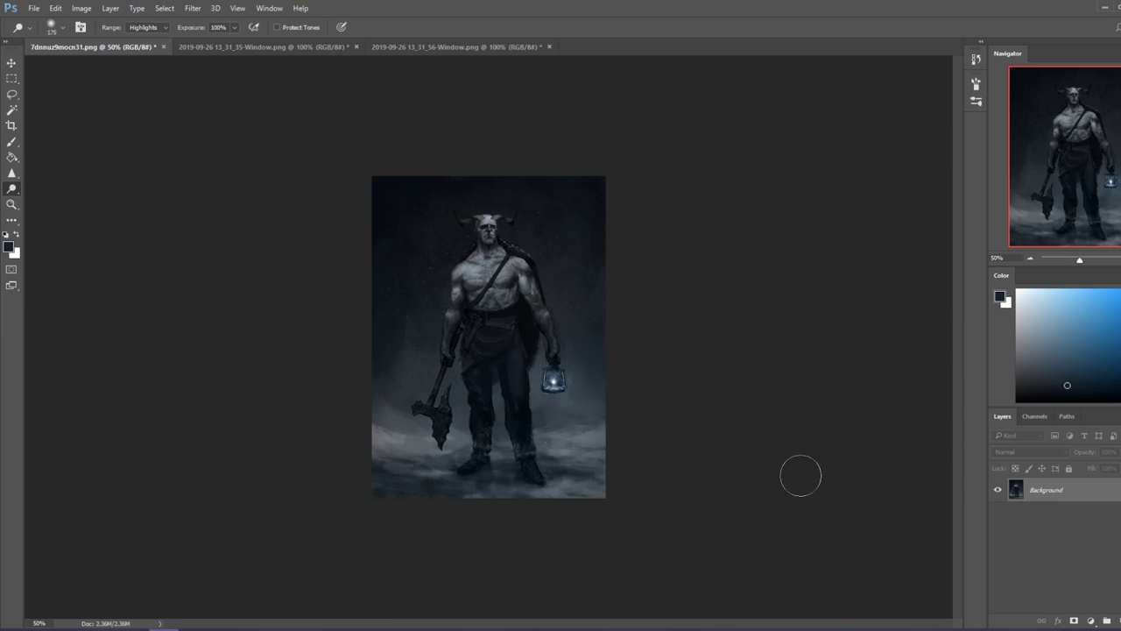
Step: Set up the soft 500 px round brush in Color mode with a medium blue foreground color
key(b)
right_click(575, 359)
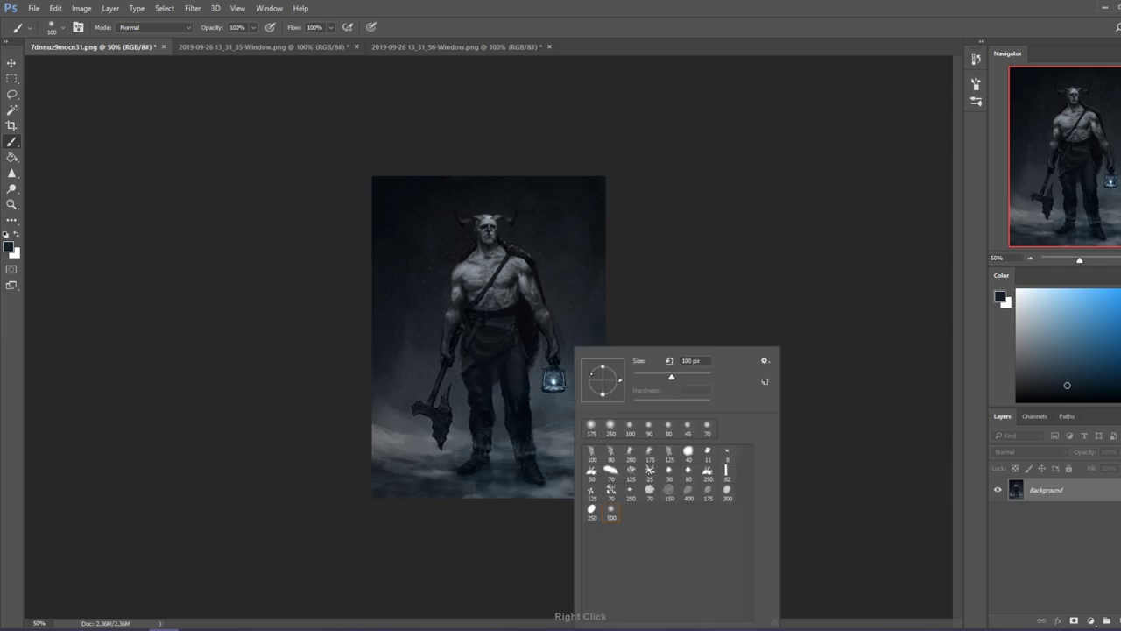
click(614, 515)
click(1086, 324)
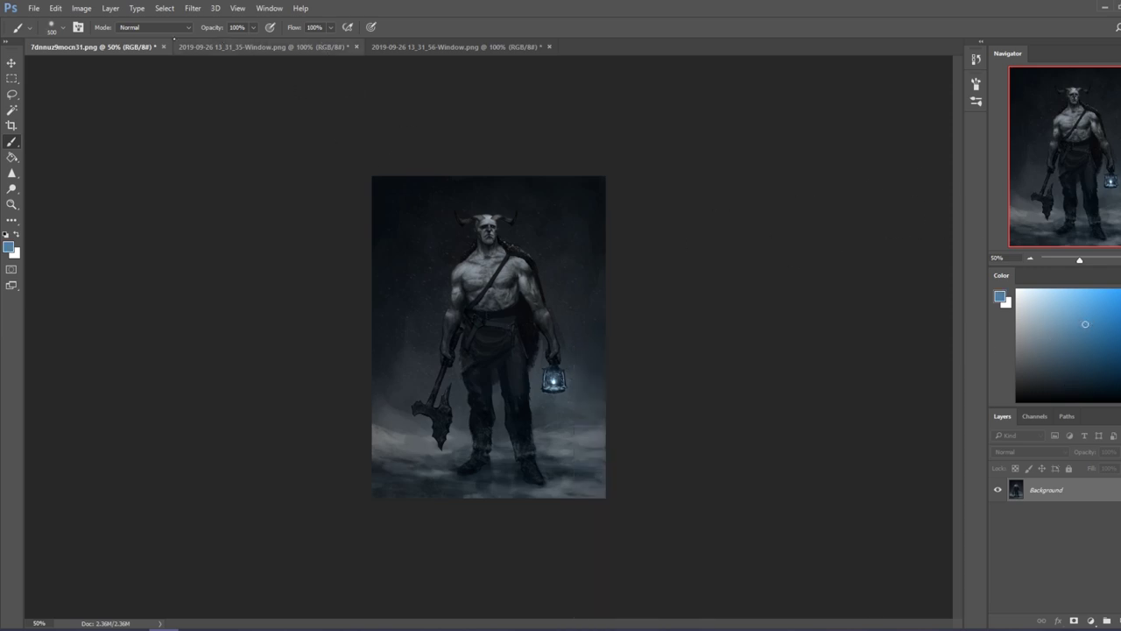
click(153, 28)
click(153, 274)
Step: Undo the first blue tint on the lantern and tint its surroundings blue with larger soft dabs, reducing the brush from size 900 to 500
click(552, 380)
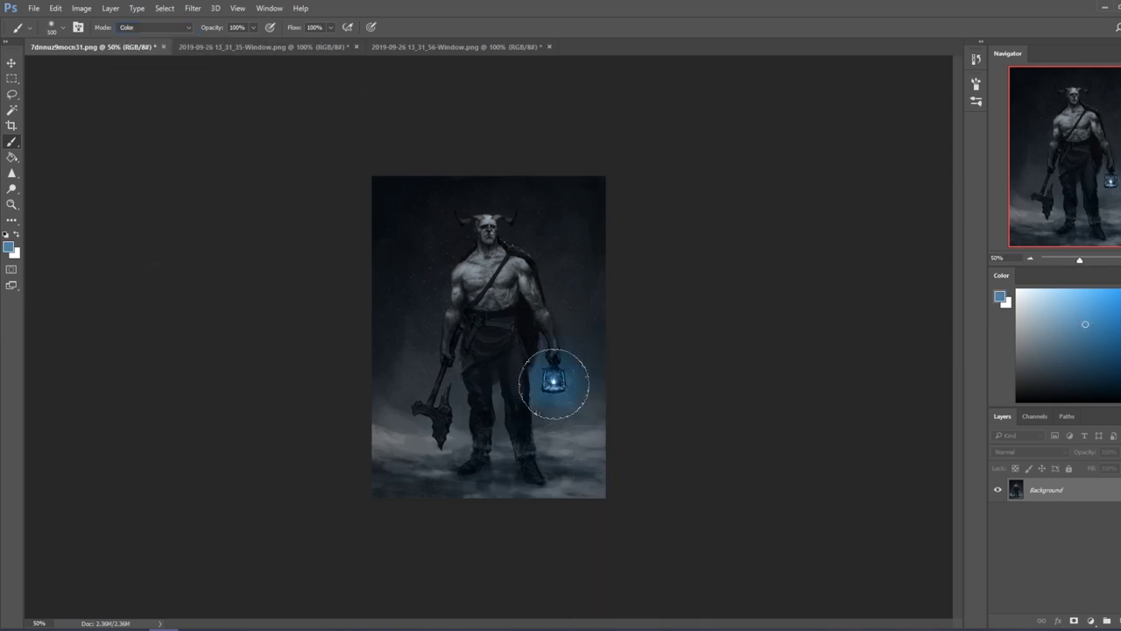
key(ctrl+z)
key(])
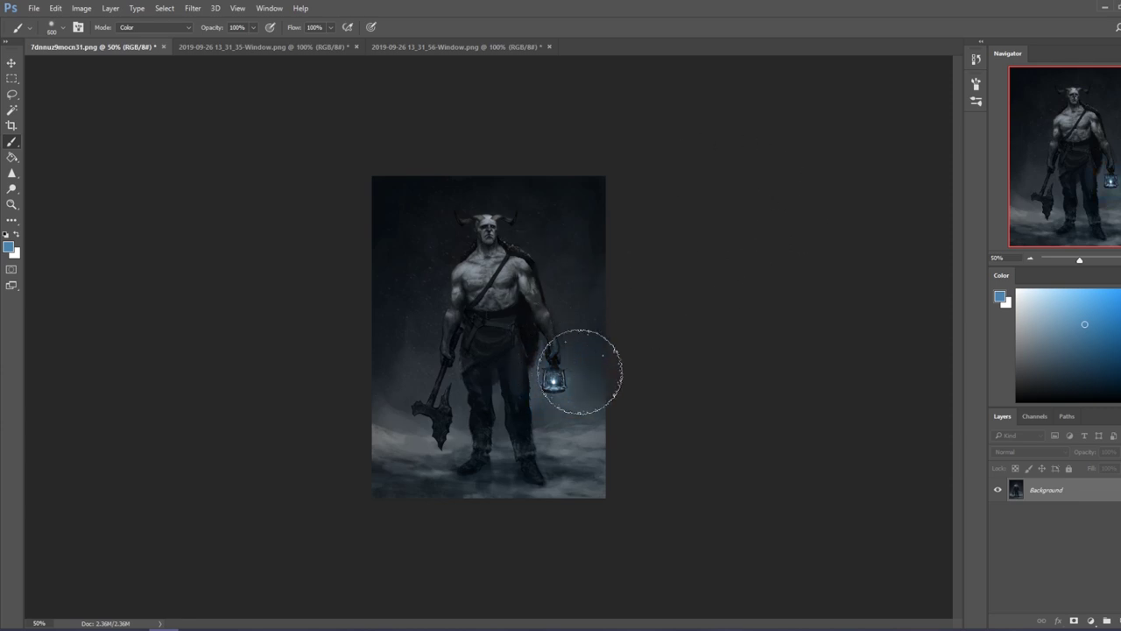
key(])
key(])
key(])
key(])
key(])
click(555, 386)
key([)
key([)
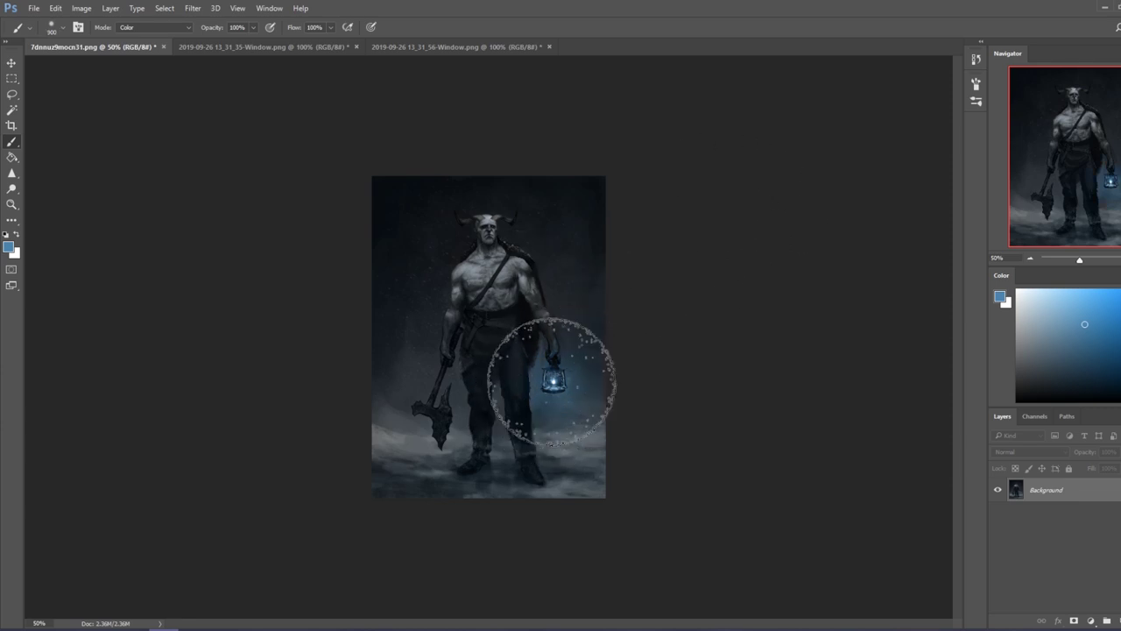
click(554, 381)
key([)
key([)
key([)
key([)
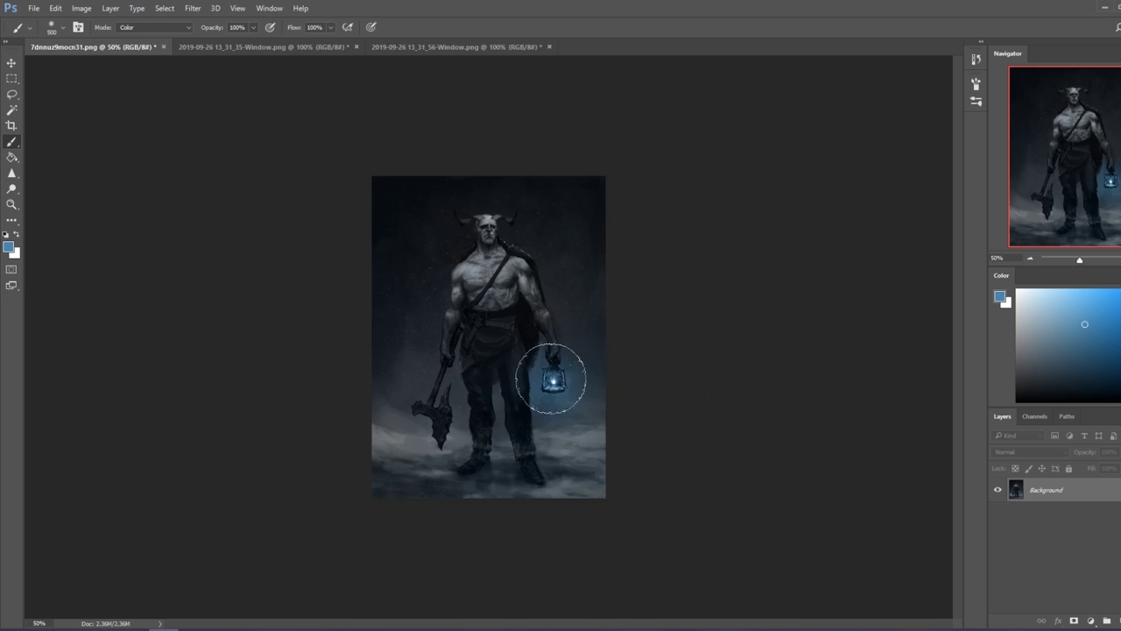
Step: Check the lit mannequin reference, and paint thin blue rim highlights on a new layer along the cloth, cape and arm edges near the lantern
click(443, 47)
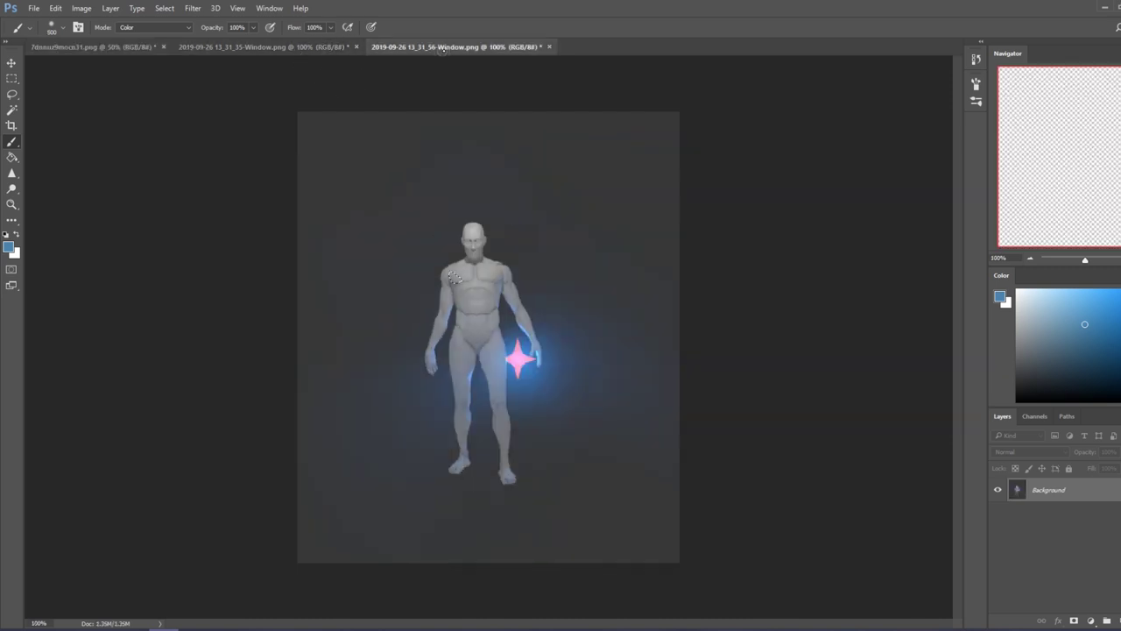
click(92, 46)
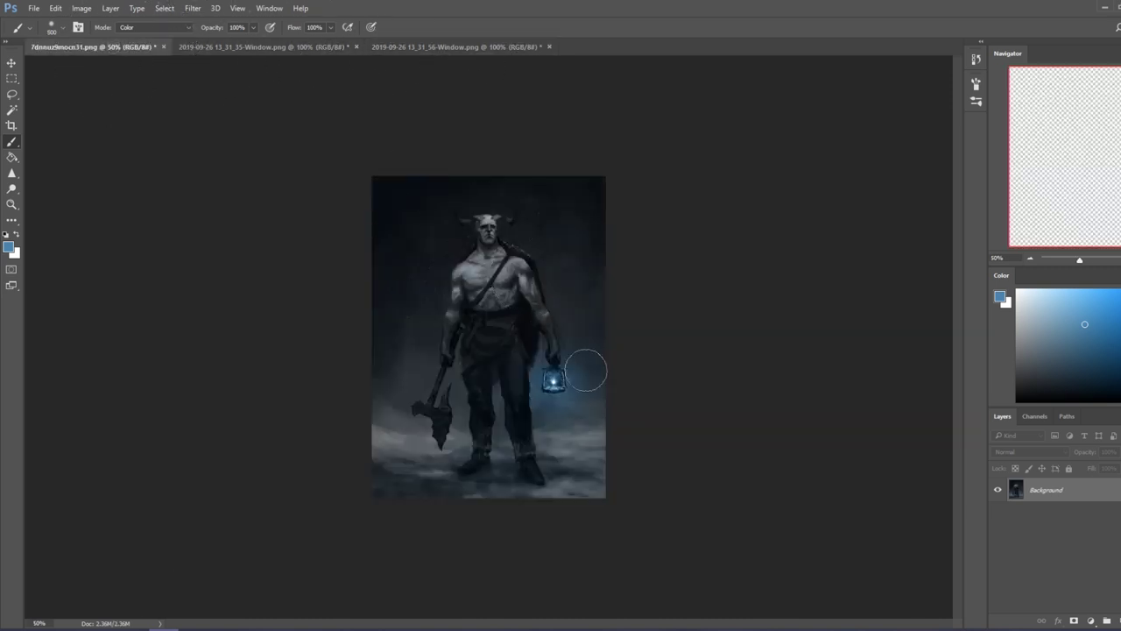
click(1119, 620)
key([)
key([)
key([)
key([)
key([)
key([)
key([)
key([)
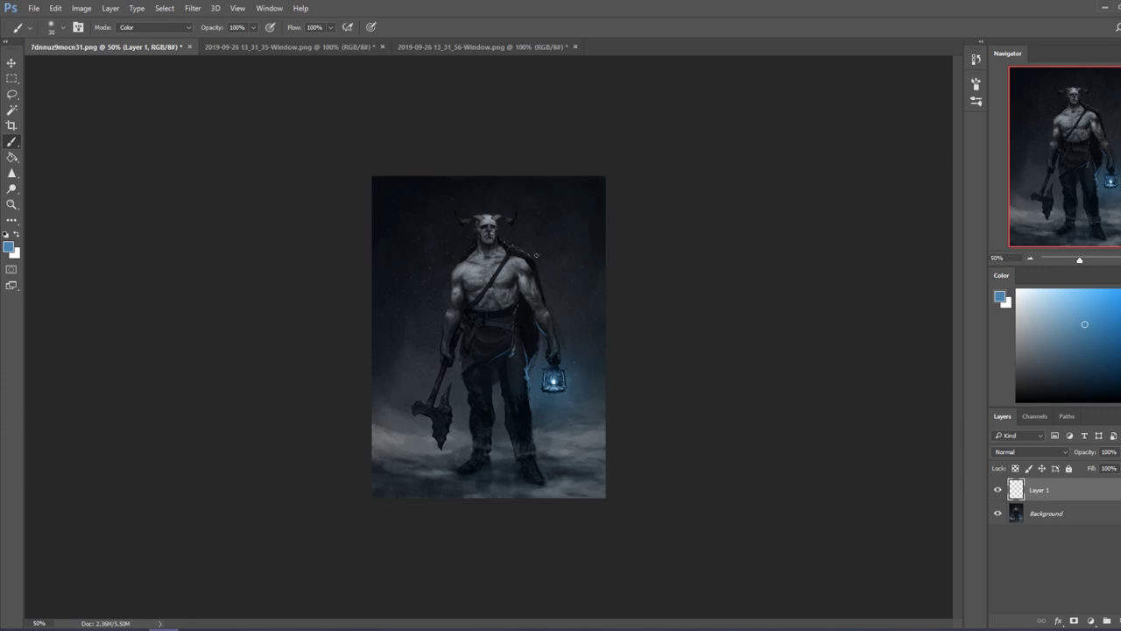
key(])
key(])
Step: Darken the Background layer by lowering its lightness with Hue/Saturation
click(1068, 520)
key(ctrl+u)
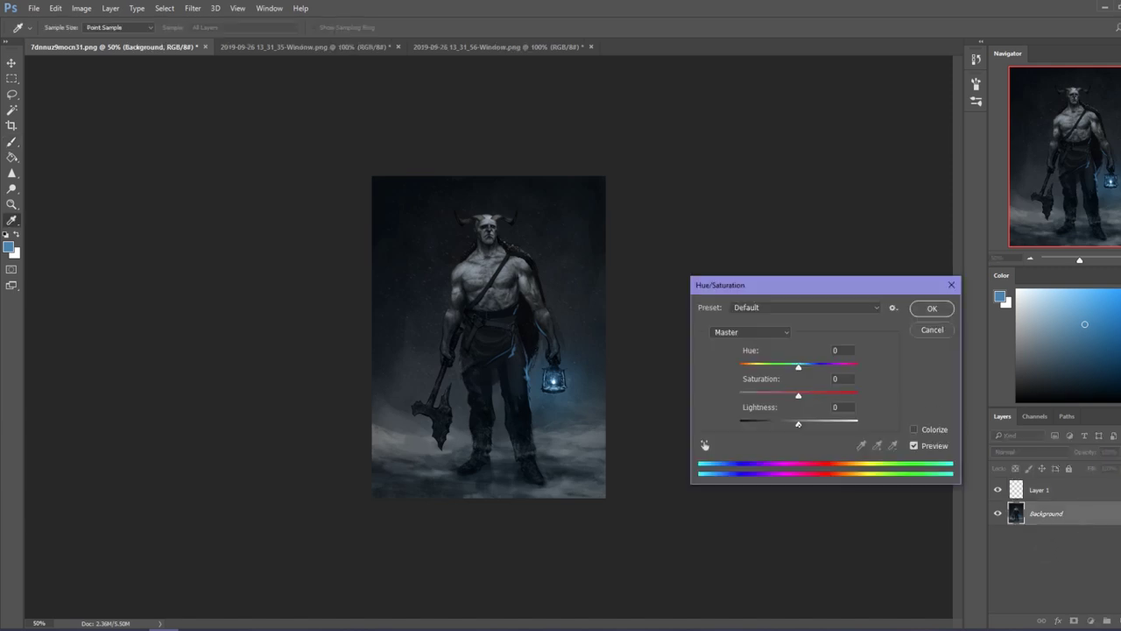
drag(798, 424, 780, 424)
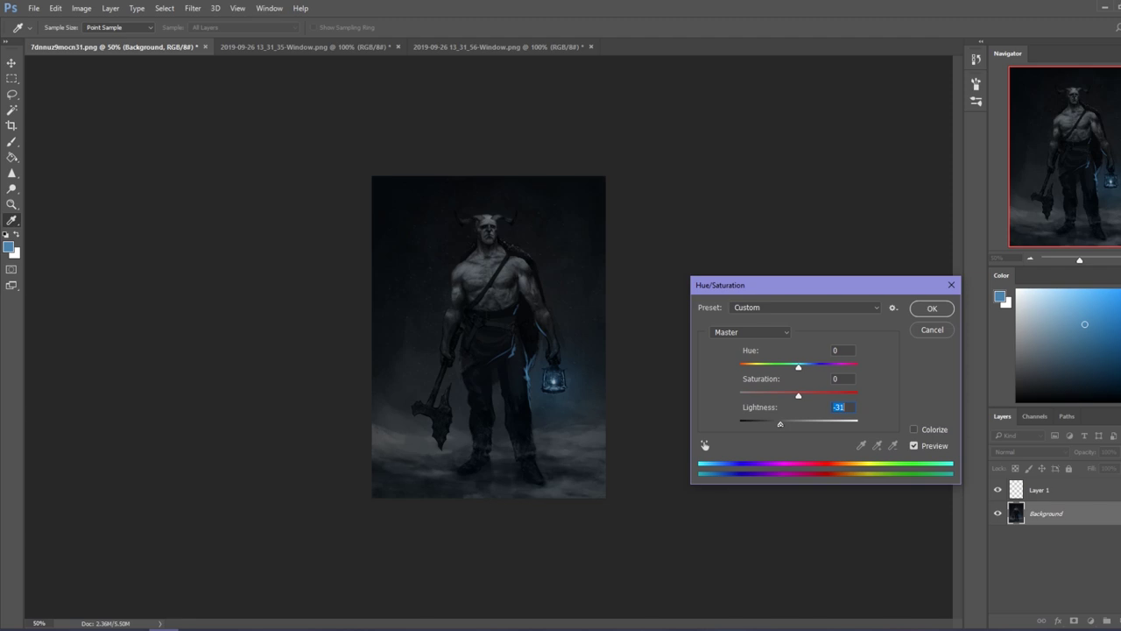
key(Up)
key(Up)
key(Up)
key(Up)
key(Up)
key(Up)
key(Up)
click(932, 308)
key(b)
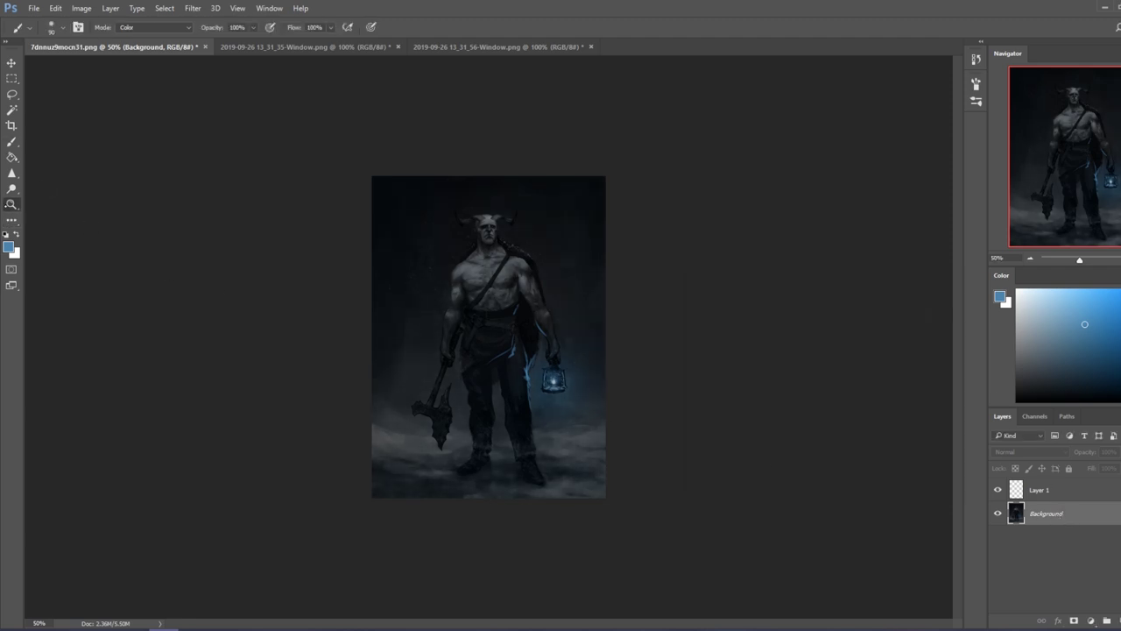
Step: Compare the painting with and without the Hue/Saturation darkening, returning to the darkened state
right_click(11, 204)
click(73, 227)
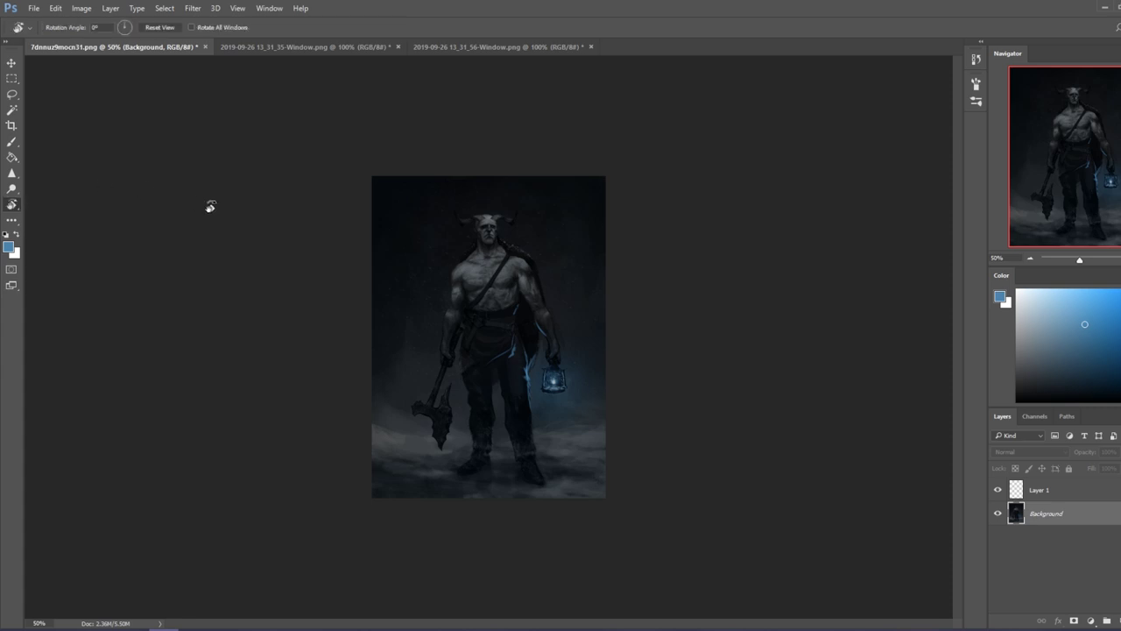
key(ctrl+z)
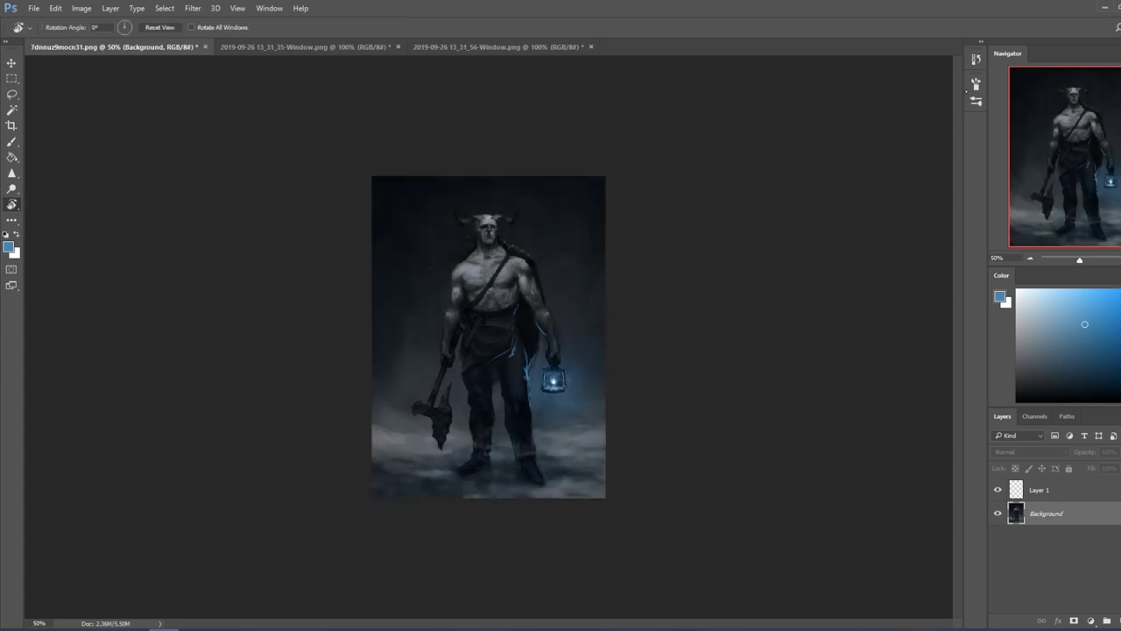
click(976, 59)
click(908, 412)
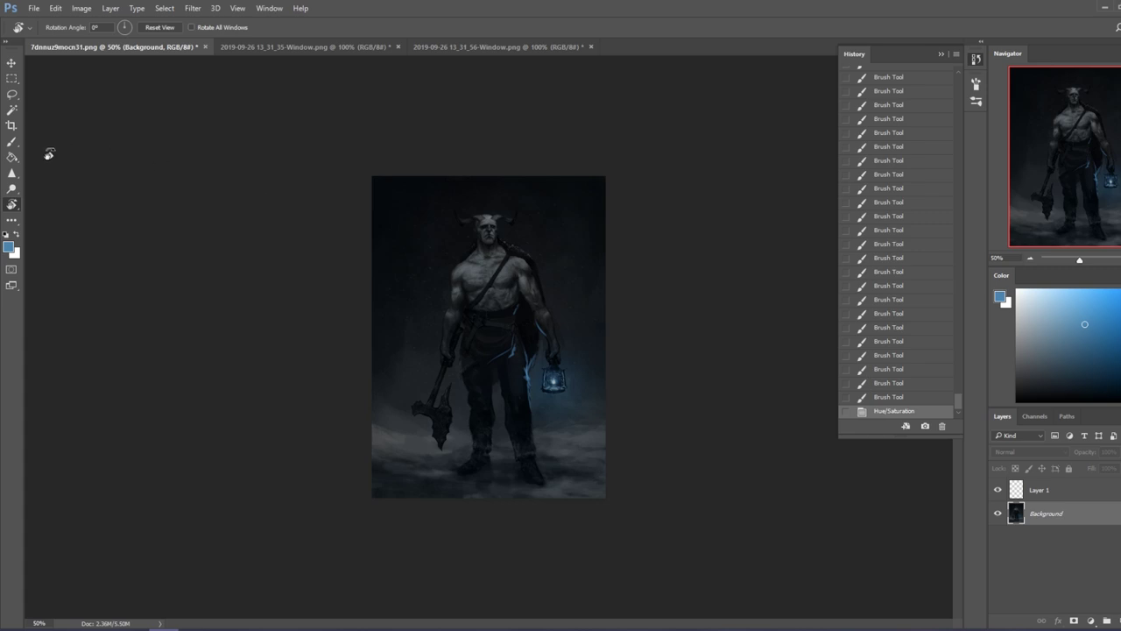
Step: Brighten the lantern's glow on the darkened background with the Dodge tool at size 175, set to Highlights and 100% exposure
drag(11, 189, 11, 189)
click(61, 188)
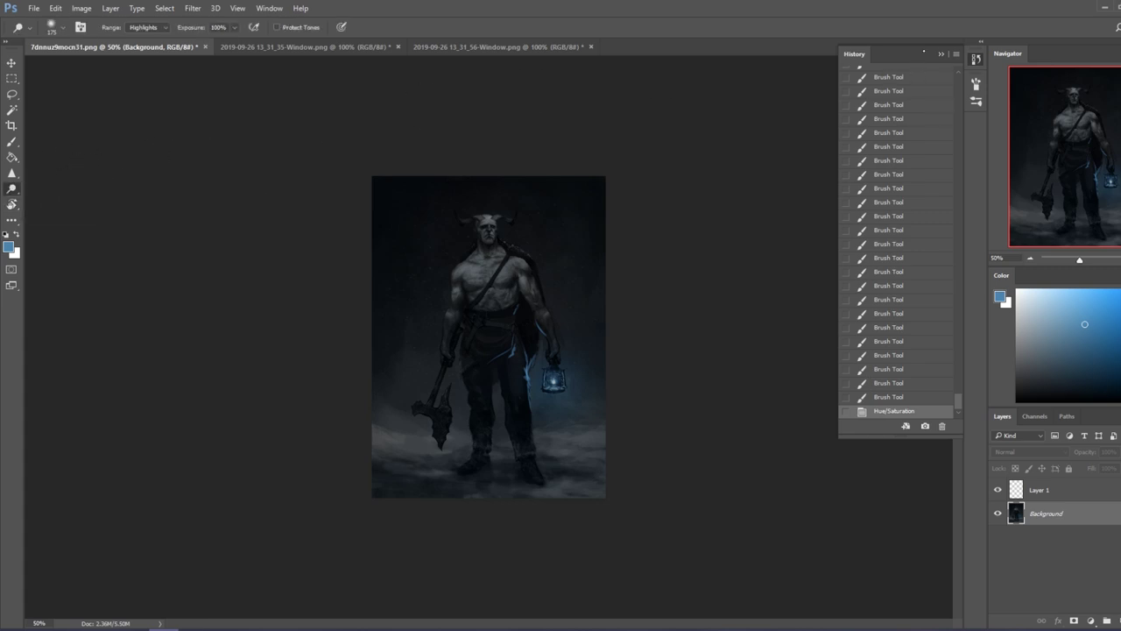
click(941, 54)
drag(554, 382, 556, 383)
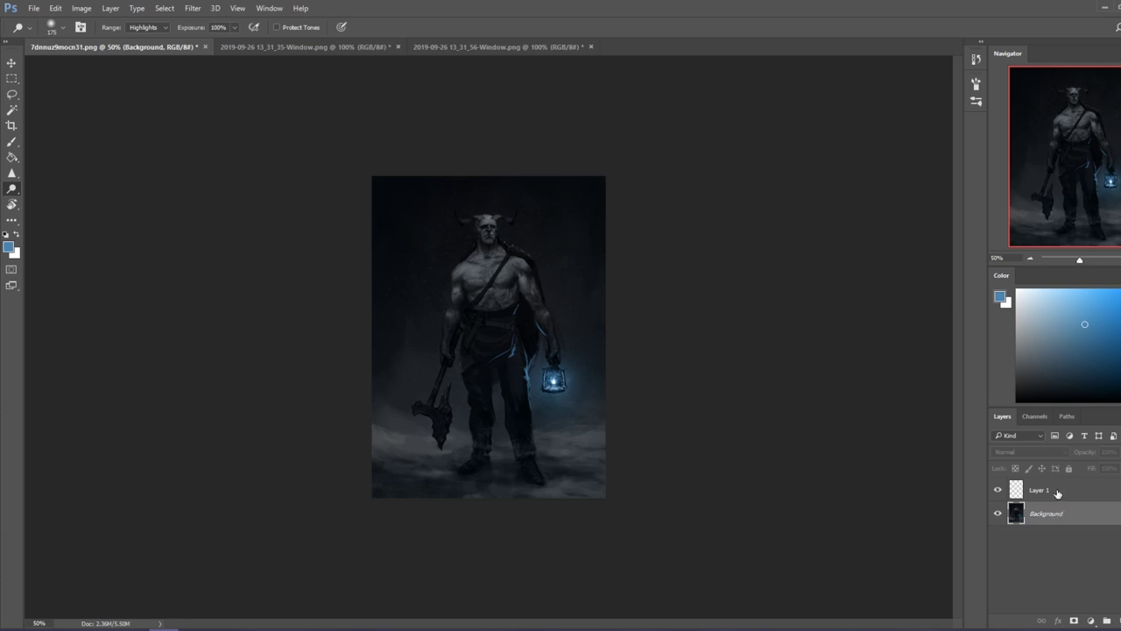
Step: Merge Layer 1 down into the Background and select the whole canvas for copying
right_click(1041, 493)
click(942, 440)
key(ctrl+a)
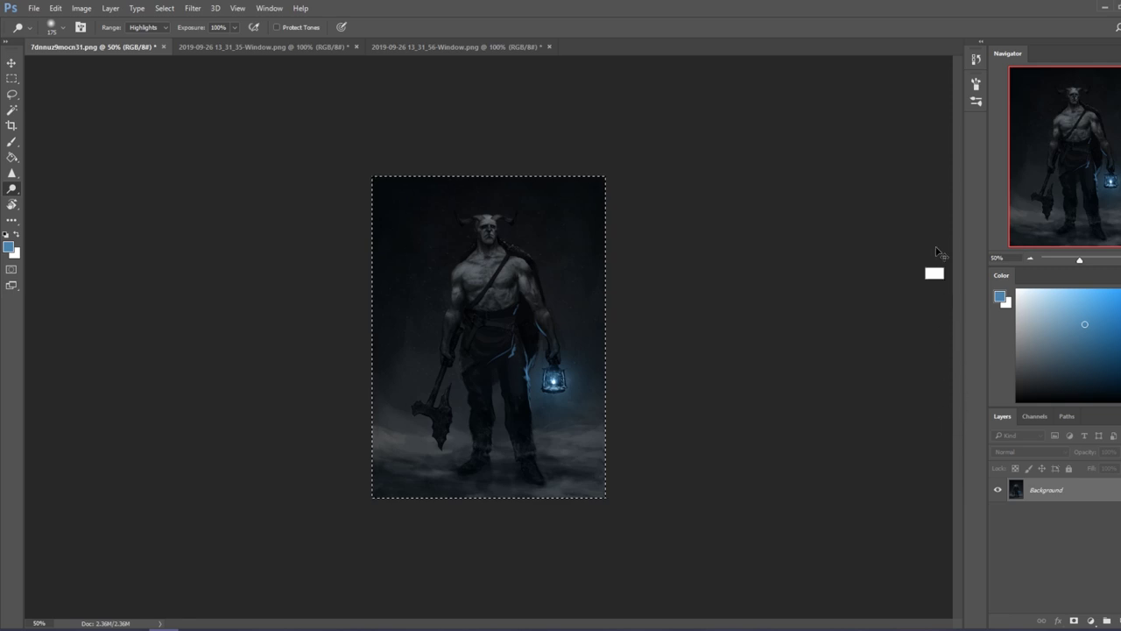
Step: Revert the history to the last brush stroke before Hue/Saturation and paste the copied dark version above the Background
click(976, 59)
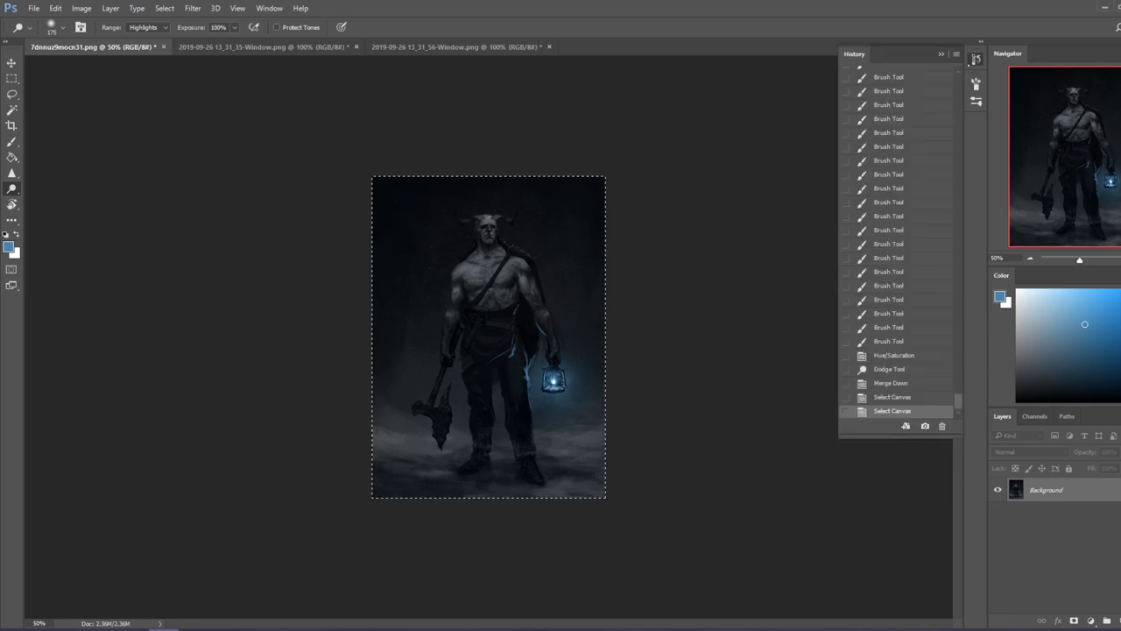
click(890, 356)
click(893, 340)
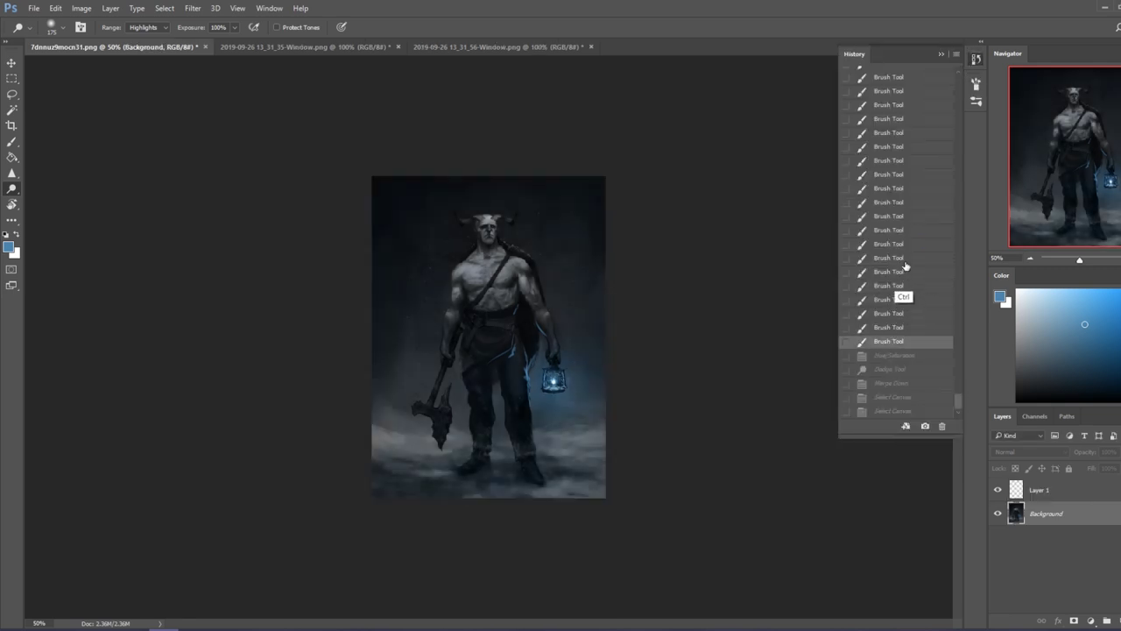
key(ctrl+v)
click(941, 54)
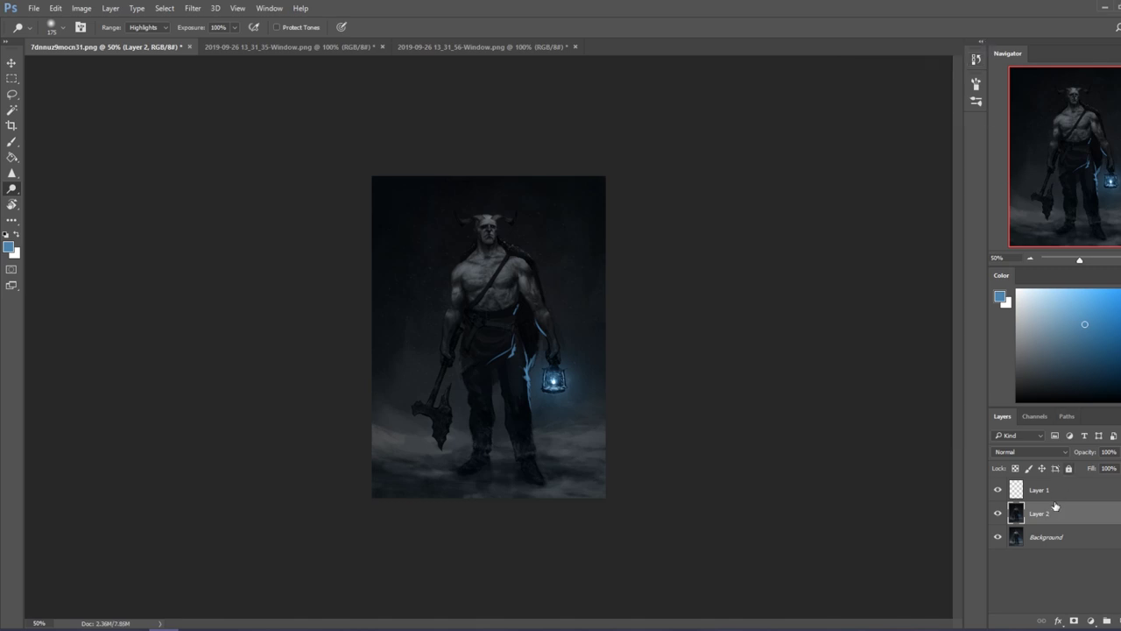
Step: Compare the painting with and without Layer 2, and erase the dark layer over the head with the Eraser at size 100
click(998, 514)
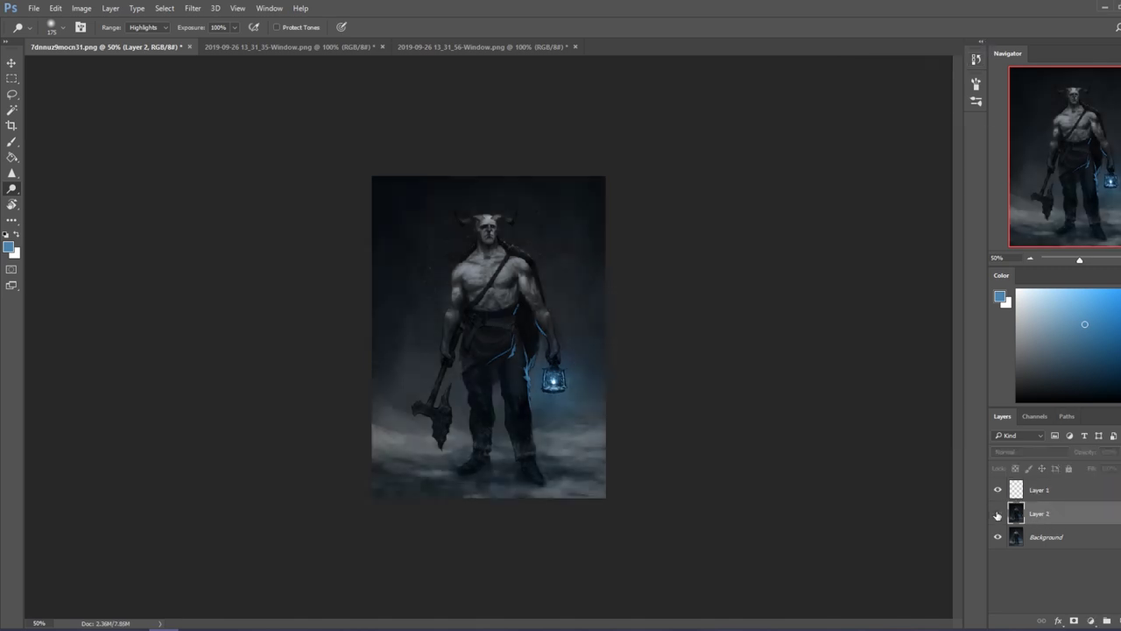
click(997, 514)
key(e)
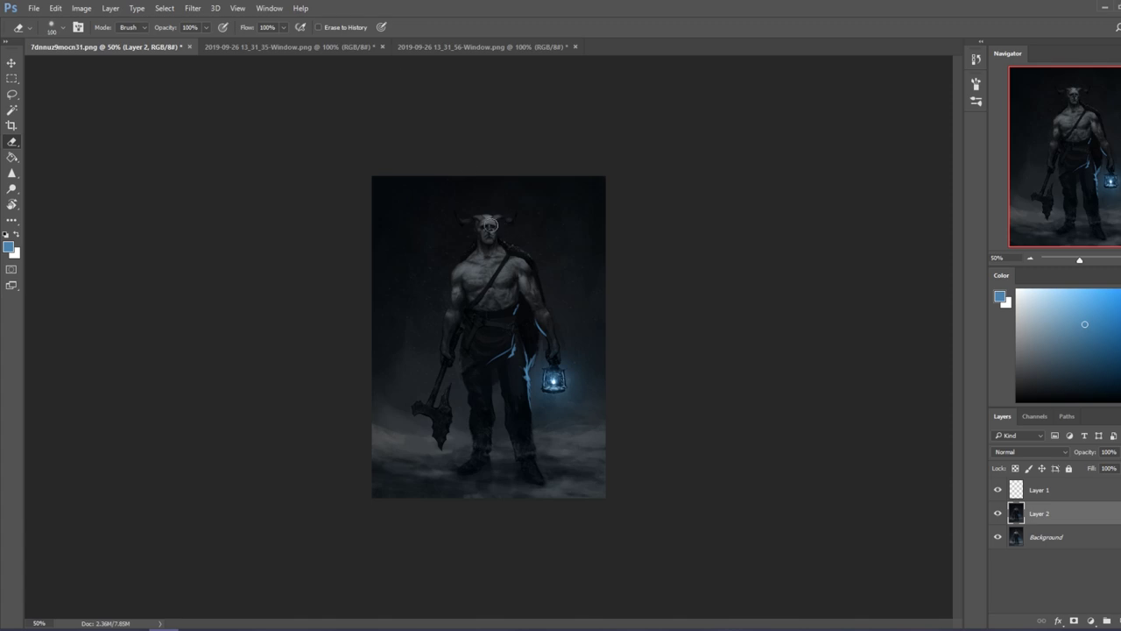
key(bracketright)
key(bracketright)
key(bracketright)
key(bracketright)
key(bracketright)
key(bracketright)
key(bracketleft)
key(bracketleft)
key(bracketleft)
key(bracketleft)
key(bracketleft)
key(bracketleft)
key(bracketleft)
key(bracketleft)
key(bracketleft)
key(bracketleft)
key(bracketright)
key(bracketright)
key(bracketright)
key(bracketright)
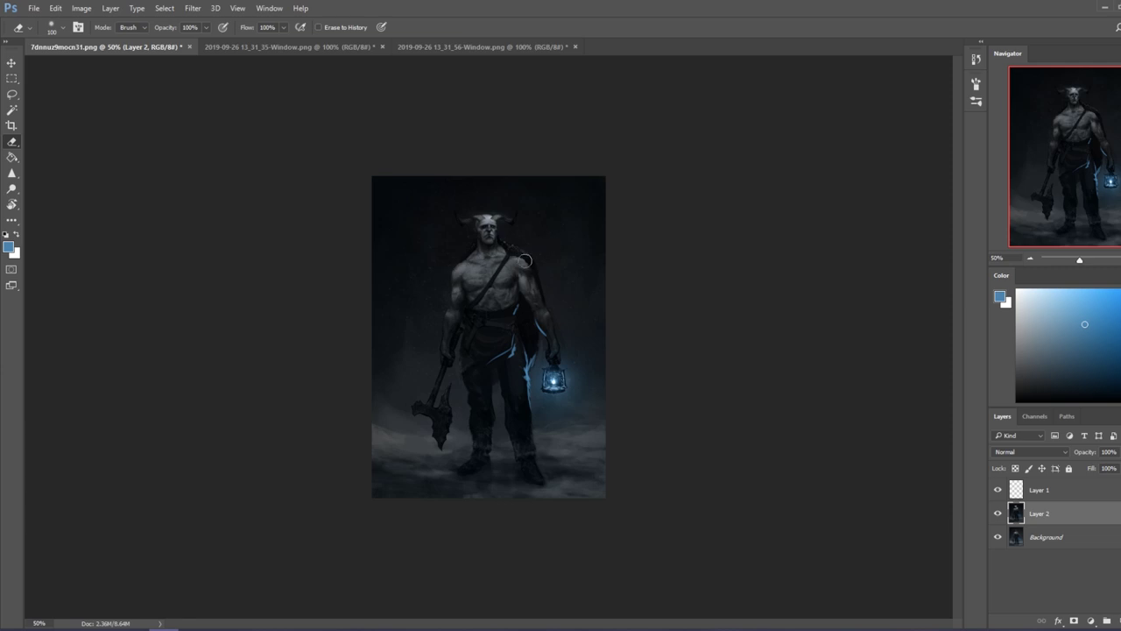
Step: Paint shadow over the neck below the chin with a size 200 brush in Darken mode, using a dark tone sampled there
key(b)
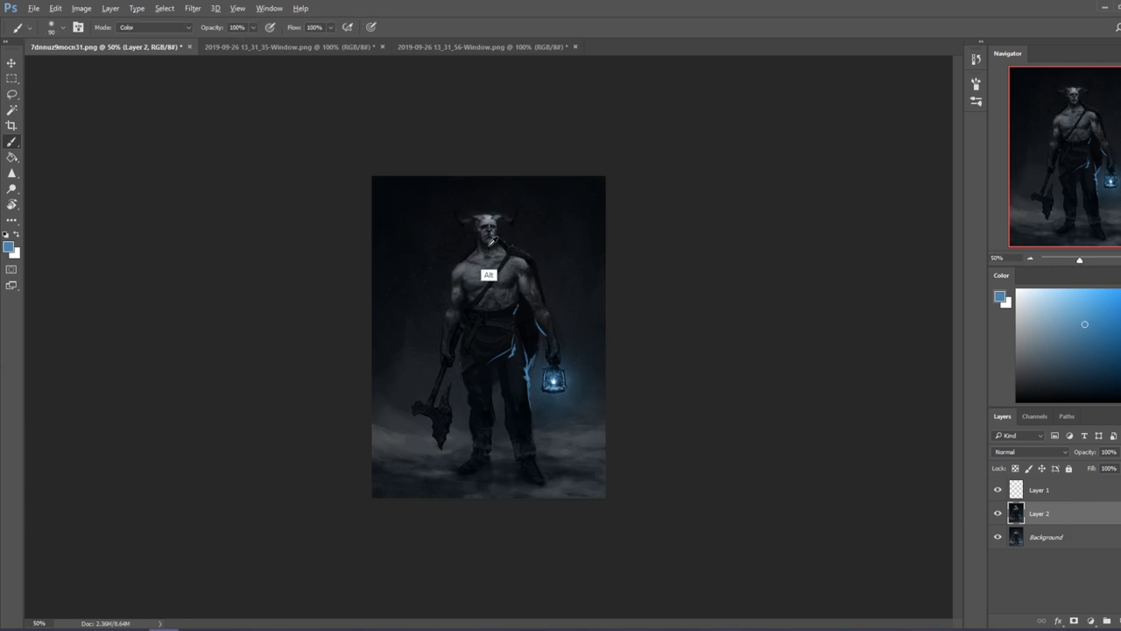
alt+click(493, 241)
key(bracketright)
key(bracketright)
key(bracketright)
key(bracketright)
key(bracketright)
click(149, 30)
click(145, 73)
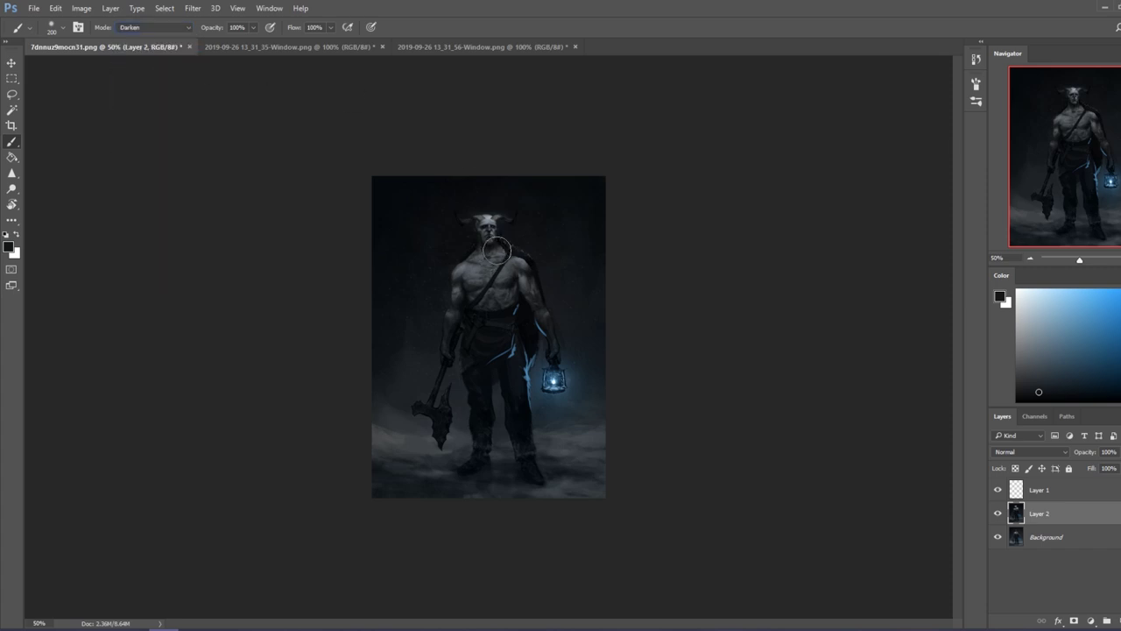
drag(497, 250, 481, 251)
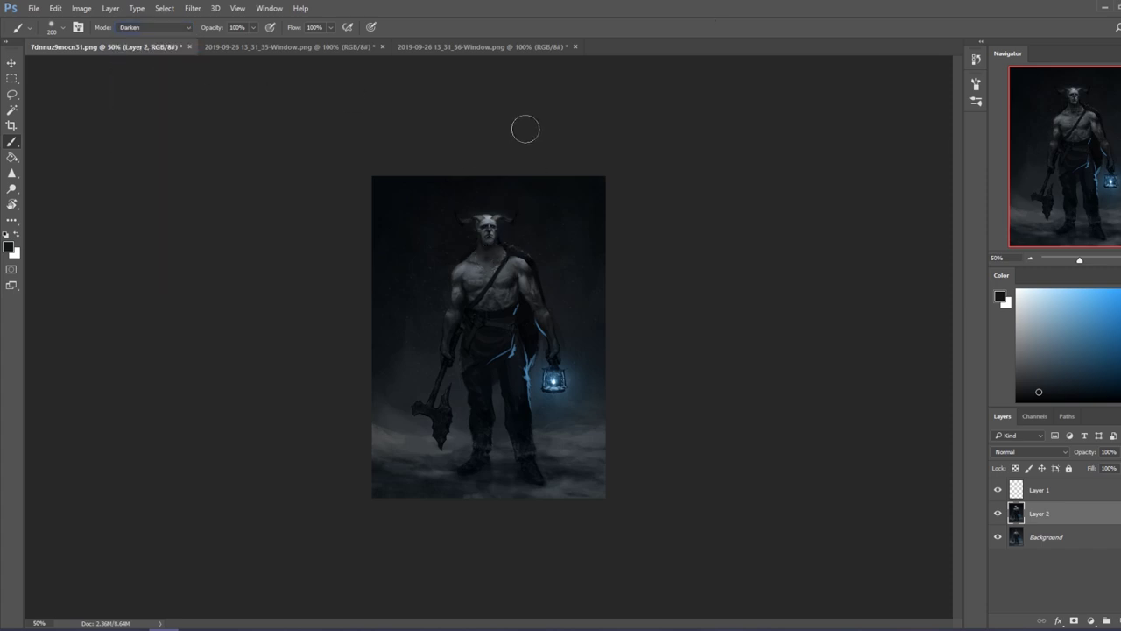
key(ctrl)
key(ctrl+z)
drag(501, 249, 480, 255)
Step: Refine the erased areas of Layer 2 around the shoulders and face with a small textured Eraser brush
key(e)
right_click(508, 275)
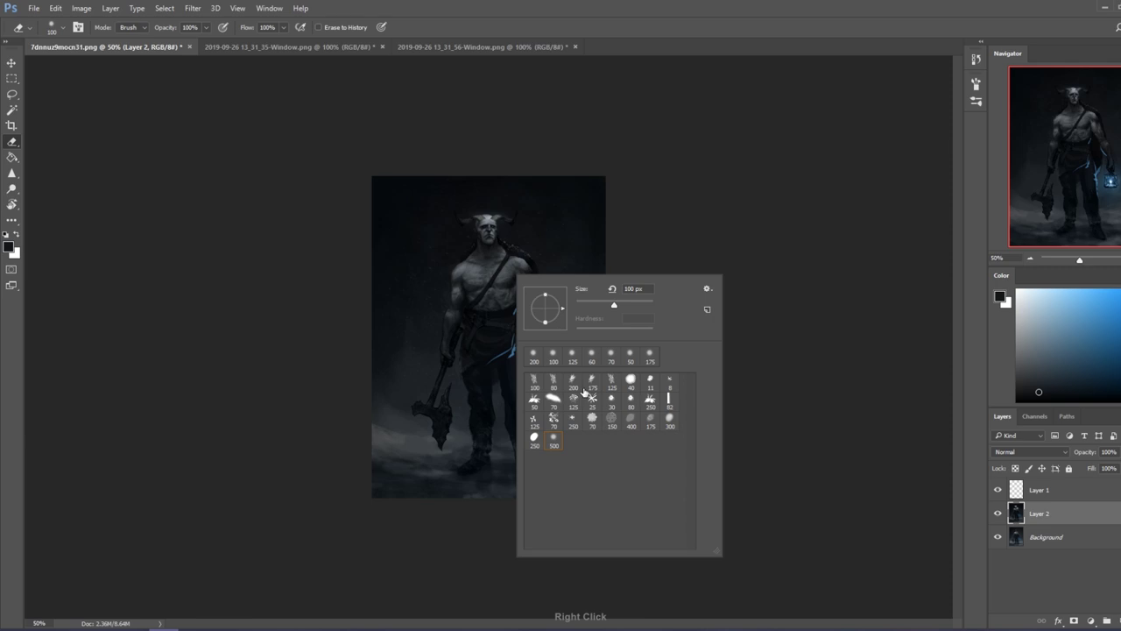
click(556, 379)
click(850, 319)
key(bracketleft)
key(bracketleft)
key(bracketleft)
key(bracketleft)
key(bracketleft)
key(bracketleft)
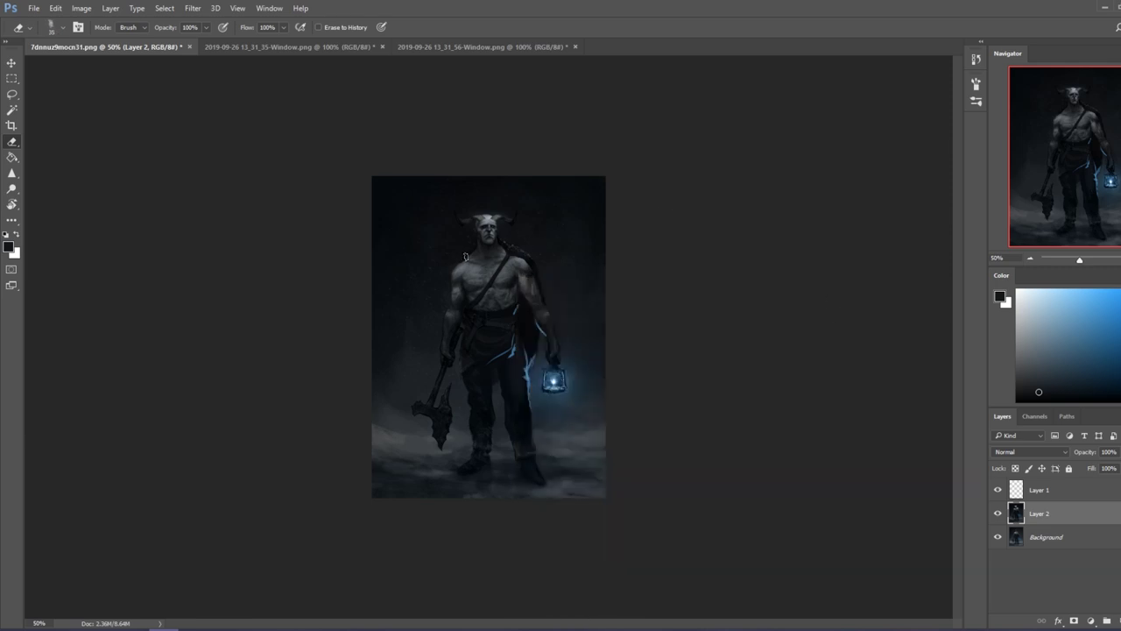
key(bracketleft)
key(ctrl+space)
drag(426, 196, 518, 263)
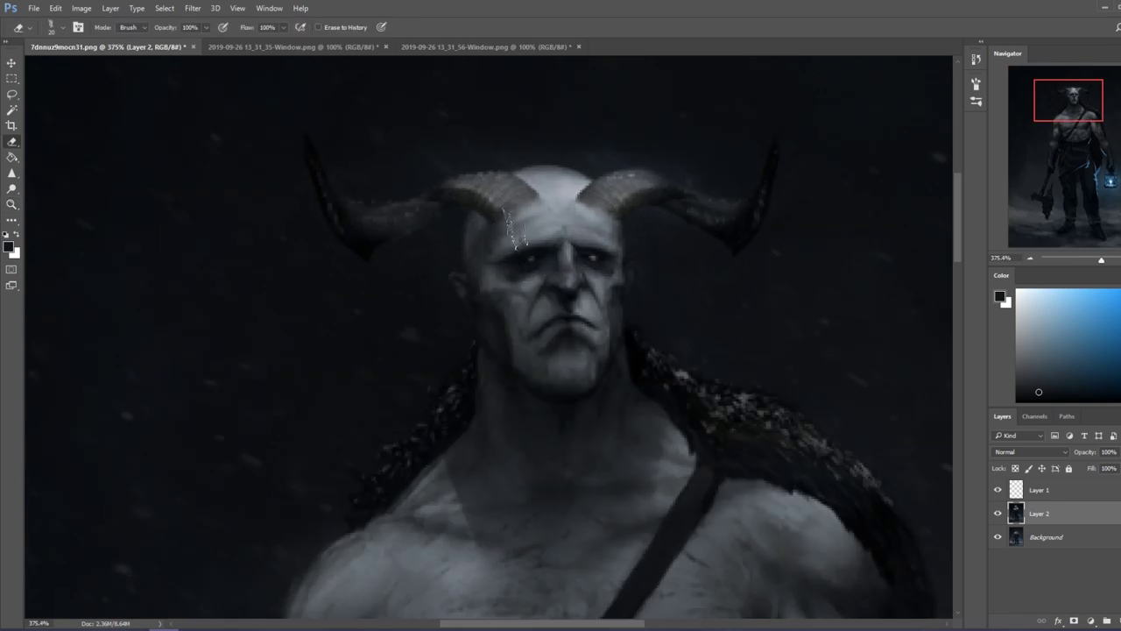
key(bracketleft)
key(bracketleft)
key(bracketleft)
key(bracketleft)
key(bracketleft)
key(bracketleft)
key(bracketleft)
key(bracketleft)
Step: Flatten Layer 1 and Layer 2 into a single Background layer
right_click(1067, 513)
click(1101, 494)
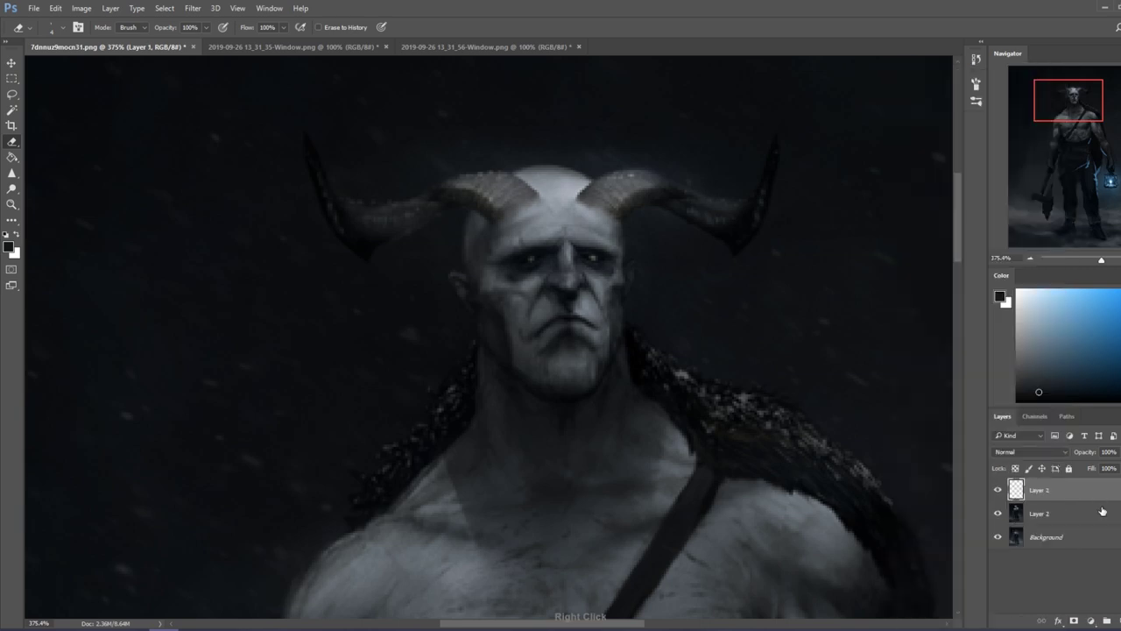
right_click(1086, 498)
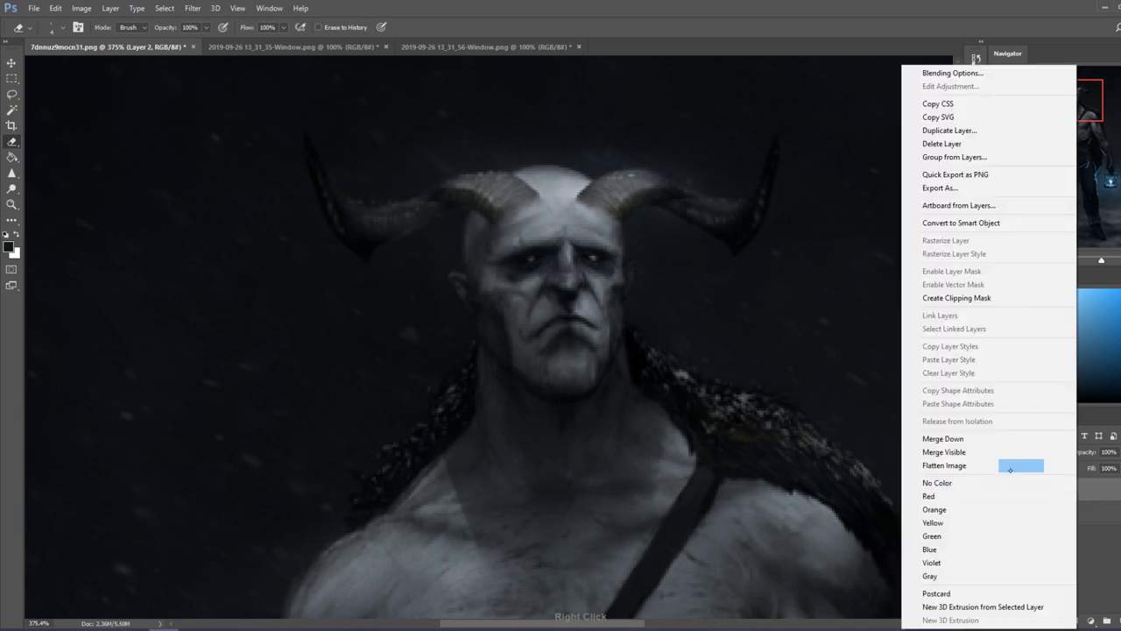
click(992, 466)
key(ctrl+e)
Step: Paint light highlights on both ears with a size 7 brush in Normal mode, using a grey sampled from the scalp
key(b)
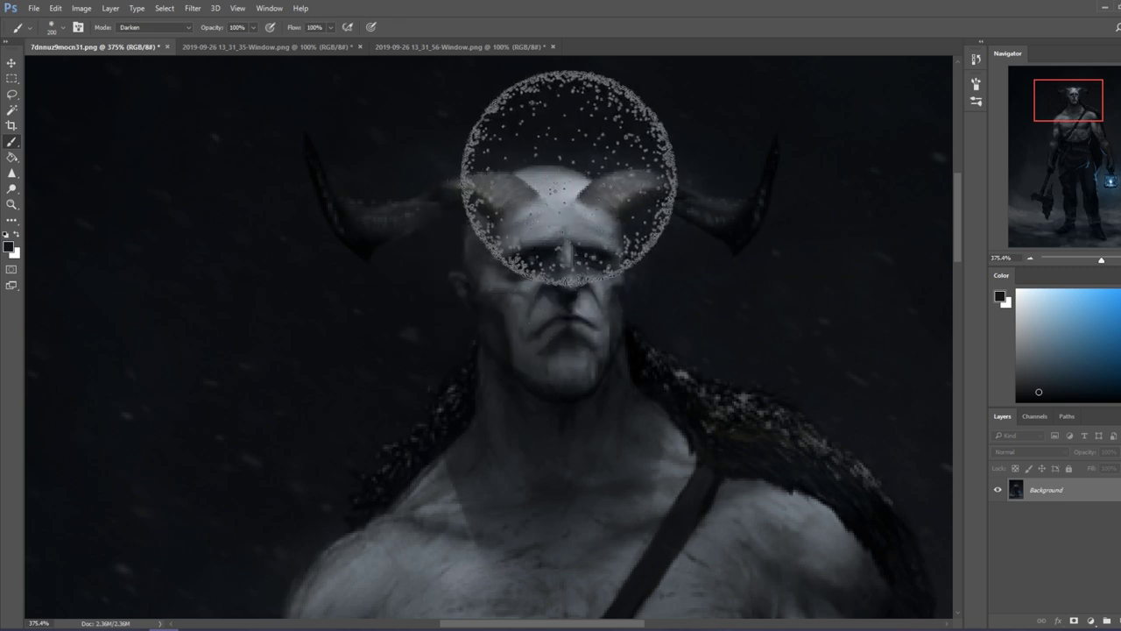
alt+click(569, 185)
key(bracketleft)
key(bracketleft)
key(bracketleft)
key(bracketleft)
key(bracketleft)
key(bracketleft)
key(bracketleft)
key(bracketleft)
key(bracketleft)
key(bracketleft)
key(bracketleft)
key(bracketleft)
key(bracketleft)
key(bracketleft)
key(bracketleft)
key(bracketleft)
key(bracketleft)
key(bracketleft)
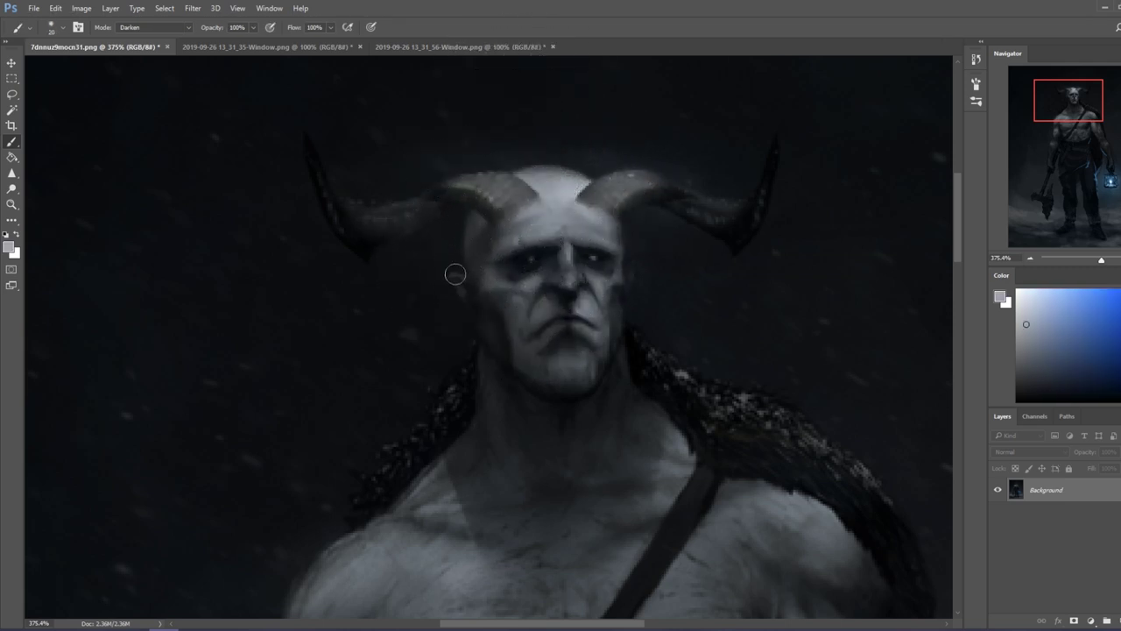
click(153, 27)
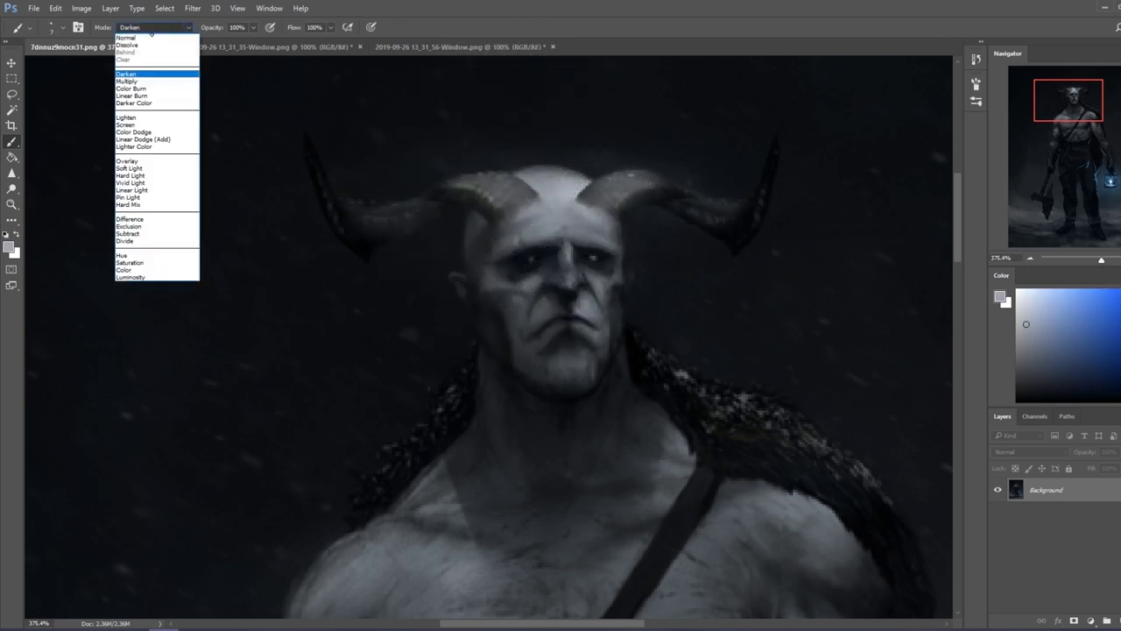
click(149, 35)
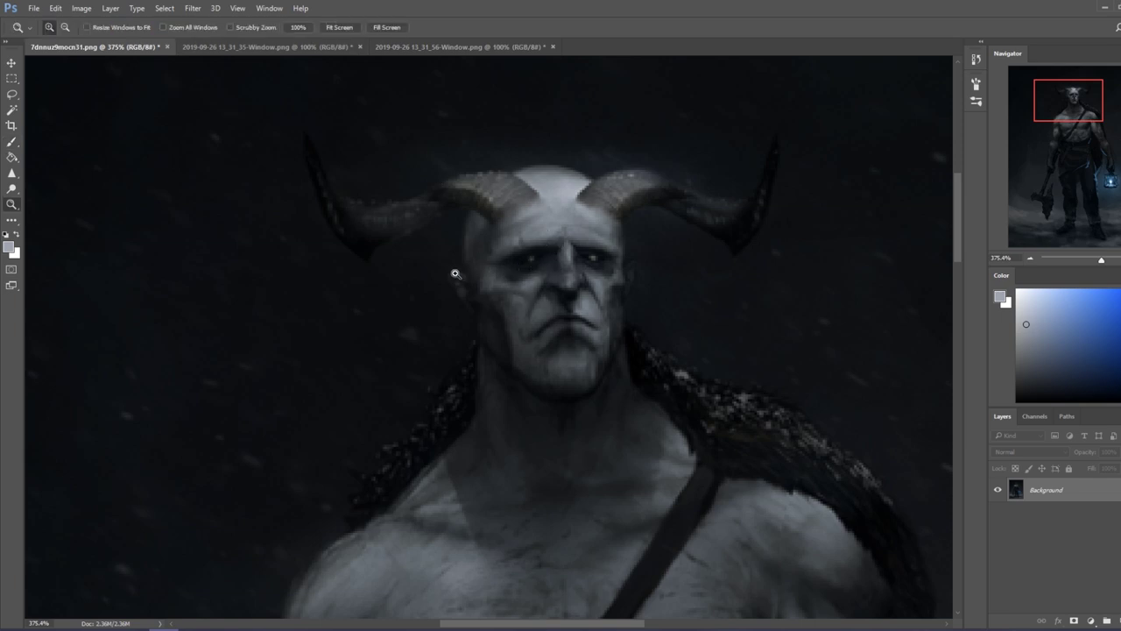
drag(455, 275, 458, 280)
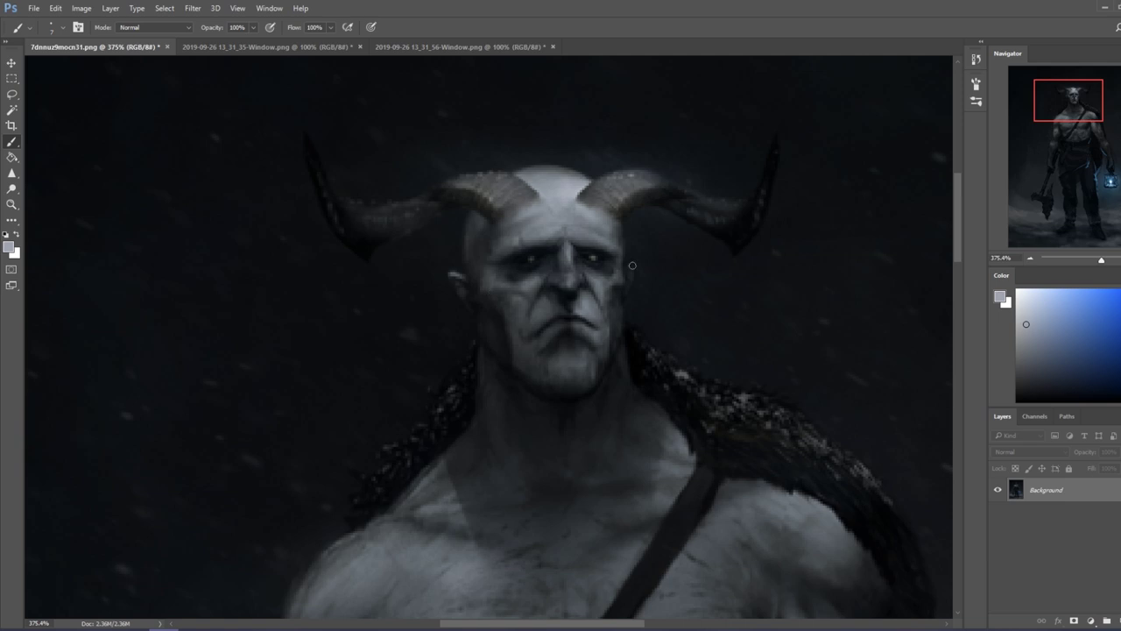
drag(632, 266, 636, 261)
key(ctrl+0)
key(ctrl+0)
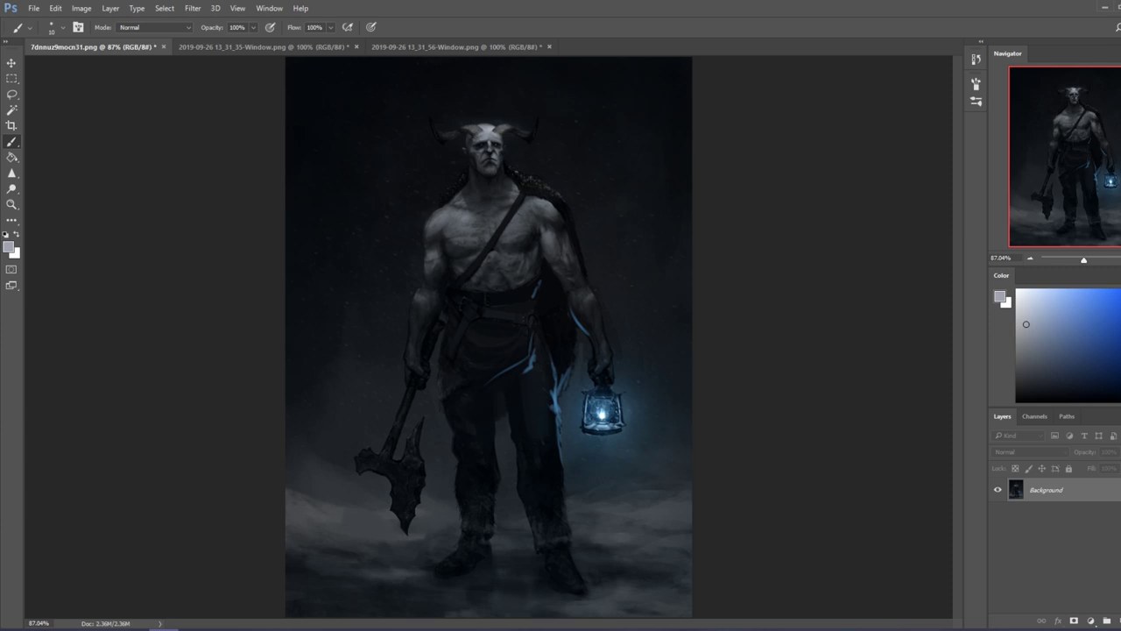
Step: Pick a lighter grey-violet colour, and set up the Smudge tool at 12% strength with a size 10 brush
click(1027, 306)
key(ctrl+minus)
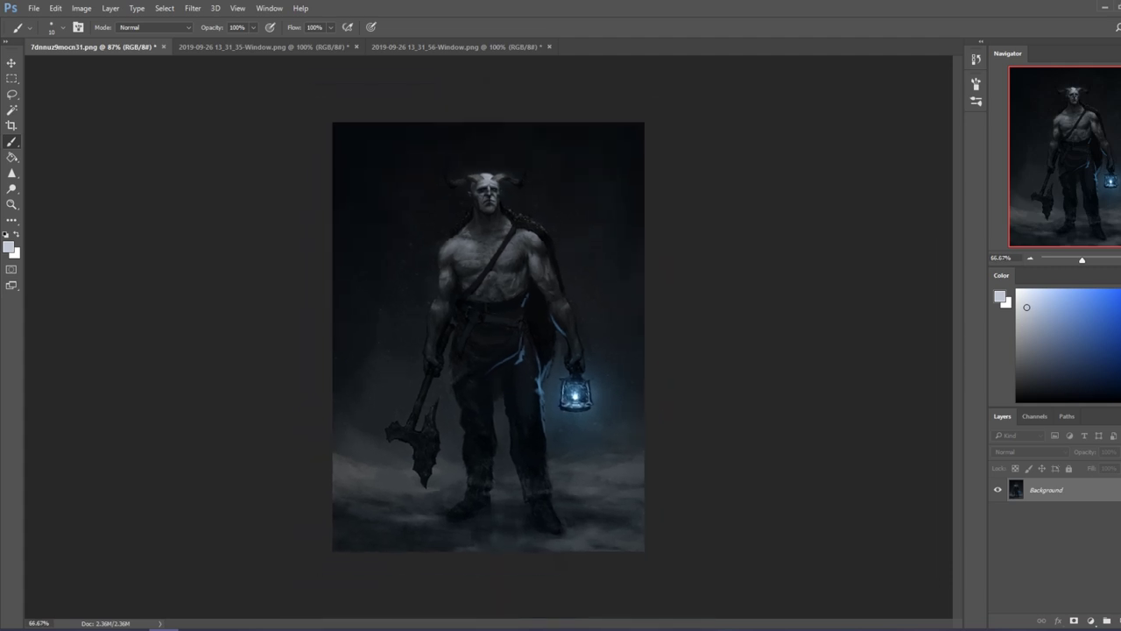
click(11, 189)
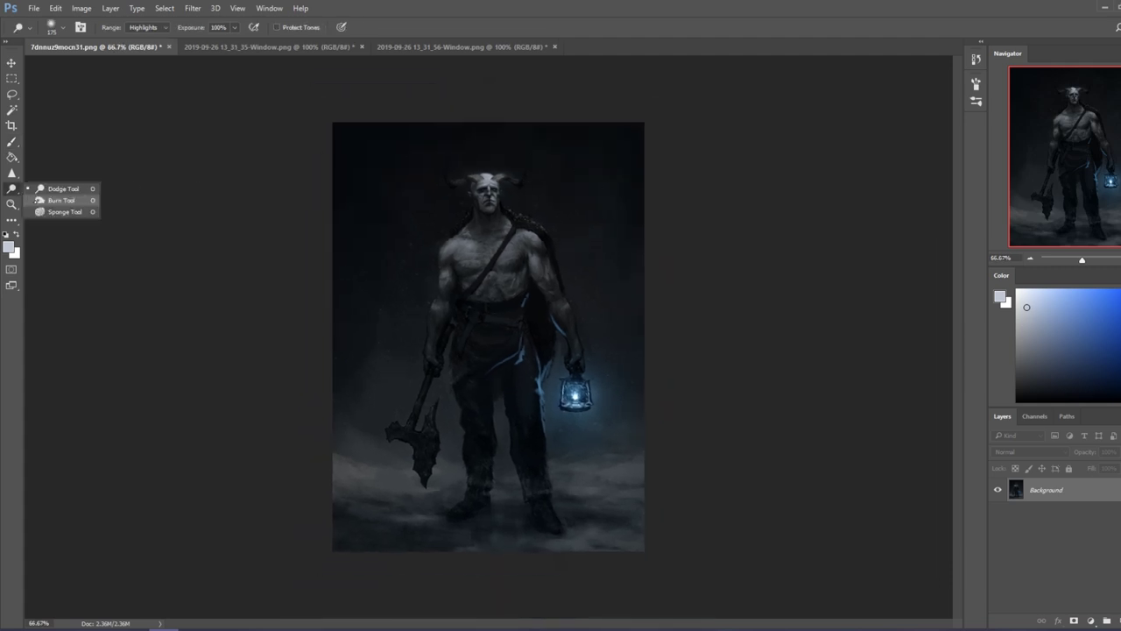
click(62, 211)
click(13, 205)
click(63, 226)
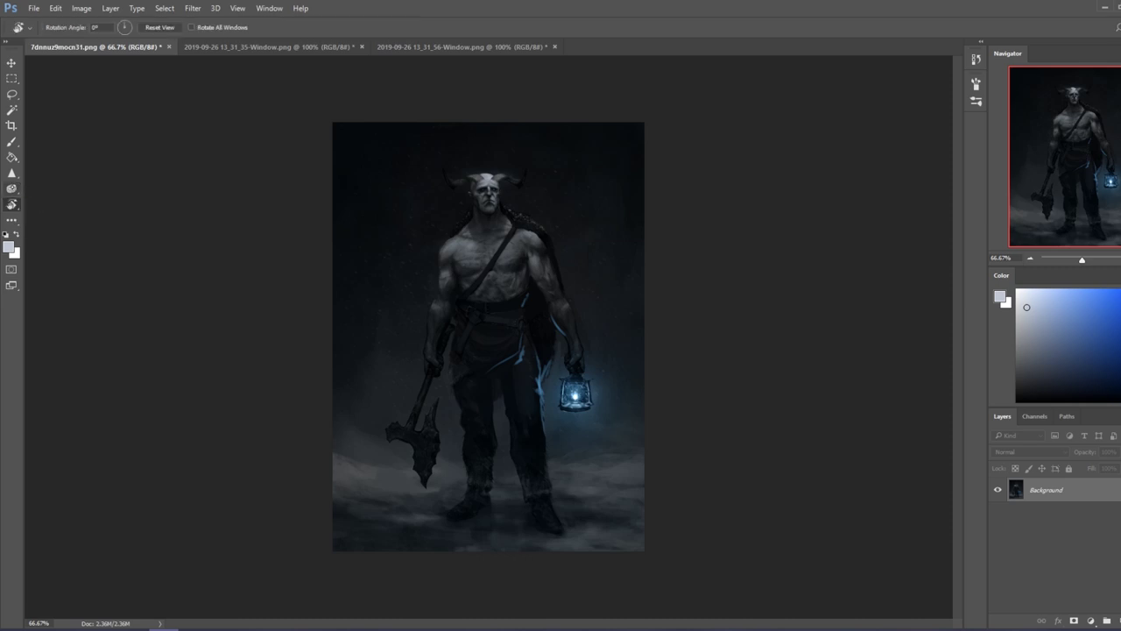
right_click(11, 189)
click(57, 201)
right_click(11, 172)
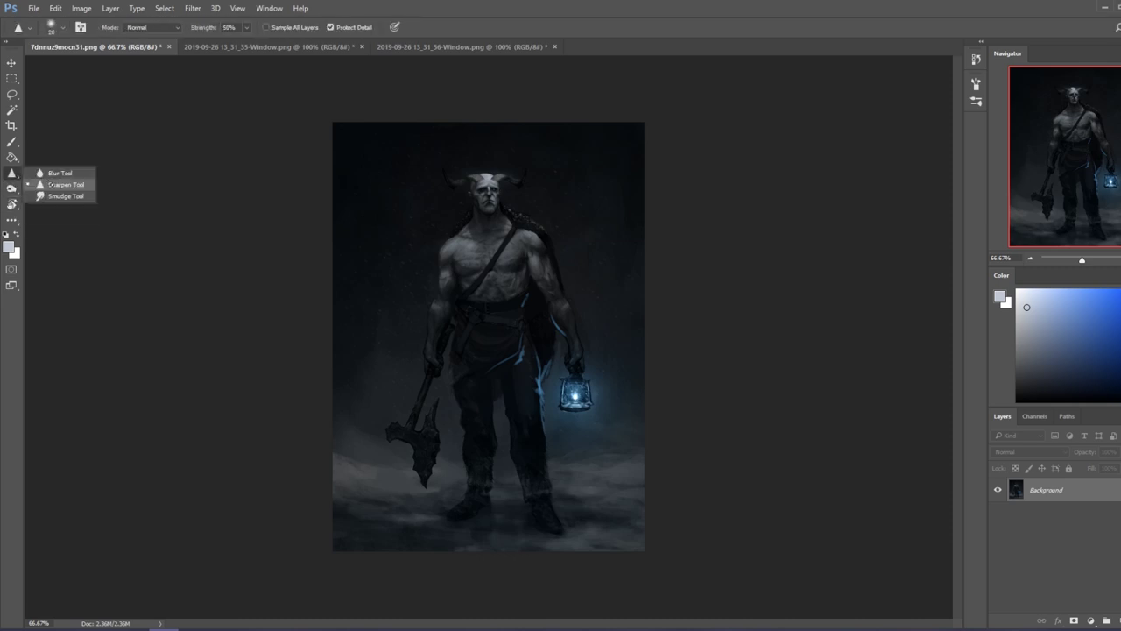
click(74, 196)
key(bracketleft)
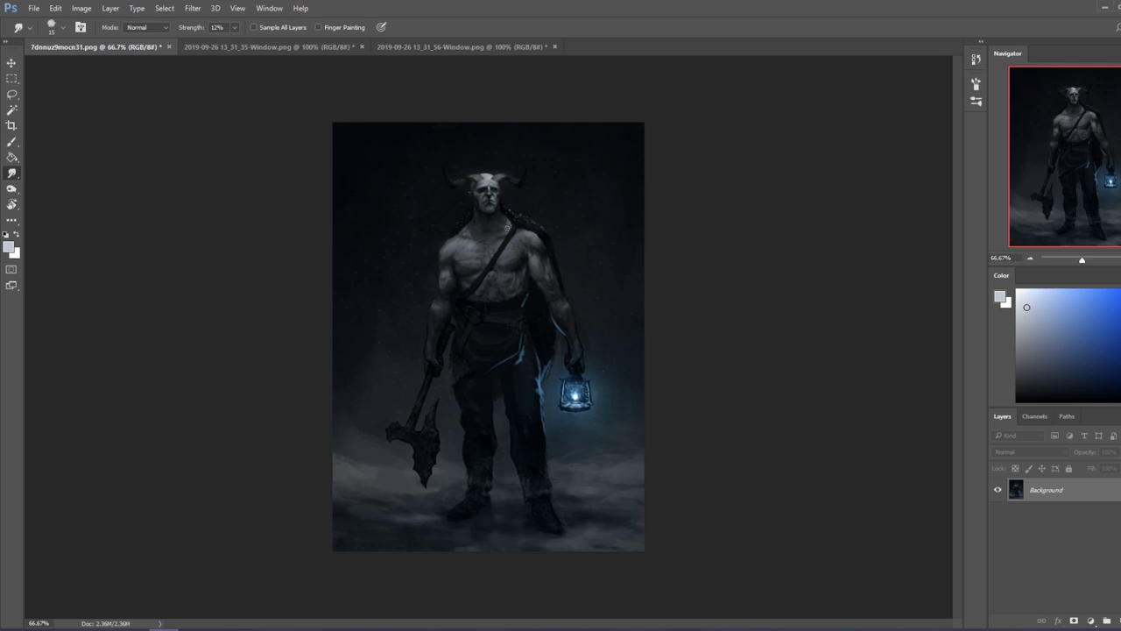
key(bracketleft)
Step: Touch up the shoulder, neck and face with small Normal-mode brush strokes in sampled tones, and switch to the Smudge tool for blending
key(b)
alt+click(488, 205)
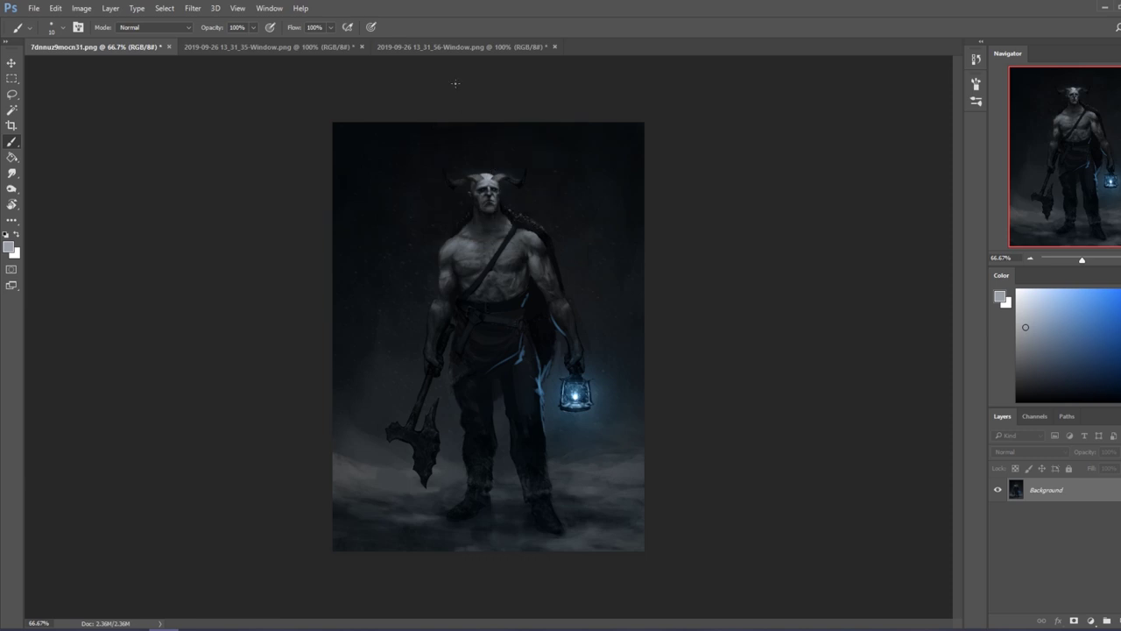
drag(451, 241, 446, 248)
alt+click(476, 226)
alt+click(477, 235)
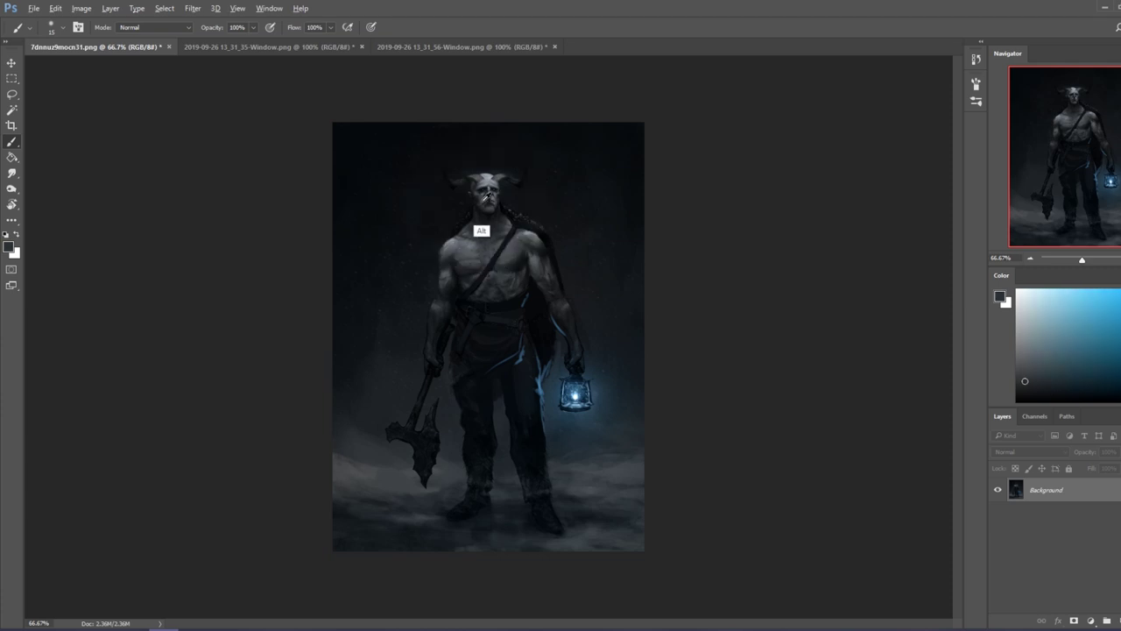
alt+click(478, 194)
alt+click(493, 208)
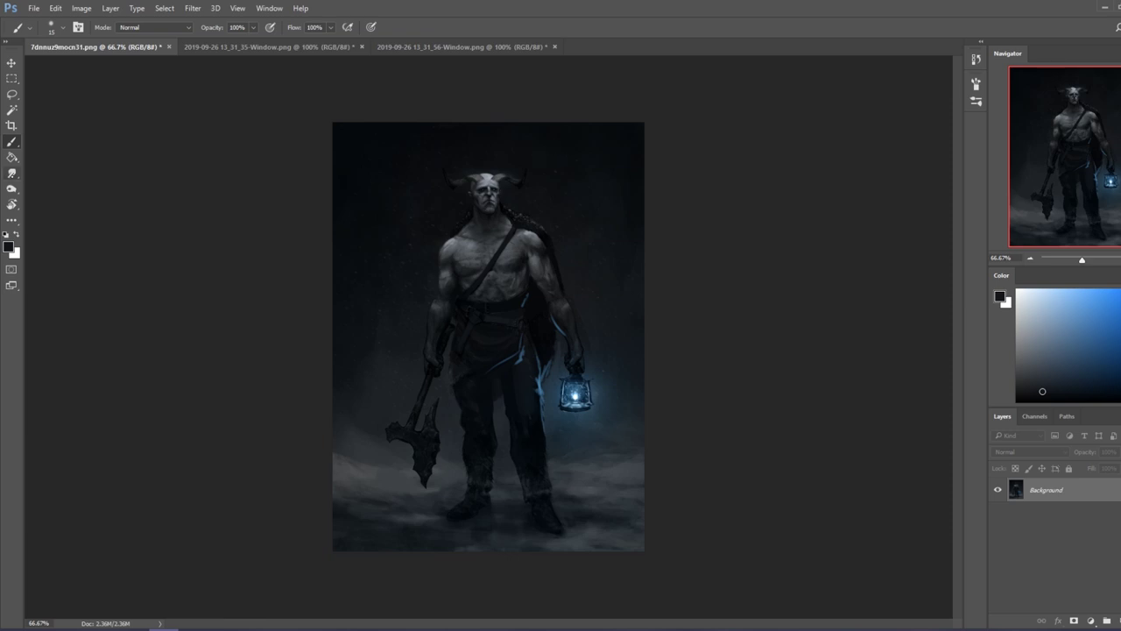
key(r)
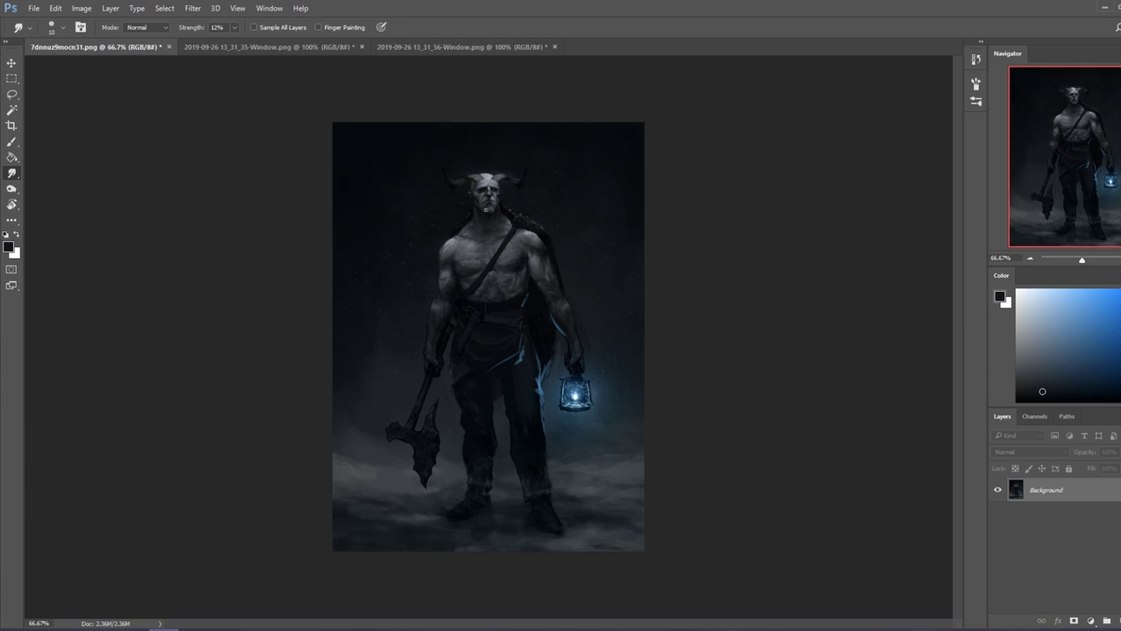
Step: Try to brighten the face with a smaller Dodge brush set to Highlights and 100% exposure, and undo the strokes
click(11, 204)
click(66, 215)
click(12, 188)
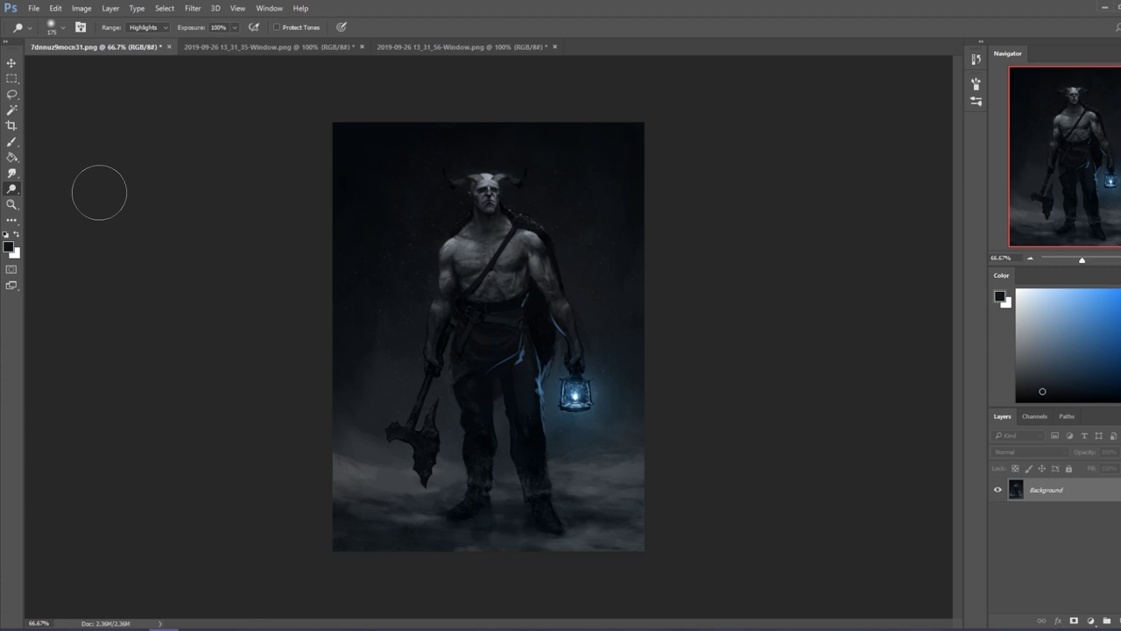
key(bracketleft)
key(bracketleft)
key(bracketleft)
key(bracketleft)
key(bracketleft)
key(bracketleft)
key(bracketleft)
key(bracketleft)
key(bracketleft)
click(492, 185)
key(bracketleft)
key(ctrl)
key(ctrl)
key(bracketleft)
key(bracketleft)
key(bracketleft)
key(ctrl+z)
key(ctrl+z)
key(ctrl+z)
key(ctrl+z)
key(ctrl)
Step: Select the Brush tool and touch up the head near the horns with a dark tone sampled from the background
key(b)
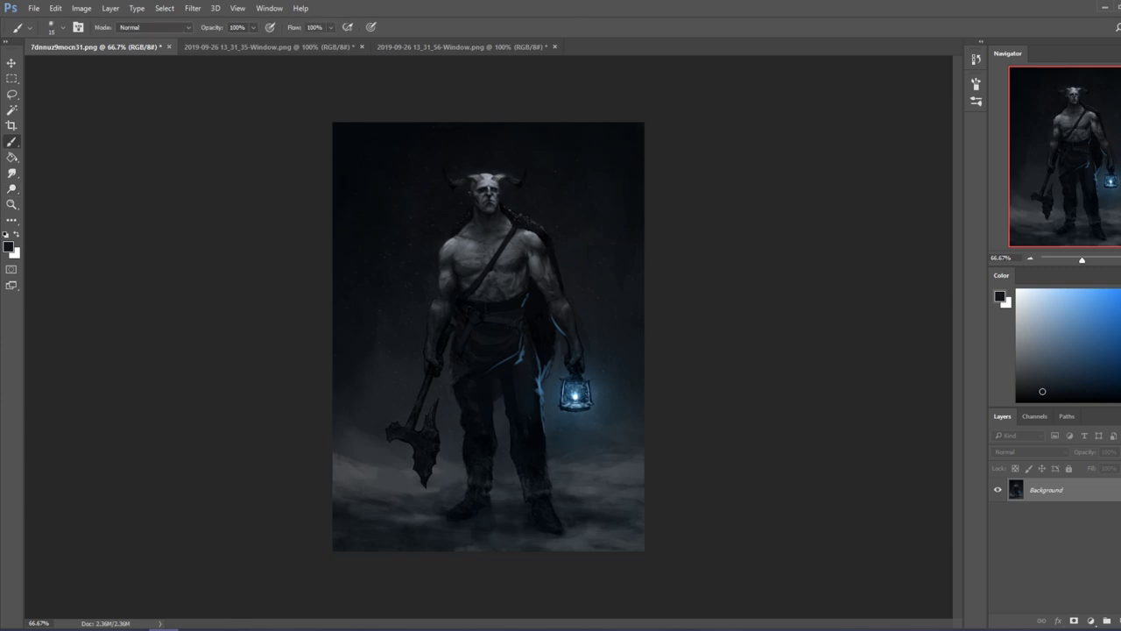
key(z)
drag(412, 149, 571, 238)
key(b)
alt+click(576, 238)
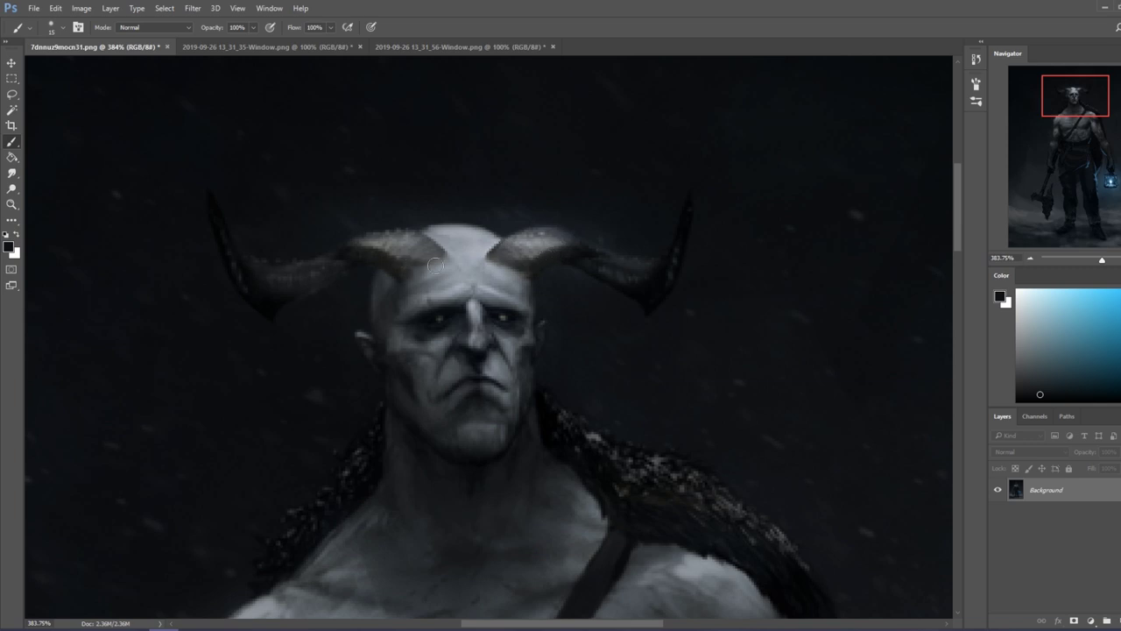
key(ctrl+0)
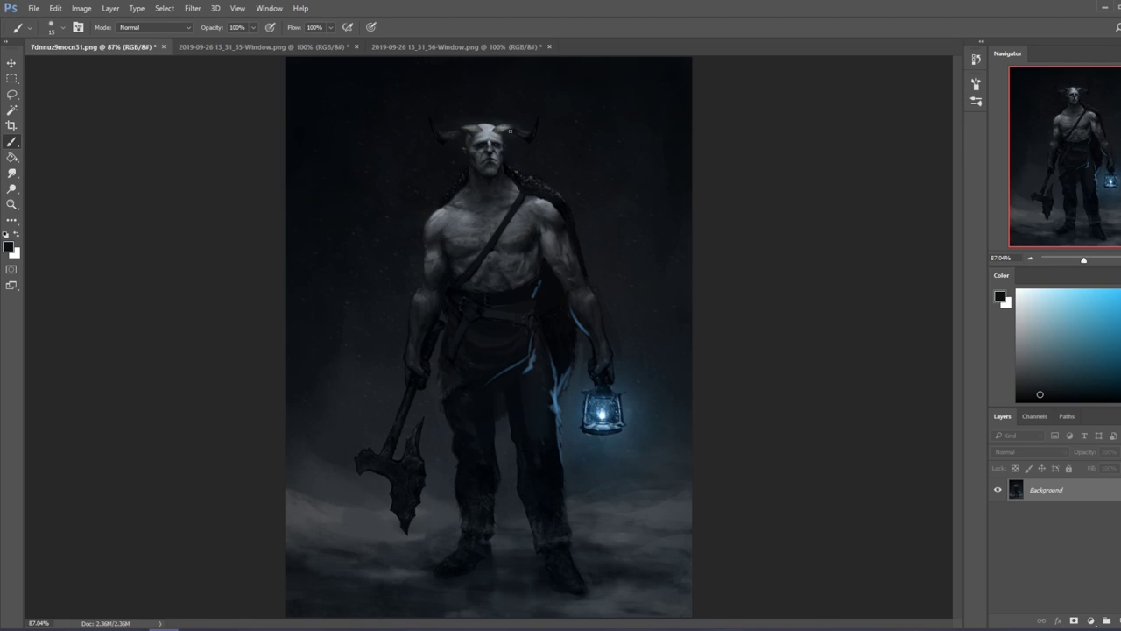
Step: Paint small shadows beneath both horn bases with a near-black sampled colour, reducing the brush to size 7
alt+click(504, 133)
key(z)
drag(440, 117, 565, 186)
key(b)
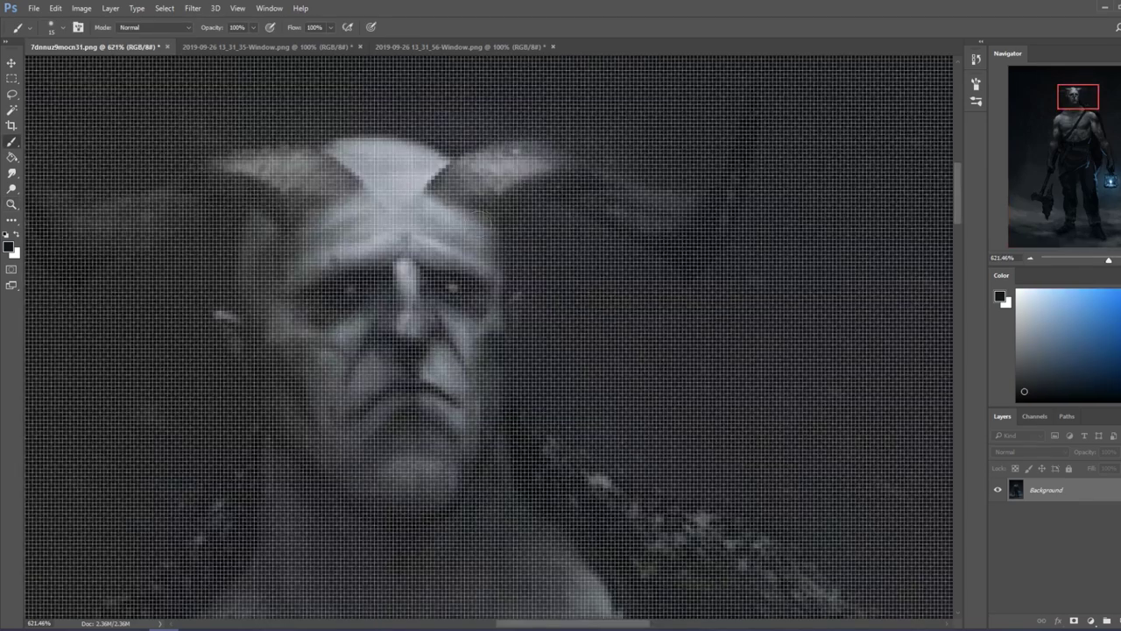
key(ctrl+minus)
key(ctrl+minus)
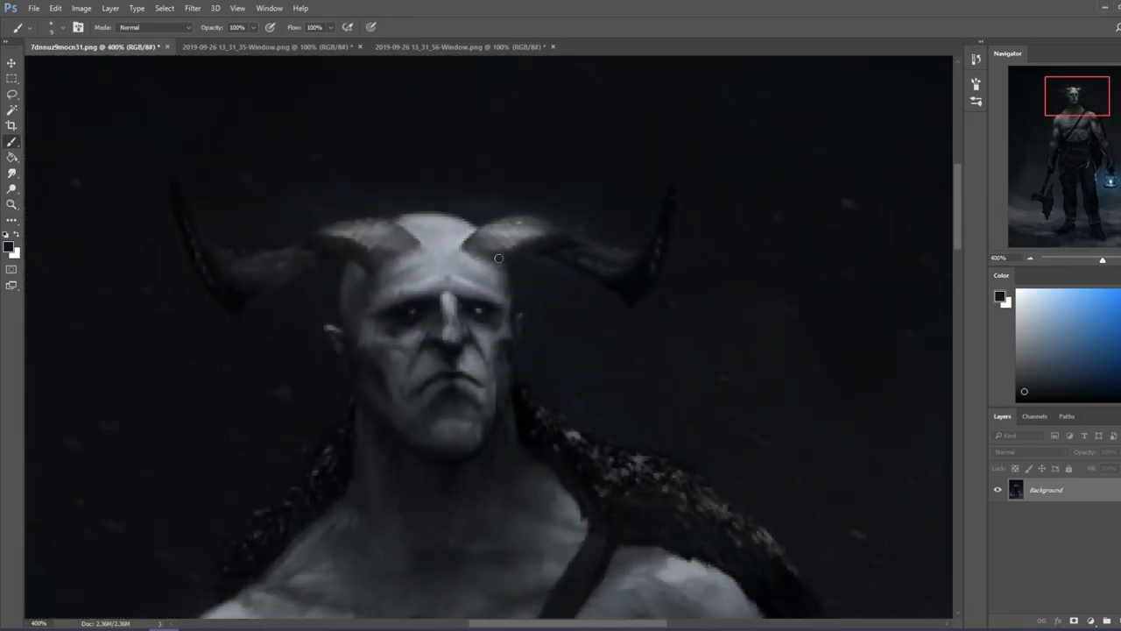
mouse_move(472, 255)
mouse_down()
mouse_move(504, 280)
mouse_move(494, 264)
mouse_up()
key([)
key([)
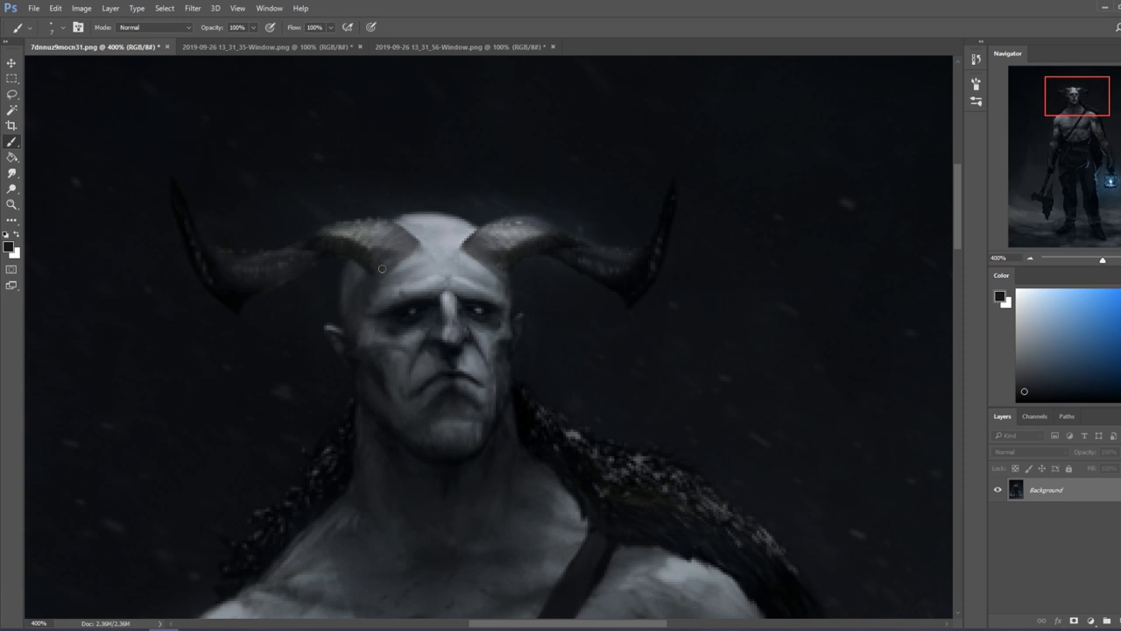
key(ctrl+0)
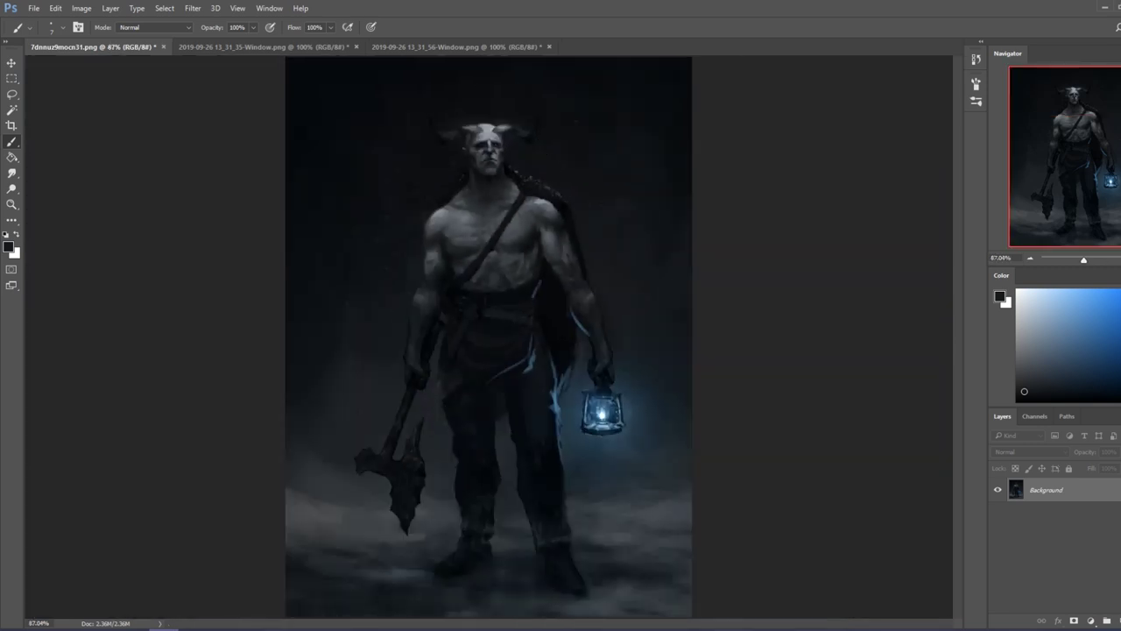
Step: Sample a dark tone from the eye socket and deepen the shading around the nose and eyes with a size 9 brush
key(ctrl+space)
drag(443, 132, 570, 208)
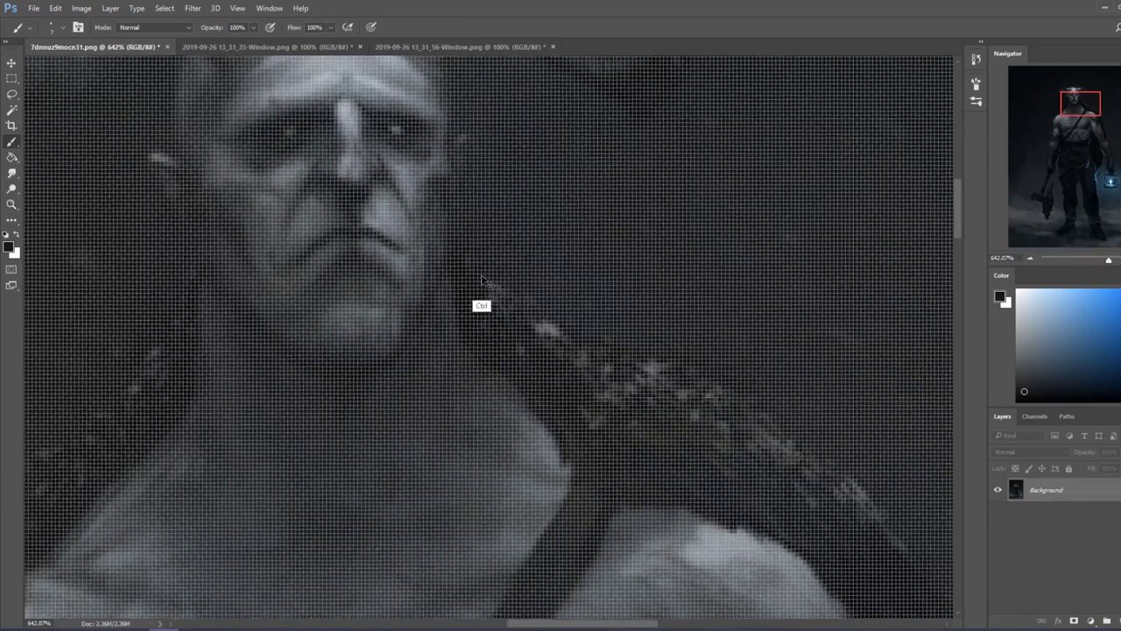
scroll(482, 280, down, 5)
right_click(483, 260)
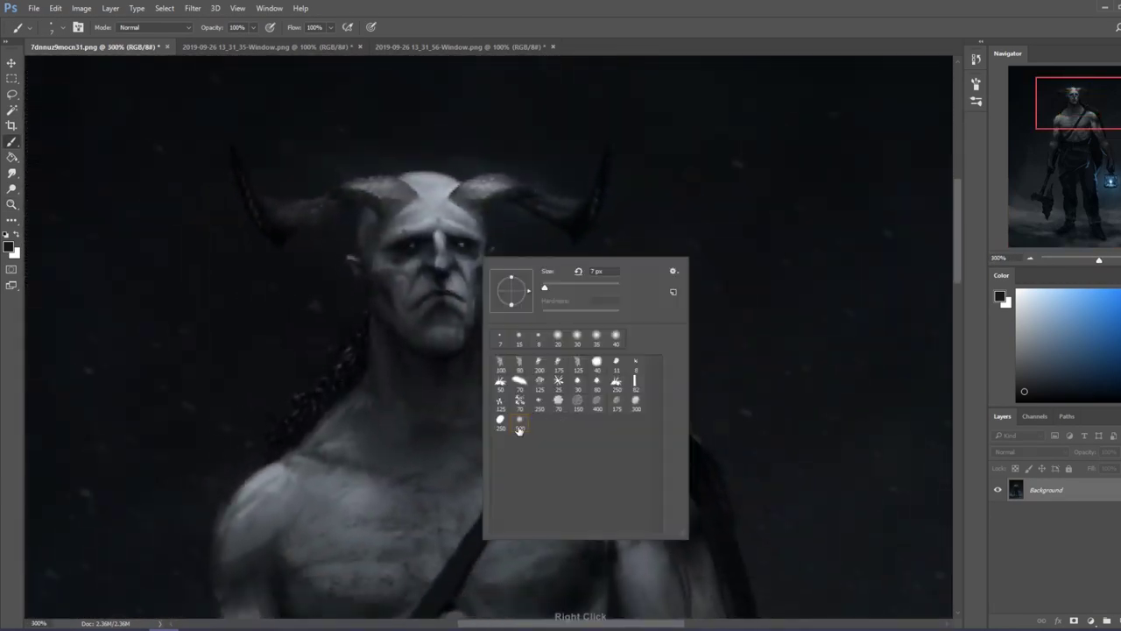
alt+click(409, 249)
key(])
key(])
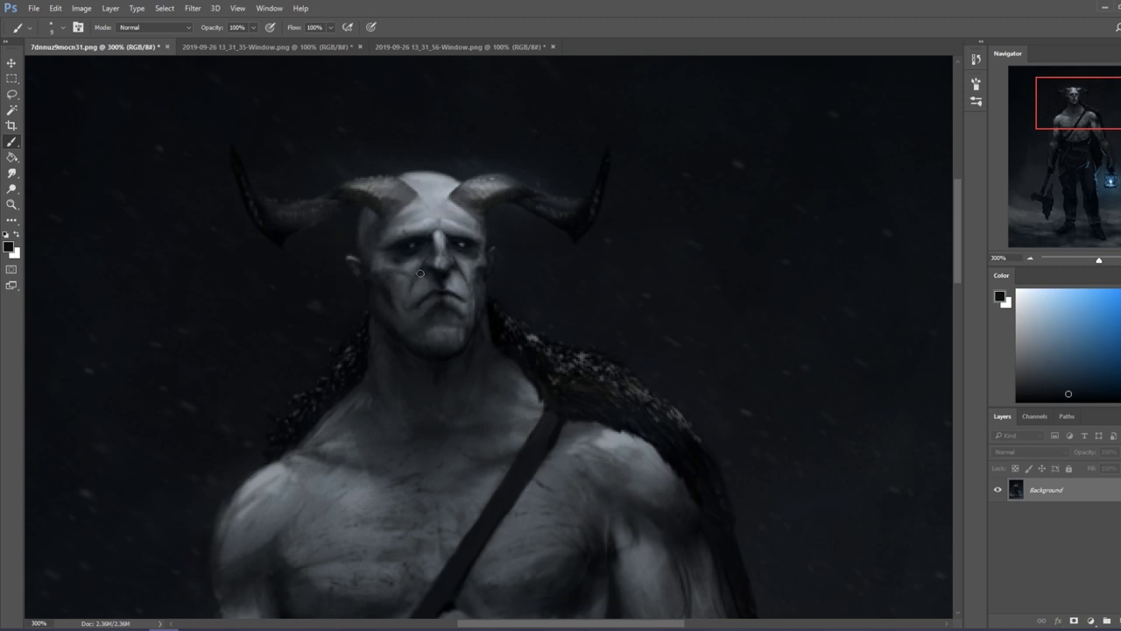
Step: Softly shade the side of the face and the eye area with a larger dark brush, around size 30 to 35
key(bracketright)
key(bracketright)
key(bracketright)
key(bracketright)
key(bracketright)
key(bracketright)
key(bracketright)
key(bracketleft)
key(bracketright)
alt+click(506, 279)
drag(483, 271, 481, 284)
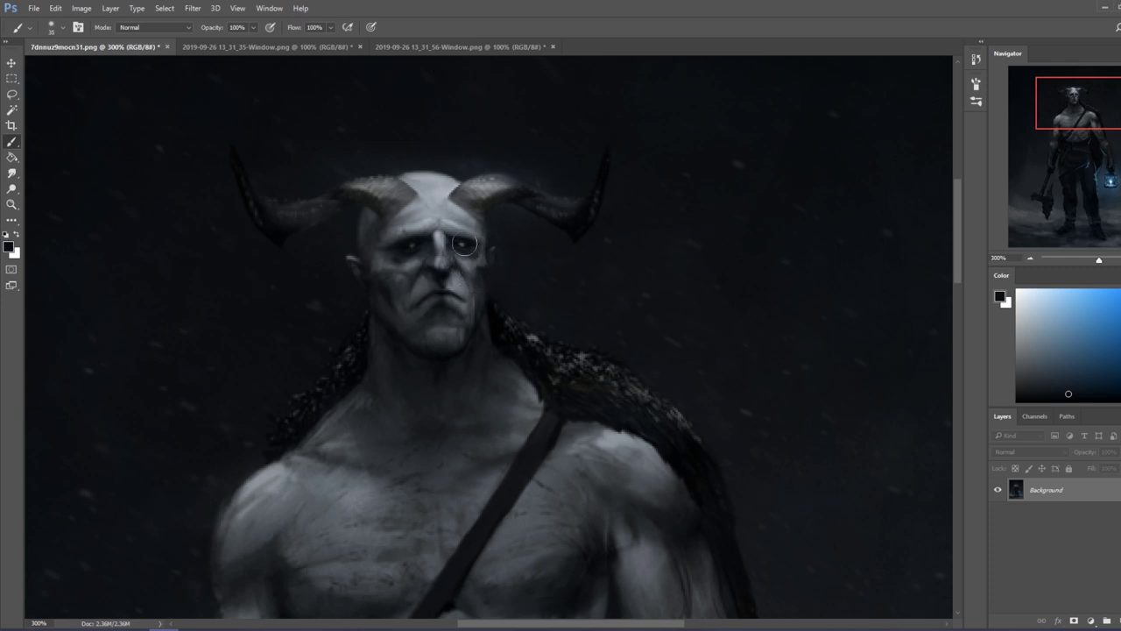
key(bracketleft)
key(bracketleft)
key(bracketright)
key(bracketright)
key(ctrl+0)
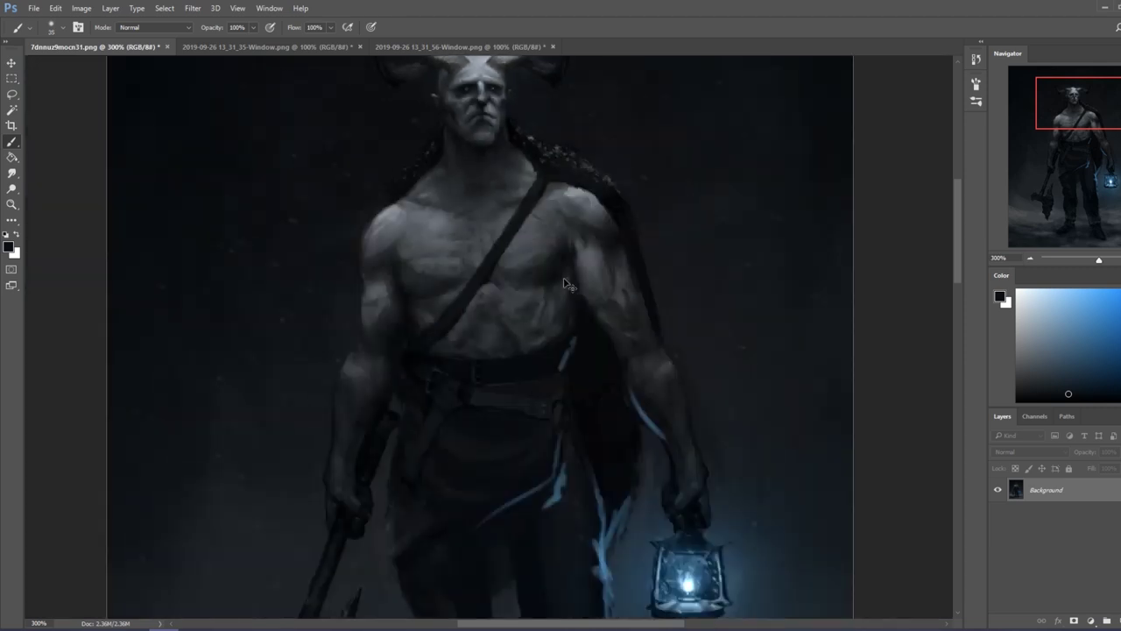
key(ctrl+0)
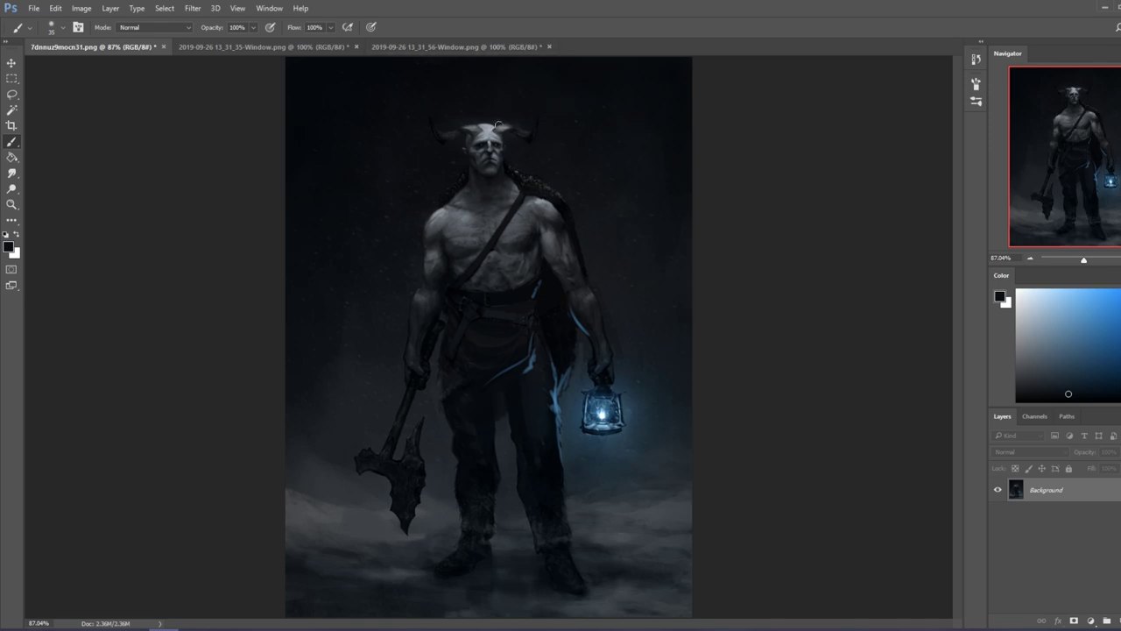
Step: Paint thin light highlights along both horn tips with a size 7 brush in a grey sampled from the scalp, redoing unsatisfactory strokes
key(ctrl+space)
drag(420, 103, 563, 183)
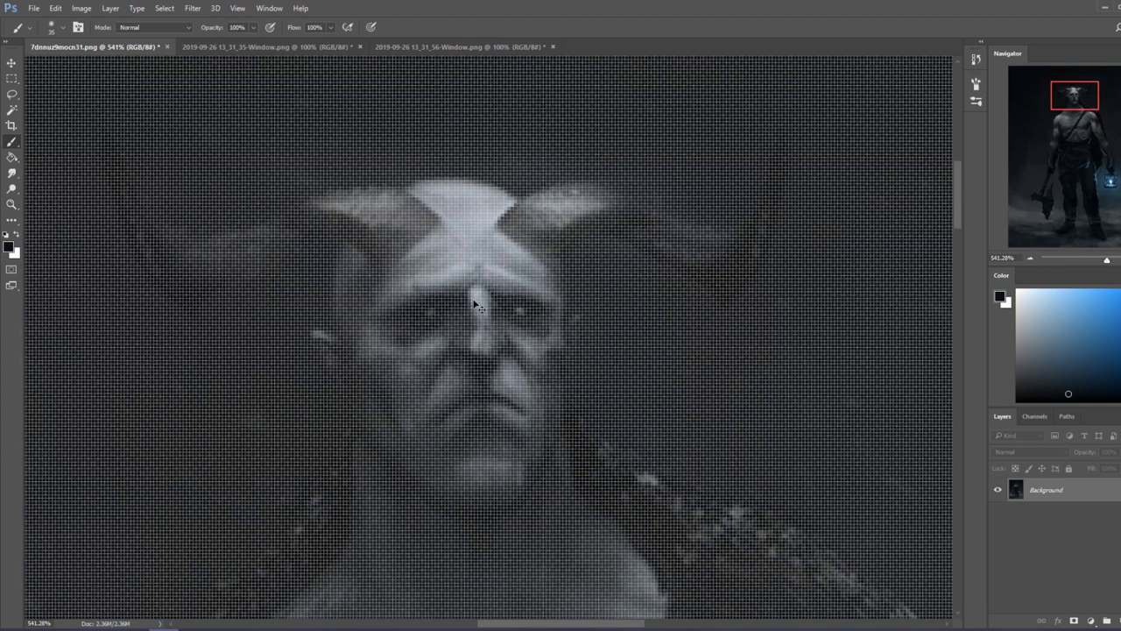
scroll(474, 306, down, 3)
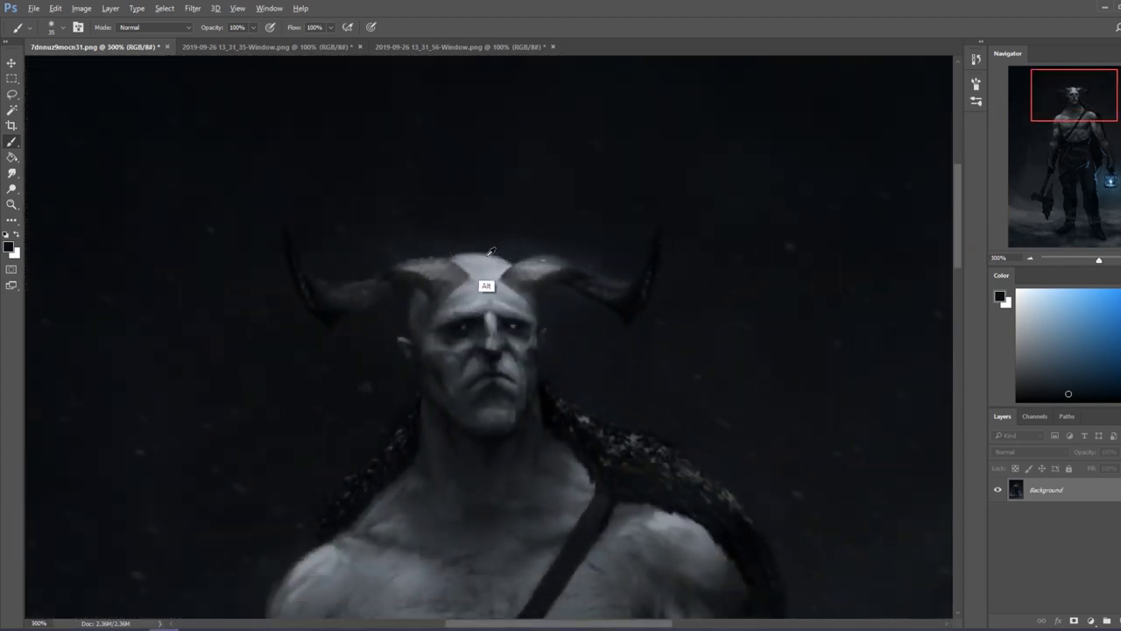
alt+click(492, 253)
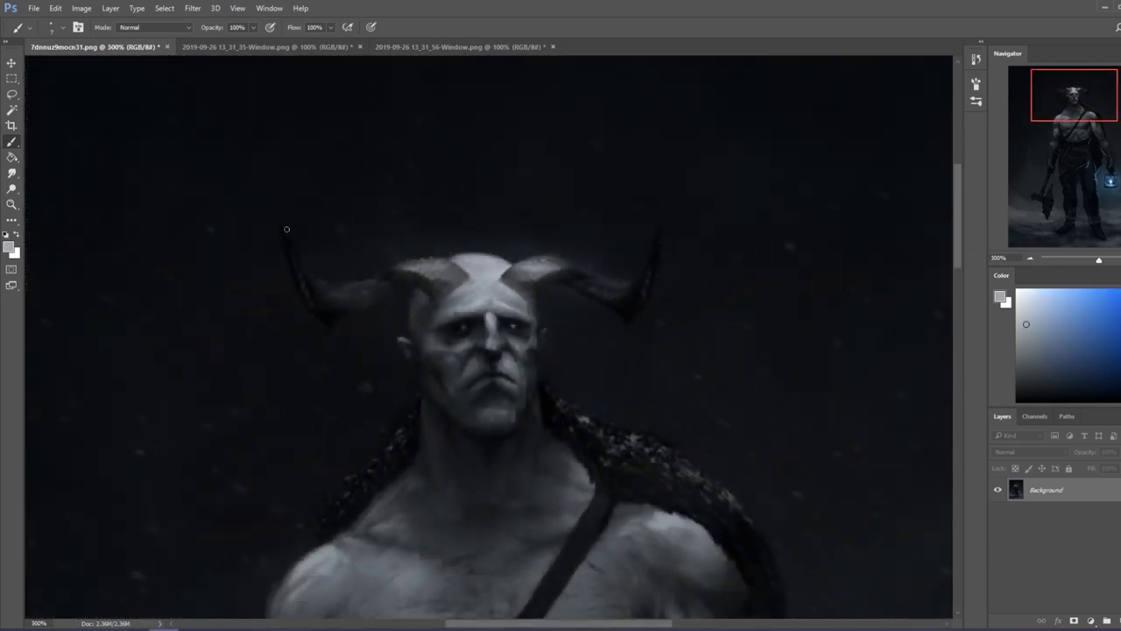
drag(288, 232, 311, 274)
drag(654, 238, 633, 278)
key(ctrl+z)
key(ctrl+z)
drag(655, 243, 636, 279)
key(ctrl+0)
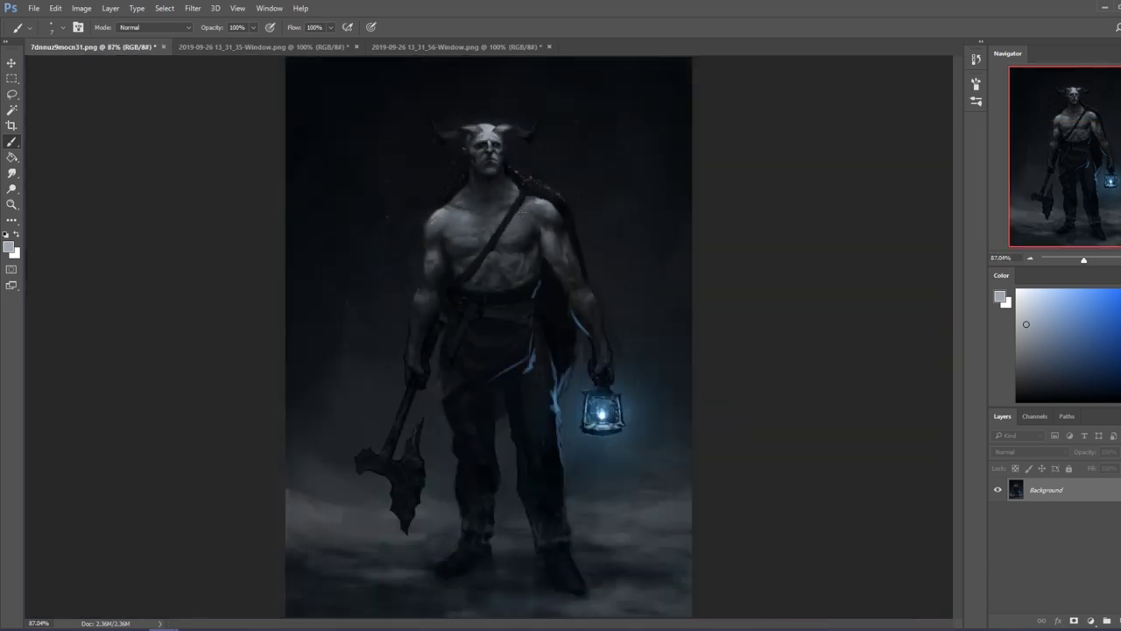
Step: Choose the 30 px brush preset, reduce it to 20, and paint light strokes on the chest in a grey sampled from the face
right_click(495, 229)
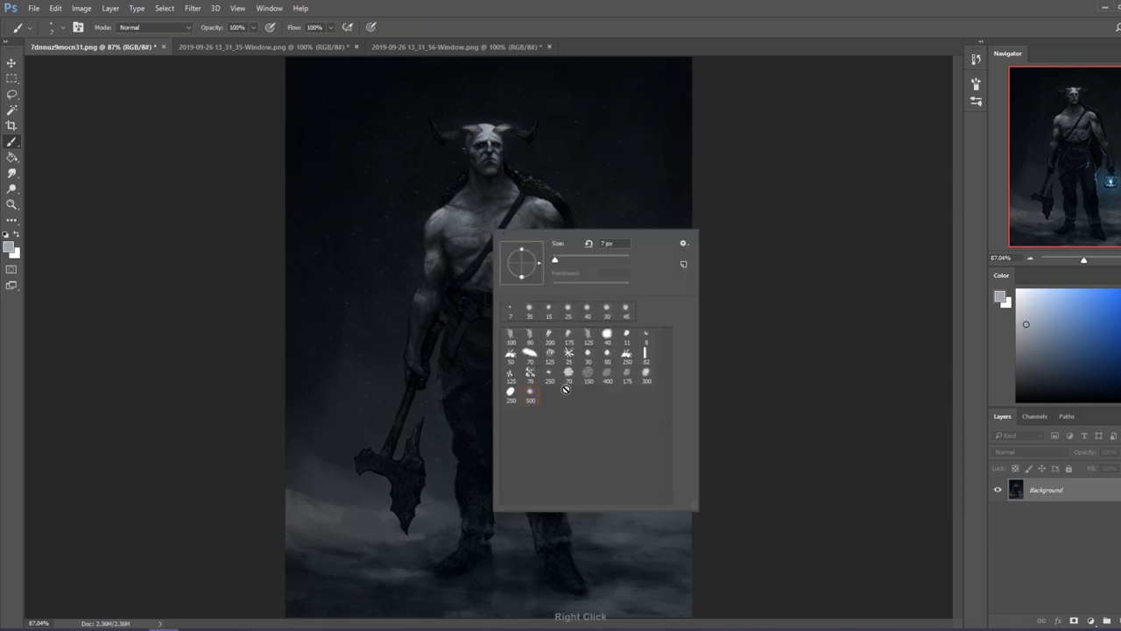
click(593, 359)
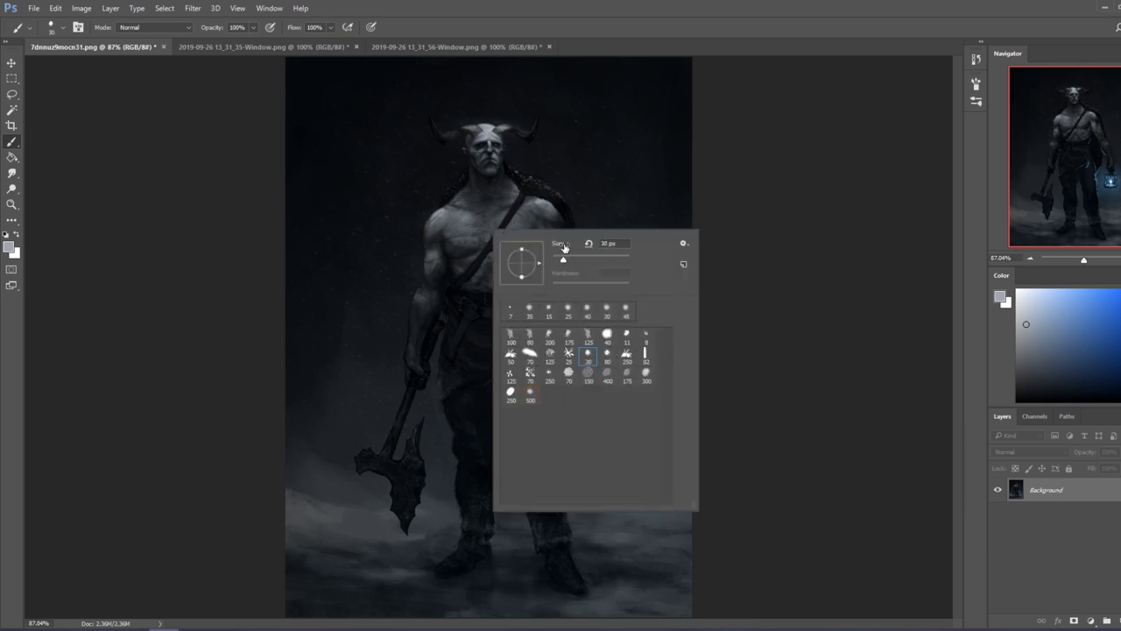
click(487, 157)
key(bracketleft)
mouse_move(451, 228)
mouse_down()
mouse_move(476, 229)
mouse_move(447, 226)
mouse_up()
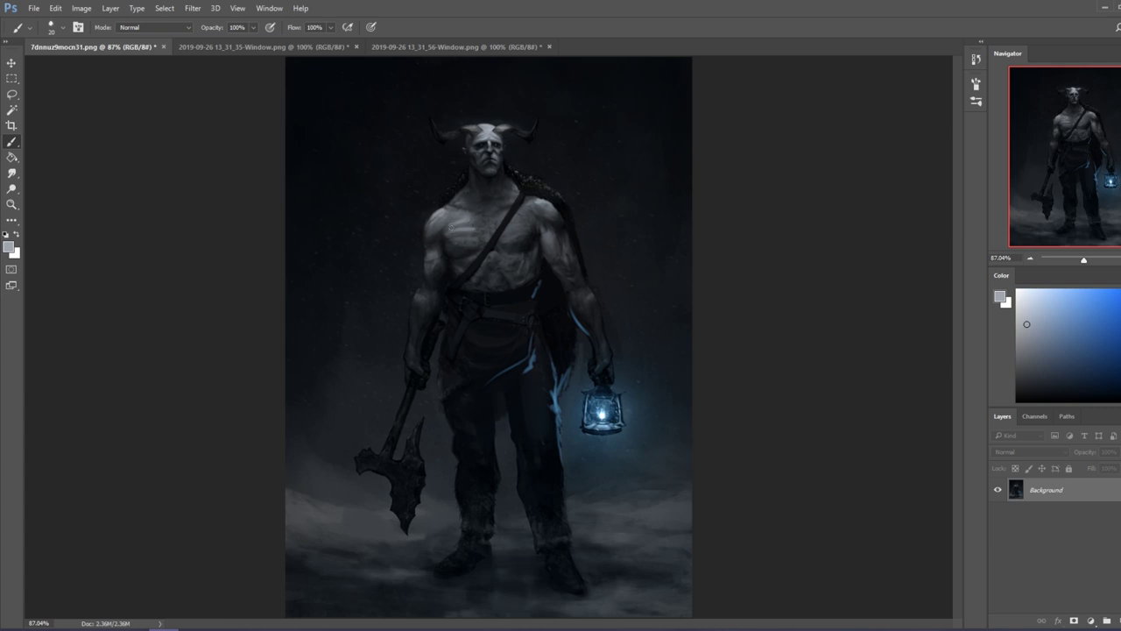
key(ctrl+minus)
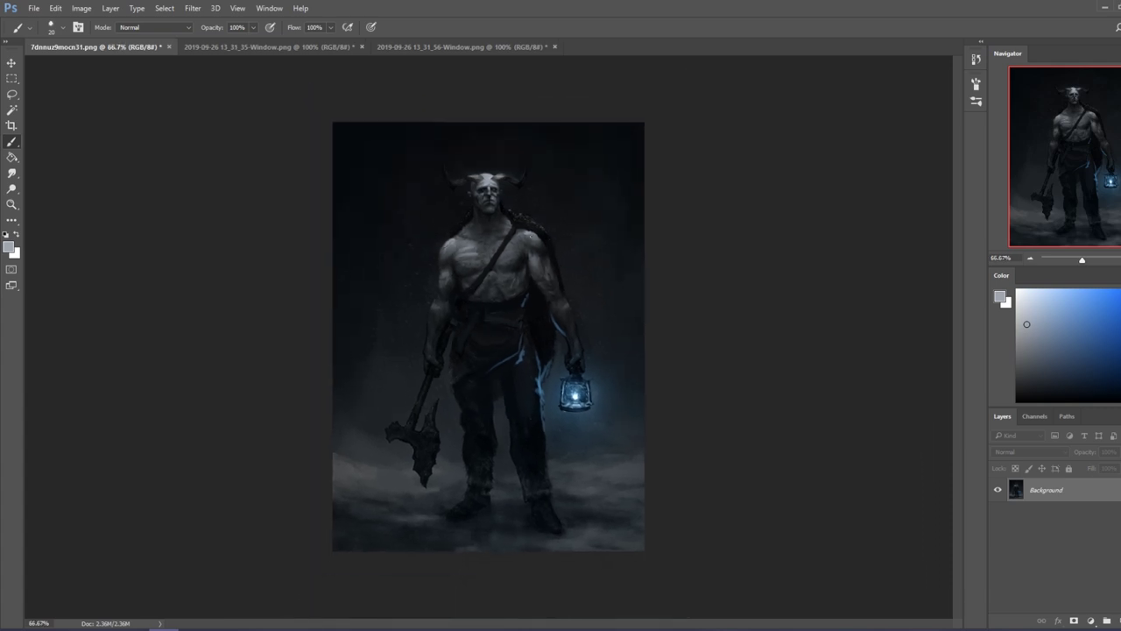
key(ctrl+minus)
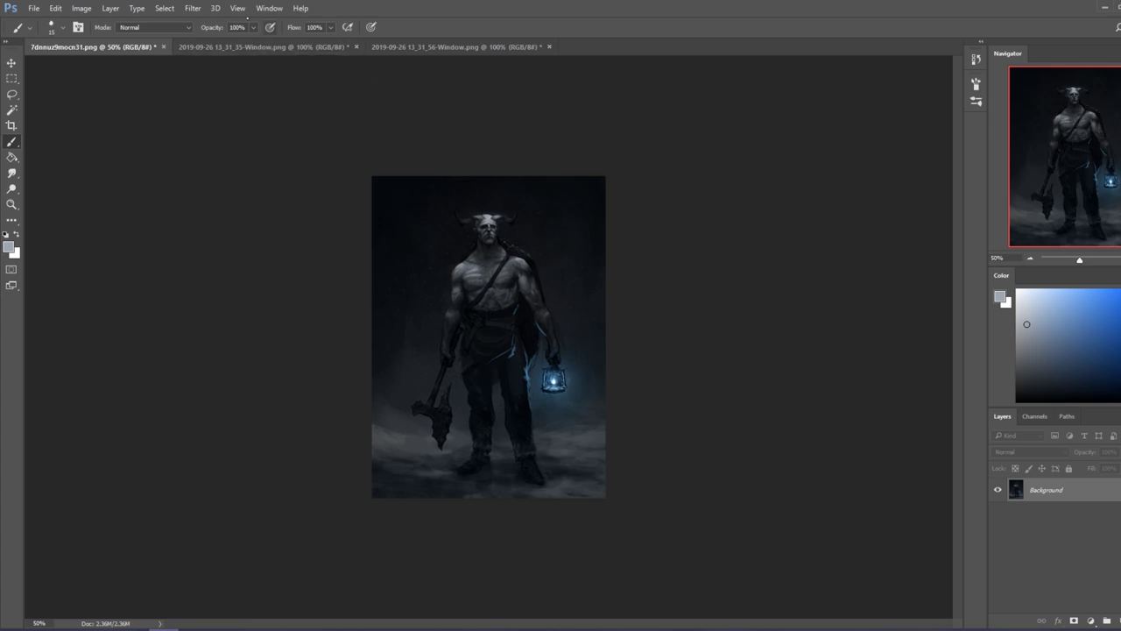
Step: Set the brush to 82% opacity with a dark sampled colour, and touch up the strap and cloak near the shoulder
key(4)
click(11, 173)
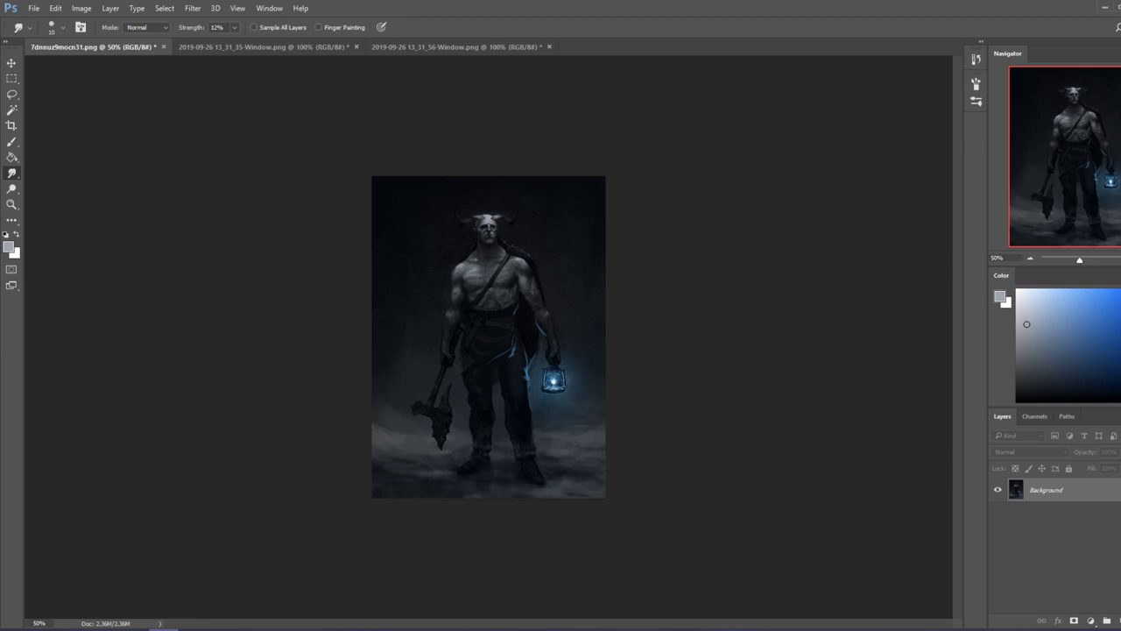
key(b)
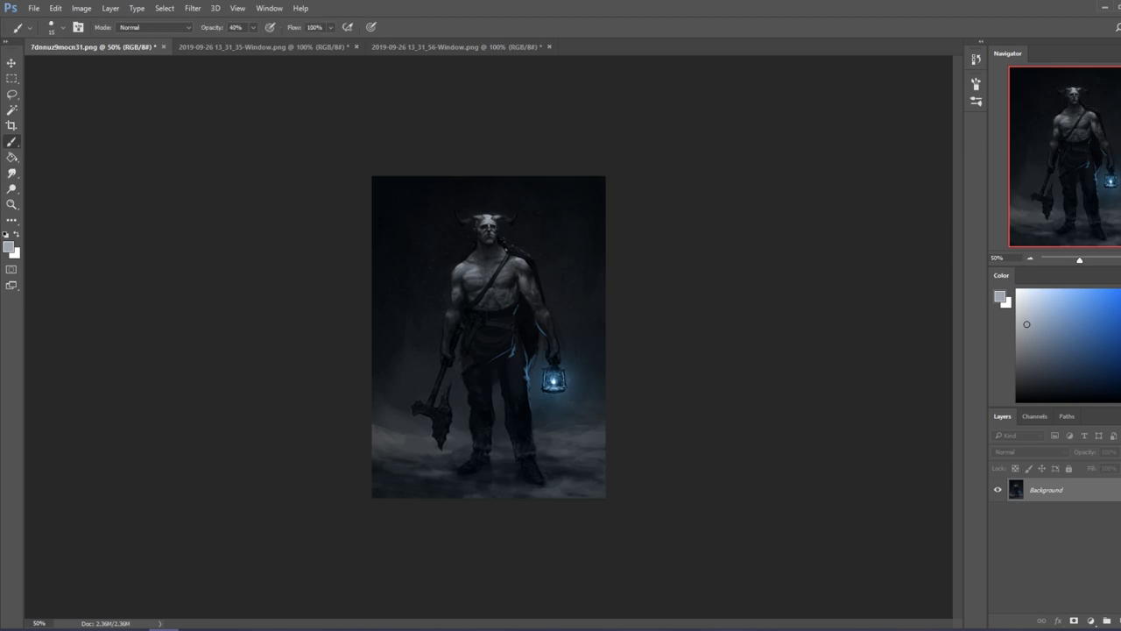
key(d)
click(252, 28)
drag(282, 42, 301, 37)
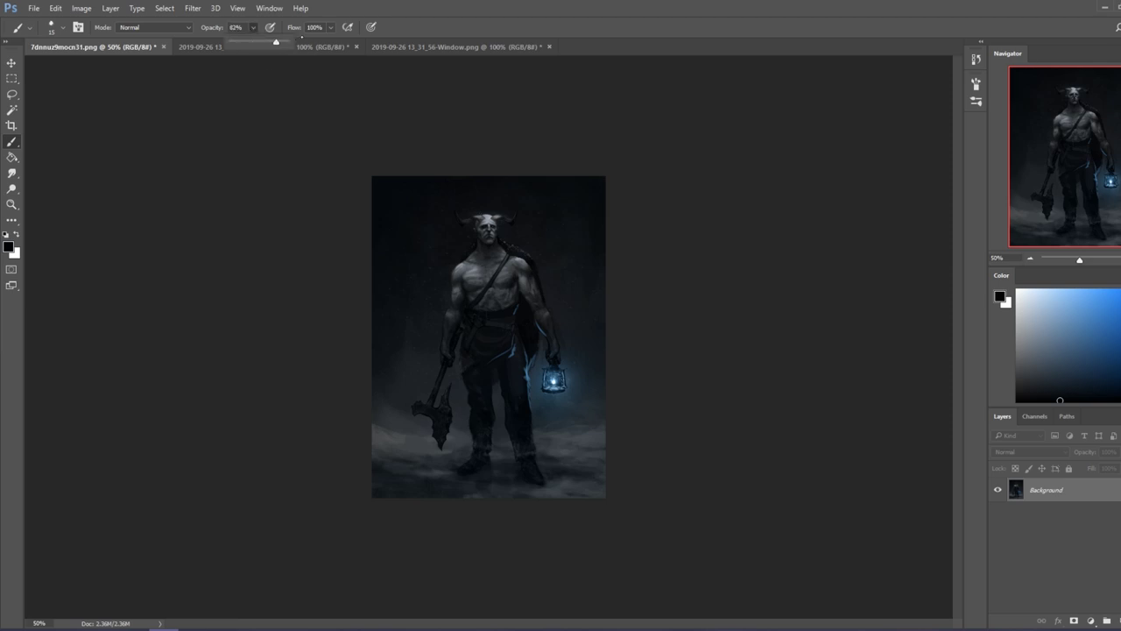
click(504, 237)
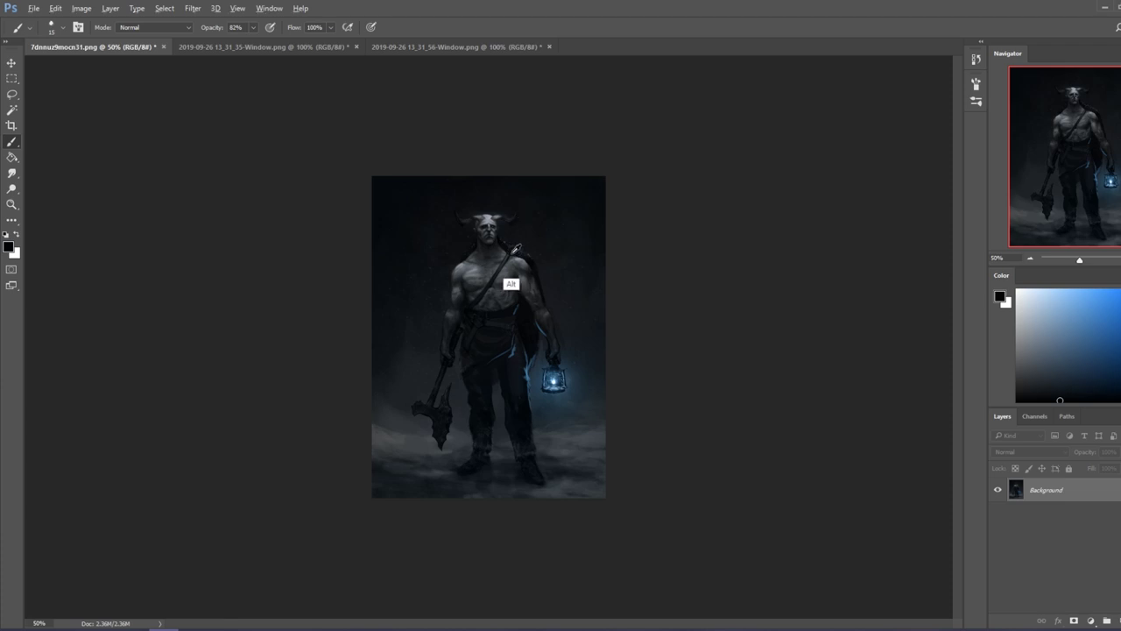
alt+click(511, 253)
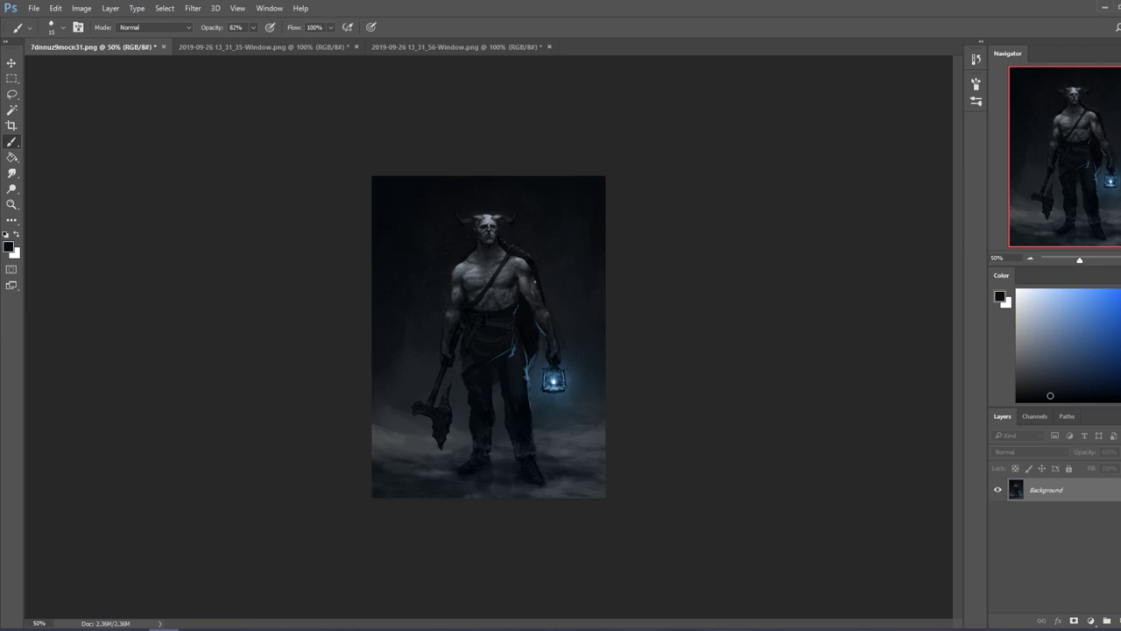
Step: Tone down the blue rim light on the waist cloth with dark strokes, and refine the leg's edge using a sampled blue
alt+click(515, 359)
alt+click(506, 383)
alt+click(510, 380)
alt+click(508, 381)
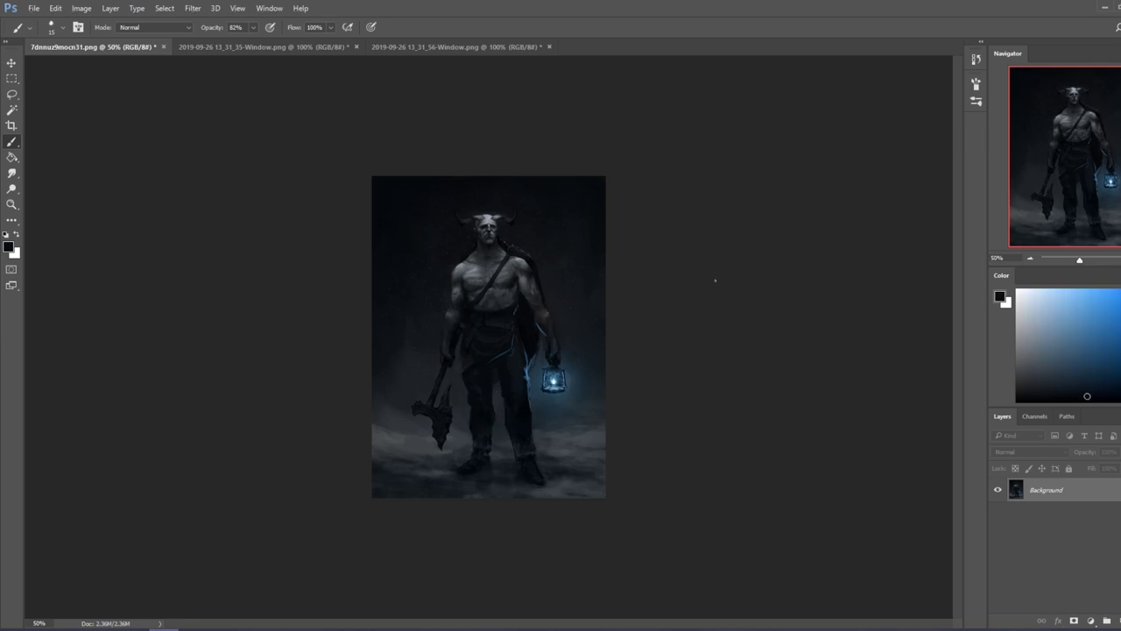
alt+click(535, 405)
right_click(526, 390)
alt+click(514, 308)
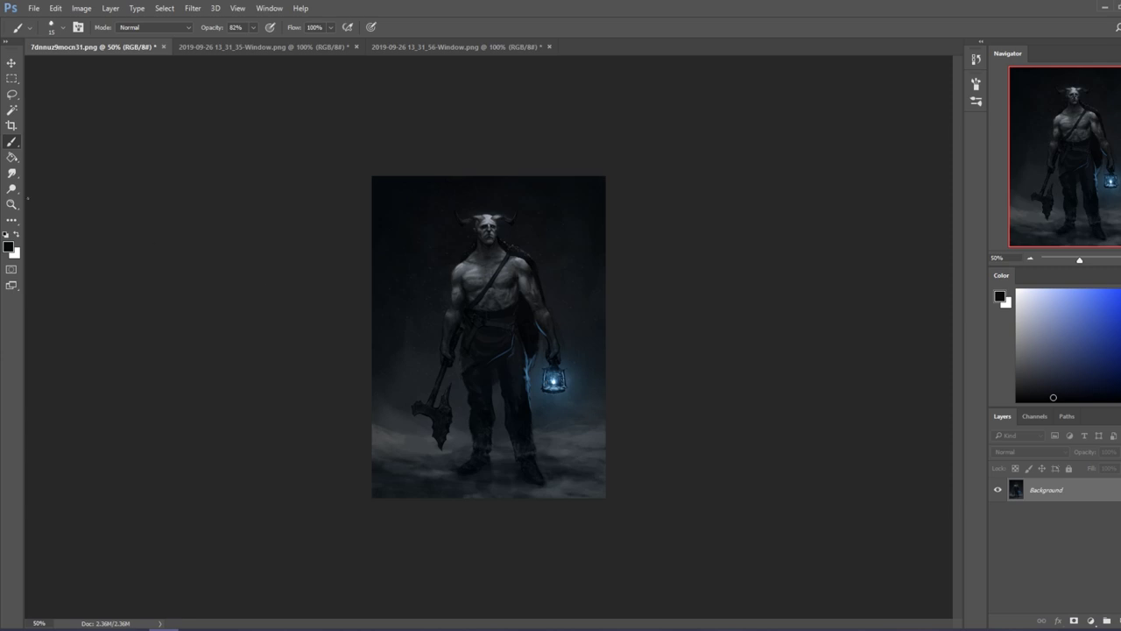
Step: Set up the soft 500 px brush in Color mode with a dark blue sampled from the lantern's glow
right_click(533, 347)
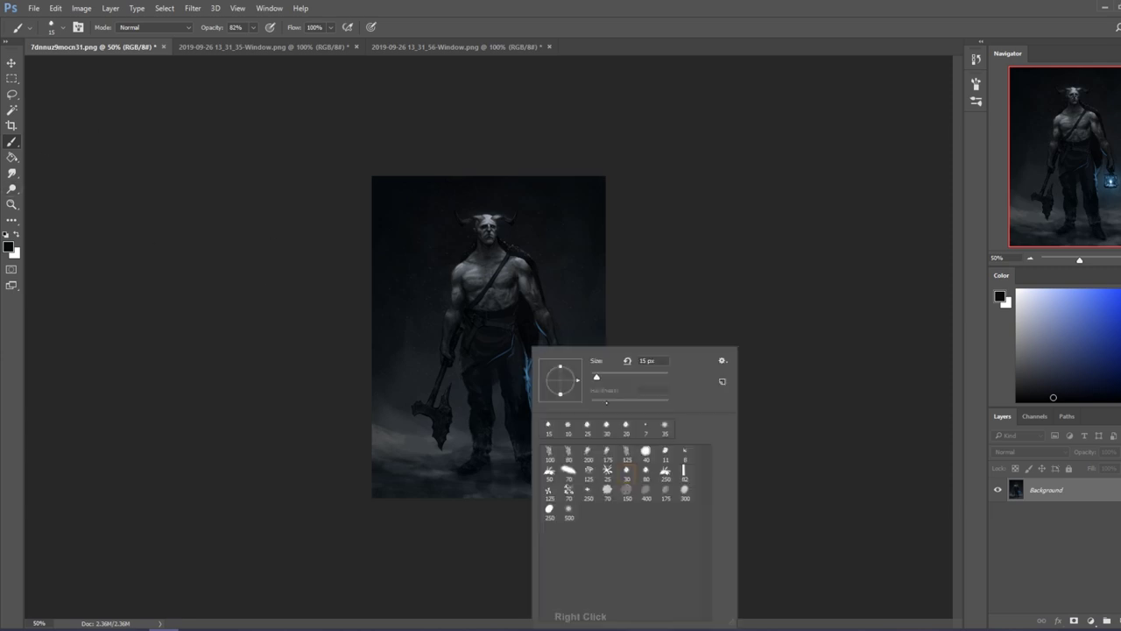
click(569, 511)
click(839, 450)
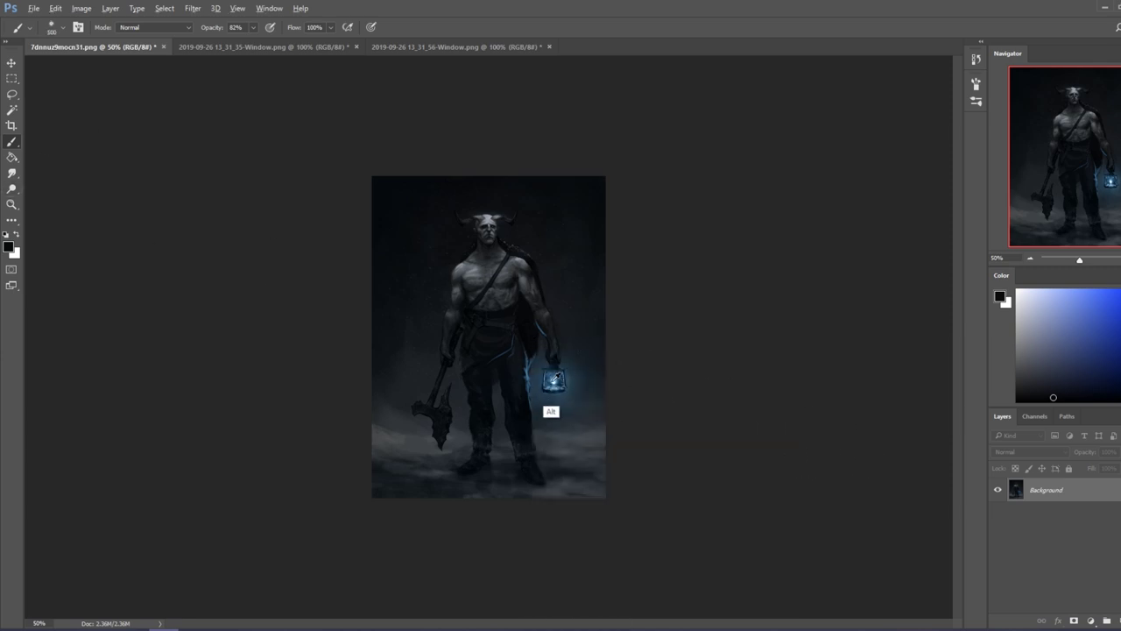
alt+click(553, 378)
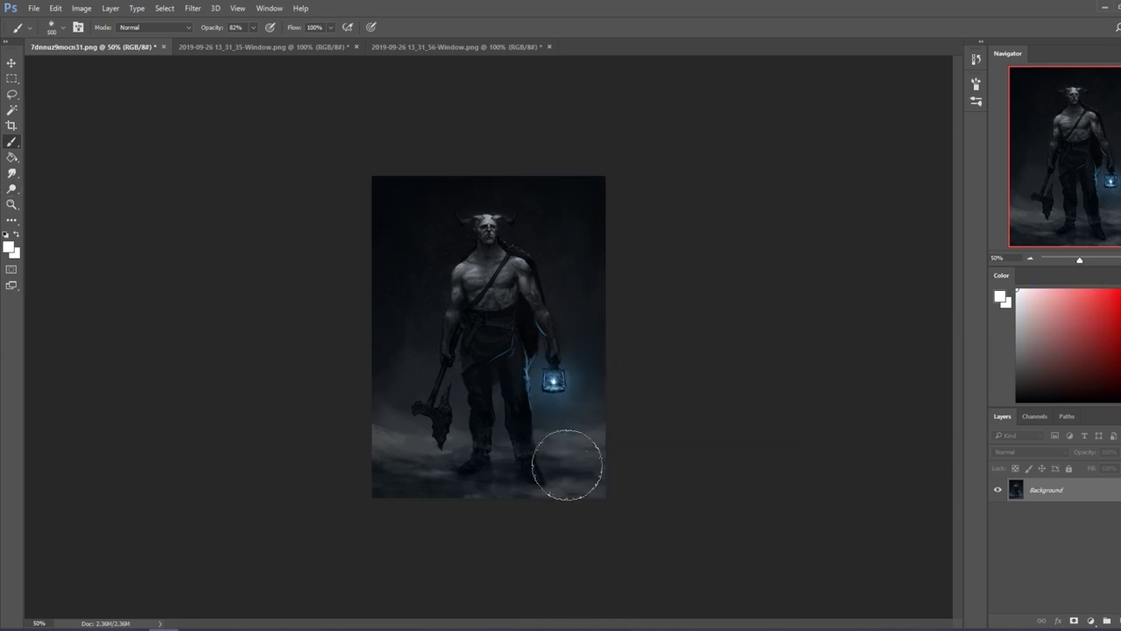
alt+click(555, 390)
click(154, 28)
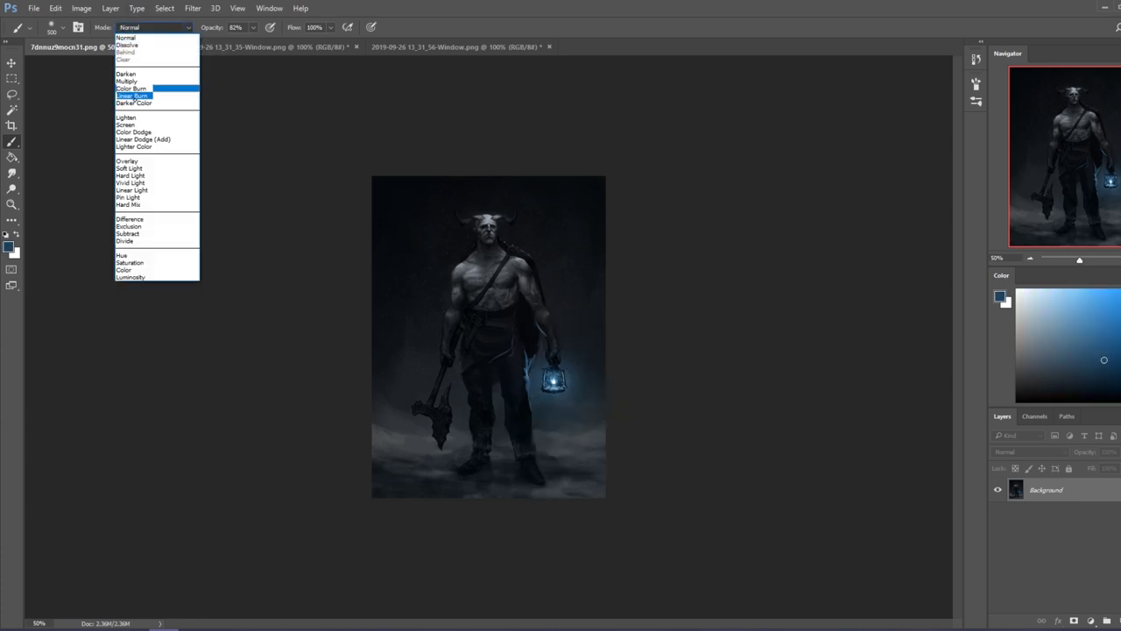
click(125, 269)
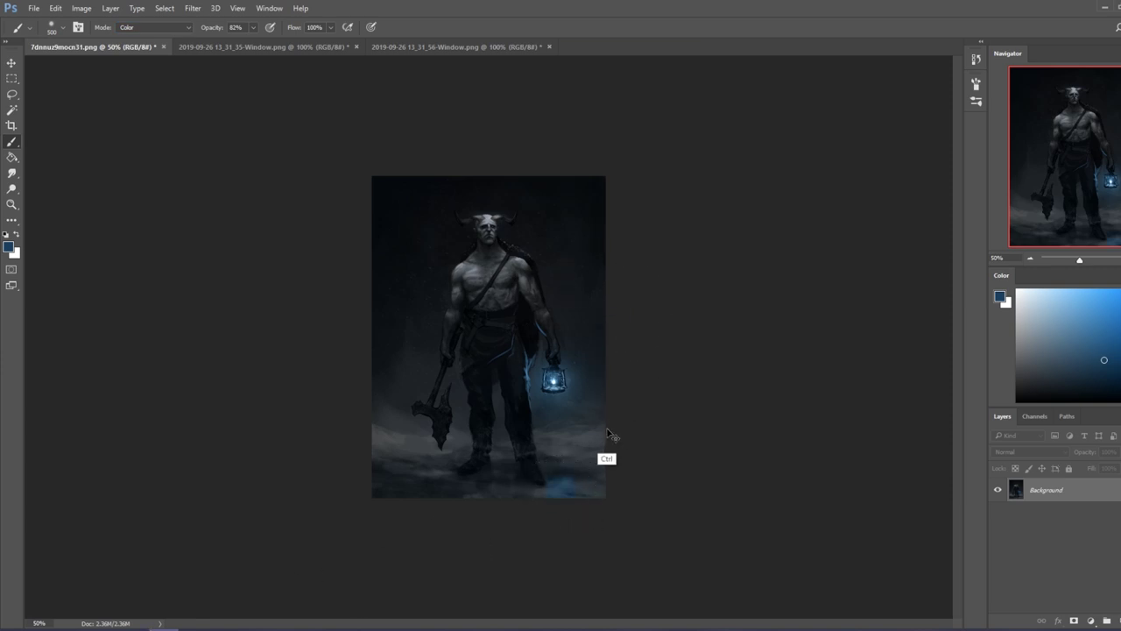
Step: Tint the ground below the lantern blue in Color mode, and return the brush to Normal mode at a higher opacity
click(563, 481)
click(137, 27)
click(135, 37)
click(253, 28)
drag(253, 42, 261, 42)
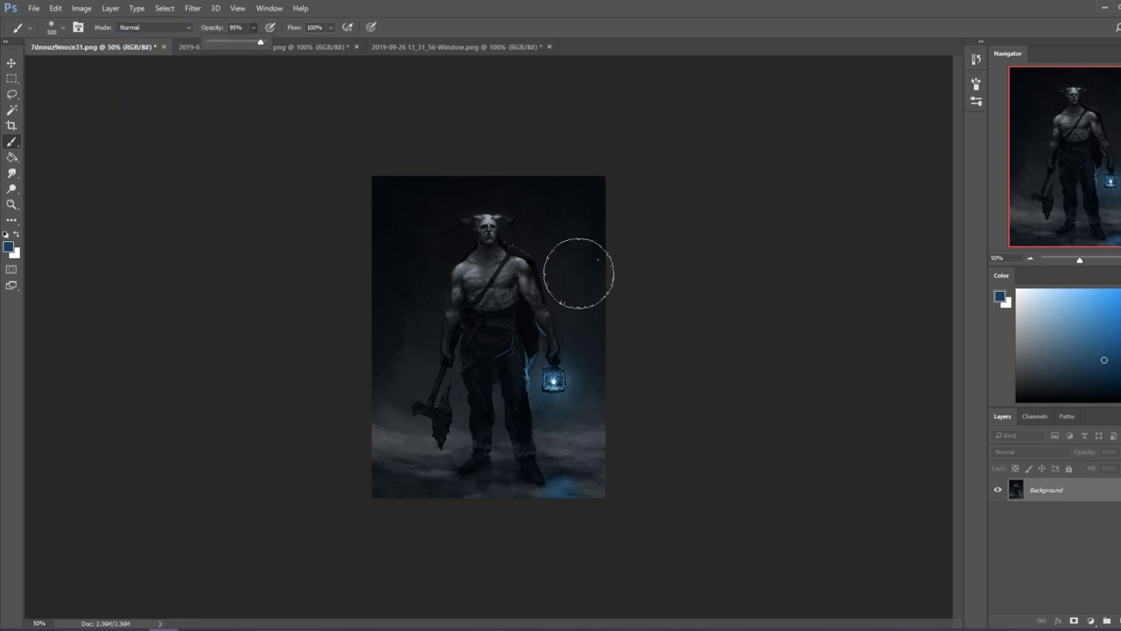
Step: Brighten the lantern's reflection on the ground with a reduced brush in pale cyan sampled from the flame, and sample the ground's dark grey
alt+click(552, 385)
key(bracketleft)
key(bracketleft)
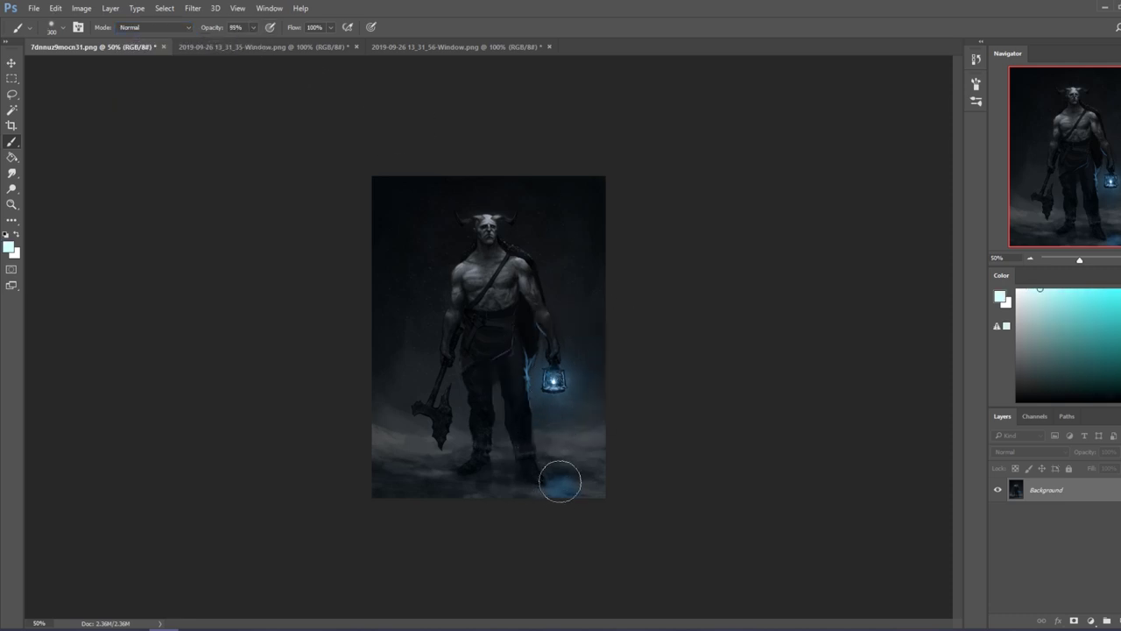
key(bracketleft)
click(560, 488)
alt+click(596, 488)
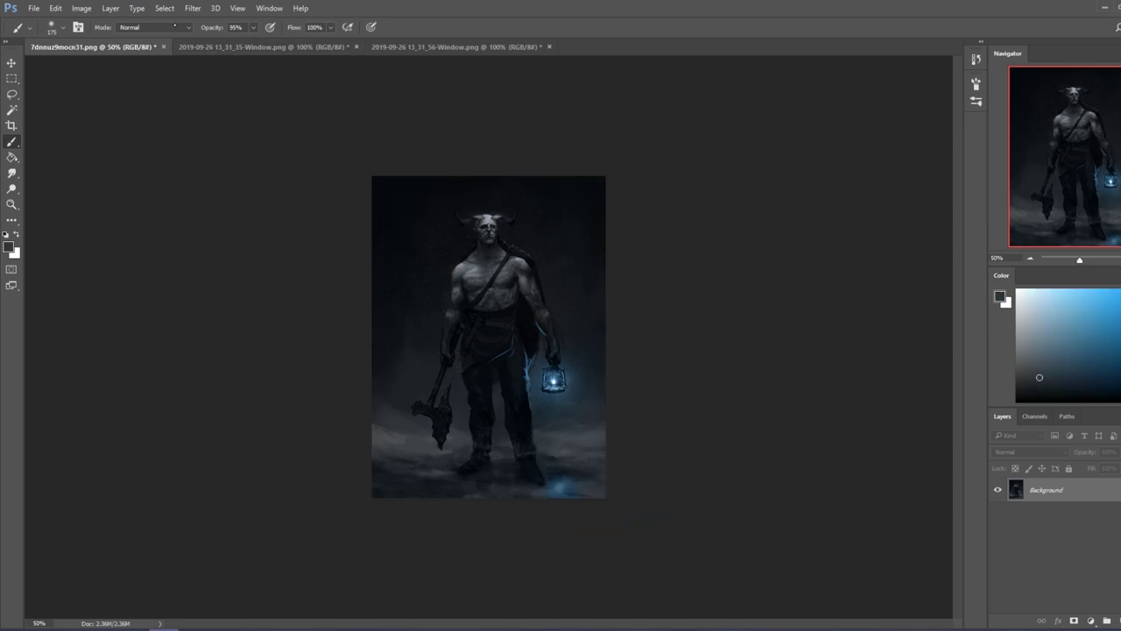
Step: Paint over the ground near the feet in Normal mode with an 80 px brush in a grey sampled from the fog
click(154, 27)
click(144, 36)
alt+click(591, 437)
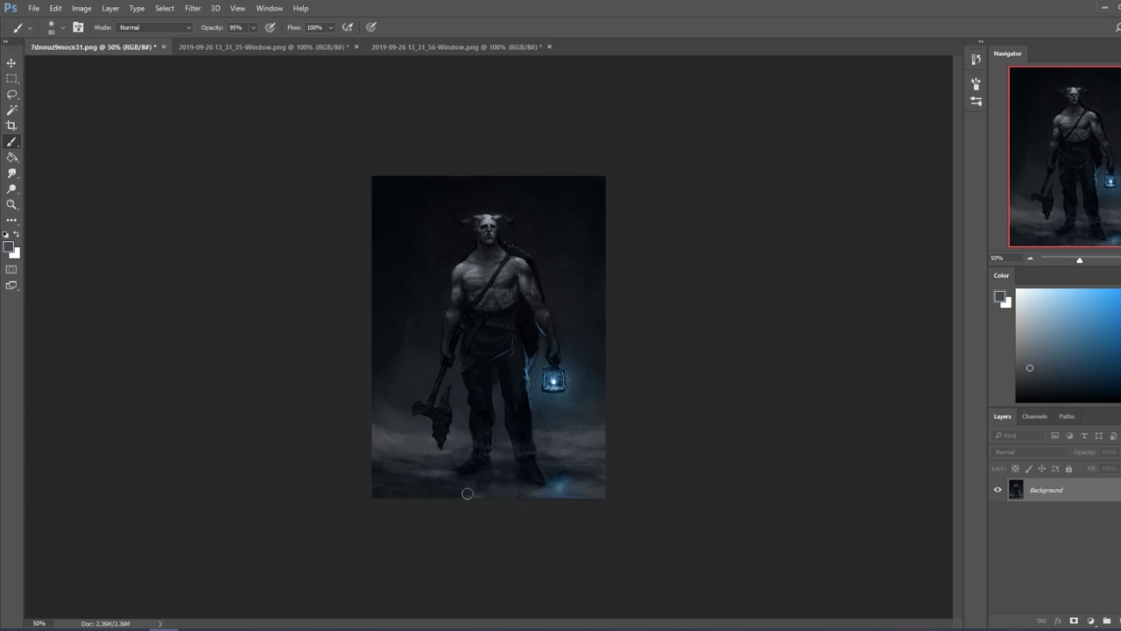
Step: Dodge the painting's highlights with a small brush at 100% exposure
click(11, 188)
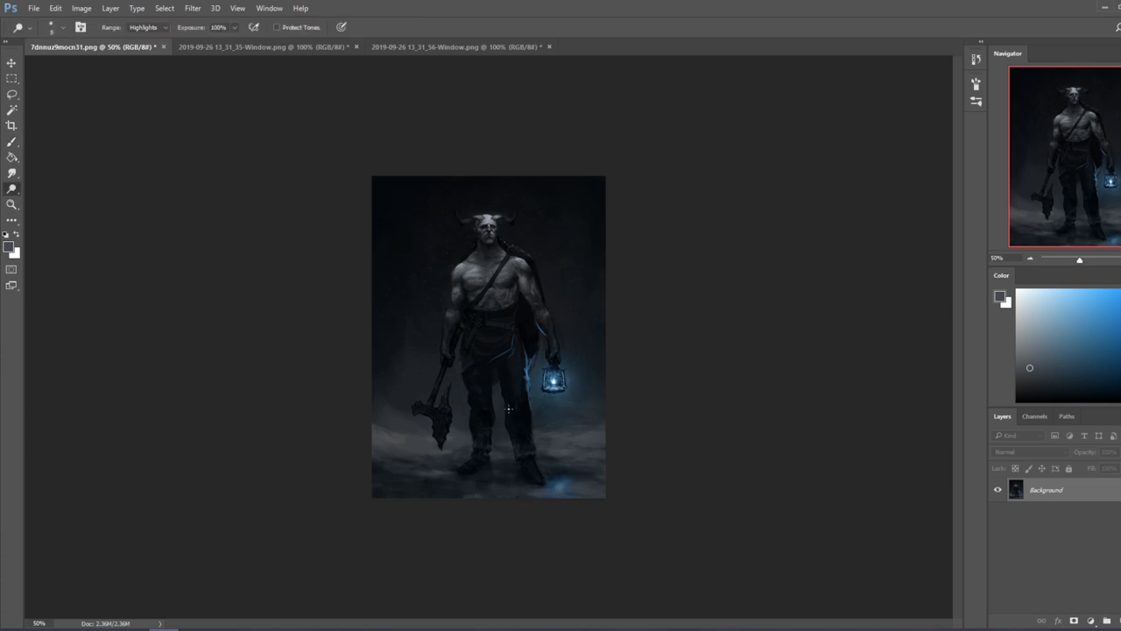
key(ctrl+minus)
key(ctrl+minus)
key(ctrl+minus)
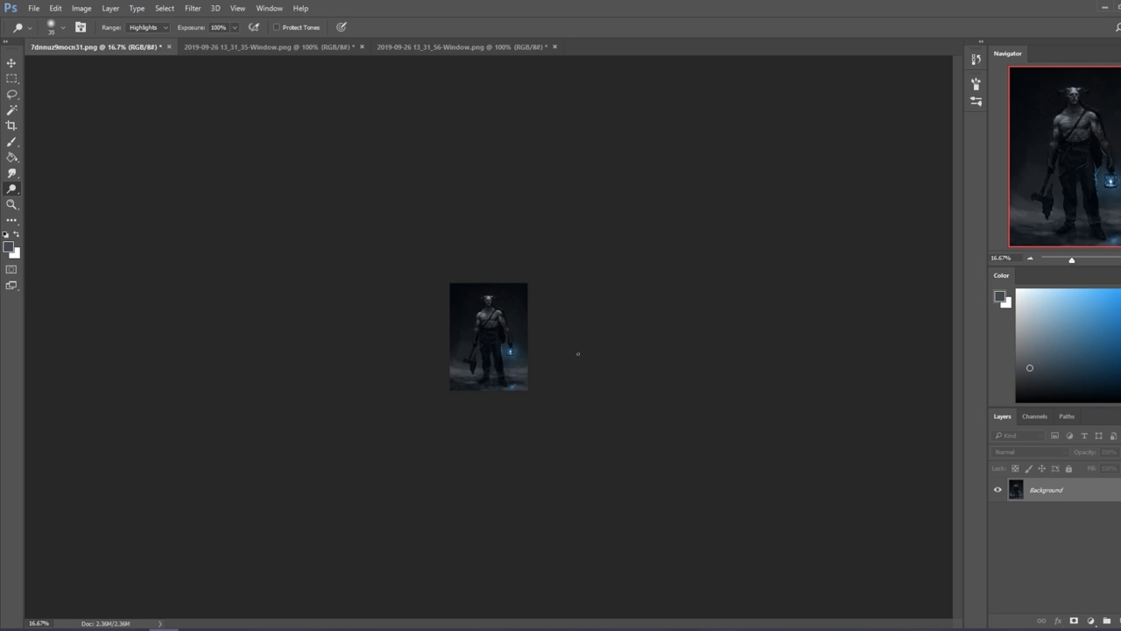
scroll(578, 353, up, 3)
Step: Shade the ground around the boots and the blue reflection with a soft 250 px brush in dark colours sampled from the painting
key(b)
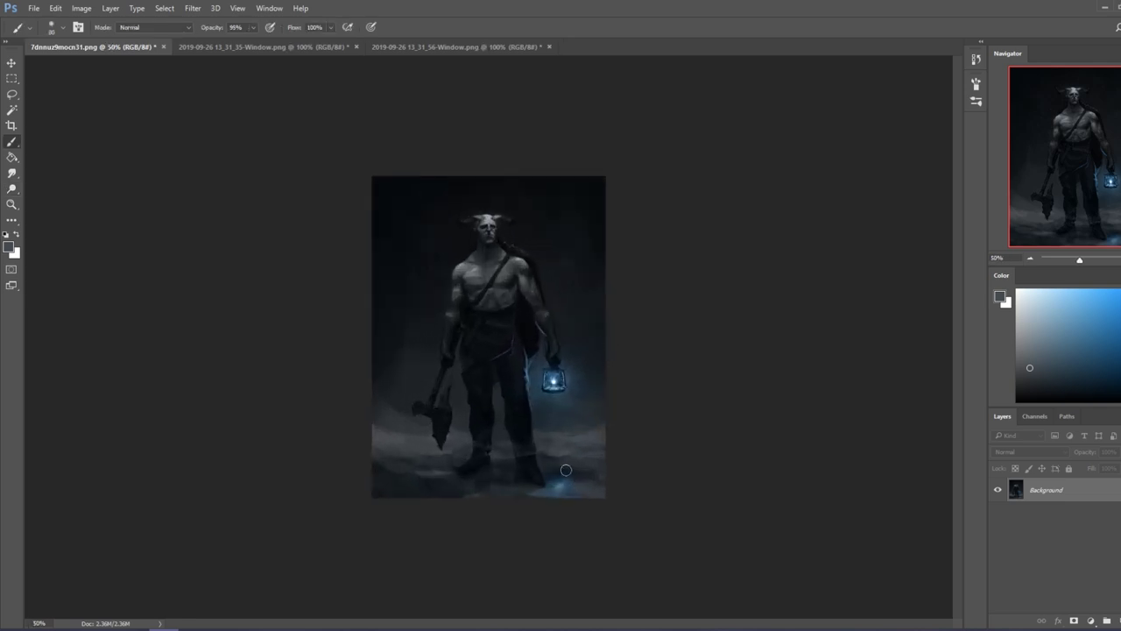
alt+click(546, 489)
alt+click(482, 459)
key(bracketright)
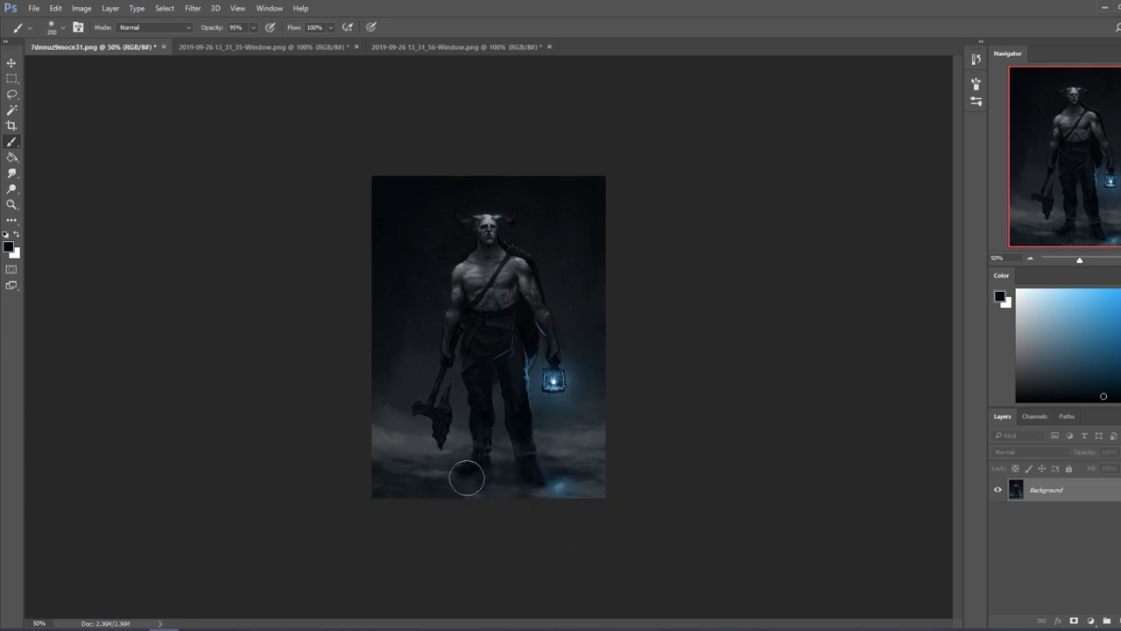
alt+click(561, 468)
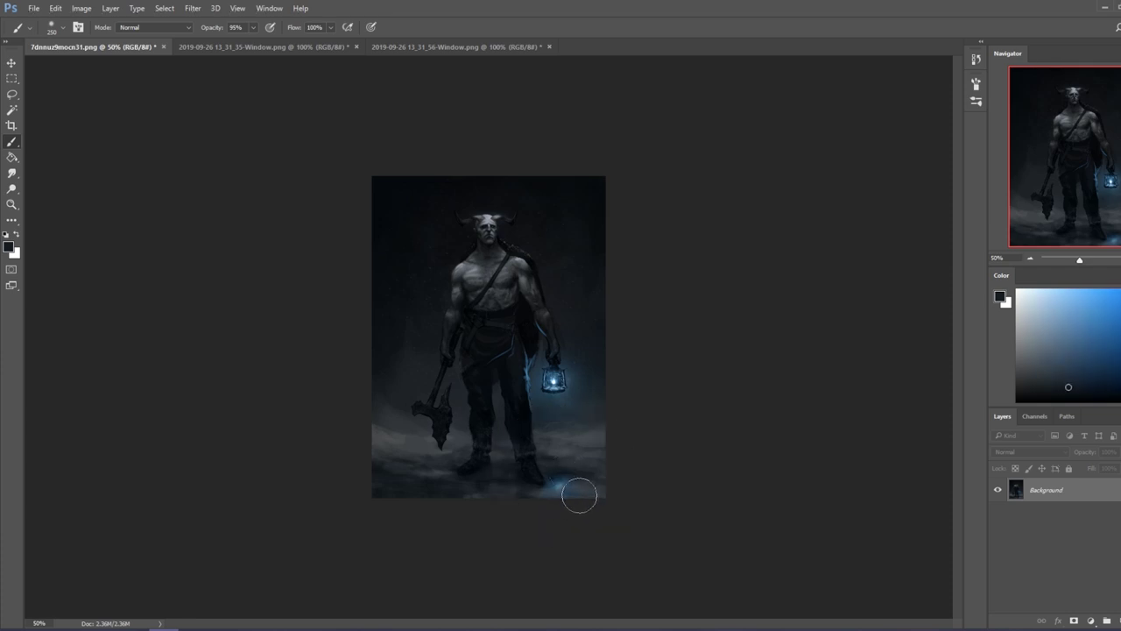
alt+click(569, 471)
alt+click(567, 470)
drag(573, 481, 563, 493)
alt+click(567, 468)
alt+click(536, 496)
Step: Reshape the boot on the axe side in the Liquify filter with the 150 Forward Warp brush
click(12, 205)
click(70, 227)
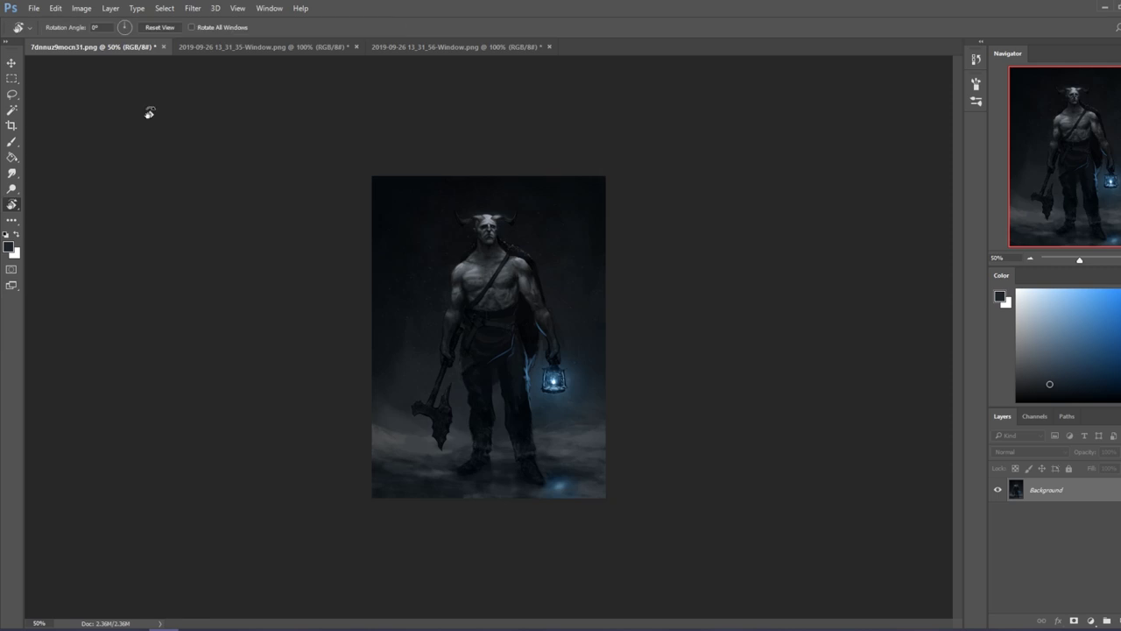
click(238, 100)
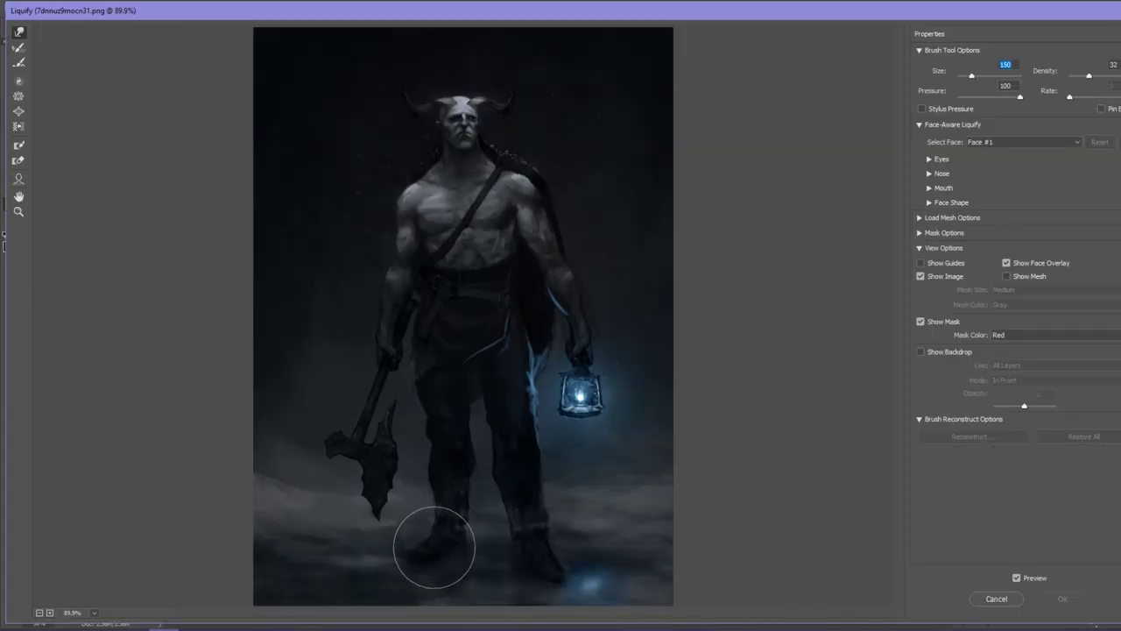
mouse_move(418, 562)
mouse_down()
mouse_move(392, 569)
mouse_move(412, 543)
mouse_up()
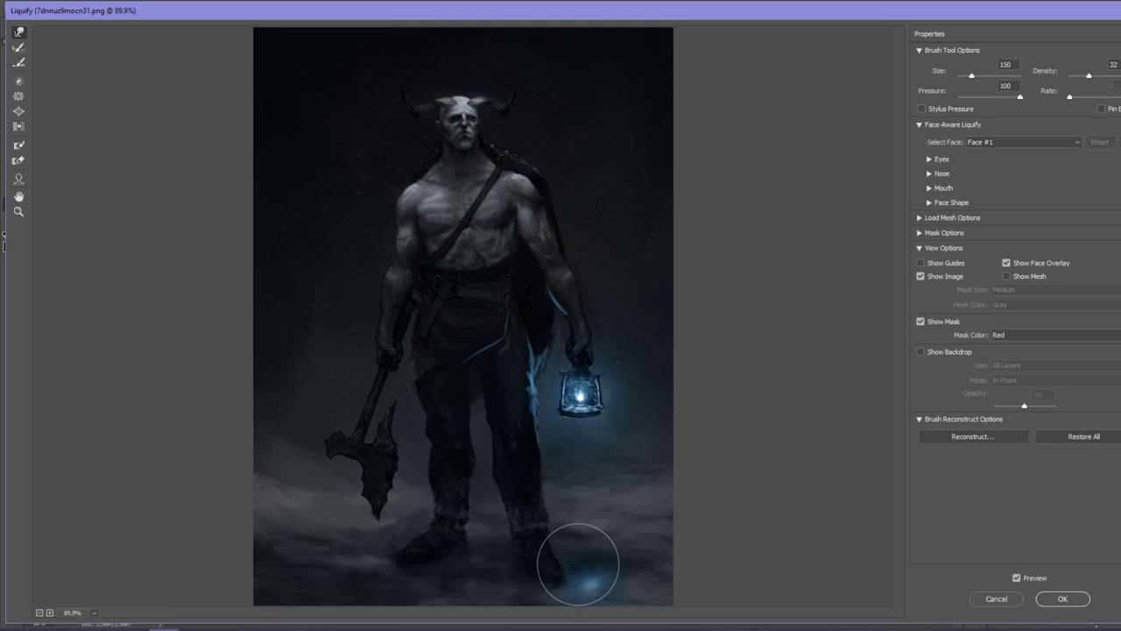
Step: Reshape the boot on the lantern side with the Liquify brush at size 125, and apply the filter
key(bracketleft)
key(bracketleft)
key(bracketleft)
key(bracketright)
key(bracketright)
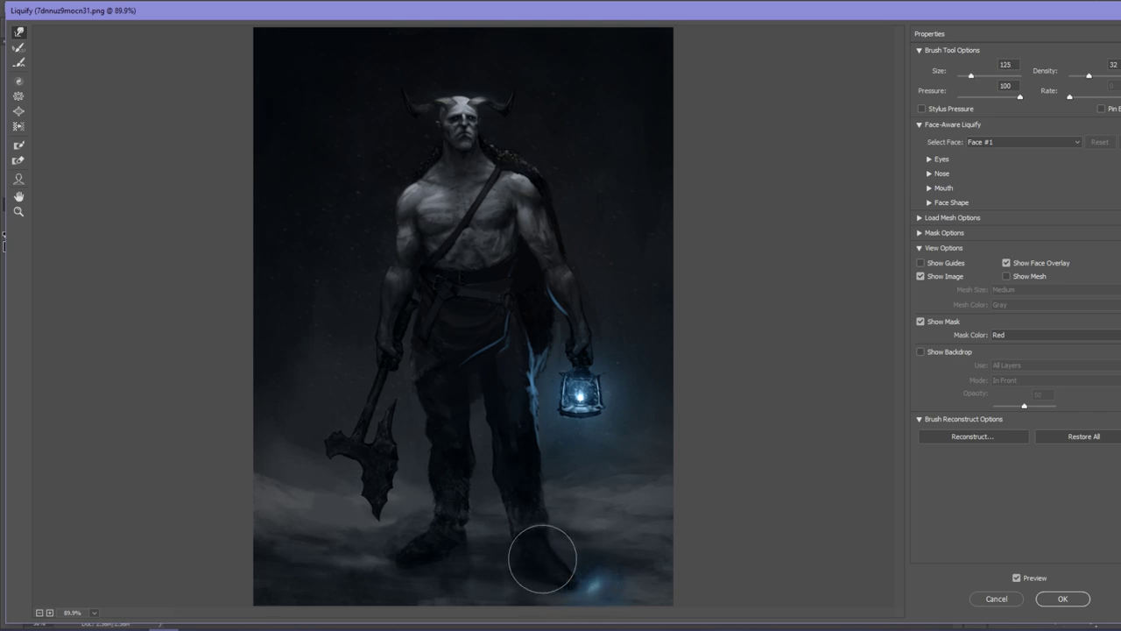
scroll(560, 547, down, 2)
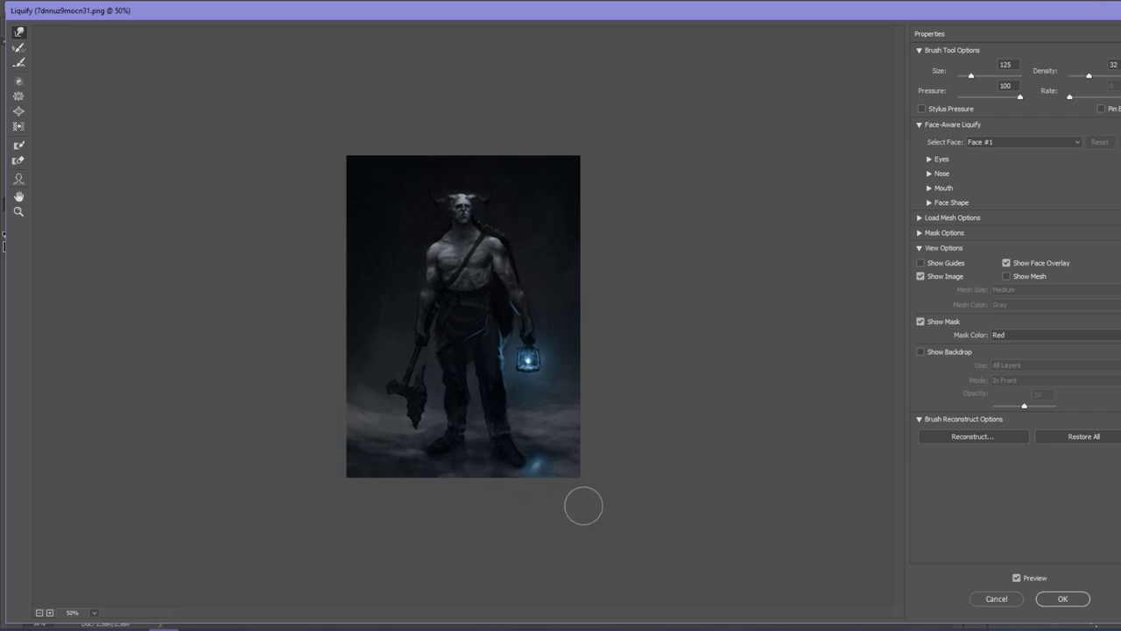
click(1063, 599)
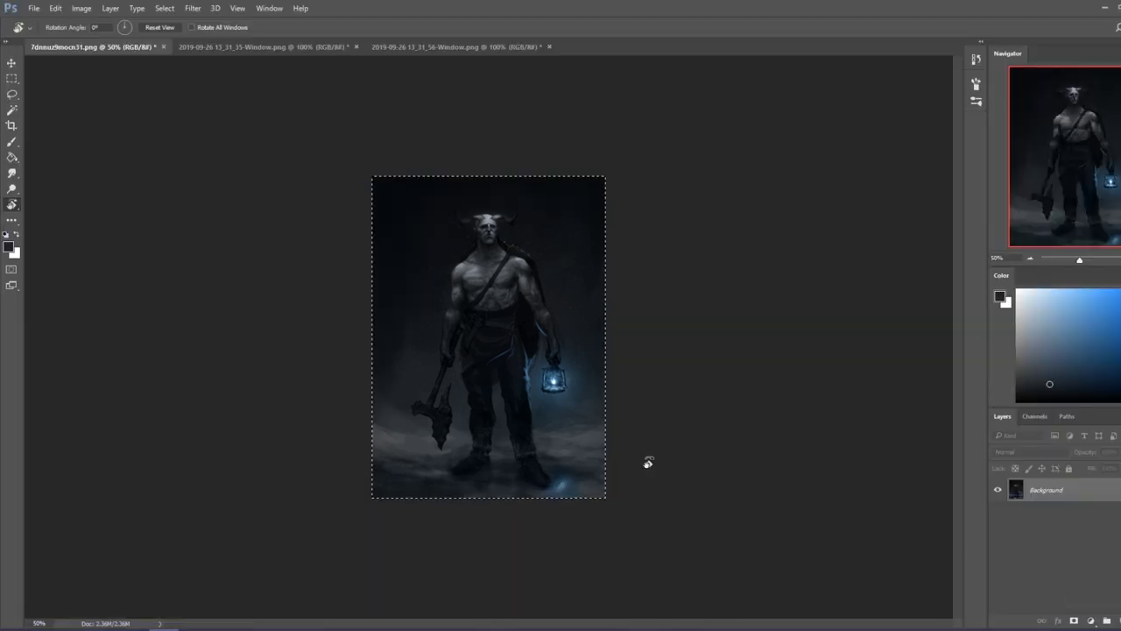
Step: Copy the whole liquified canvas, revert the history to the state before Liquify, and paste the copy as a new layer
key(ctrl+a)
click(976, 59)
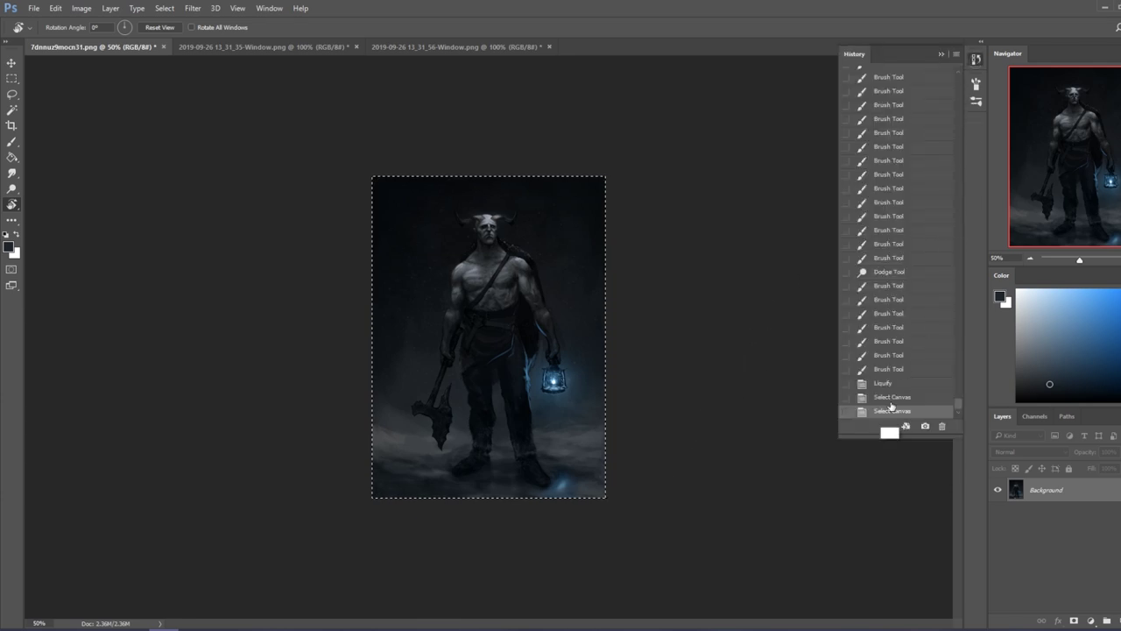
click(889, 369)
key(ctrl+v)
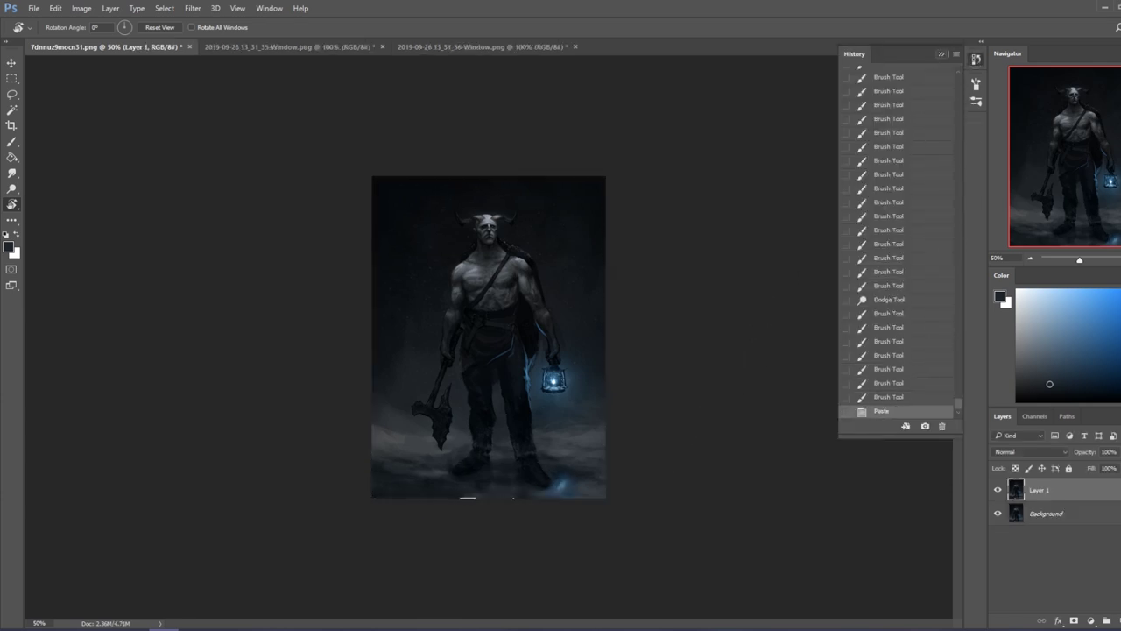
Step: Switch to the Eraser and toggle the pasted layer's visibility to compare the reshaped boots with the original
key(e)
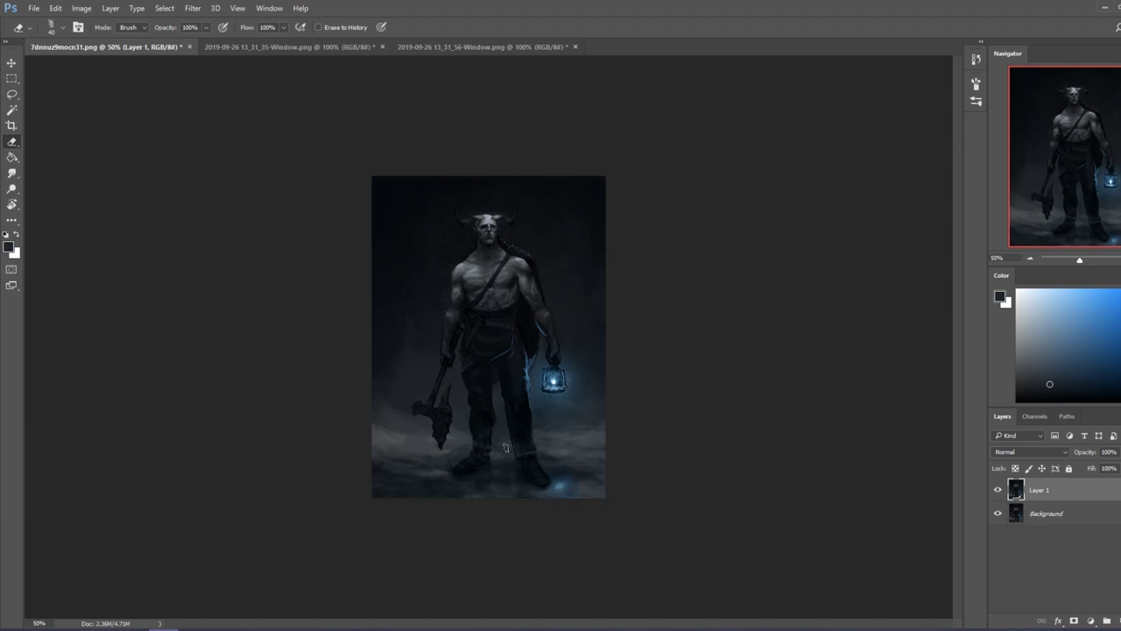
click(999, 491)
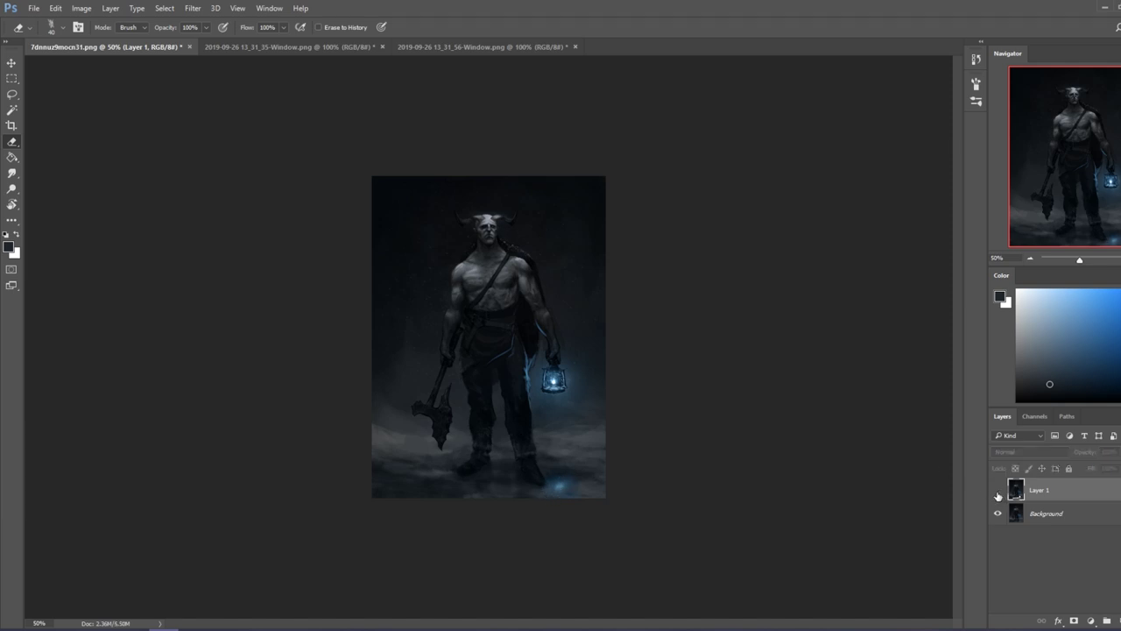
click(998, 492)
click(999, 494)
click(998, 493)
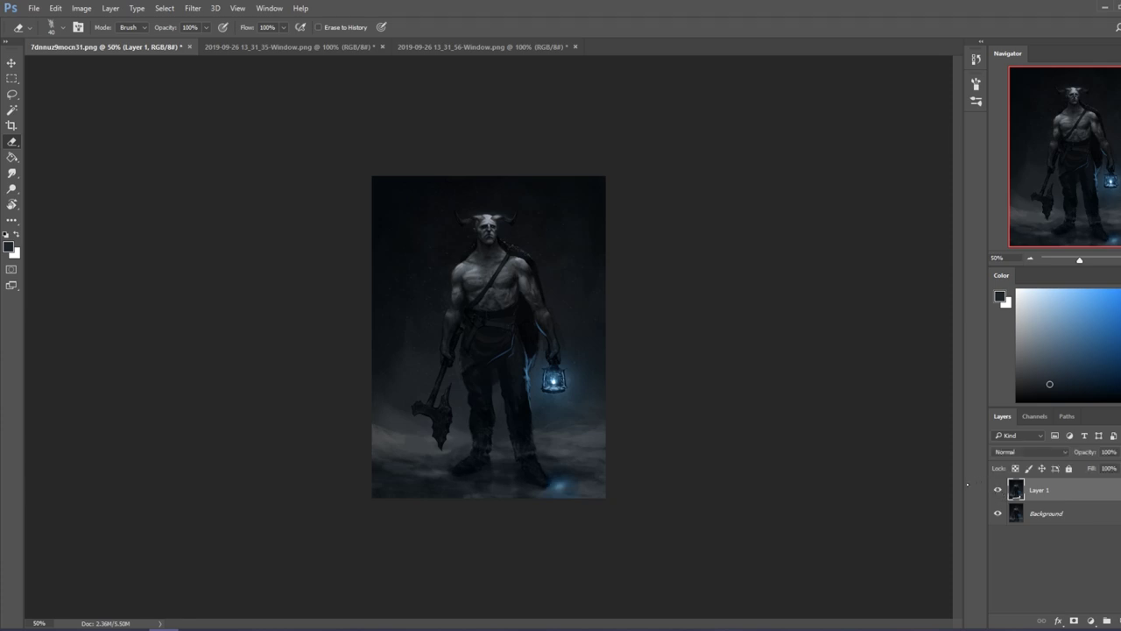
Step: Smudge the blue rim light on the waist cloth at 12% strength, and tone it down with a small Darken-mode brush in sampled black
click(12, 172)
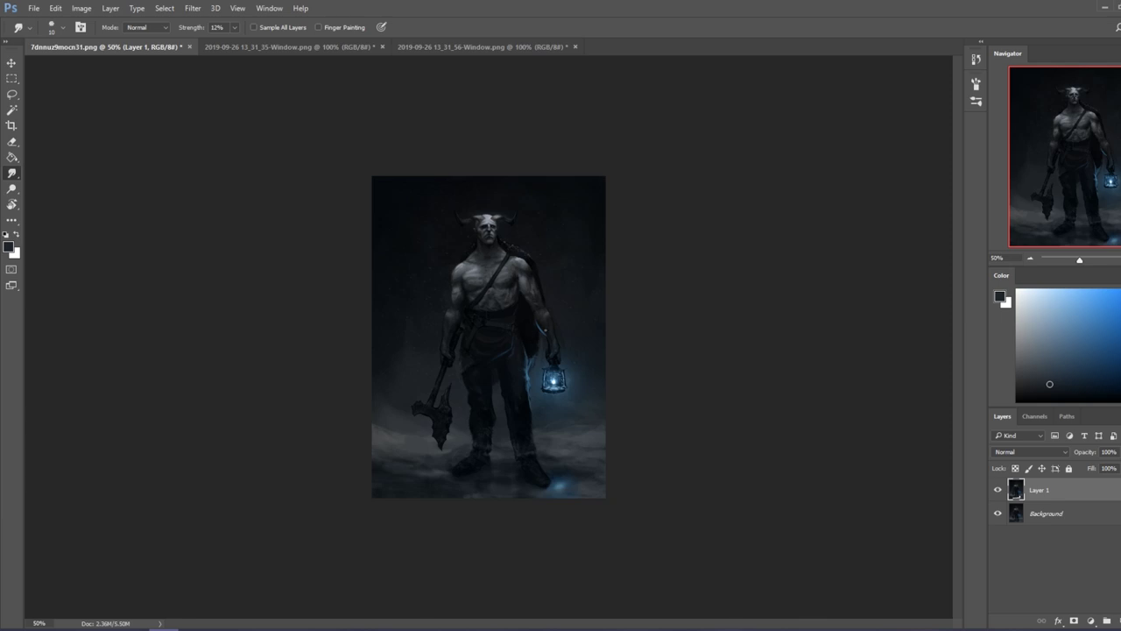
key(b)
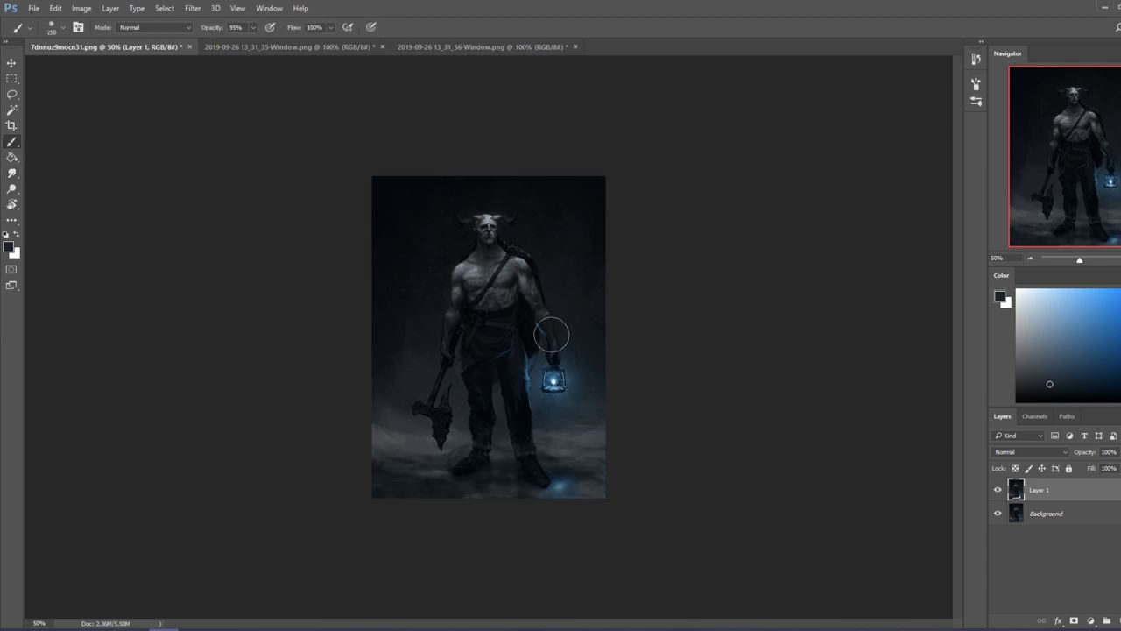
key(bracketleft)
key(bracketleft)
key(bracketleft)
click(154, 27)
click(145, 76)
alt+click(526, 348)
alt+click(536, 353)
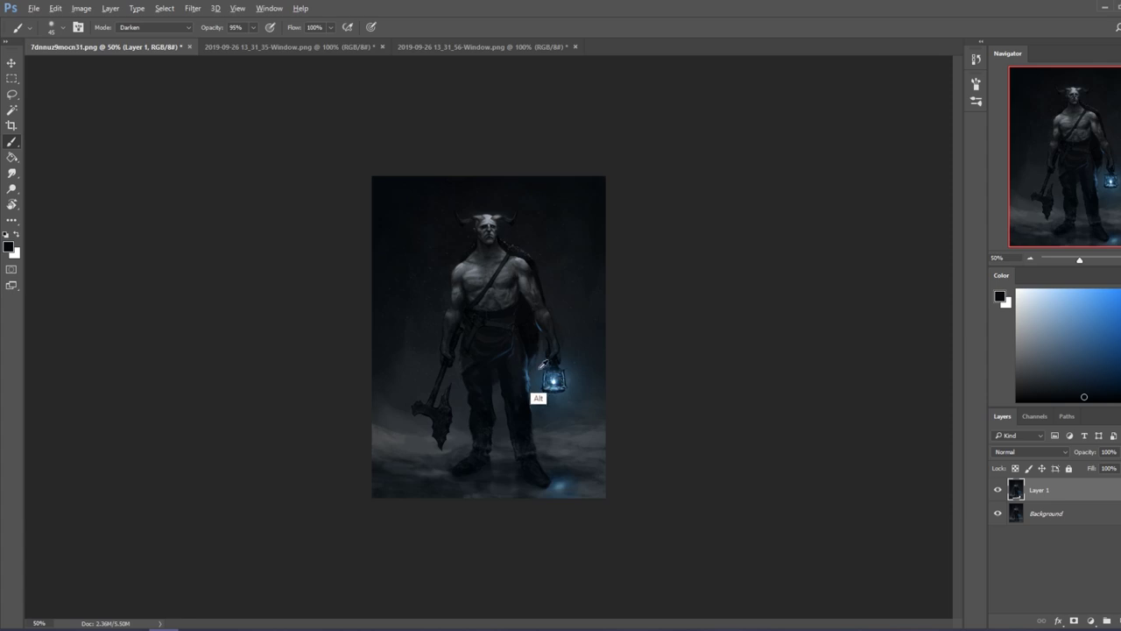
Step: Repaint a subtle blue rim light on the waist cloth with a sampled blue in Normal mode at 40% opacity
alt+click(527, 369)
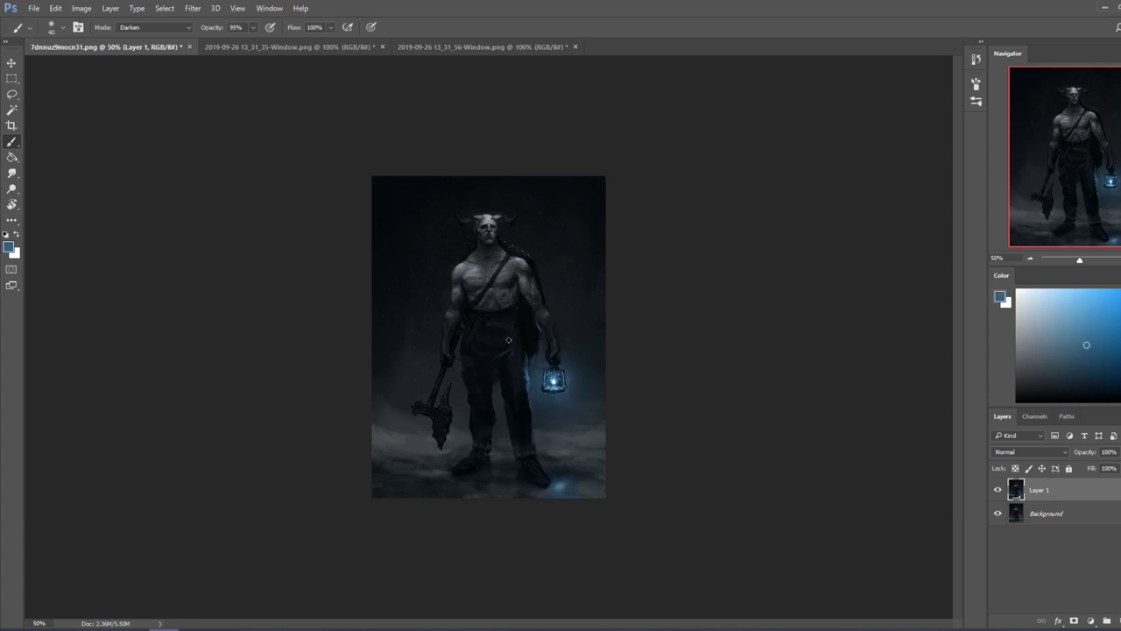
click(154, 28)
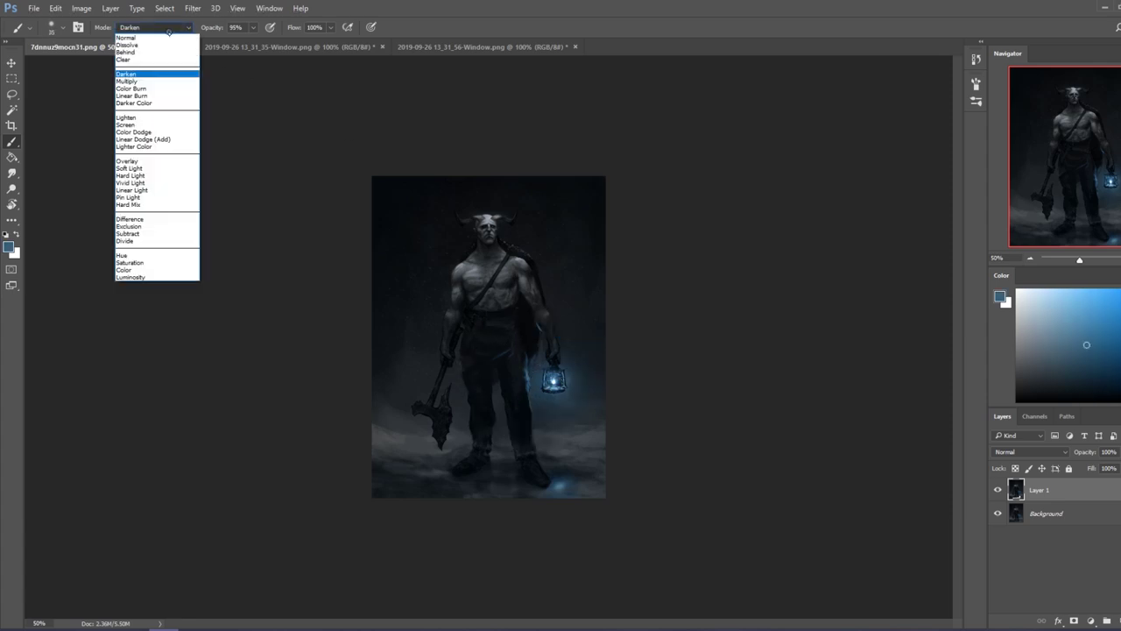
click(140, 40)
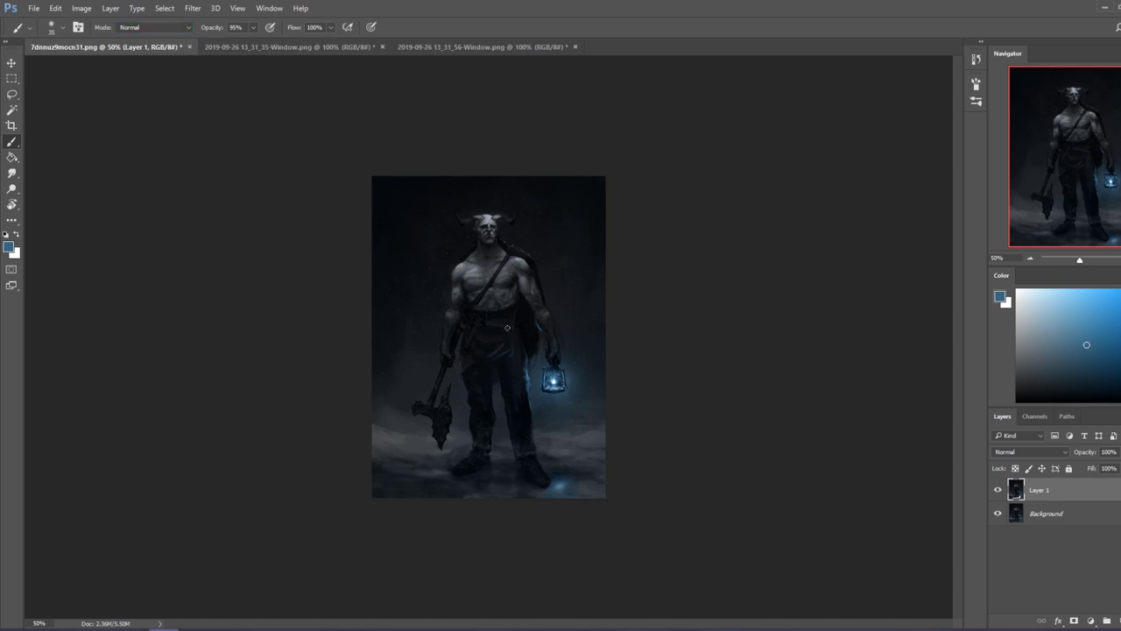
click(253, 28)
drag(254, 42, 222, 42)
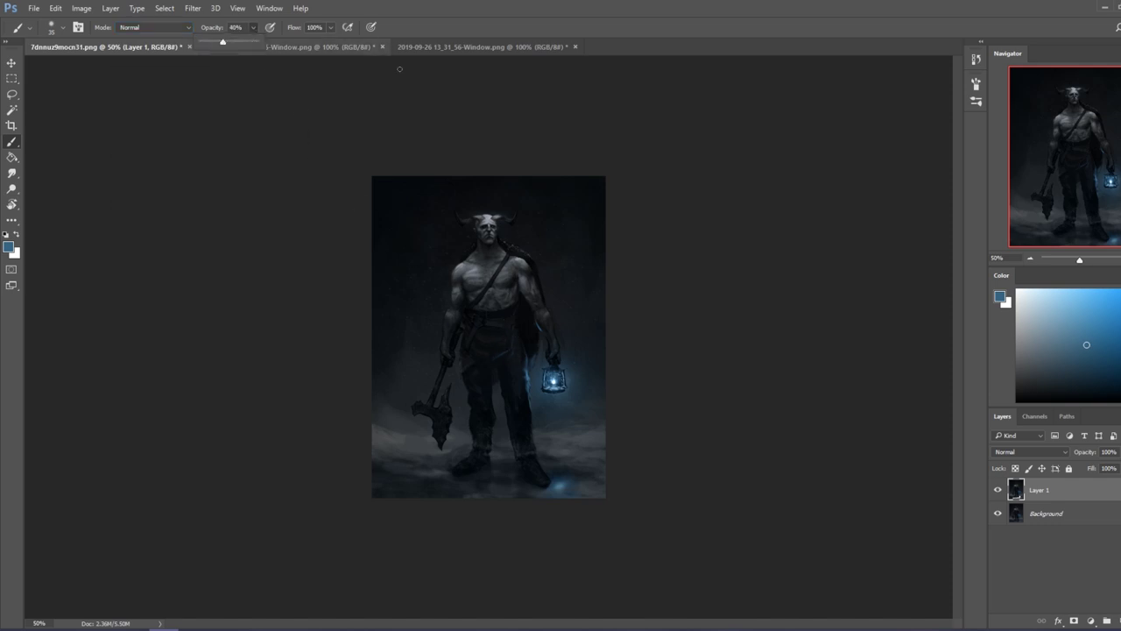
click(474, 351)
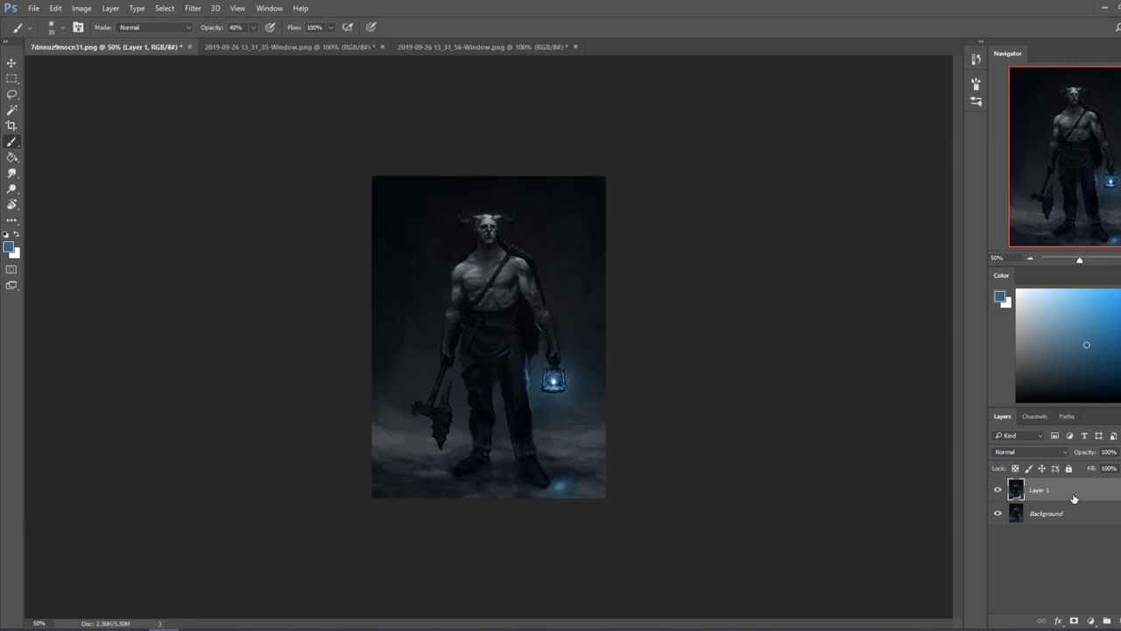
Step: Add a new layer above Layer 1, choose the soft 500 px brush preset, pick a light blue, and reduce the brush size
click(1120, 620)
right_click(501, 316)
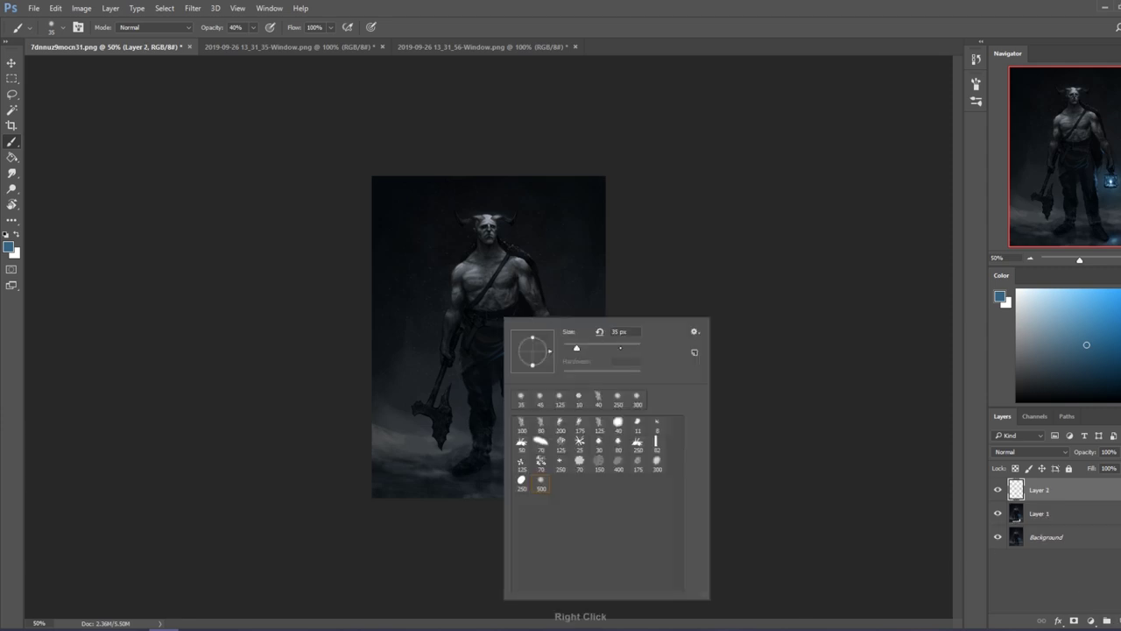
click(545, 483)
drag(1089, 317, 1064, 302)
key(bracketleft)
key(bracketleft)
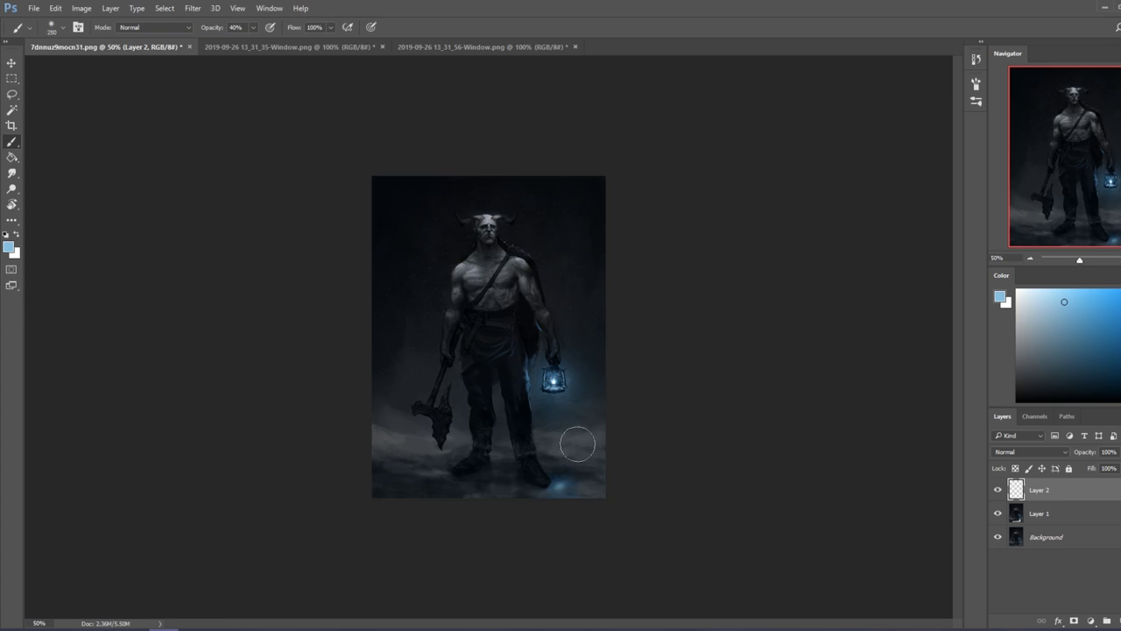
Step: Paint a soft blue glow in the fog and ground beside the lantern, using a 400 px brush and a more saturated light blue
drag(587, 440, 593, 422)
key(bracketright)
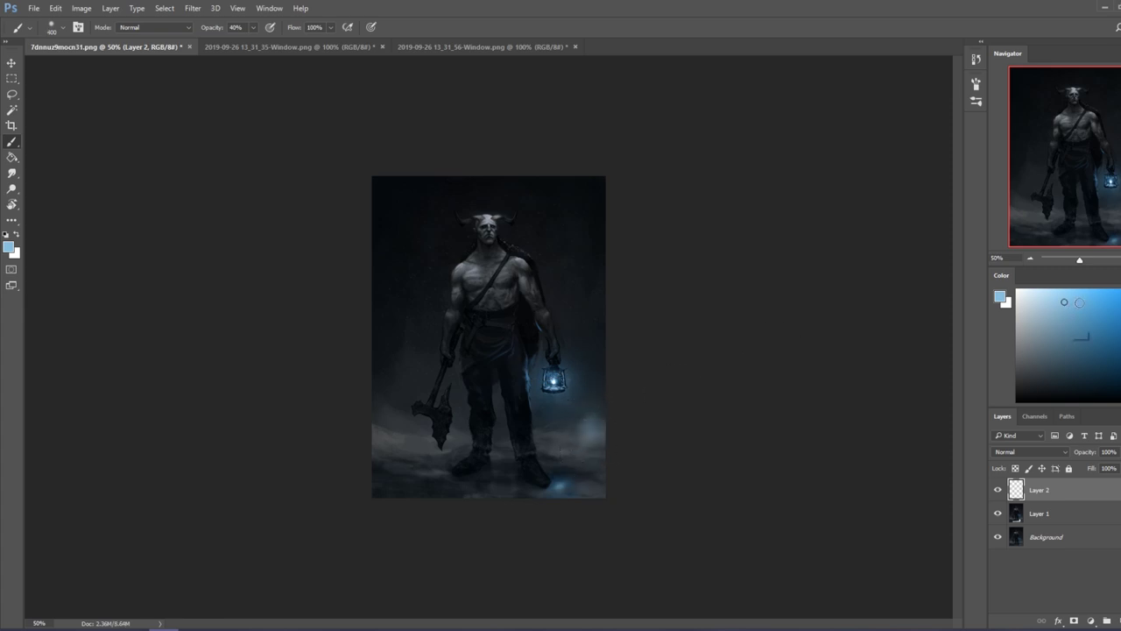
click(1092, 290)
mouse_move(601, 445)
mouse_down()
mouse_move(590, 448)
mouse_move(591, 425)
mouse_move(605, 417)
mouse_move(625, 350)
mouse_move(586, 413)
mouse_move(581, 460)
mouse_up()
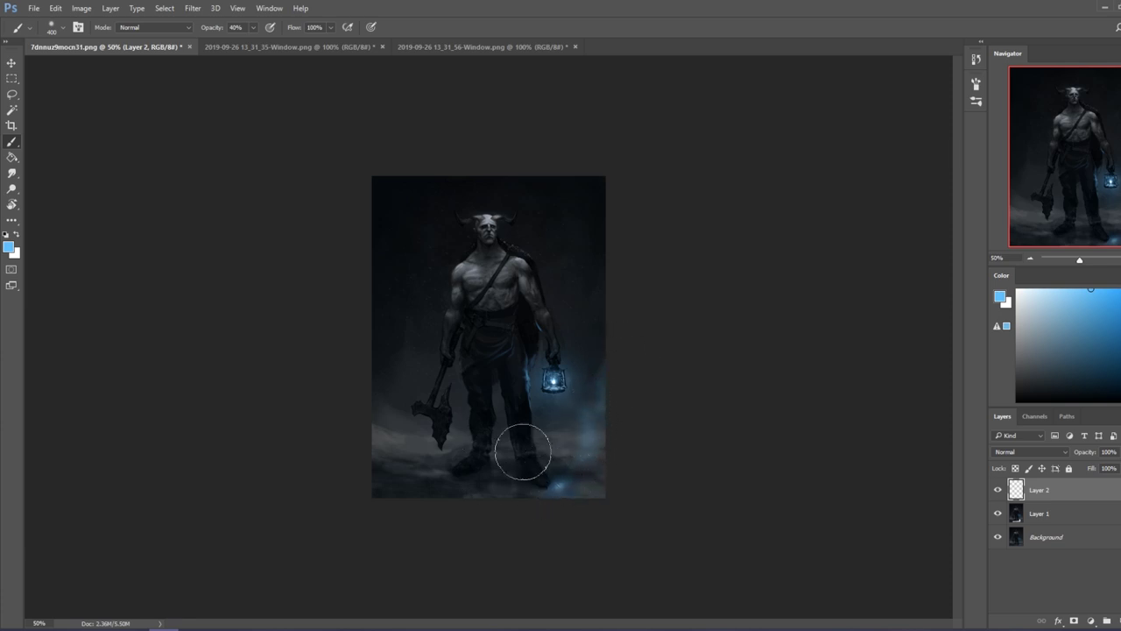
mouse_move(555, 481)
mouse_down()
mouse_move(527, 492)
mouse_move(469, 487)
mouse_move(541, 490)
mouse_move(492, 502)
mouse_up()
Step: Merge Layer 1 into the background, and enlarge the soft 500 px brush to about 1900 px in a black sampled from the painting's upper edge
right_click(1068, 513)
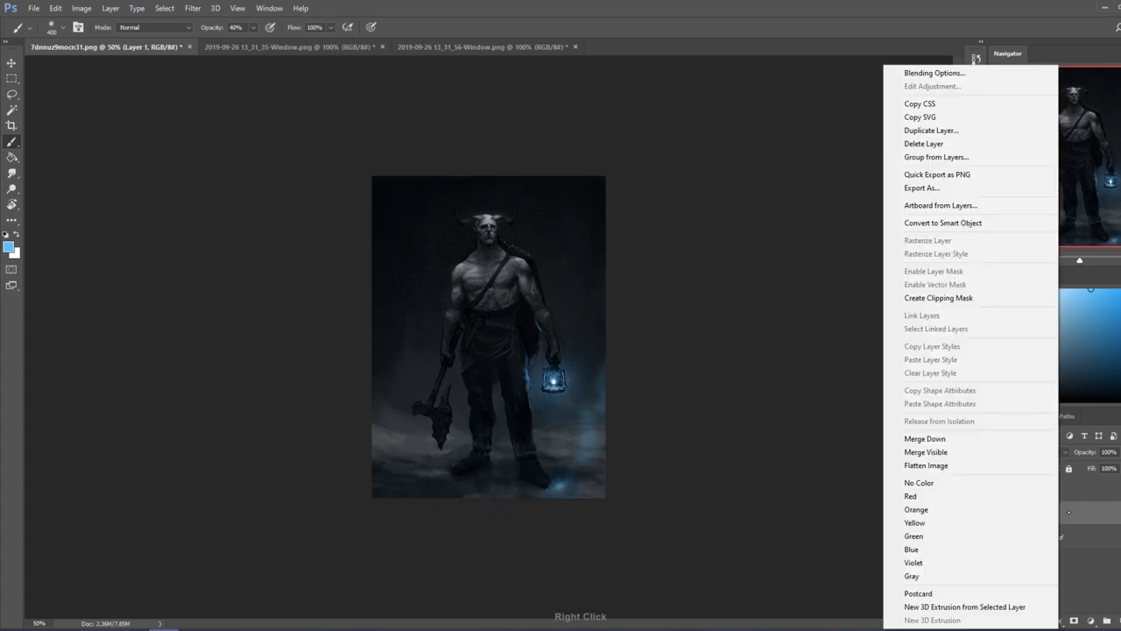
click(964, 438)
right_click(526, 380)
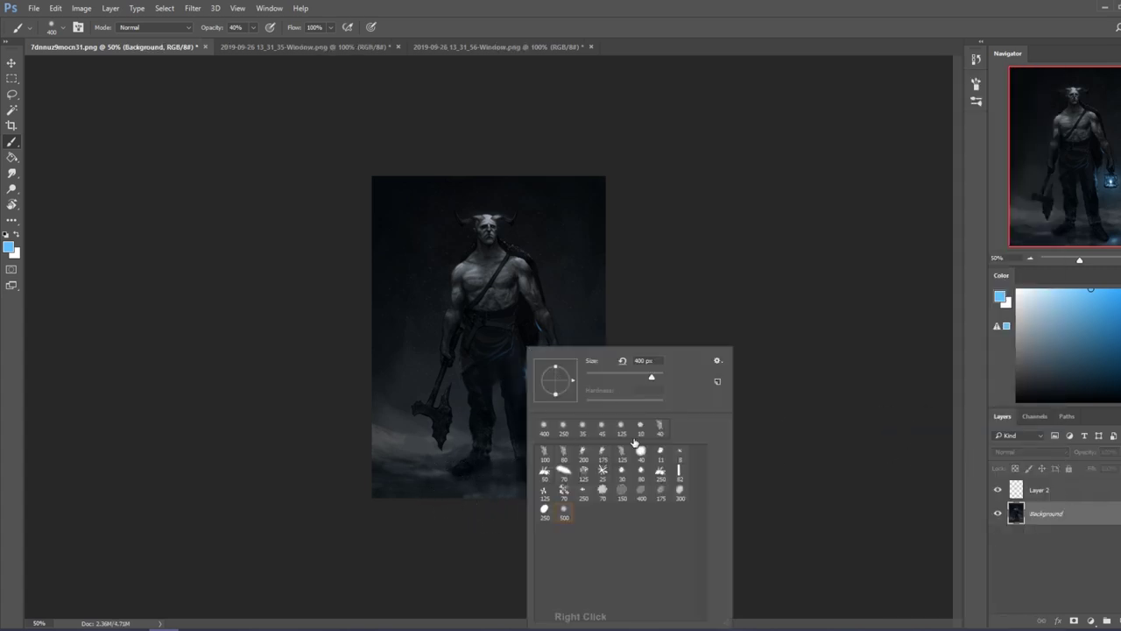
alt+click(487, 180)
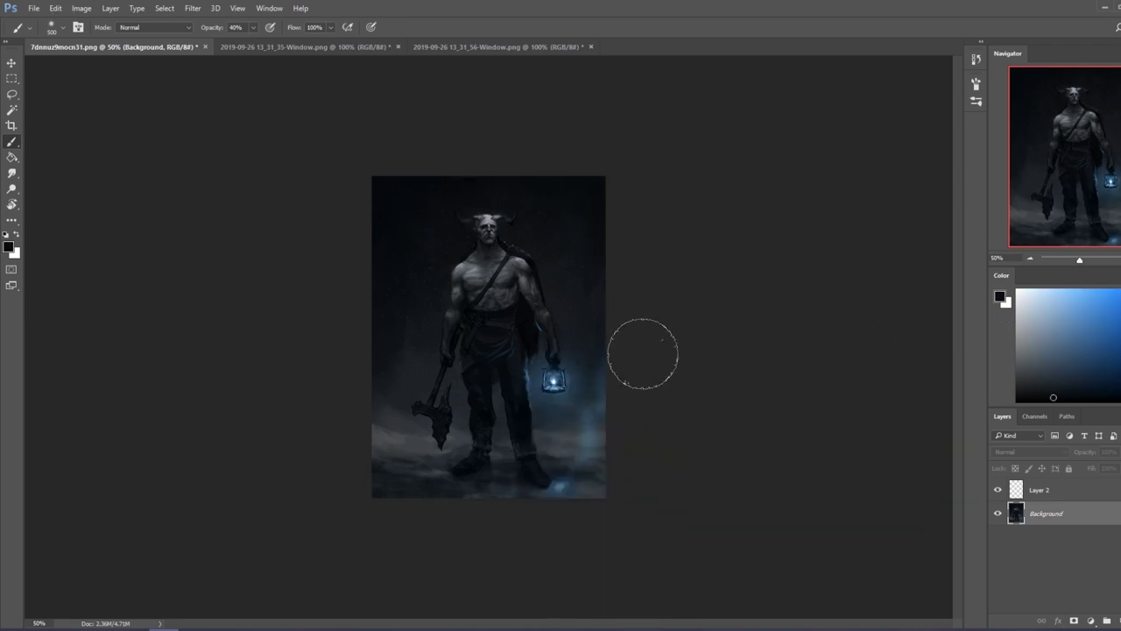
key(bracketright)
key(bracketright)
key(bracketright)
key(bracketright)
key(bracketright)
key(bracketright)
key(bracketright)
key(bracketright)
key(bracketright)
key(bracketright)
key(bracketright)
key(bracketright)
key(bracketright)
key(bracketright)
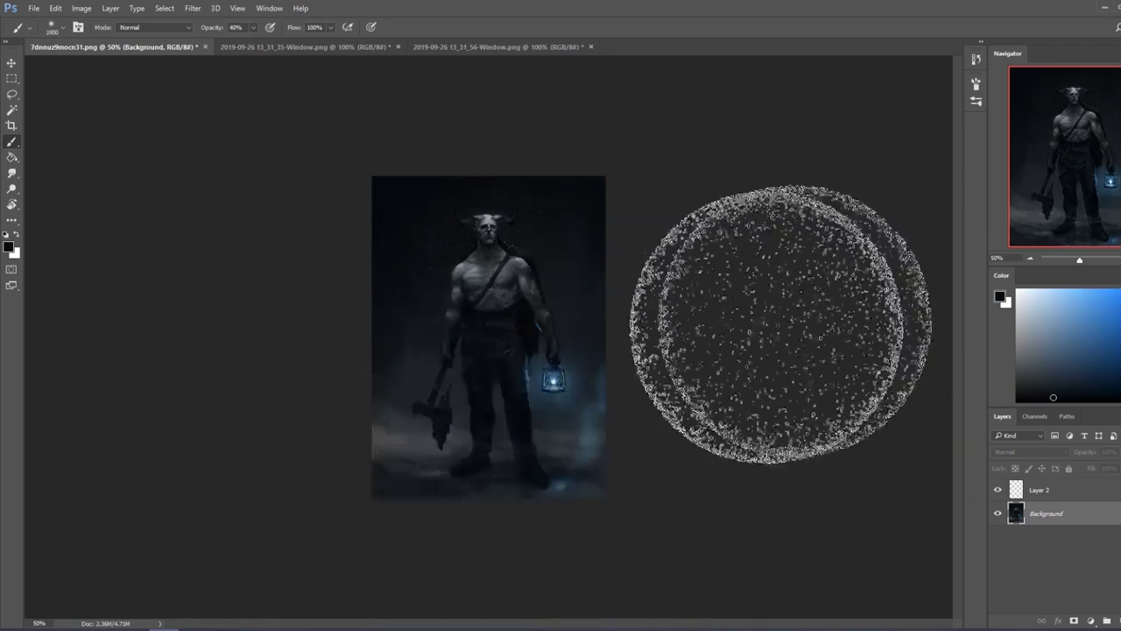
Step: Darken the outer areas of the background with the 1900 px black brush in Darken mode at 80% opacity
key(ctrl+minus)
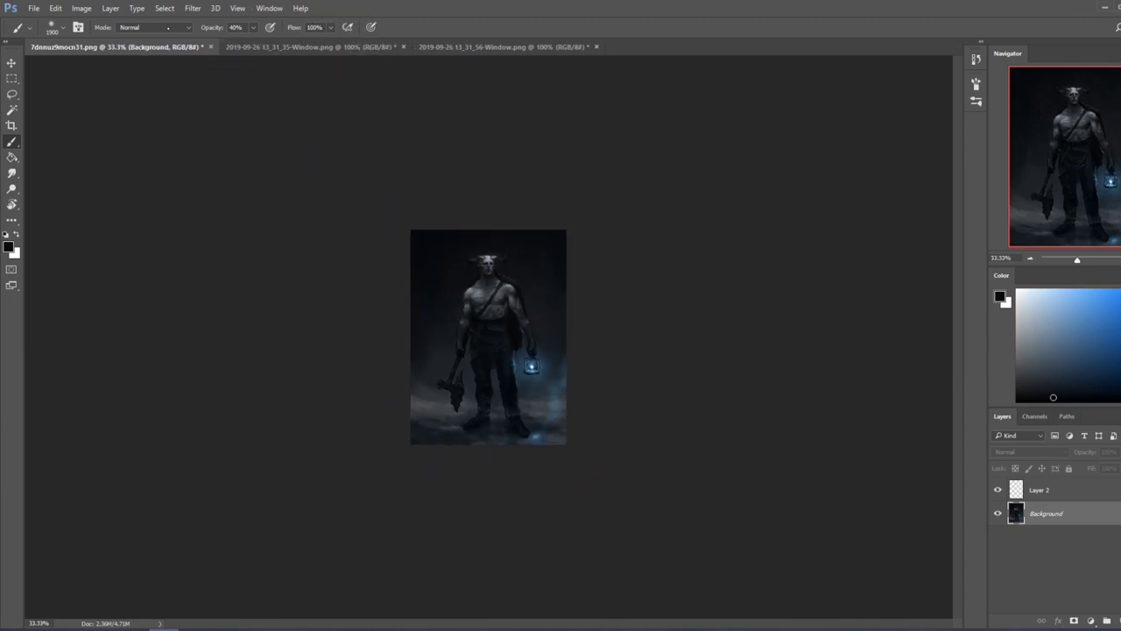
key(ctrl+shift+s)
click(525, 375)
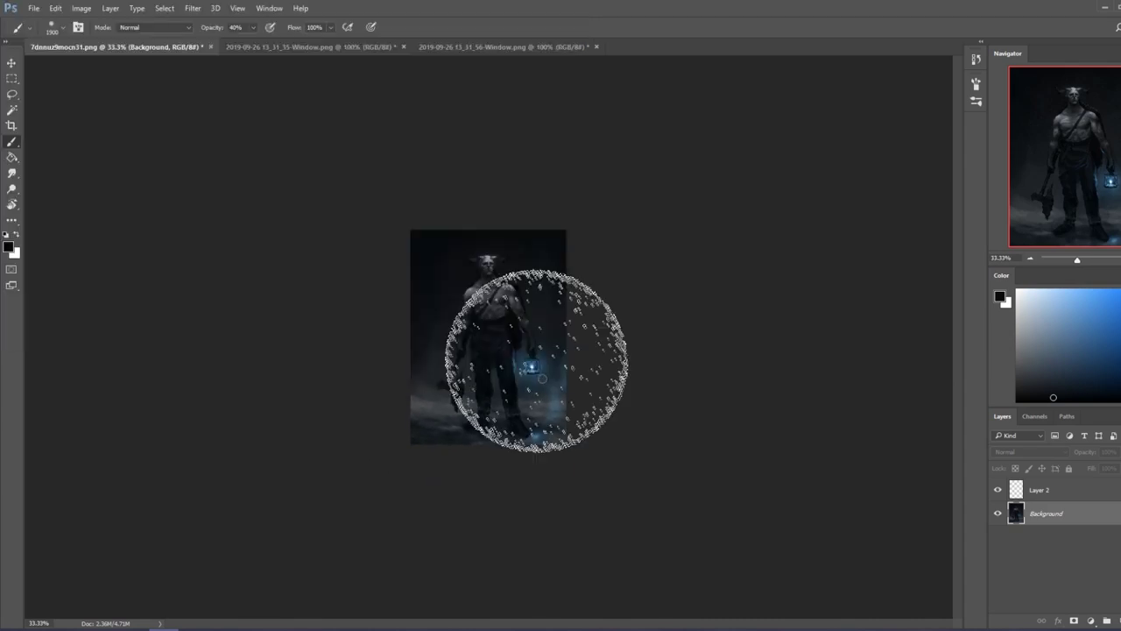
click(153, 27)
click(131, 72)
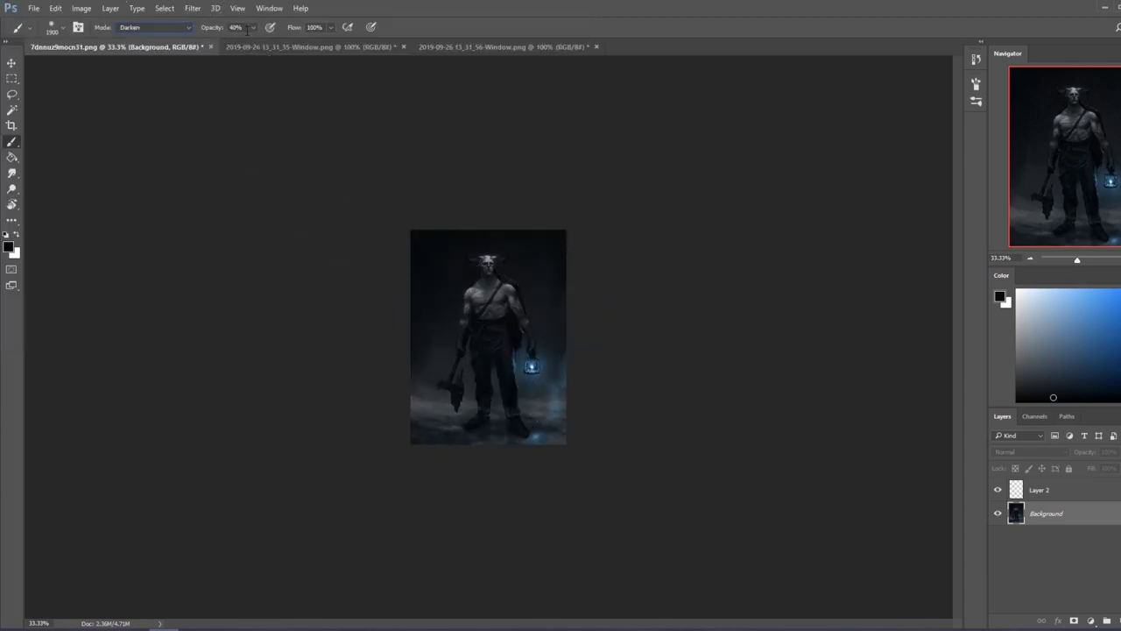
click(253, 27)
drag(253, 42, 273, 41)
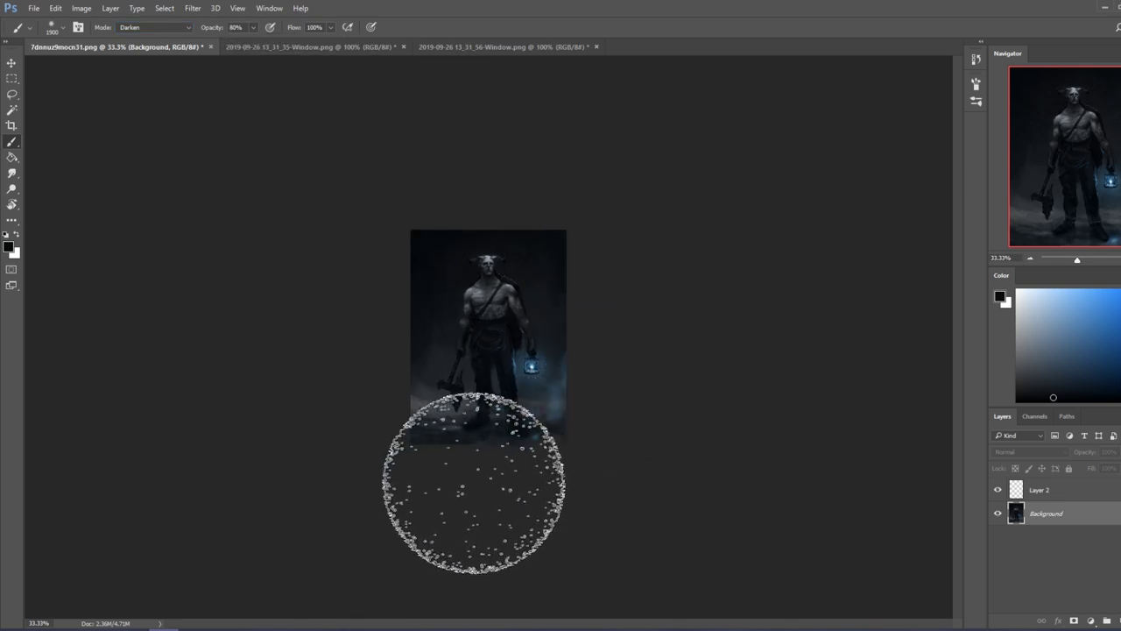
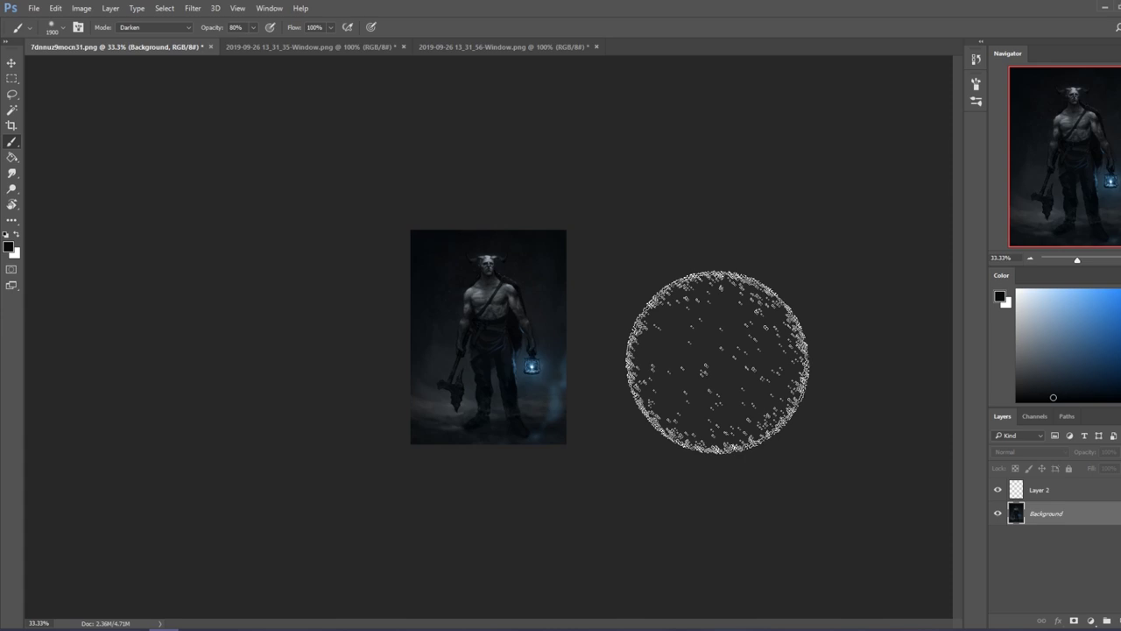
Step: Copy the darkened canvas, revert the history to the last Merge Down, and paste the copy as a new layer above the background
key(e)
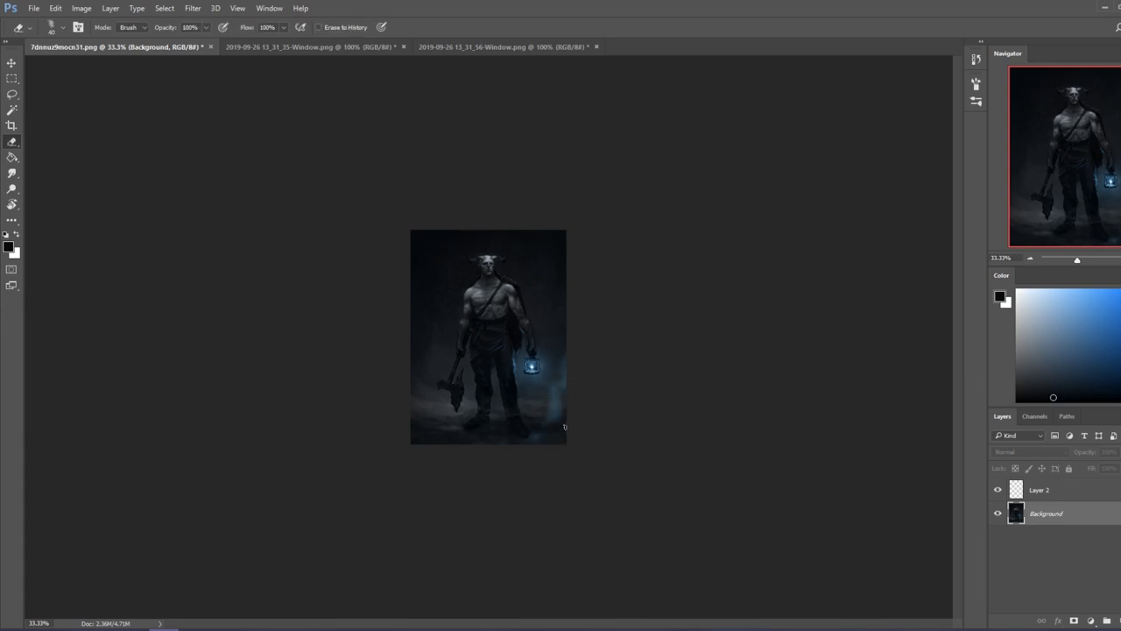
key(ctrl+a)
click(976, 58)
click(891, 314)
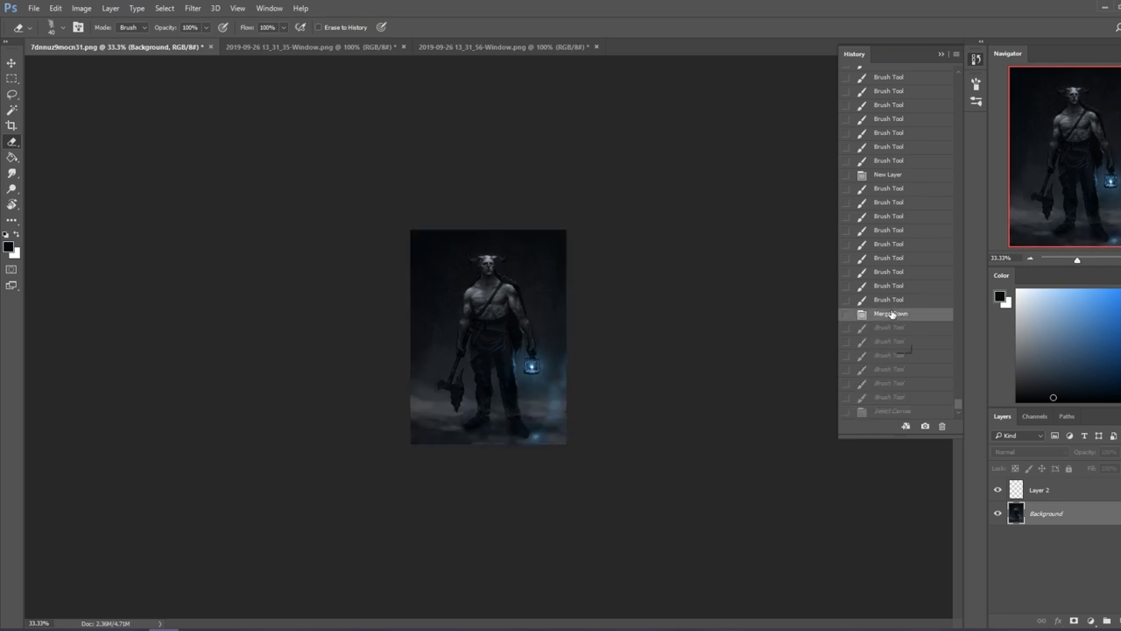
key(ctrl+v)
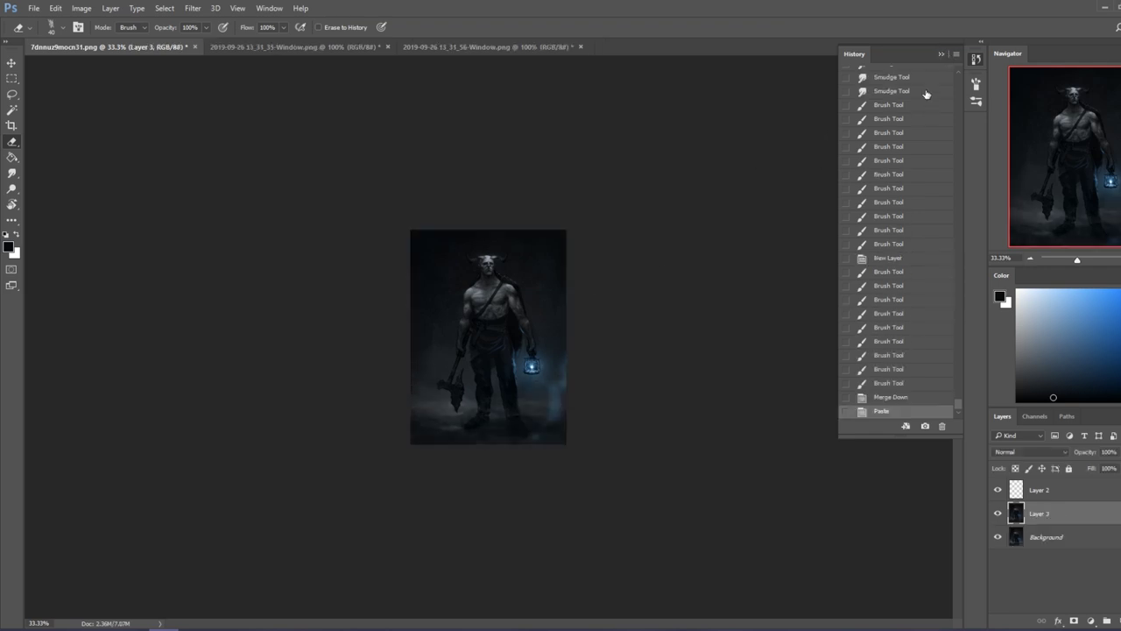
Step: Choose the soft 500 px brush preset for the eraser and enlarge it
right_click(521, 342)
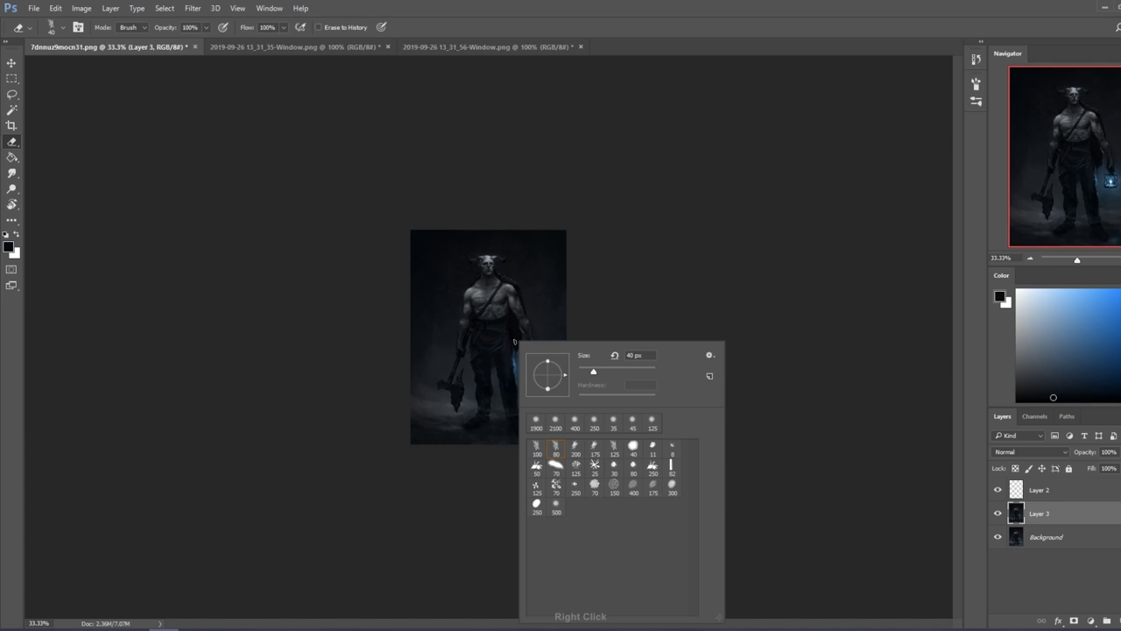
click(560, 507)
click(810, 445)
key(bracketright)
key(bracketright)
key(bracketright)
Step: Erase the pasted dark layer over the blue ground glow by the boot and around the lantern, using a soft 200 to 600 px eraser
drag(539, 429, 540, 416)
key(bracketleft)
key(bracketleft)
key(bracketleft)
key(bracketleft)
key(bracketleft)
key(bracketleft)
key(bracketleft)
key(bracketleft)
key(ctrl+z)
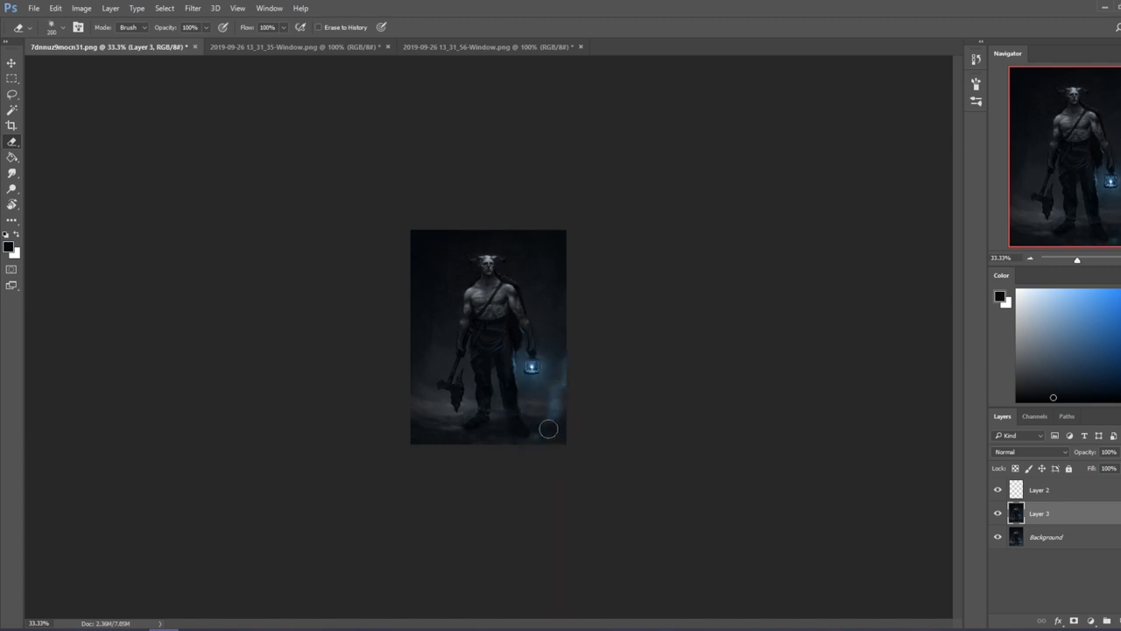
click(538, 433)
key(bracketright)
key(bracketright)
key(bracketright)
key(bracketright)
key(bracketright)
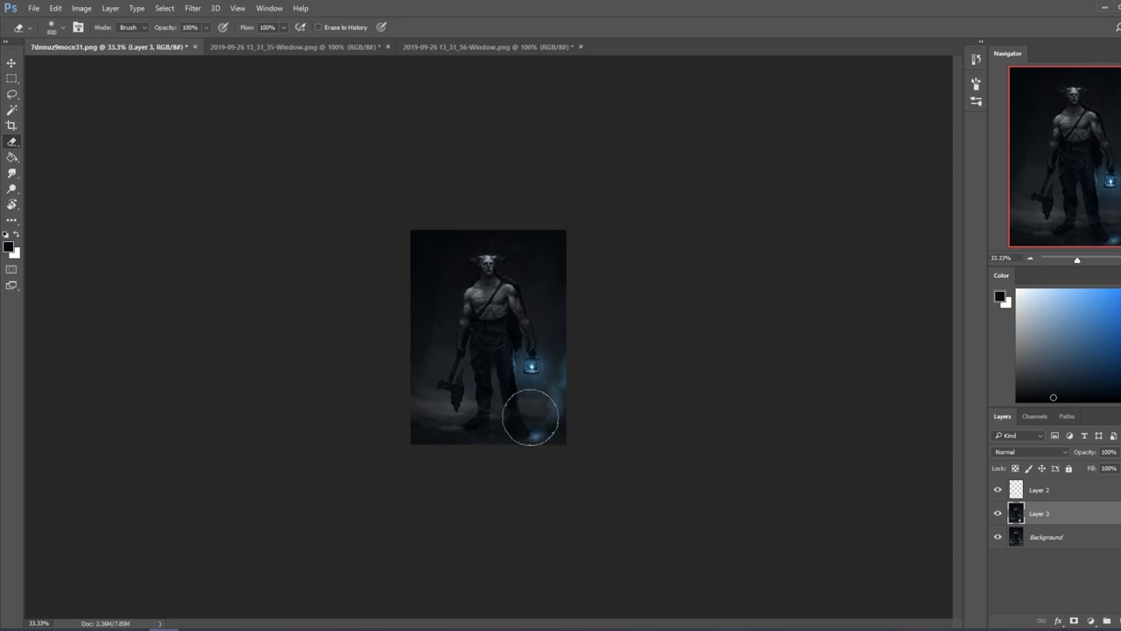
Step: Refine the erased glow area on Layer 3 with a 250 px eraser and merge the layer into the background
click(1038, 491)
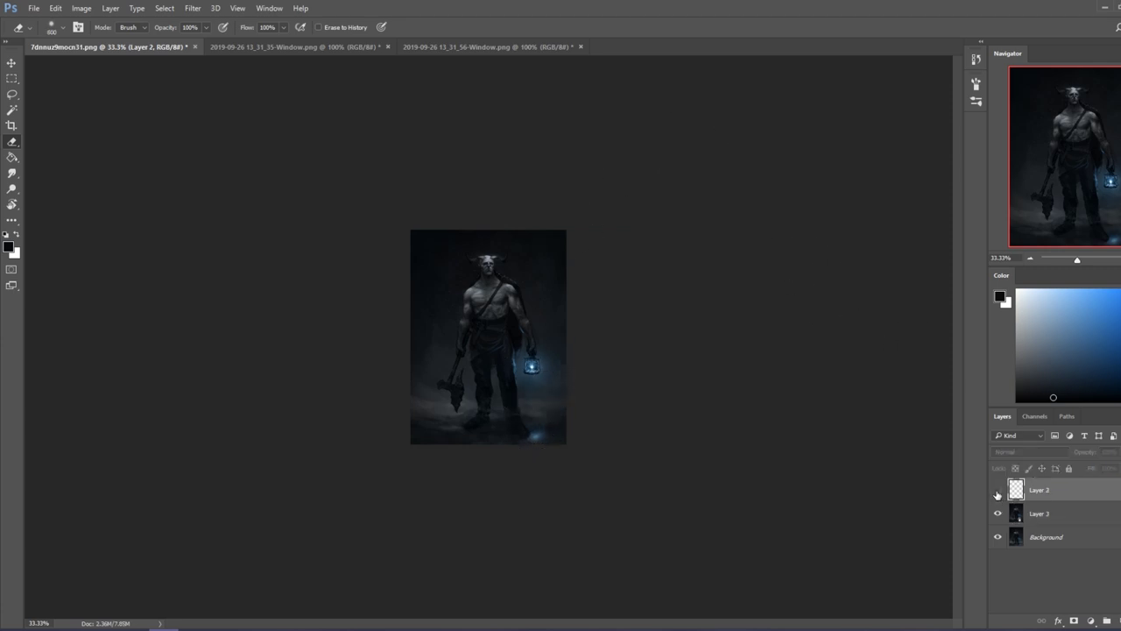
key(bracketleft)
key(bracketleft)
key(bracketleft)
key(bracketleft)
key(bracketleft)
key(bracketleft)
key(bracketleft)
key(bracketleft)
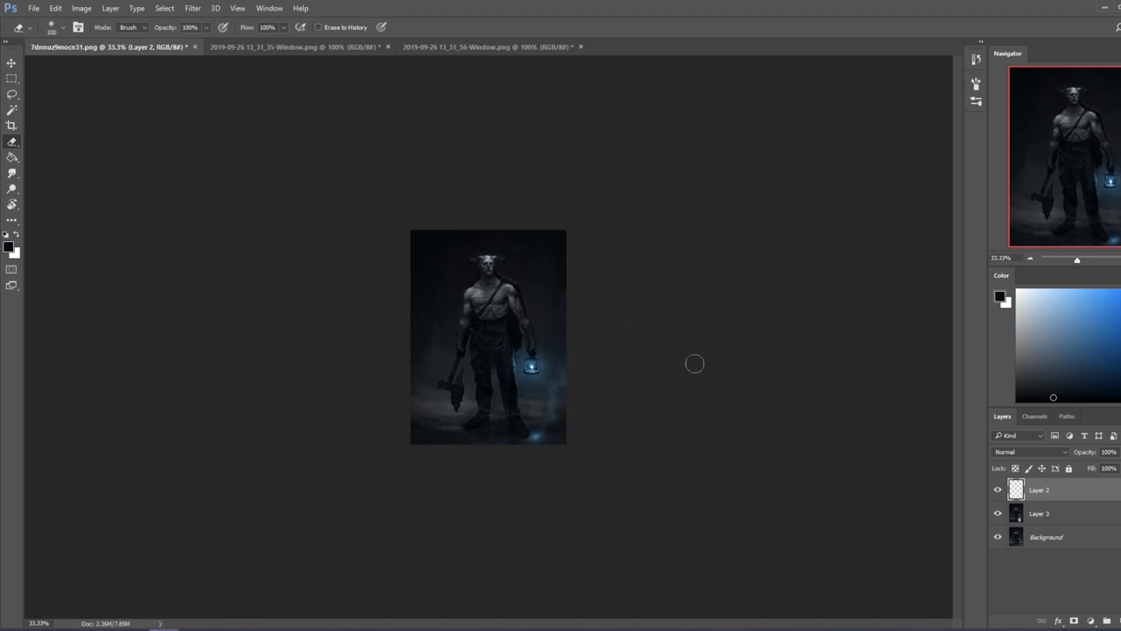
key(bracketright)
click(1050, 516)
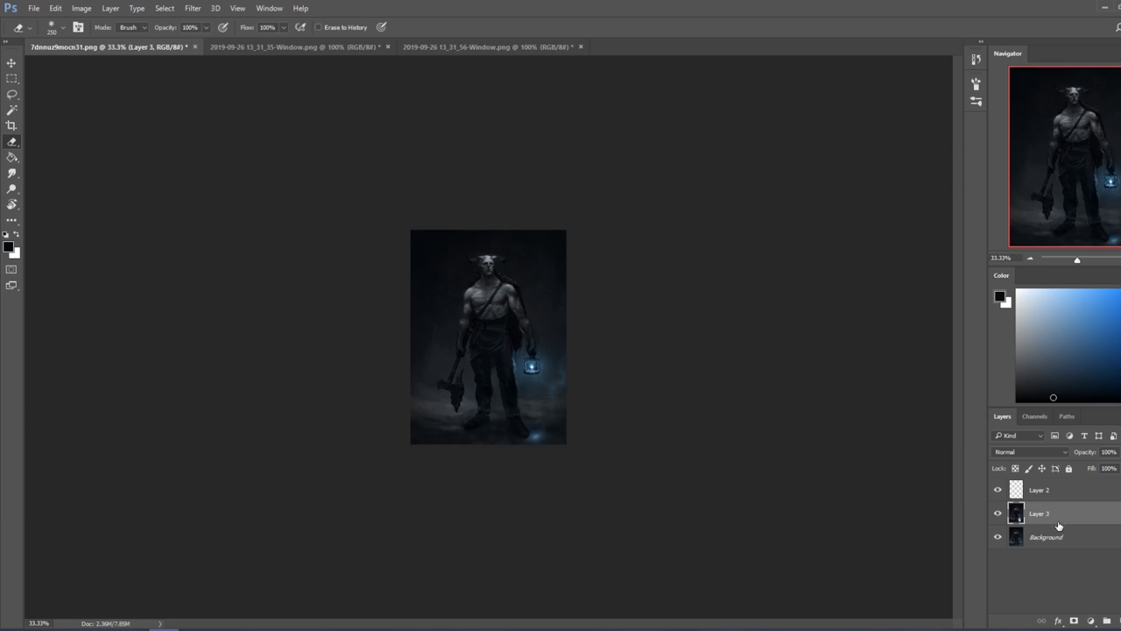
right_click(1059, 523)
click(929, 439)
Step: Sample a dark tone beside the lantern and reduce the Darken-mode brush to 90 px
key(b)
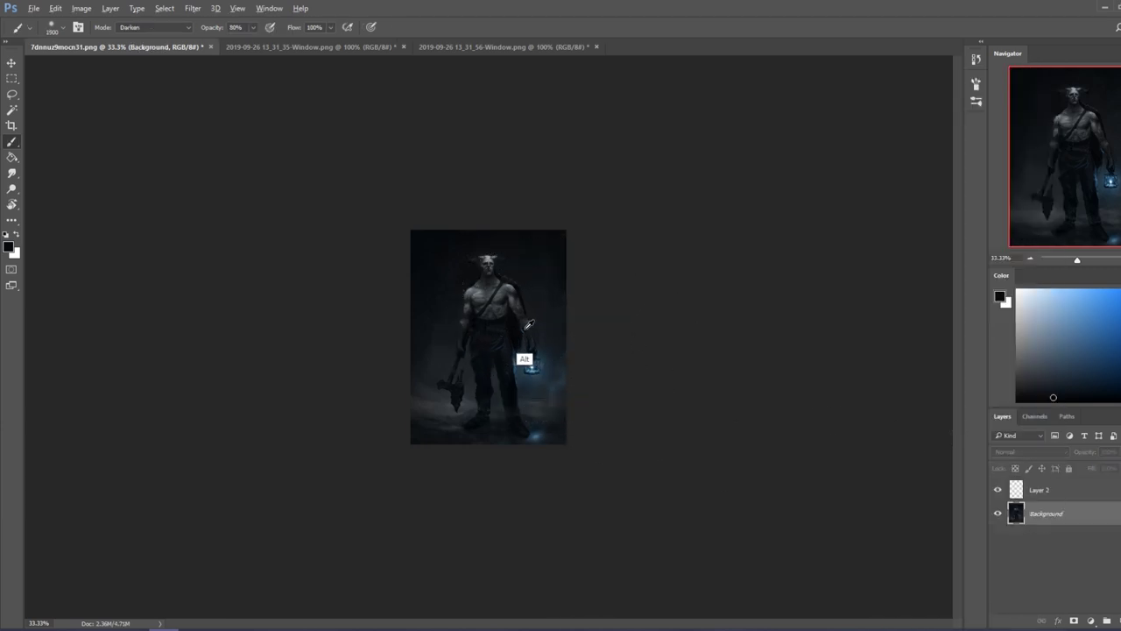
alt+click(523, 360)
key(bracketleft)
key(bracketleft)
key(bracketleft)
key(bracketleft)
key(bracketleft)
key(bracketleft)
key(bracketleft)
key(bracketleft)
key(bracketleft)
key(bracketleft)
key(bracketleft)
key(bracketleft)
key(bracketleft)
key(bracketleft)
key(bracketleft)
key(bracketleft)
key(bracketleft)
key(bracketleft)
key(bracketleft)
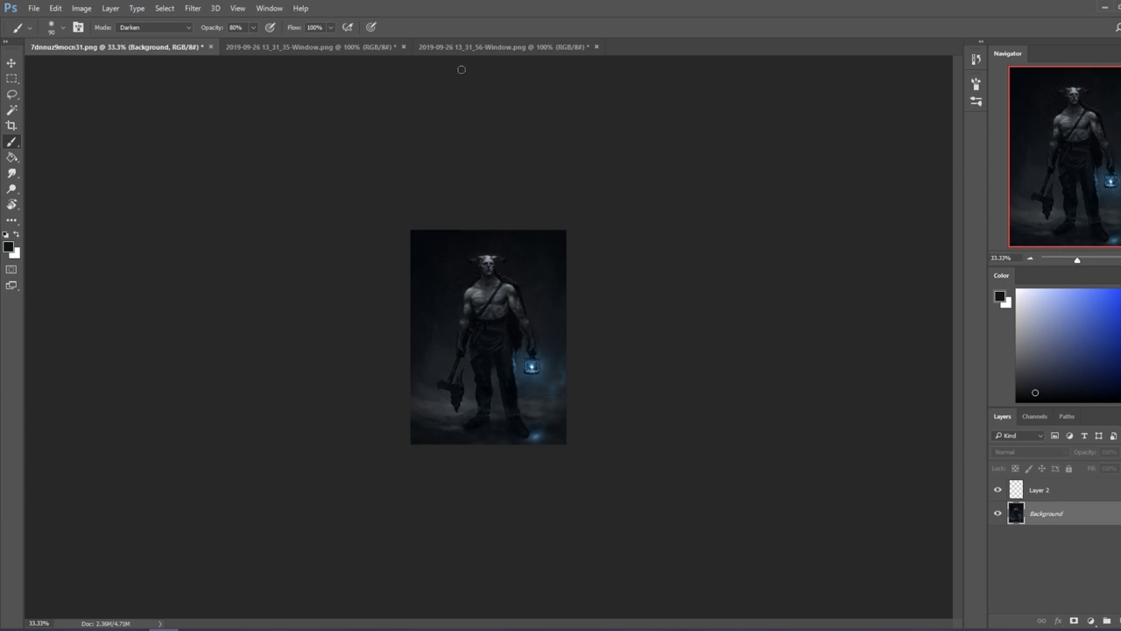
Step: Lighten the axe handle below the fist with a tone sampled from it, using a small brush of about 30 px in Lighten mode
key(z)
drag(416, 353, 502, 417)
key(b)
key(space)
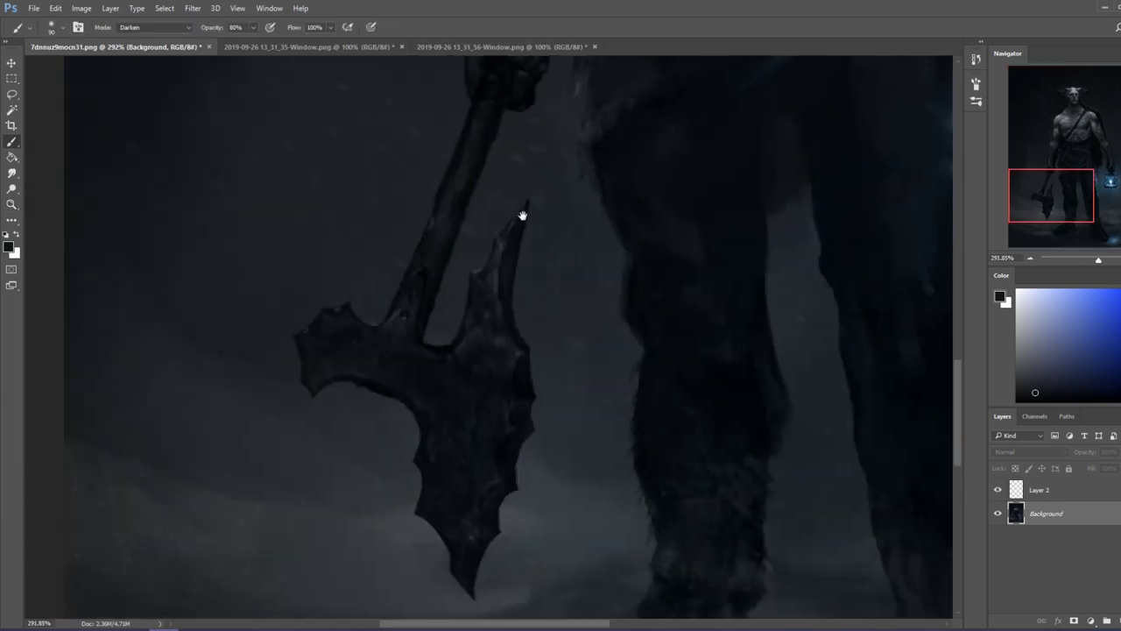
drag(523, 216, 526, 446)
alt+click(458, 401)
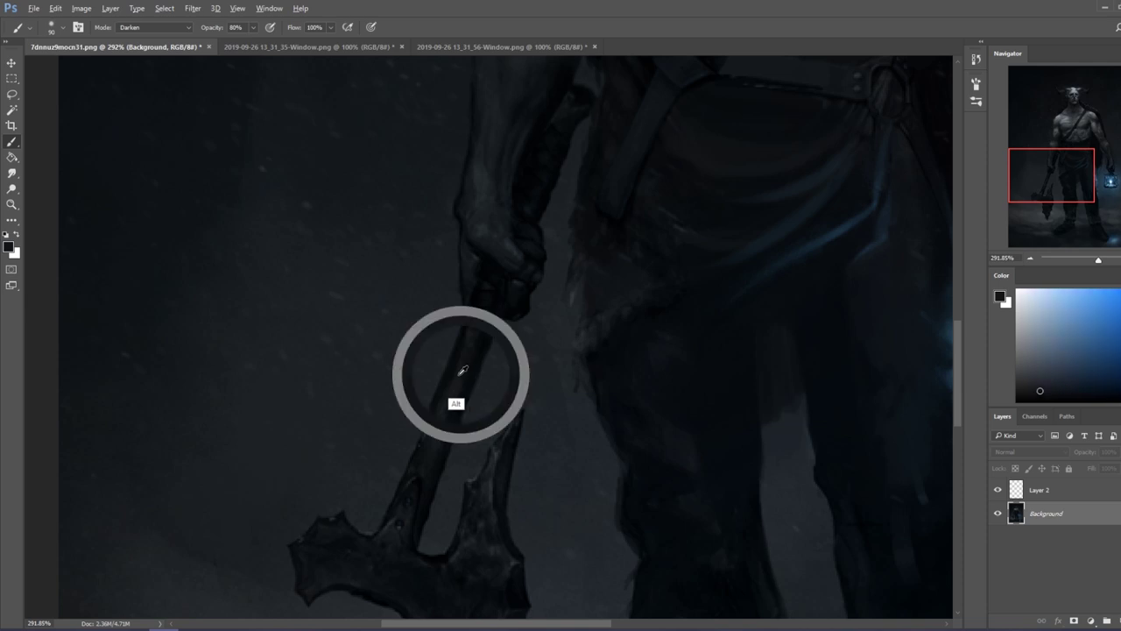
click(153, 27)
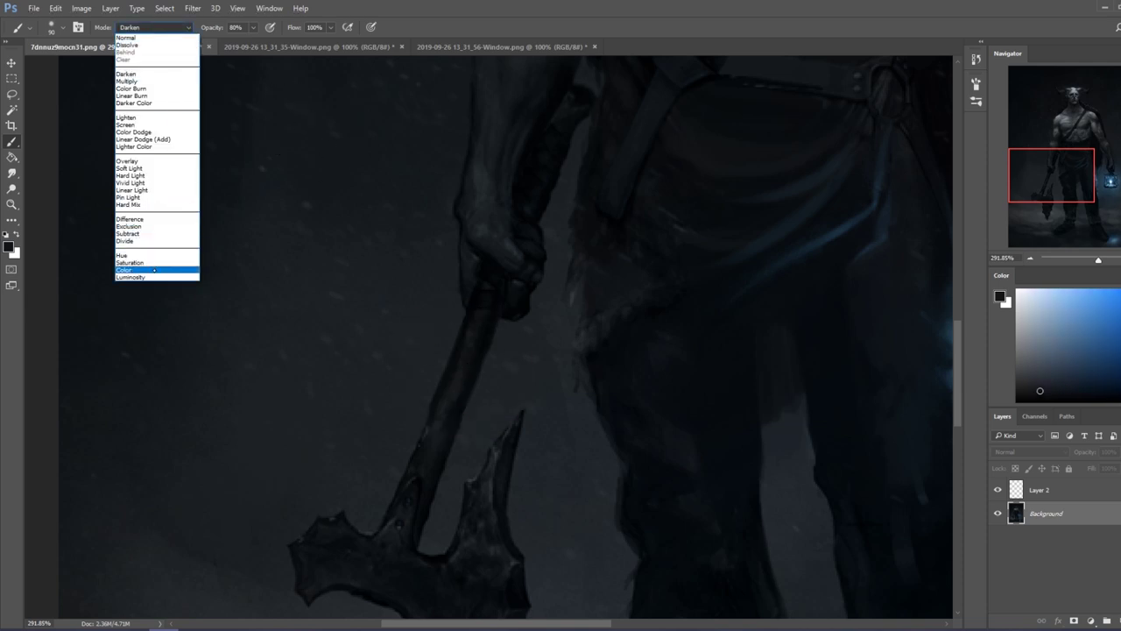
click(140, 117)
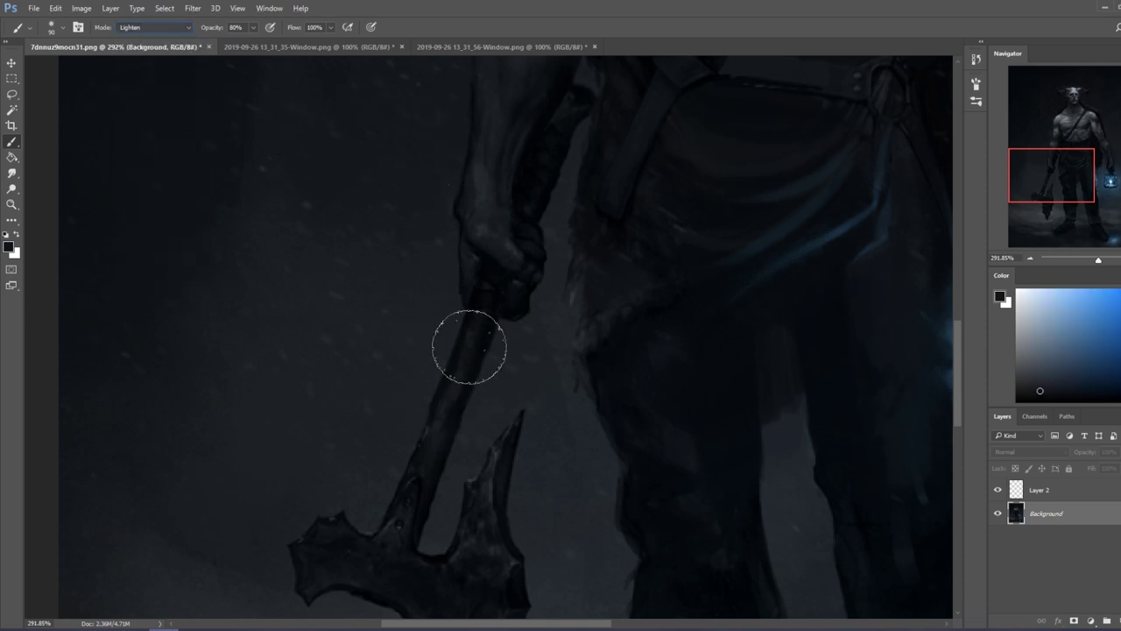
key(bracketleft)
key(bracketleft)
key(bracketleft)
key(bracketleft)
key(bracketleft)
key(bracketleft)
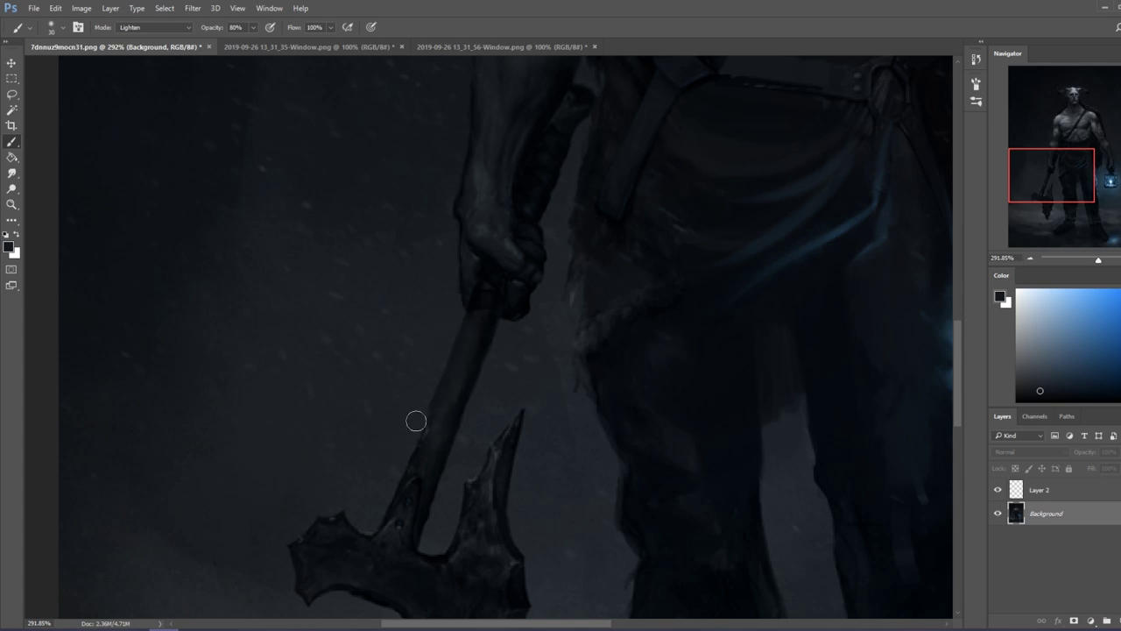
key(bracketleft)
Step: Touch up the upper axe handle with a sampled dark tone, using the 20 px brush in Normal mode at 100% opacity
key(ctrl+0)
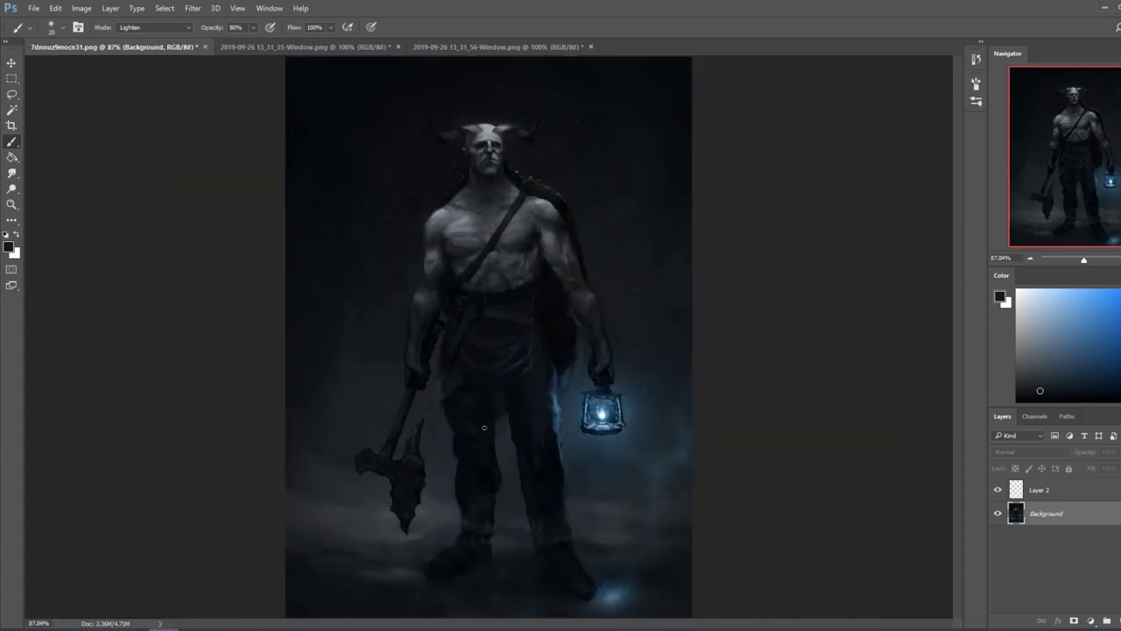
alt+click(414, 394)
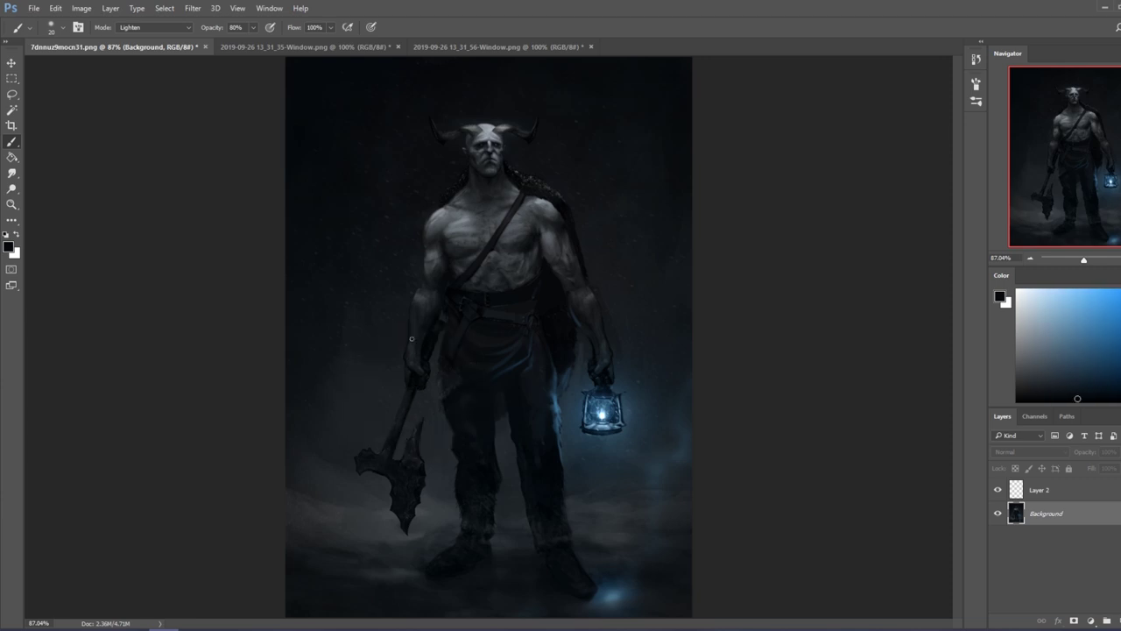
click(153, 27)
click(140, 38)
click(253, 27)
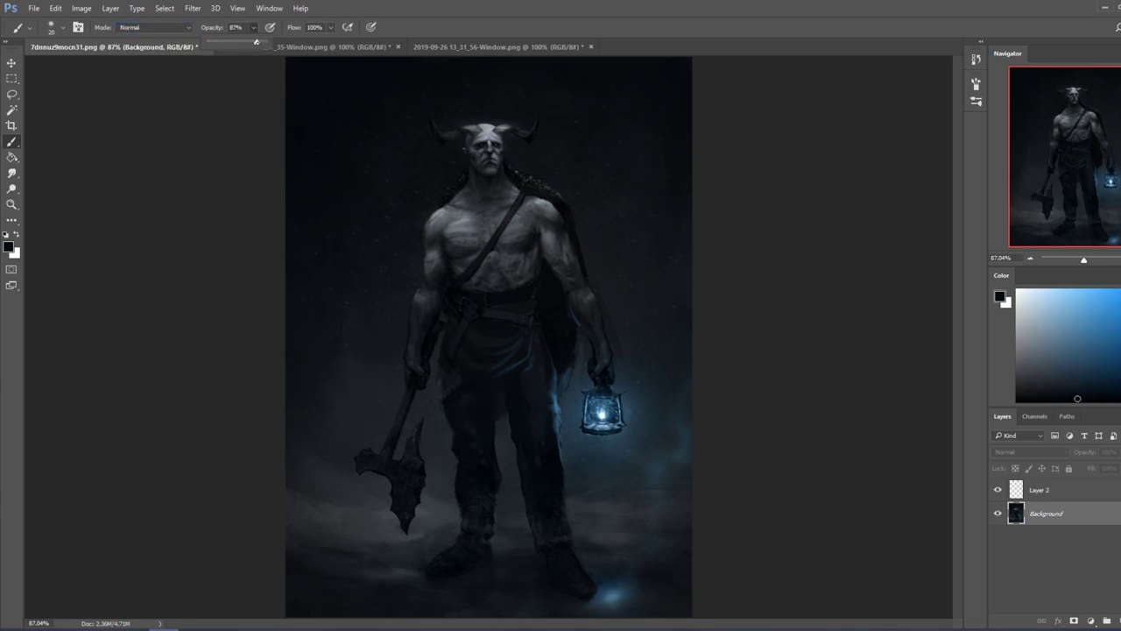
drag(252, 42, 264, 42)
alt+click(412, 393)
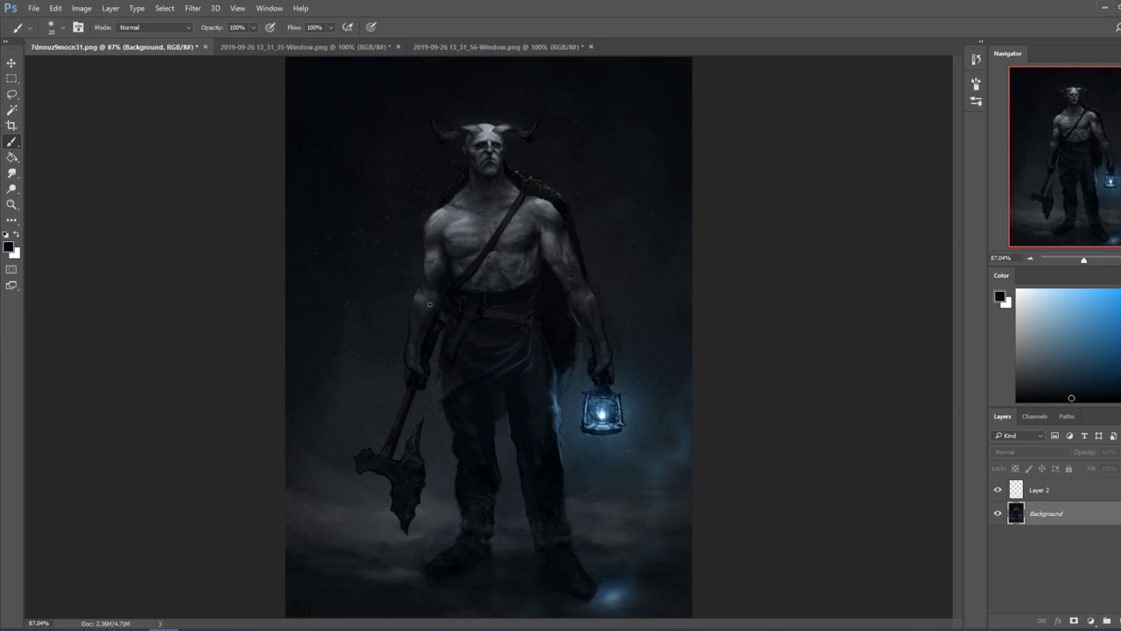
Step: Try the 80 px Burn tool on shadows at 15% exposure with Protect Tones enabled
drag(11, 205, 66, 219)
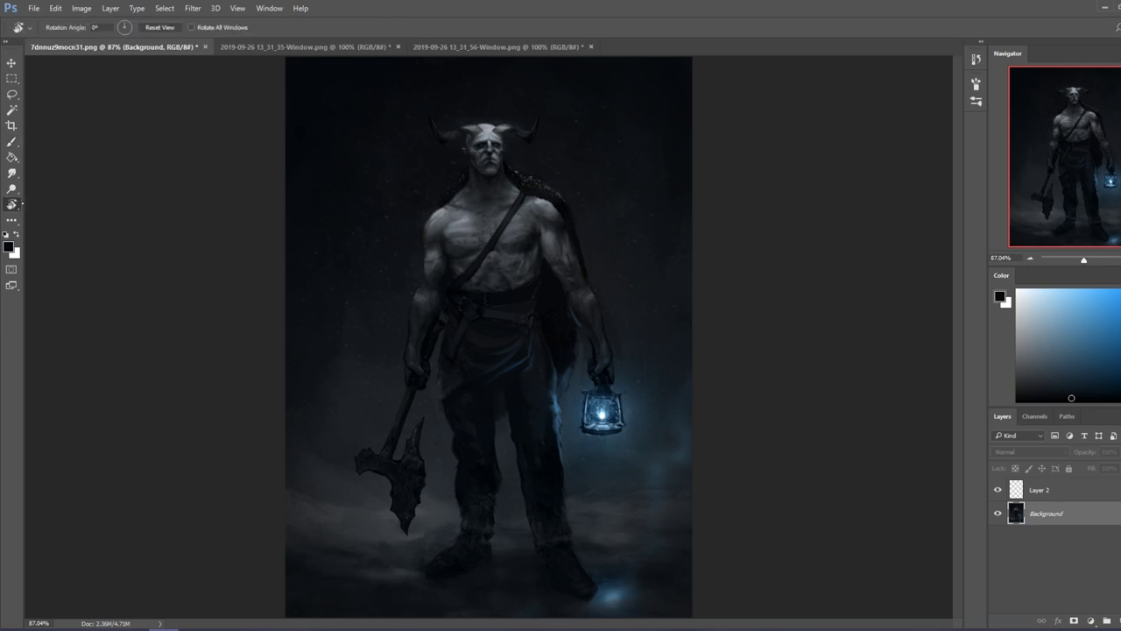
drag(11, 188, 55, 199)
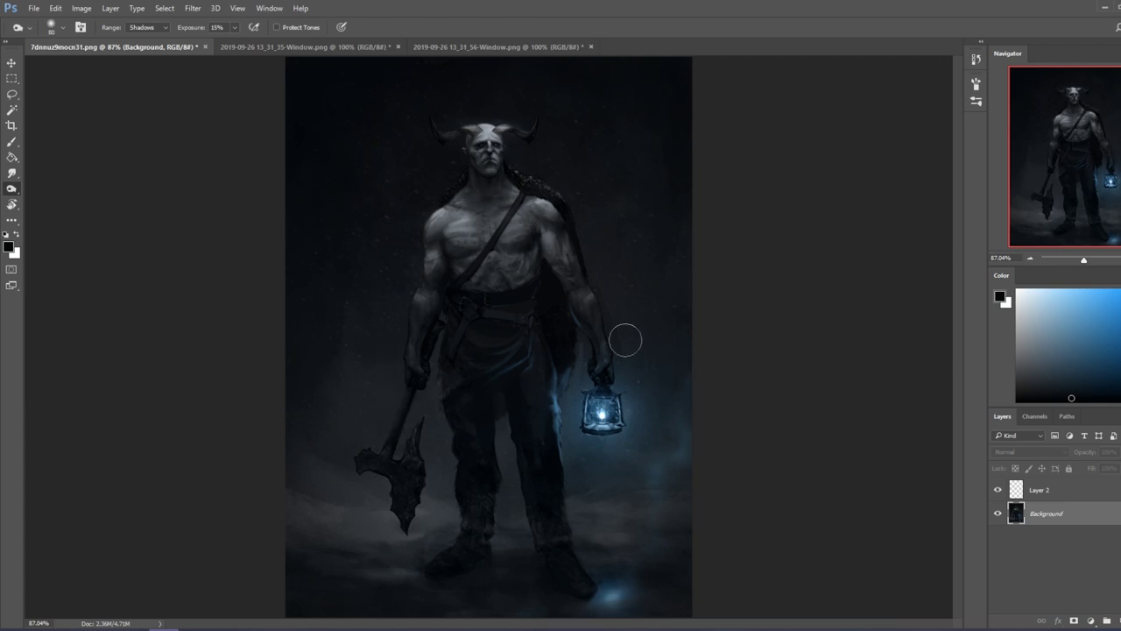
click(277, 27)
key(ctrl+minus)
key(ctrl+minus)
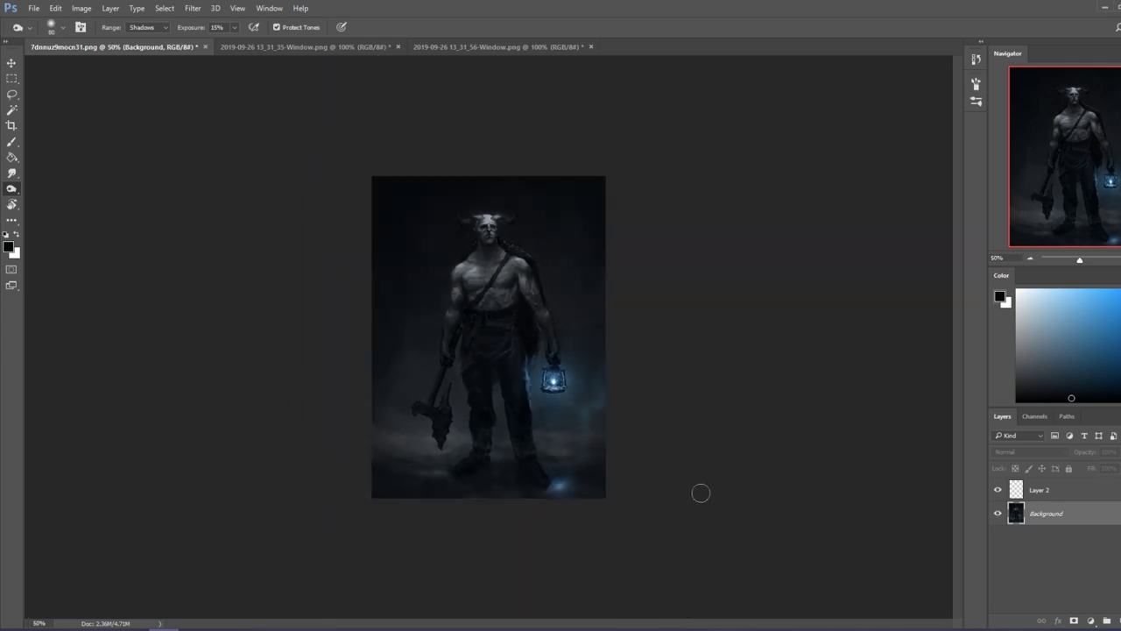
Step: Merge Layer 2 into the background and add a new empty layer for painting
key(b)
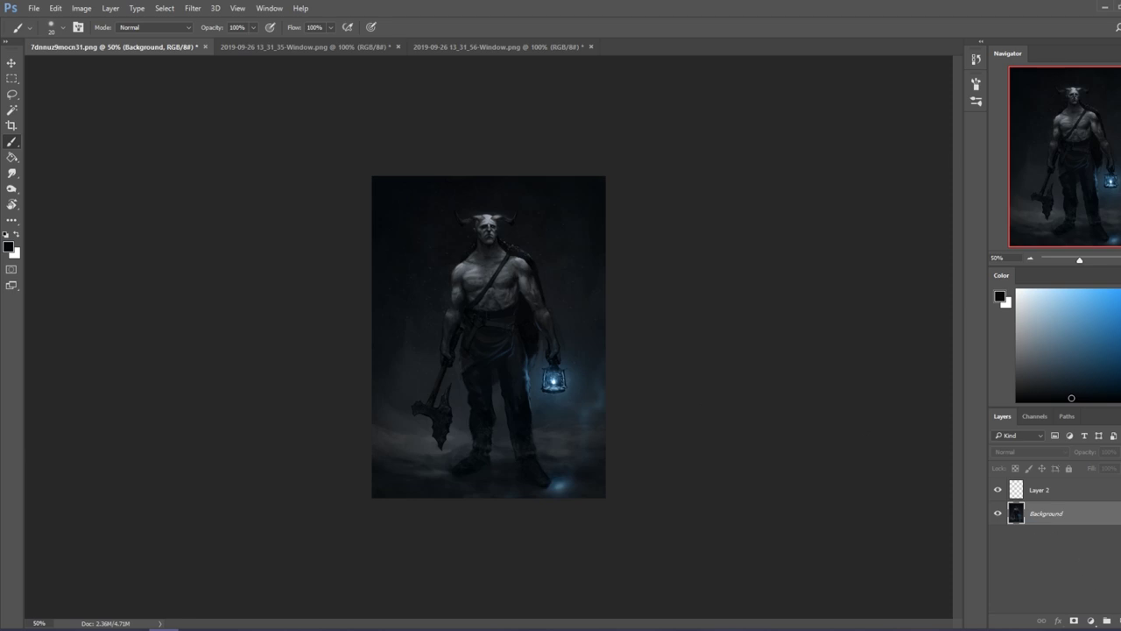
right_click(1048, 498)
click(1007, 437)
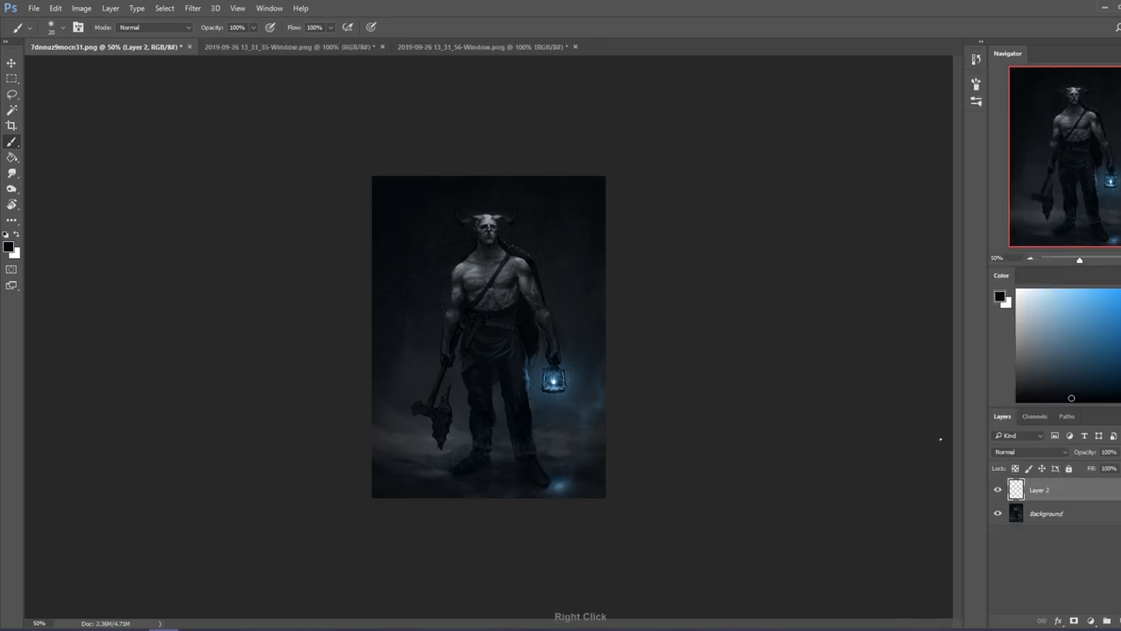
click(1120, 620)
Step: Sample a dark grey near the axe head and paint soft mist beside the legs with an enlarged brush on Layer 1
alt+click(427, 437)
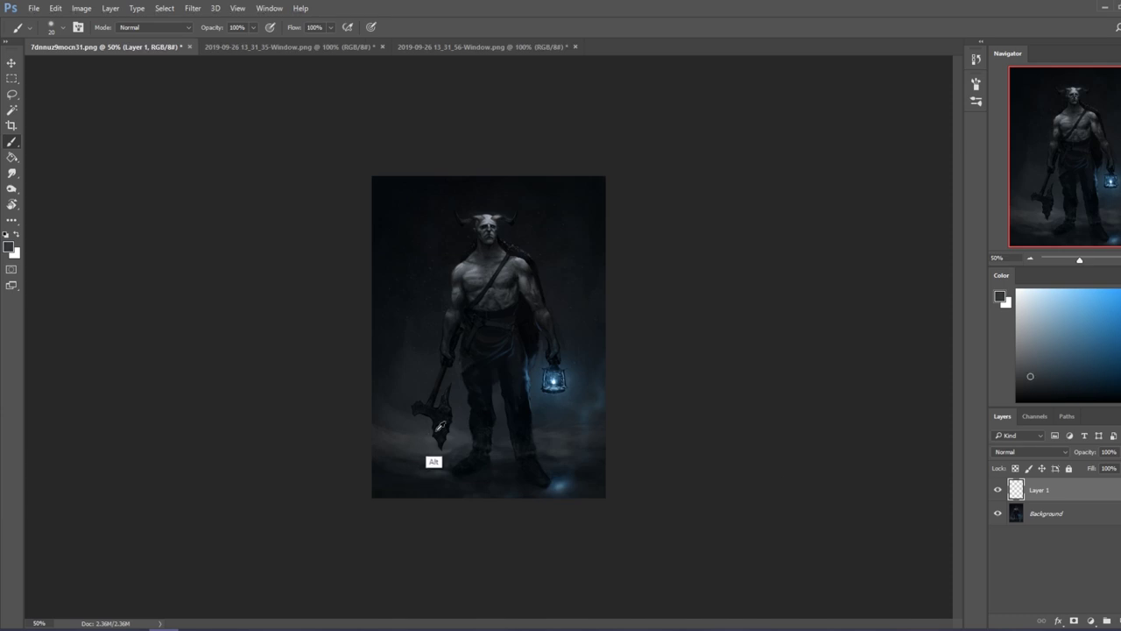
key(bracketright)
key(bracketright)
key(bracketright)
drag(579, 425, 540, 429)
key(bracketright)
key(bracketright)
key(bracketright)
Step: Set up an enlarged Dodge tool for highlights at 100% exposure, and blend the mist with the Smudge tool at 12% strength
right_click(11, 188)
click(51, 187)
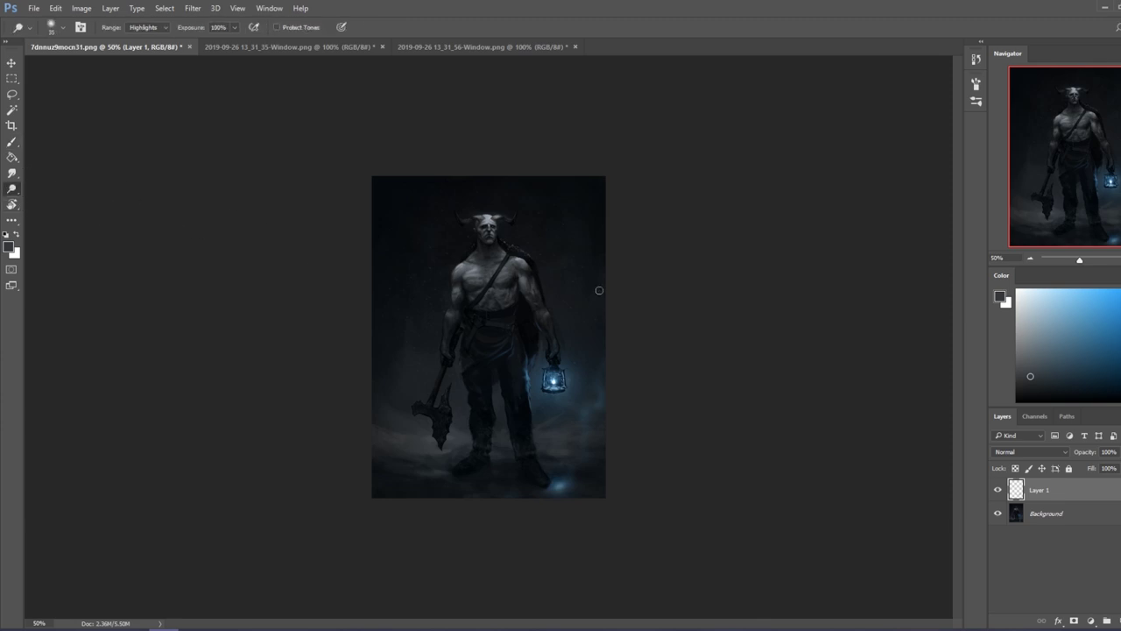
key(bracketright)
key(bracketright)
key(bracketright)
key(bracketright)
key(bracketright)
key(bracketright)
key(bracketright)
key(bracketright)
click(13, 174)
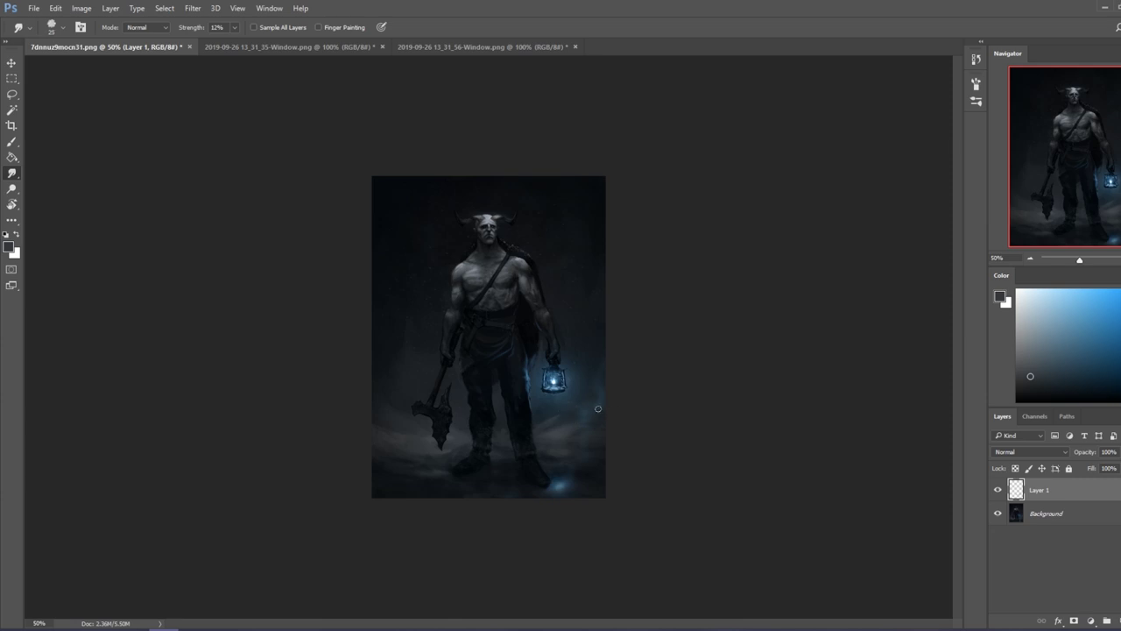
Step: Compare the painting with Layer 1 hidden and shown, and check the composition by flipping the canvas horizontally and back
click(996, 490)
click(997, 491)
key(ctrl)
key(ctrl+f)
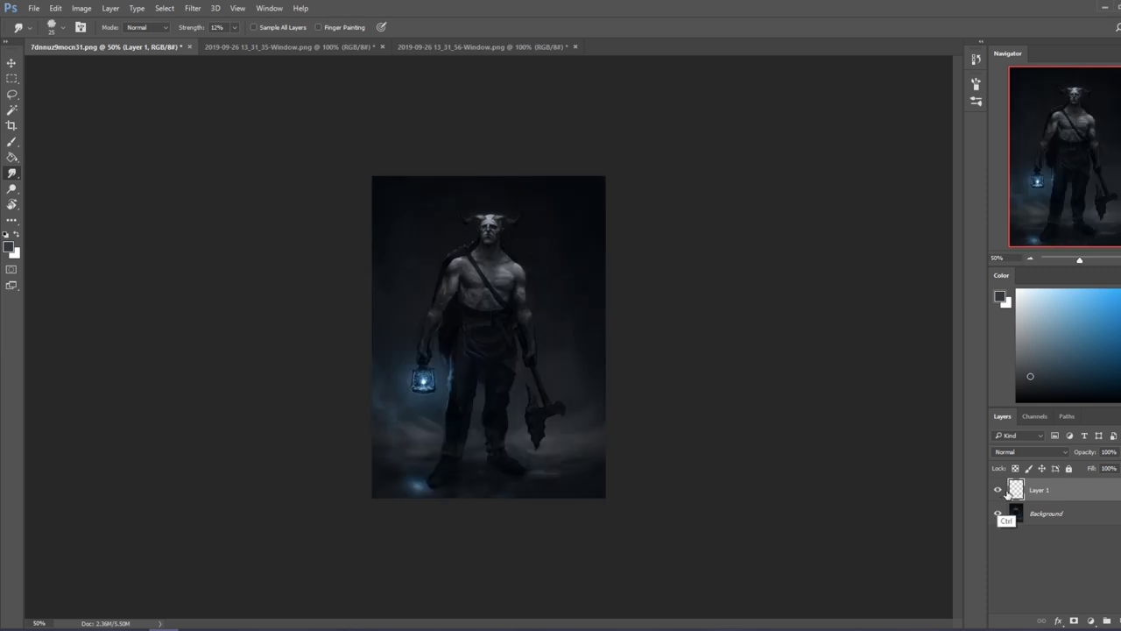
key(ctrl+h)
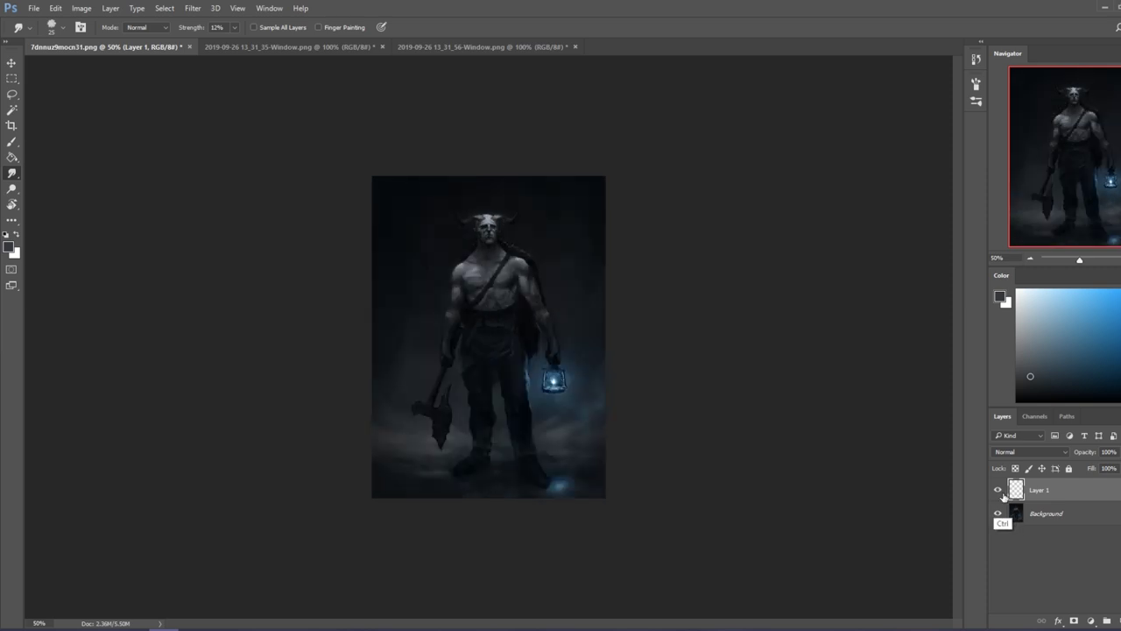
key(ctrl+h)
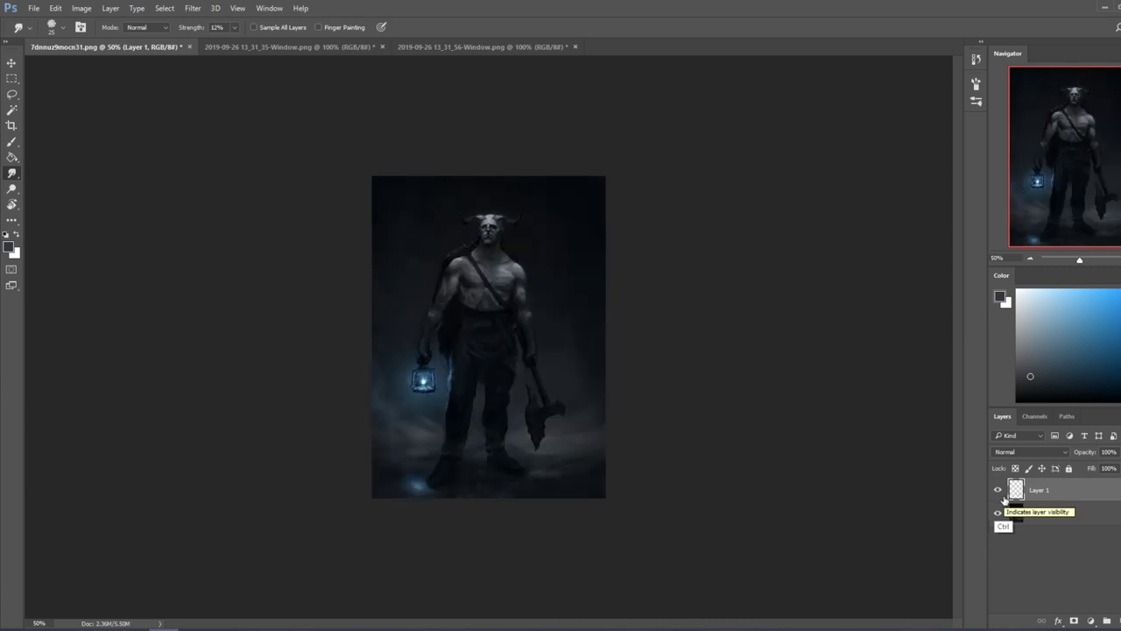
key(ctrl+h)
key(ctrl+h)
key(ctrl+h)
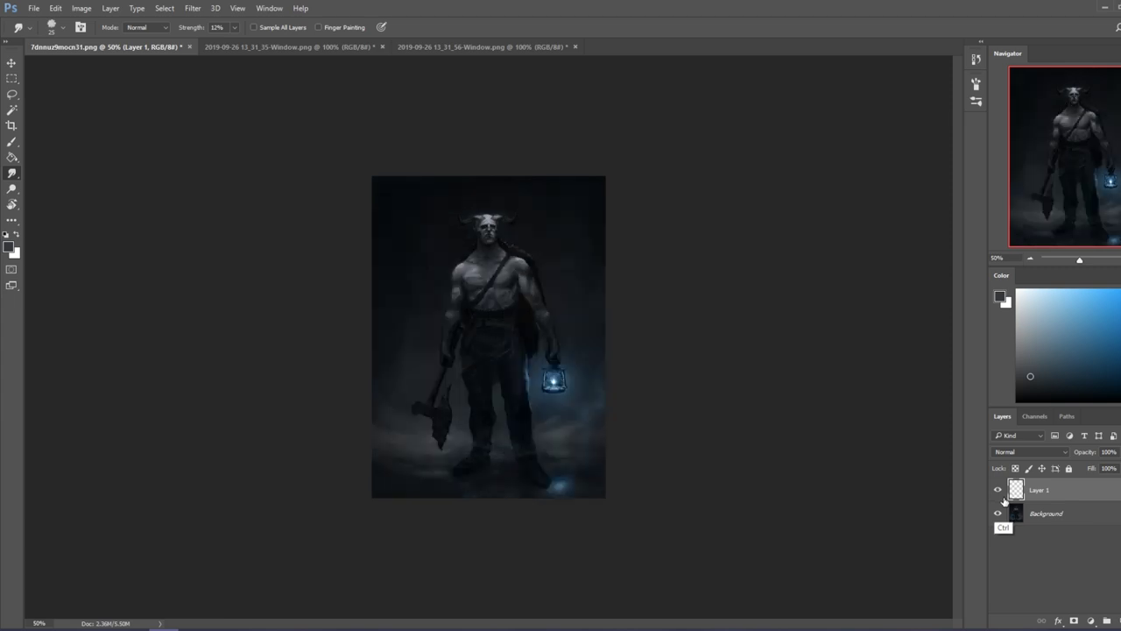
Step: Merge Layer 1 into the background, and copy a lasso selection around the character's nose to a new layer
right_click(1082, 501)
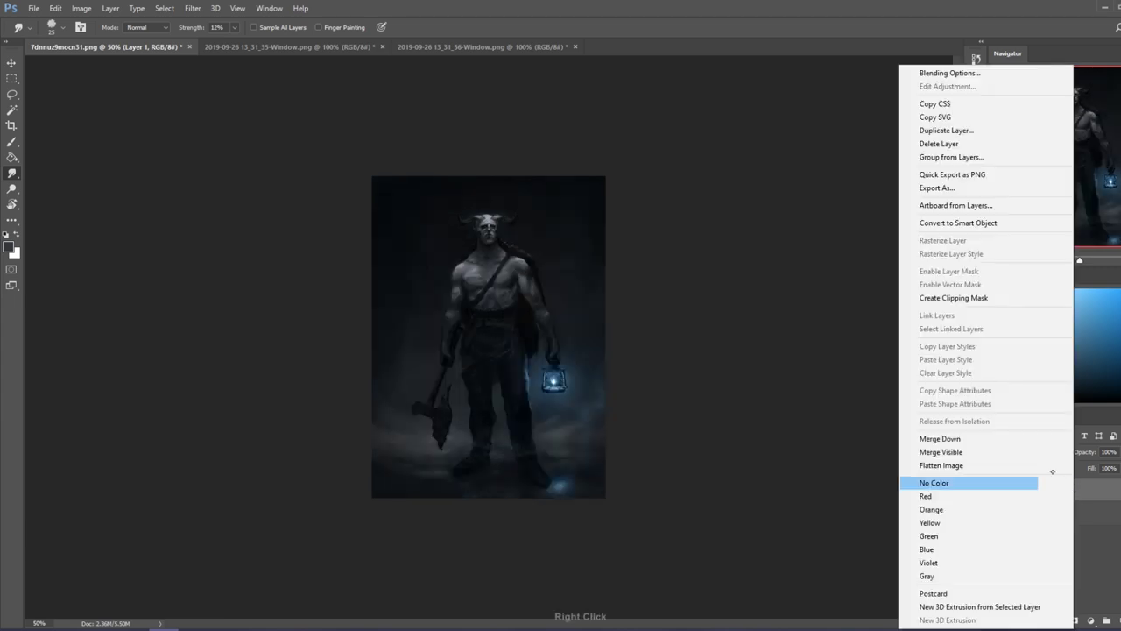
click(983, 436)
key(z)
drag(437, 201, 508, 257)
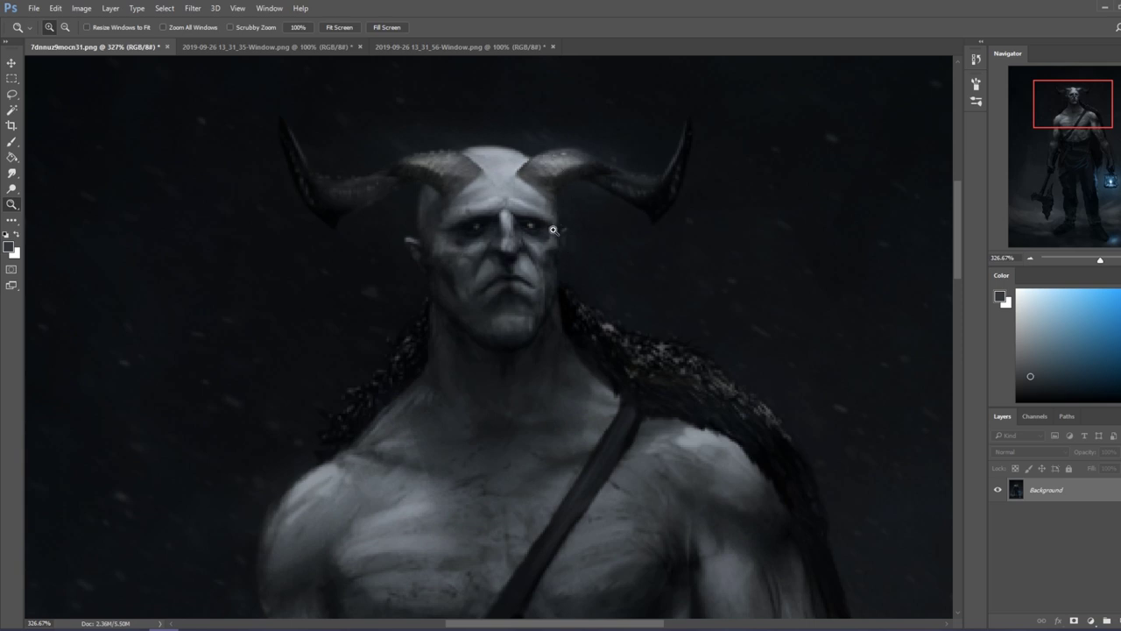
key(l)
mouse_move(526, 230)
mouse_down()
mouse_move(490, 228)
mouse_move(483, 252)
mouse_move(501, 268)
mouse_move(530, 237)
mouse_up()
key(ctrl+j)
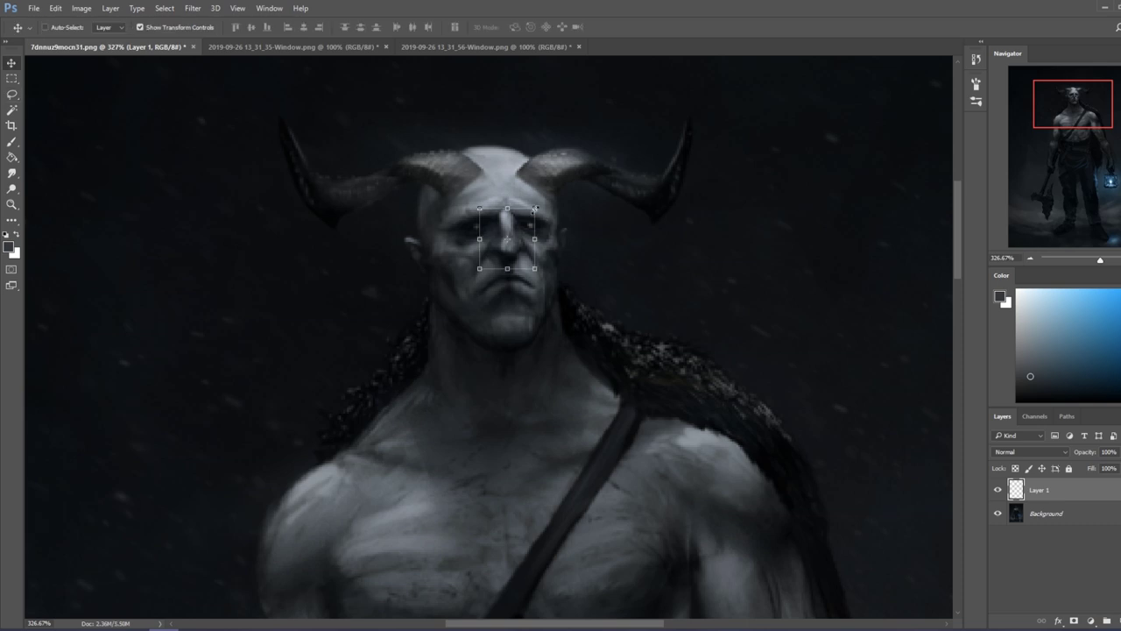
Step: Warp the copied nose on Layer 1 to reshape its lower part
key(ctrl+t)
click(495, 28)
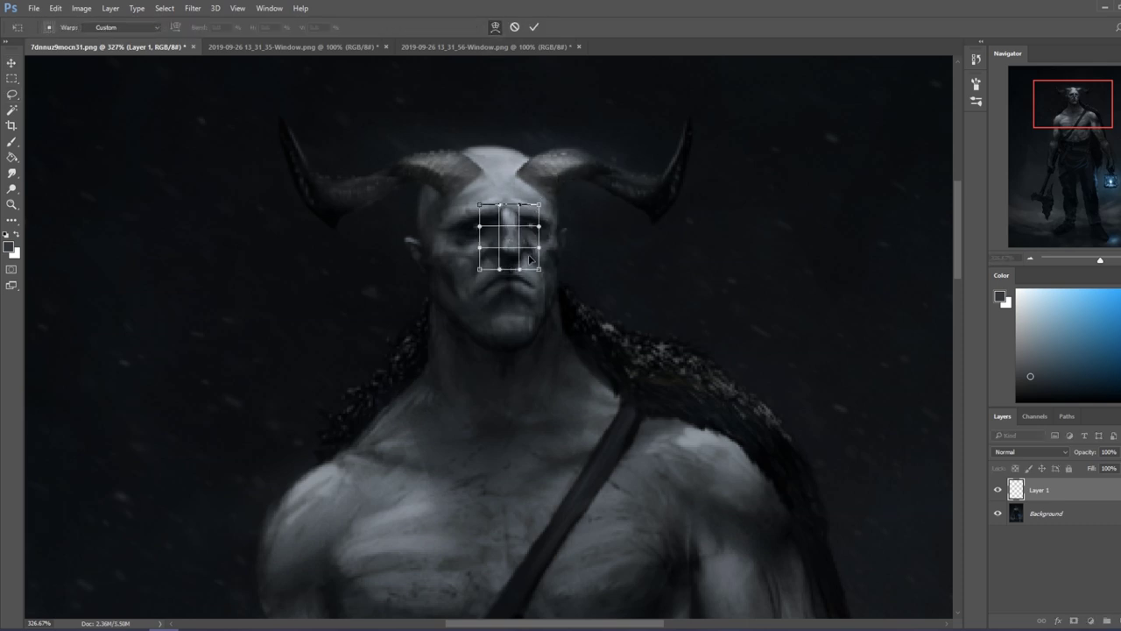
drag(519, 270, 510, 240)
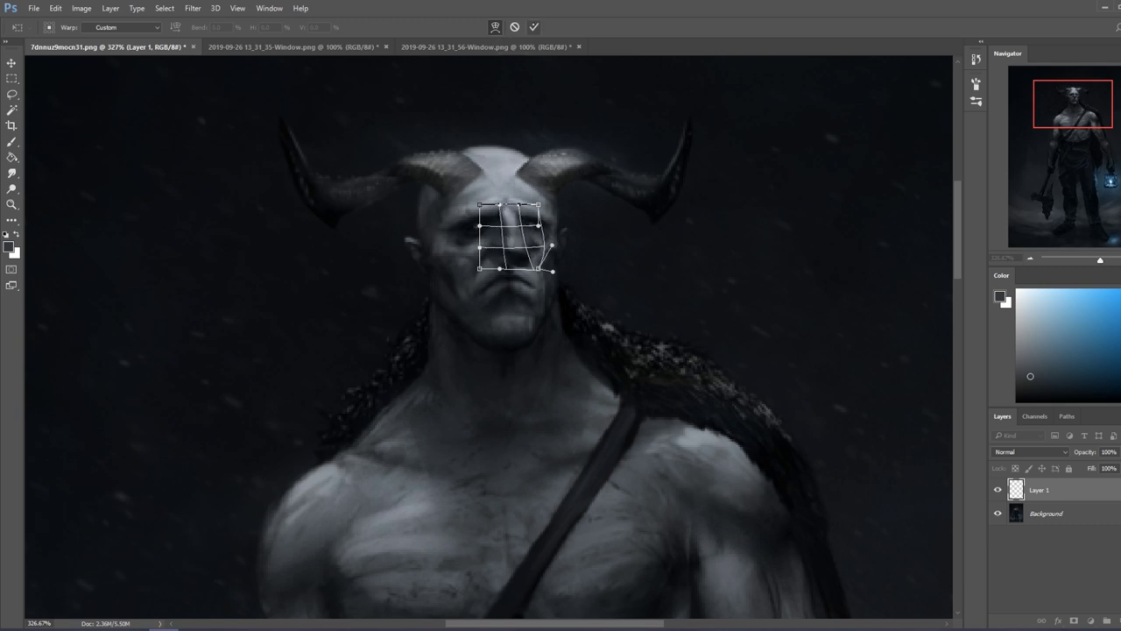
key(Return)
Step: Scale the copied nose to about 88% and nudge it slightly up and to the right
drag(544, 204, 539, 209)
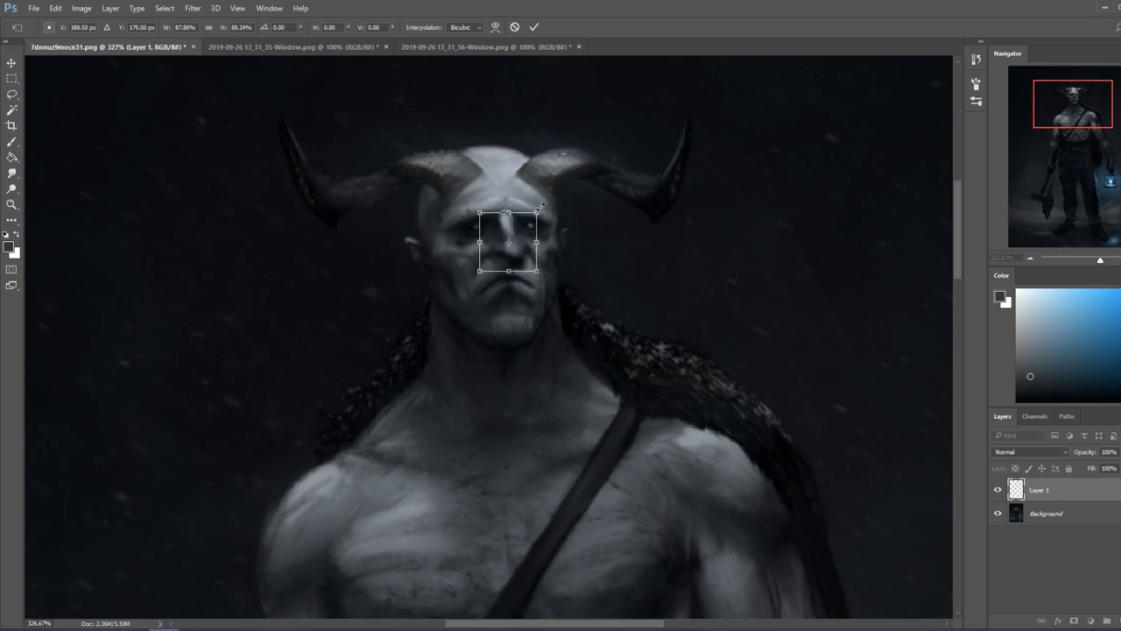
key(Left)
key(Right)
key(Right)
key(Up)
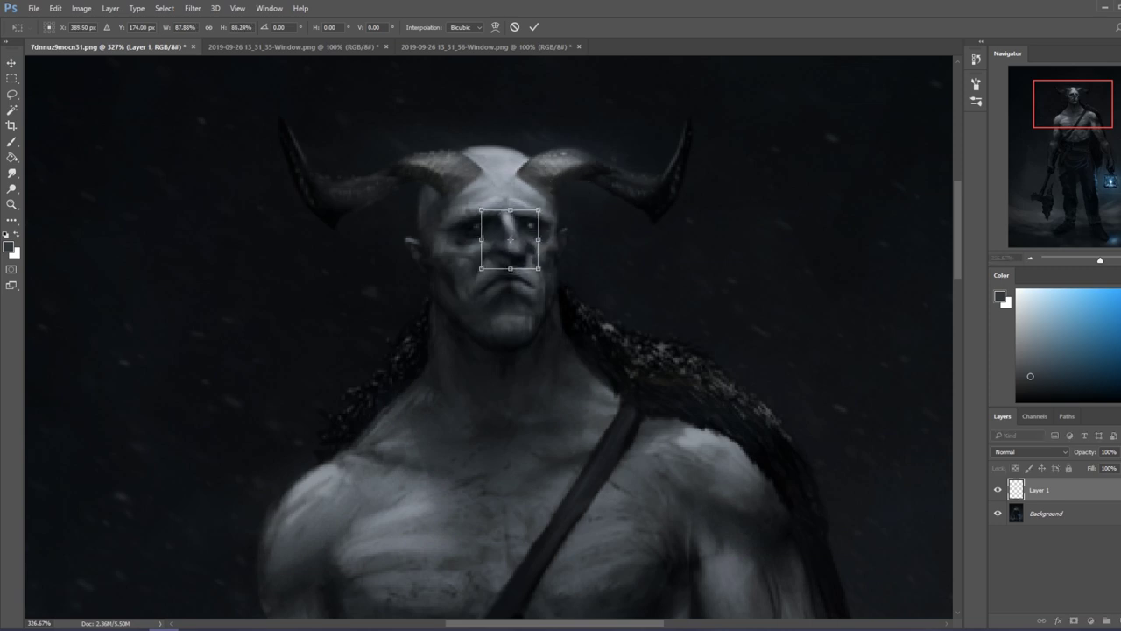
key(Return)
Step: Erase the edges around the copied nose with the textured 80 px eraser preset reduced to 4 px
key(e)
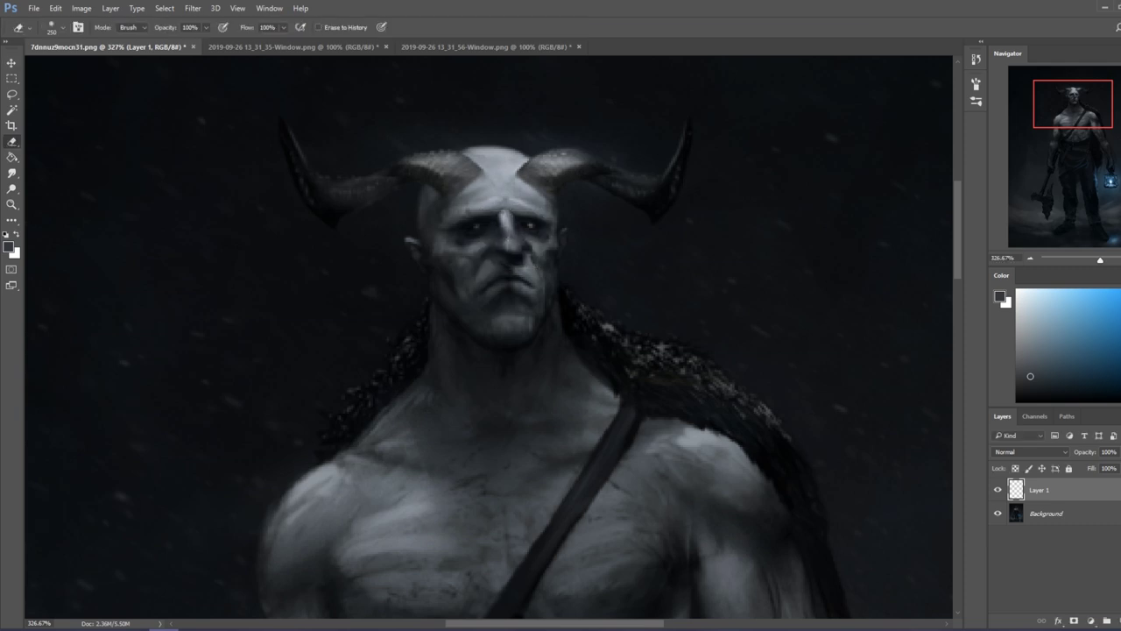
right_click(584, 269)
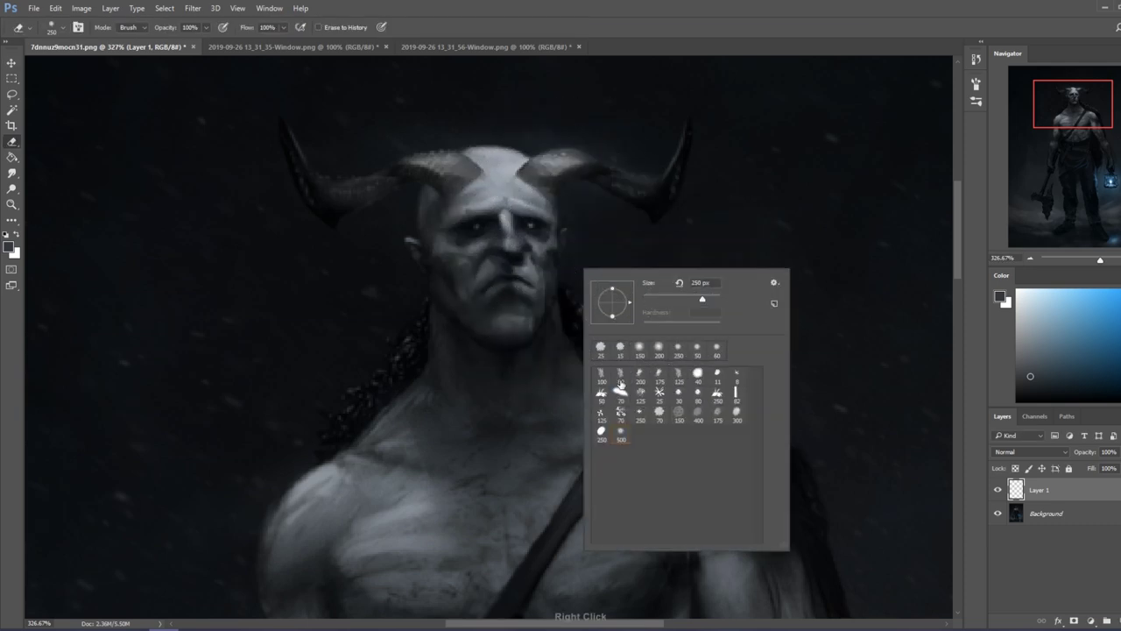
click(620, 382)
click(735, 200)
key(bracketleft)
key(bracketleft)
key(bracketleft)
key(bracketleft)
key(bracketleft)
key(bracketleft)
key(bracketleft)
key(bracketleft)
key(bracketleft)
key(bracketleft)
key(bracketleft)
key(bracketleft)
key(bracketleft)
key(bracketleft)
key(bracketleft)
key(bracketleft)
key(bracketleft)
key(bracketleft)
key(bracketleft)
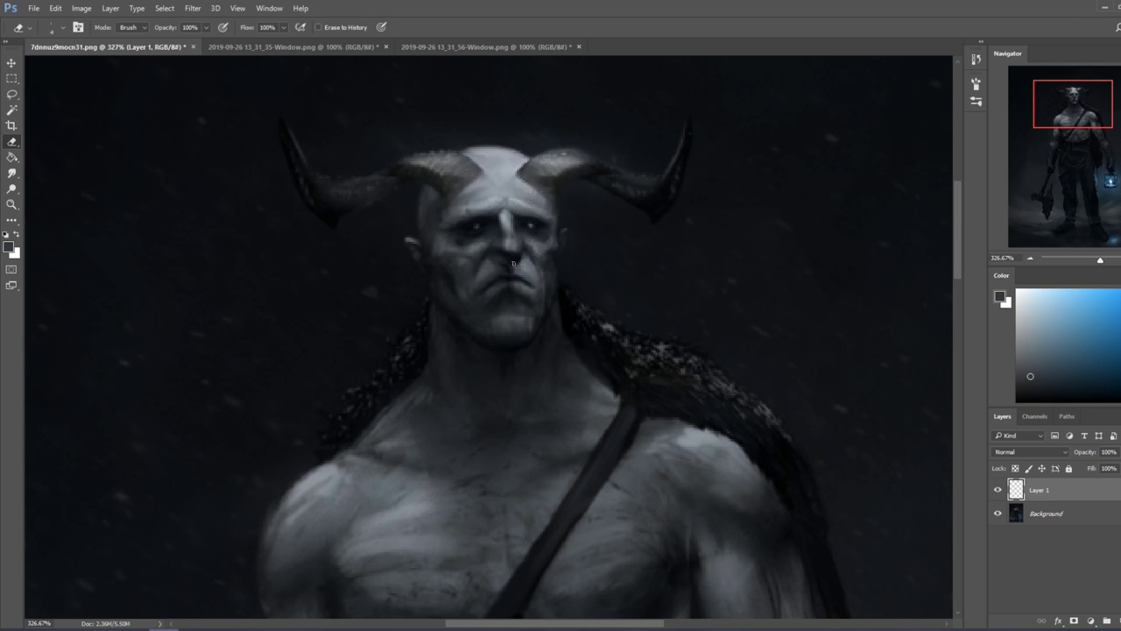
Step: Compare the nose edit at full view with Layer 1 hidden and shown
key(ctrl+0)
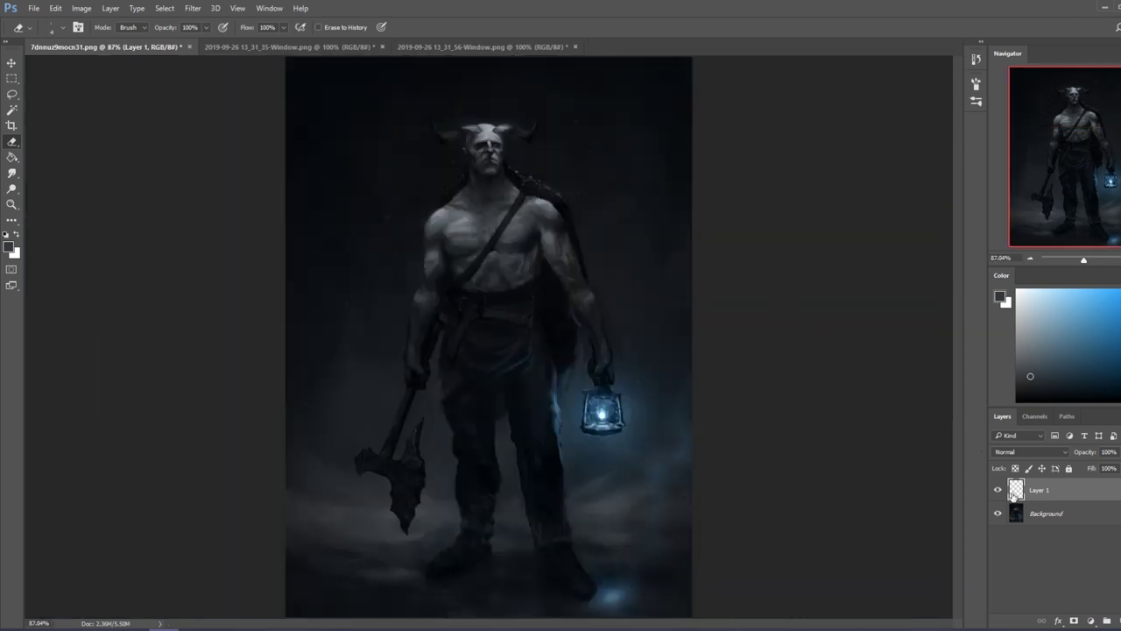
click(1000, 494)
click(998, 492)
click(999, 491)
Step: Merge Layer 1 into the background, and check the composition by flipping the canvas horizontally and back
right_click(1057, 488)
click(1001, 437)
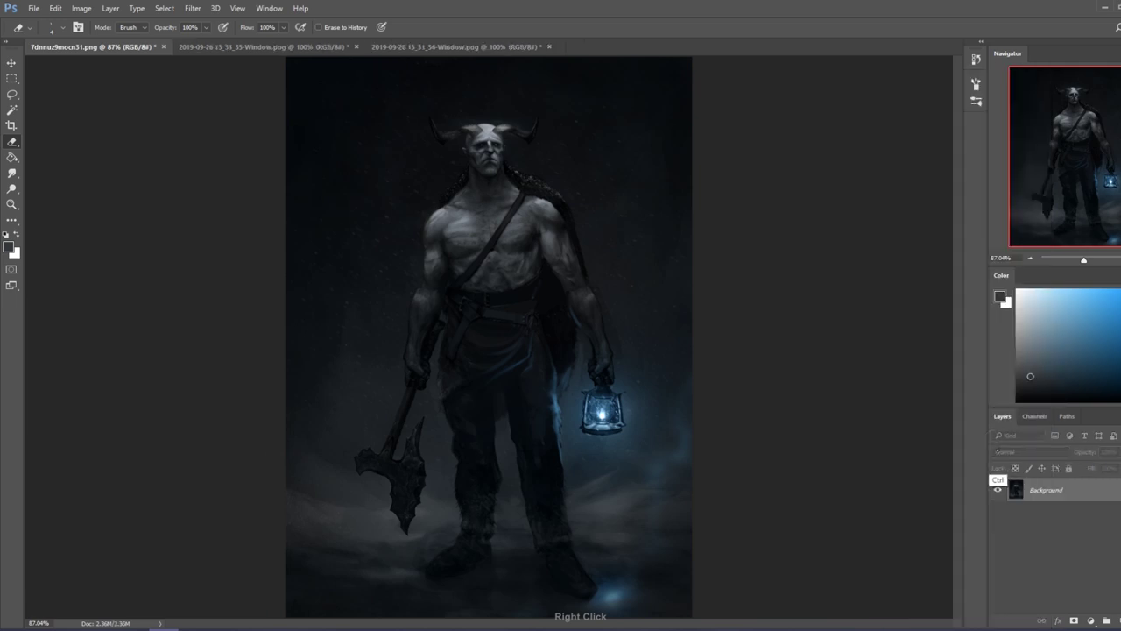
key(ctrl+shift+h)
key(ctrl+shift+h)
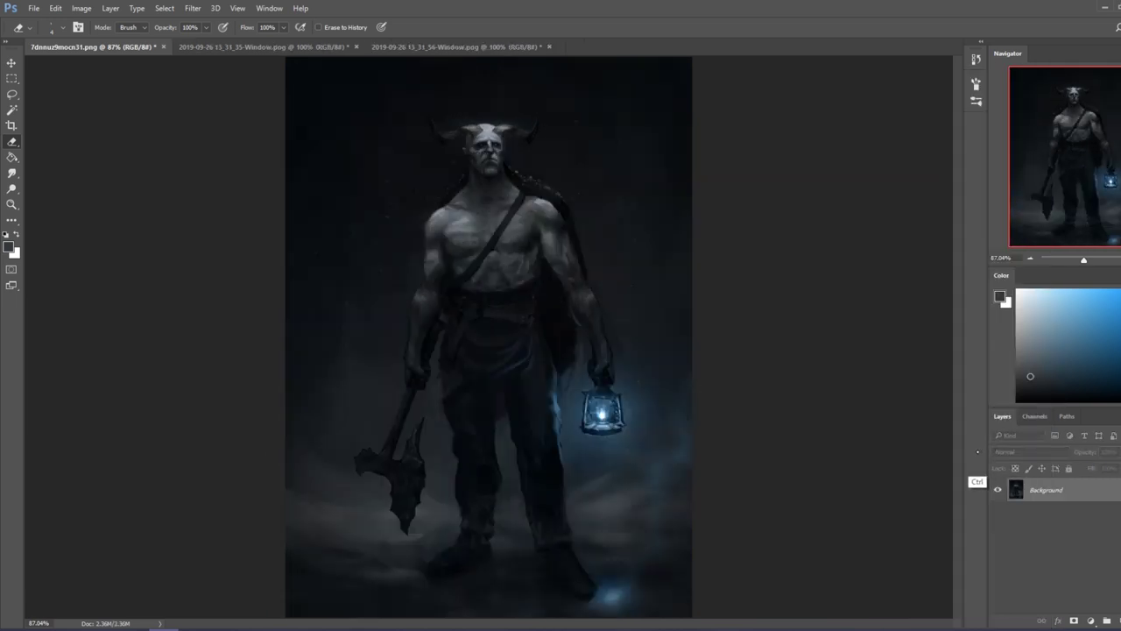
Step: Sample greys from the face and touch up its lantern-side edge with the 30 px brush preset, reduced in size
key(z)
drag(445, 119, 564, 217)
key(b)
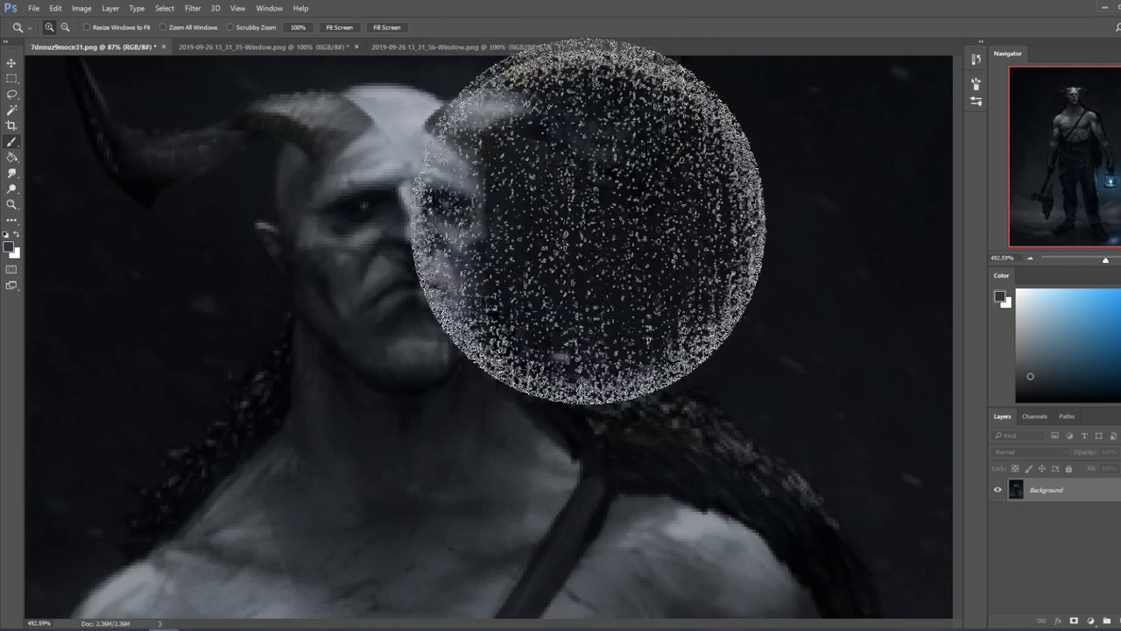
alt+click(468, 238)
right_click(520, 208)
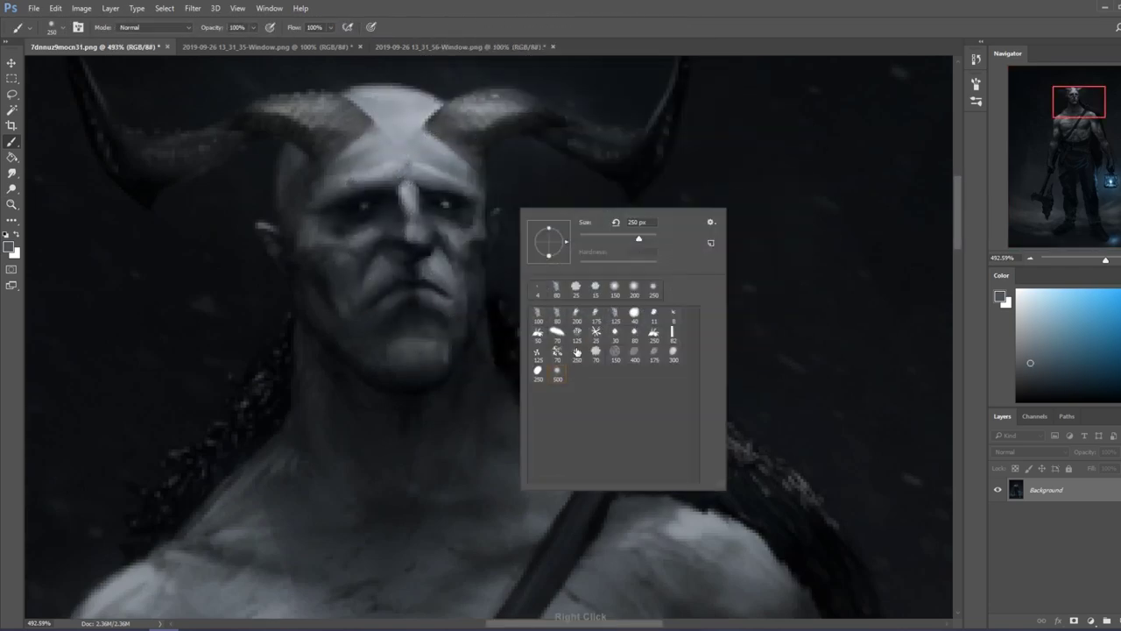
click(615, 333)
click(461, 263)
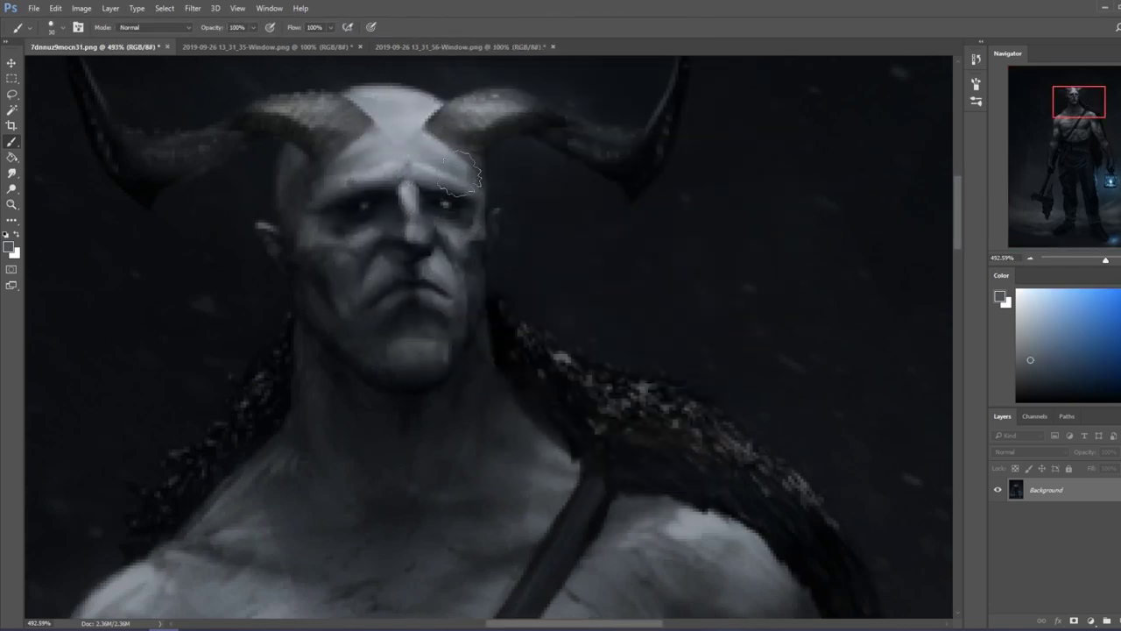
key(bracketleft)
key(bracketleft)
key(bracketleft)
key(bracketleft)
key(bracketleft)
Step: Flip the canvas horizontally, paint sampled dark greys around the jaw and neck, and flip it back
key(ctrl+0)
key(ctrl+shift+h)
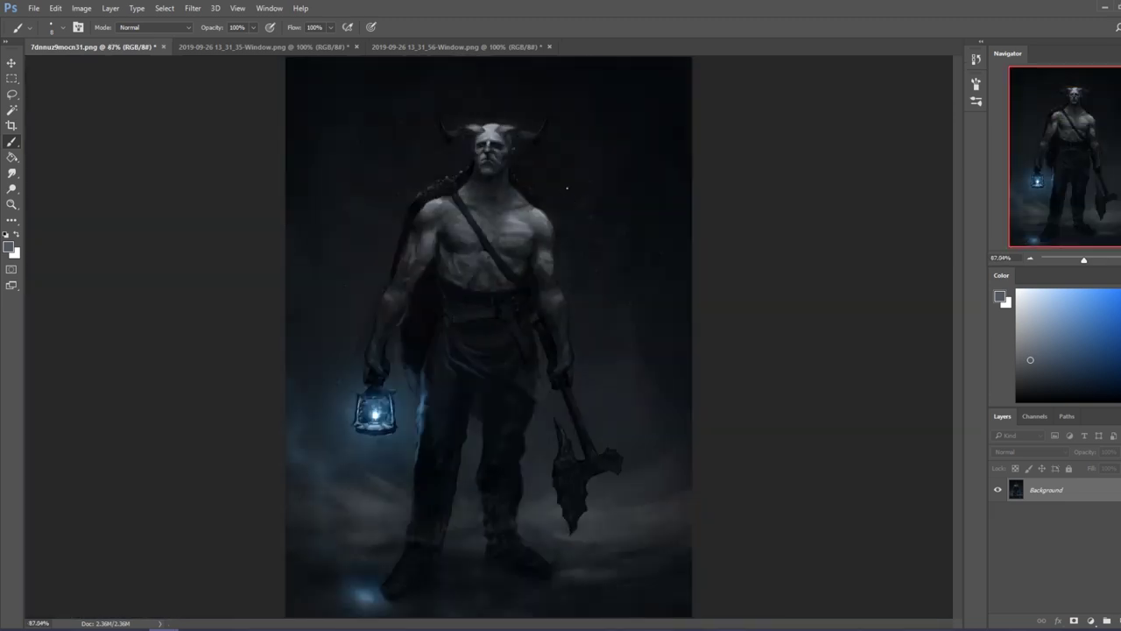
alt+click(476, 184)
alt+click(480, 172)
alt+click(496, 175)
alt+click(543, 182)
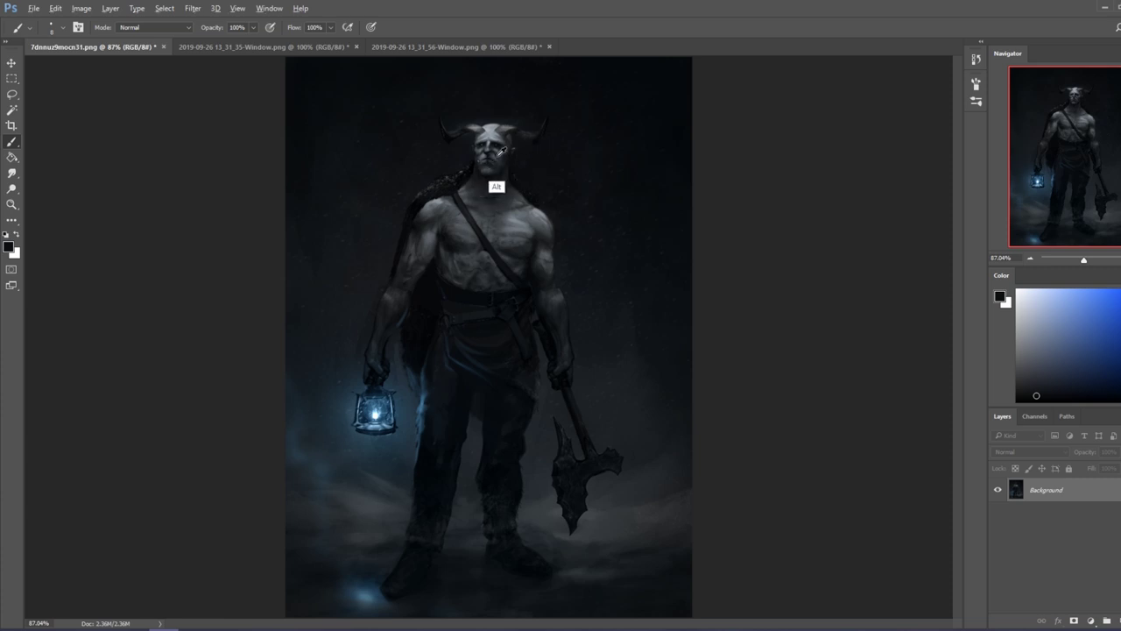
alt+click(489, 181)
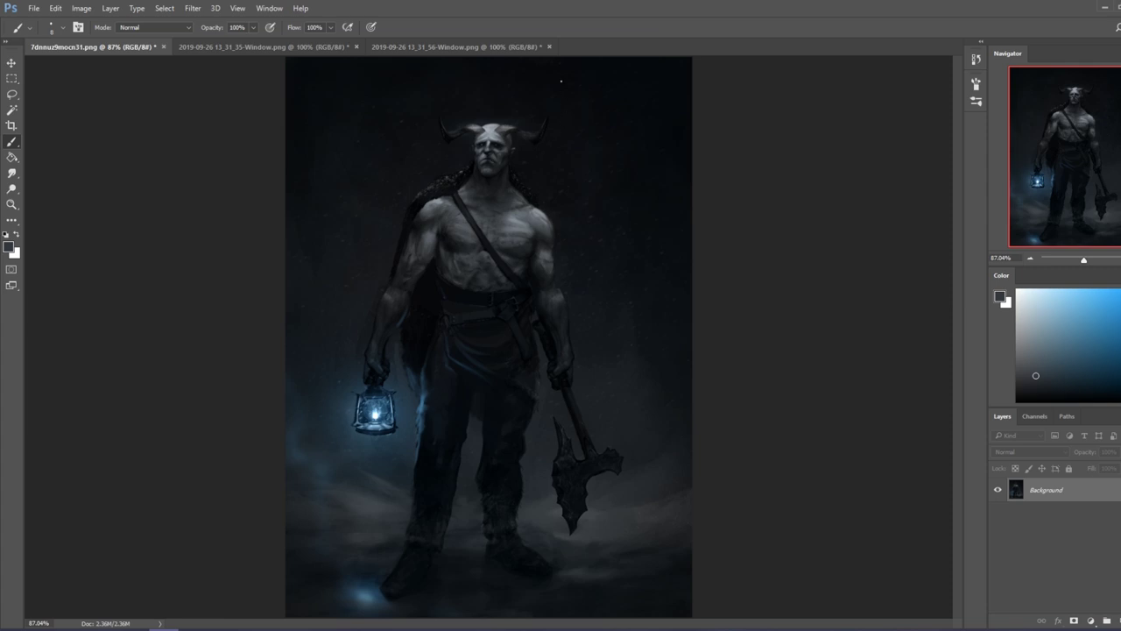
alt+click(497, 182)
key(ctrl+f)
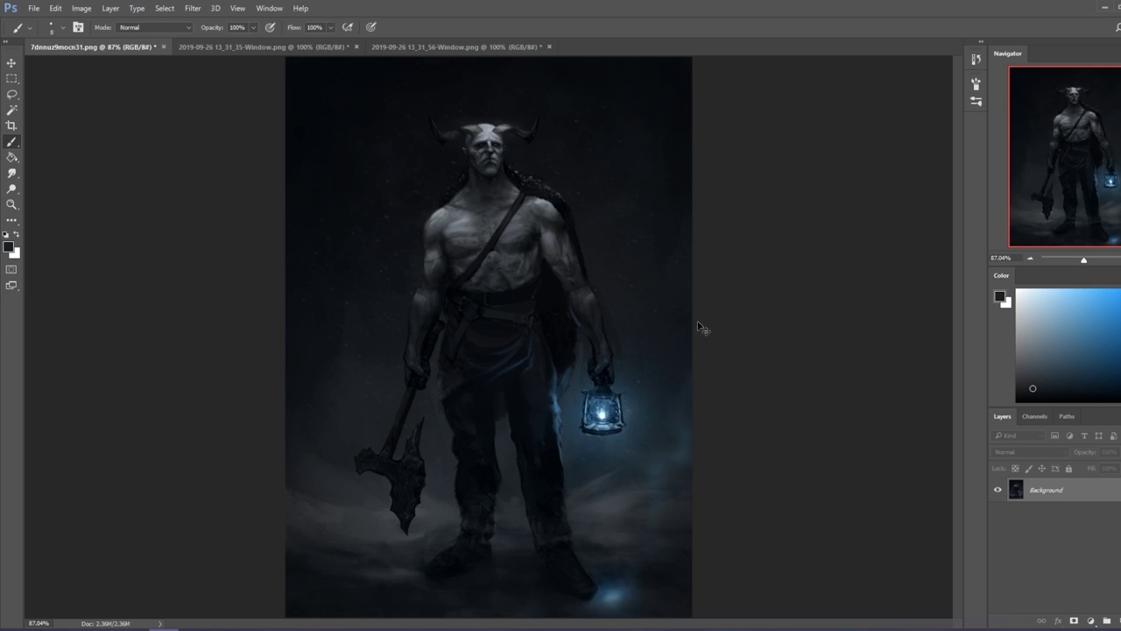
Step: Darken the painting with the Burn tool on shadows at 15% exposure, Protect Tones off and the brush enlarged to 250 px
key(ctrl+minus)
key(ctrl+minus)
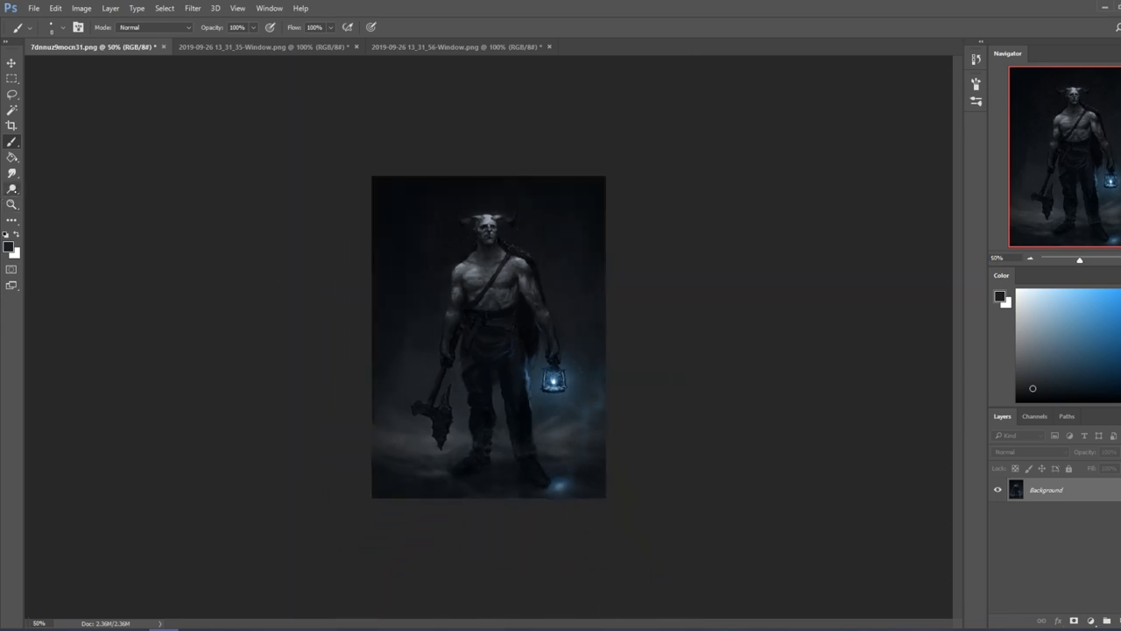
click(11, 189)
click(62, 200)
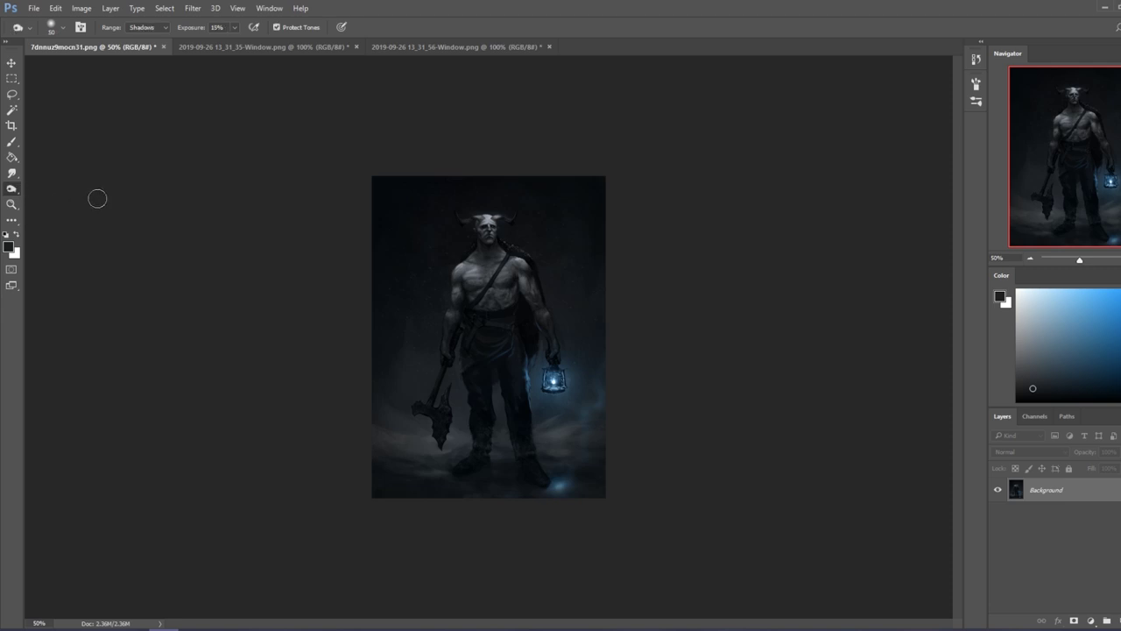
key(bracketleft)
key(bracketleft)
key(bracketleft)
key(bracketleft)
key(bracketleft)
key(bracketleft)
key(bracketleft)
key(bracketleft)
key(bracketleft)
key(bracketleft)
key(bracketleft)
click(277, 27)
key(bracketright)
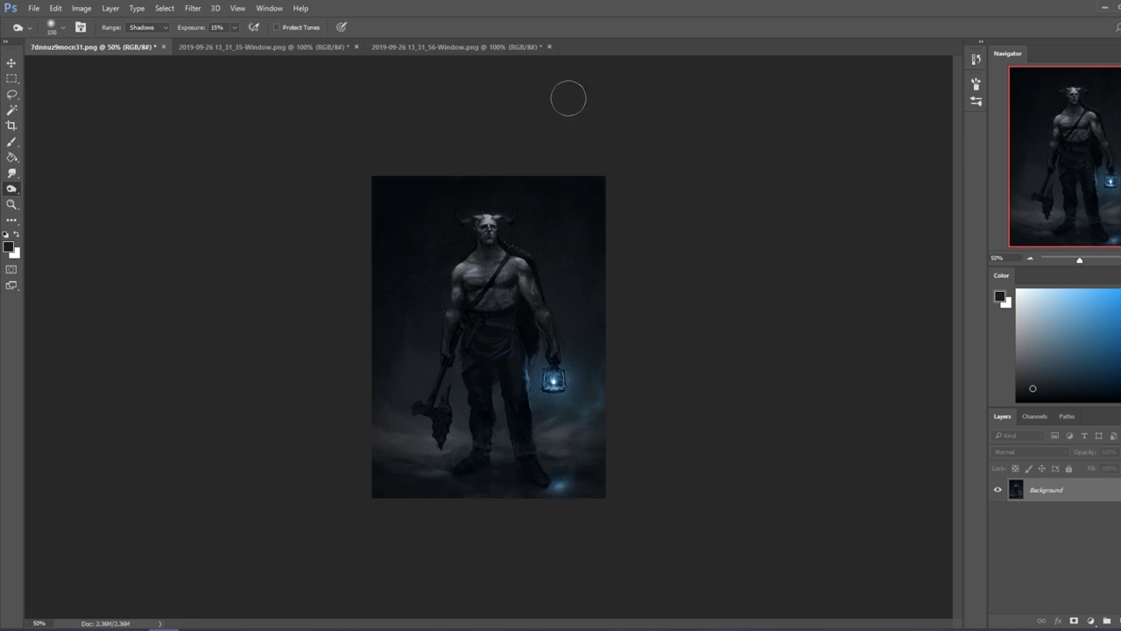
key(bracketright)
key(bracketright)
key(bracketright)
key(bracketright)
key(bracketright)
key(bracketright)
key(bracketright)
Step: Brighten parts of the figure with the Dodge tool on midtones at 100% exposure, using a 40 px brush
right_click(12, 189)
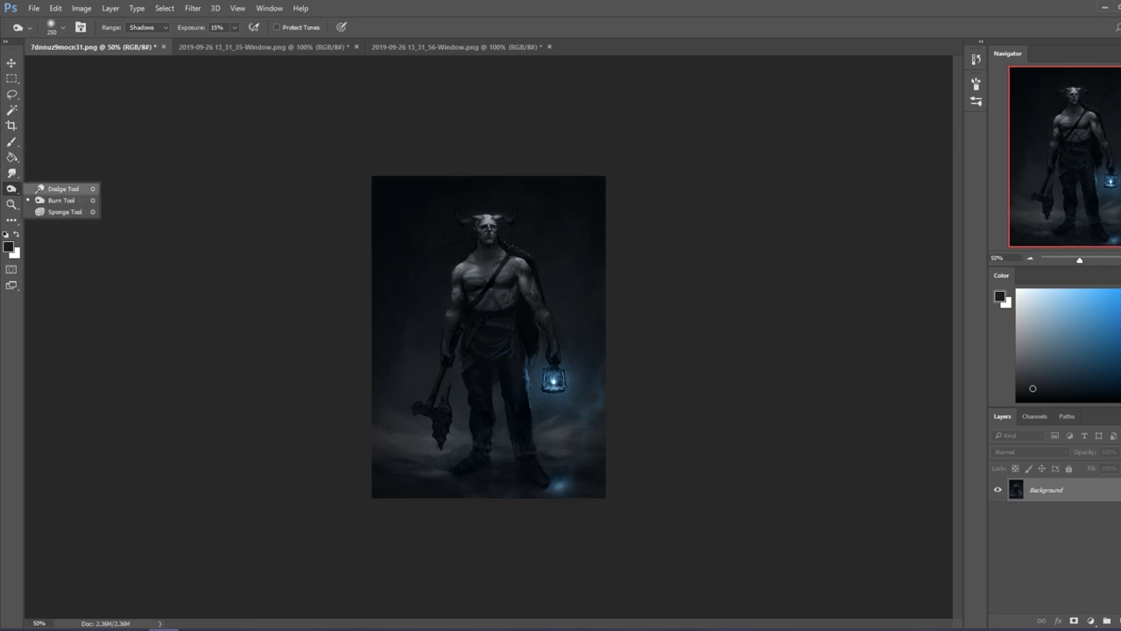
click(44, 188)
click(149, 28)
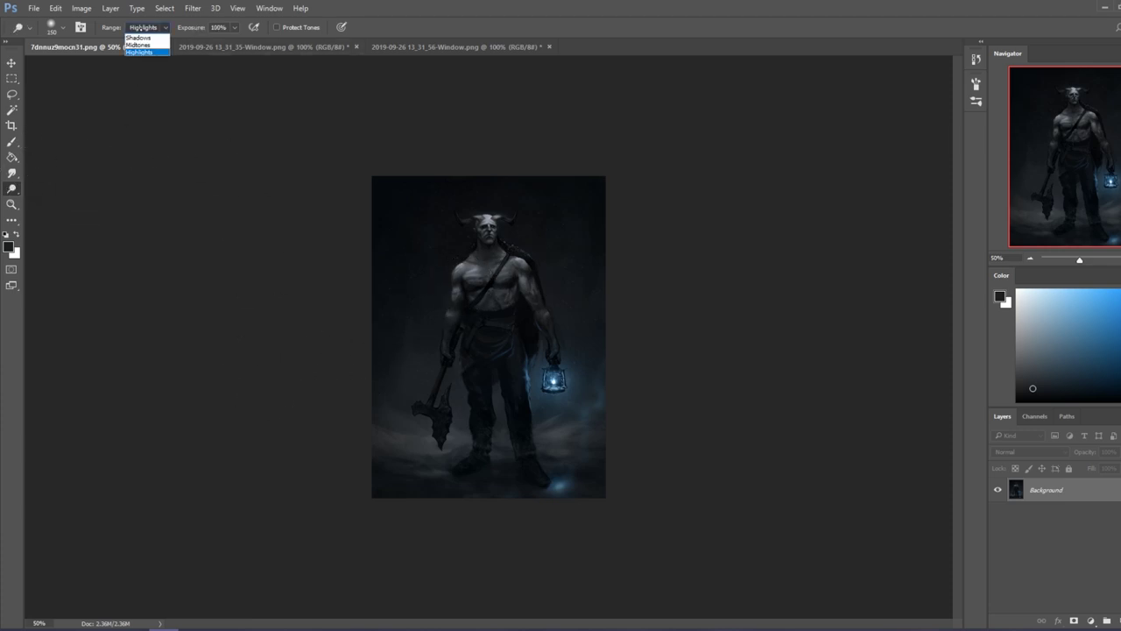
click(147, 52)
click(149, 28)
click(144, 44)
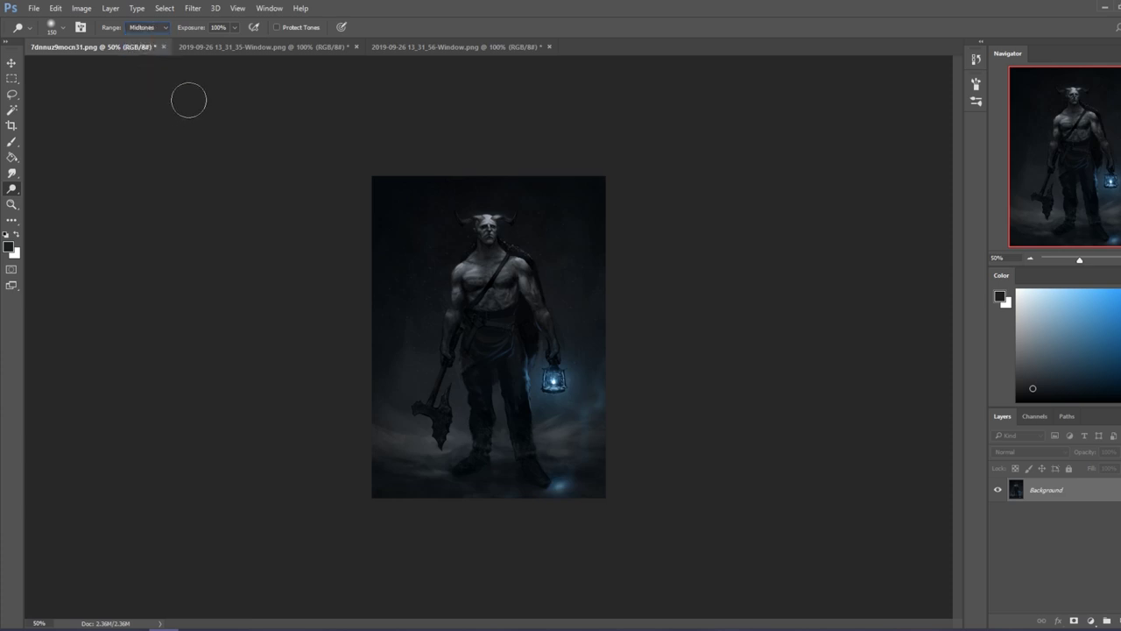
key(bracketleft)
key(bracketleft)
key(bracketleft)
key(bracketleft)
key(bracketleft)
key(bracketleft)
key(bracketleft)
key(bracketleft)
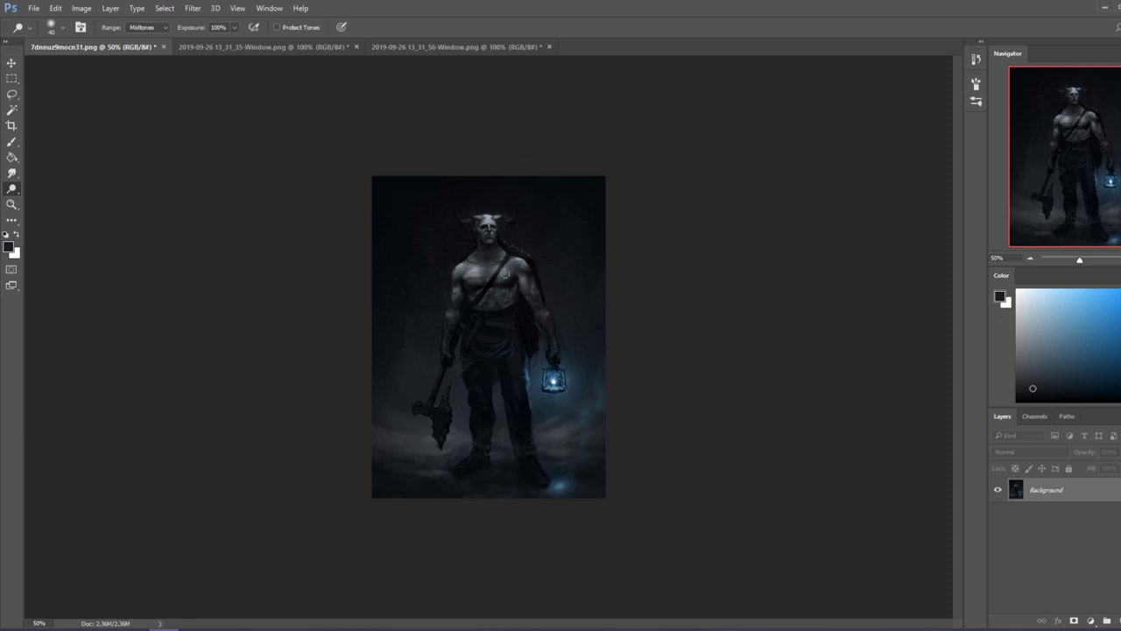
Step: Sample a dark blue-grey and retouch the area around the shoulder strap with a textured brush at about 25 px
key(ctrl)
key(b)
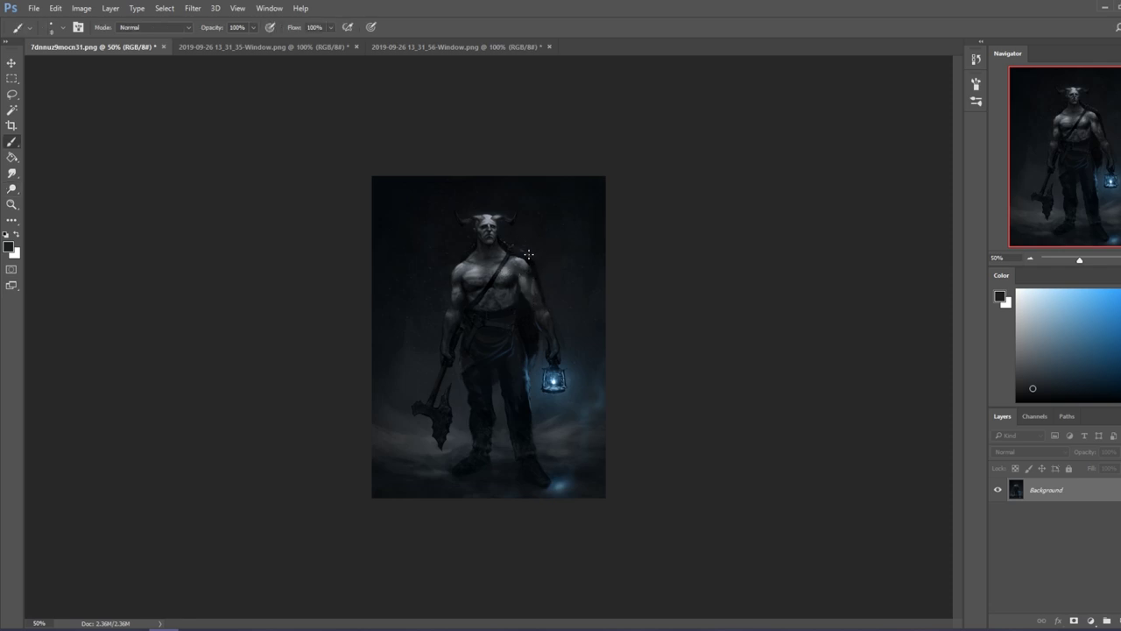
right_click(547, 254)
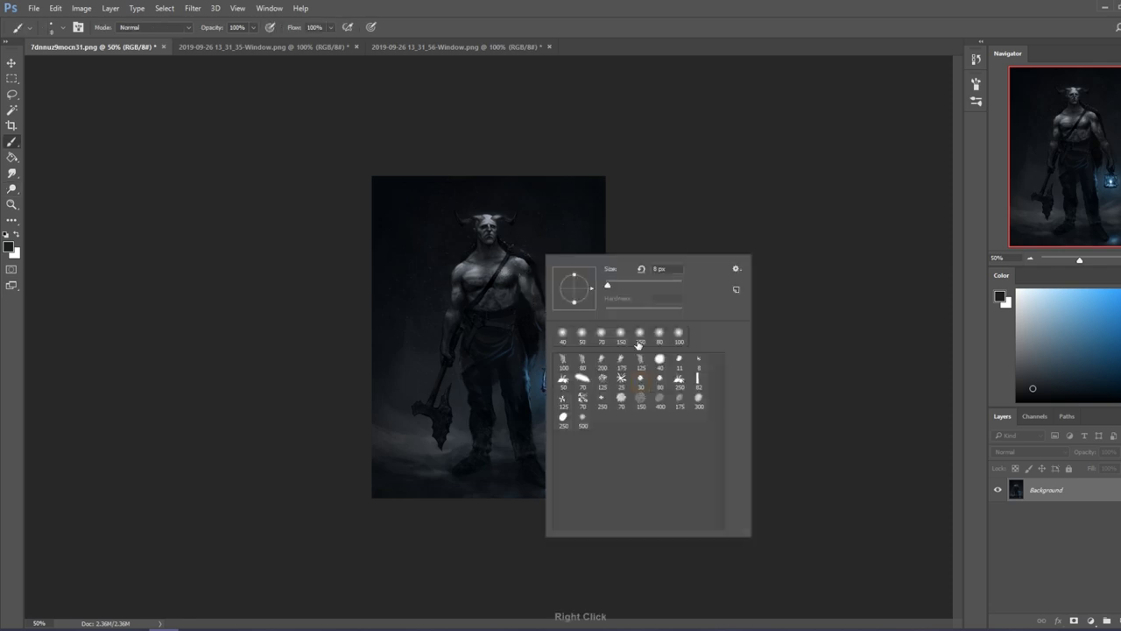
alt+click(507, 263)
key([)
key([)
key([)
key([)
key([)
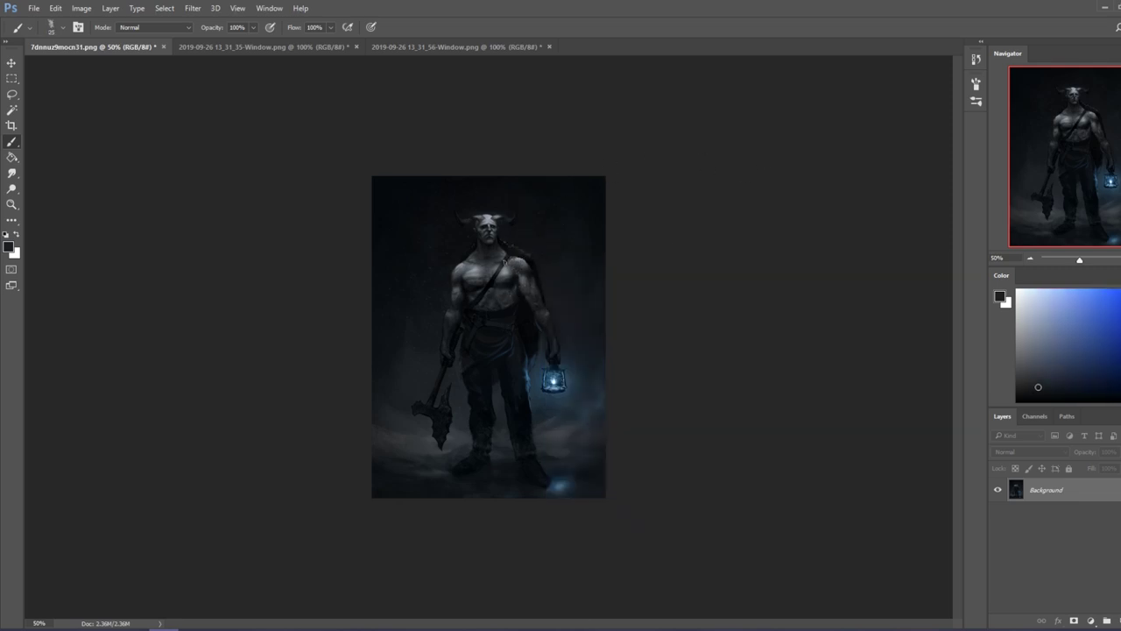
key(bracketright)
key(bracketleft)
Step: Try cropping the canvas slightly narrower at its sides
key(ctrl+a)
key(c)
drag(373, 339, 378, 339)
key(Return)
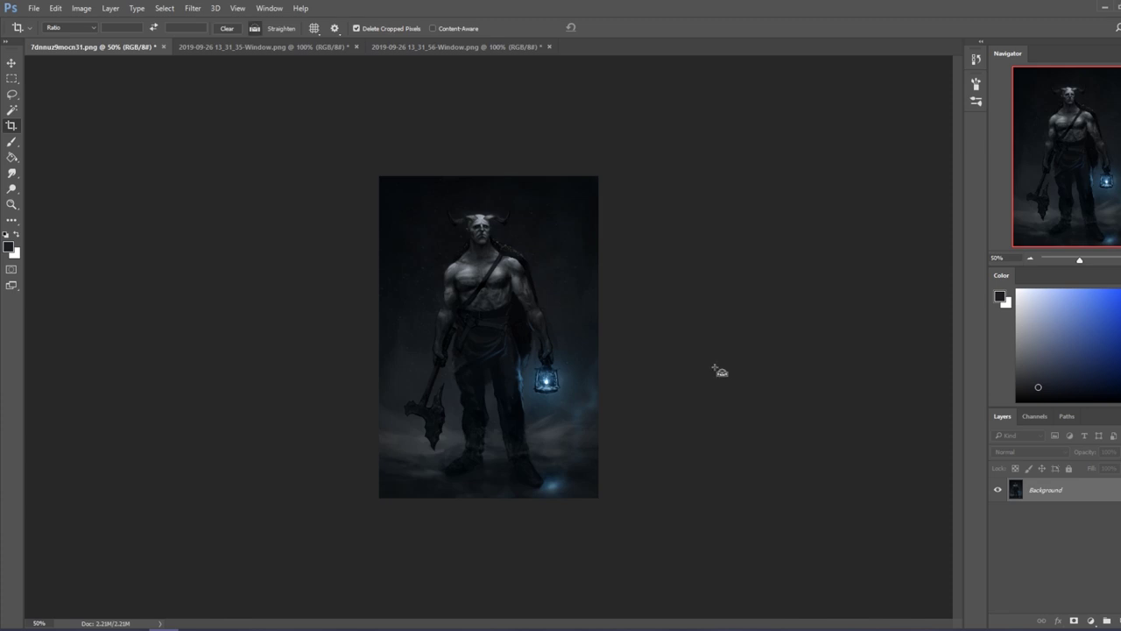
key(ctrl+z)
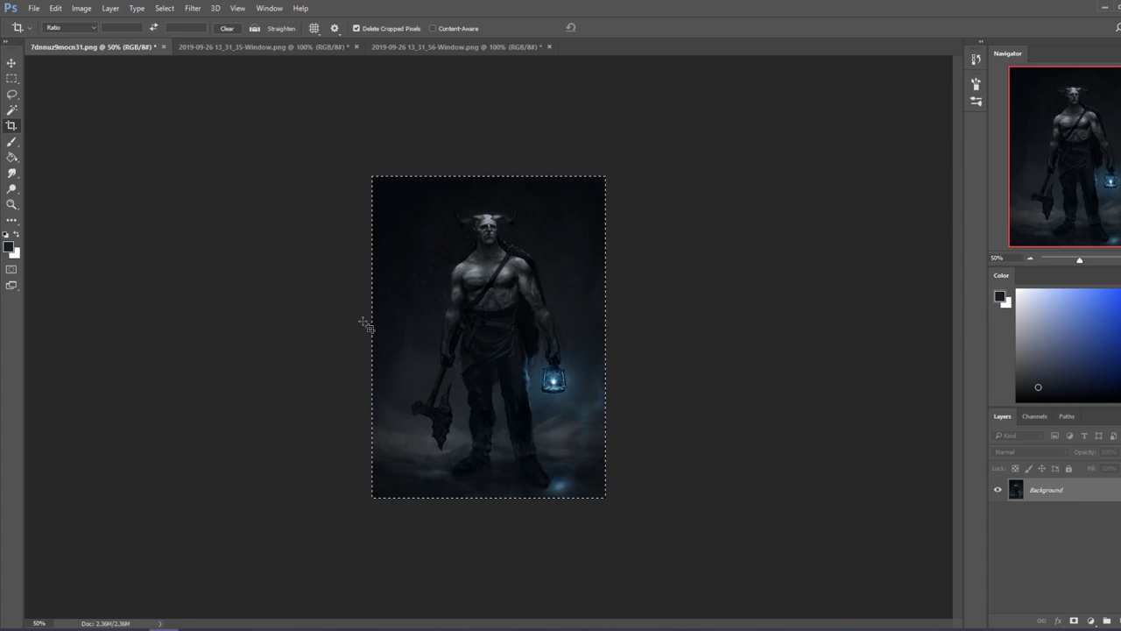
Step: Try the narrower canvas crop again, and undo it by stepping back through the history
key(m)
key(c)
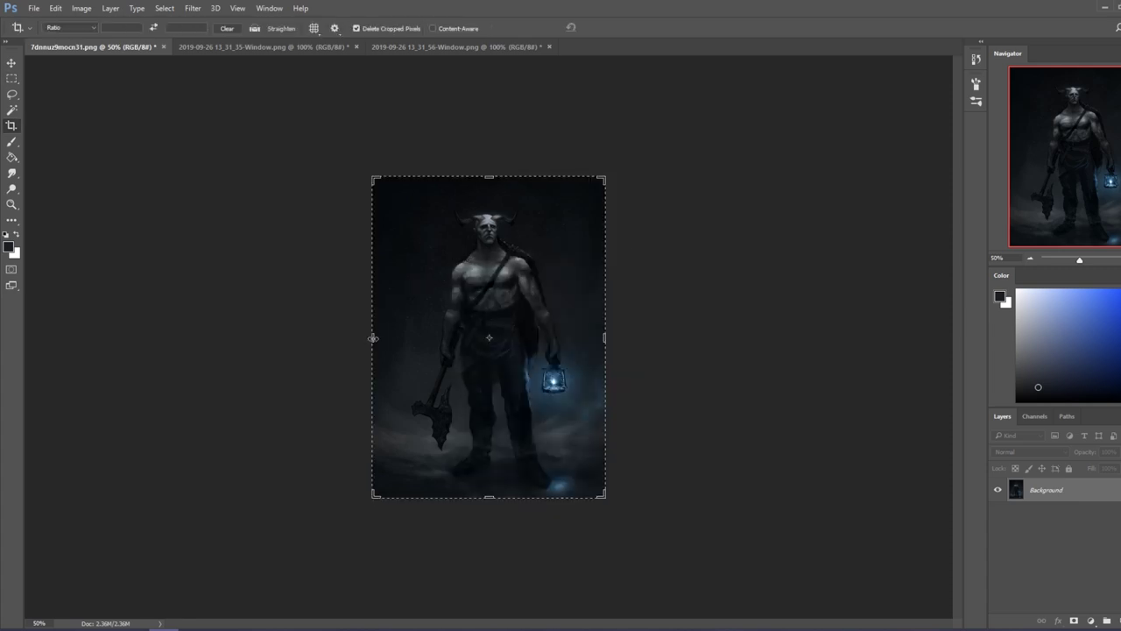
key(Return)
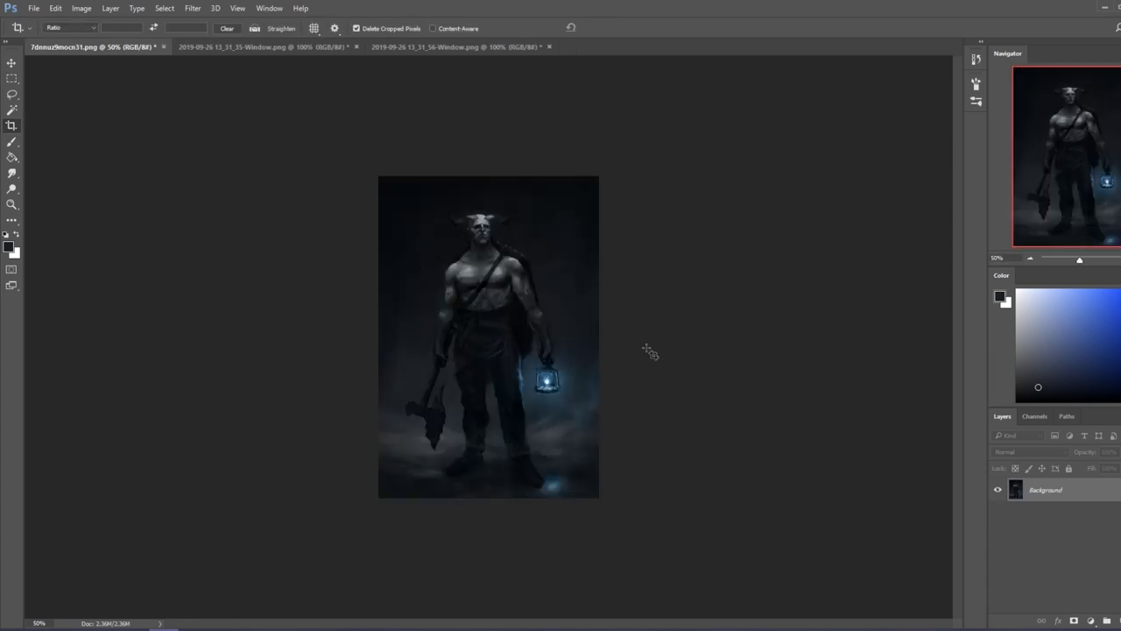
click(977, 60)
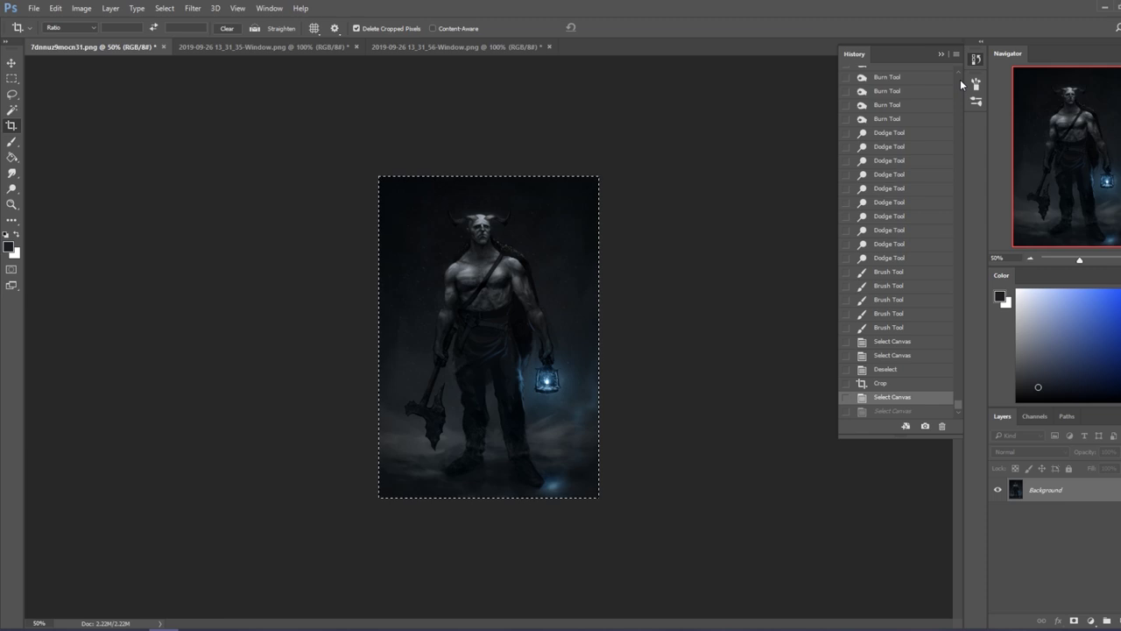
key(ctrl+alt+z)
key(ctrl+alt+z)
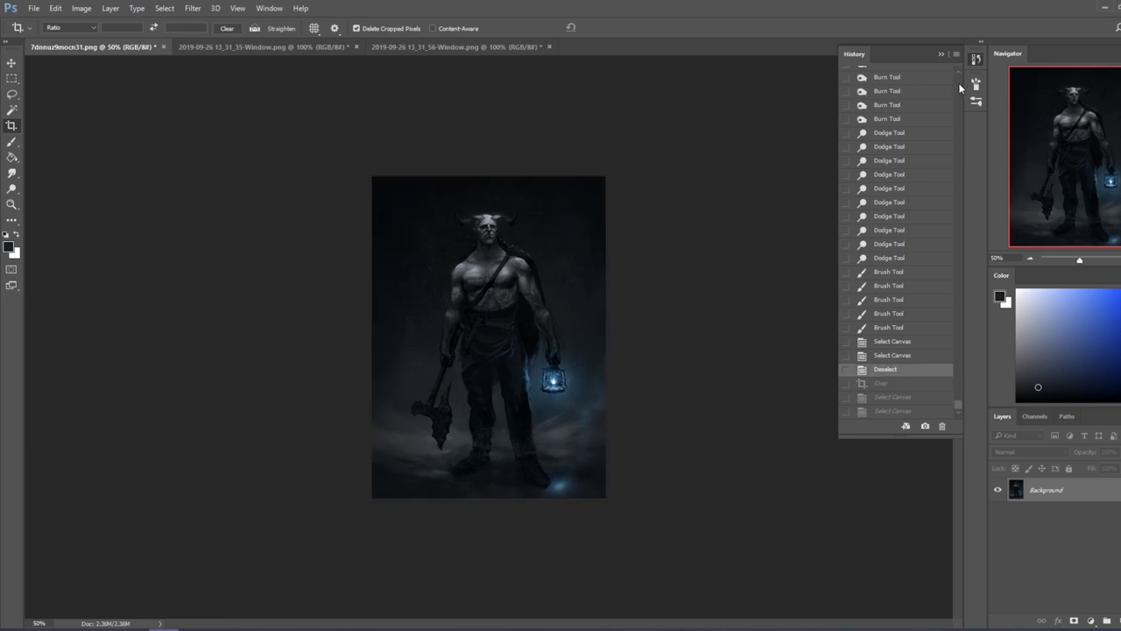
Step: Restore the painting's original opened state from the history and paste the whole finished painting over it as a new layer
key(ctrl+a)
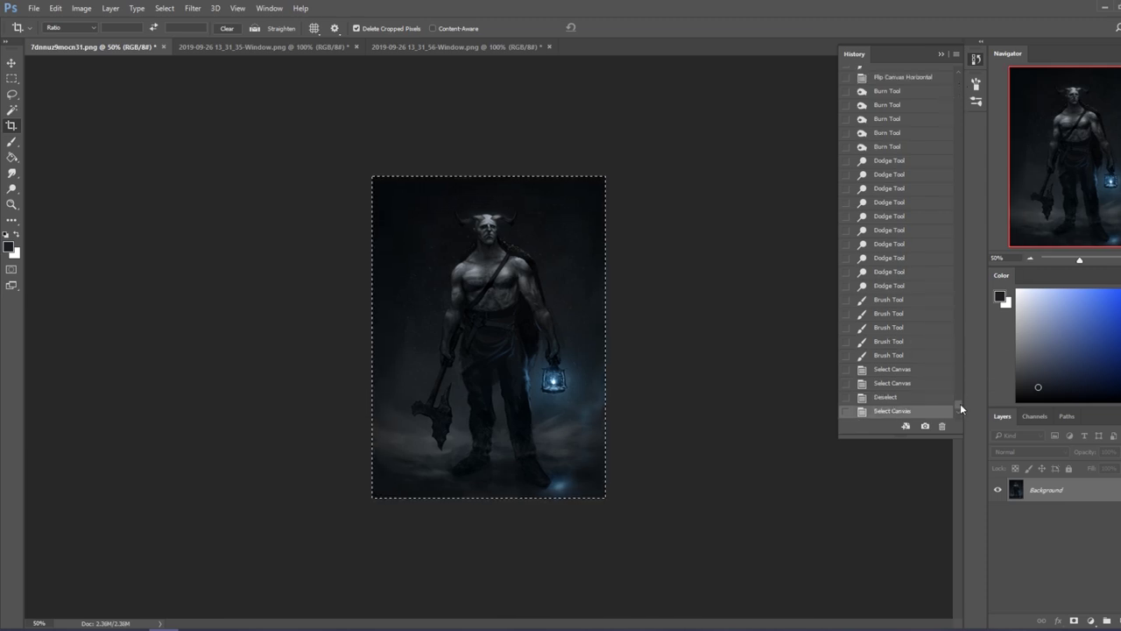
drag(960, 404, 958, 81)
click(909, 80)
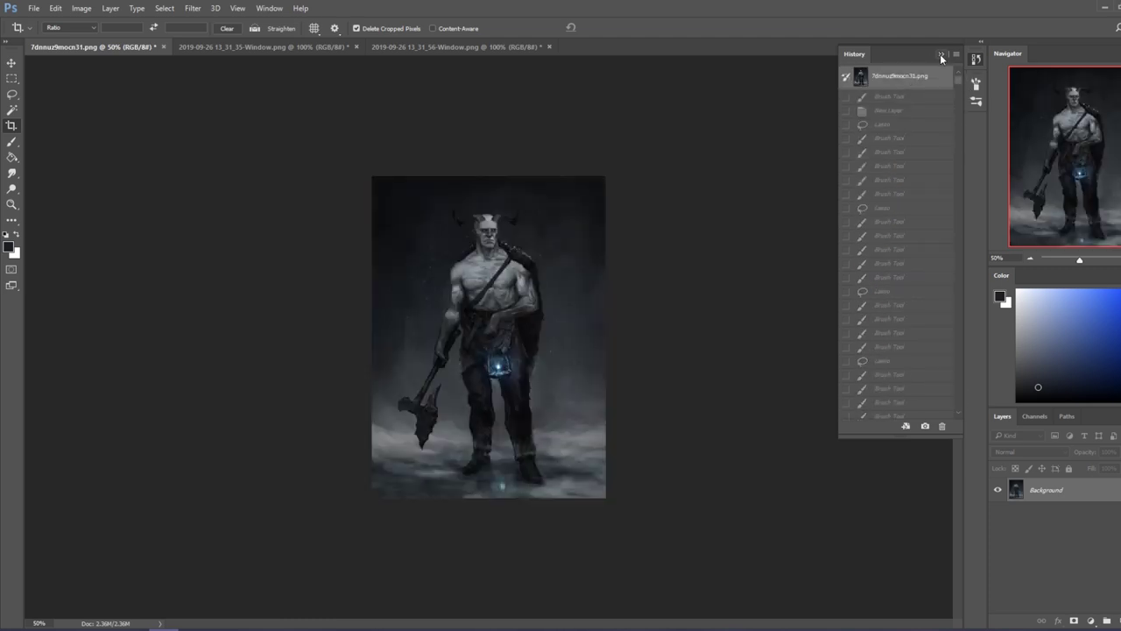
click(941, 53)
key(ctrl+v)
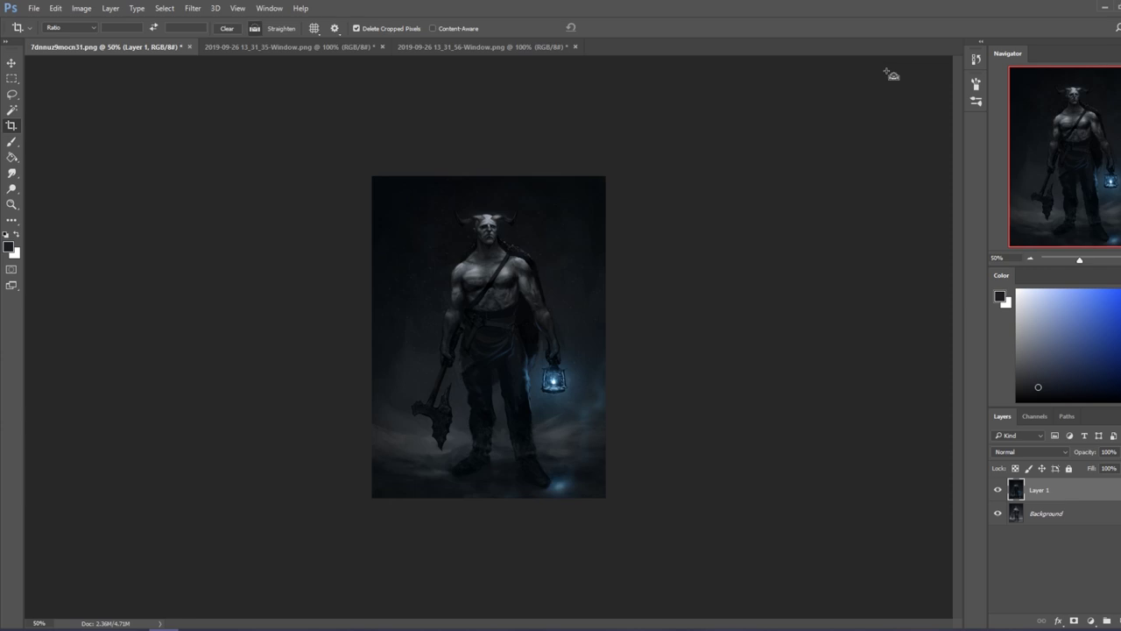
Step: Compare the reworked painting with the original at 66.67% zoom by hiding and showing Layer 1 twice
key(ctrl+plus)
key(ctrl+plus)
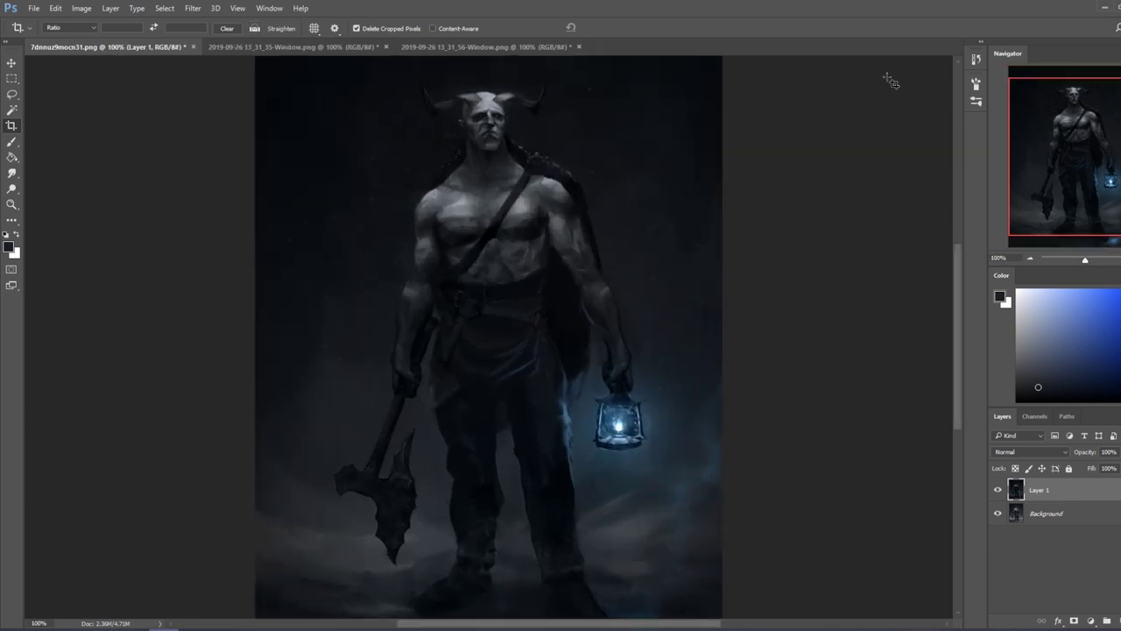
key(ctrl+minus)
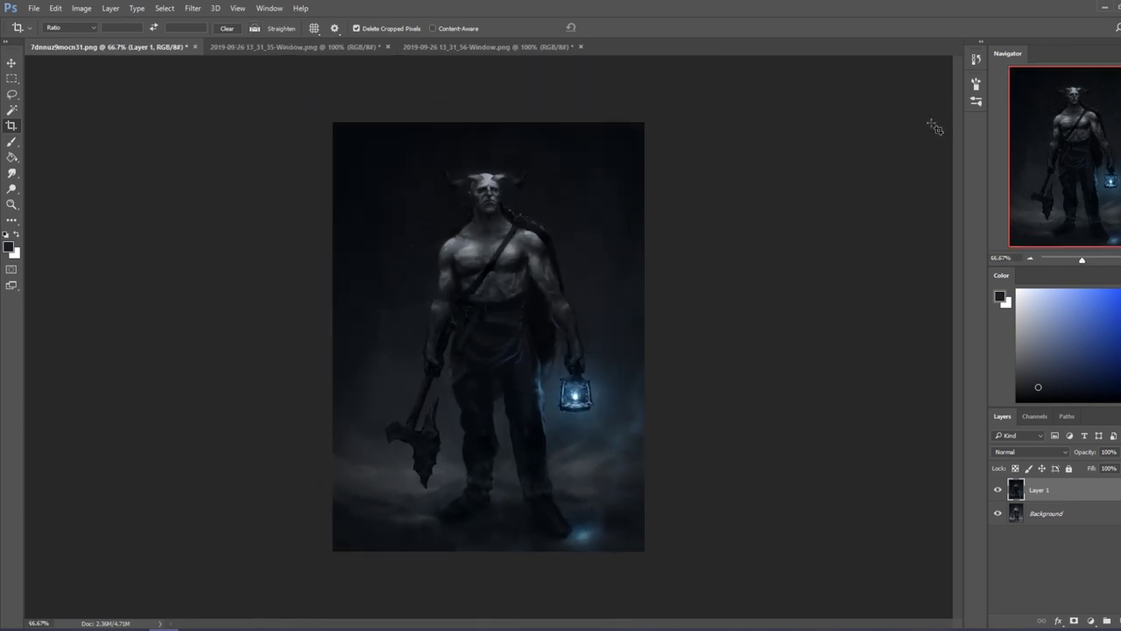
click(999, 491)
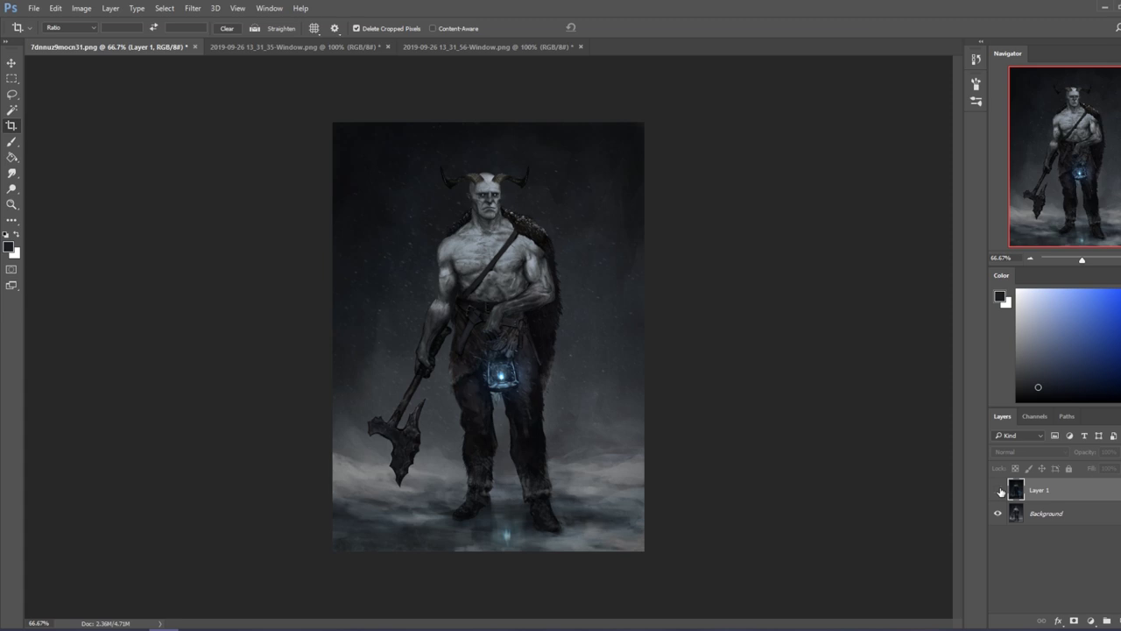
click(999, 490)
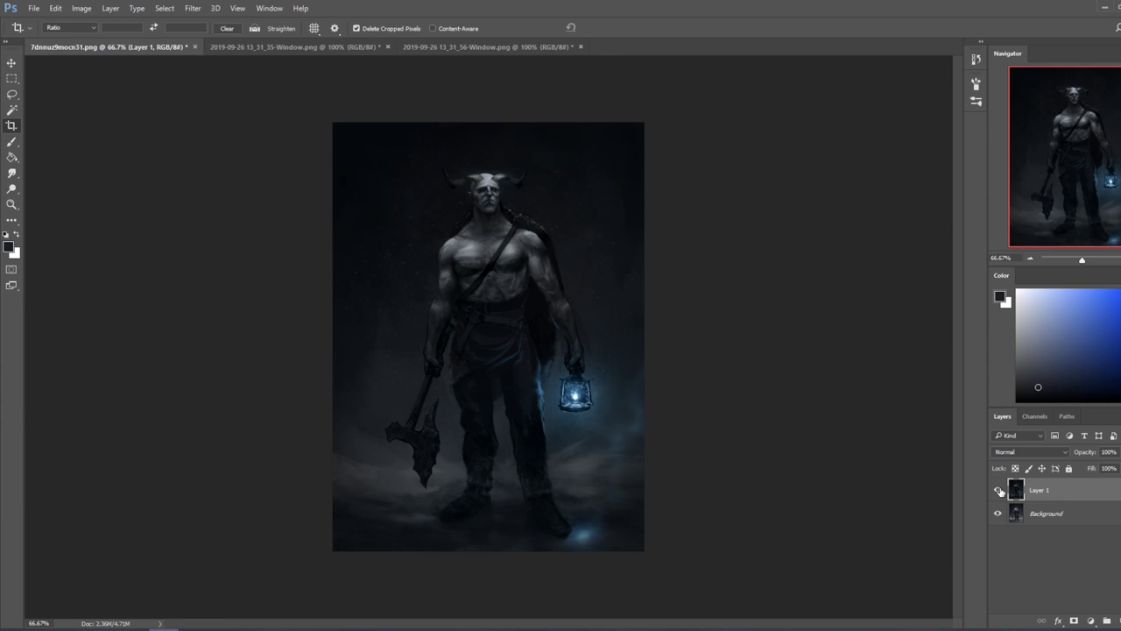
click(999, 491)
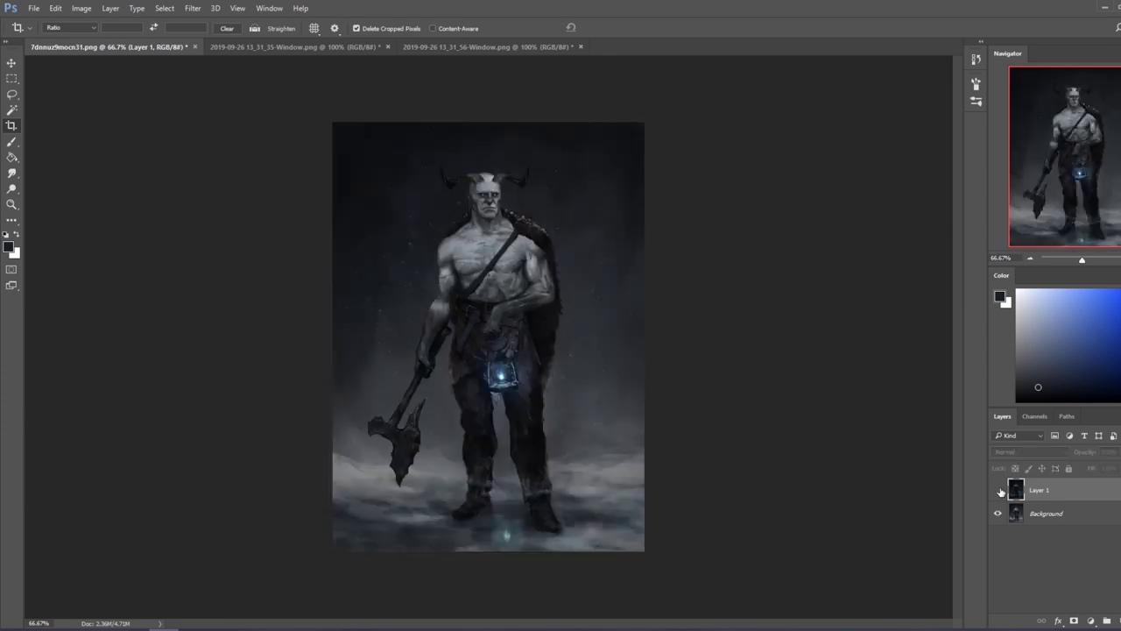
click(999, 490)
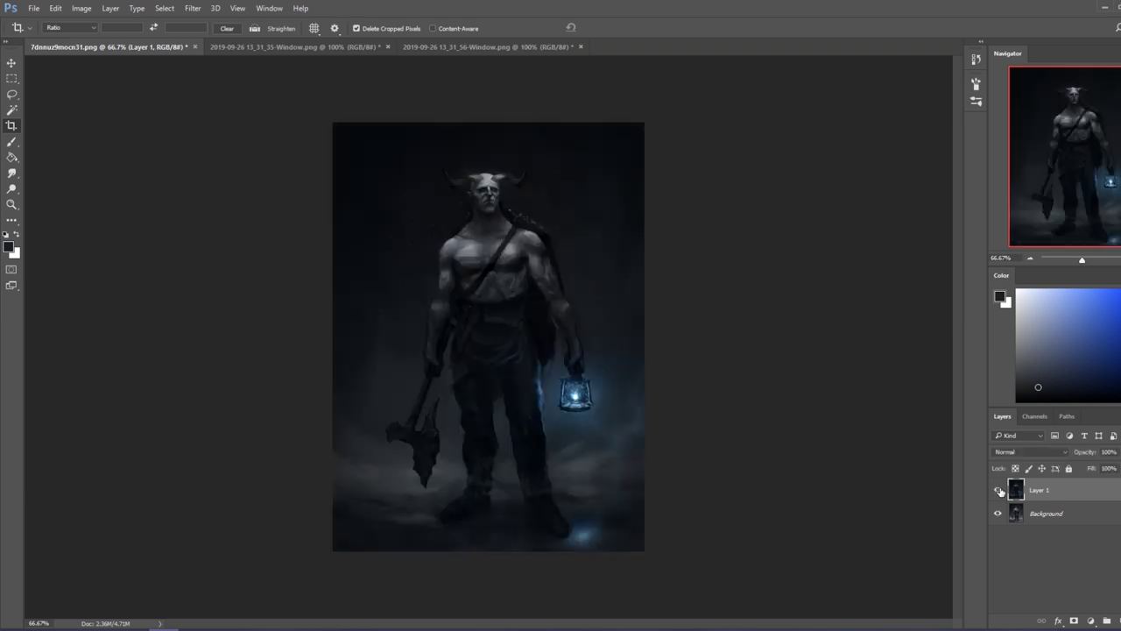
click(331, 50)
click(474, 48)
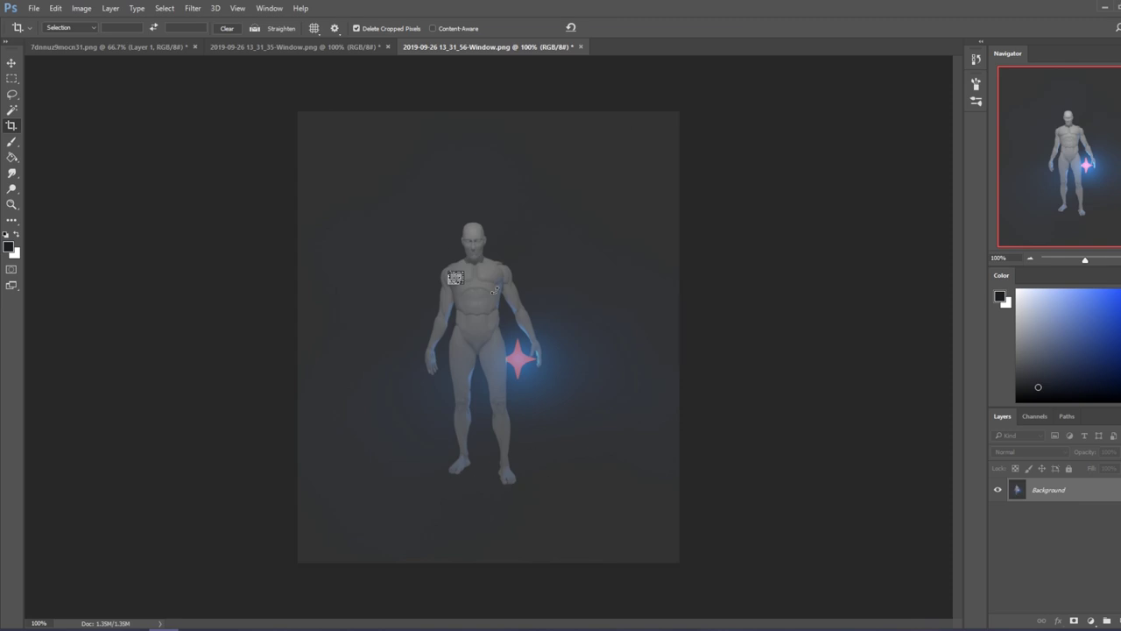
key(m)
right_click(521, 249)
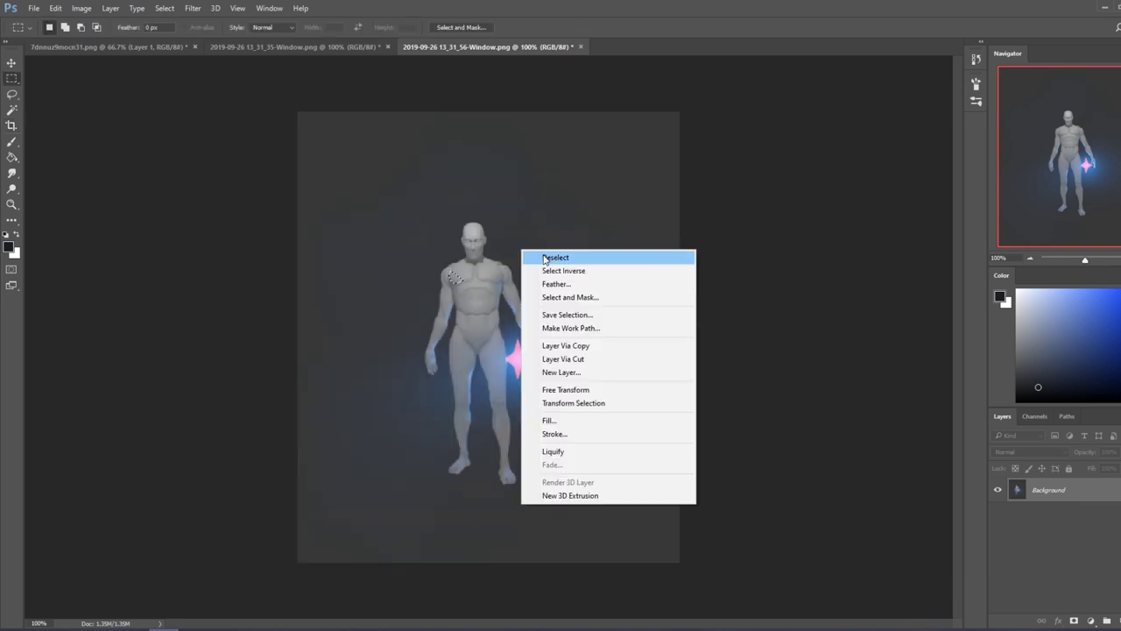
click(544, 257)
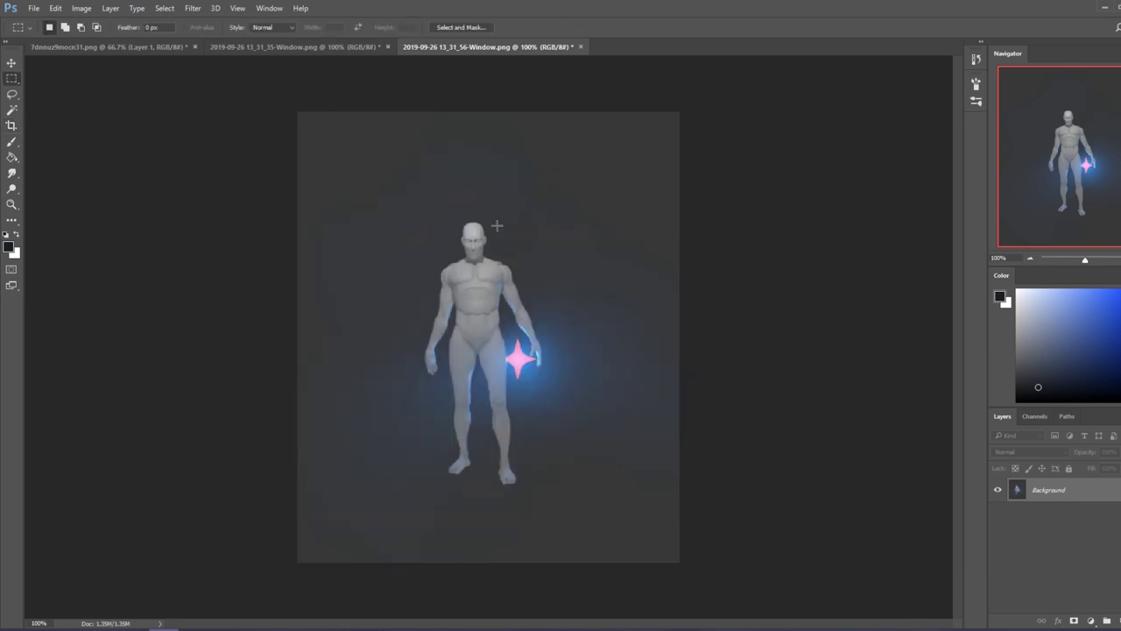
Step: Return to the painting 7dnnuz9mocn31.png and hide and reshow Layer 1 for another before-and-after check
click(174, 45)
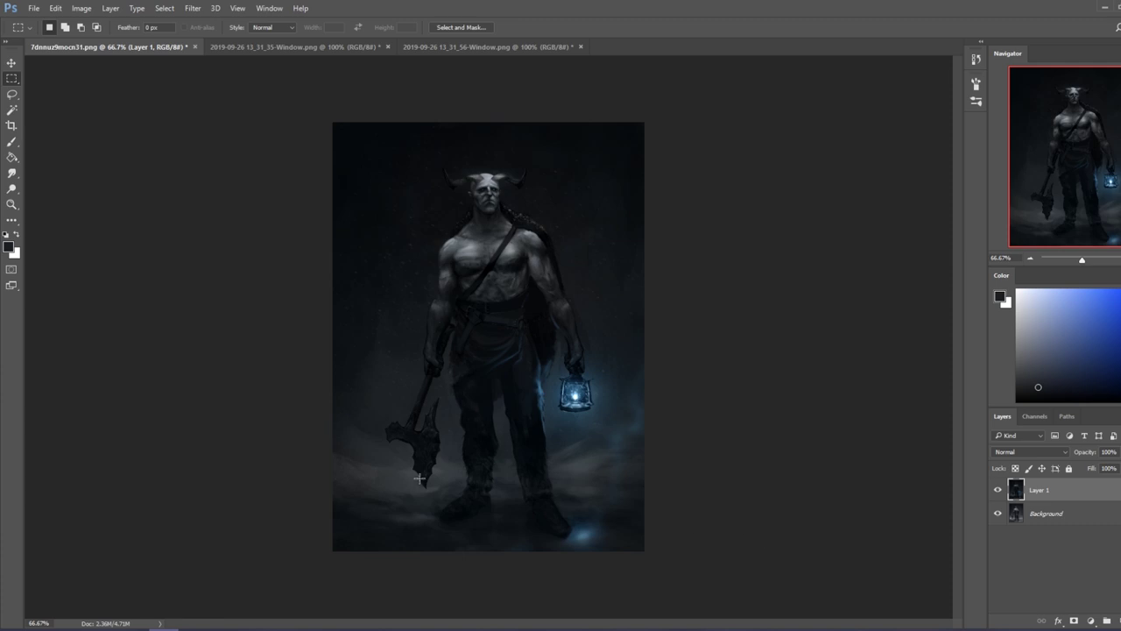
click(999, 490)
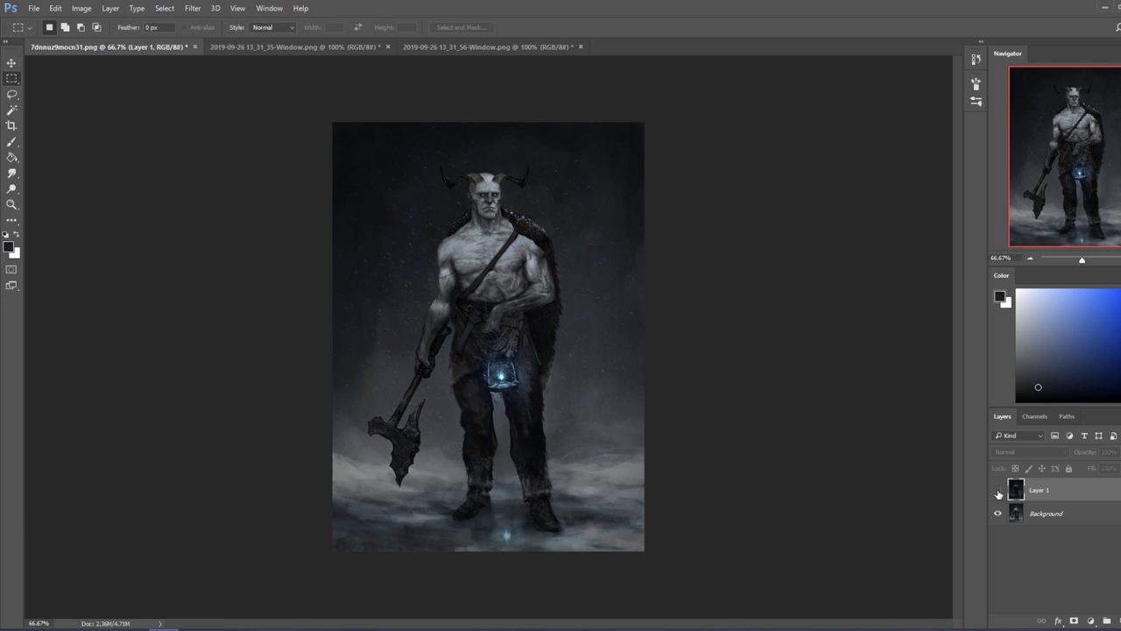
click(998, 493)
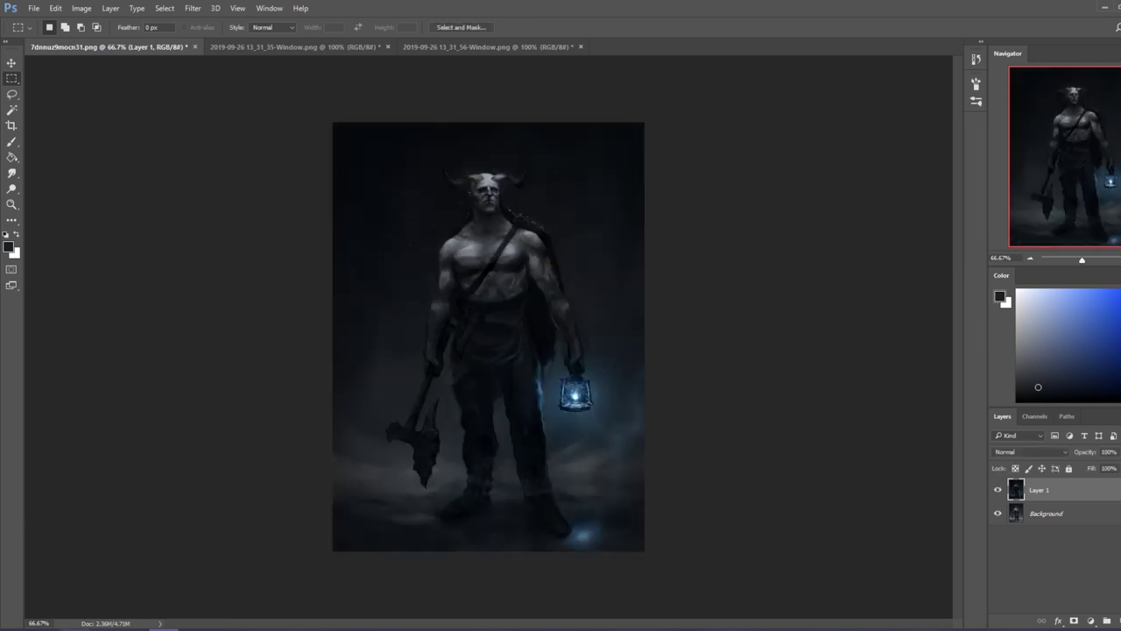
Step: Switch to the browser, open the r/istebrak community from the istebrak.com site, and return to Photoshop
mouse_move(74, 628)
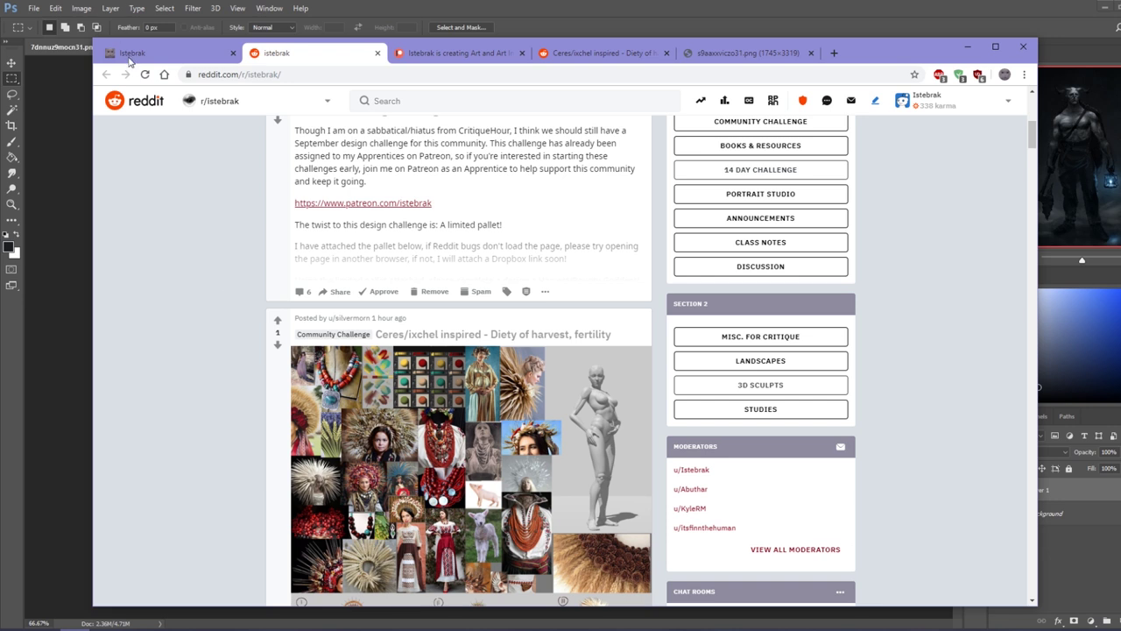
click(132, 56)
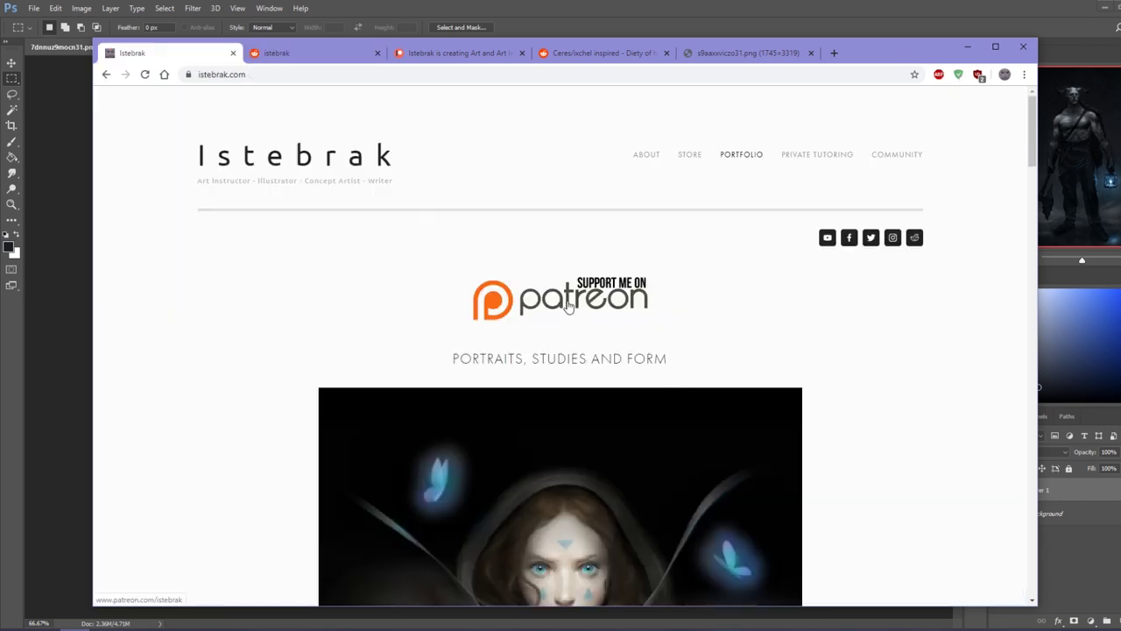
click(916, 240)
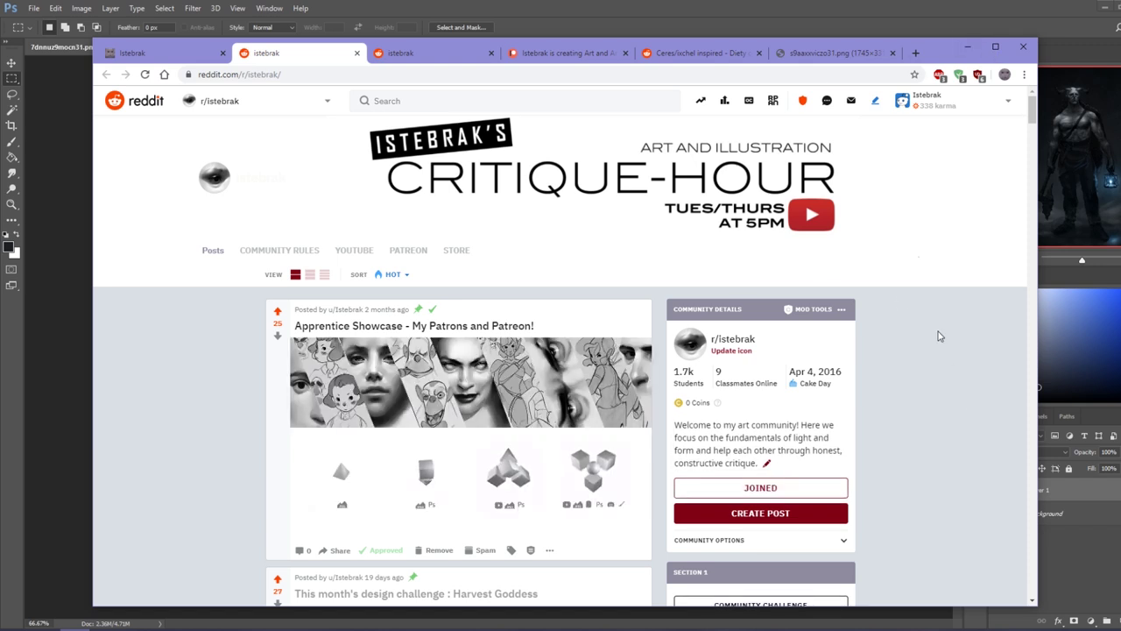
mouse_move(380, 468)
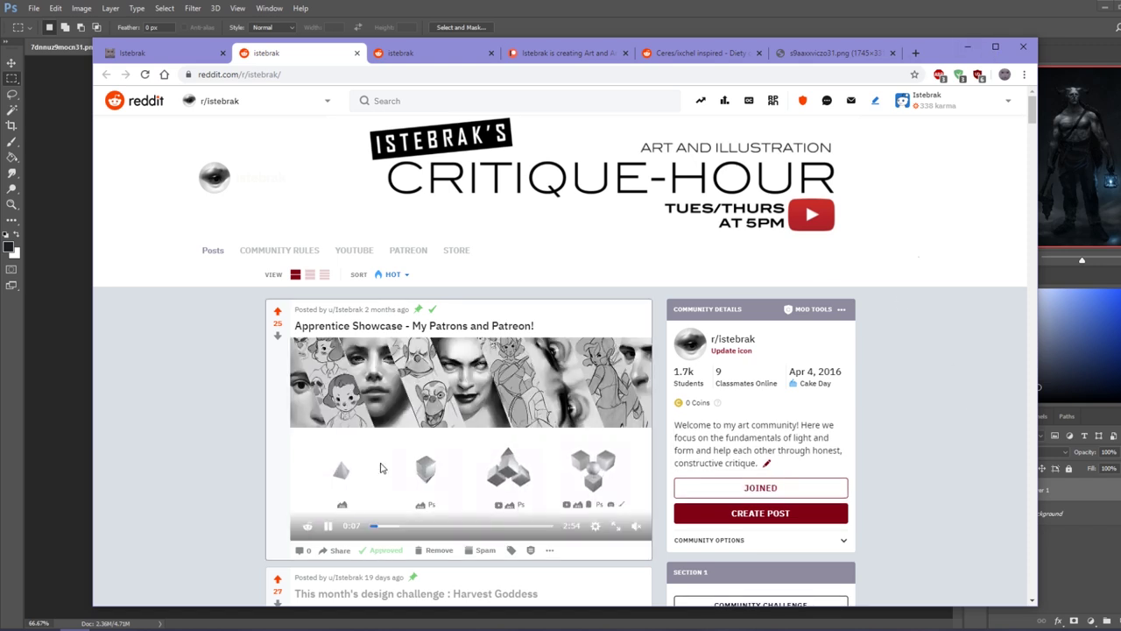
click(965, 50)
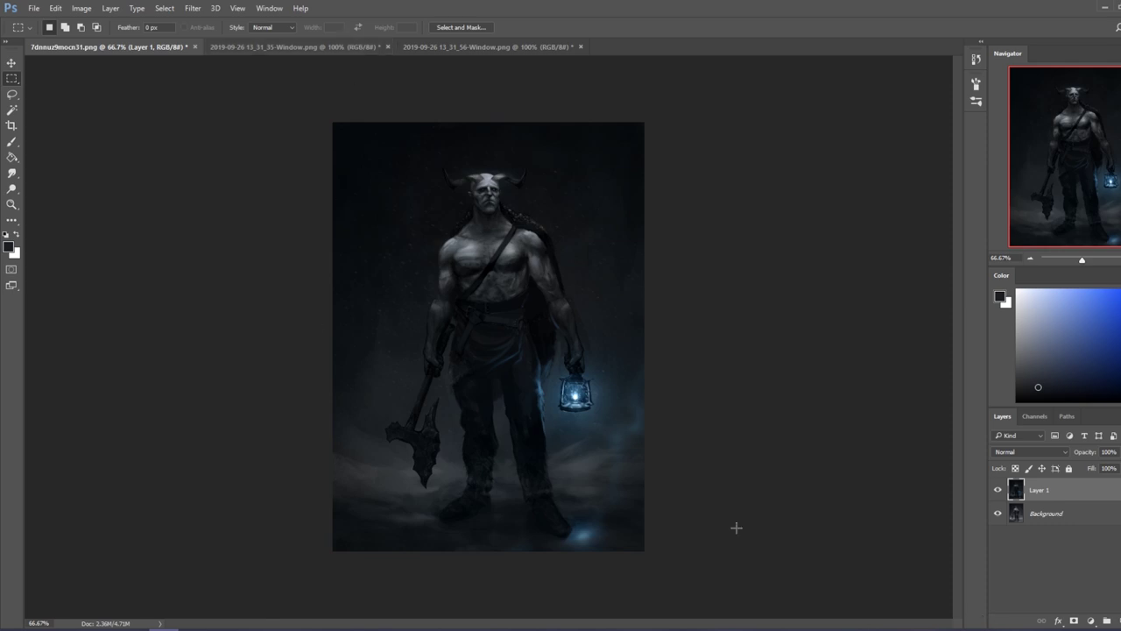
Step: Check the current time and date in the system clock and calendar
click(1111, 629)
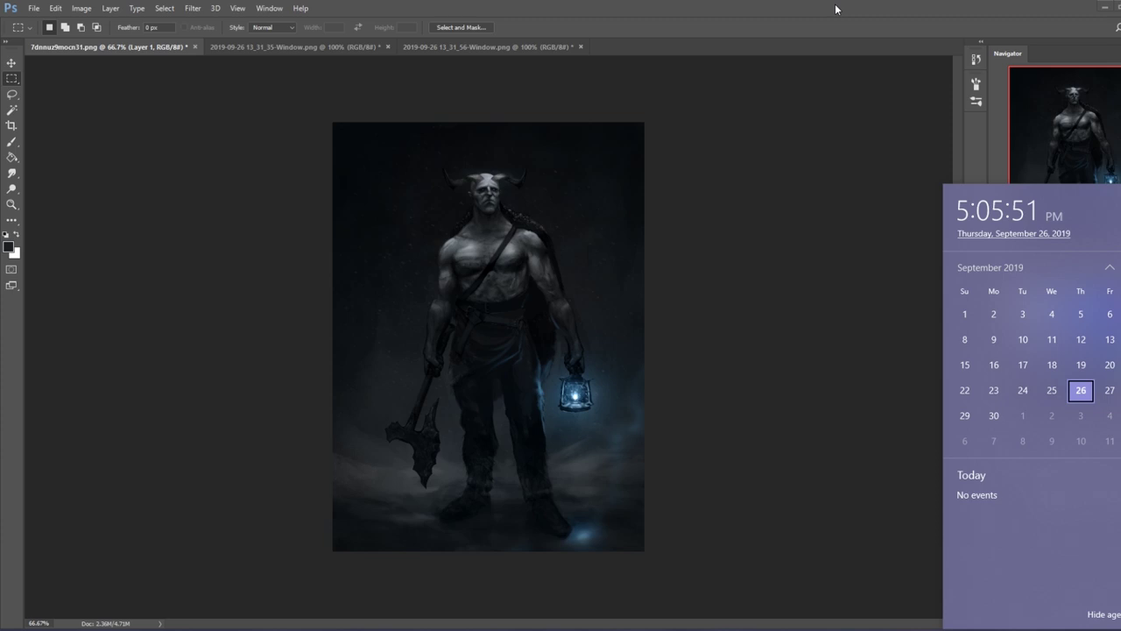
click(819, 7)
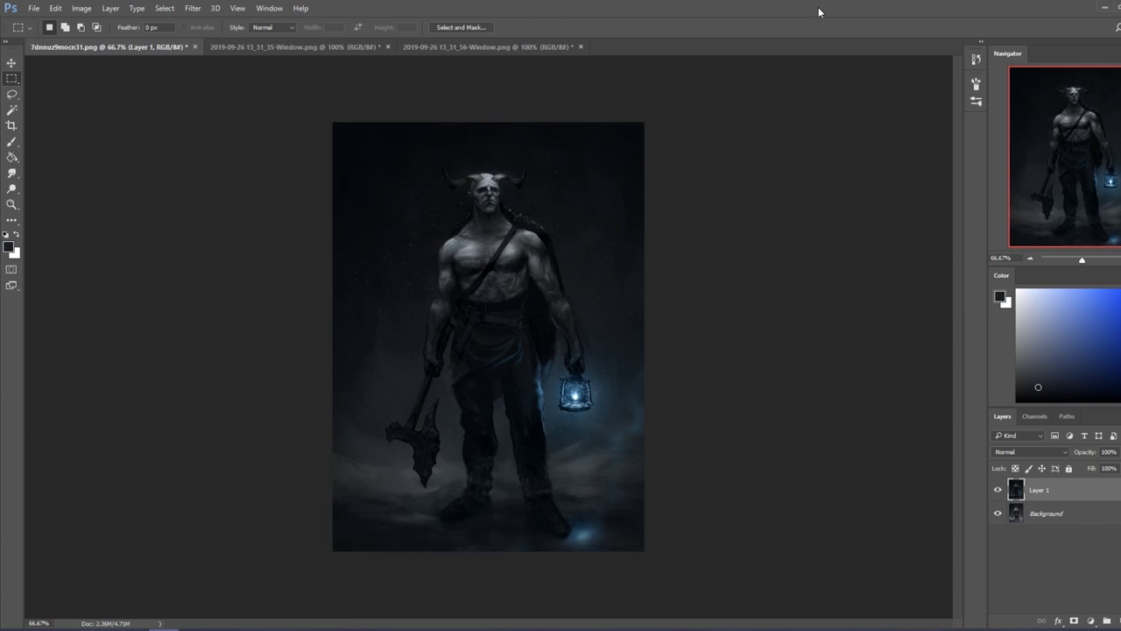
click(1120, 630)
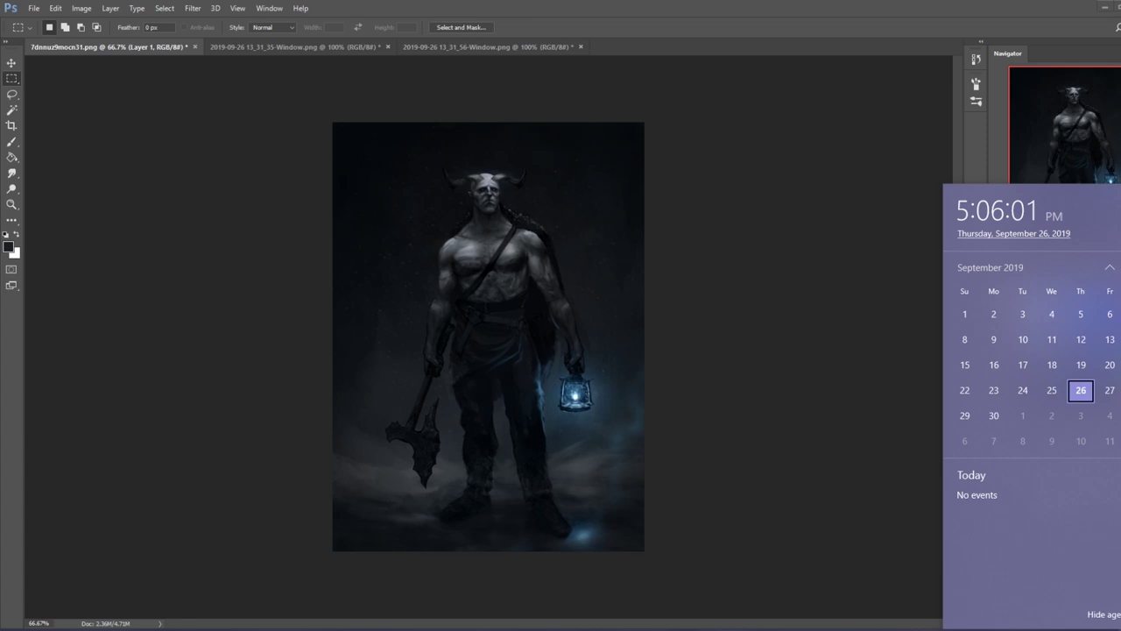